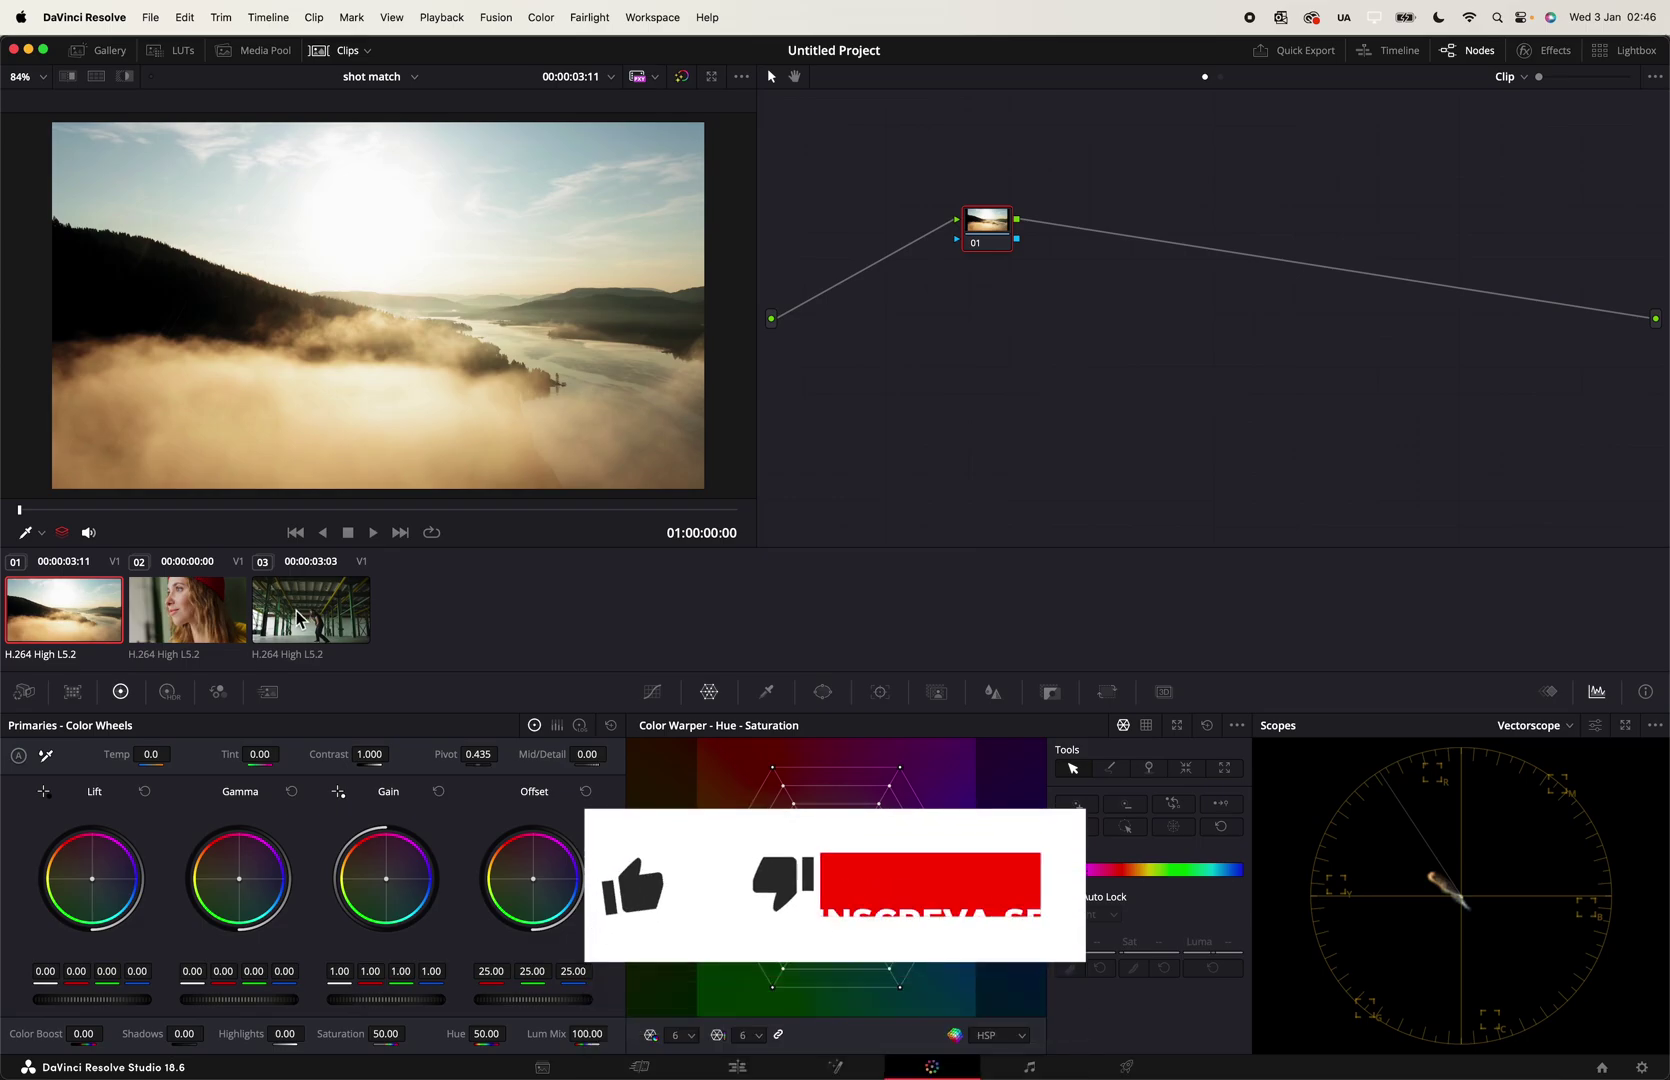
Step: Compare the color and brightness of the misty landscape, the woman's portrait and the warehouse clips
left_click(310, 610)
left_click(187, 610)
left_click(47, 609)
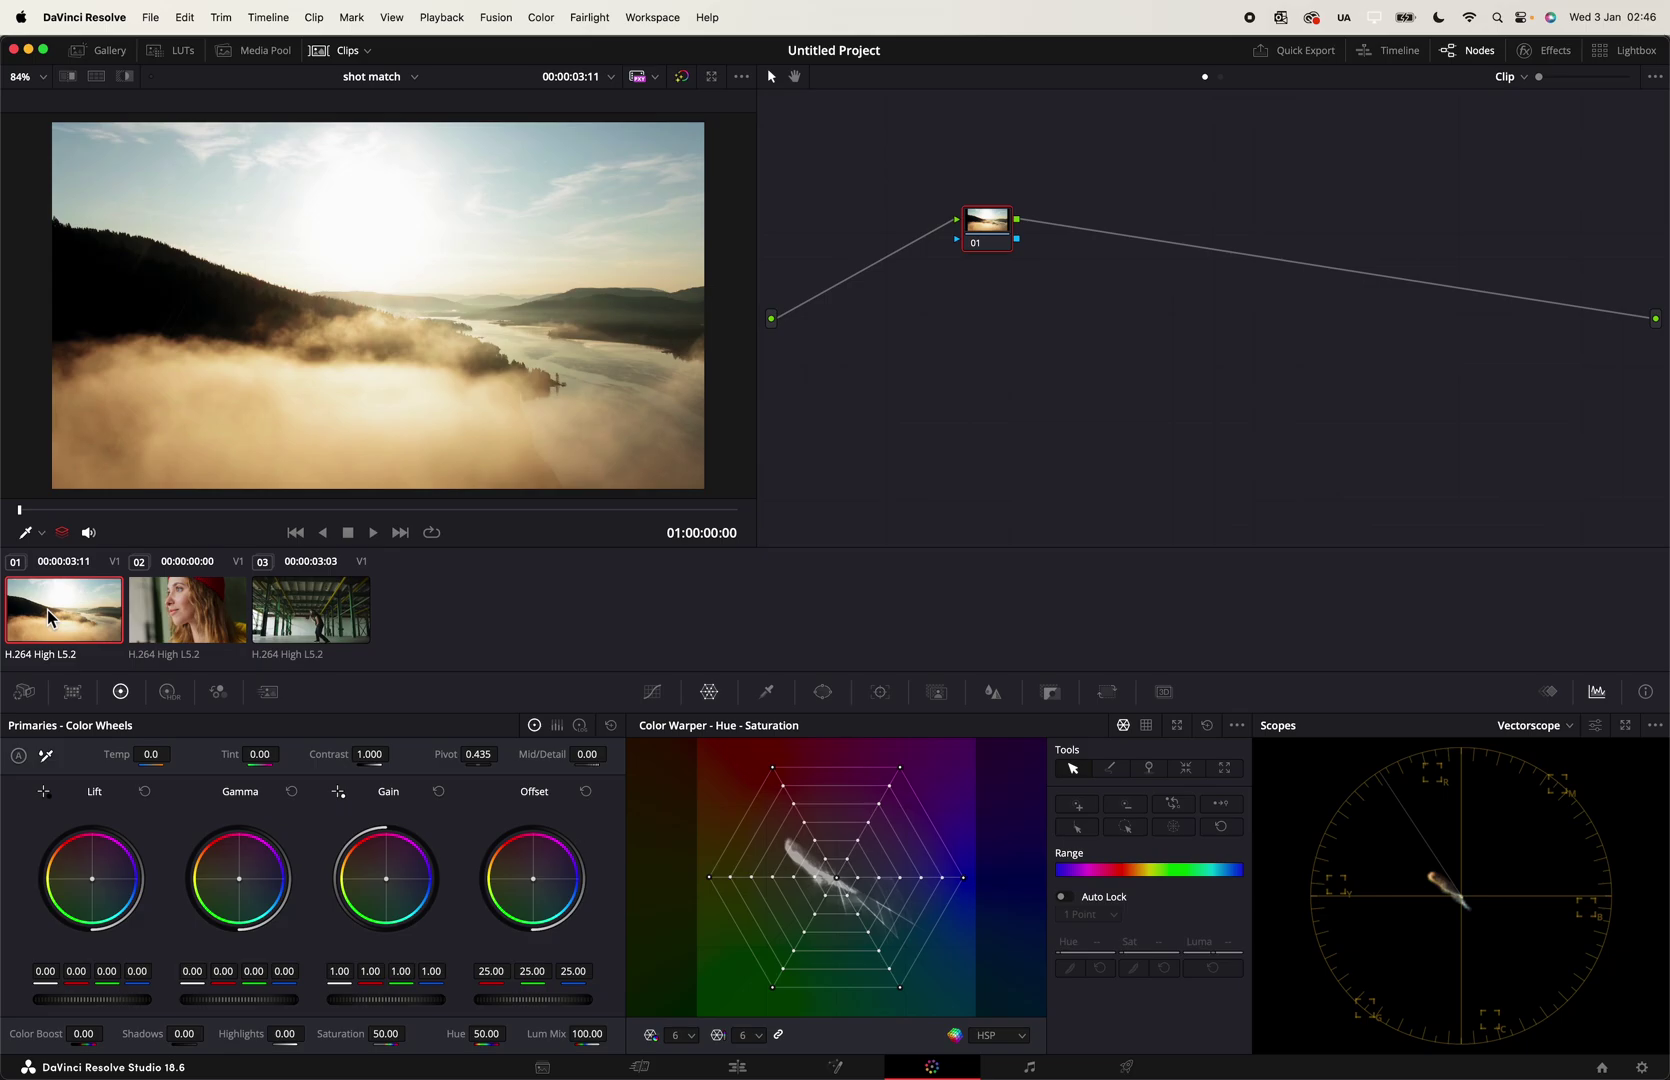
left_click(178, 619)
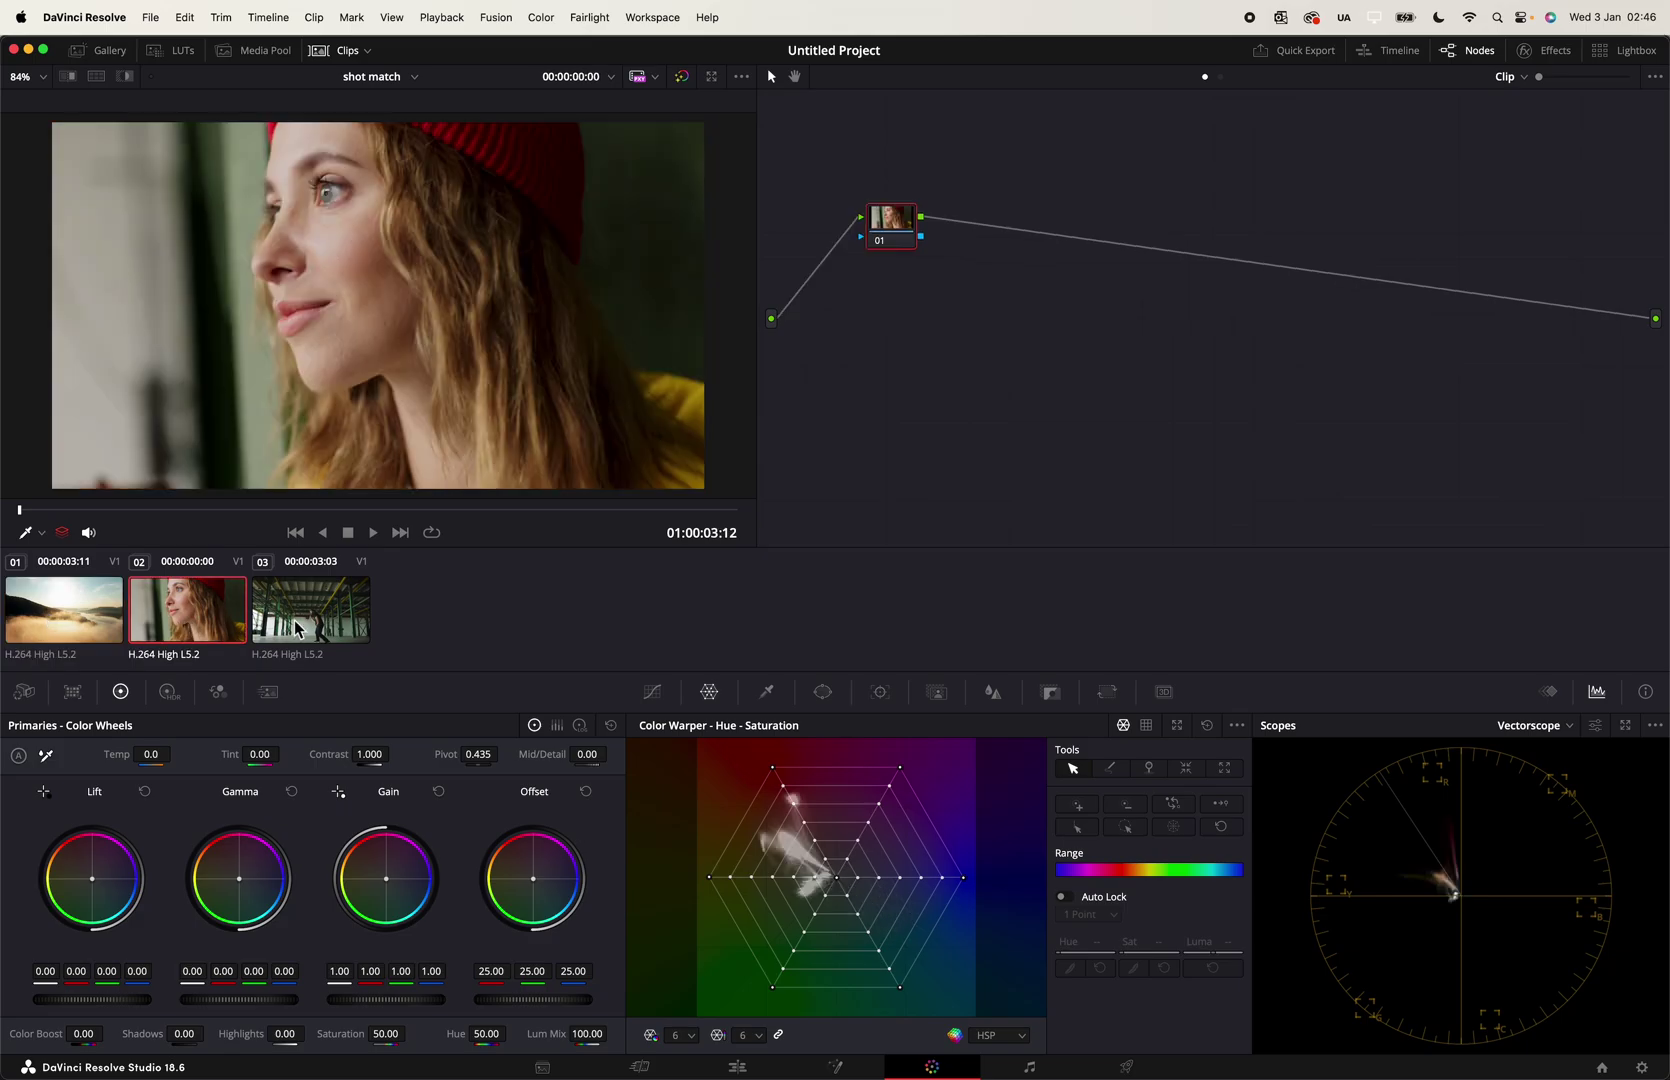
left_click(293, 619)
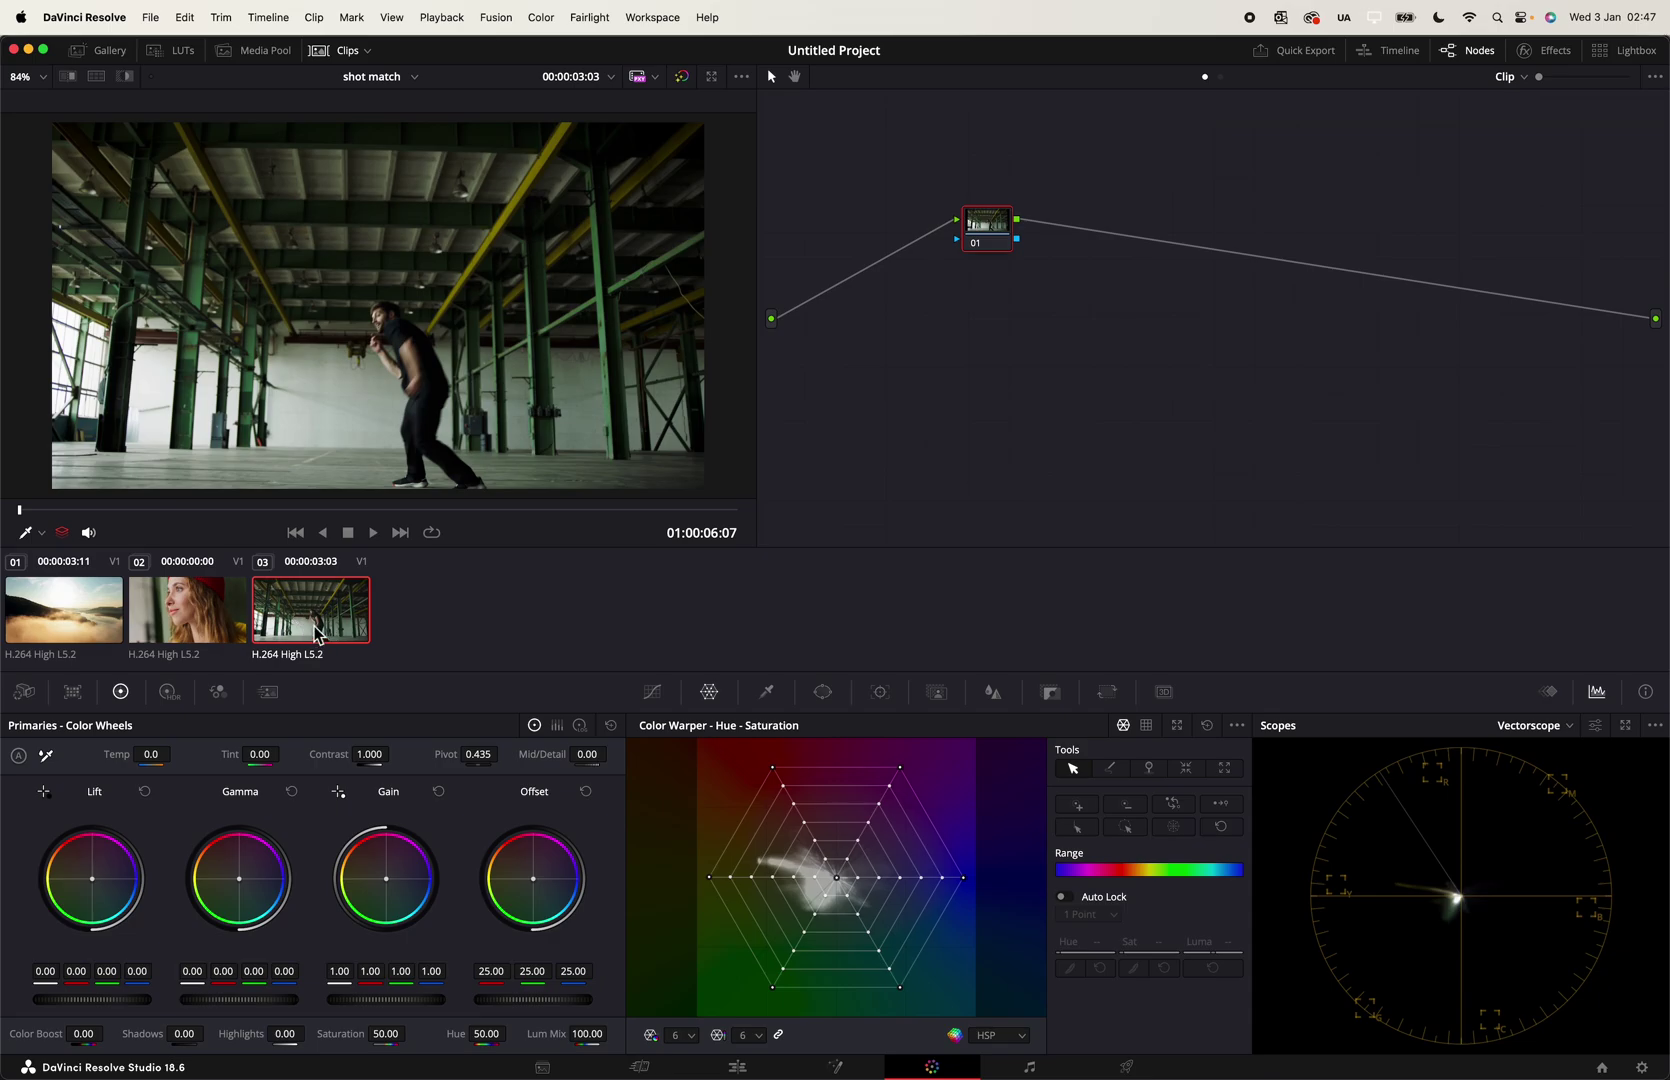
left_click(92, 632)
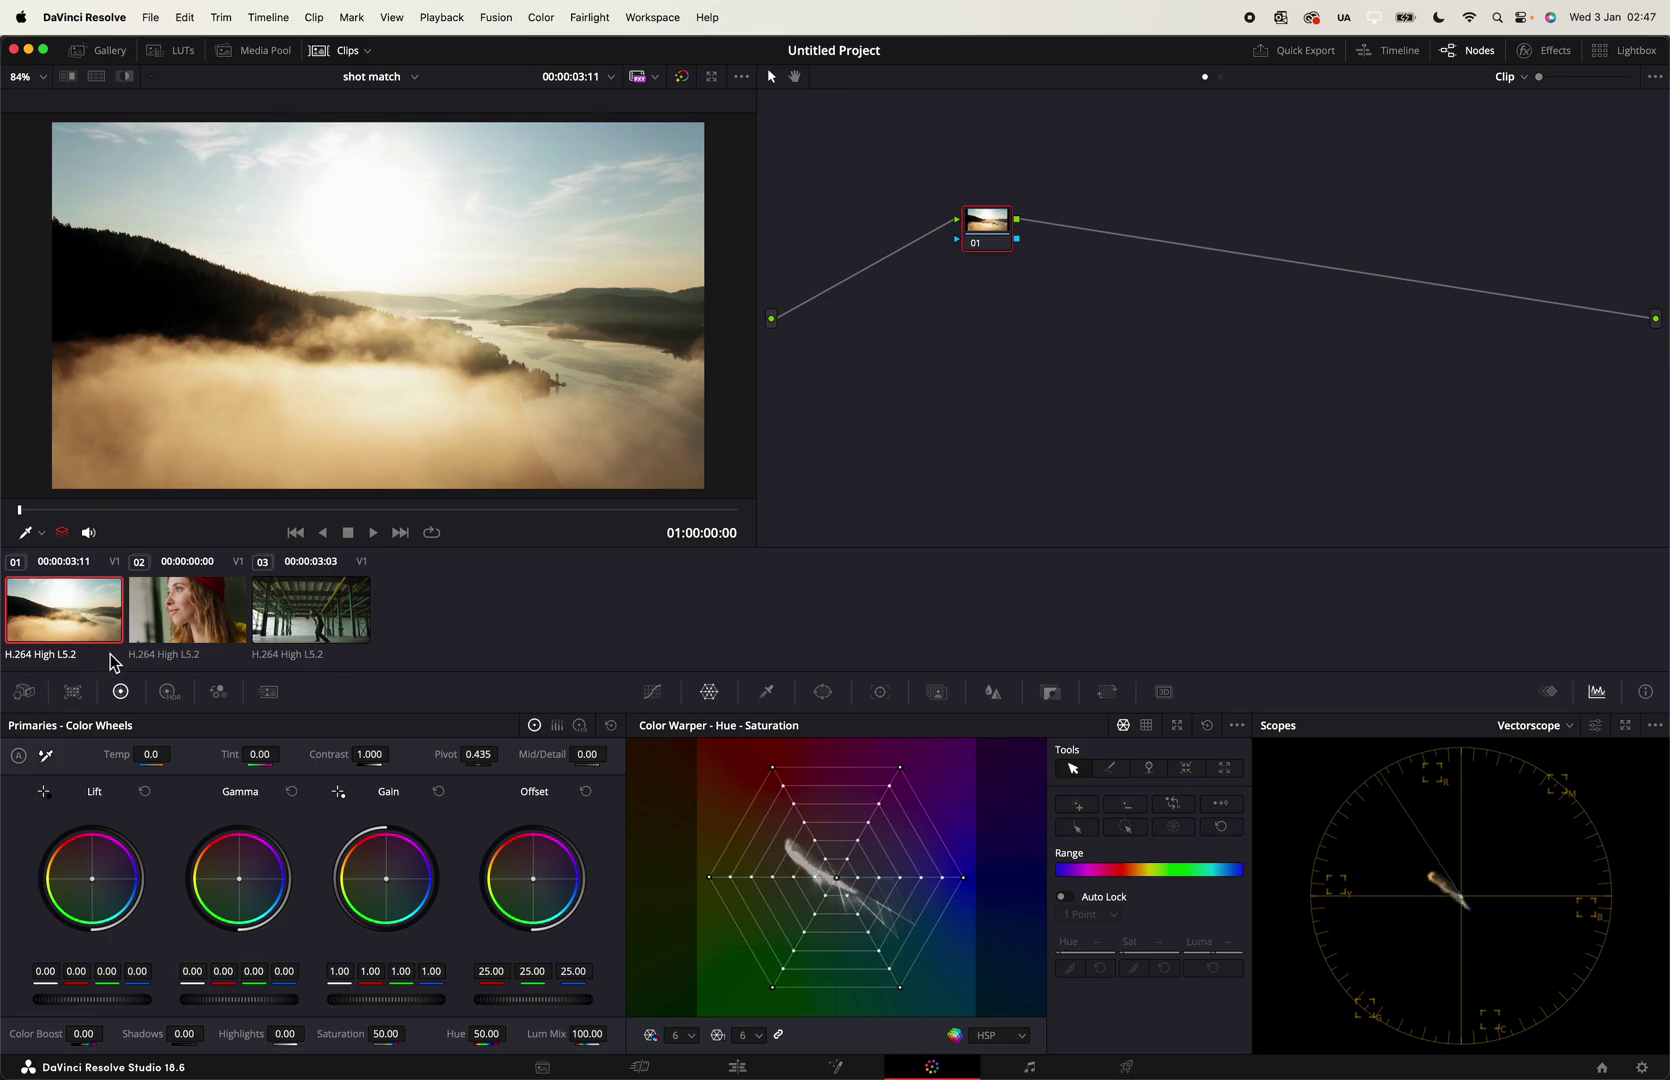
left_click(160, 625)
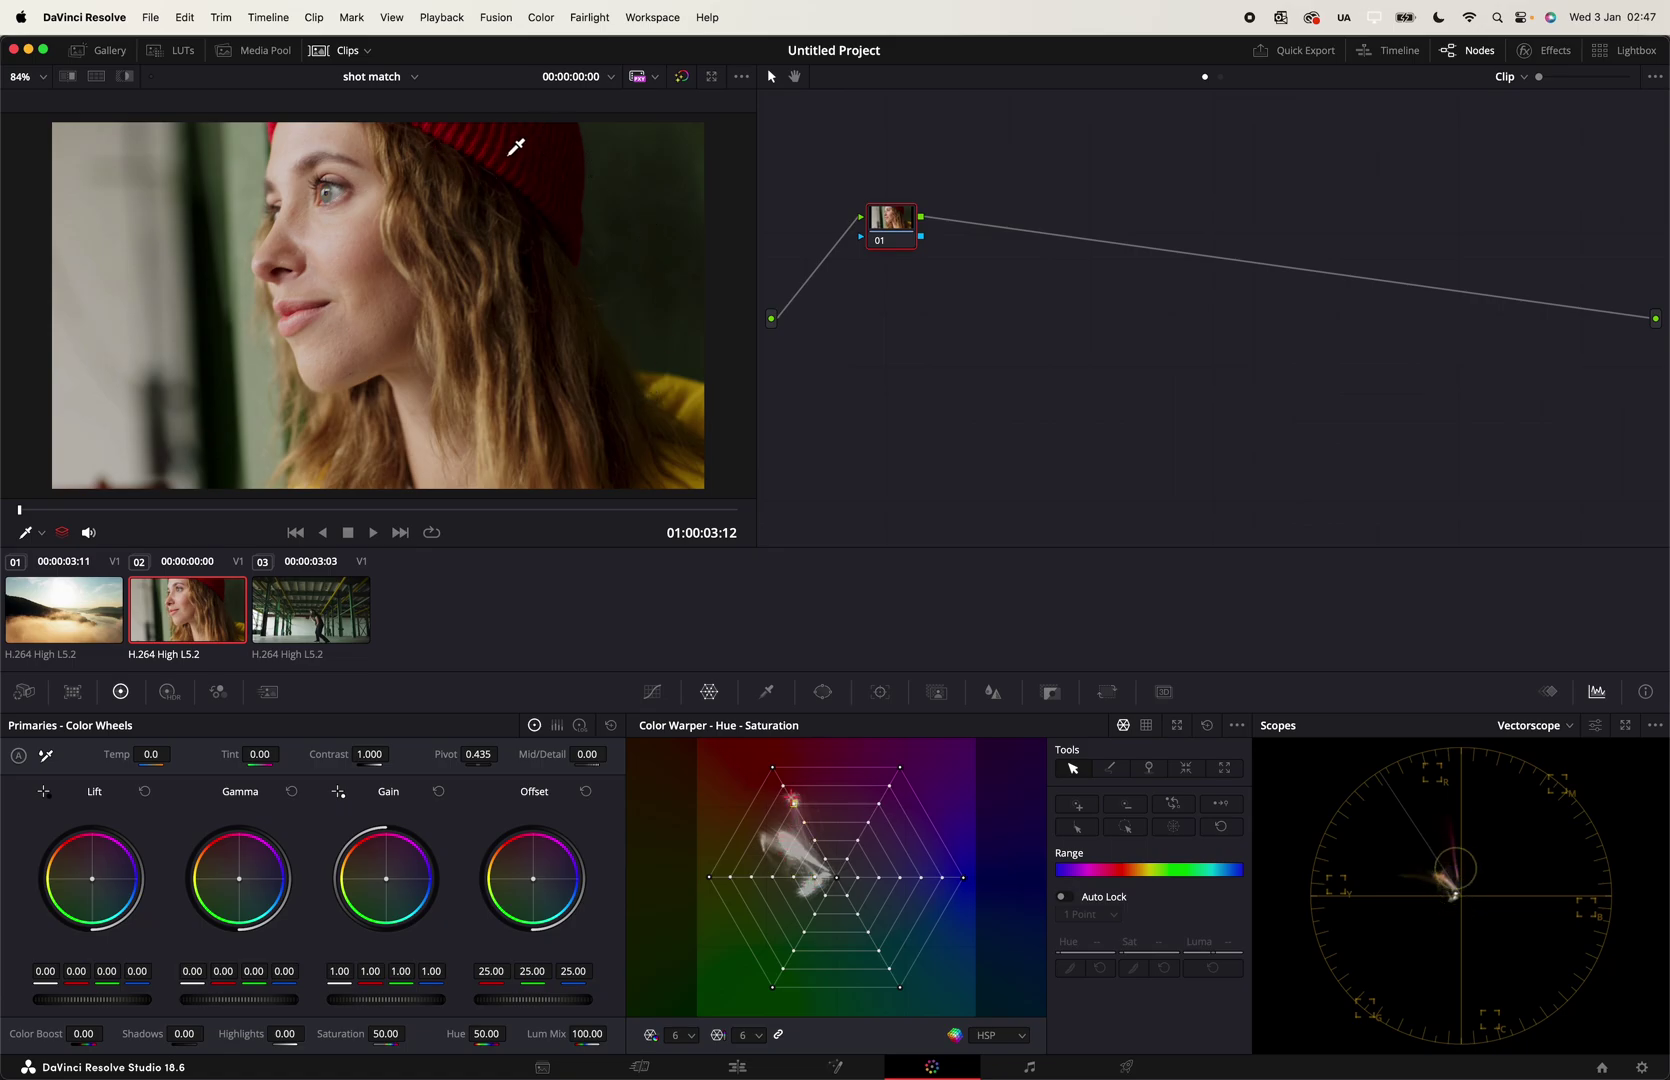
left_click(116, 631)
left_click(155, 637)
left_click(92, 633)
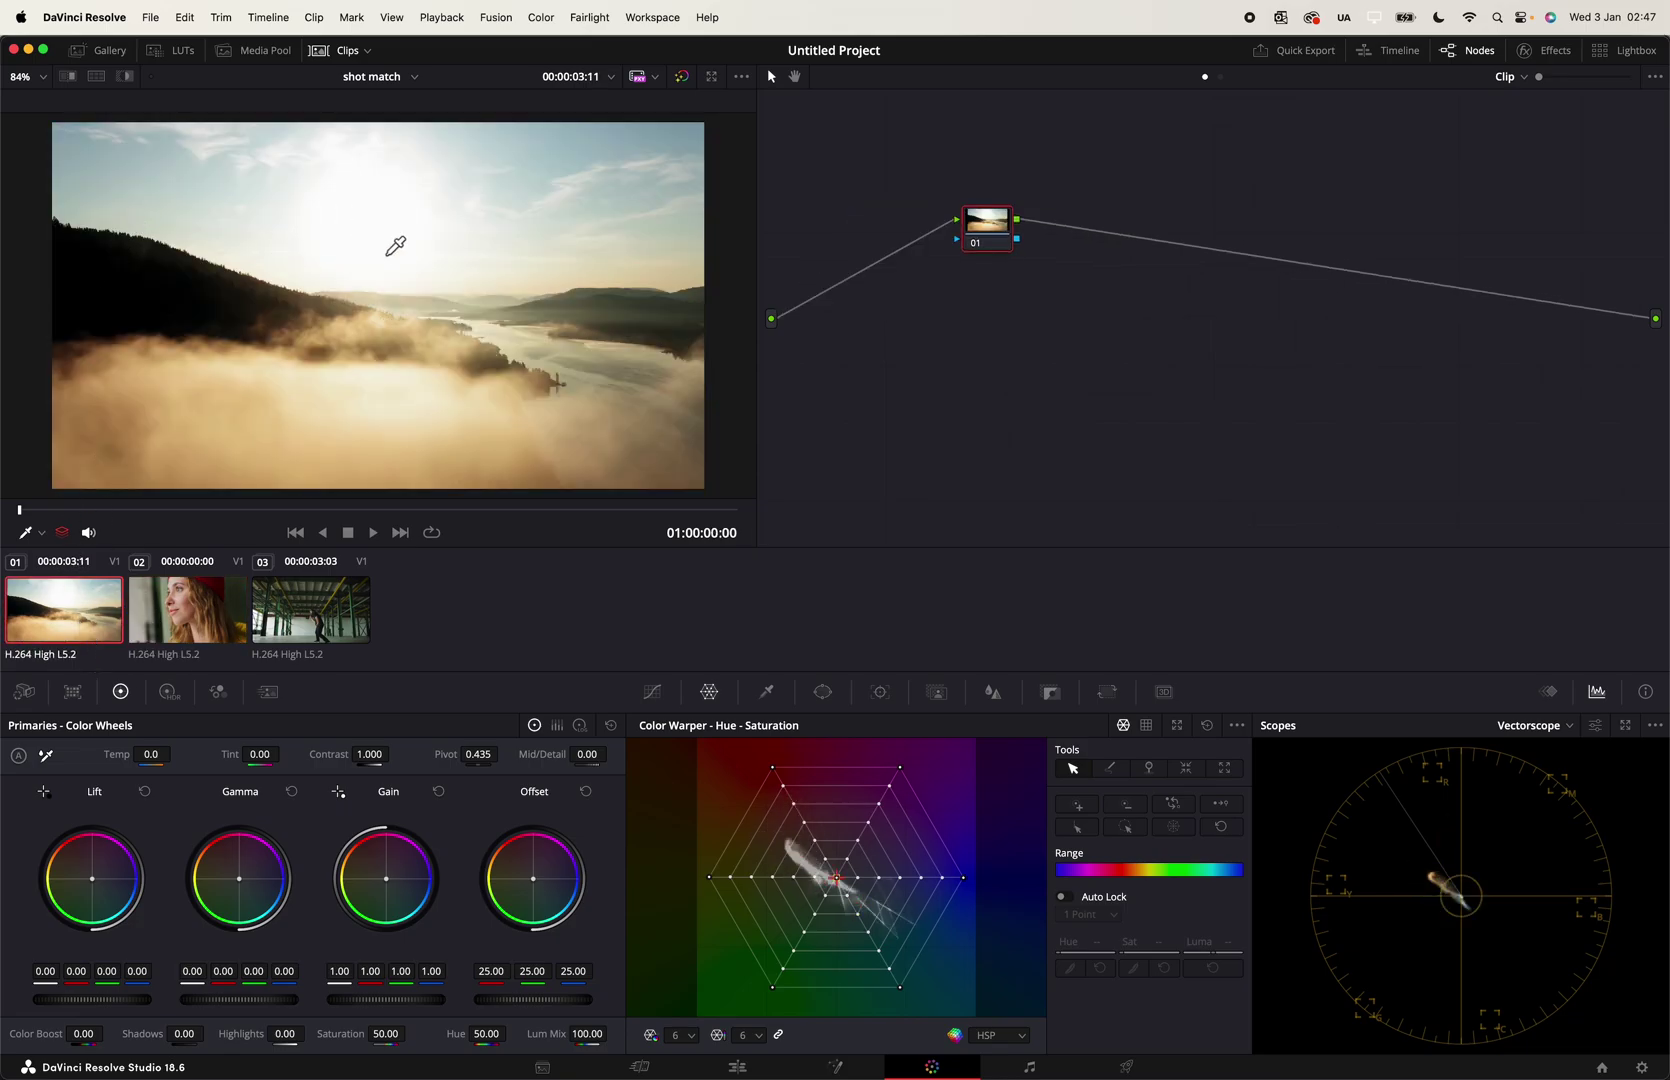
left_click(234, 601)
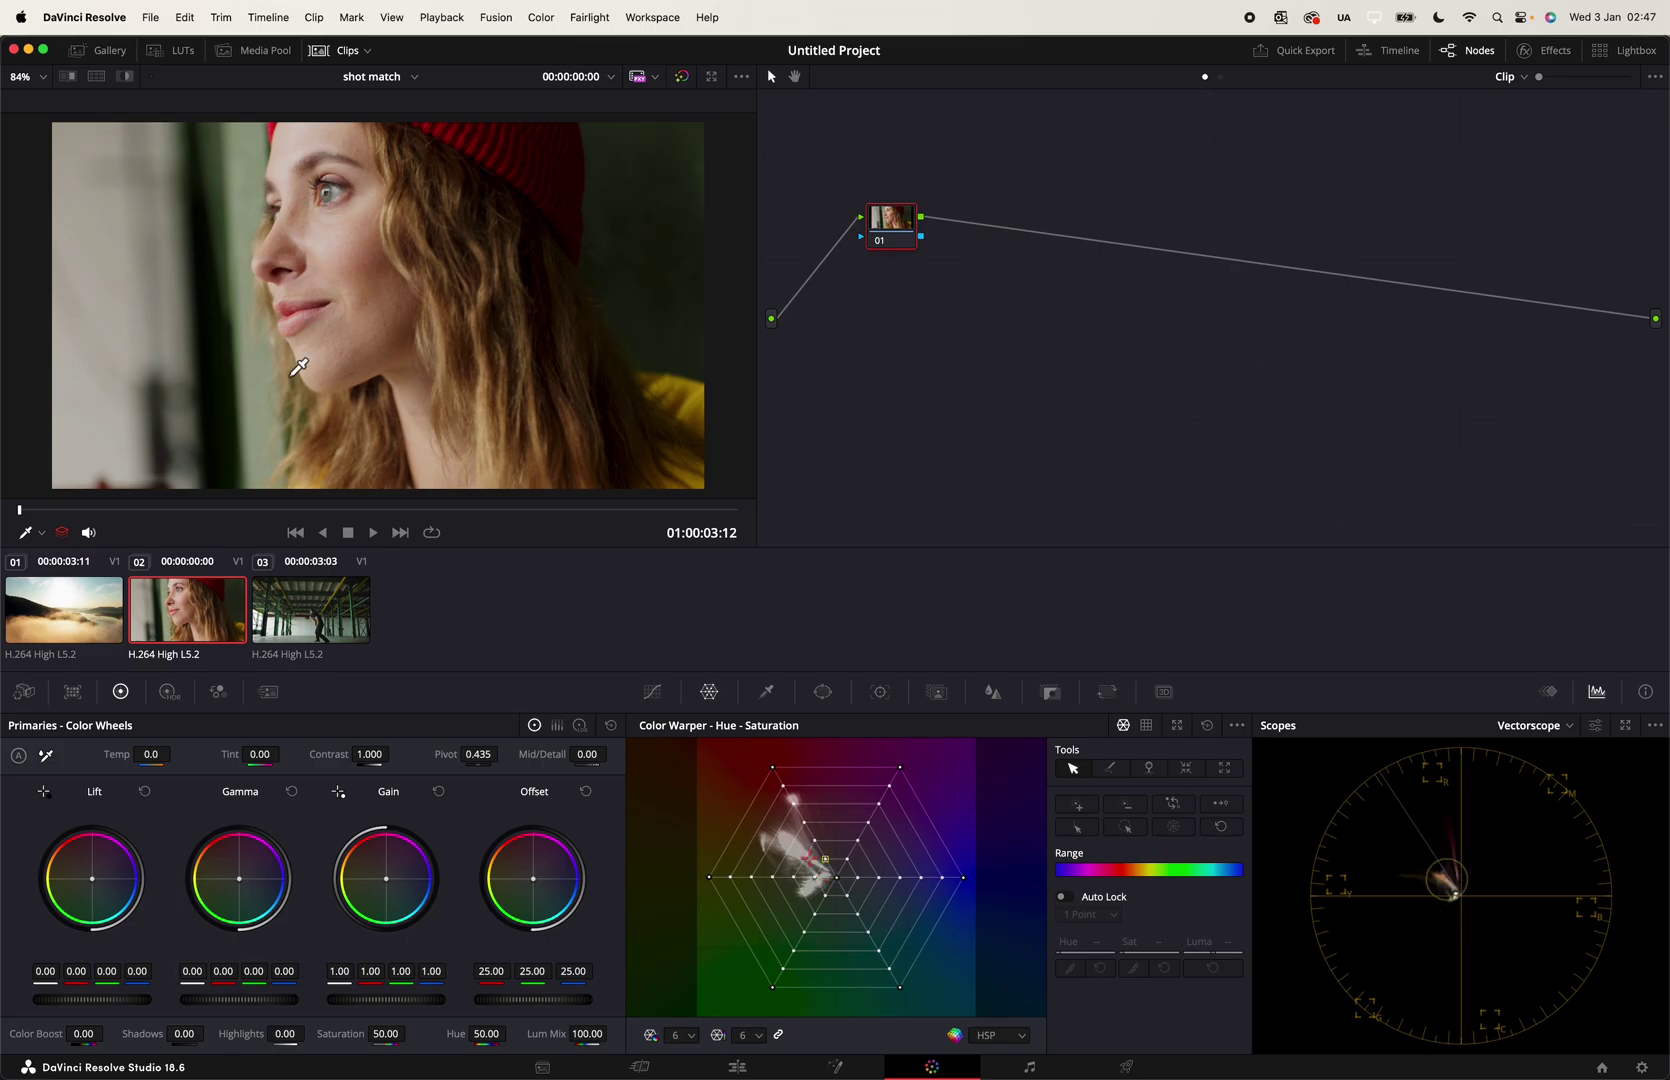
left_click(294, 628)
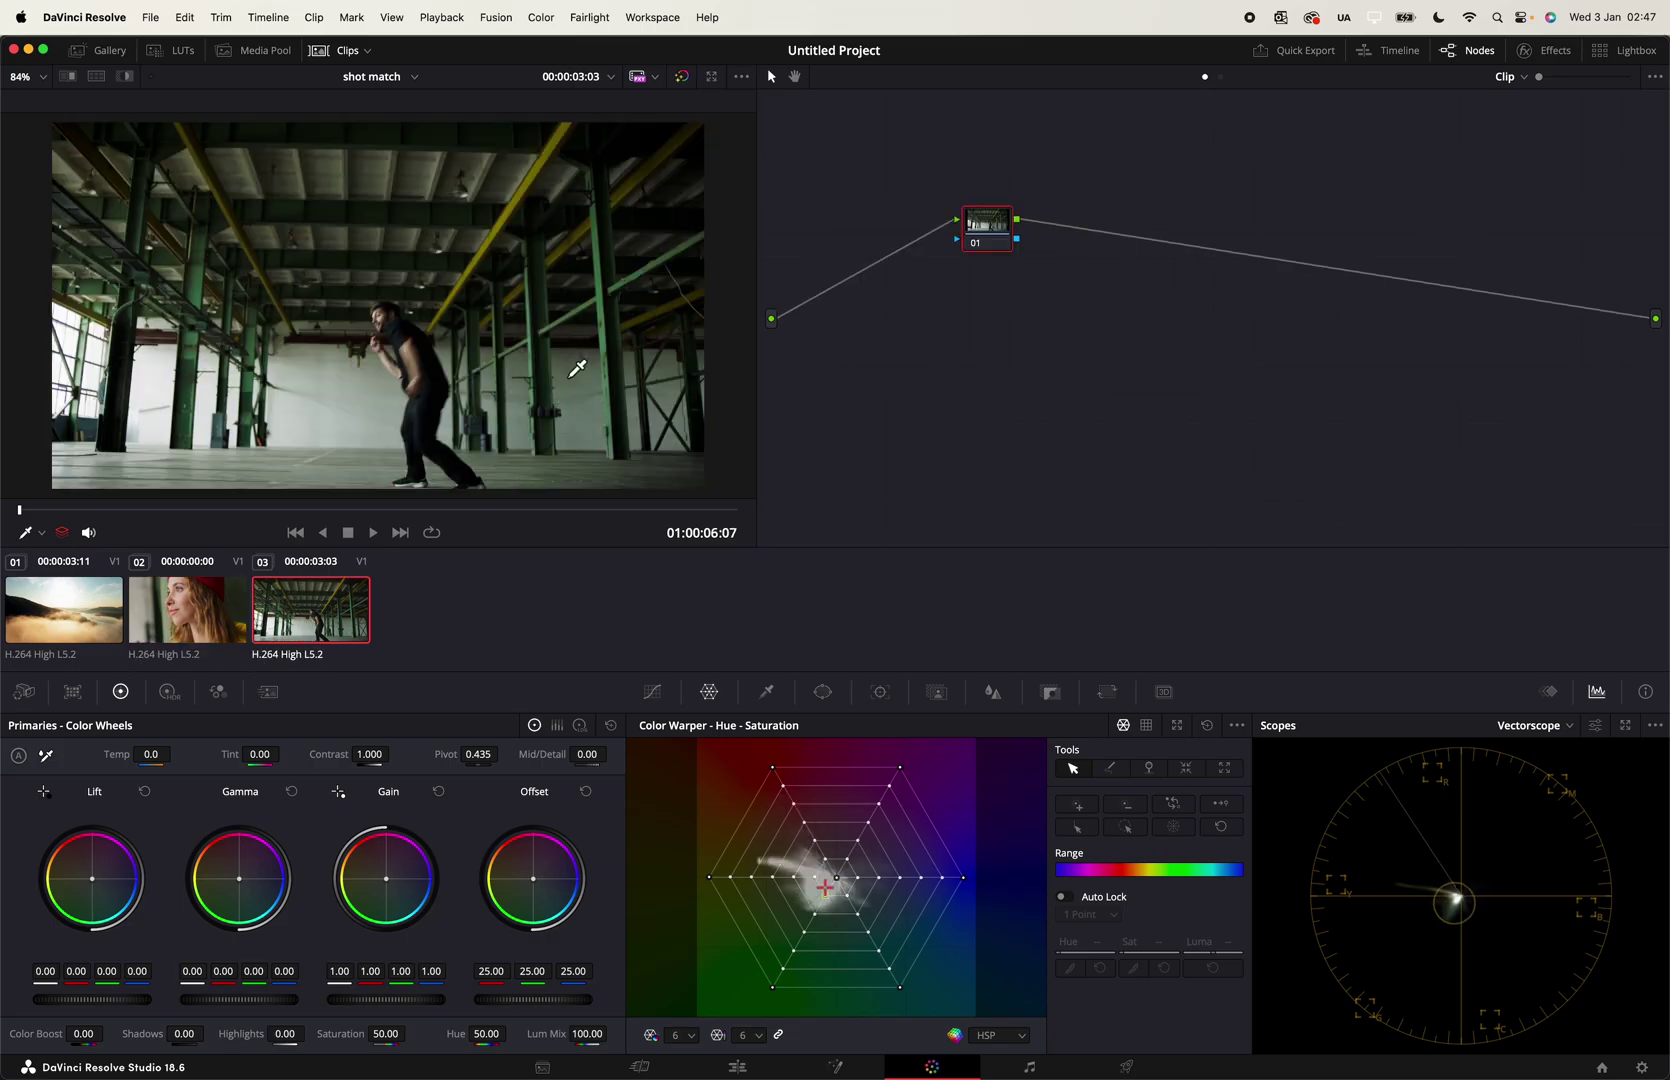
left_click(202, 636)
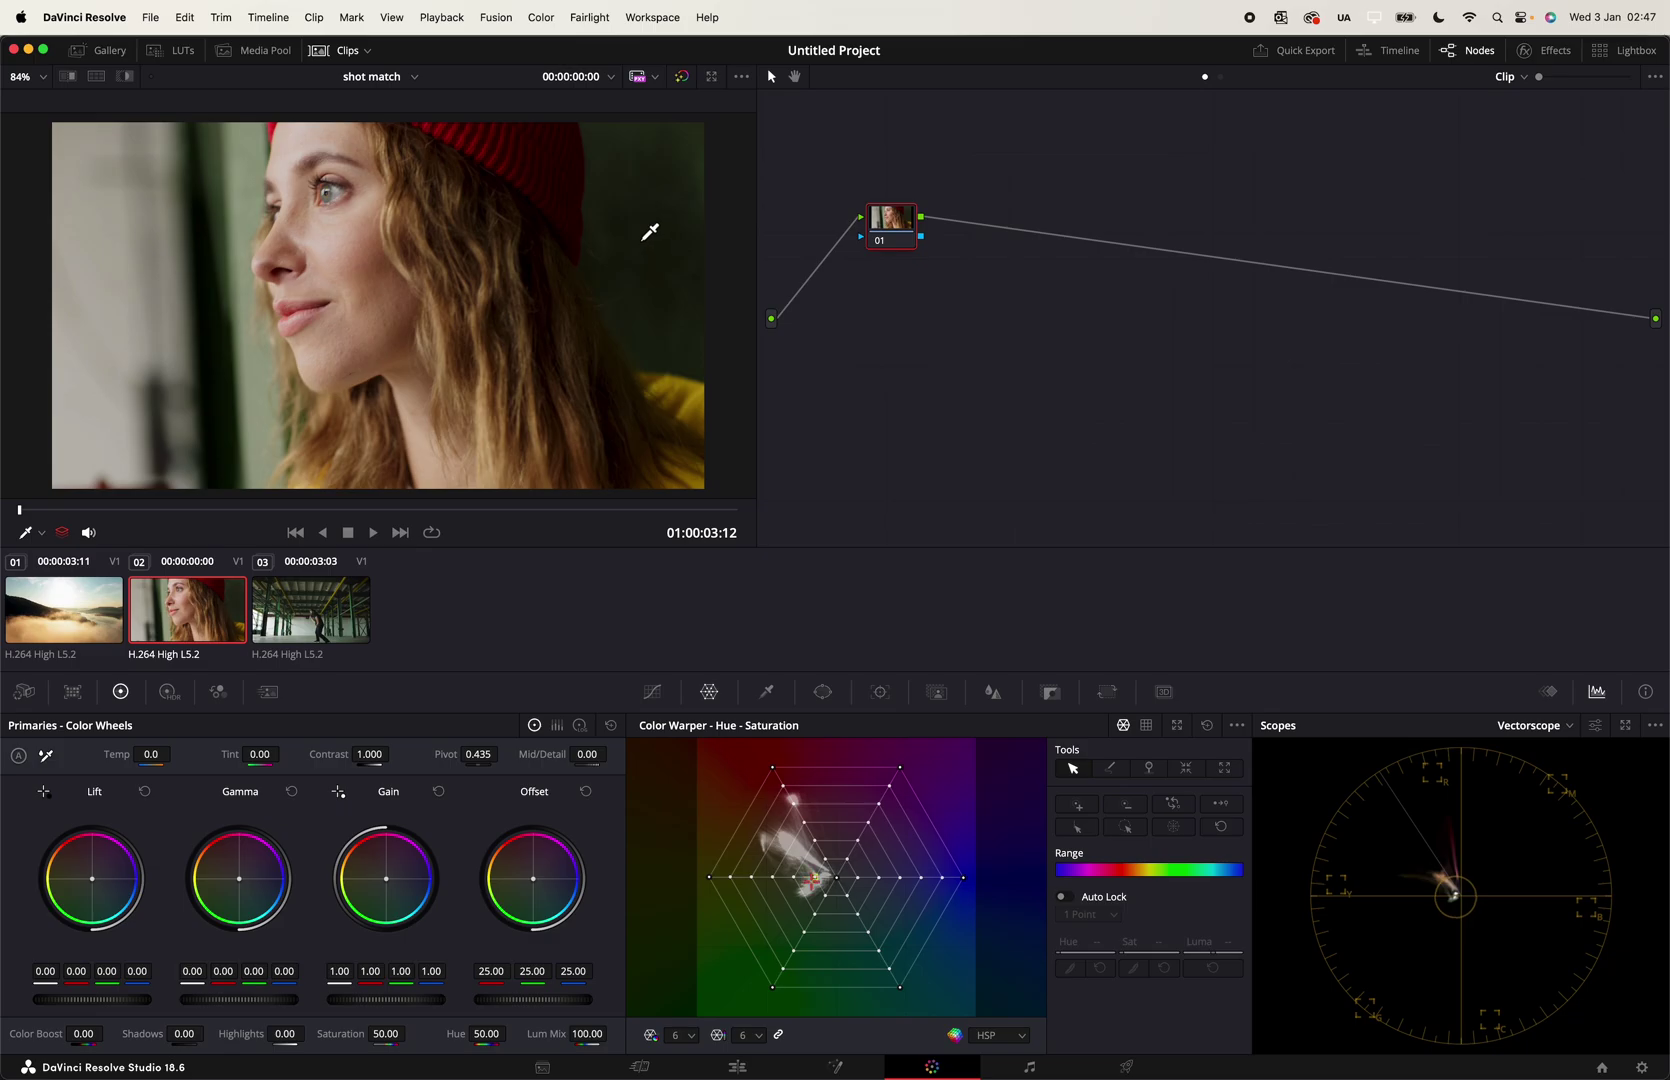
left_click(347, 632)
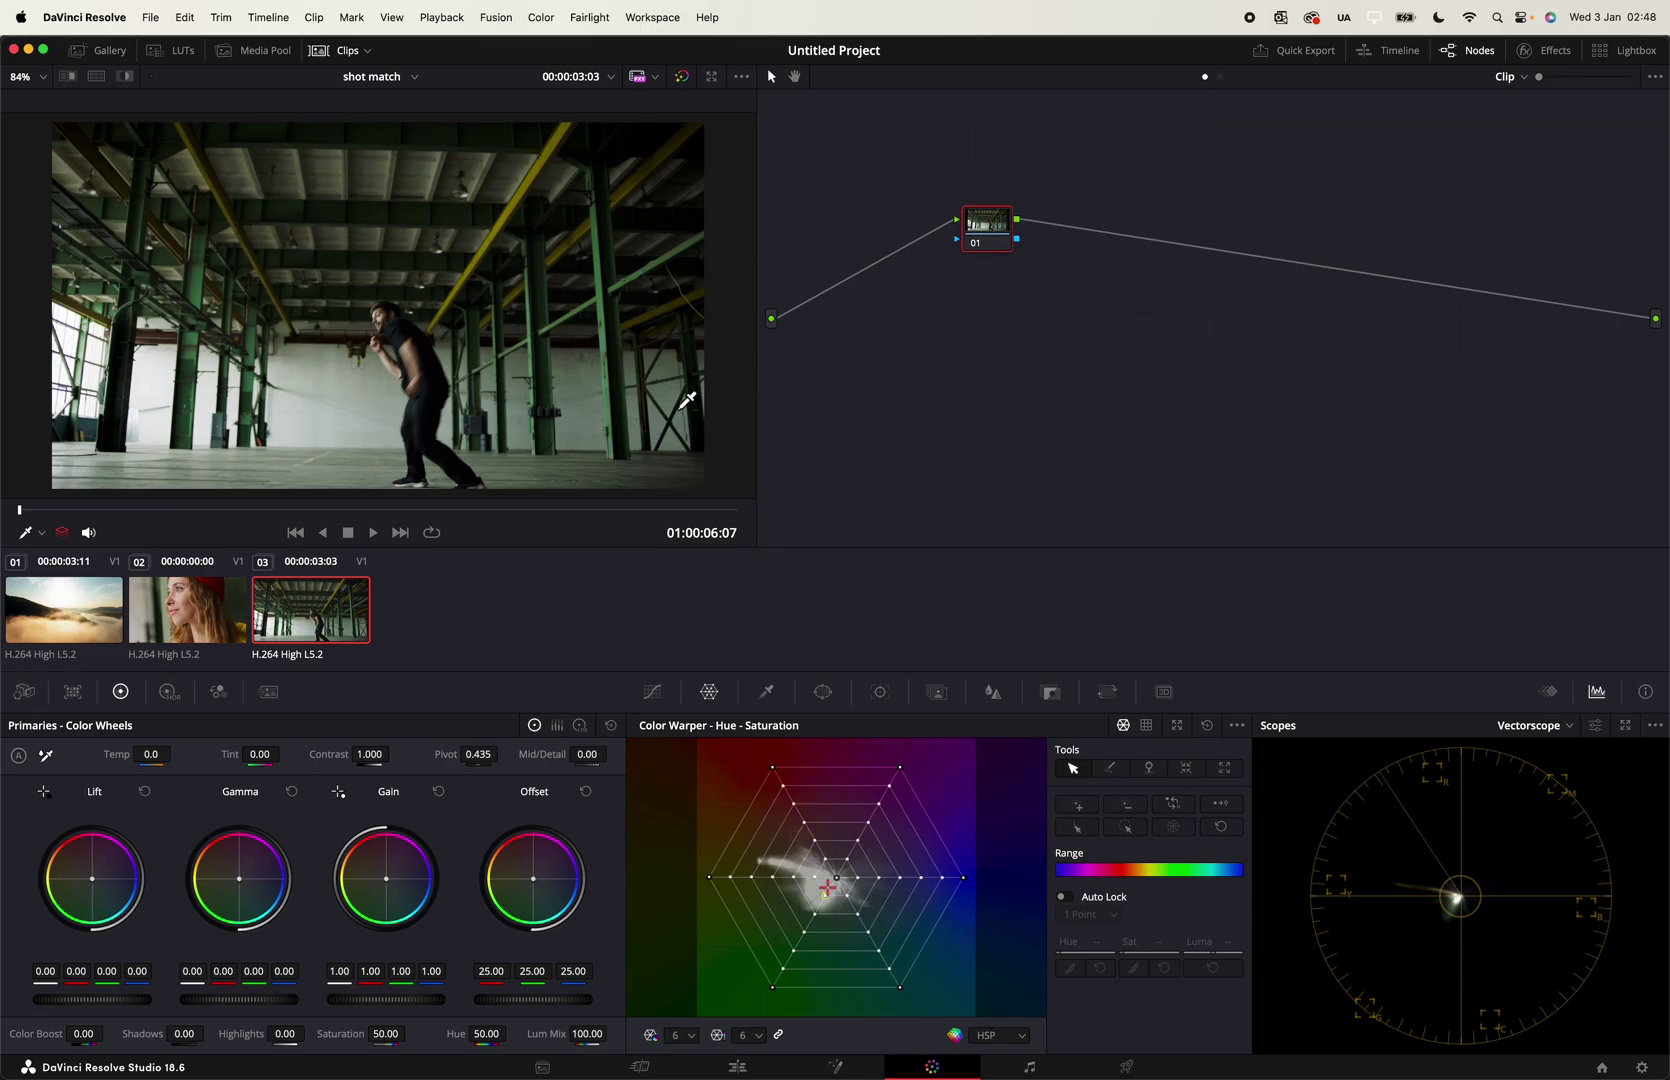
left_click(229, 612)
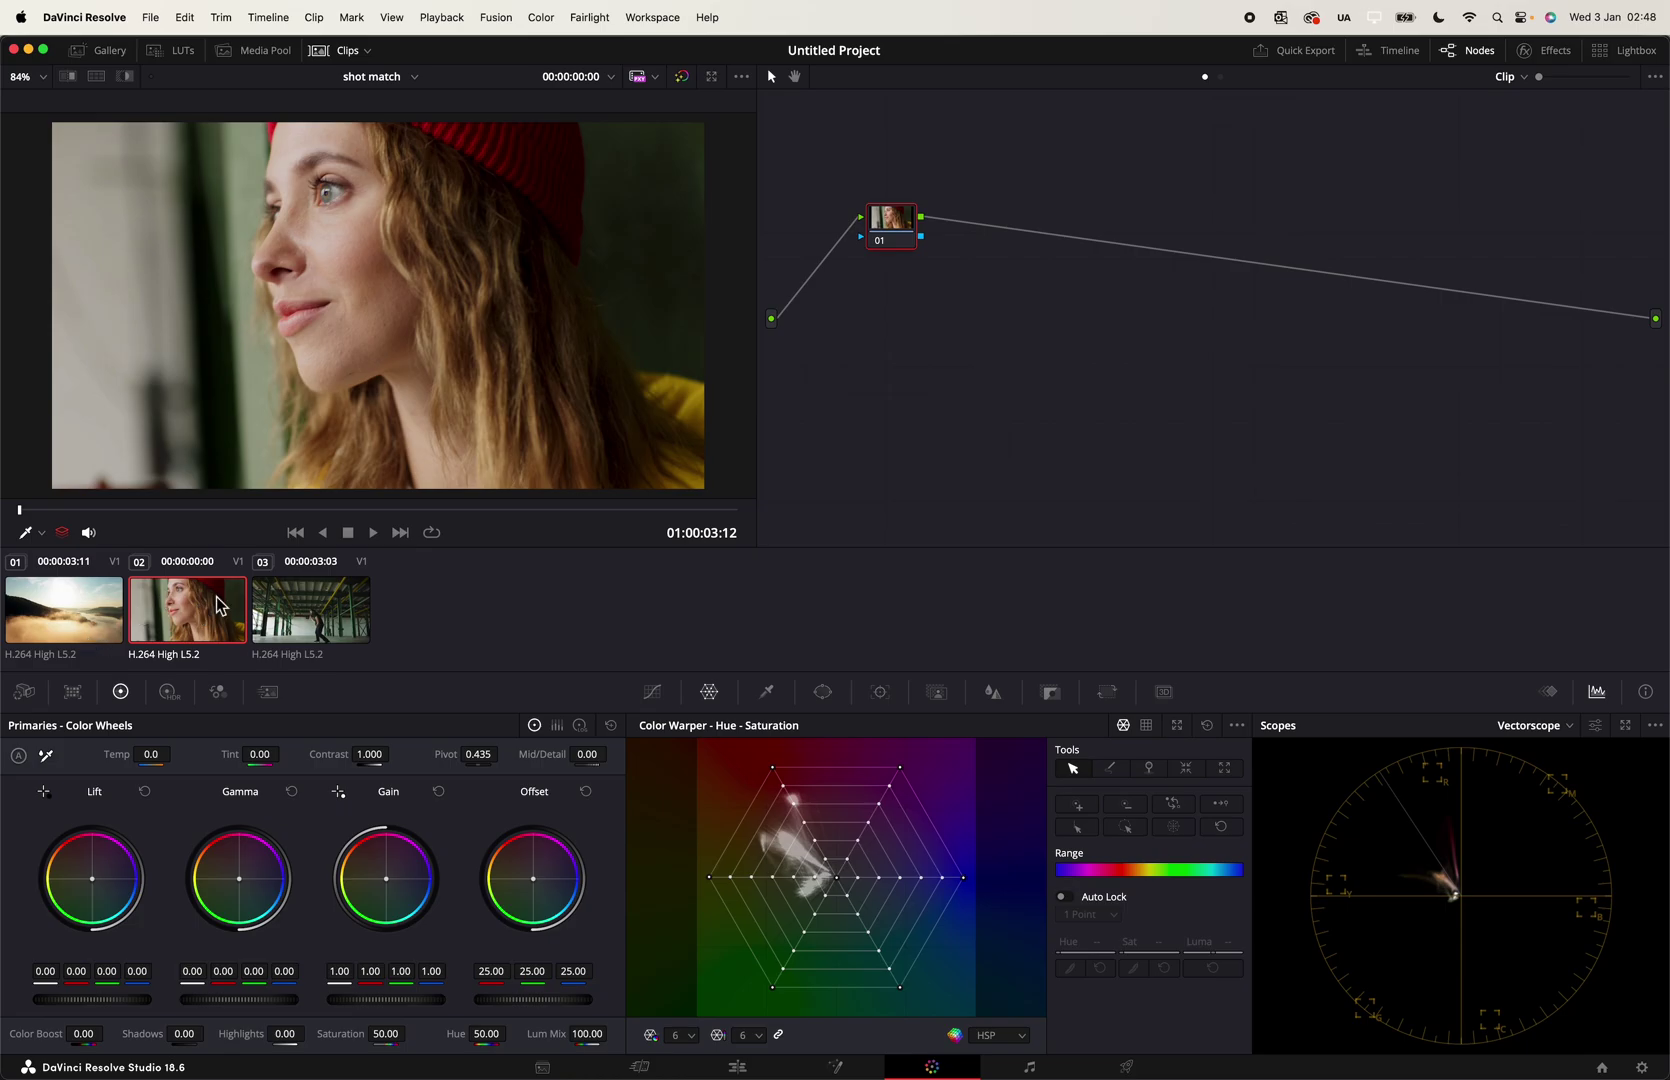
left_click(341, 610)
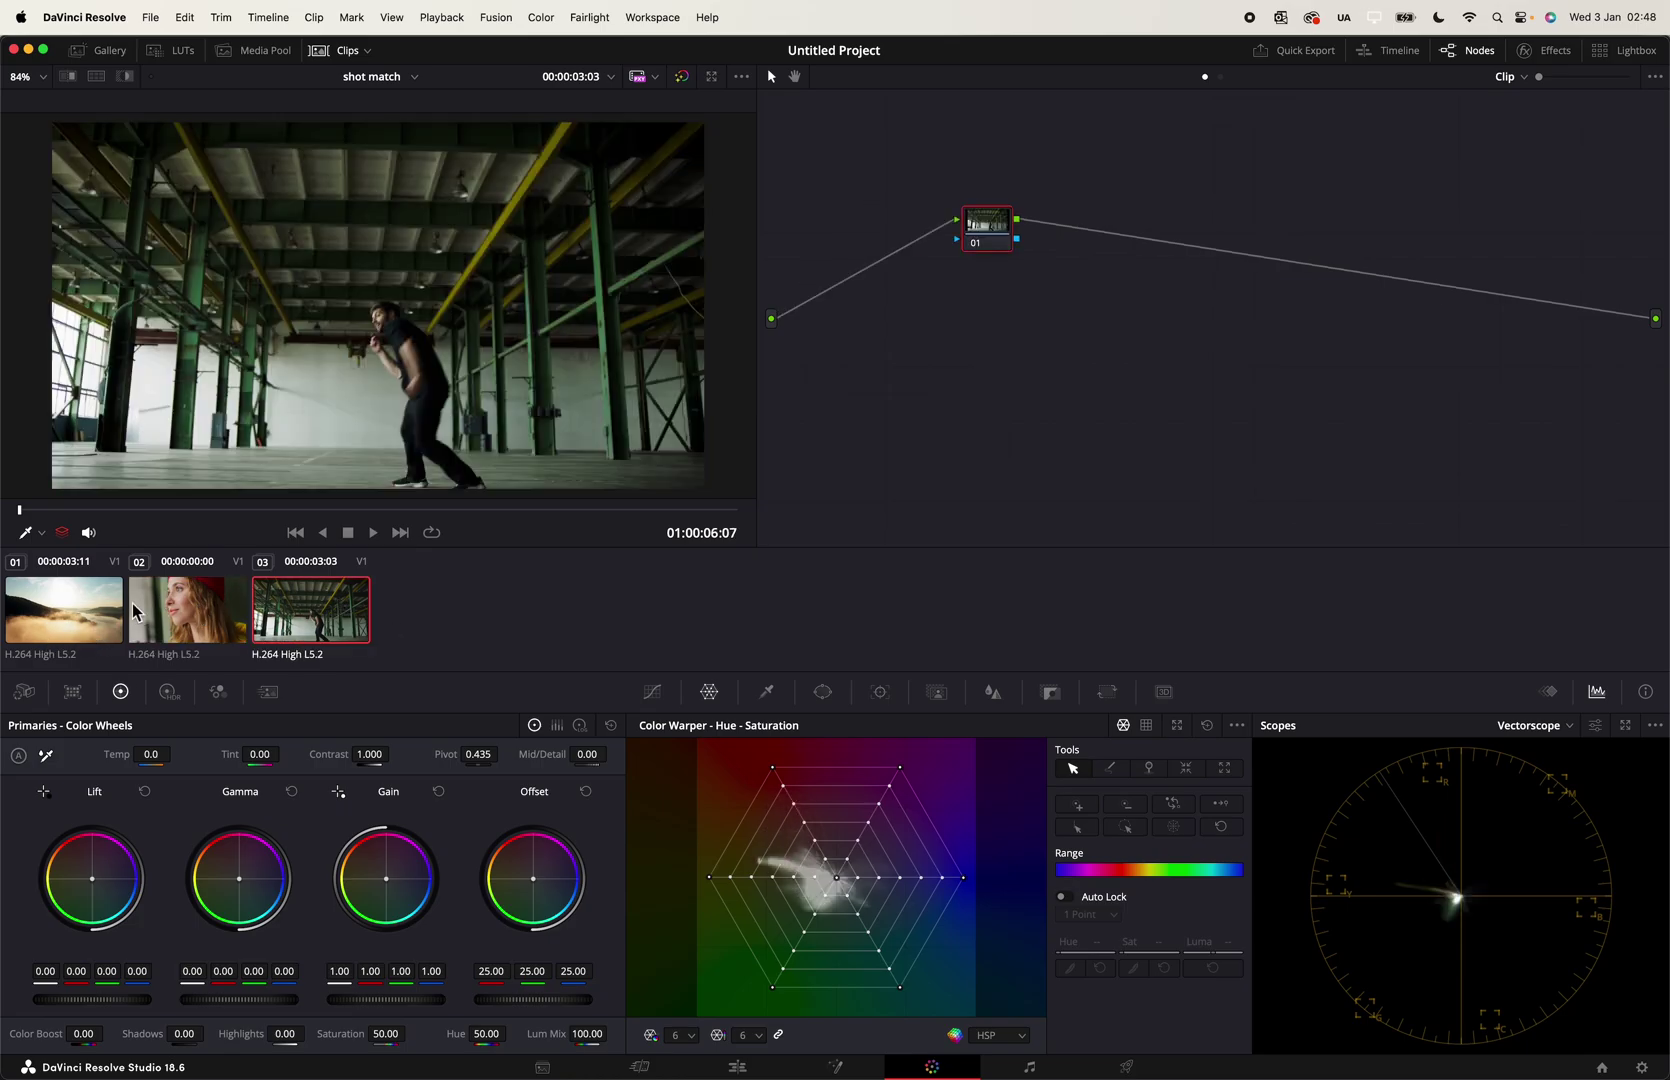
left_click(225, 625)
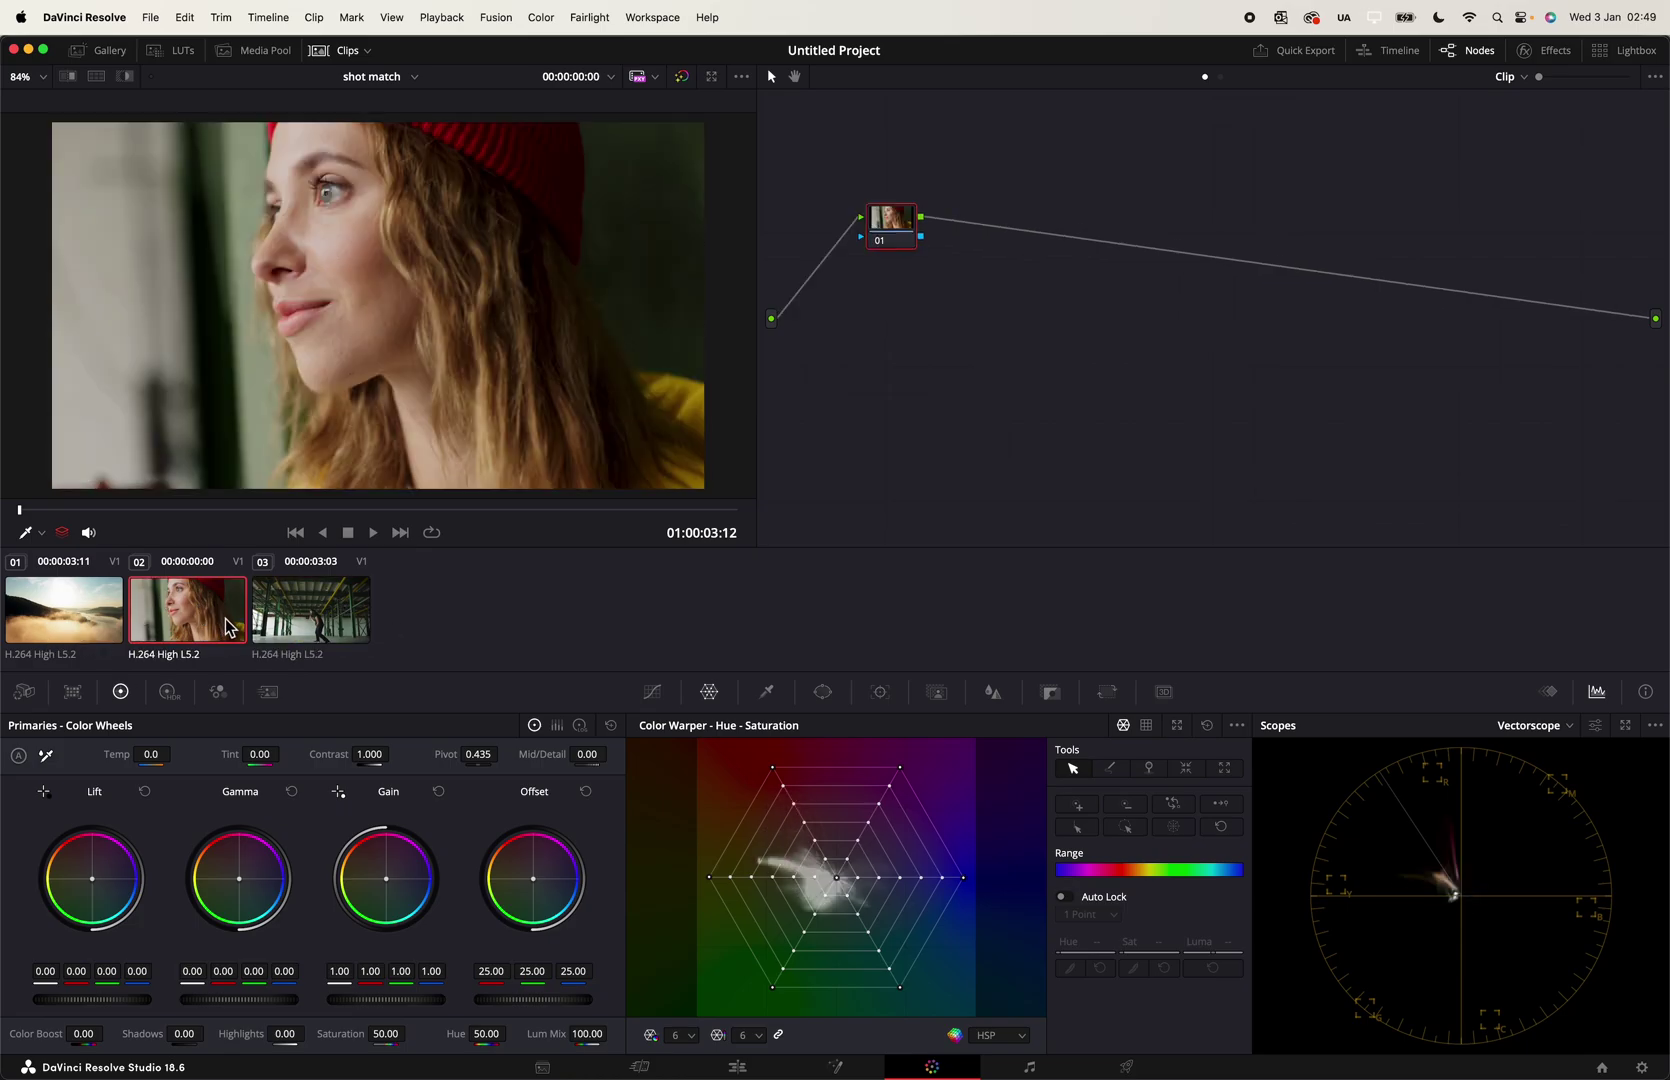
left_click(290, 635)
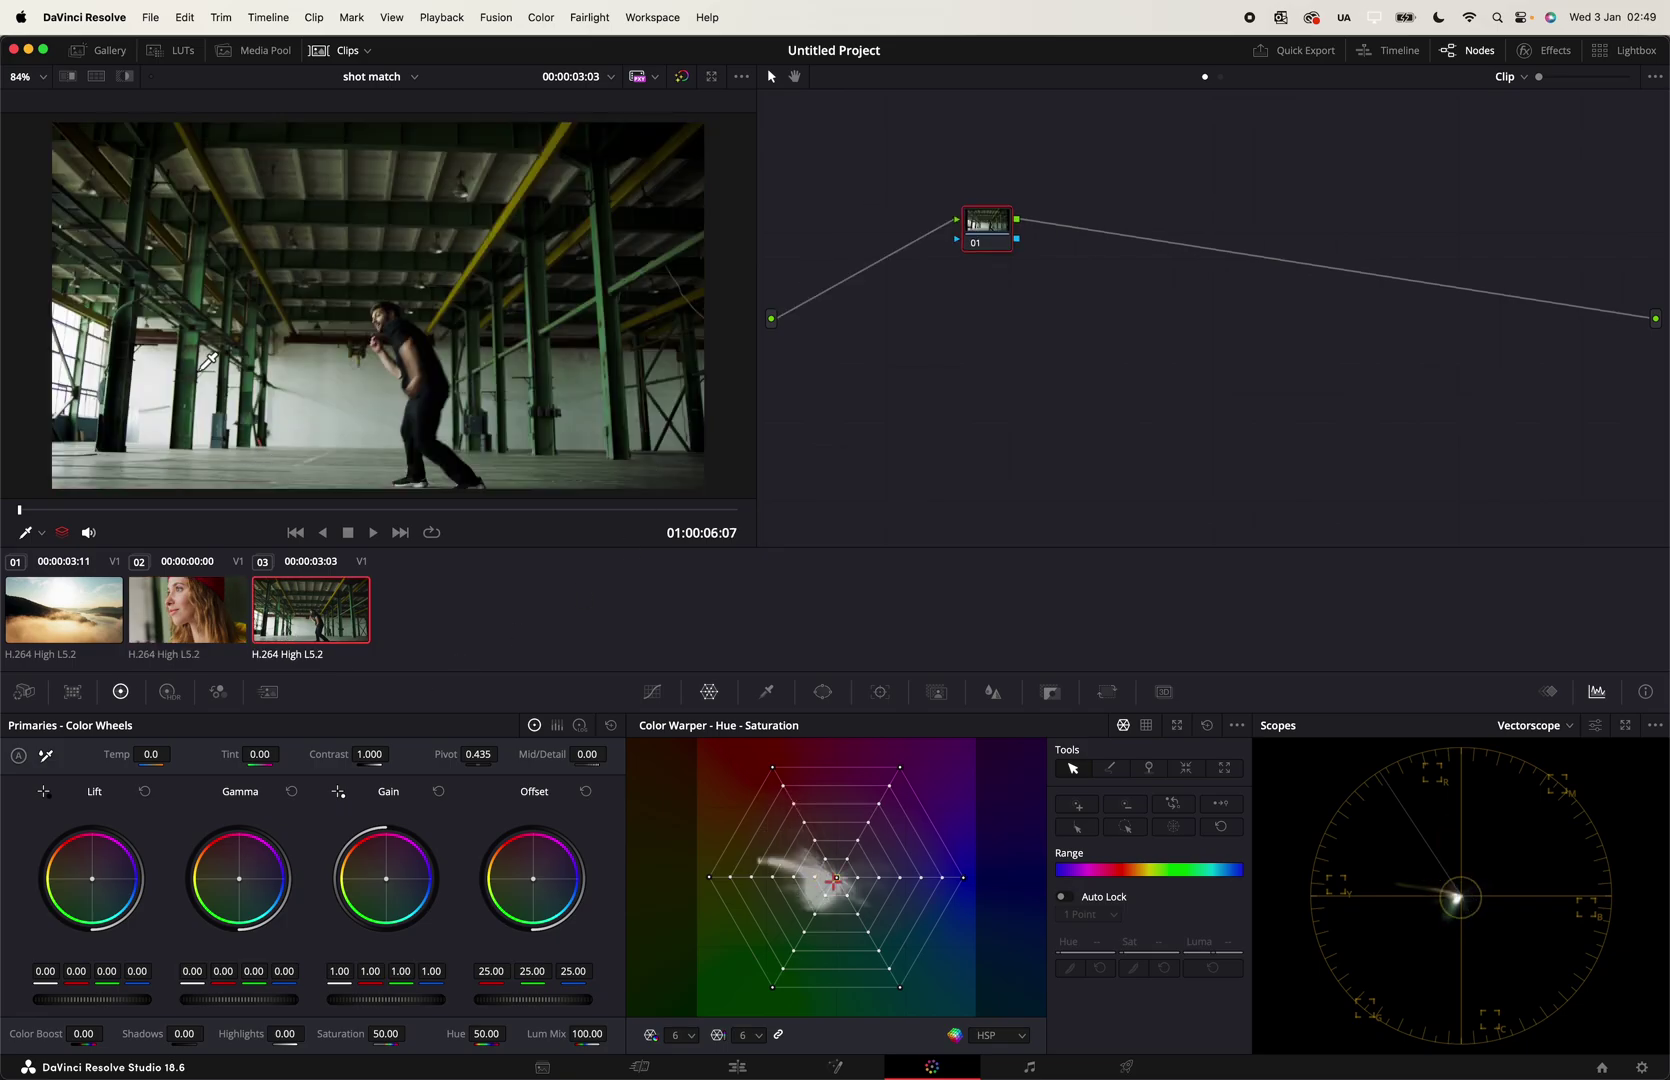
Step: Select the woman's portrait clip and switch its scope to Waveform
left_click(187, 588)
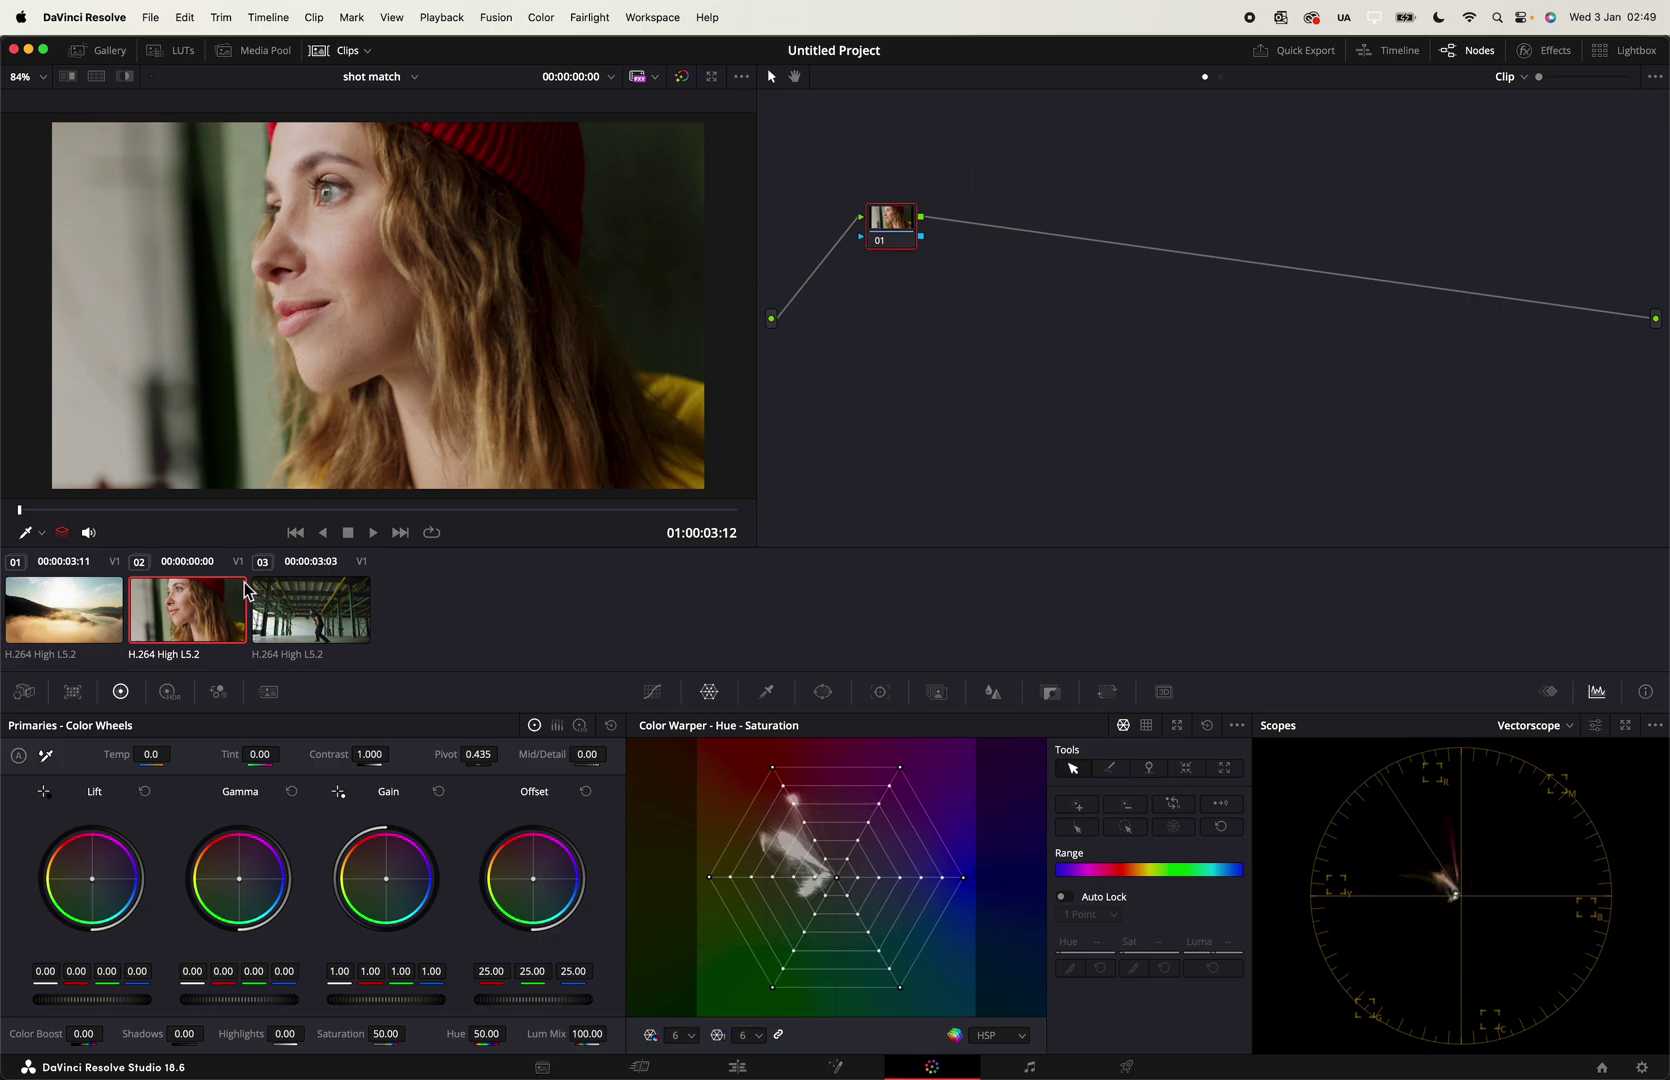
key("Up")
left_click(200, 635)
left_click(1537, 735)
left_click(1545, 775)
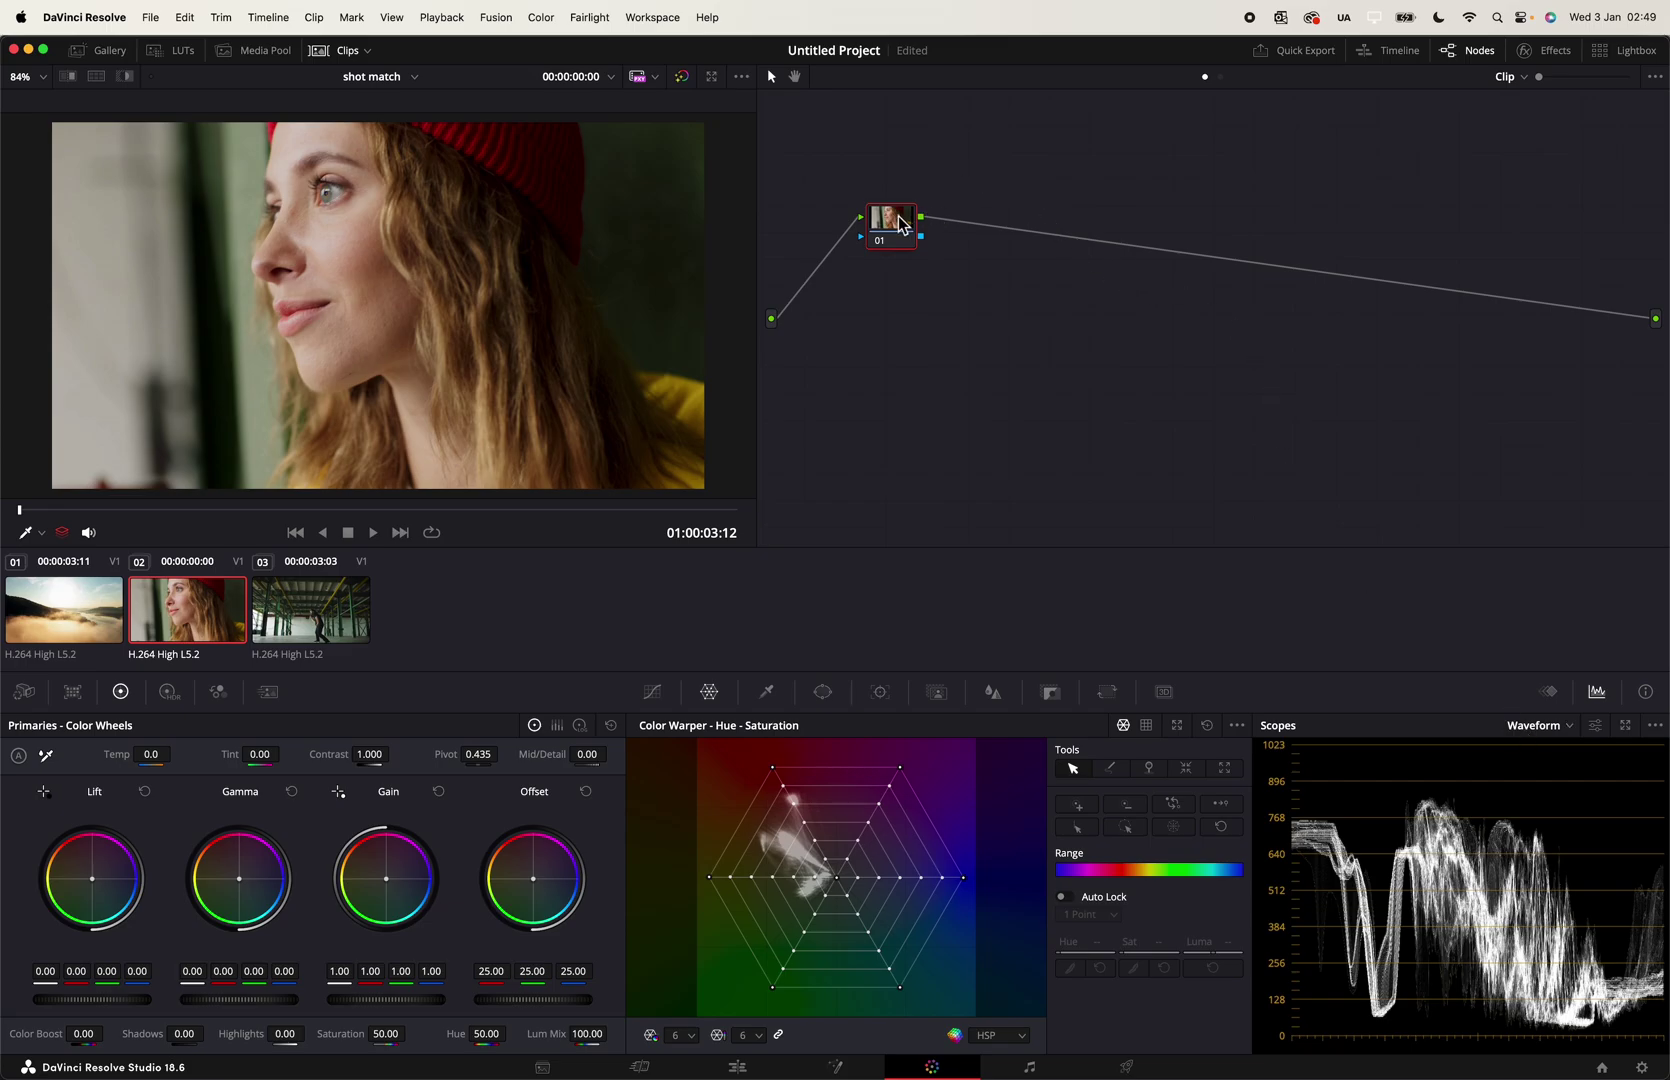
Step: Label the first node lum, append three serial nodes labelled black, wb and sat, and shift the row slightly up and left
type("um")
key("alt+s")
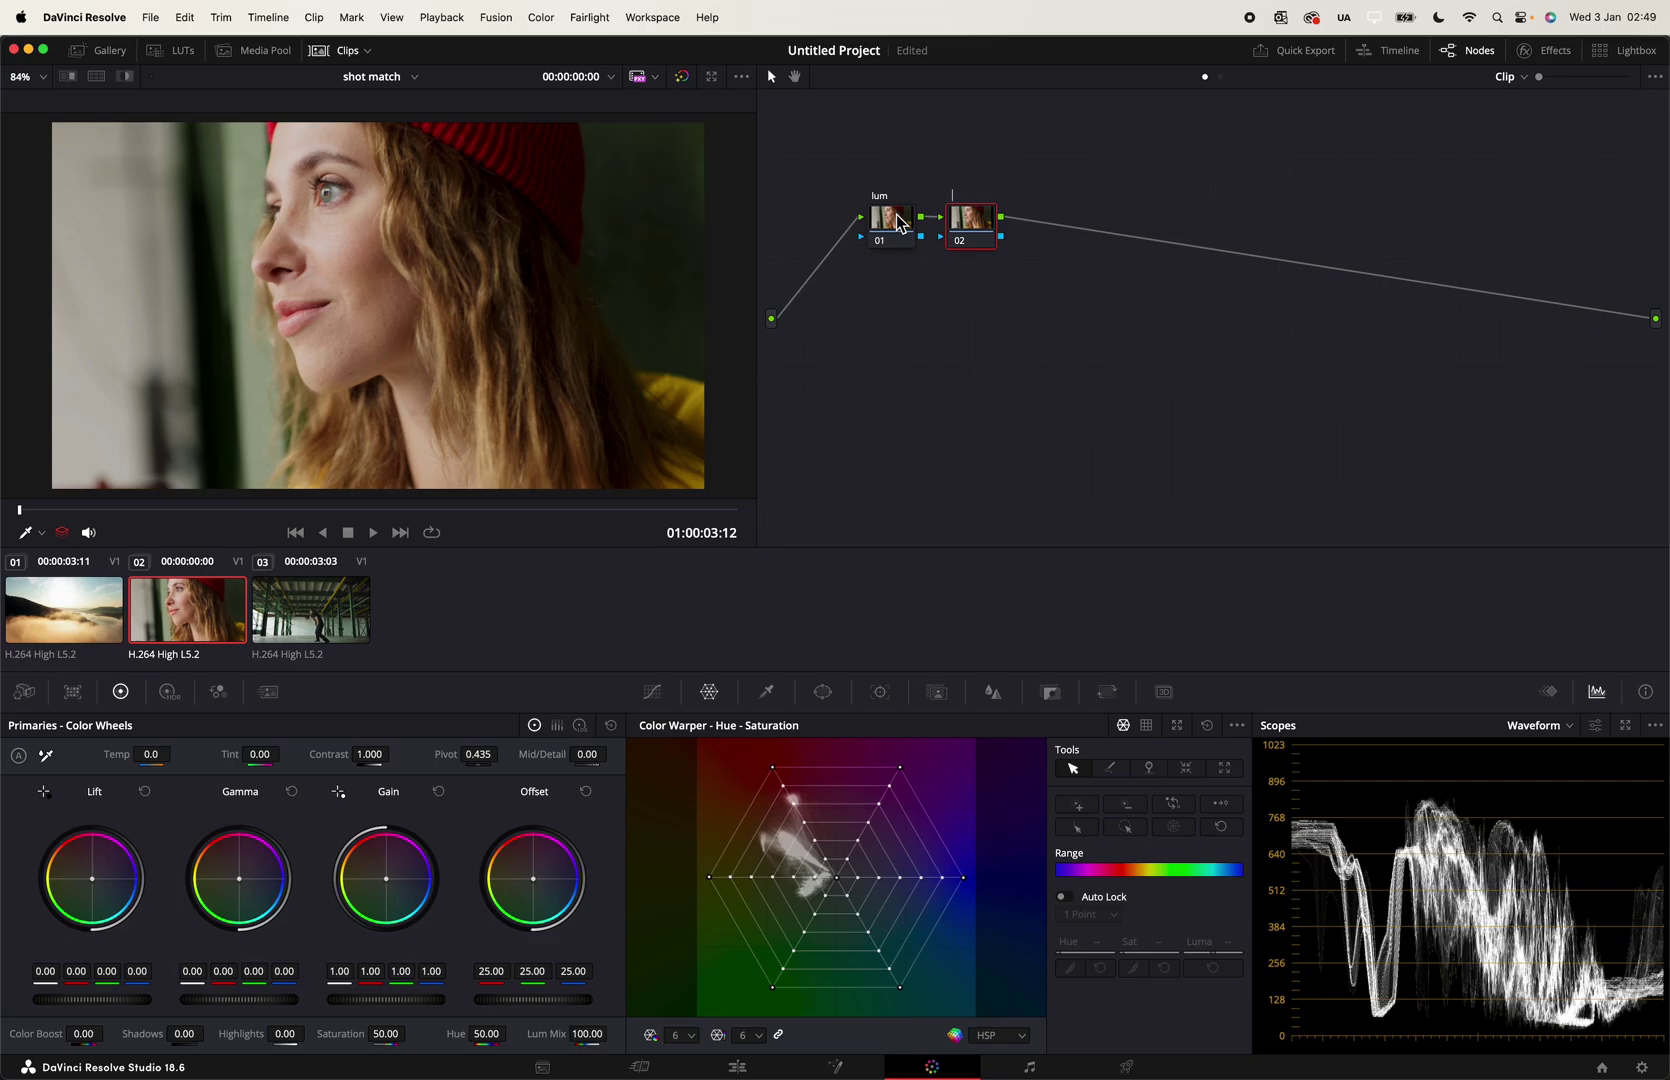
type("black")
key("alt+s")
type("wb")
key("alt+s")
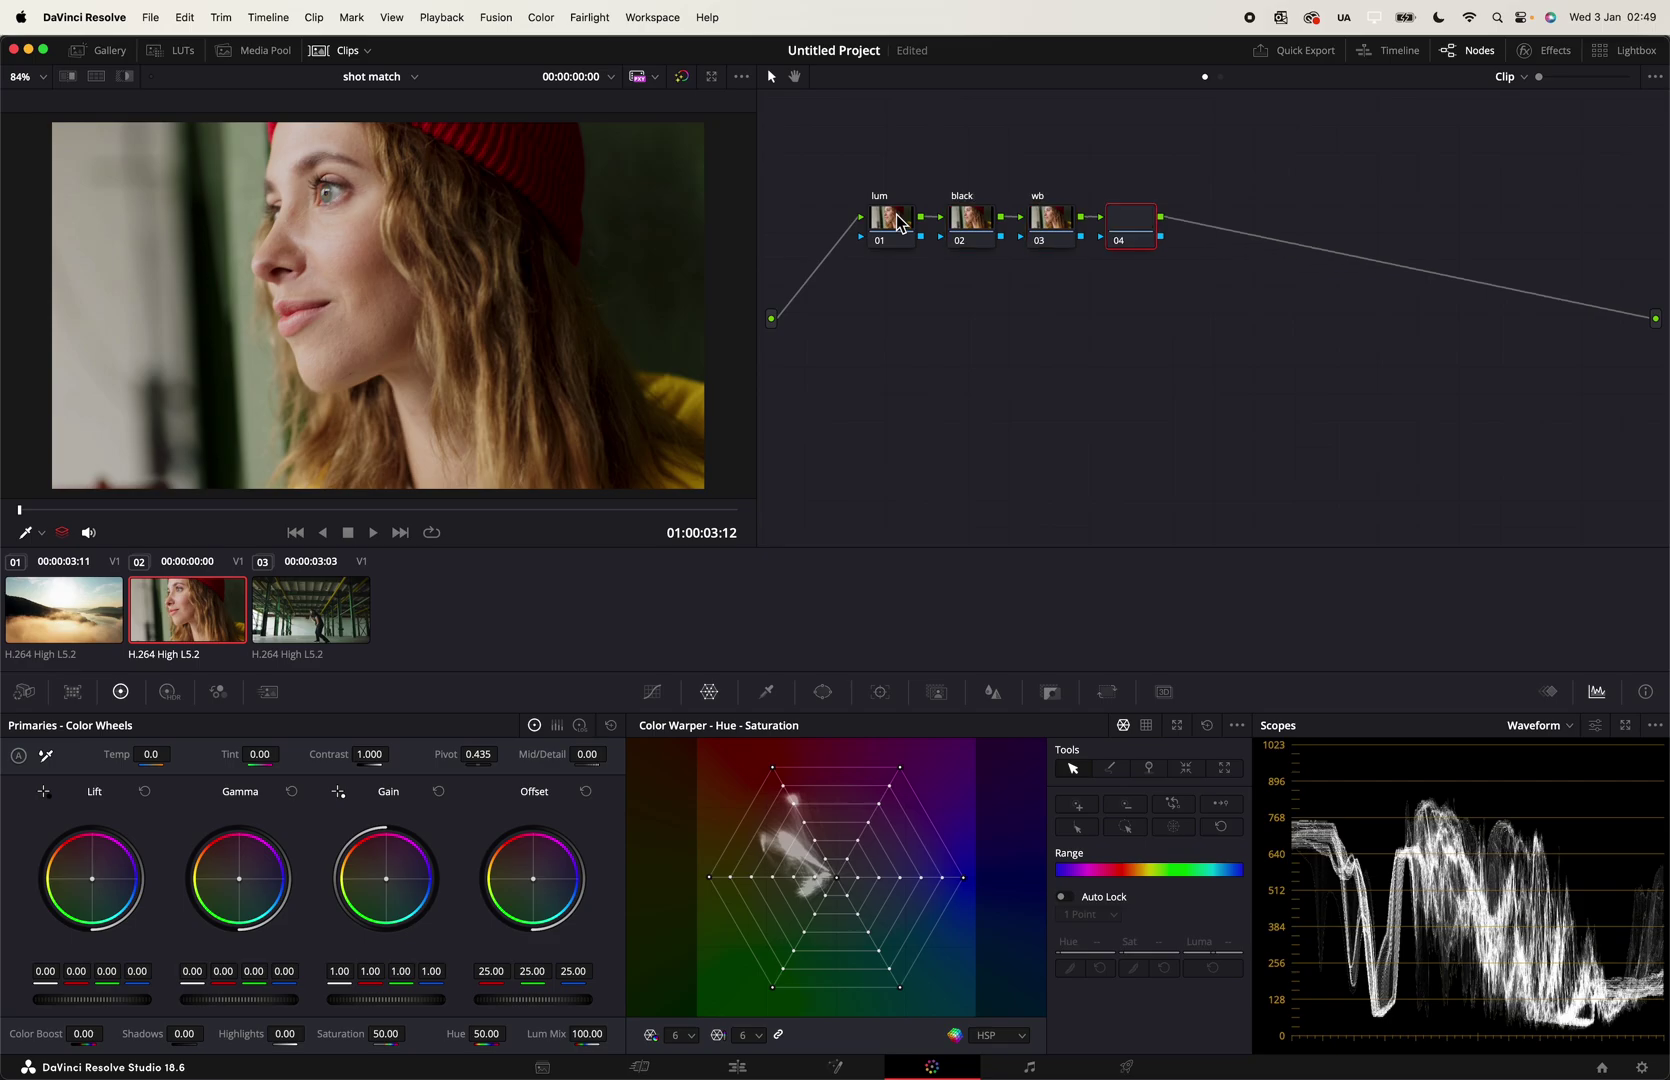
type("sat")
key("Return")
left_click_drag(886, 181, 1138, 232)
left_click(1160, 268)
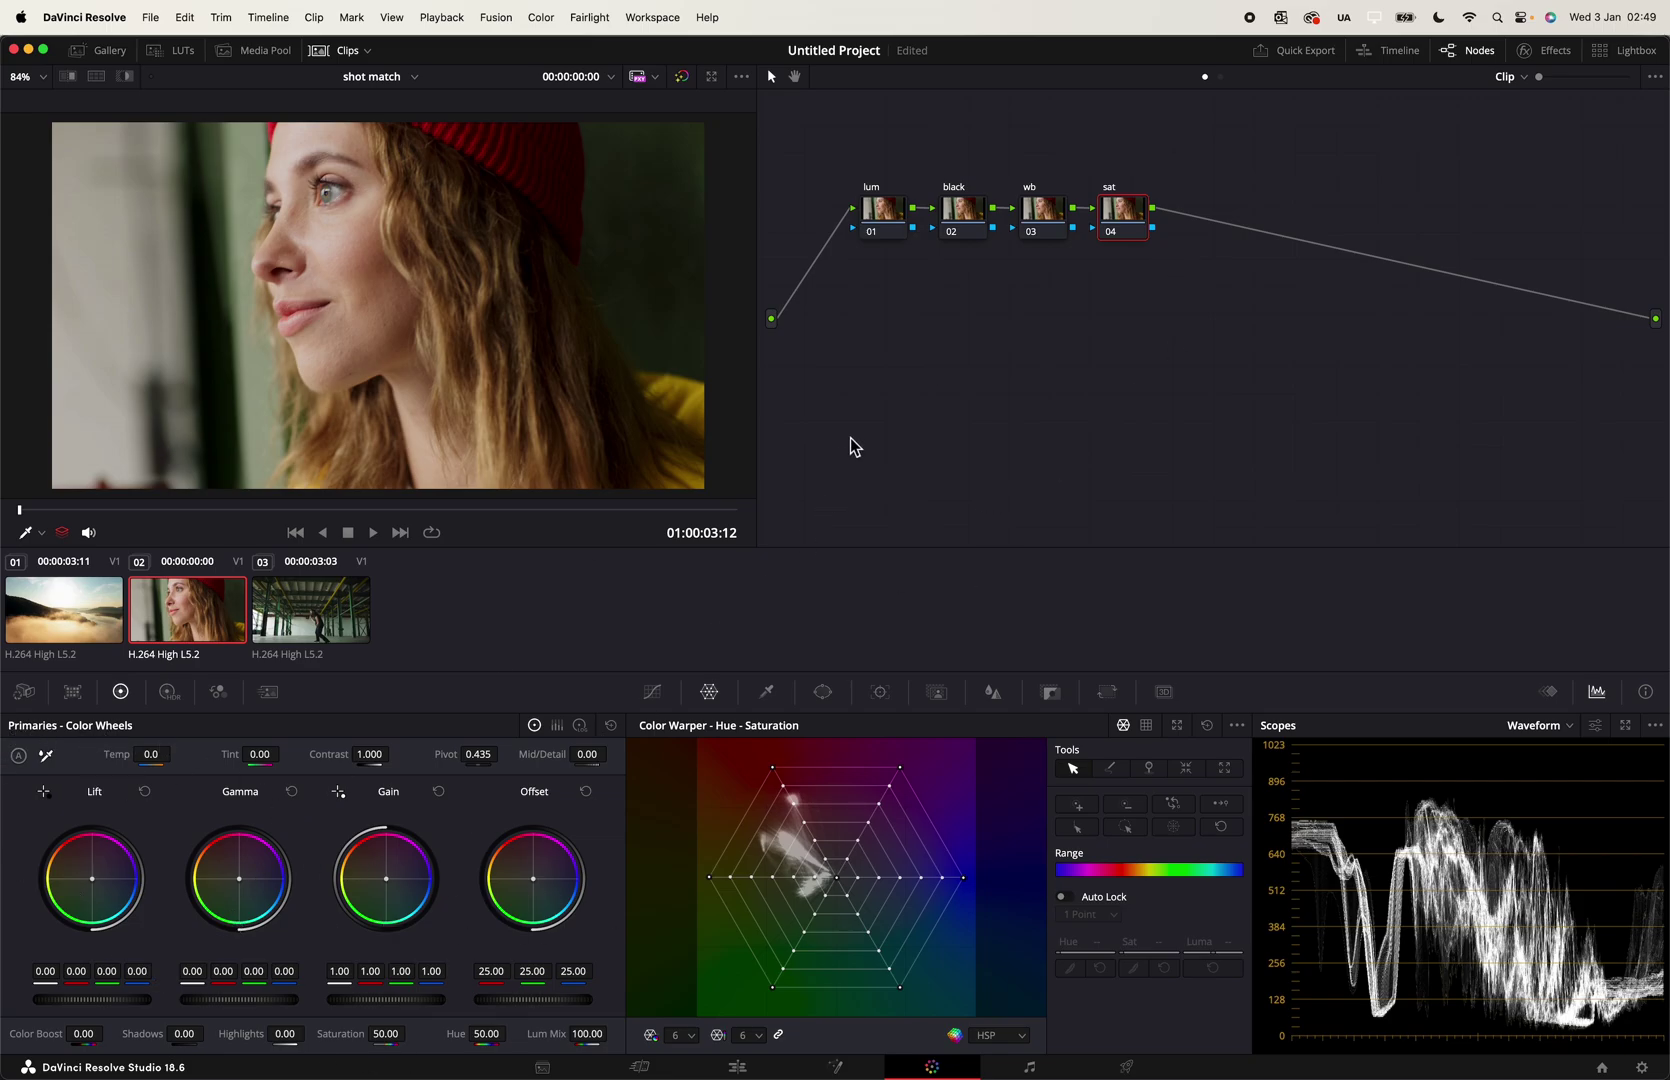
left_click_drag(855, 158, 1186, 287)
Step: Try darkening the portrait by lowering Gain to about 0.71 on the lum node, and reset the node's primaries
left_click(885, 208)
left_click(767, 692)
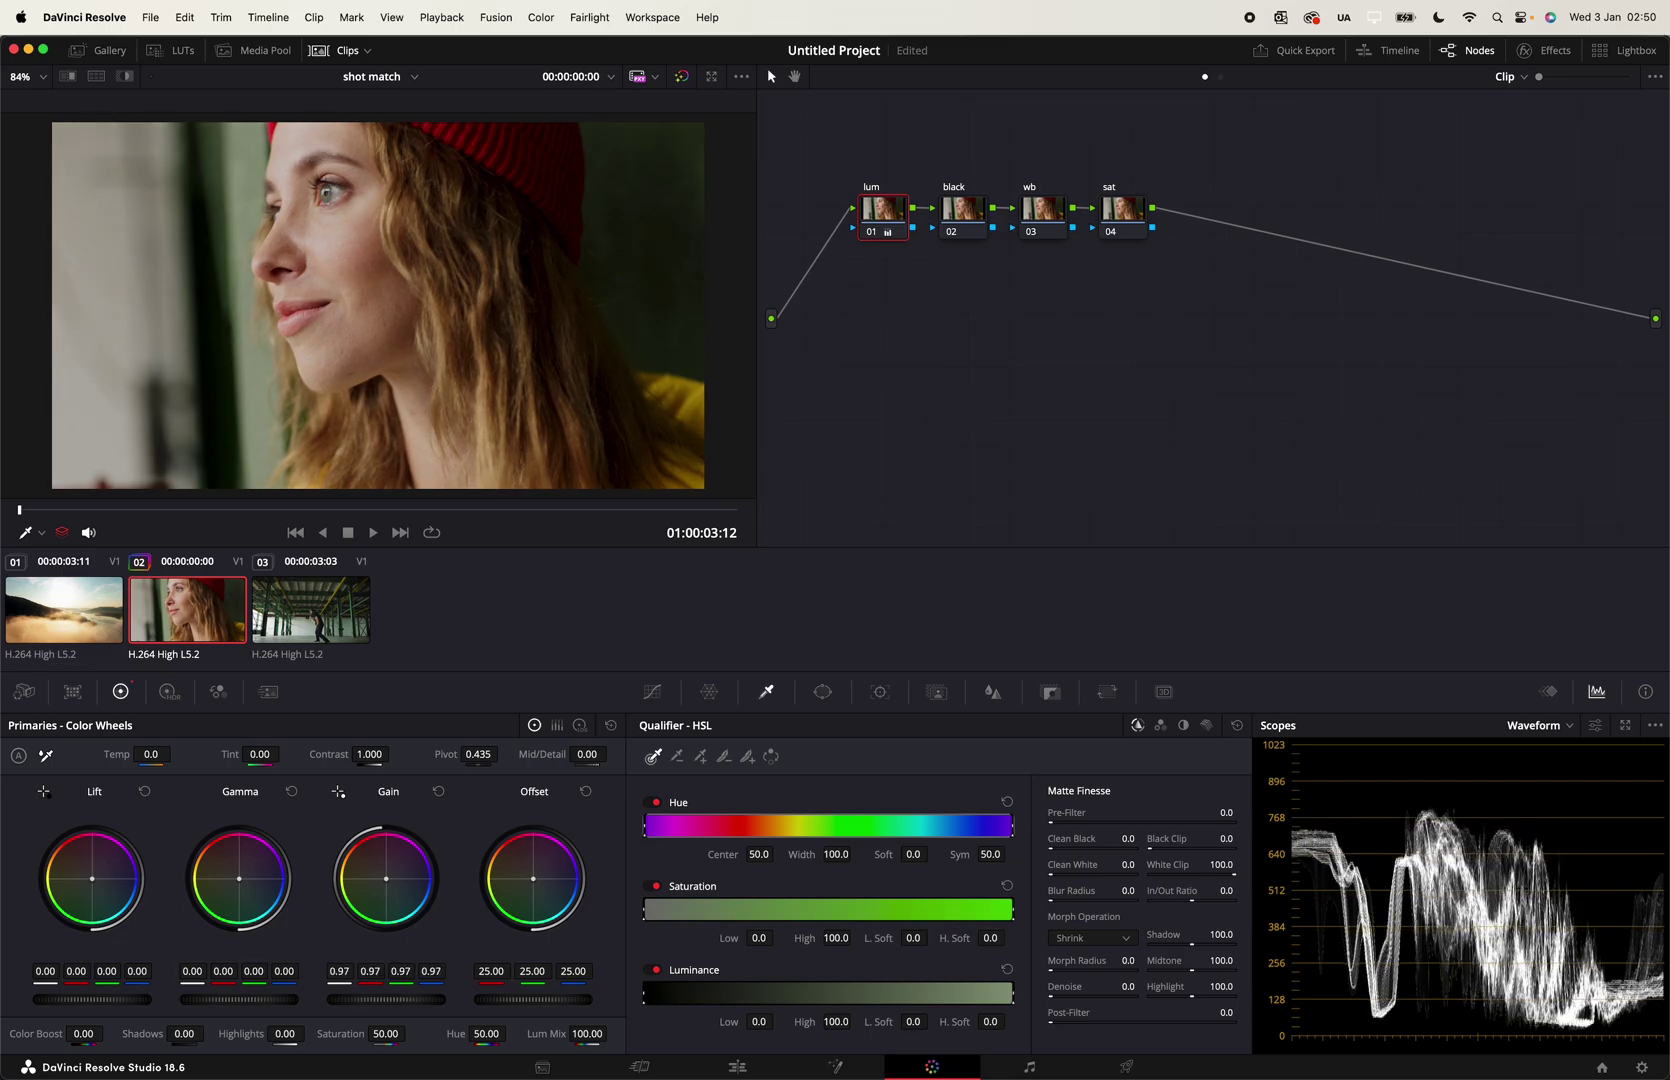
left_click_drag(386, 999, 330, 1000)
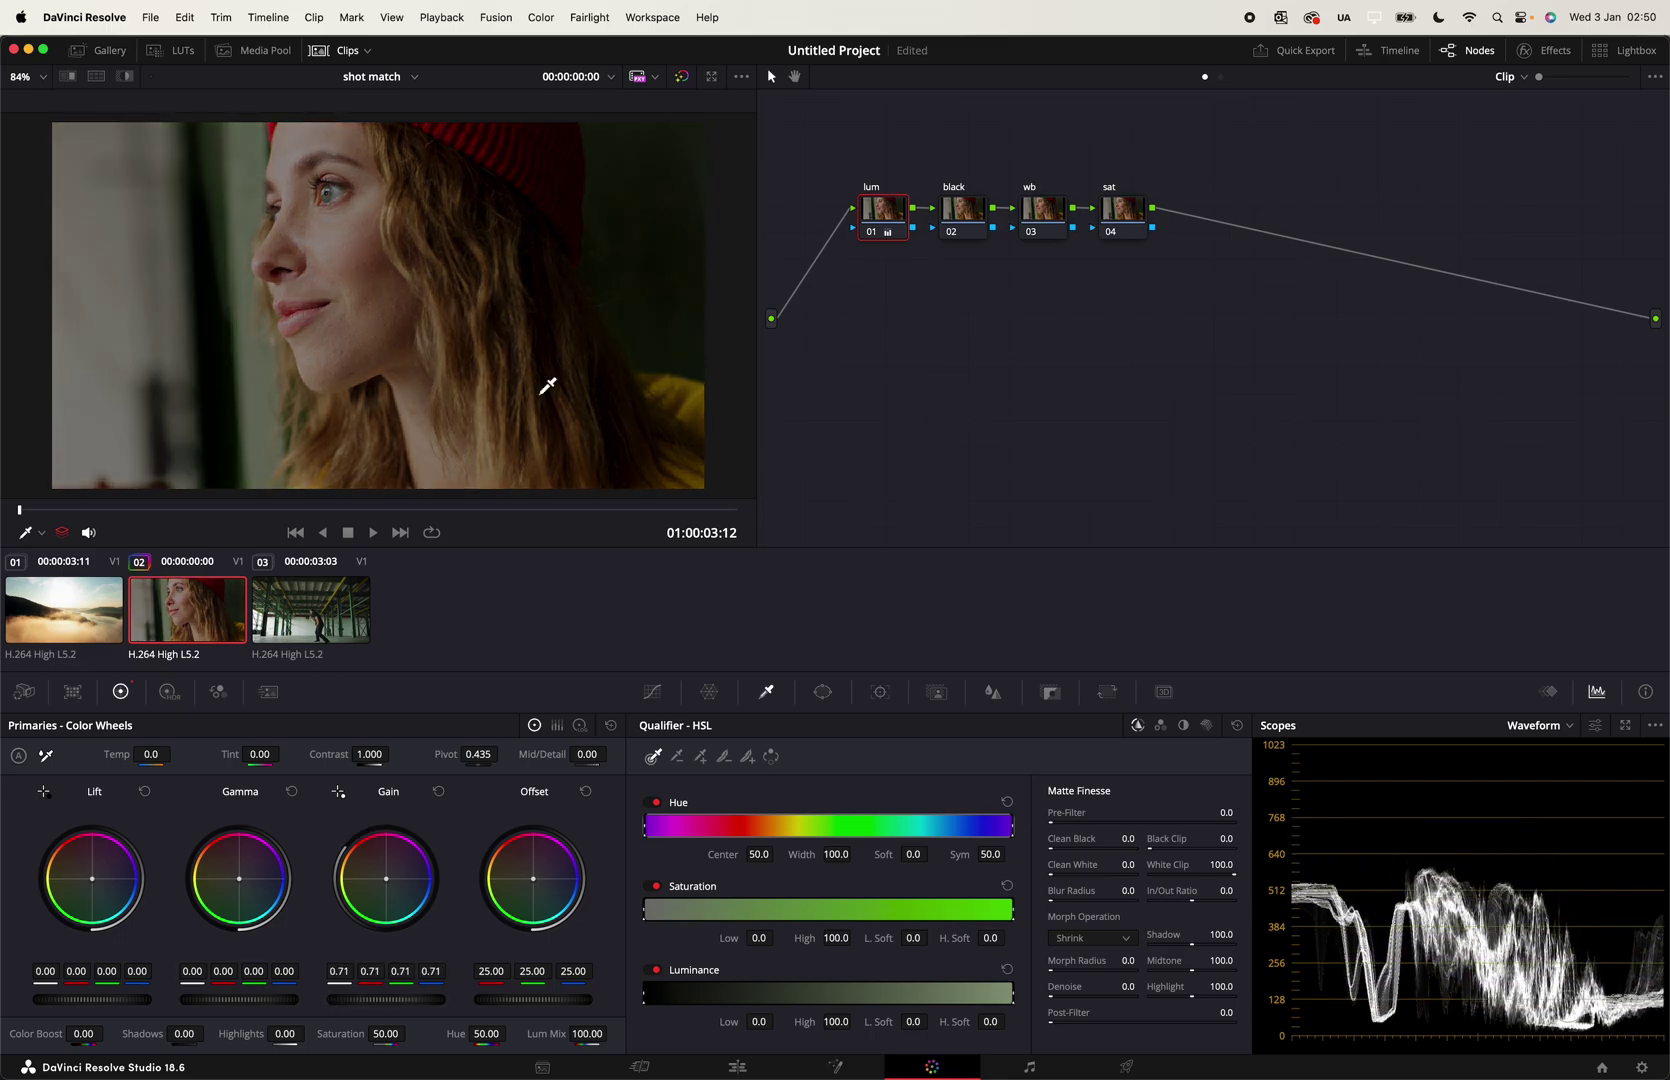
left_click(611, 726)
Step: Try lowering the log Highlights to about -0.98 on the lum node, undo it, and return to the primary color wheels
left_click(581, 726)
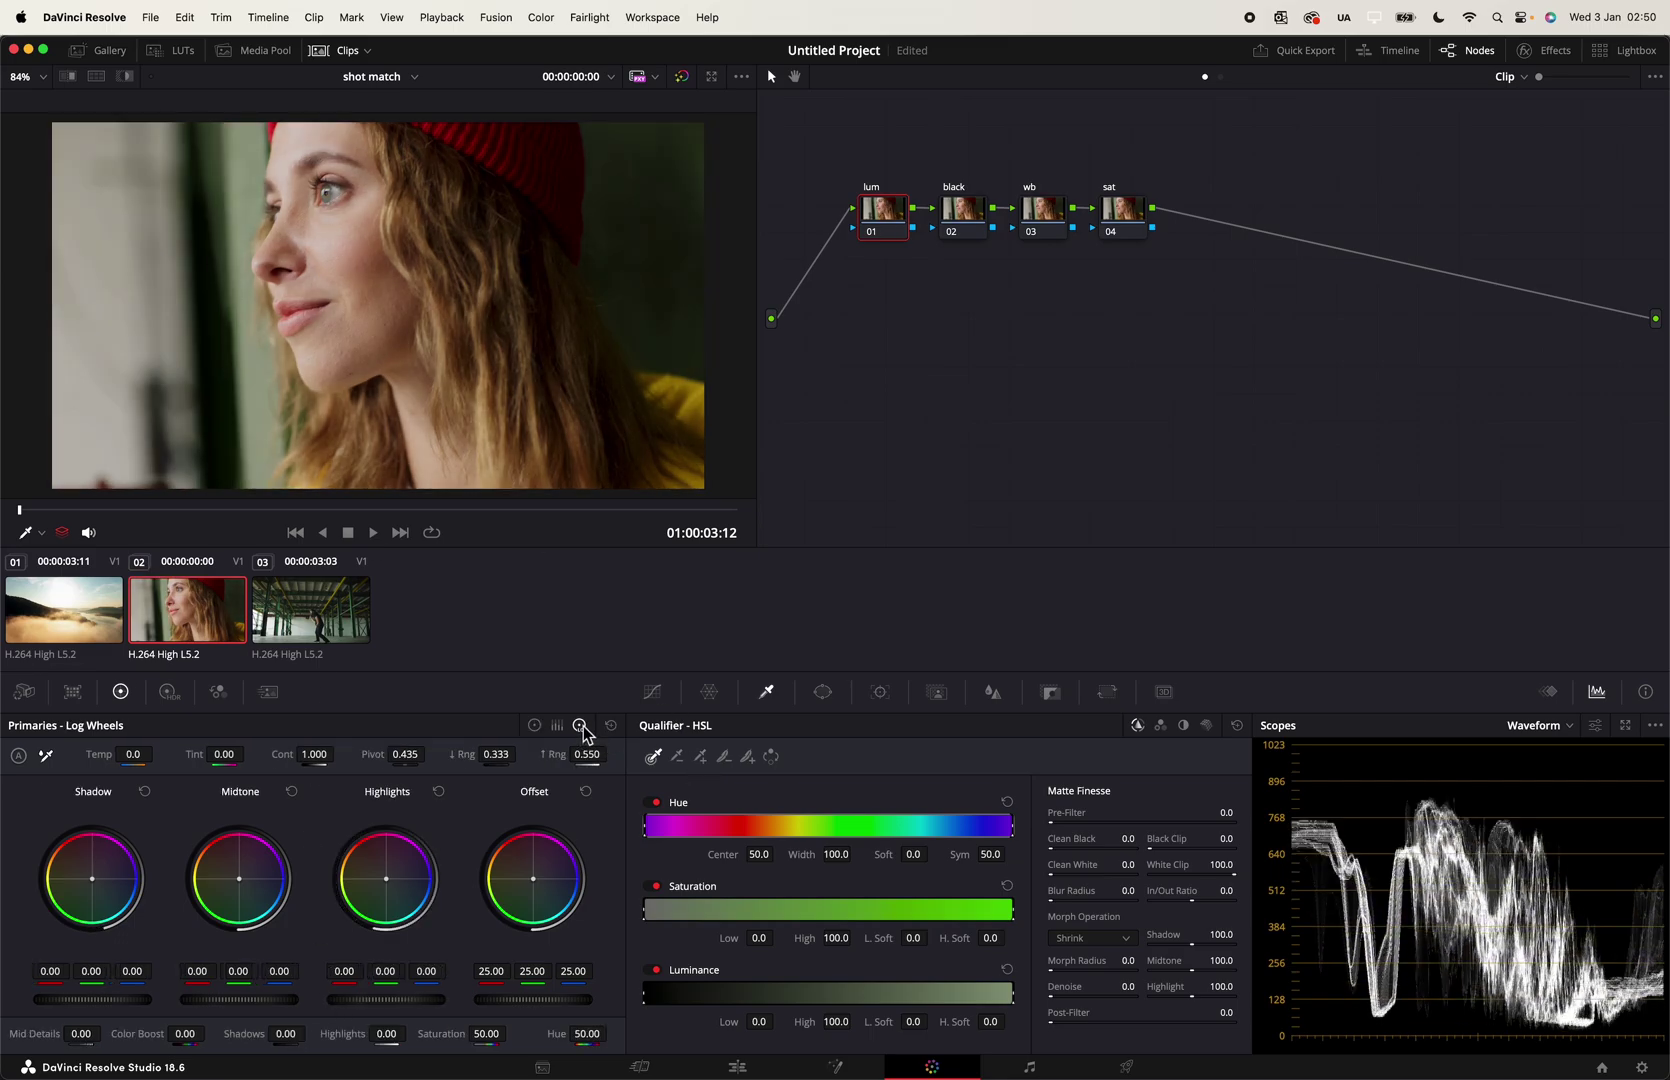
left_click_drag(425, 1005, 337, 1005)
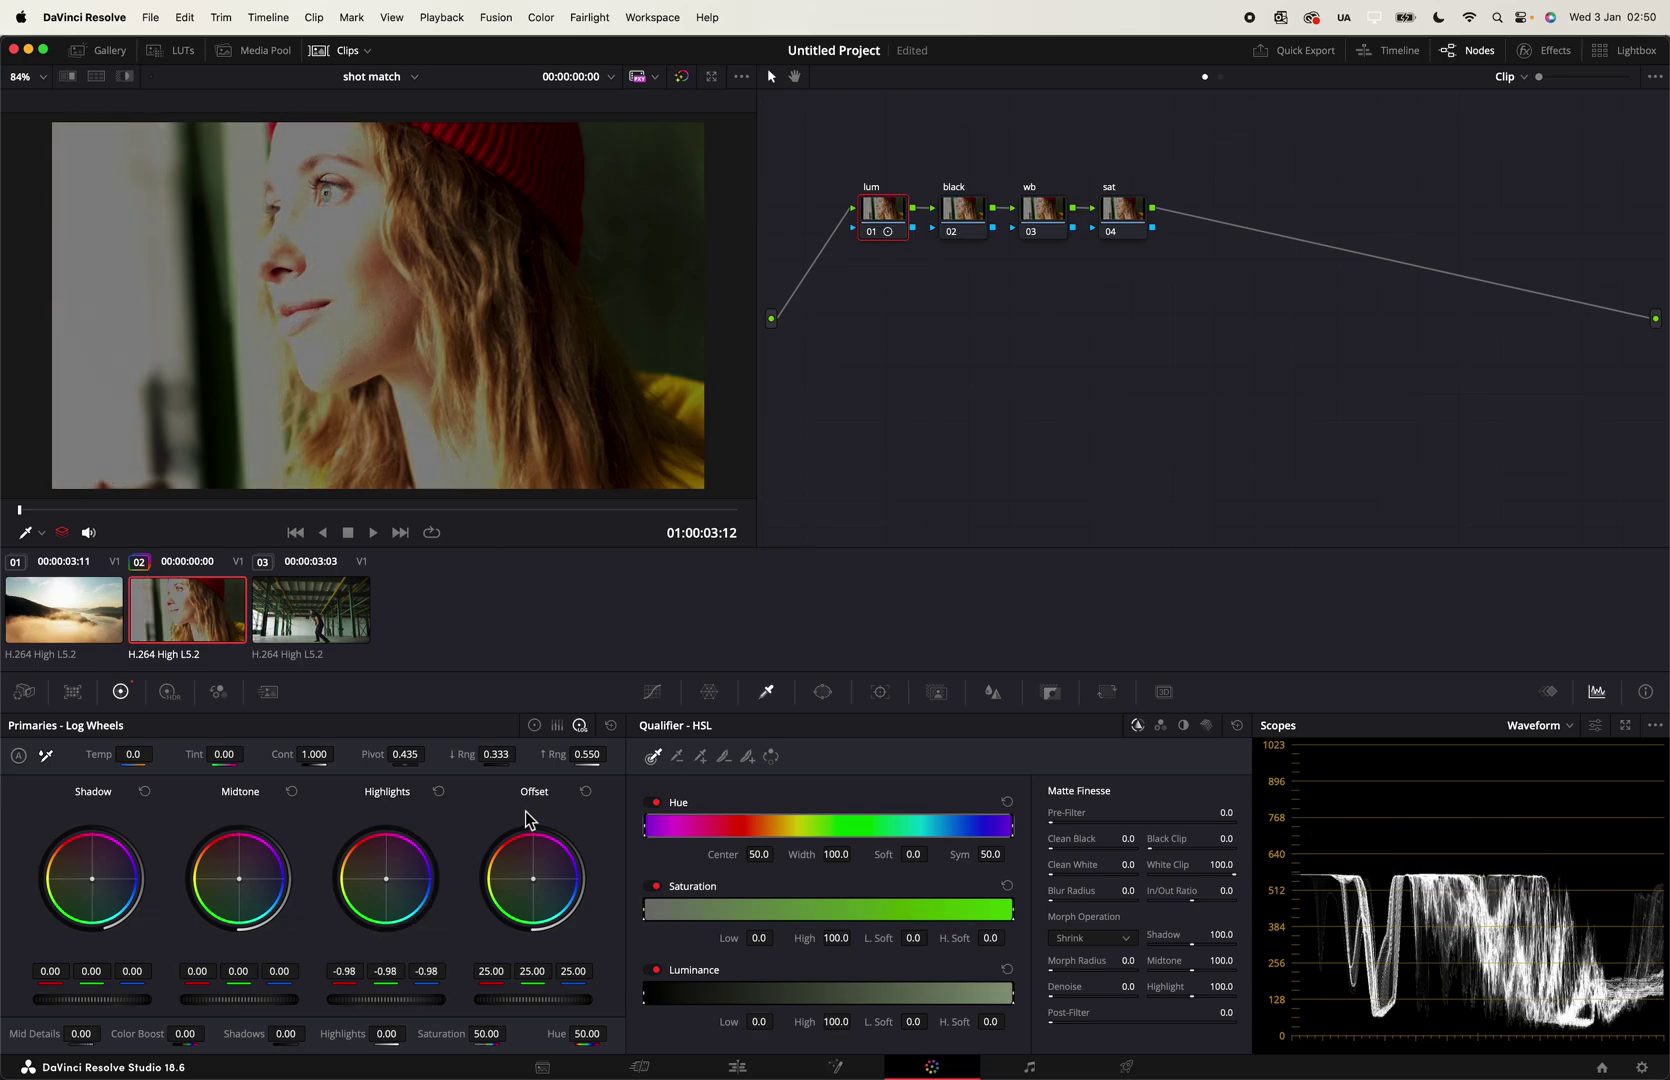
key("super+z")
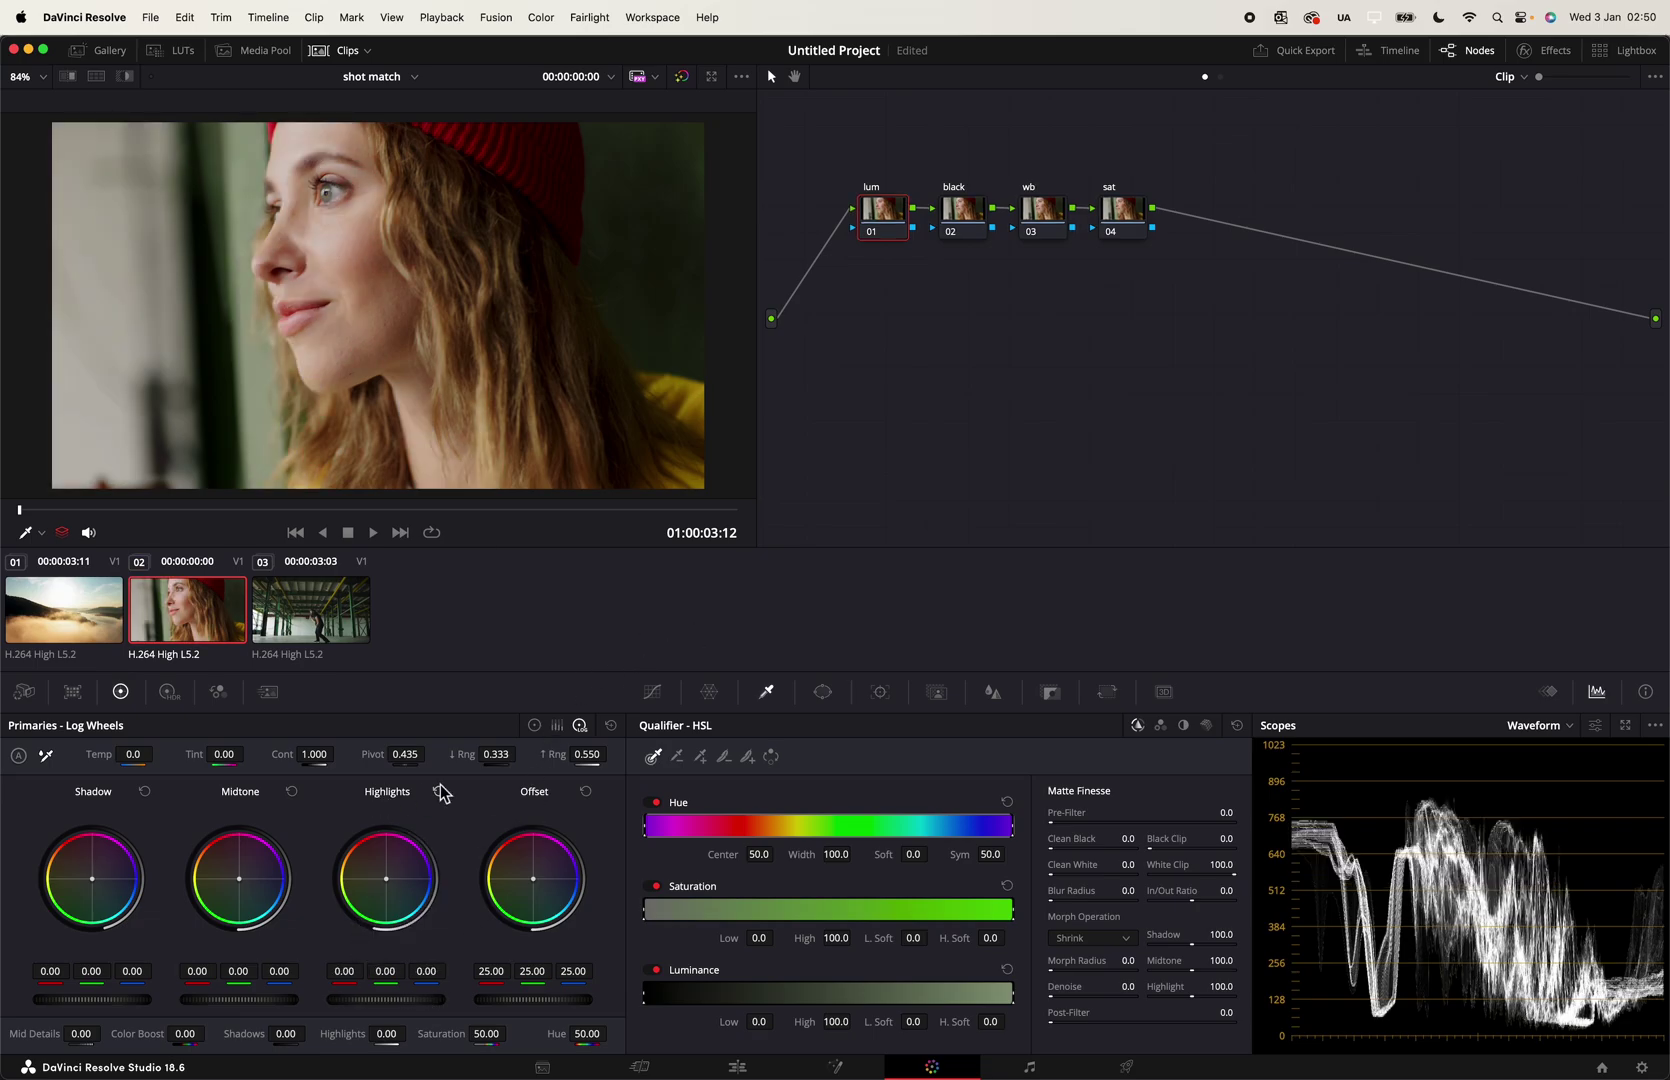
left_click(535, 726)
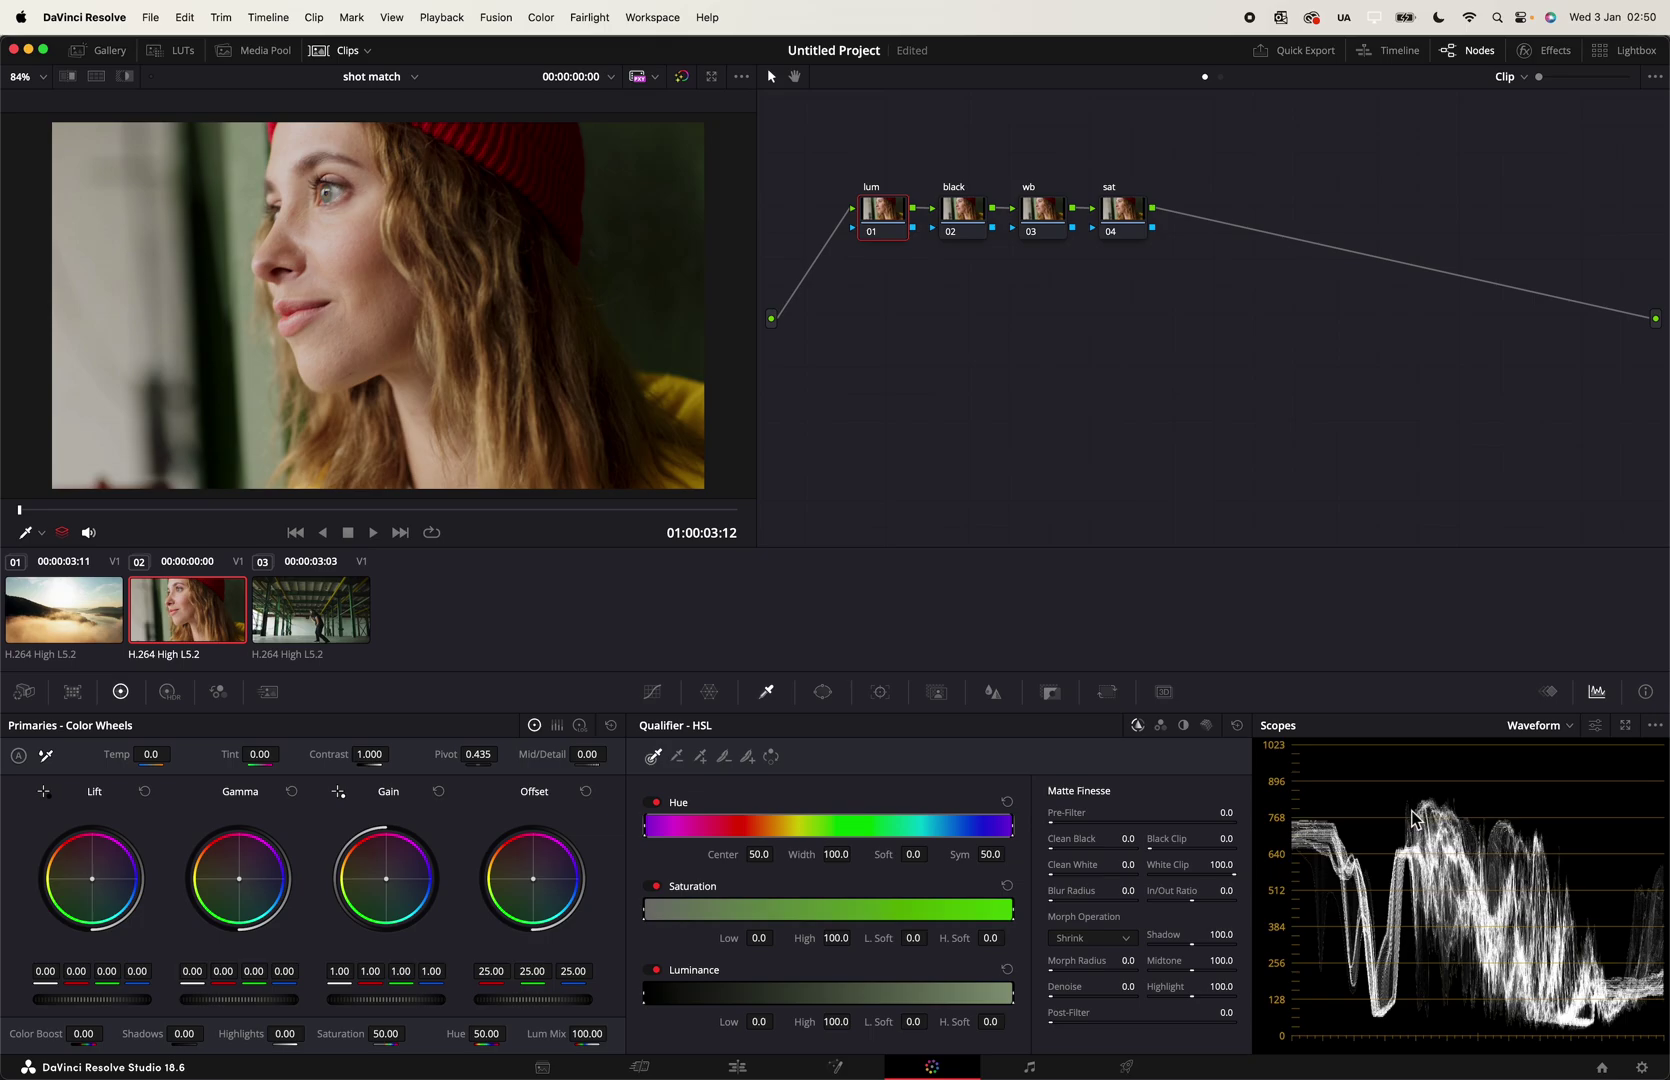
Step: Try raising the lum node's Gain to about 1.21, reset it, and look at the log wheels before returning to the color wheels
left_click_drag(380, 1007, 425, 1007)
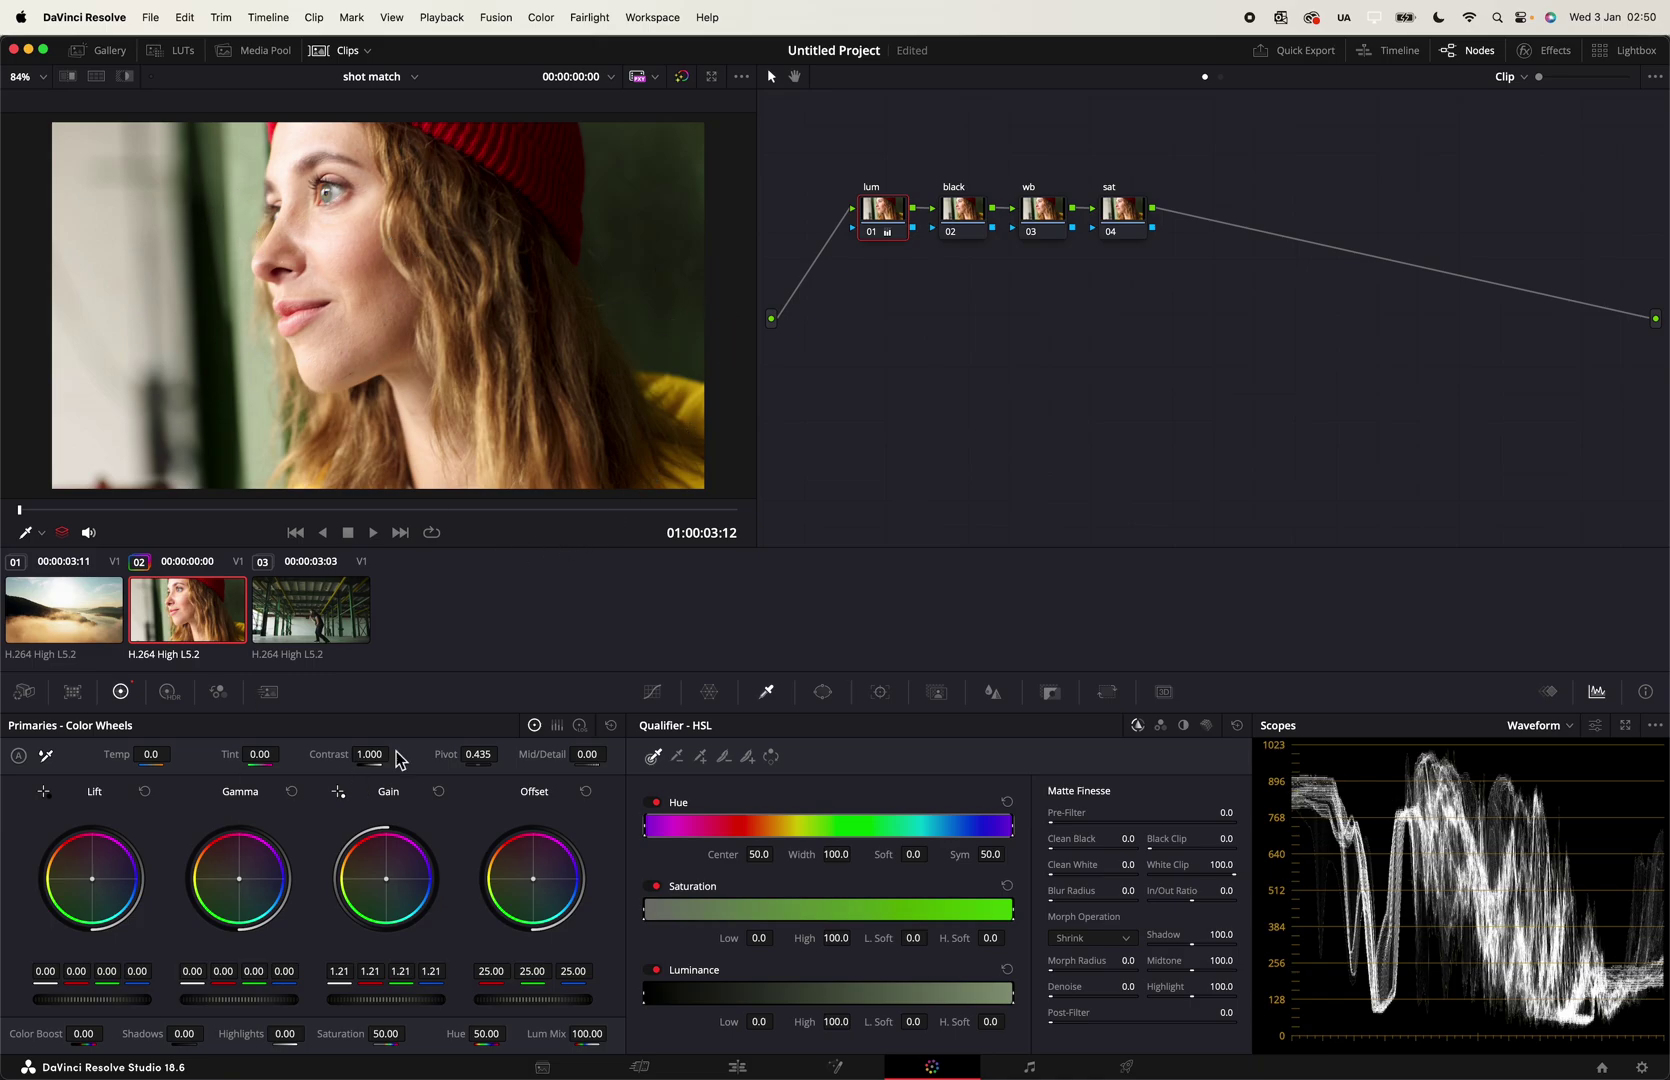
right_click(889, 208)
left_click(921, 216)
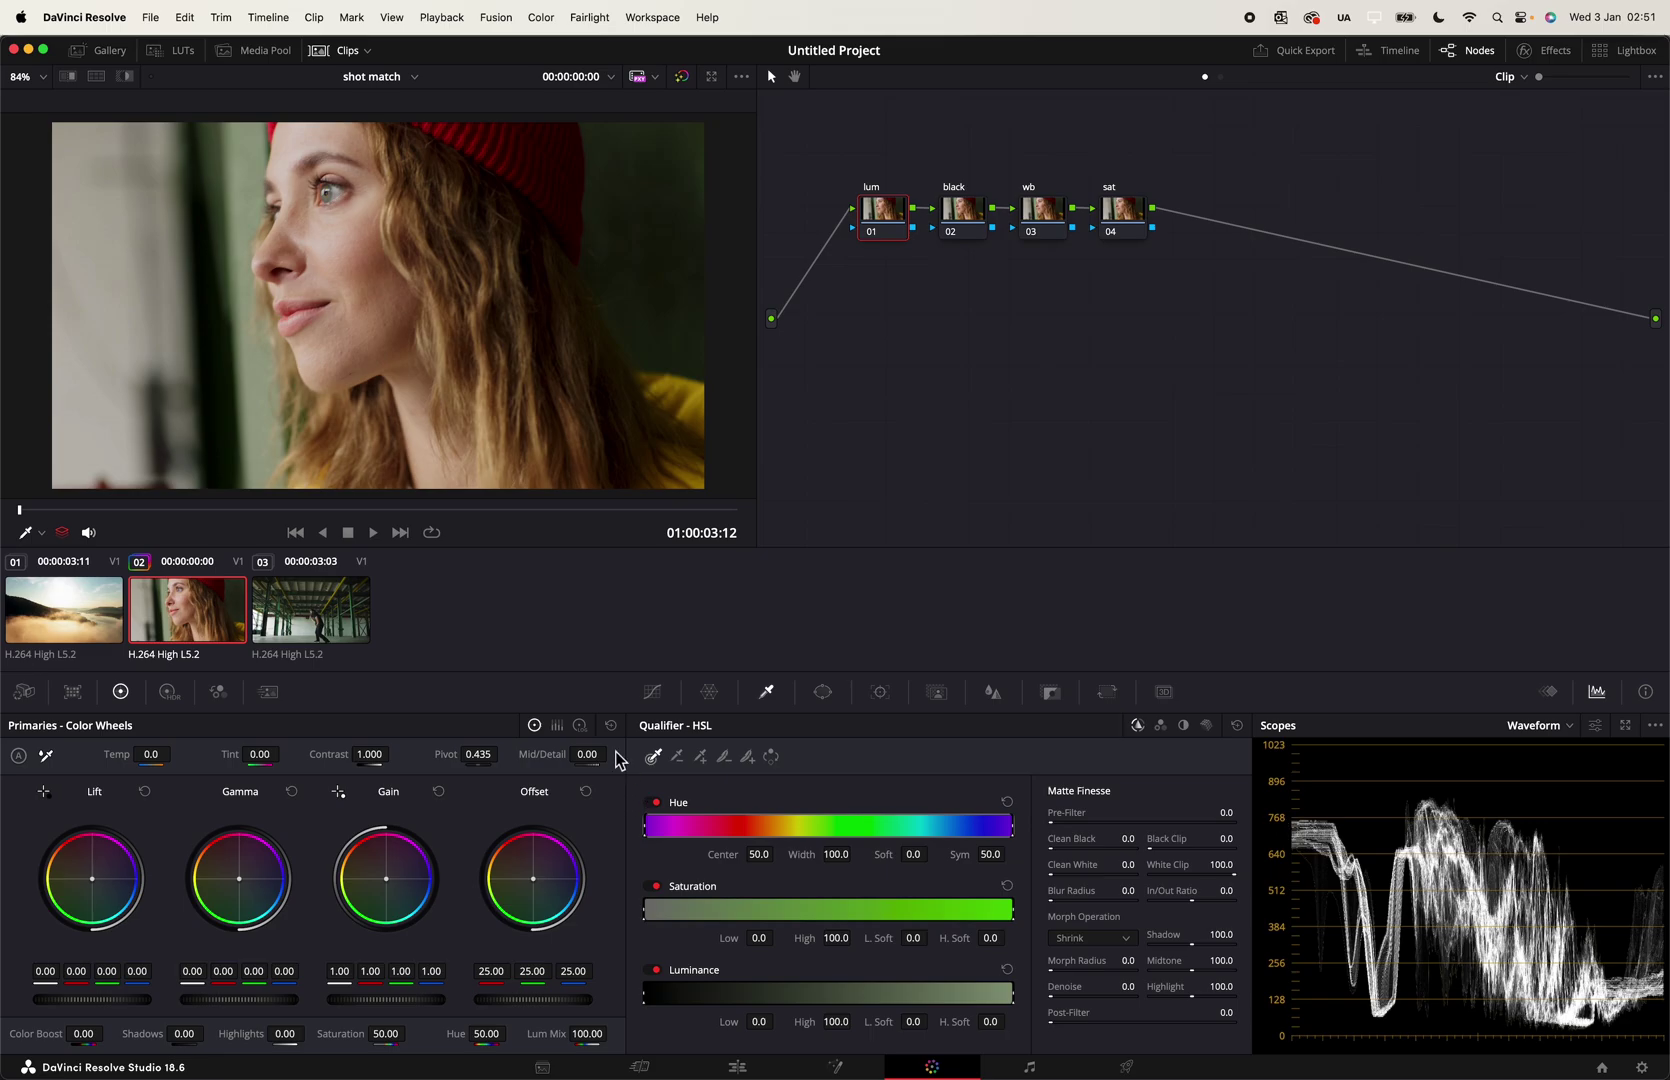
left_click(580, 726)
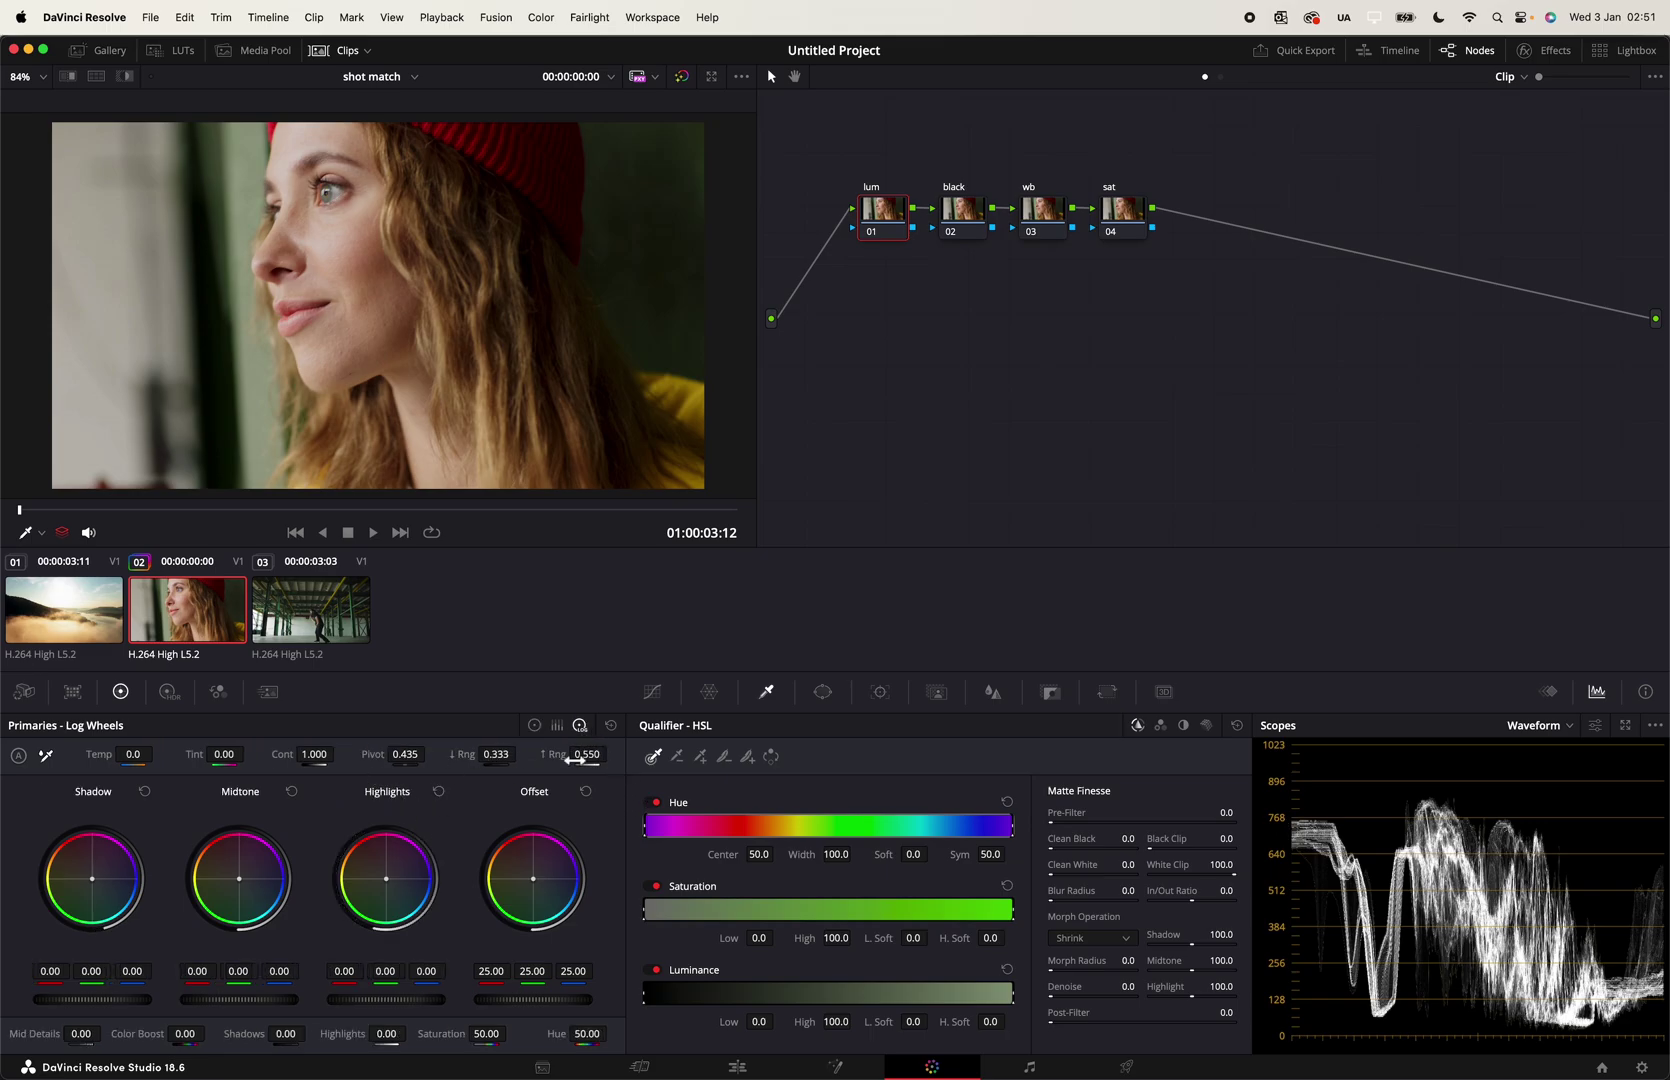
left_click(535, 725)
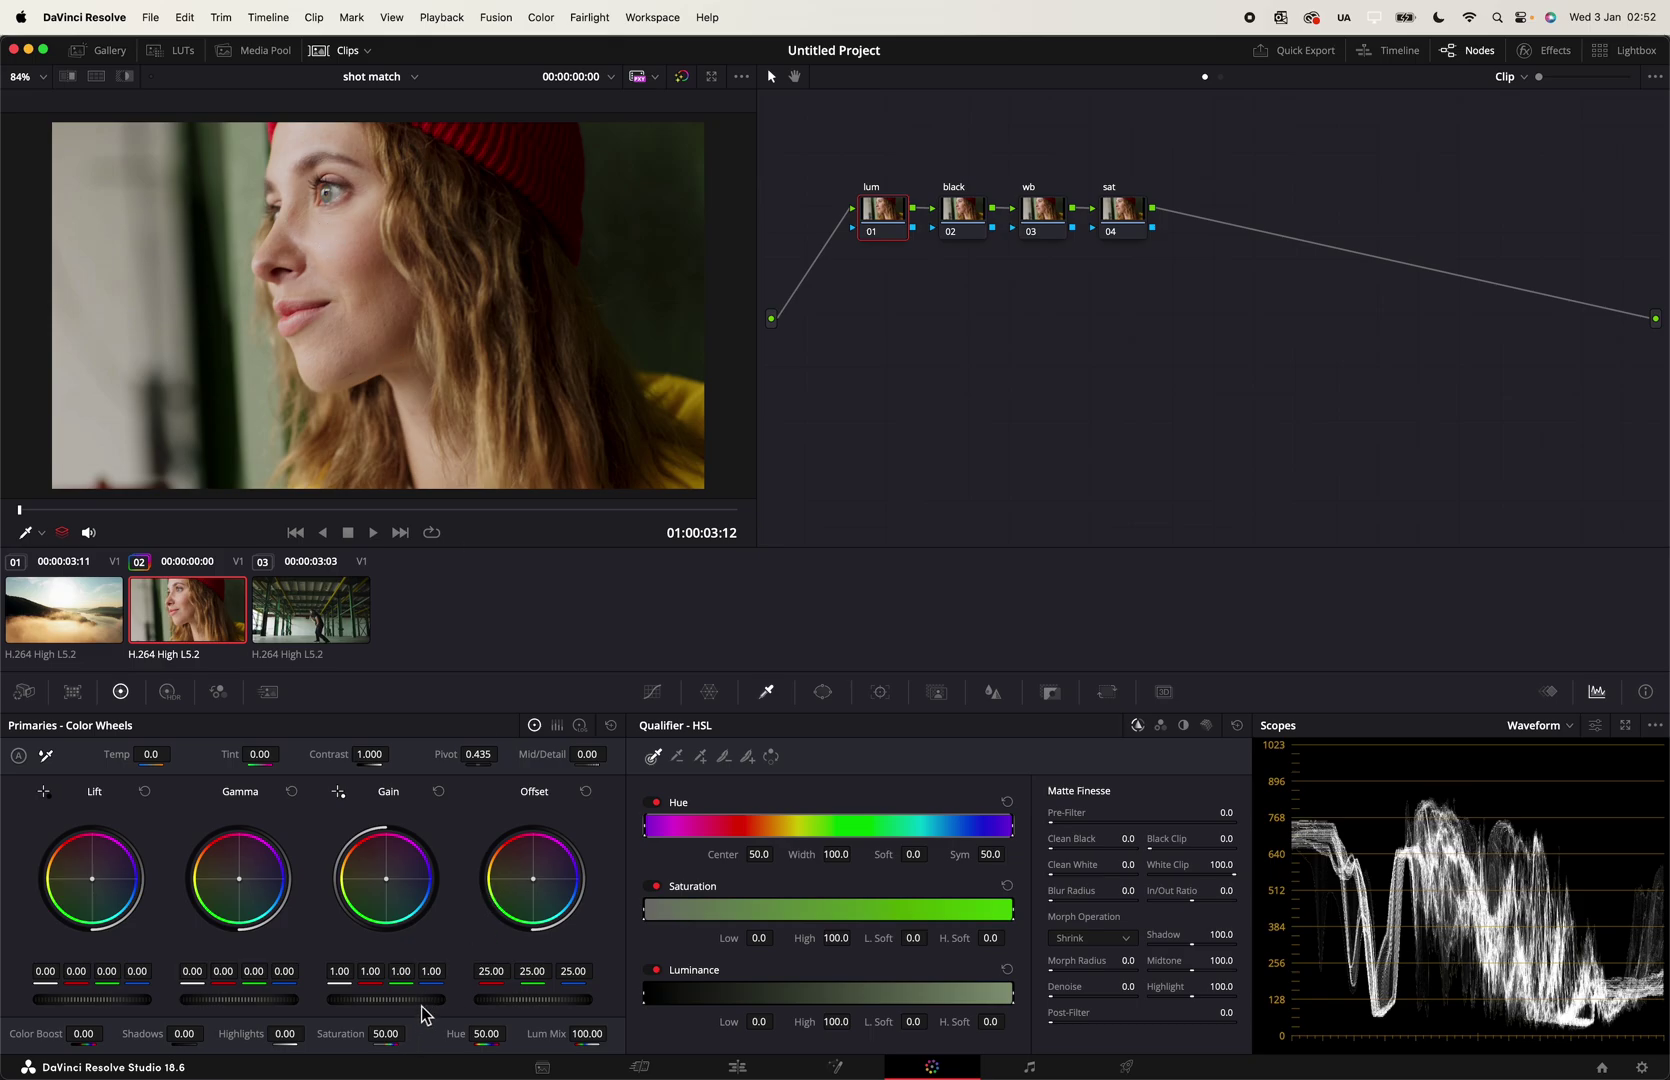
Step: On the lum node, lower Gain to 0.78 and raise Gamma to 0.05
left_click_drag(421, 1006, 350, 1006)
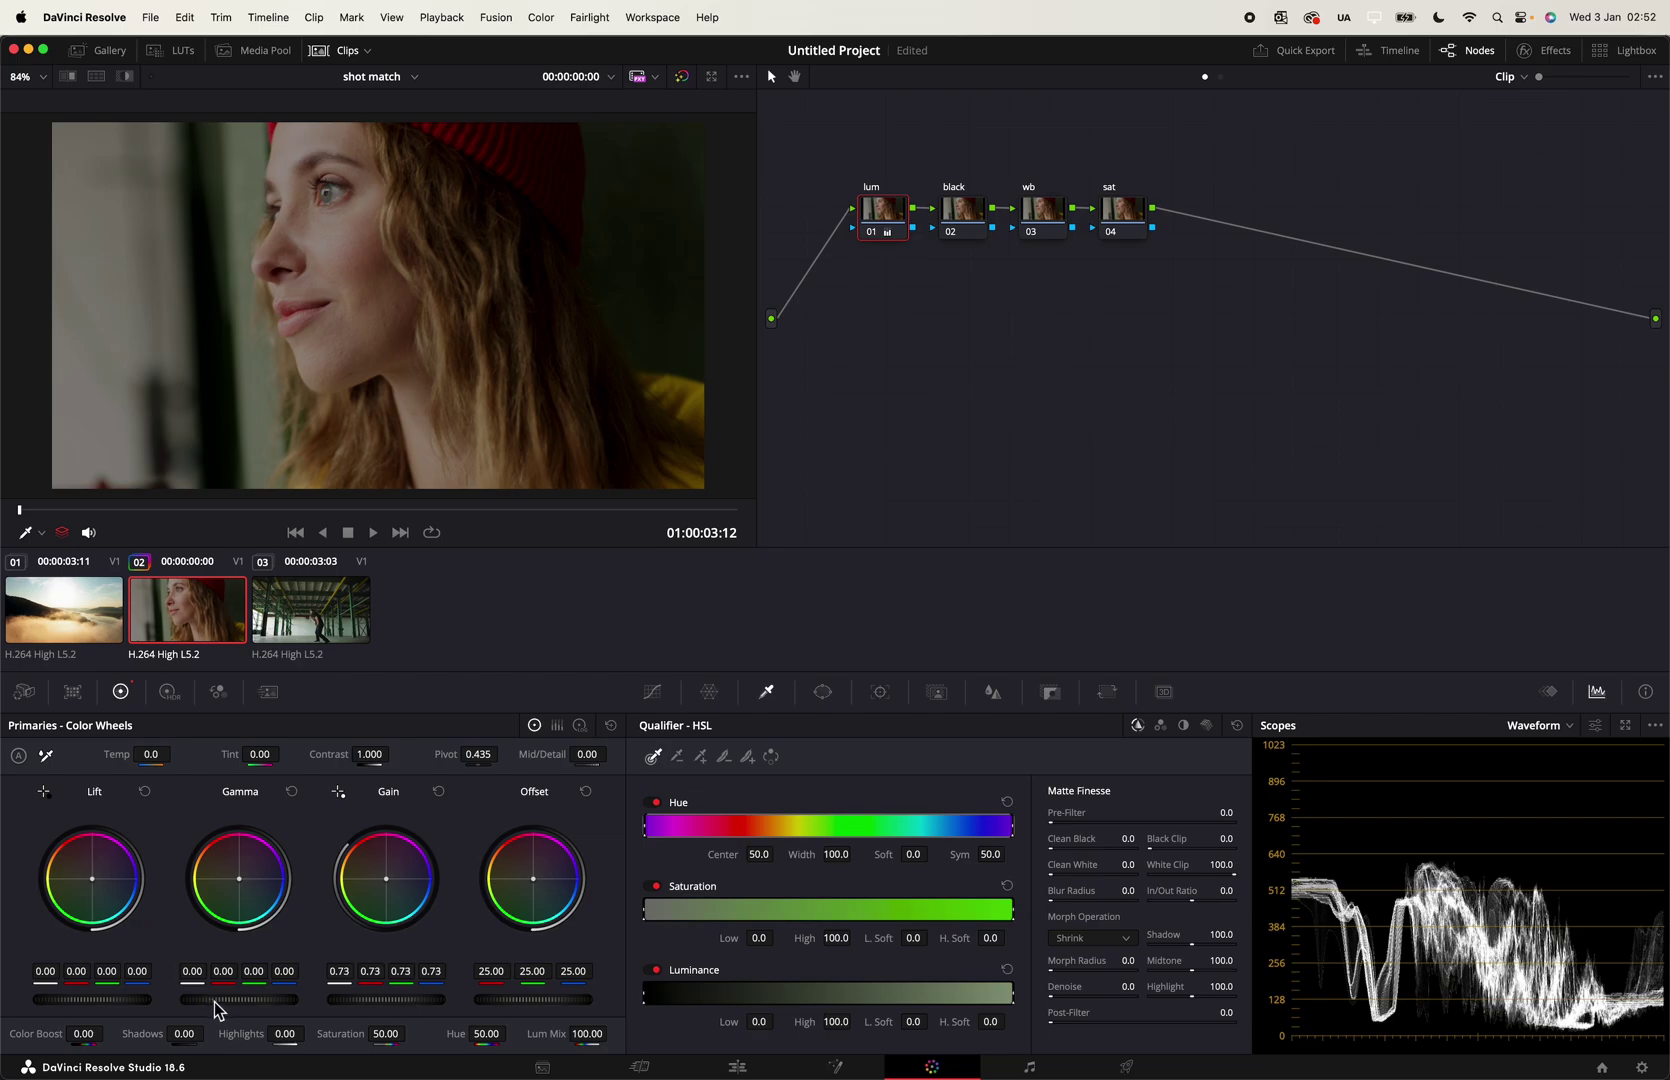
left_click_drag(239, 1000, 260, 1000)
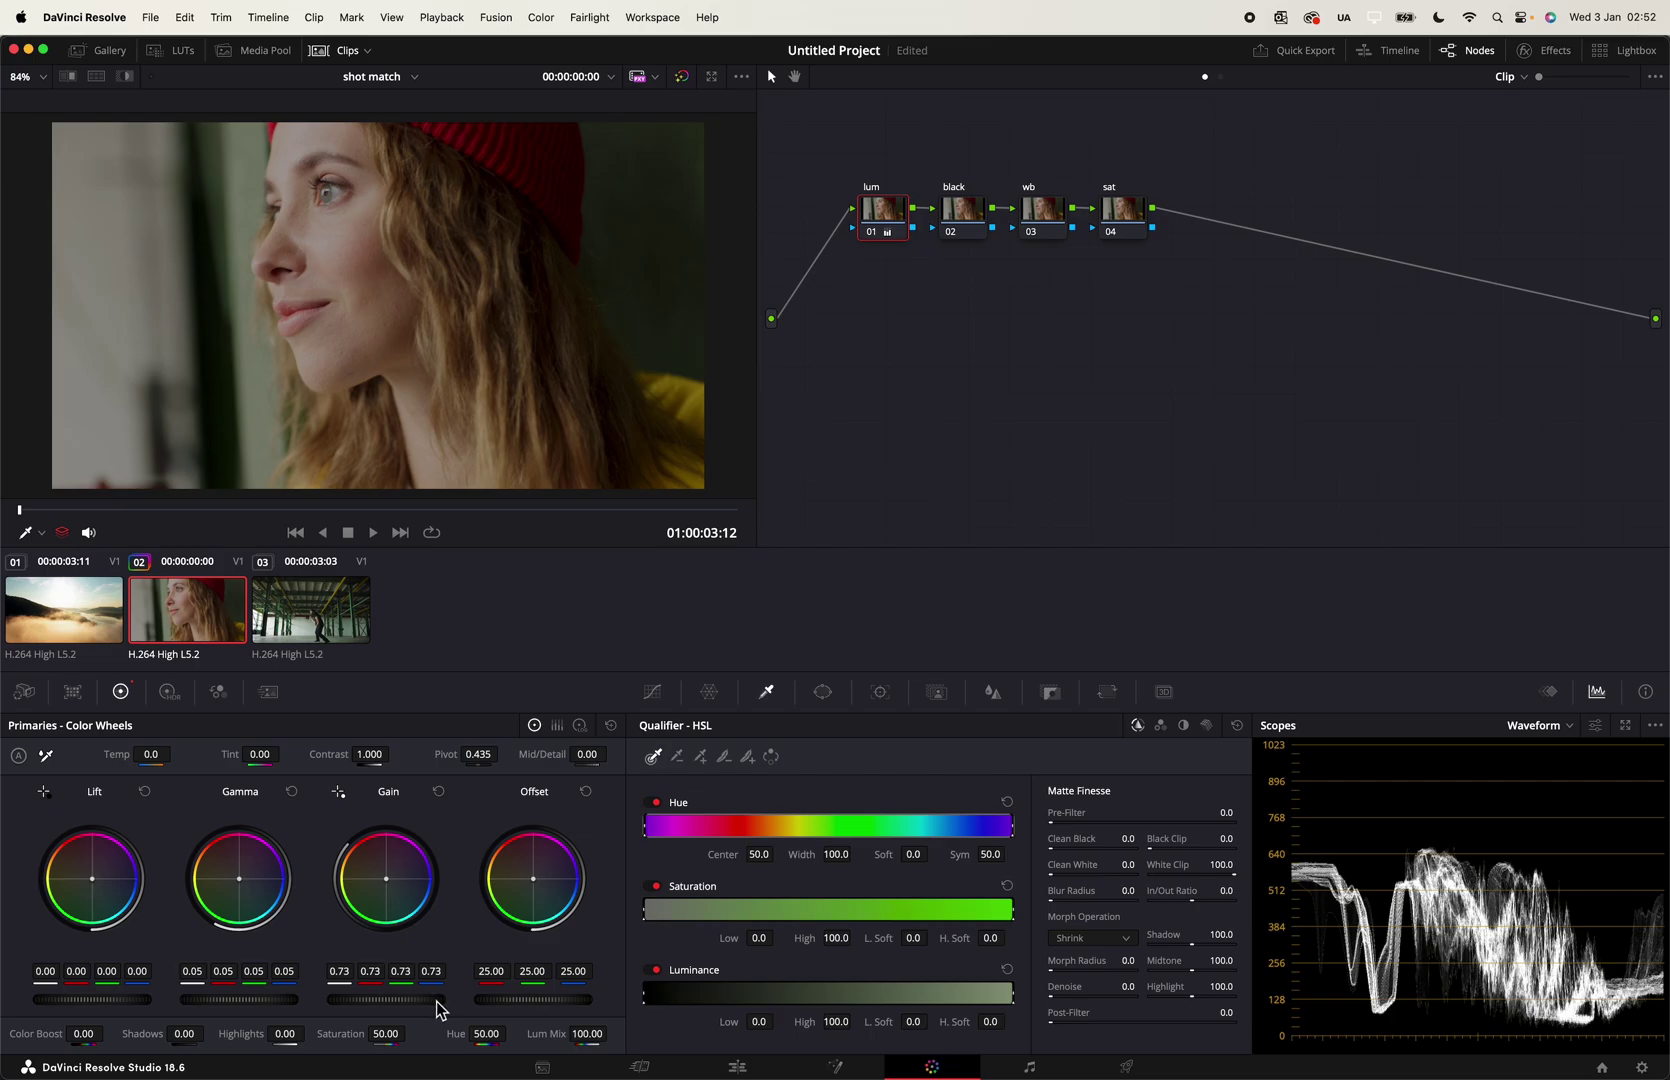
left_click_drag(436, 1001, 440, 1001)
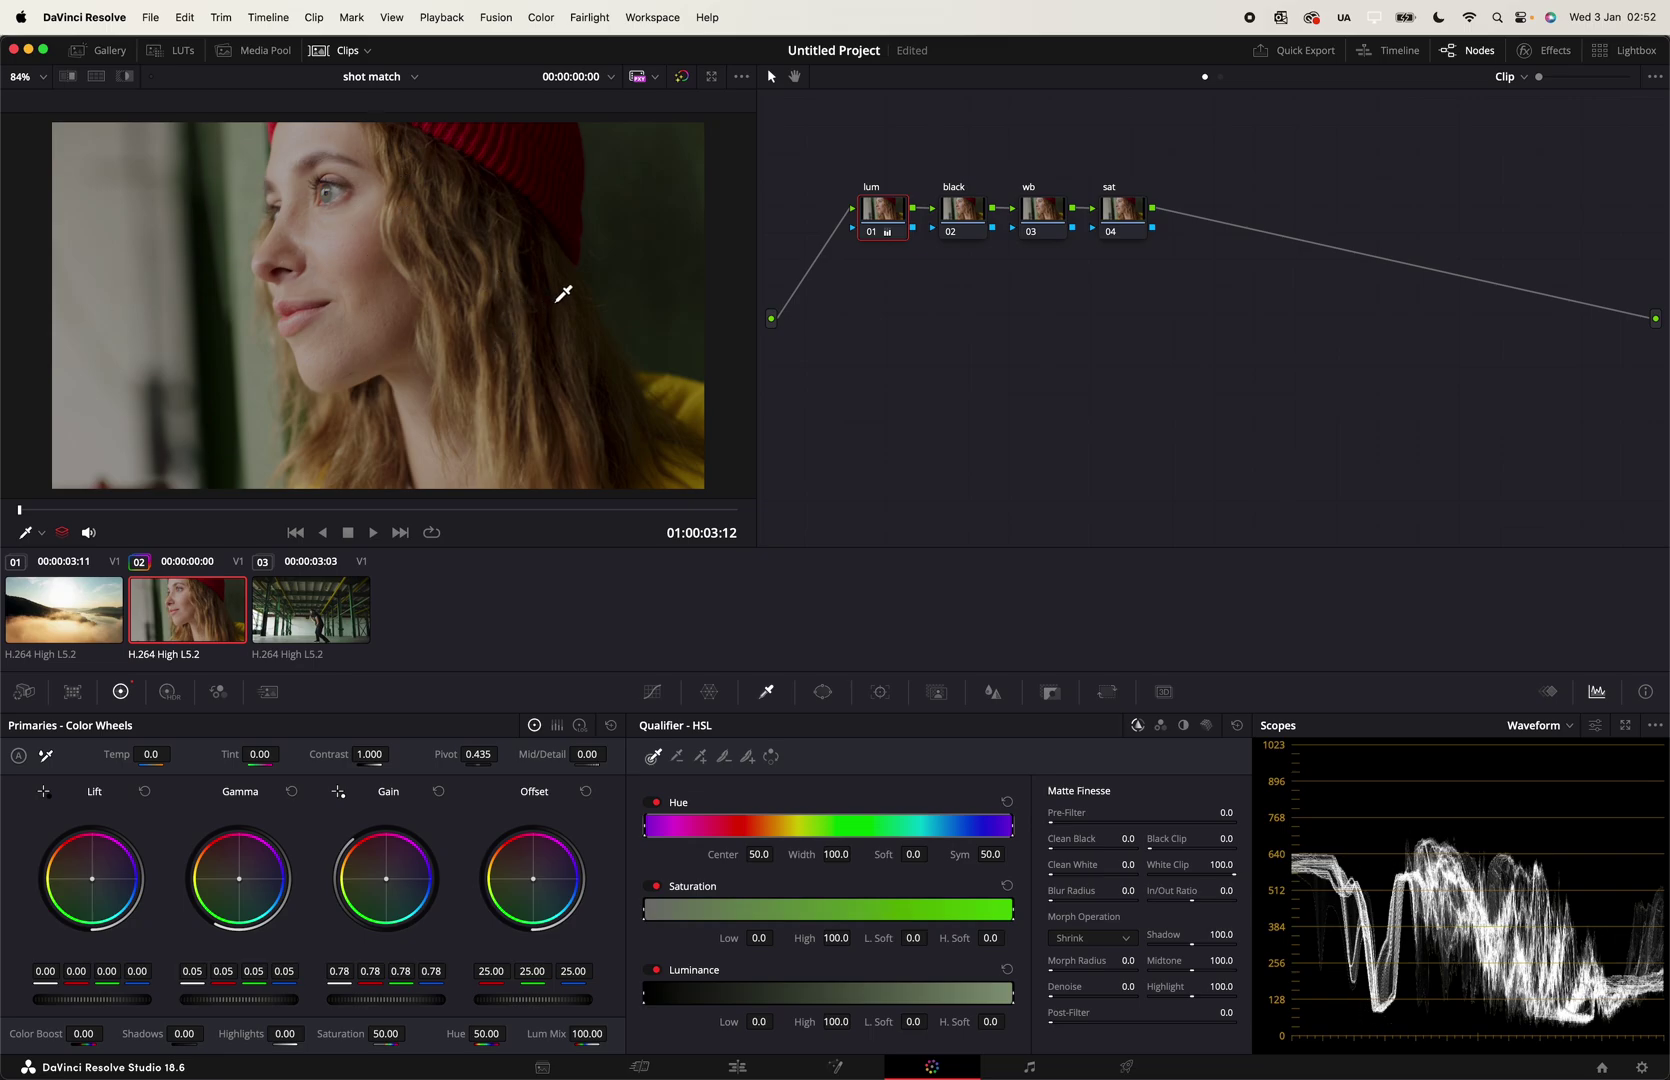
Step: Select the black node, activate the Lift black point picker, and open the Waveform scope in a separate window
left_click(962, 210)
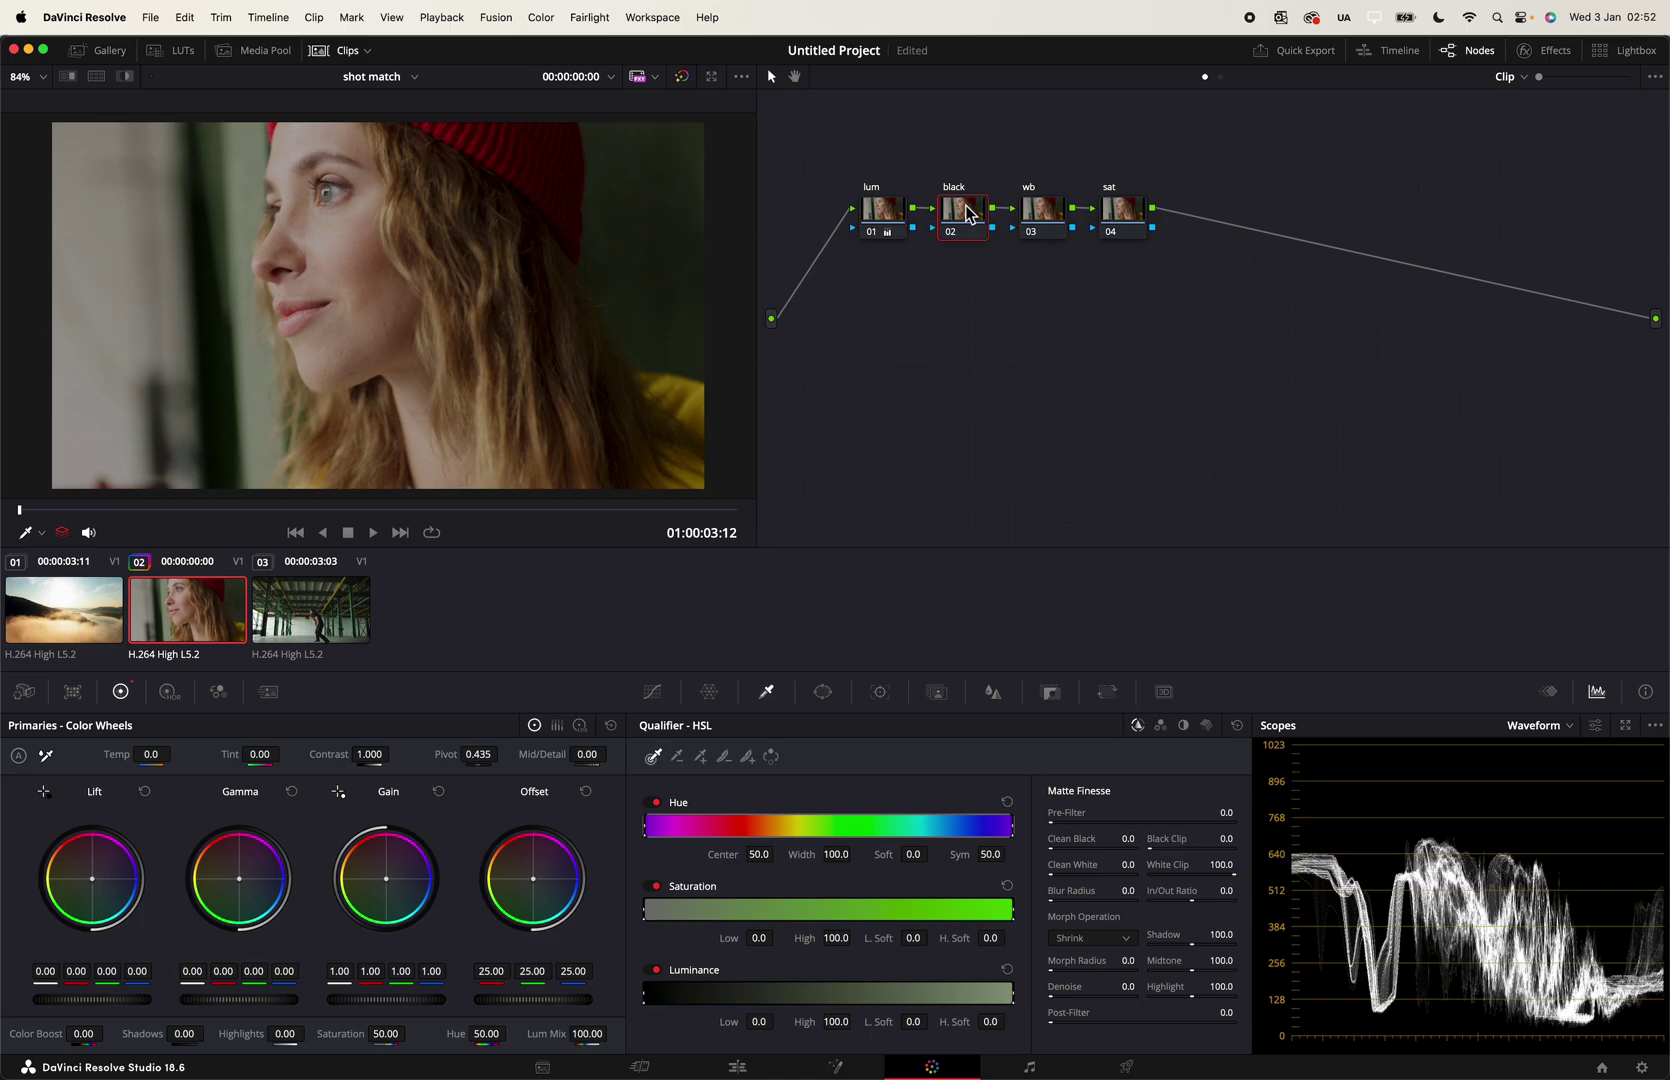
left_click(44, 794)
left_click(1625, 726)
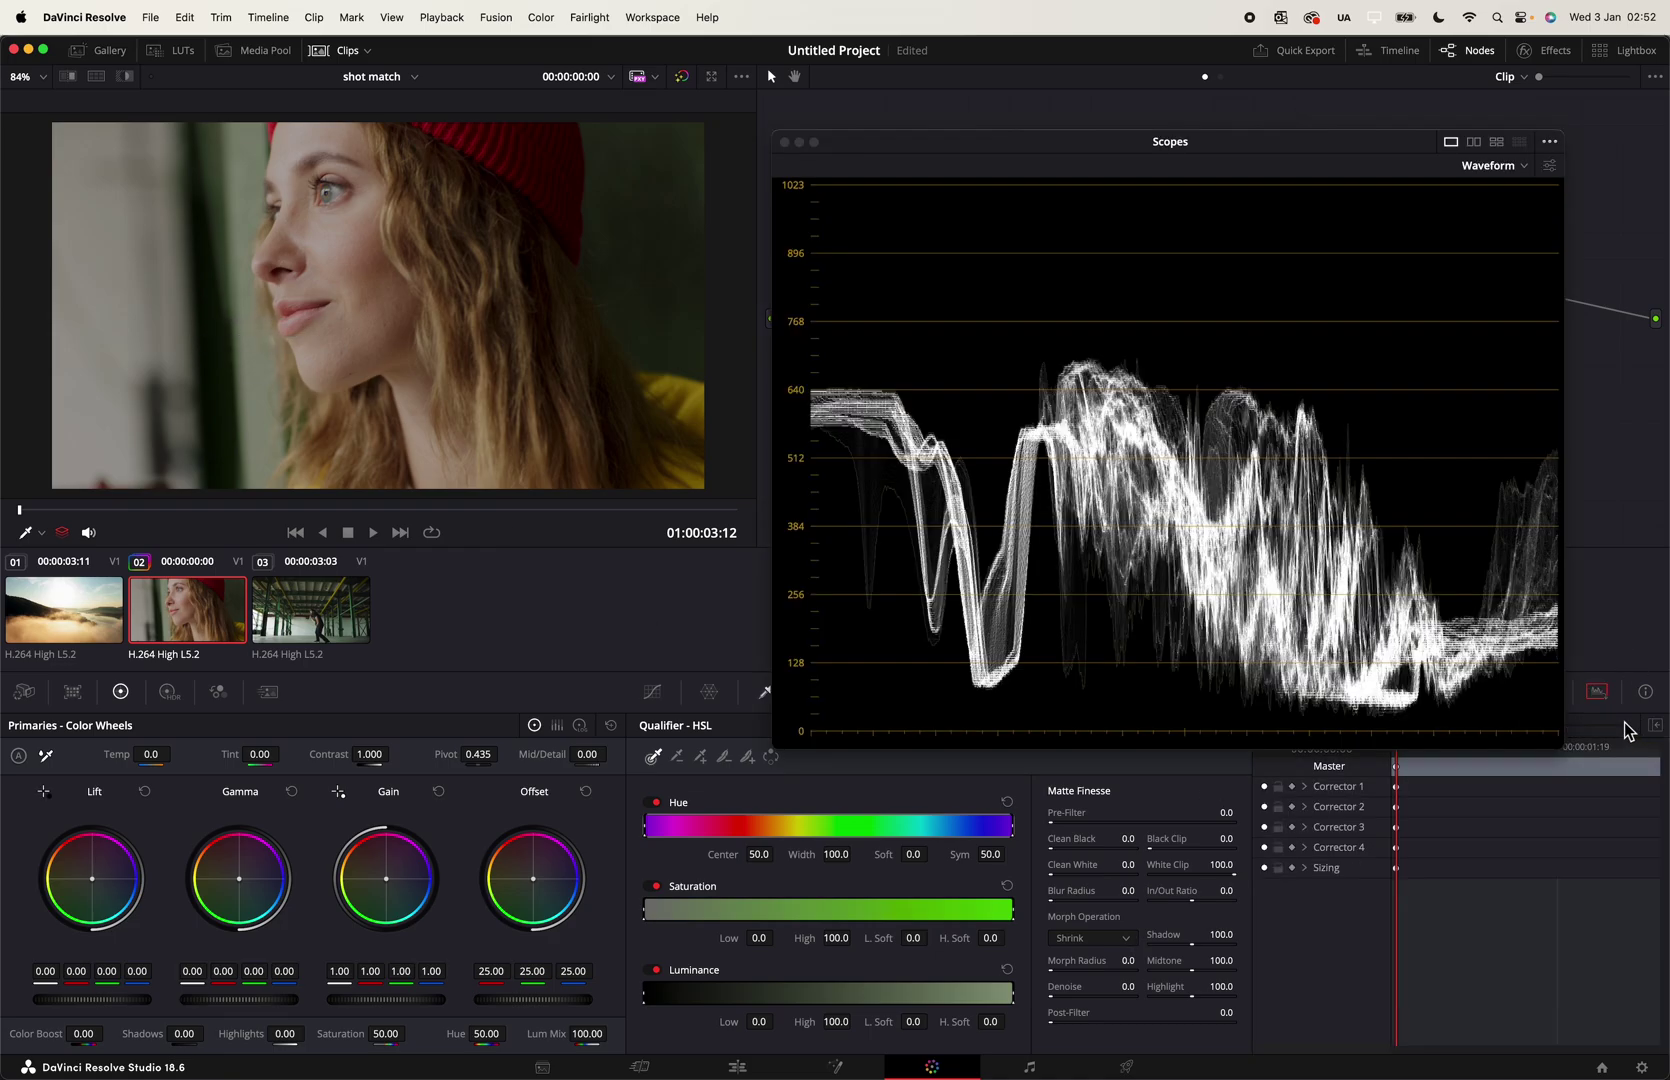
left_click(1510, 175)
left_click(1508, 162)
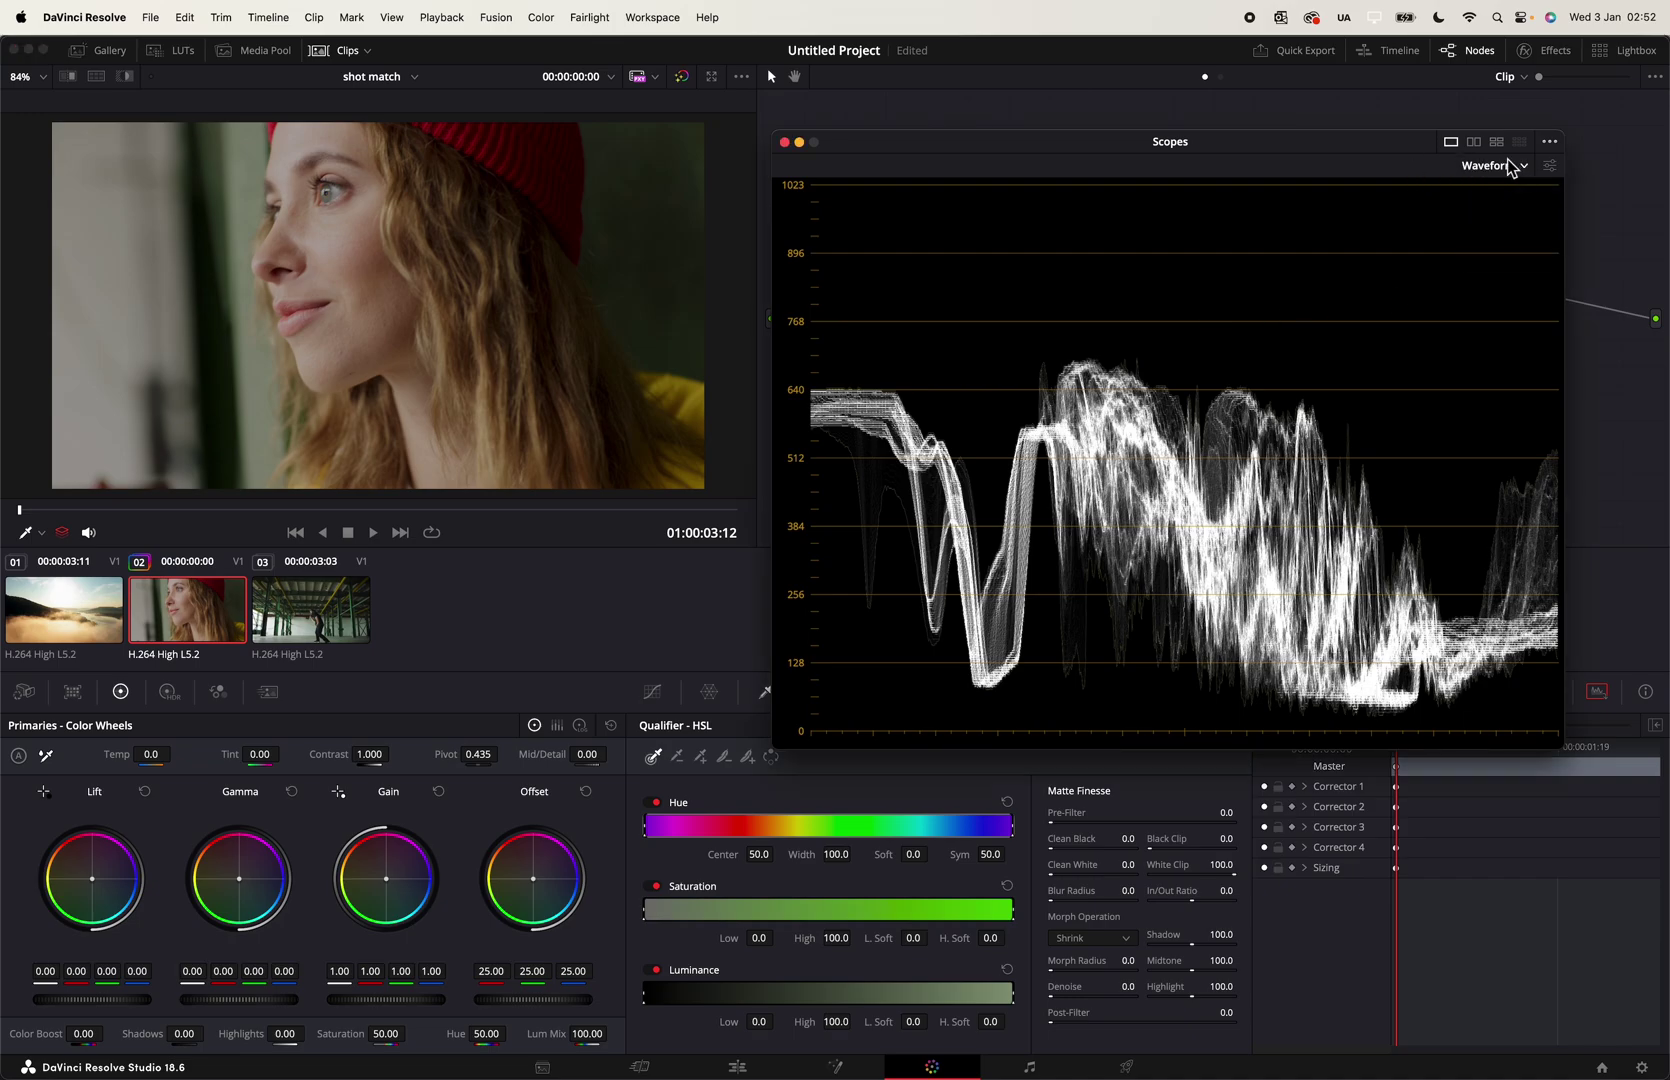
Step: Compare the waveform display with its Extents and Colorize options switched on and off
left_click(1549, 167)
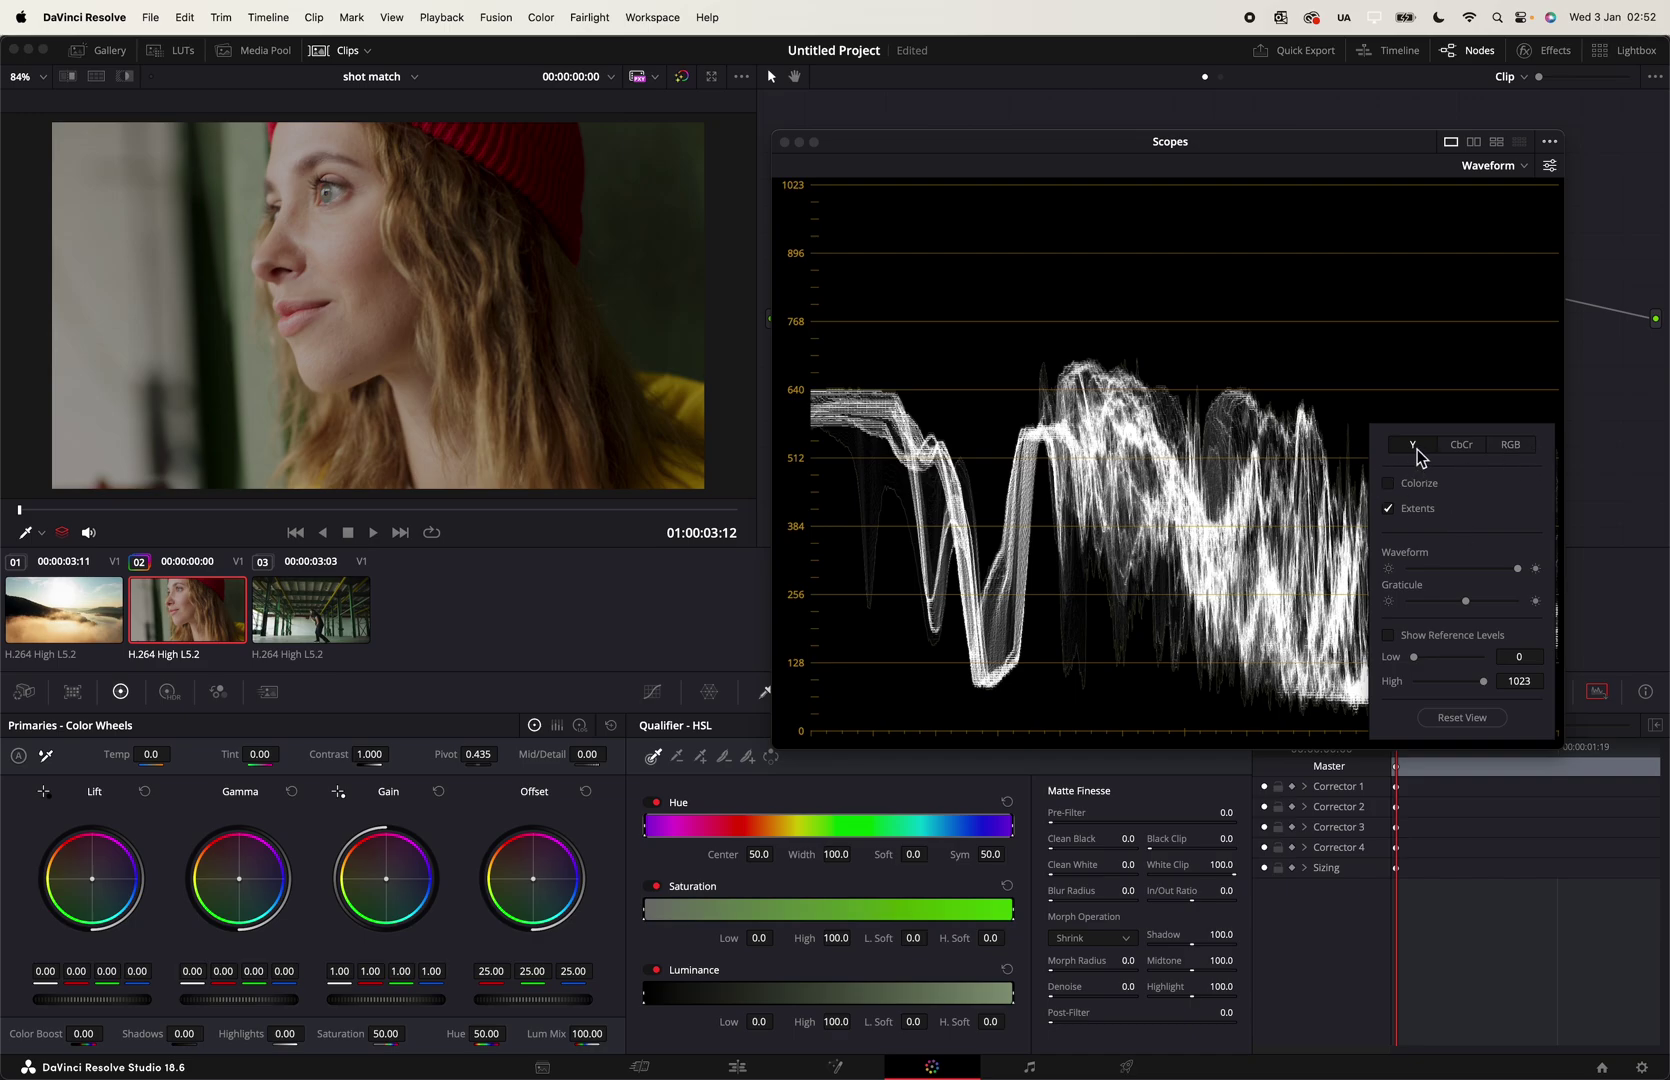
left_click(1420, 518)
left_click(1420, 518)
left_click(1422, 511)
left_click(1420, 509)
left_click(1407, 488)
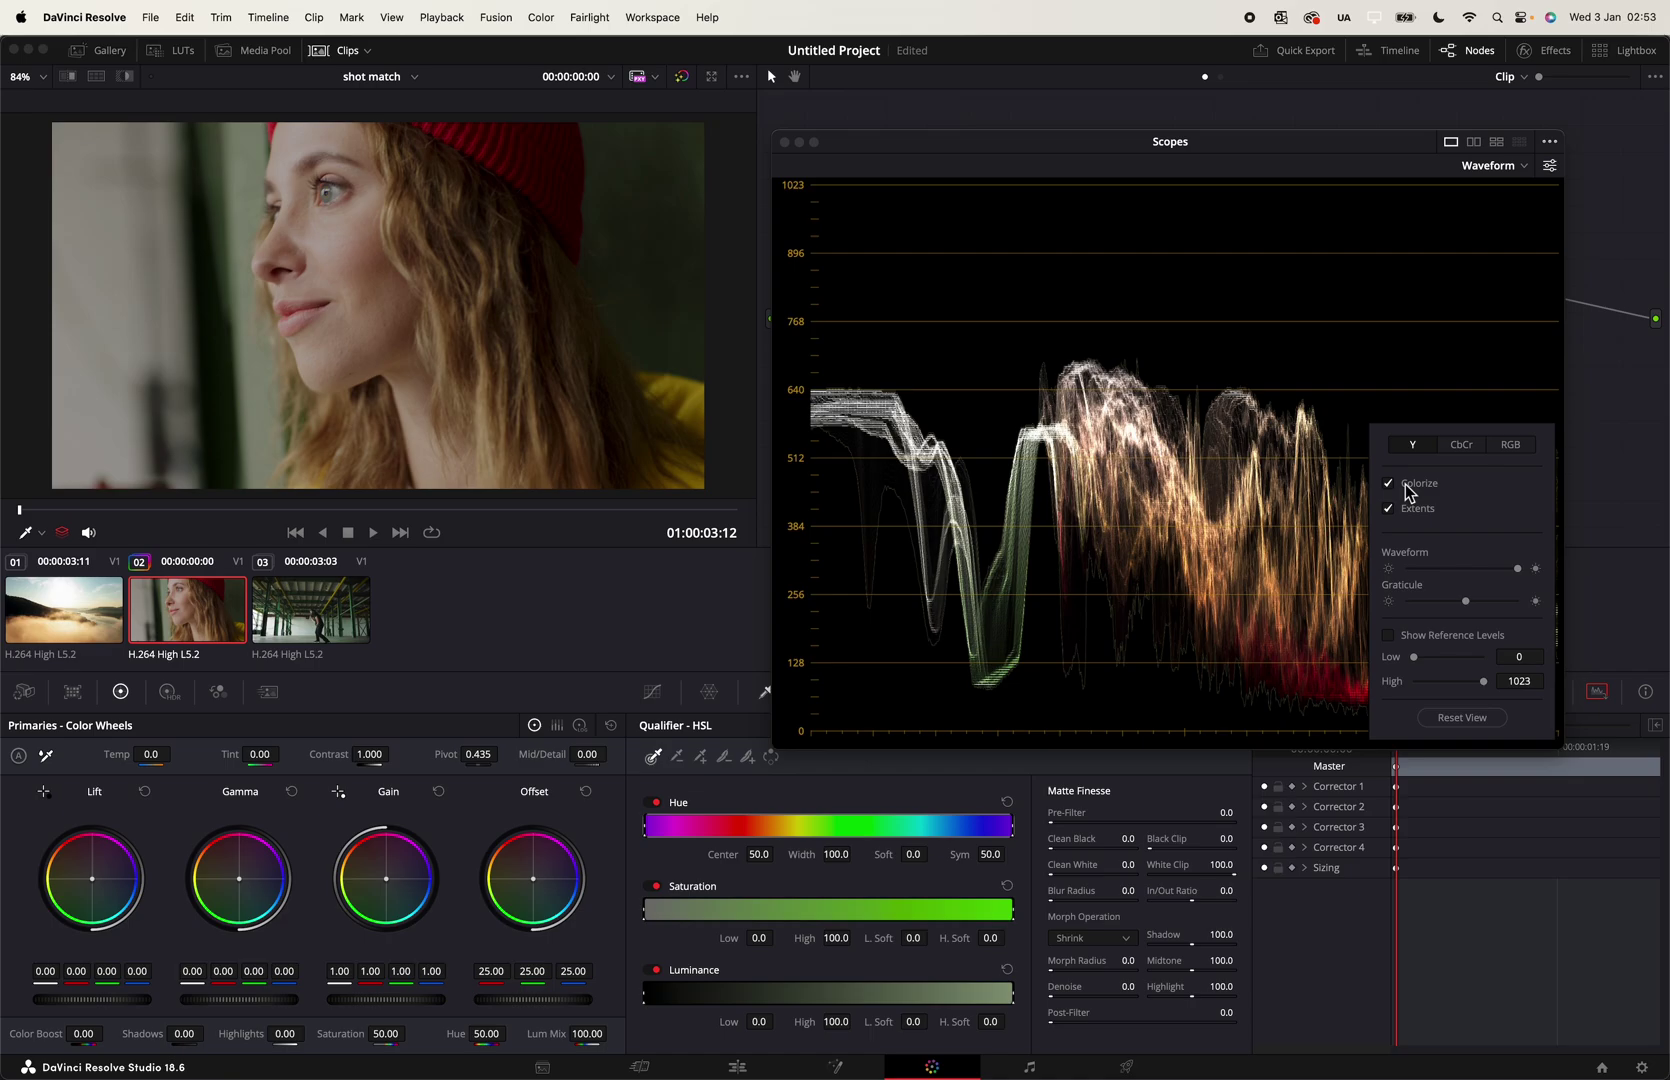
left_click(1405, 488)
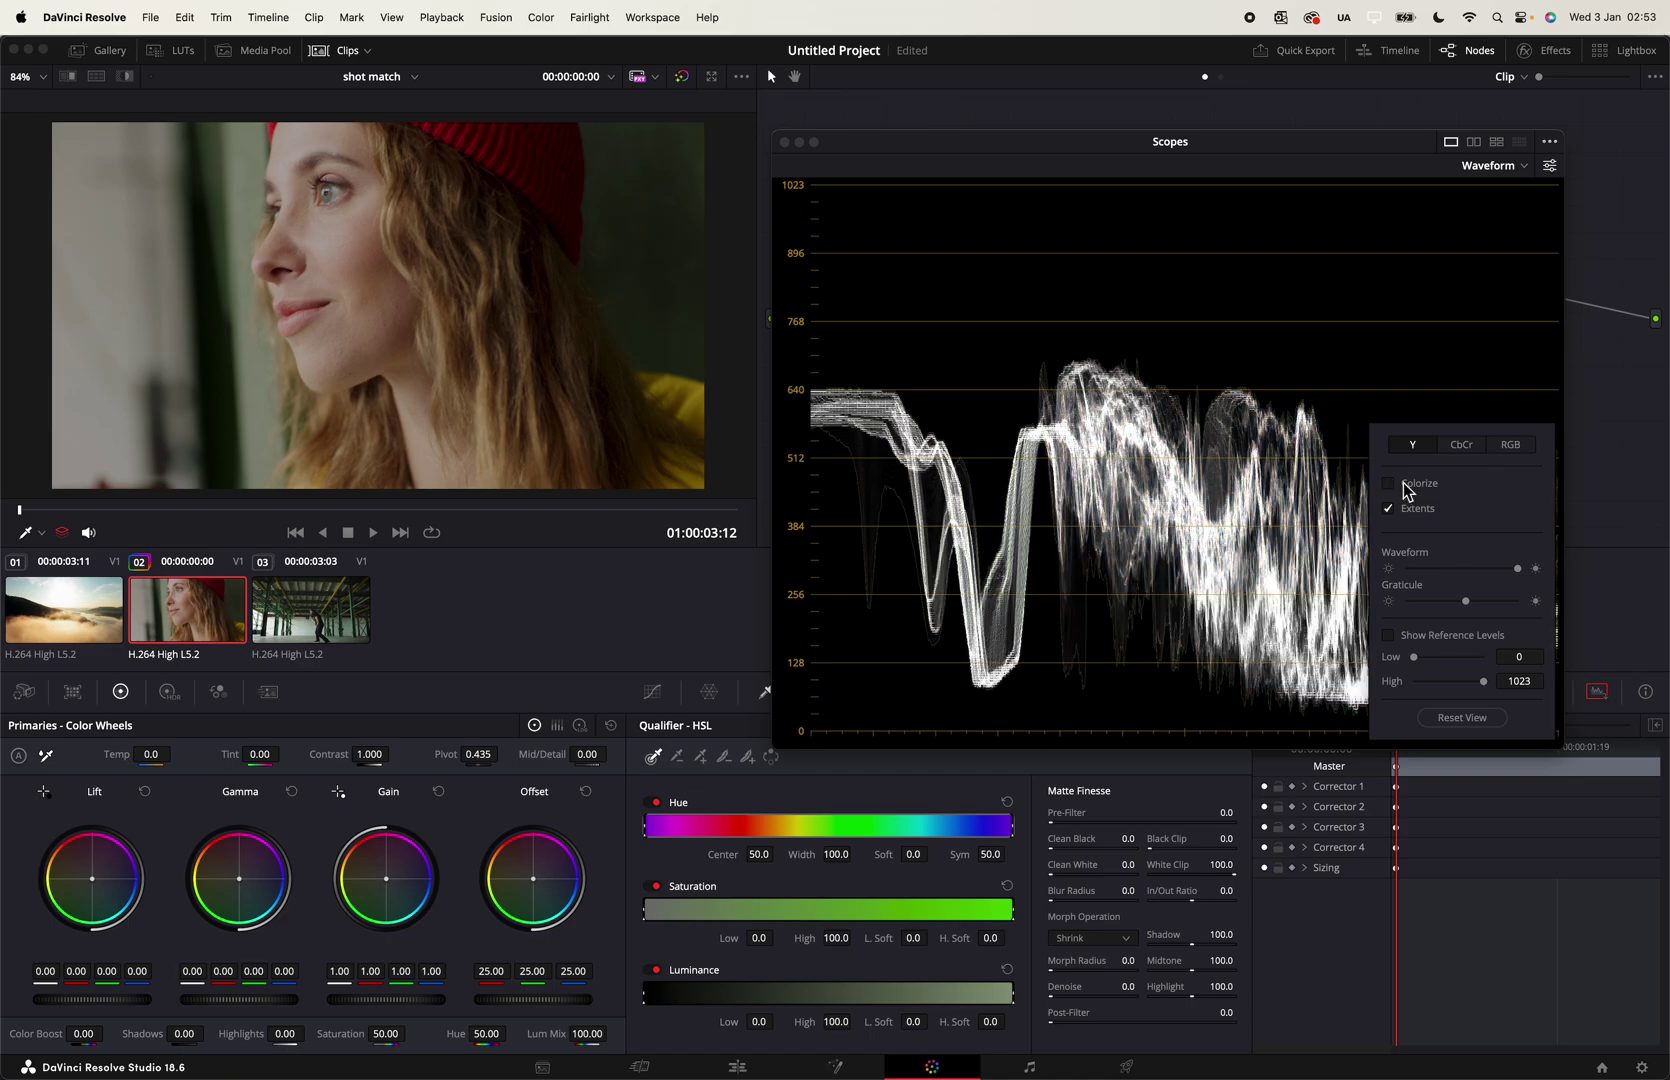
Step: Look at the Parade scope, return to the Waveform, and view the scope display options
left_click(1490, 168)
left_click(1502, 204)
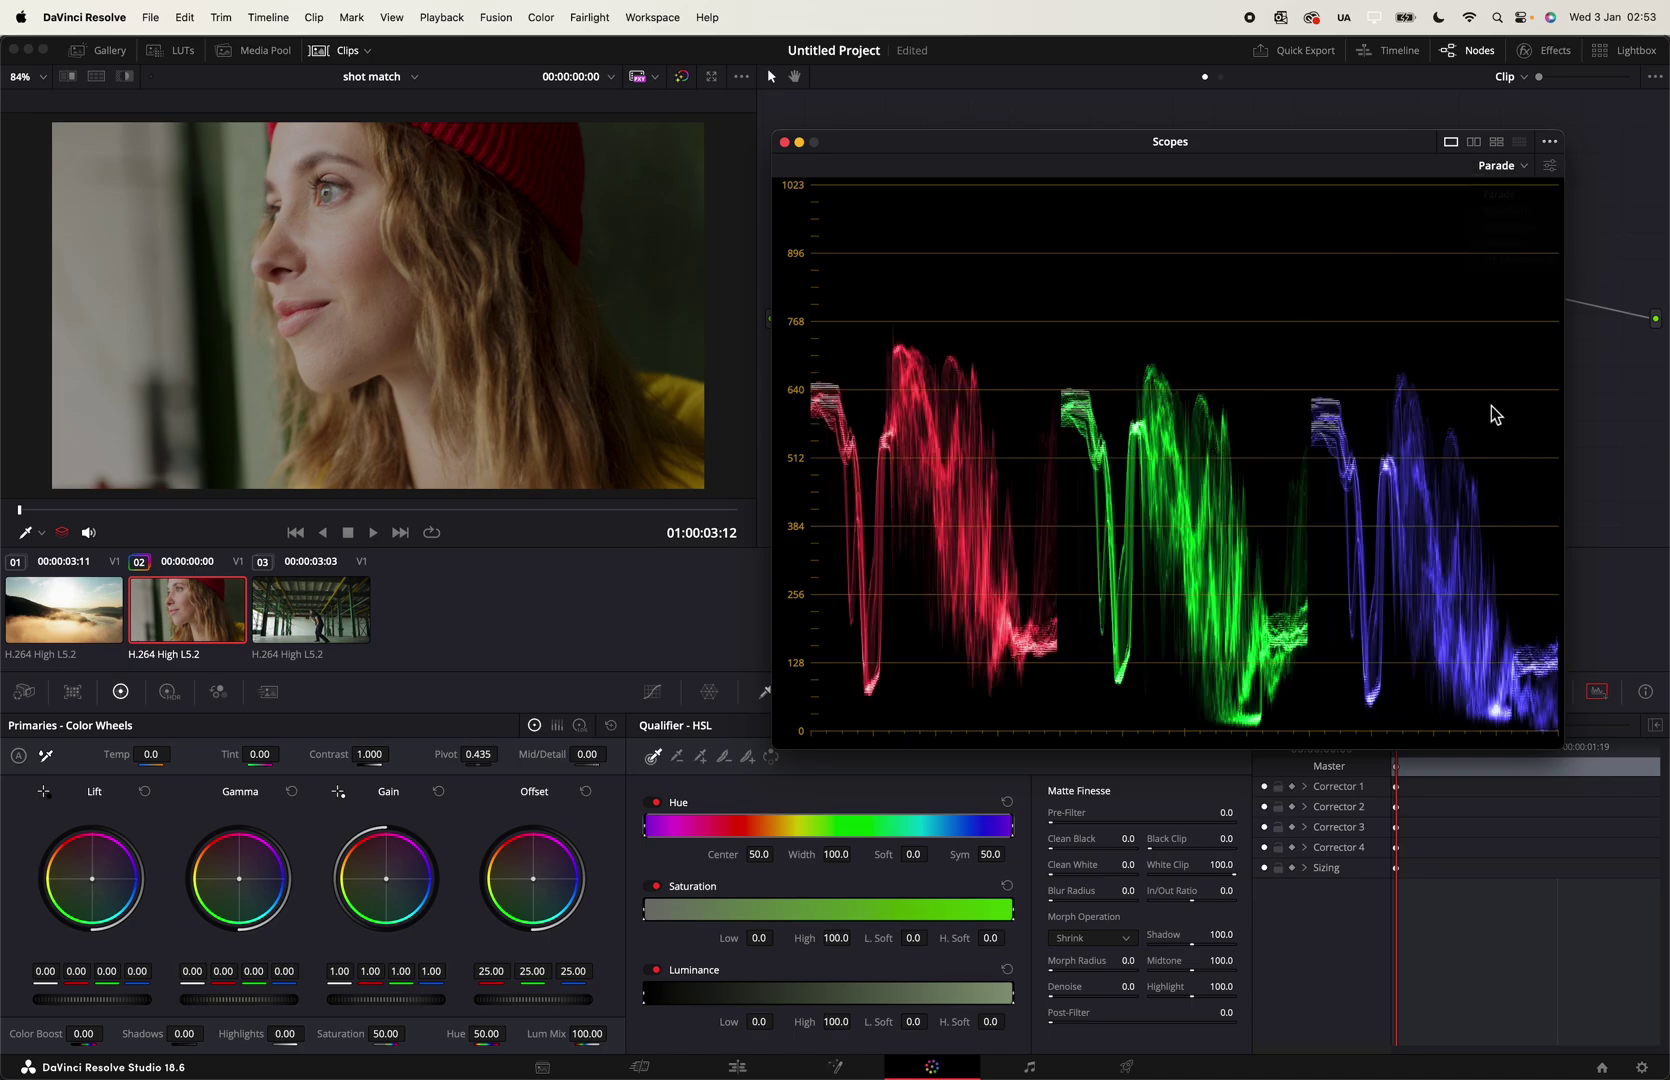
left_click(1494, 166)
left_click(1500, 211)
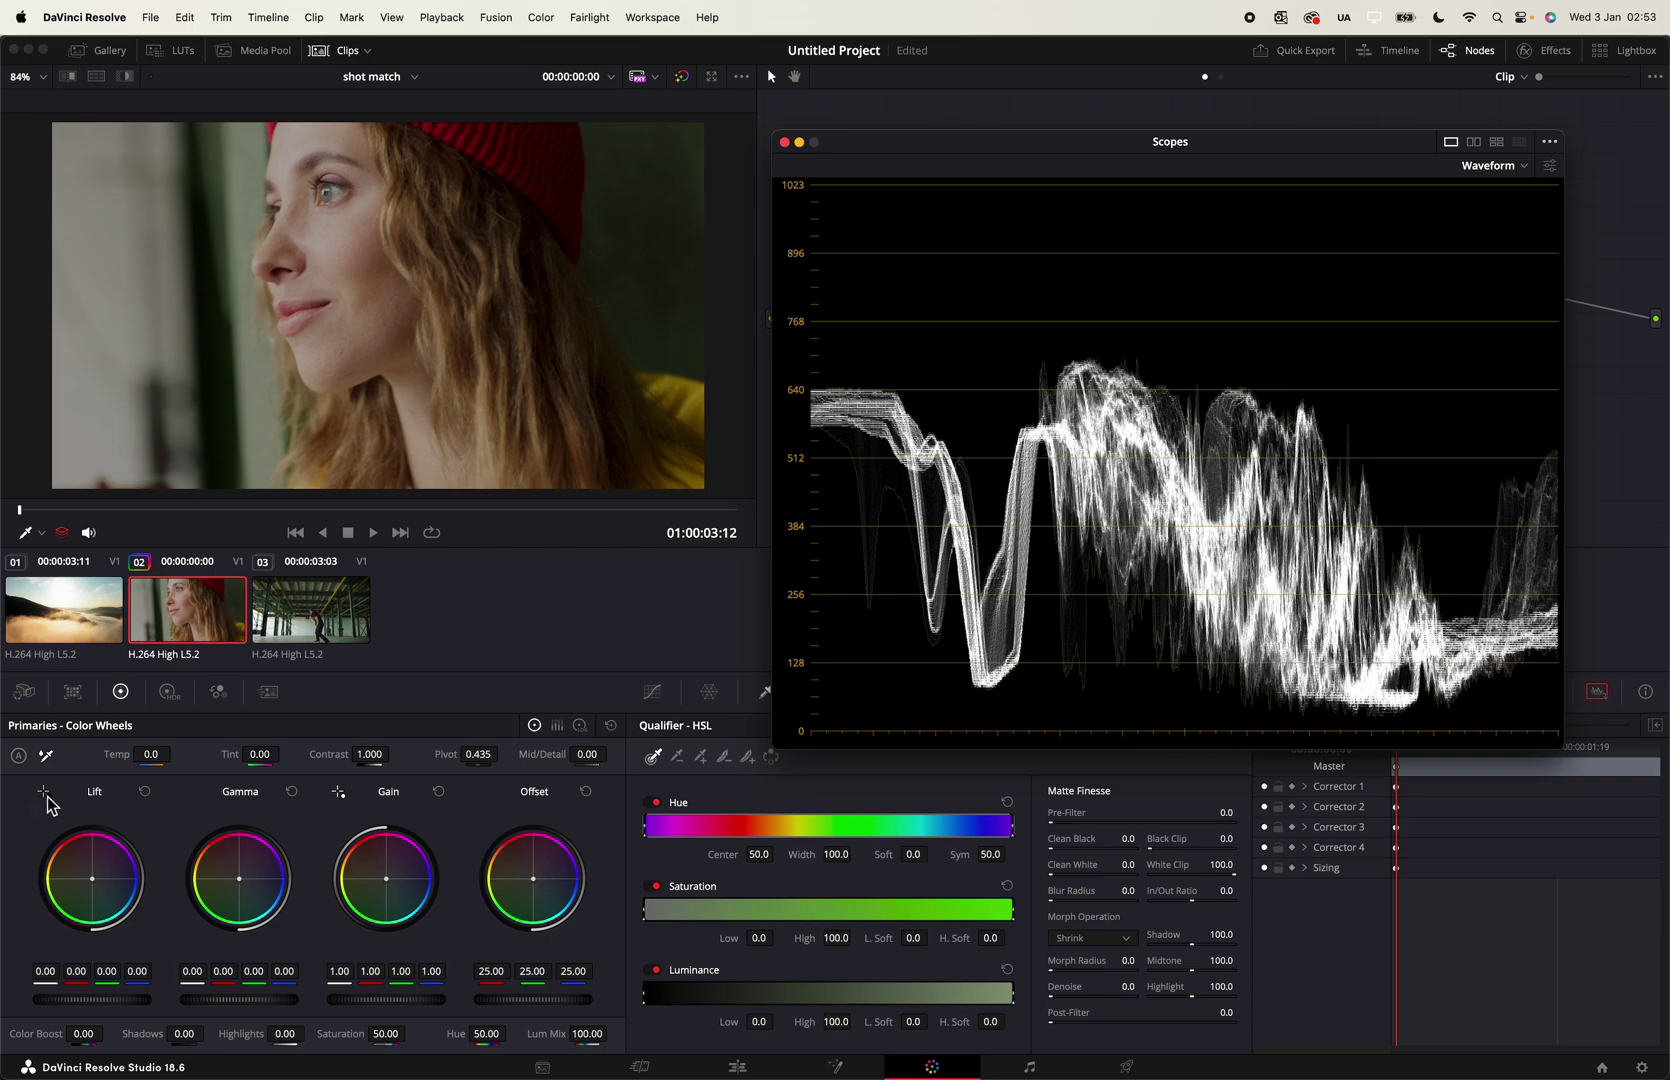
left_click(1550, 143)
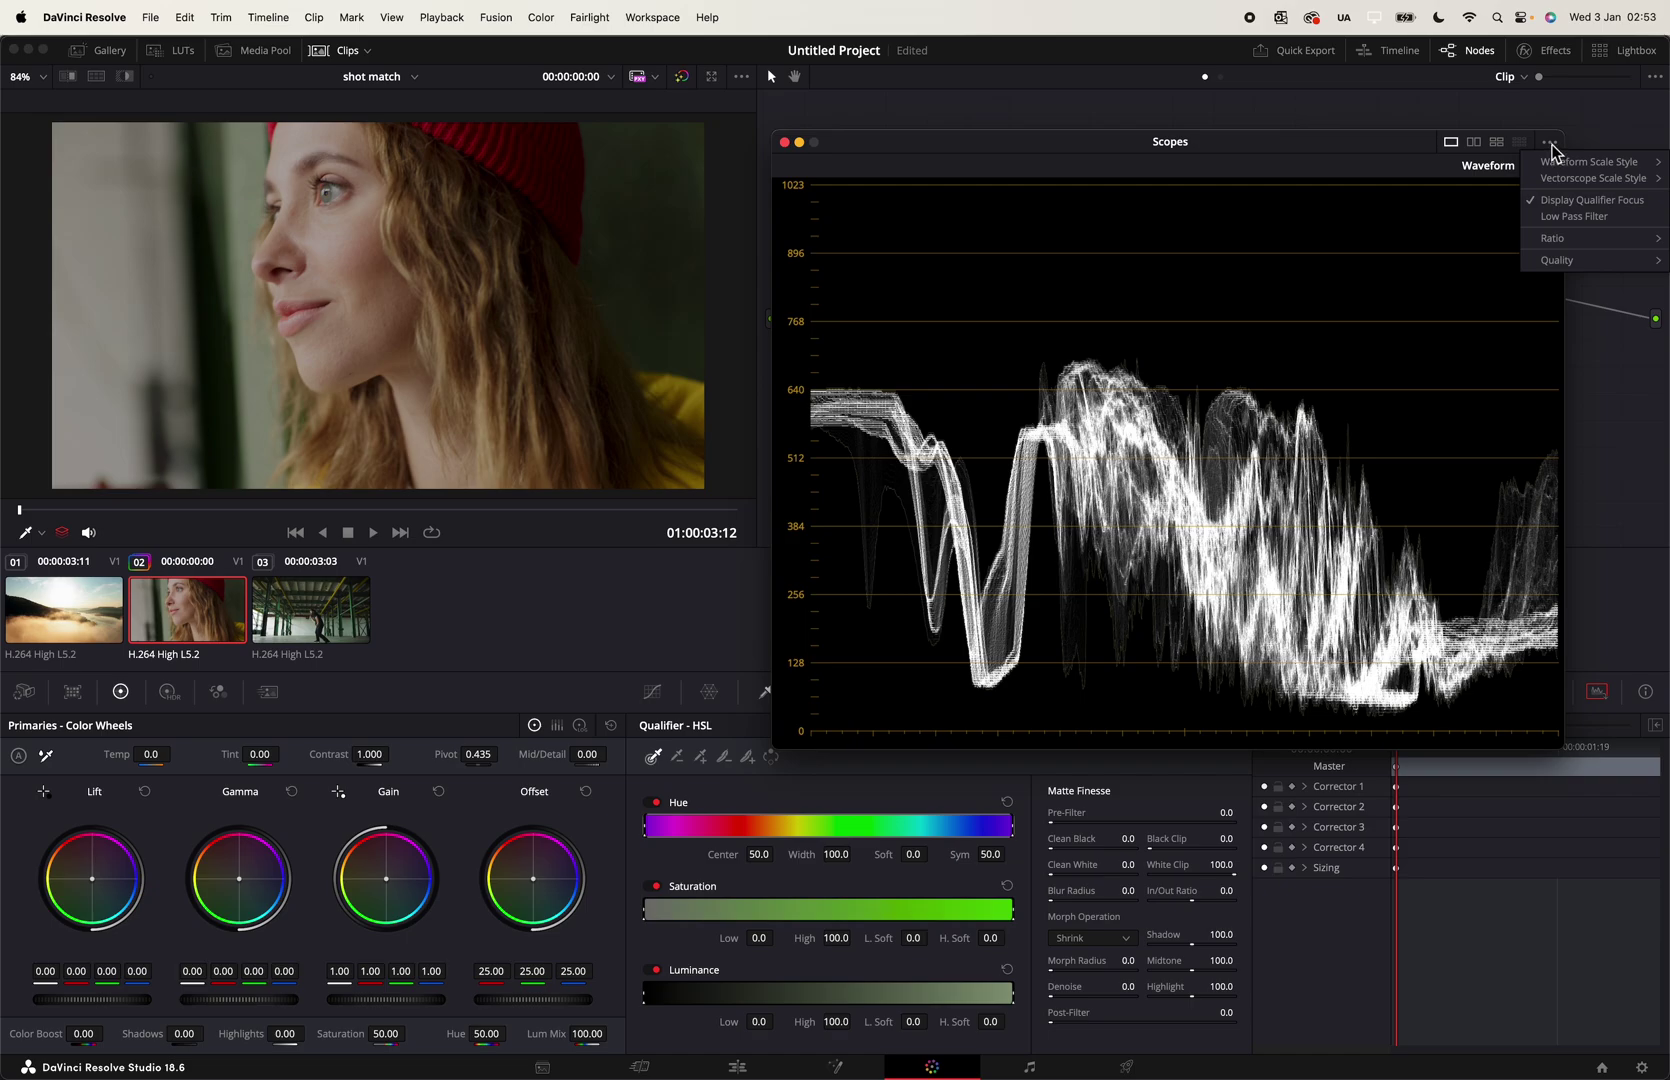
left_click(1292, 158)
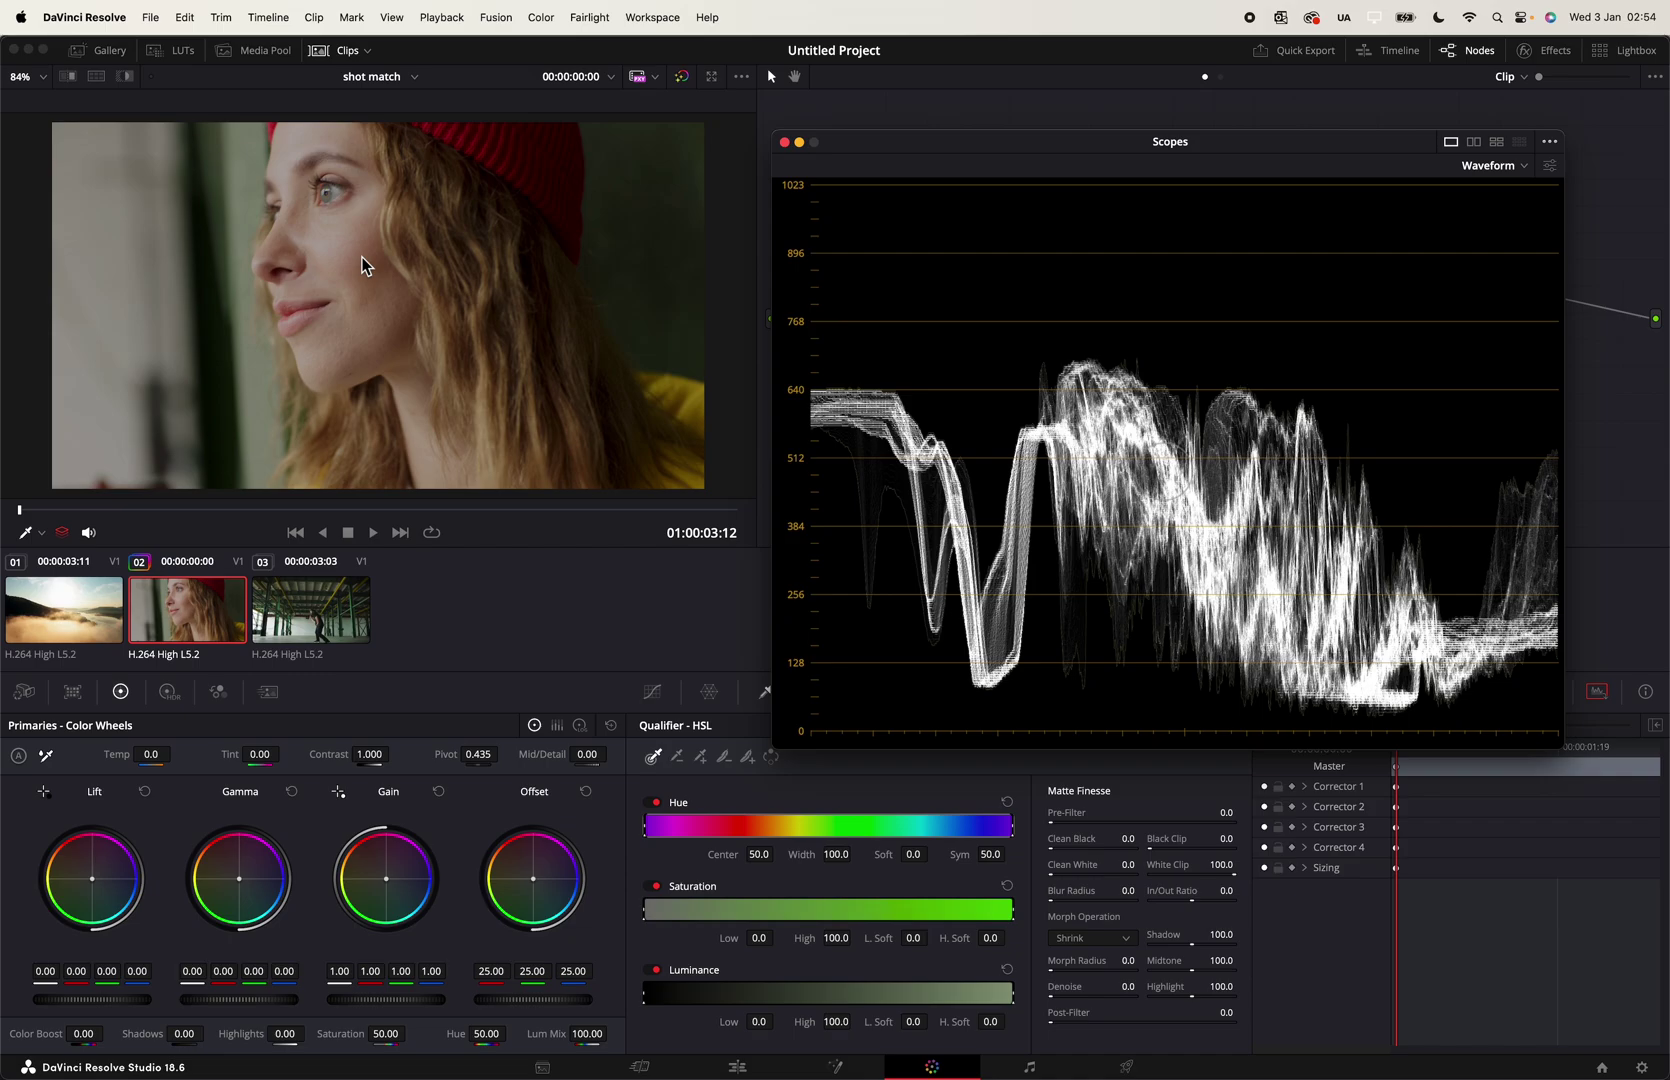
Step: Move the scopes window below the nodes and set the black node's black point from the darkest hair beneath the red hat
left_click(133, 1003)
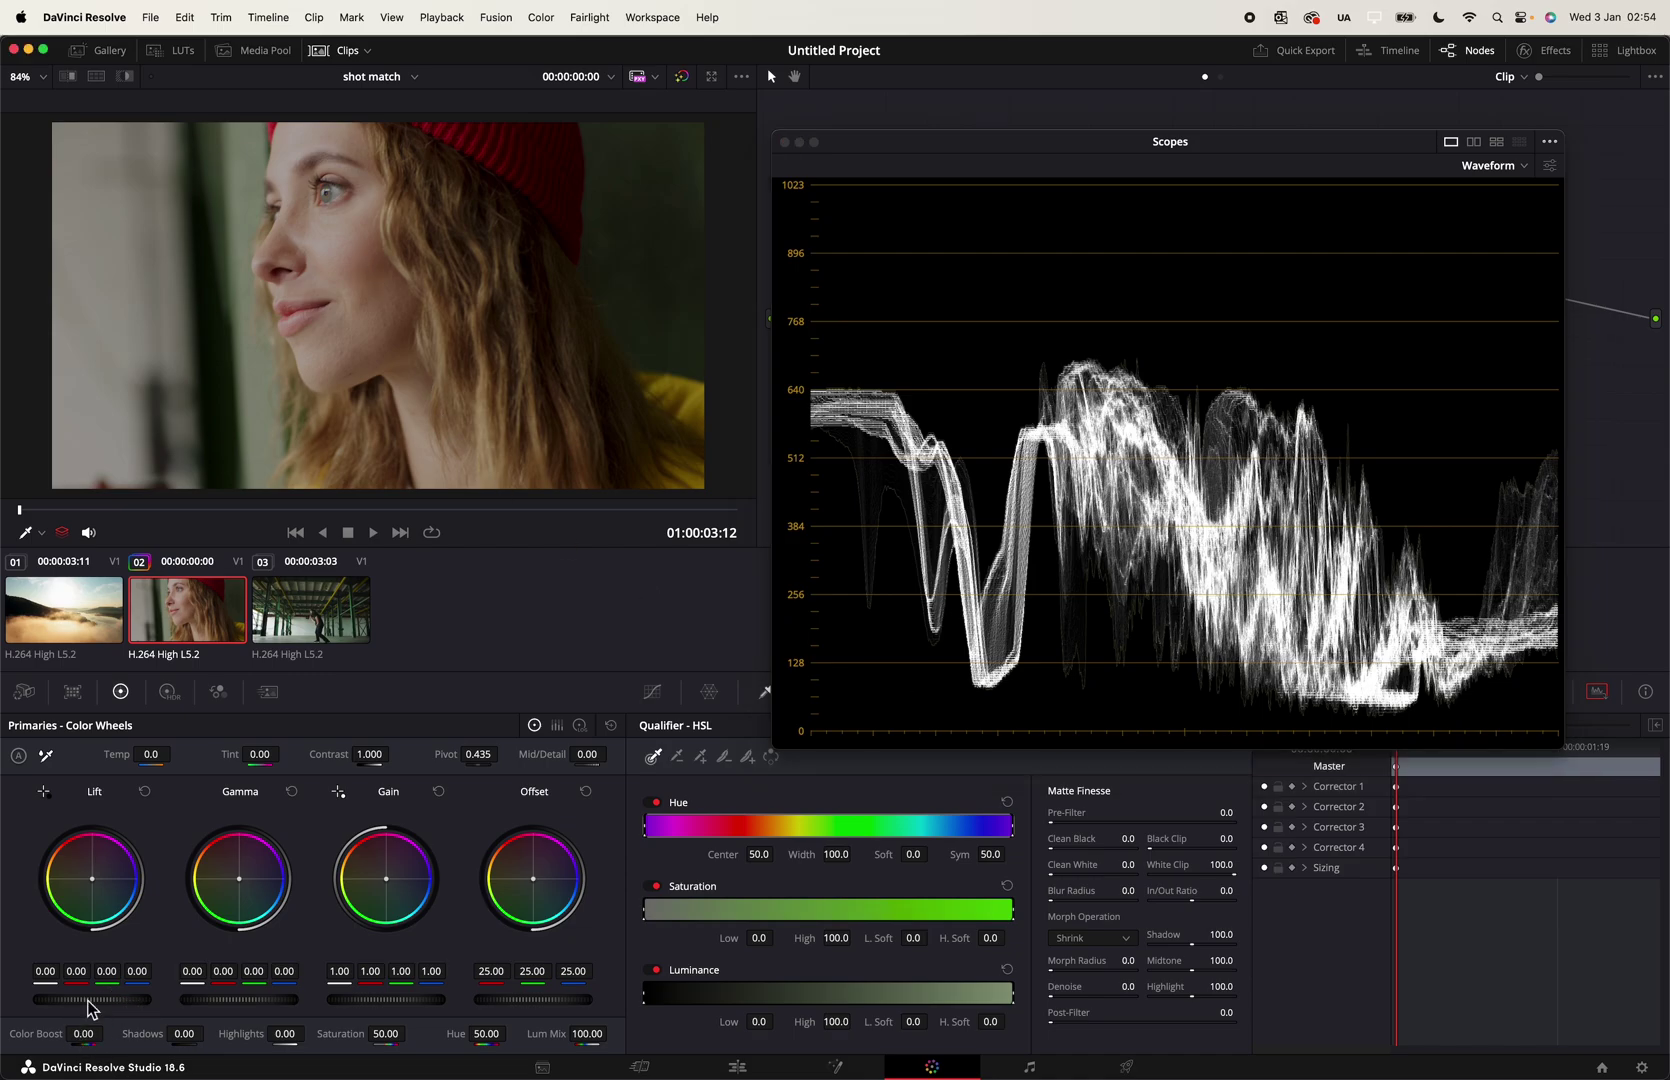
left_click_drag(979, 138, 973, 304)
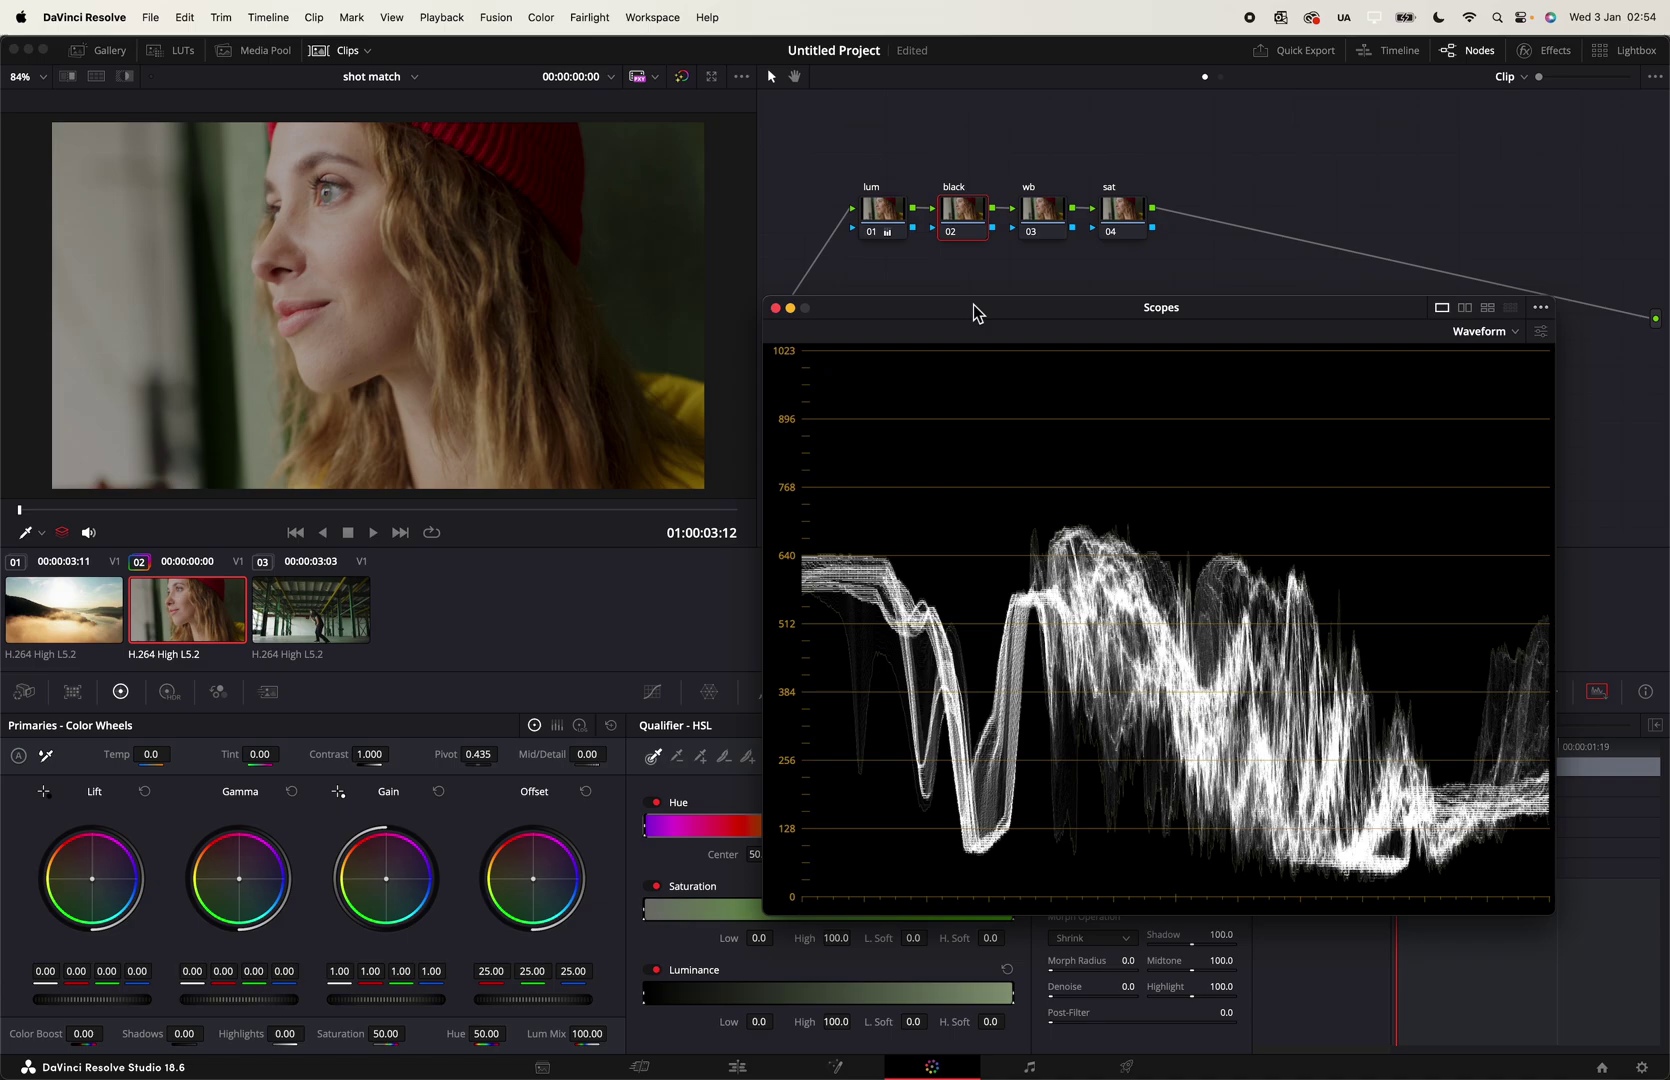
left_click(46, 795)
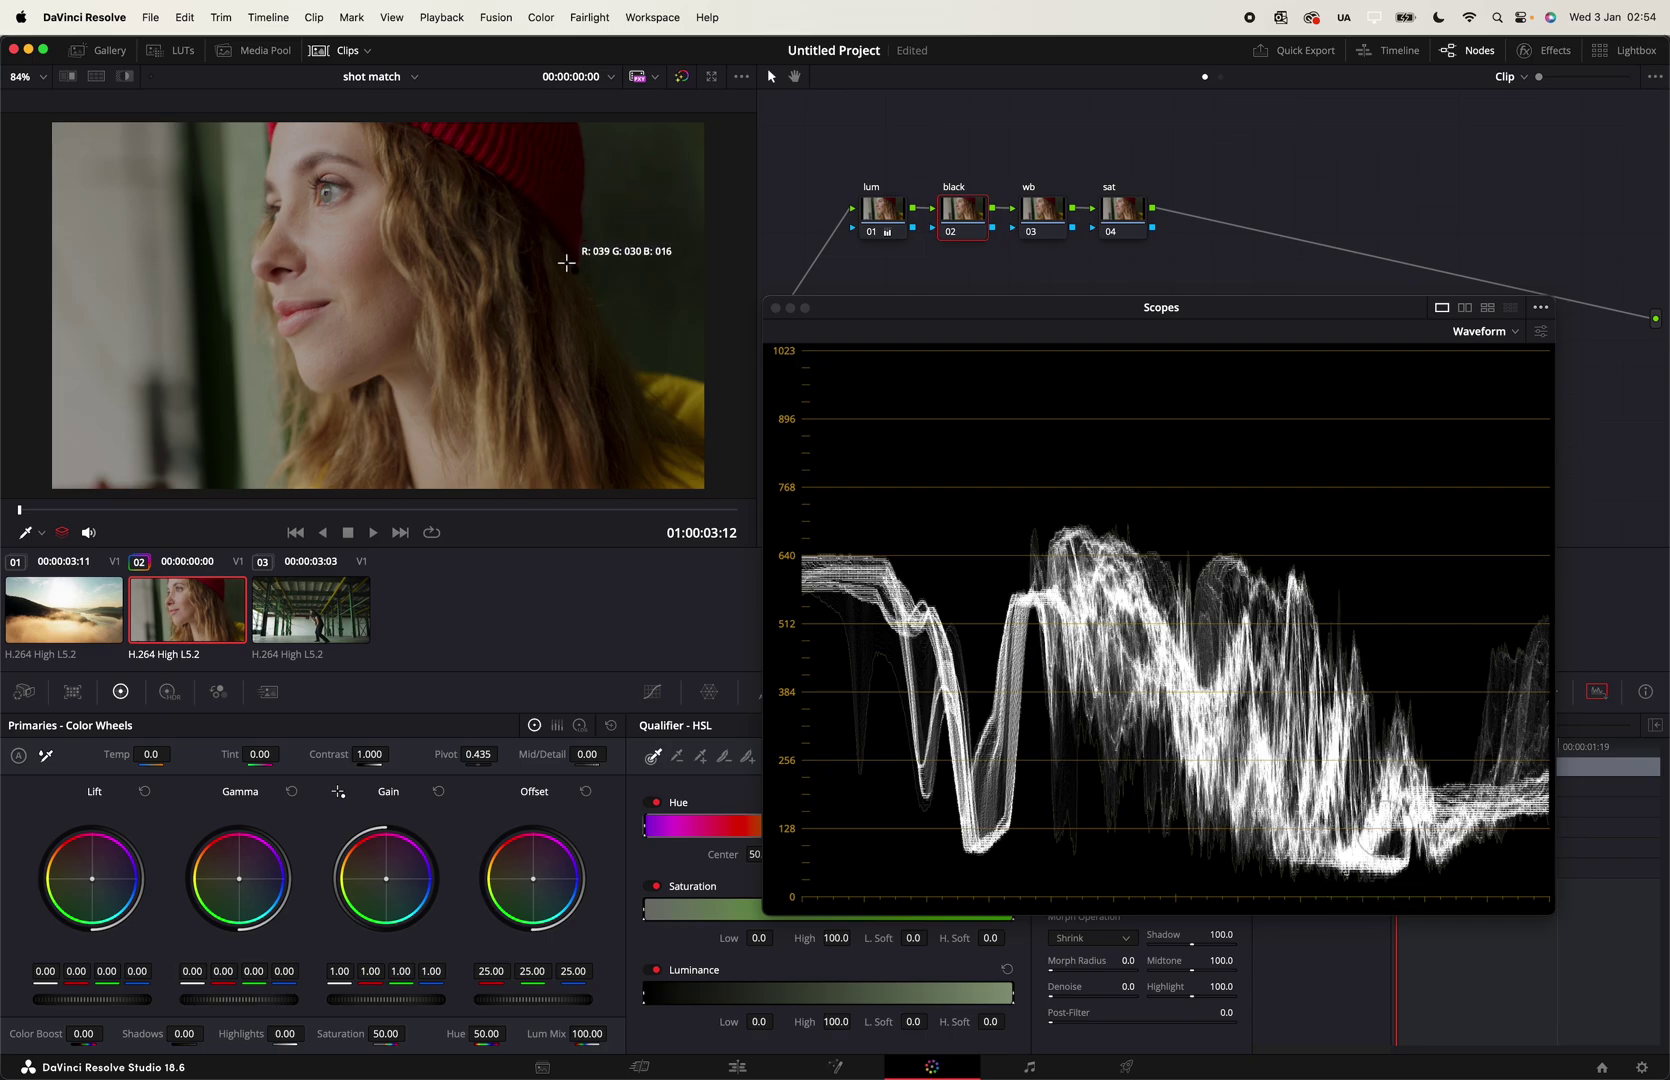
scroll(581, 266, "up", 2)
scroll(320, 298, "up", 2)
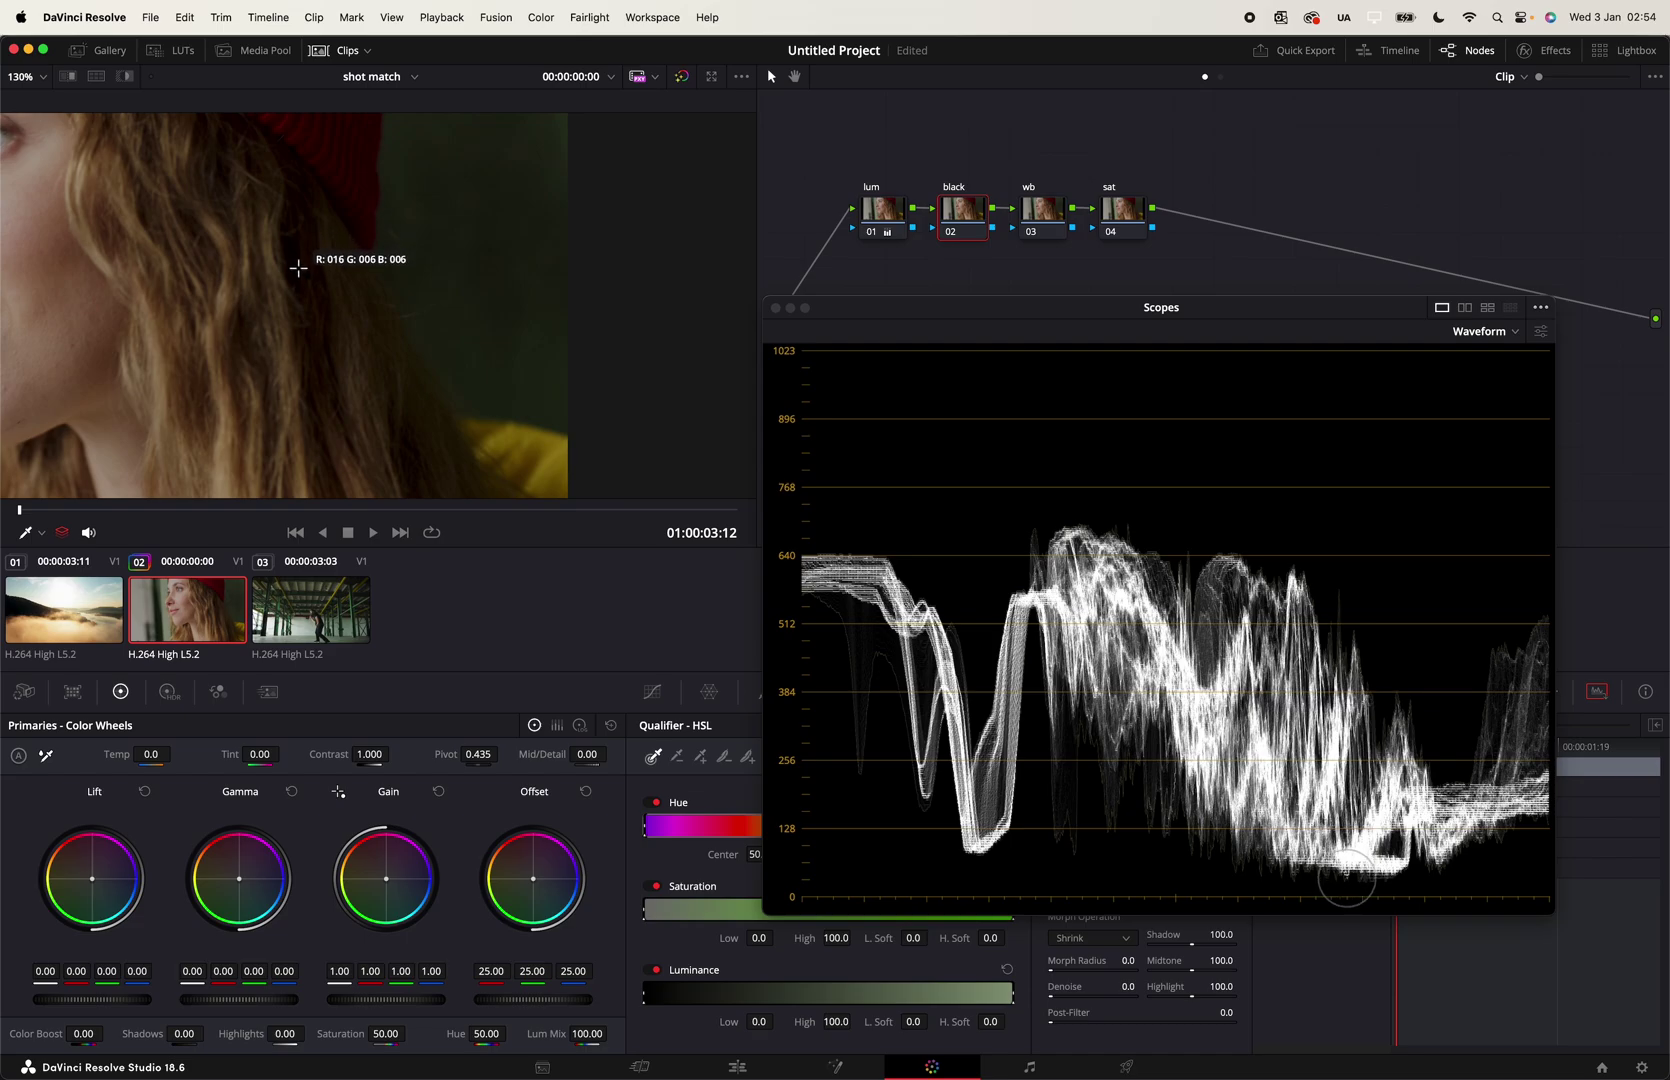
left_click(298, 268)
scroll(350, 278, "down", 6)
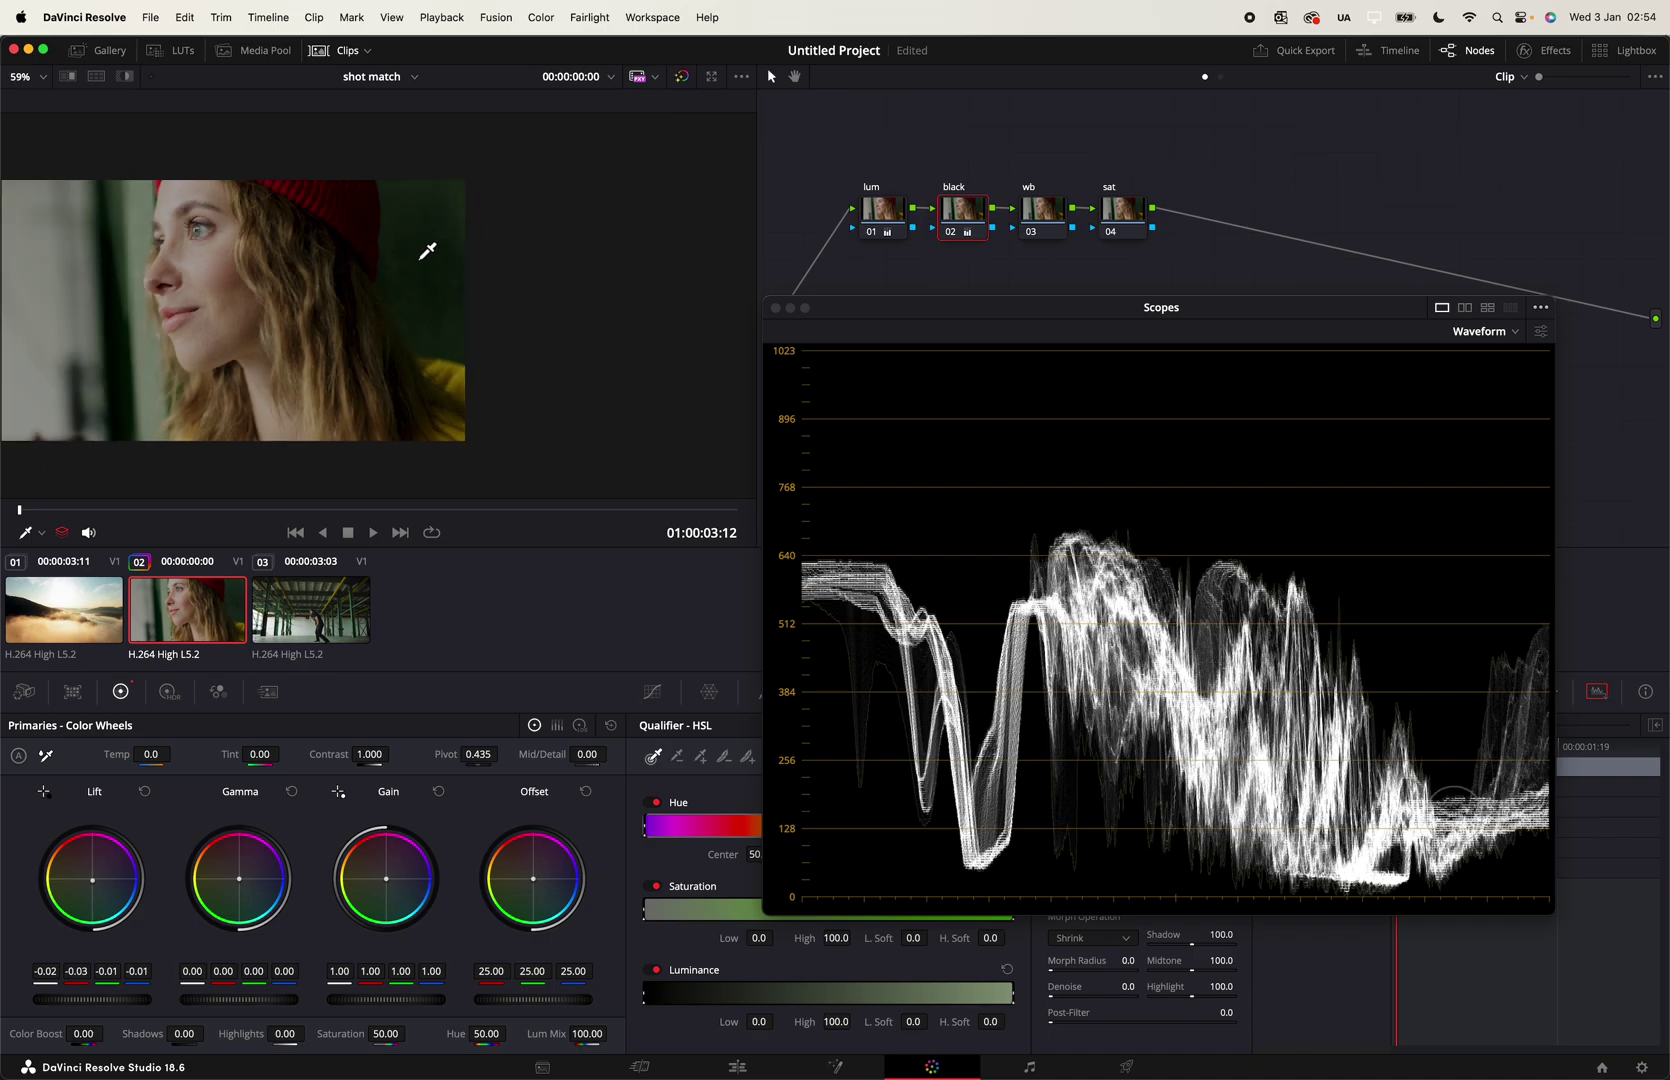
Step: Close the floating scopes and raise the black node's Lift to 0.00, with red at -0.01 and green and blue at 0.01
left_click(775, 308)
scroll(436, 298, "up", 2)
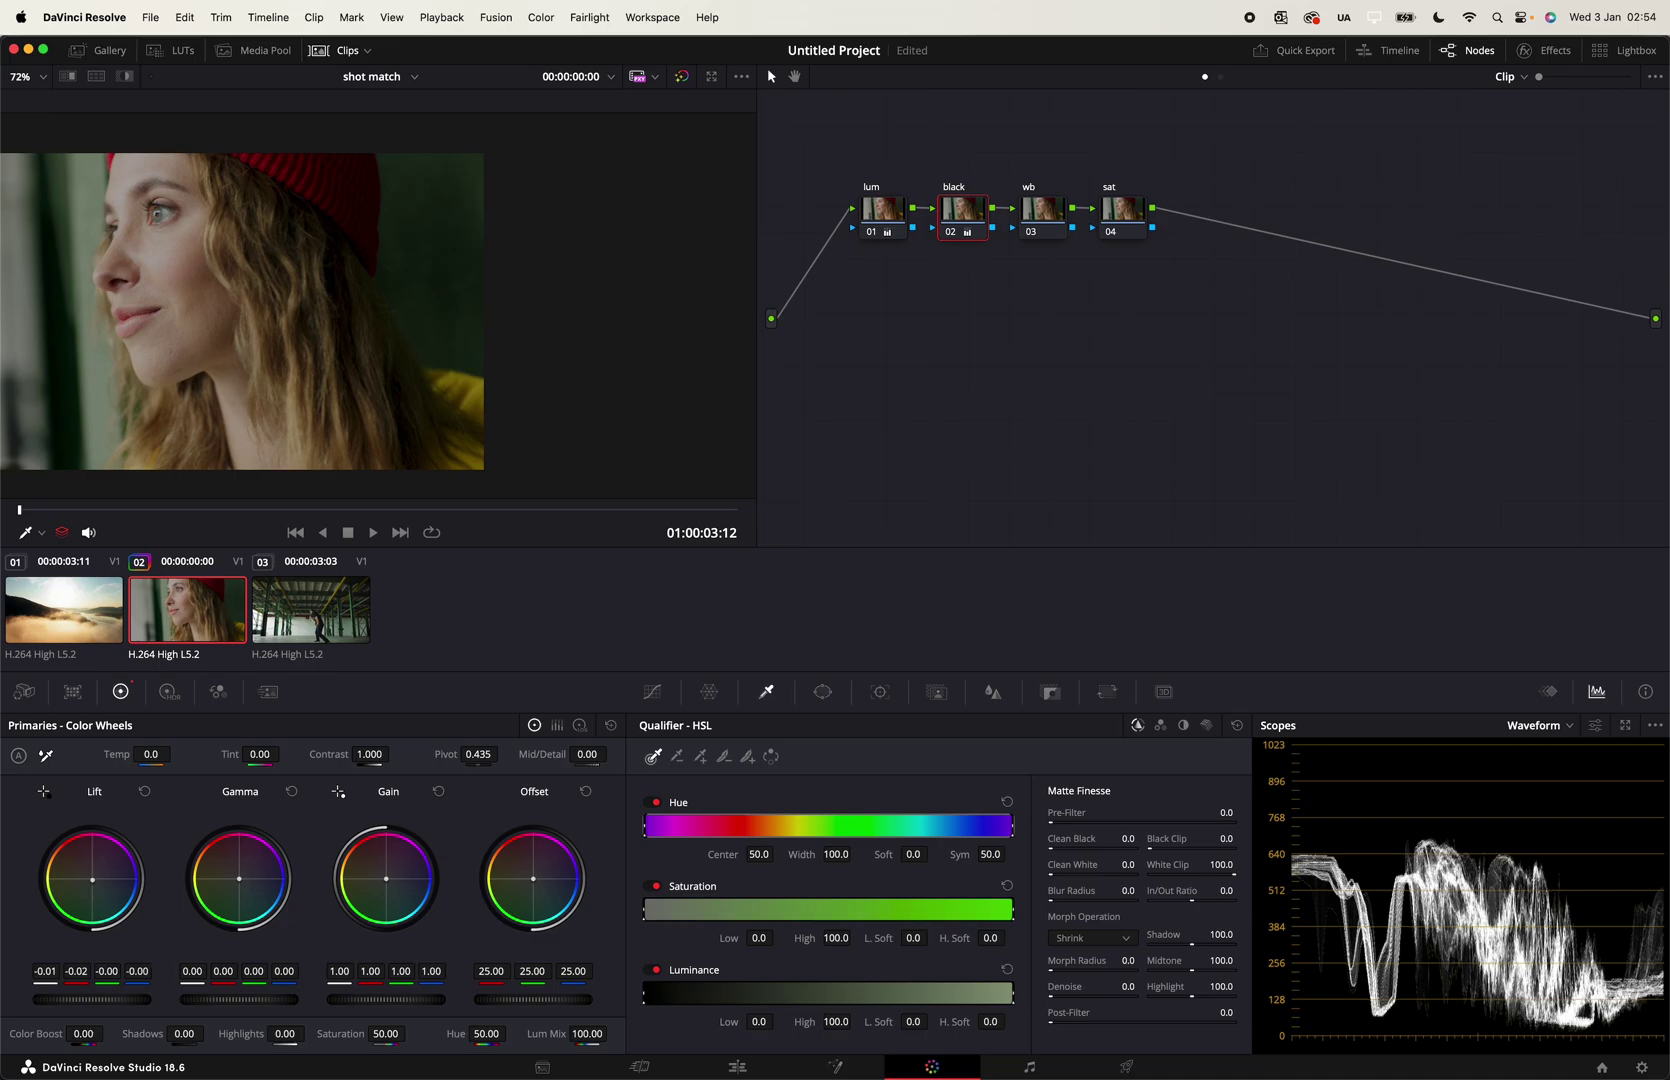
left_click_drag(92, 999, 112, 999)
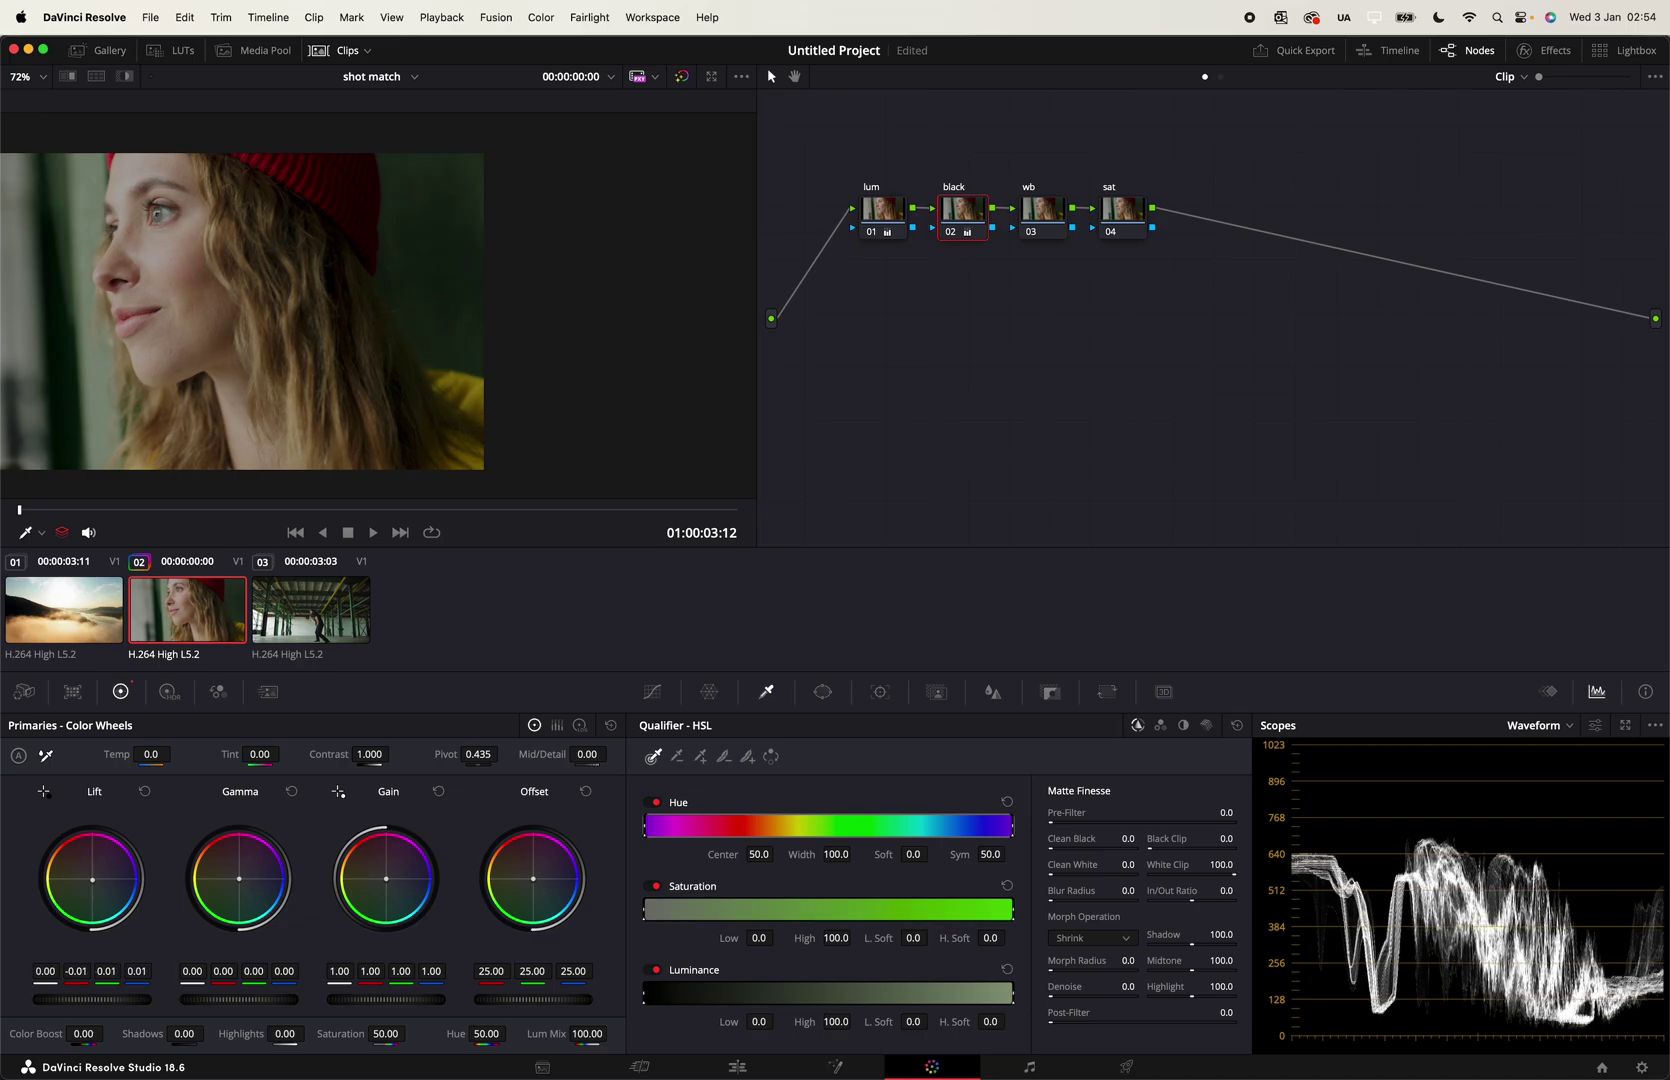
Step: On the wb node, set the white balance by sampling the pale grey area at the image's edge behind the woman
left_click(1038, 218)
scroll(212, 343, "left", 5)
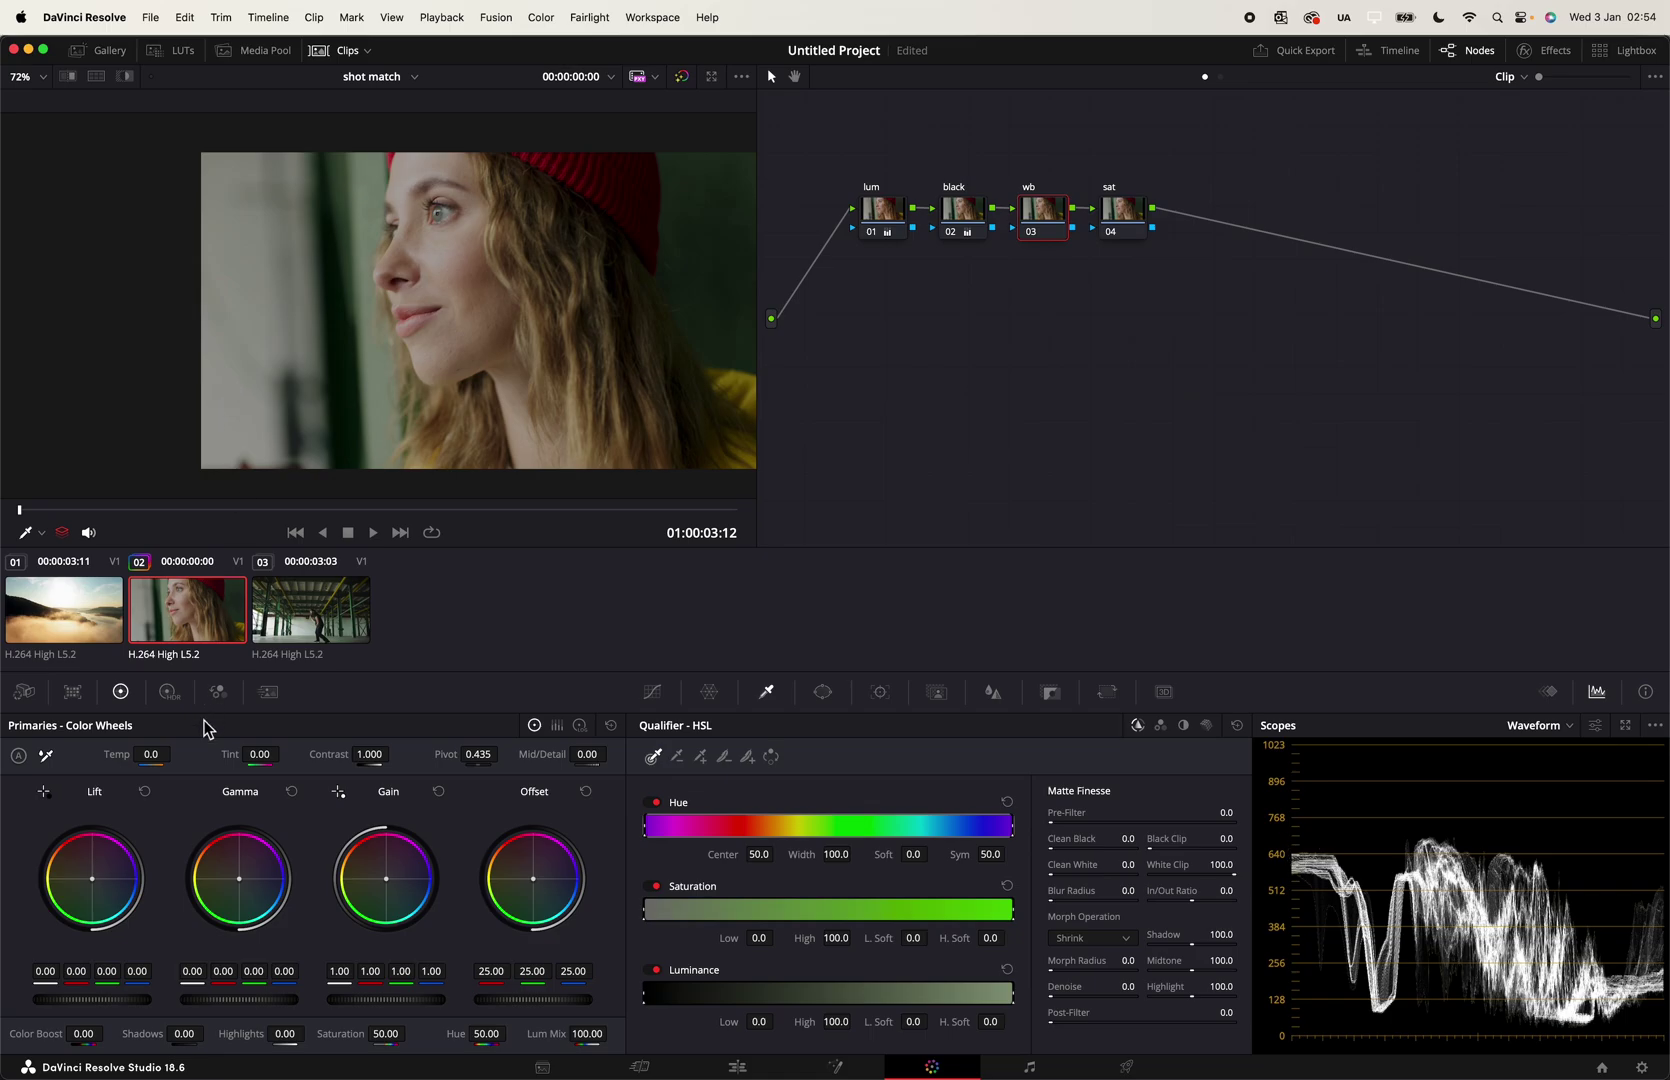
left_click(45, 758)
left_click(209, 343)
Step: Rename the sat node to skin, and start saving the project but cancel it
left_click(1125, 214)
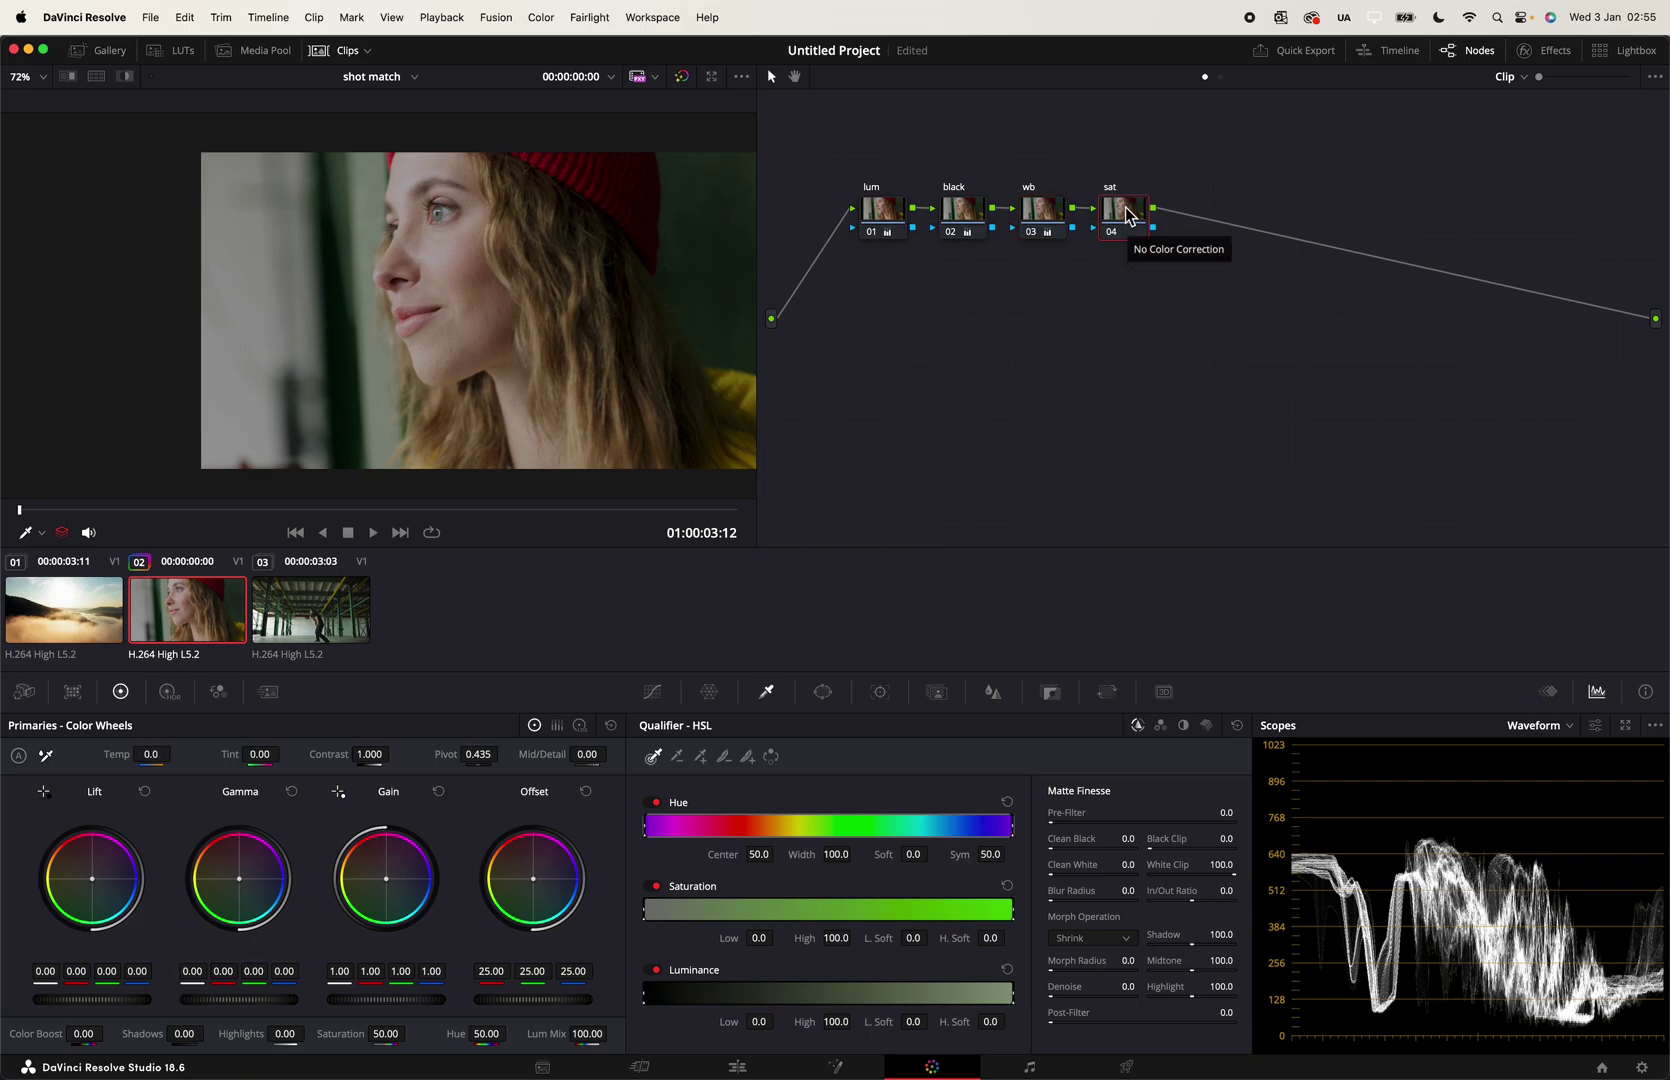
double_click(1128, 216)
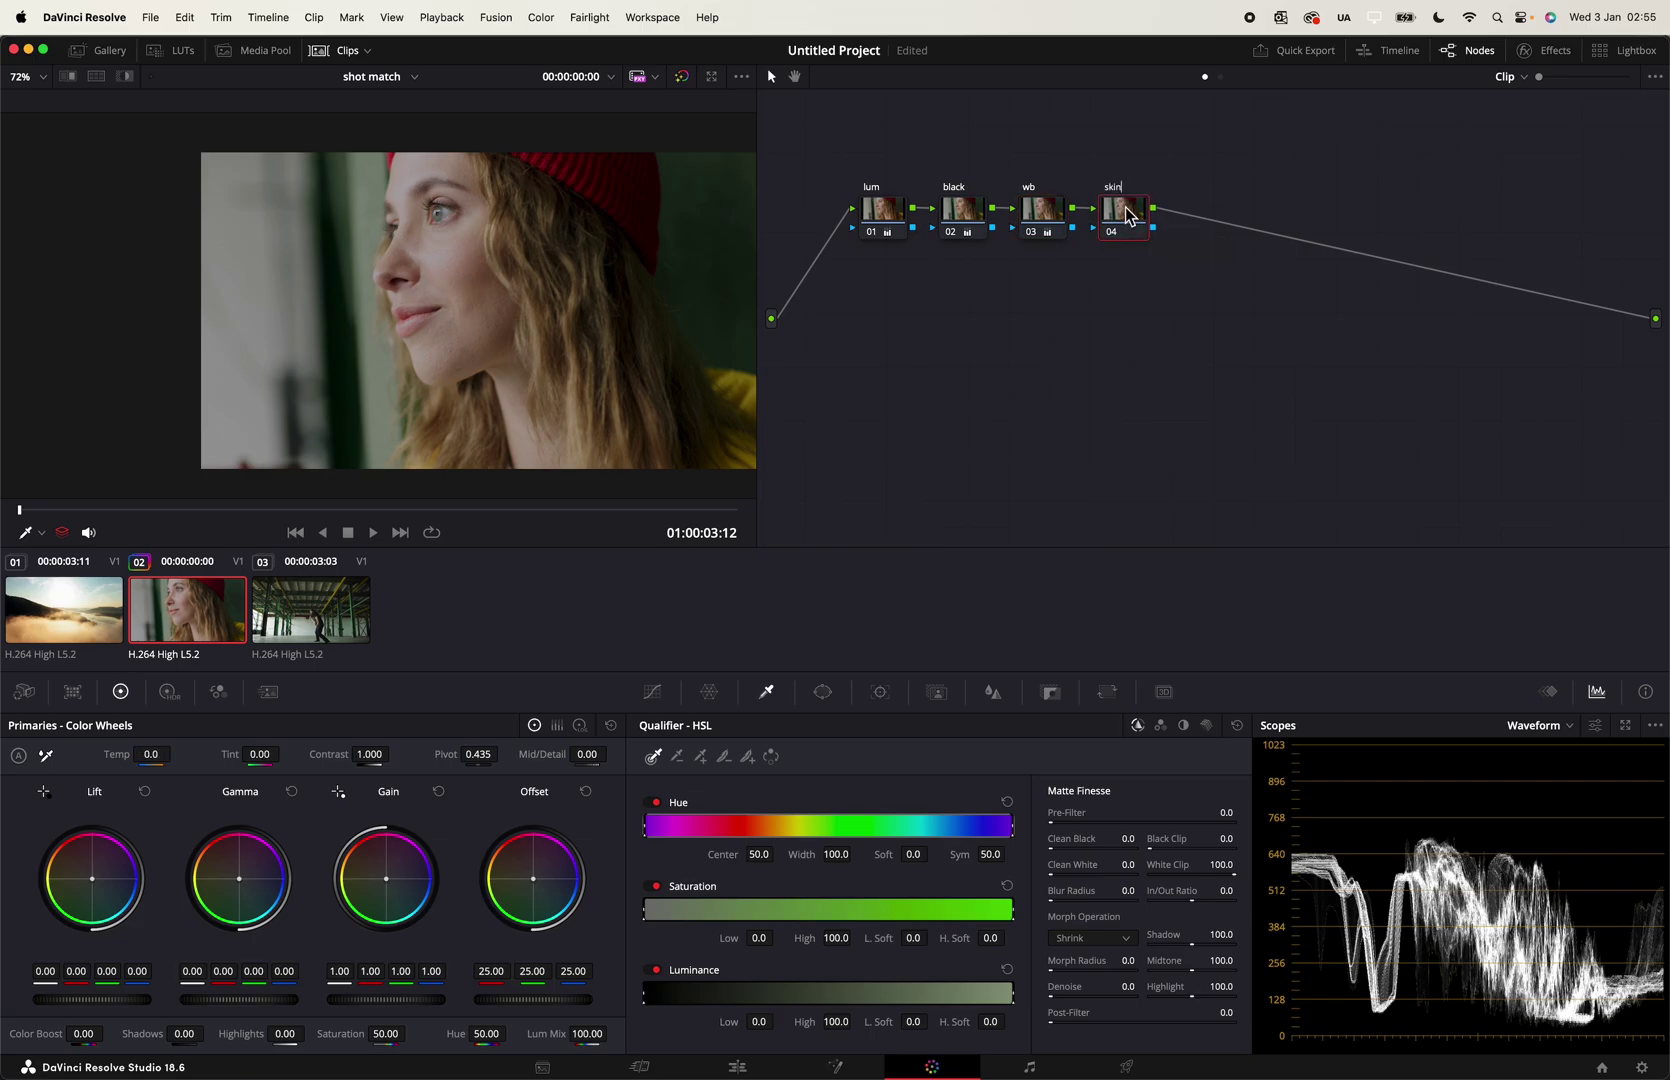
key("super+s")
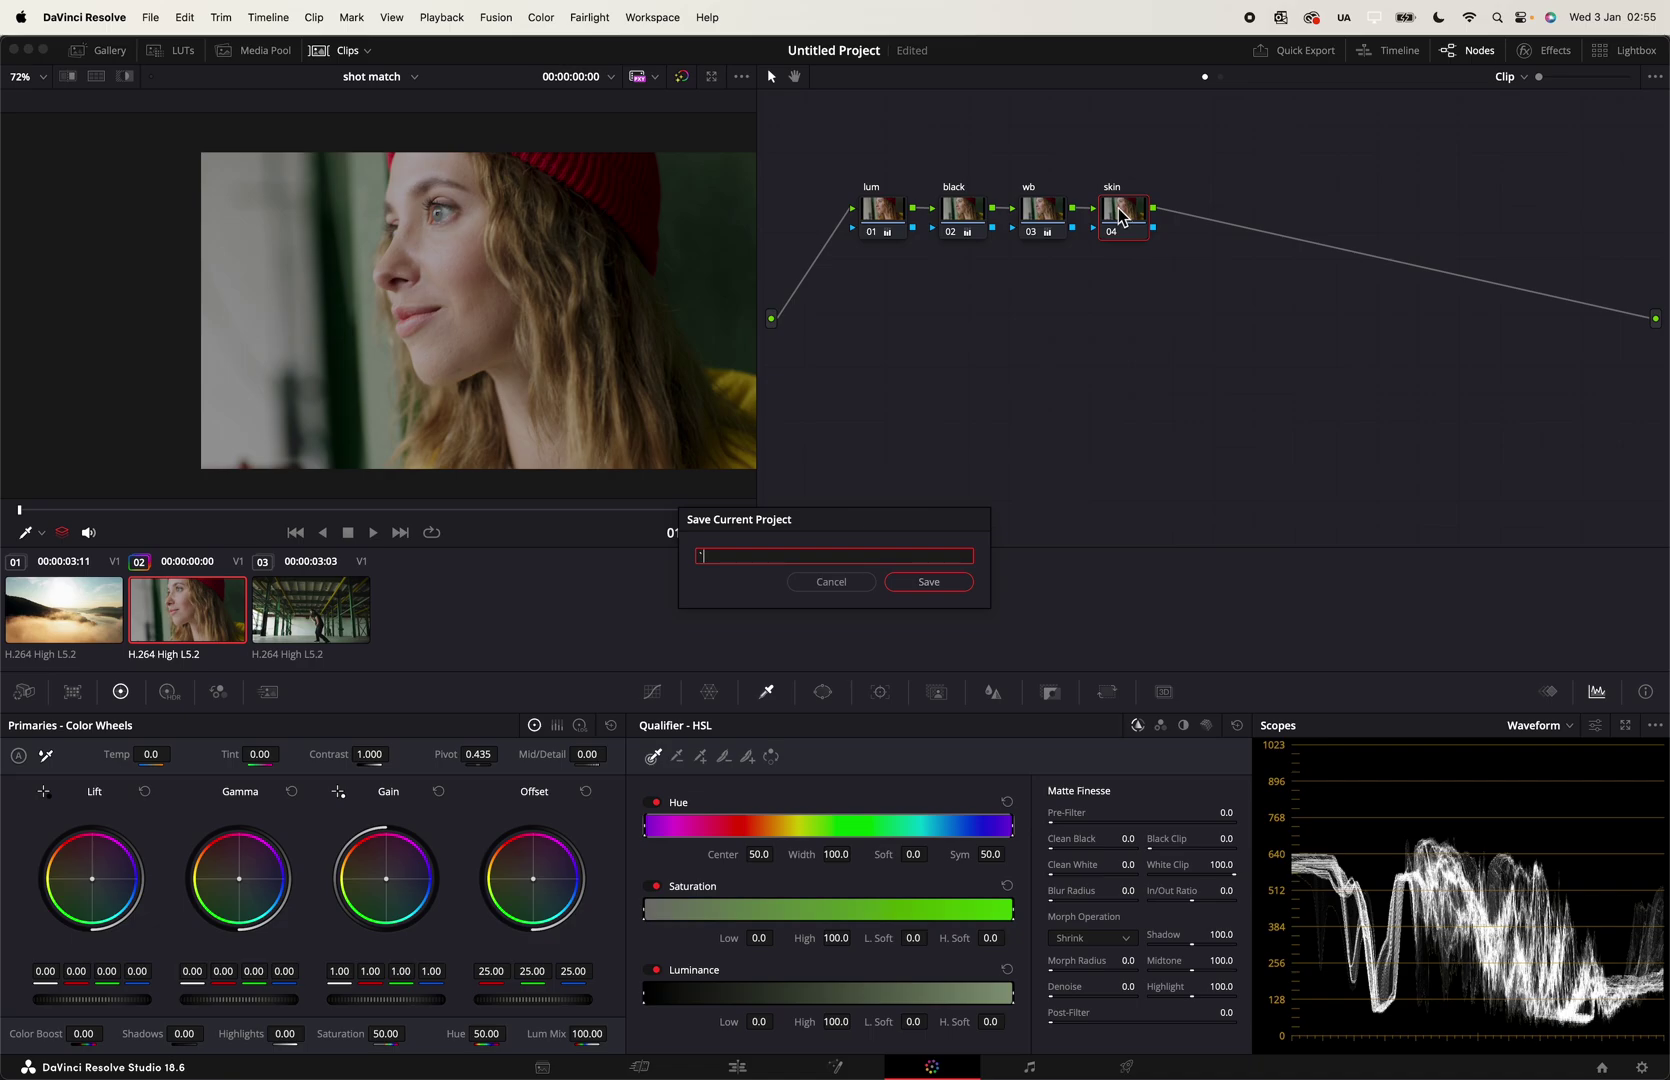
key("Escape")
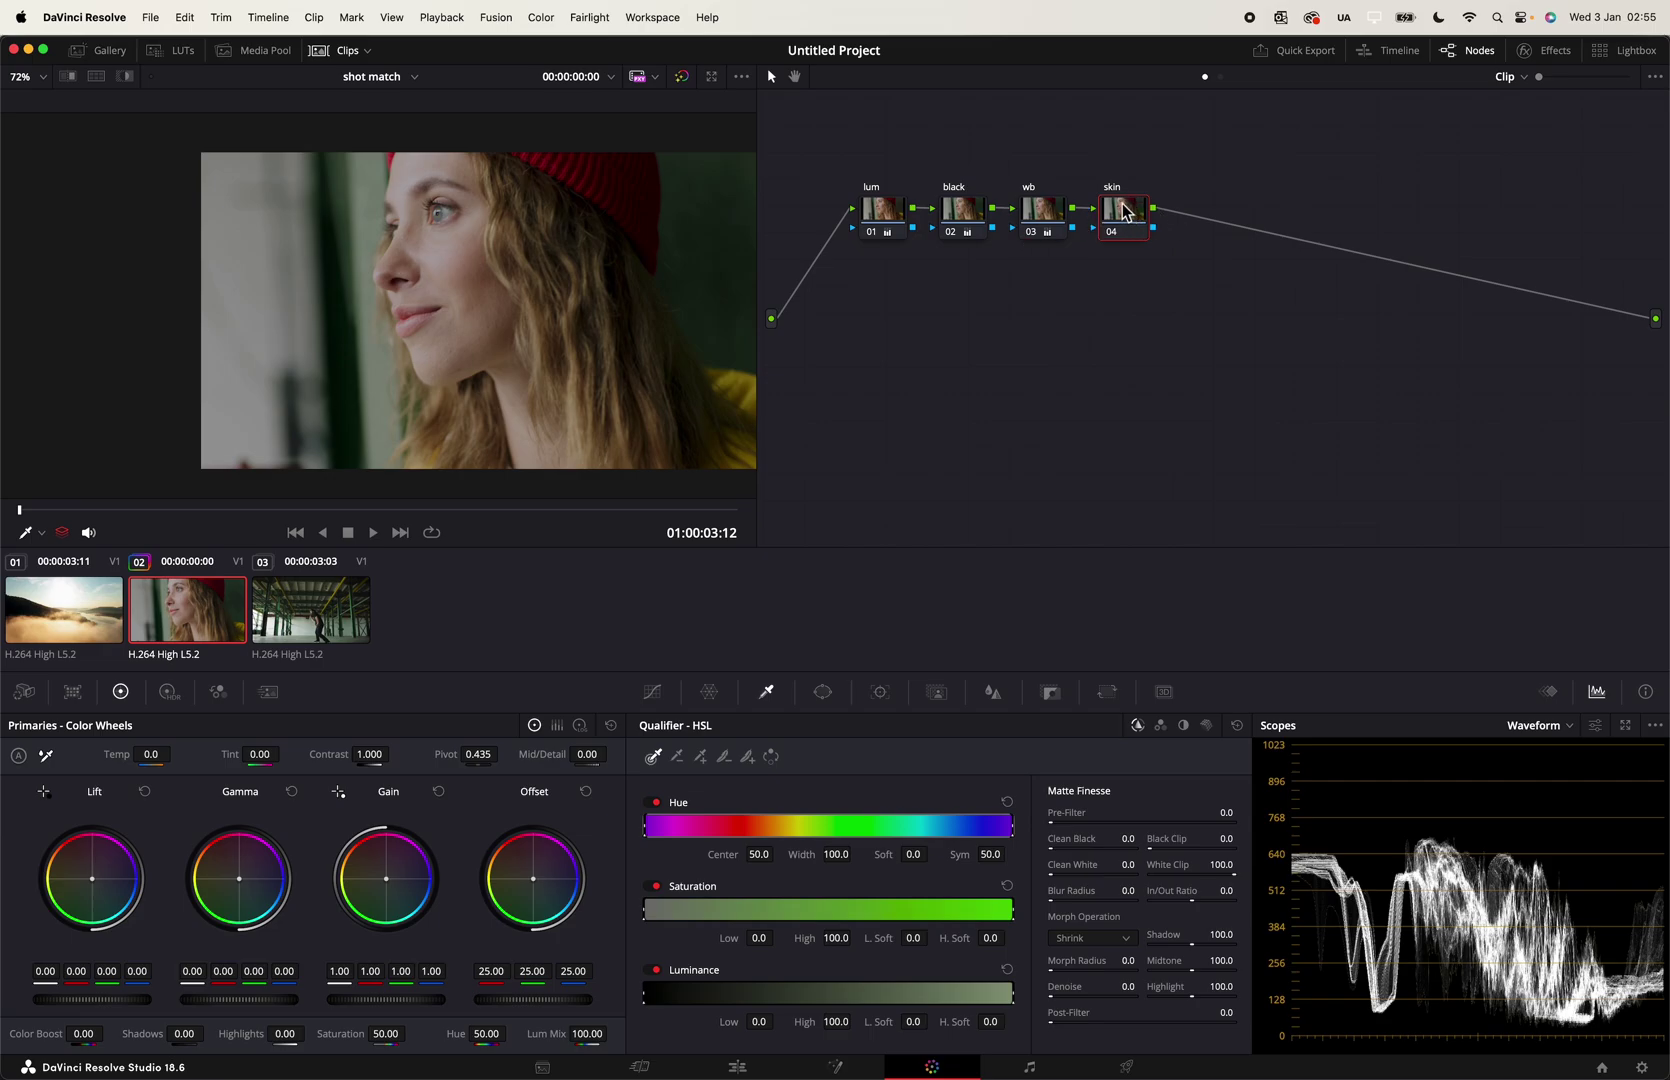
Step: Add a layer node parallel to the skin node, tidy the branch layout, and label the new node gorro
key("alt+l")
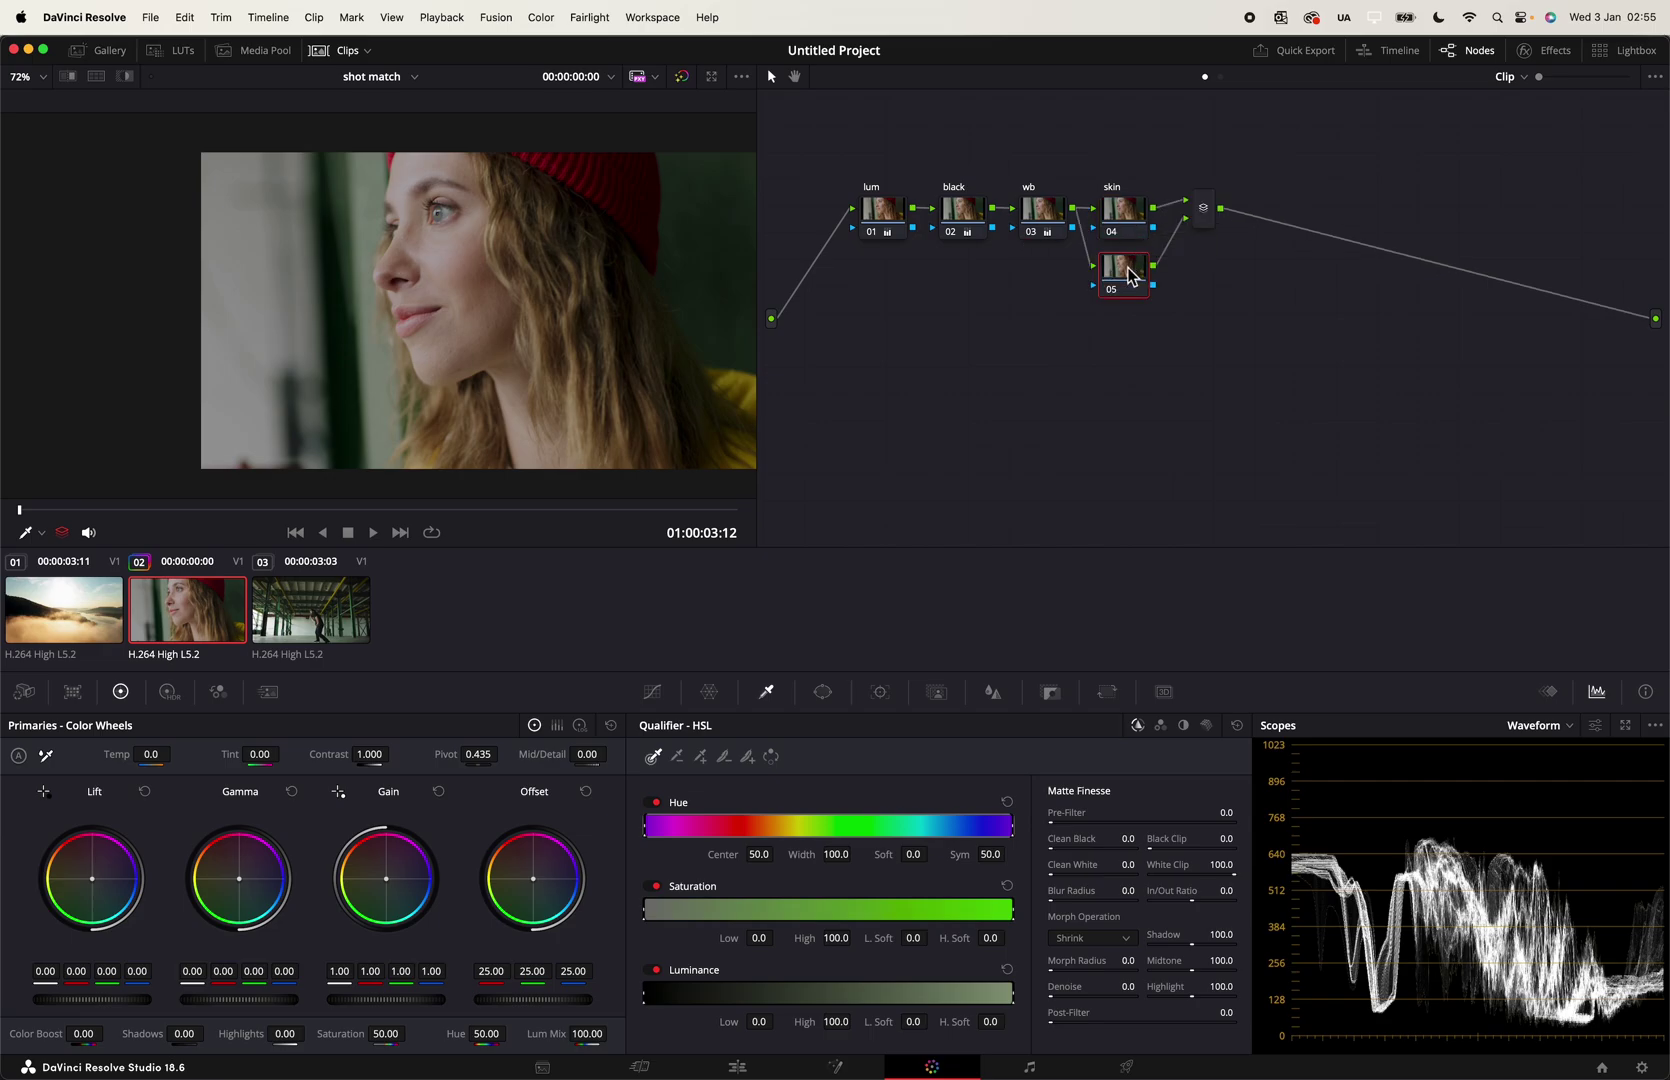
mouse_move(1213, 214)
left_mouse_down()
mouse_move(1211, 294)
mouse_move(1215, 220)
left_mouse_up()
left_click(1206, 315)
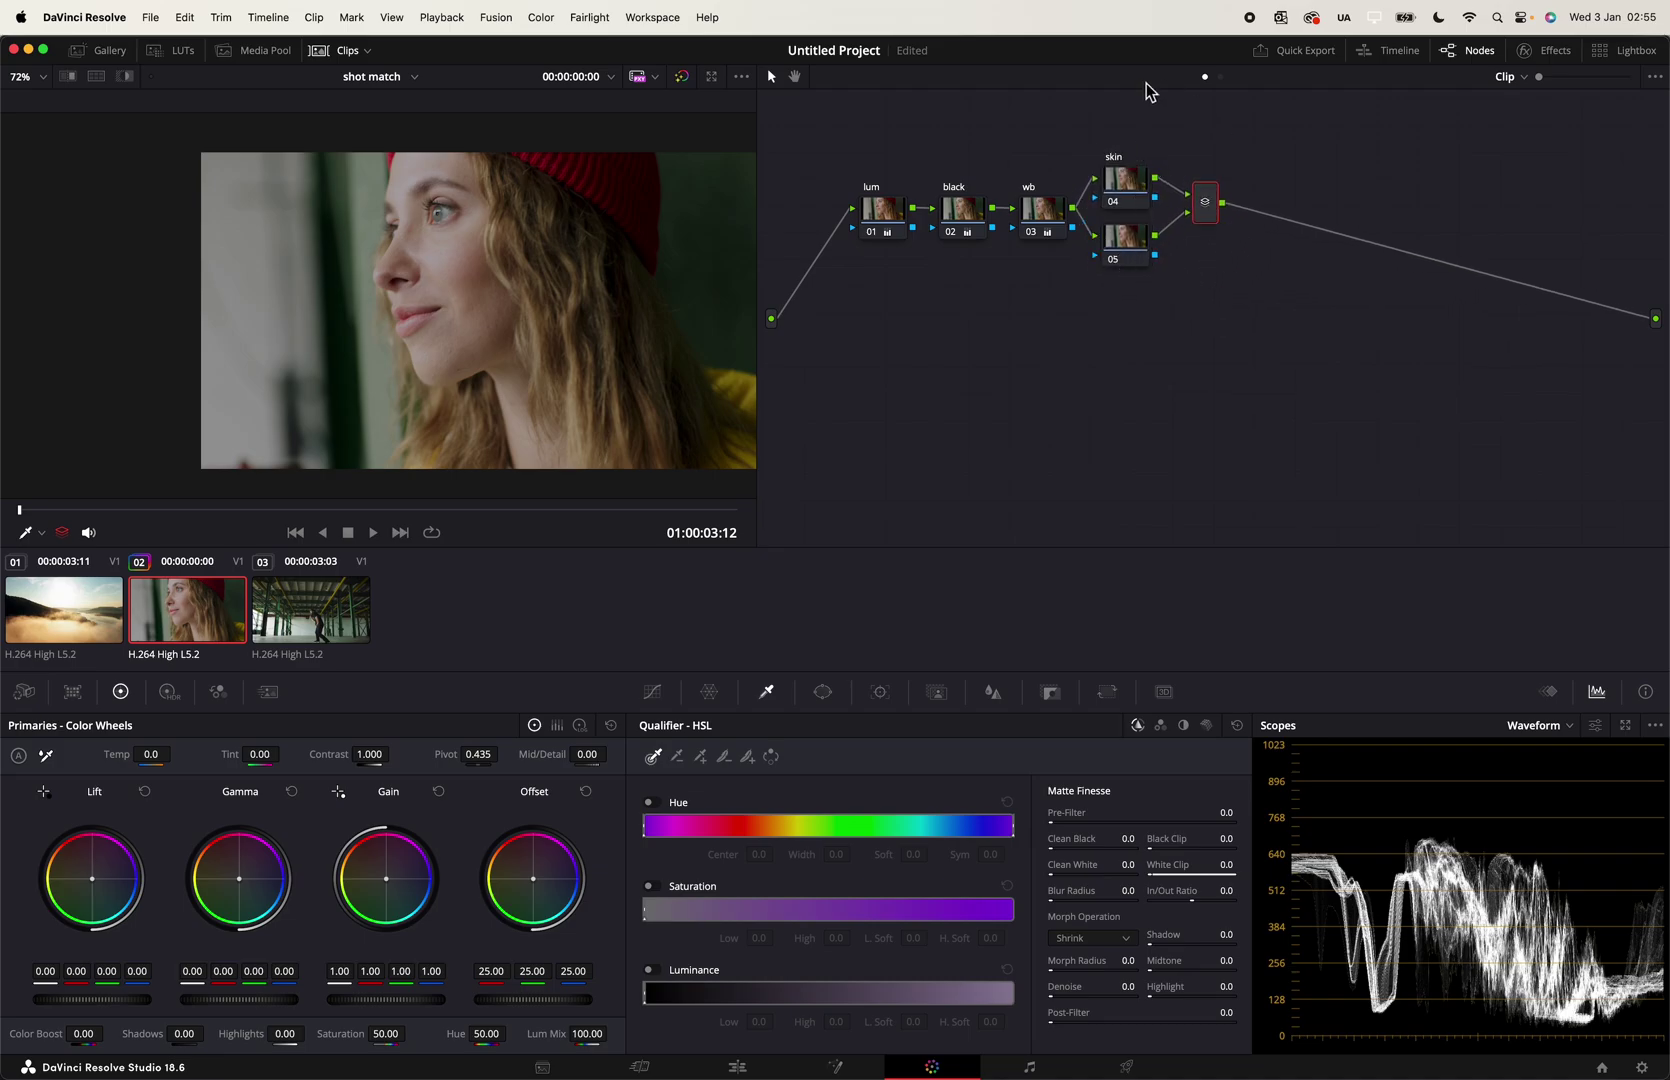
left_click(1125, 237)
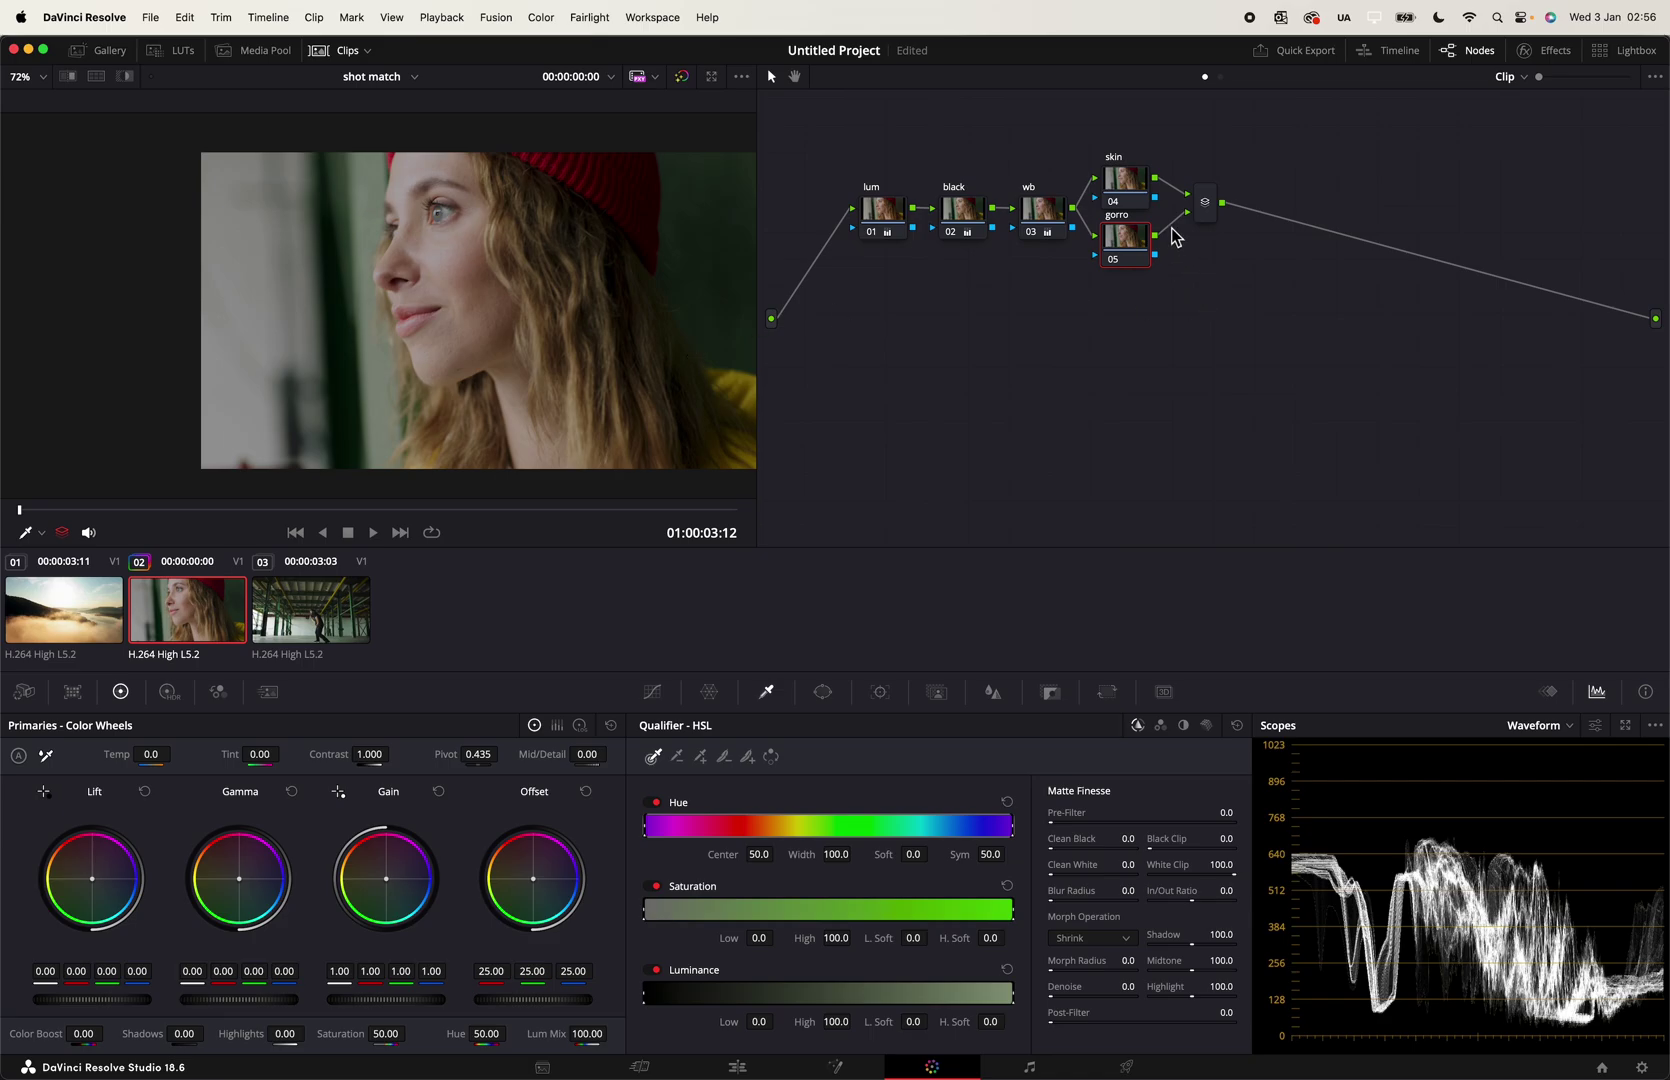
Step: On the skin node, sample the woman's face with the HSL qualifier and highlight the keyed area
scroll(452, 280, "up", 2)
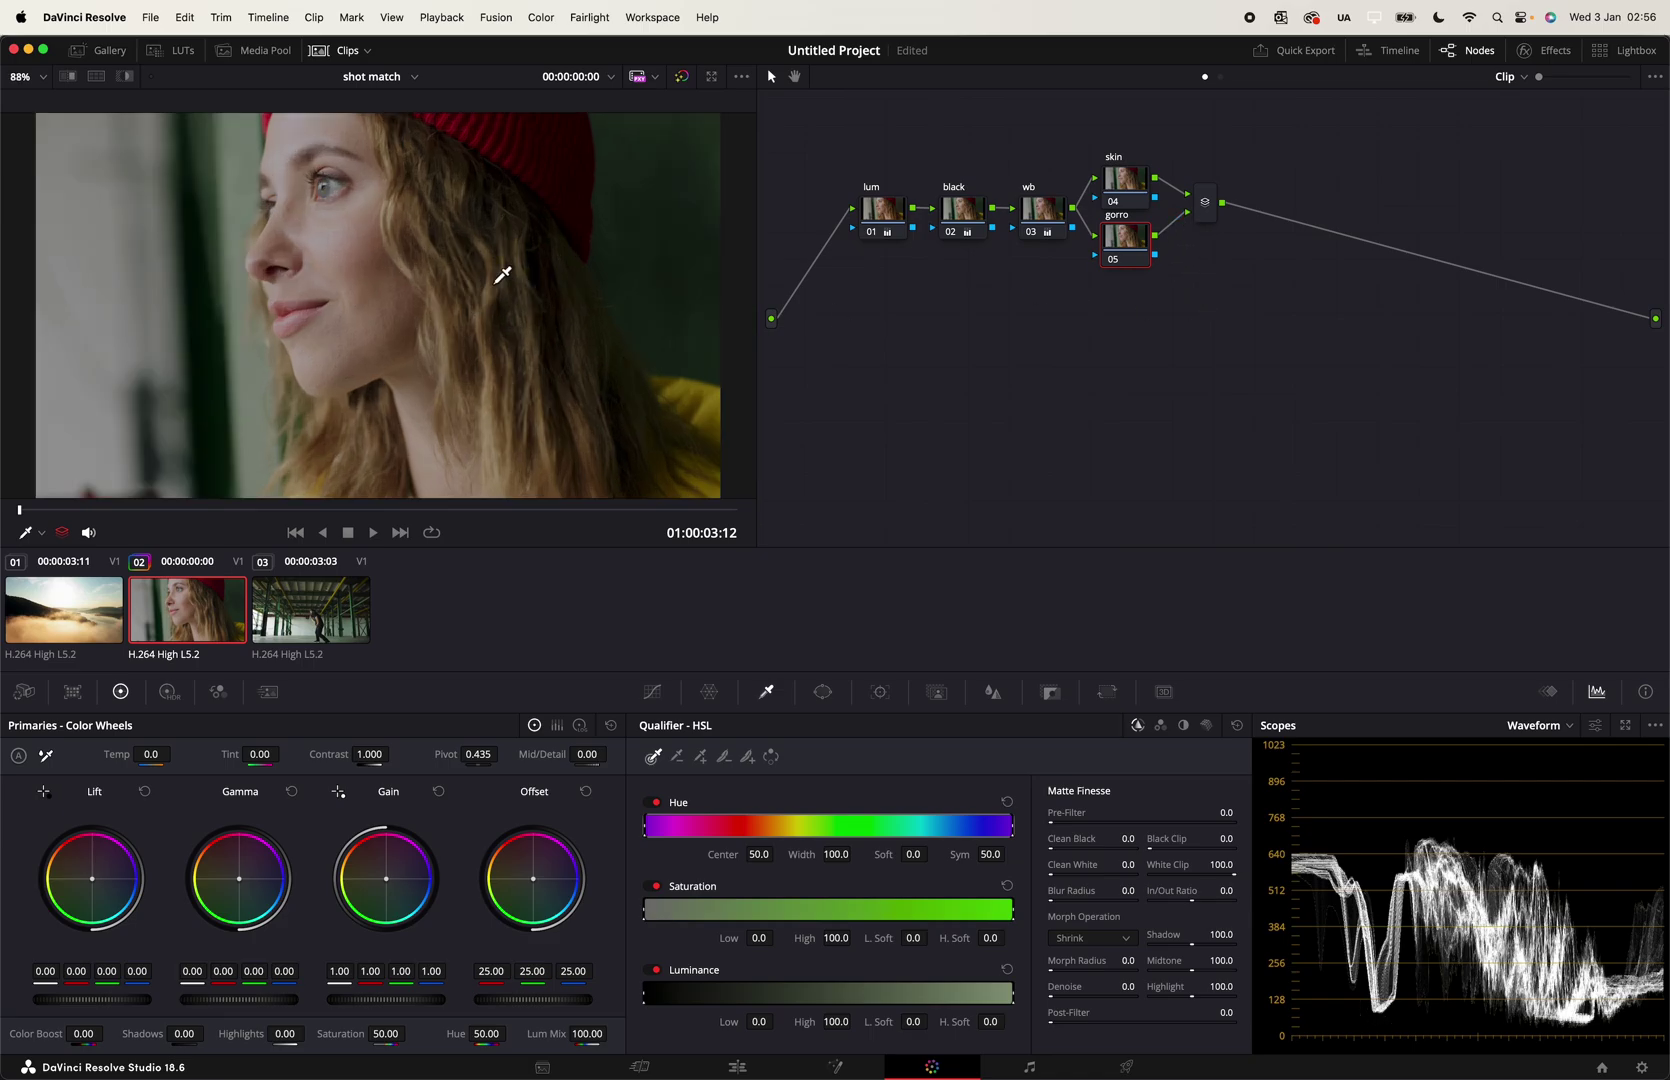
left_click(1120, 183)
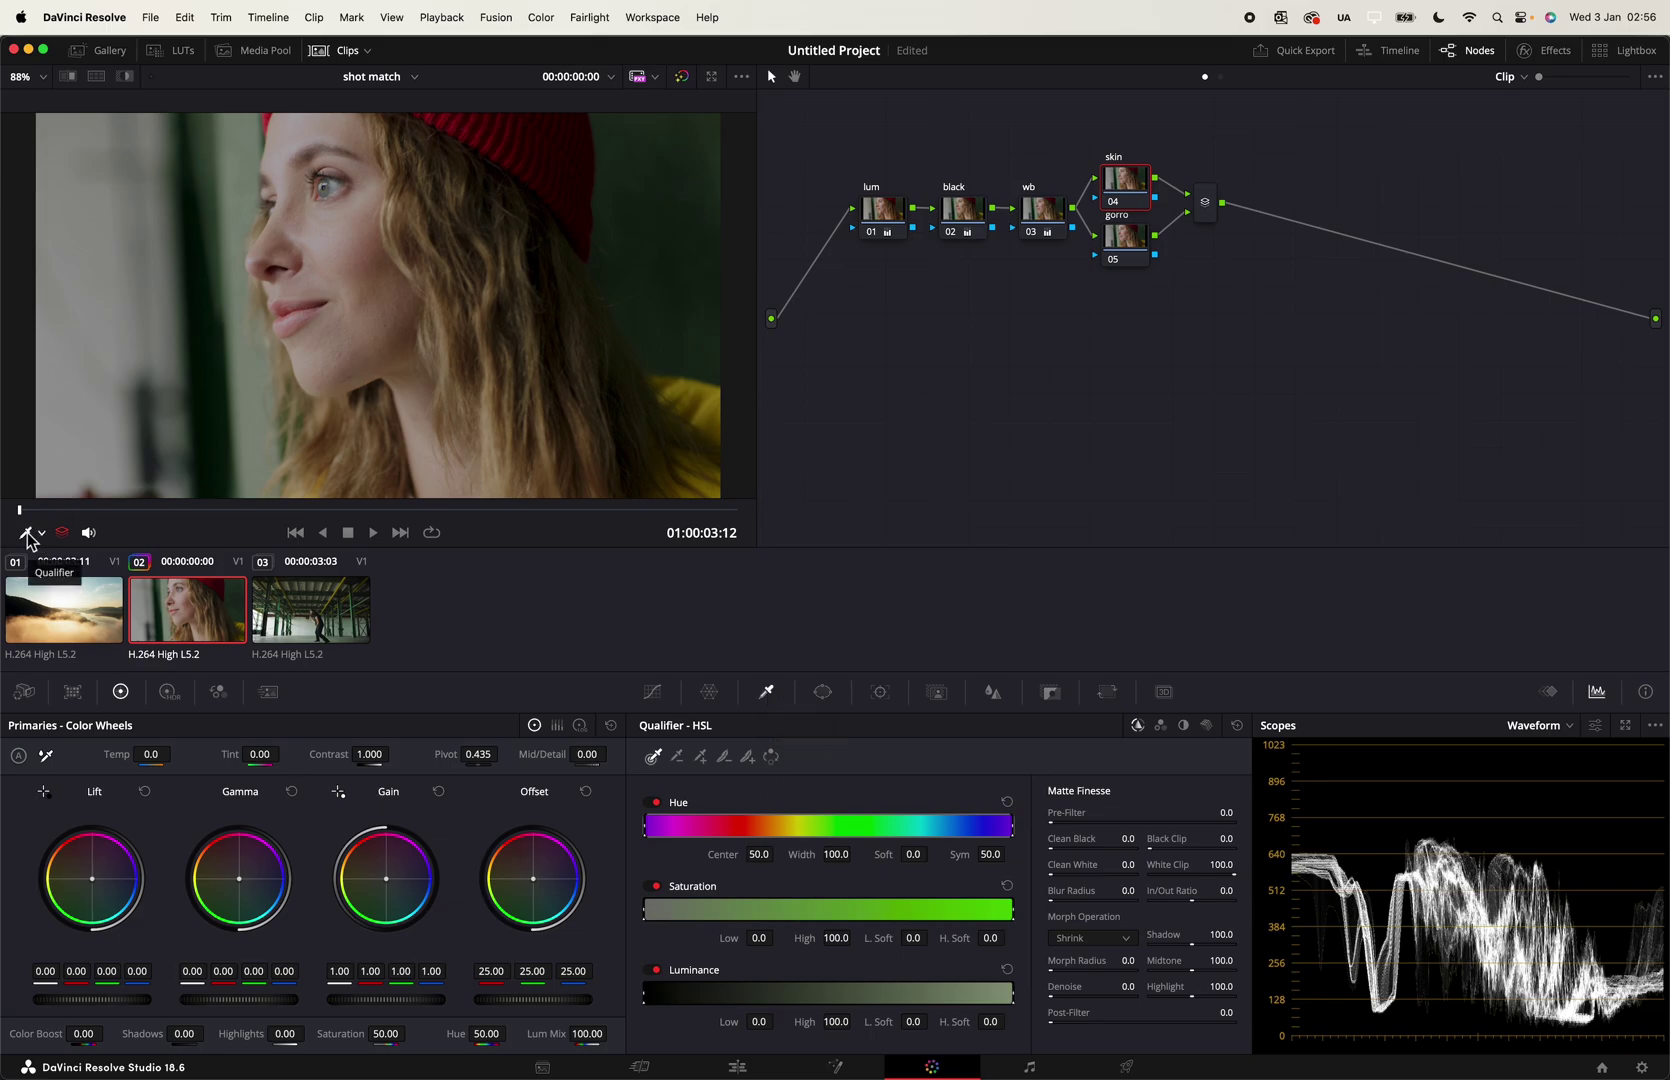
left_click(348, 246)
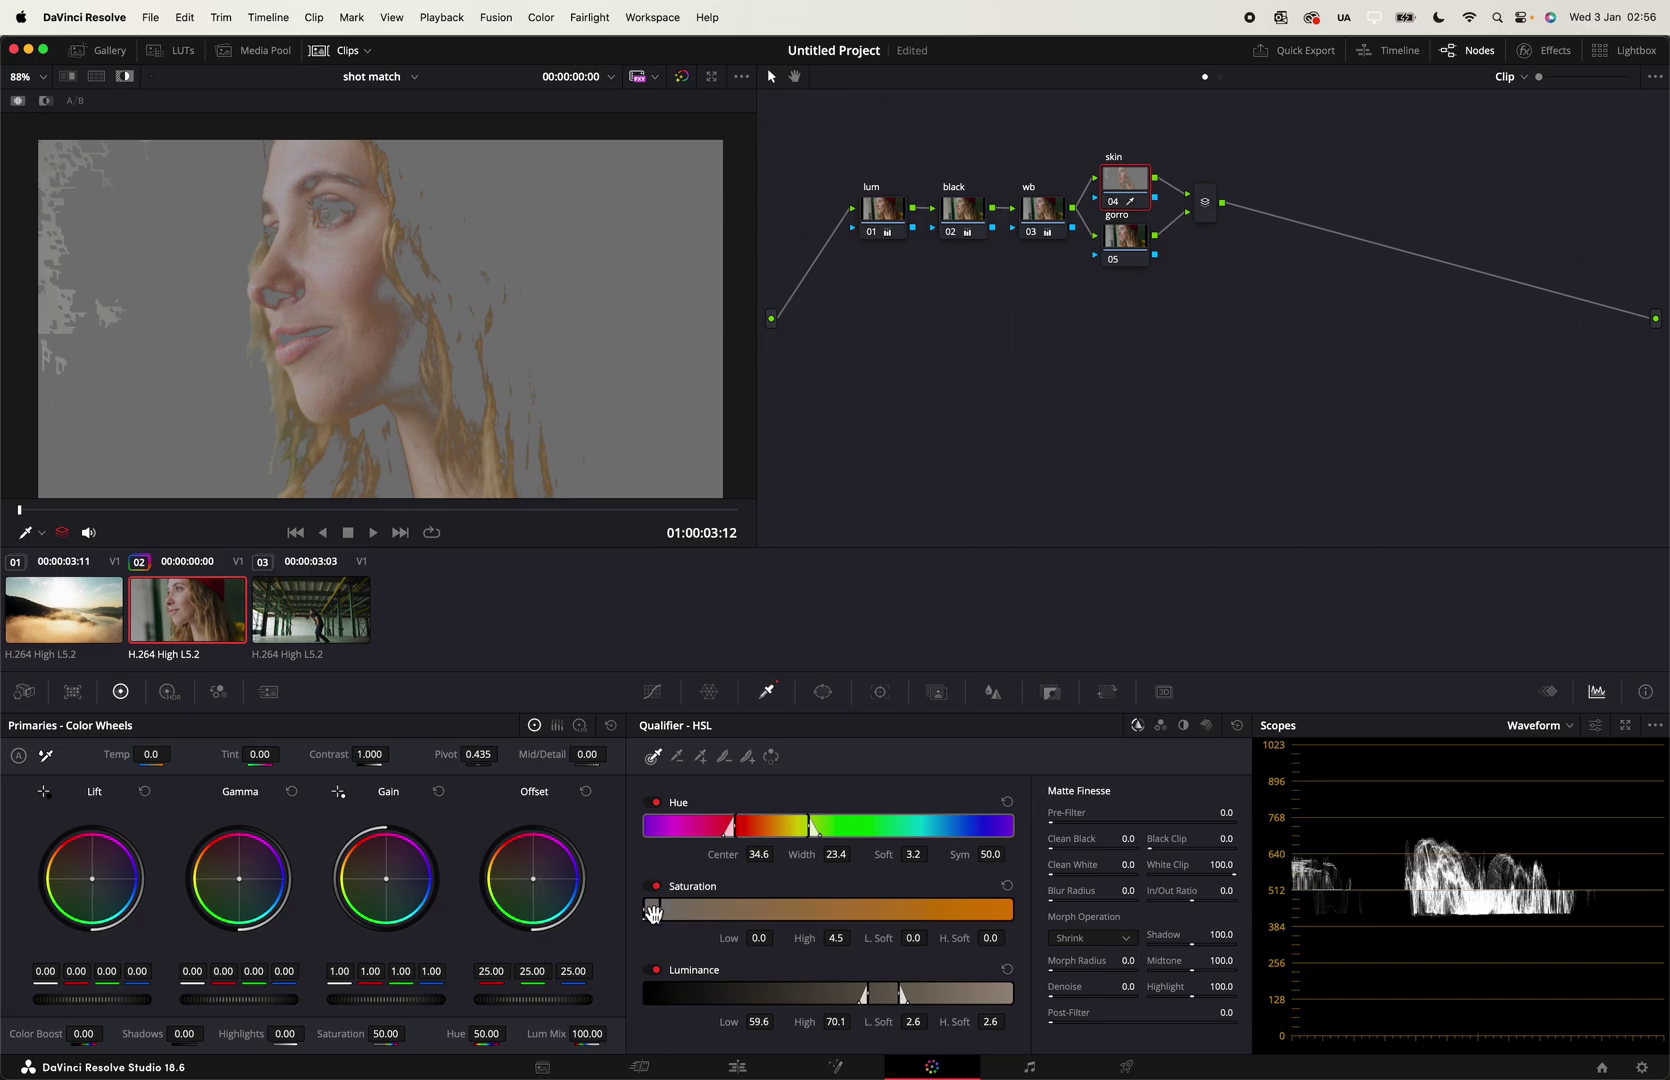
Step: Refine the skin key with Hue Width 29.4, Saturation Low 0.4 and Luminance Low 57.5
left_click_drag(649, 912, 651, 911)
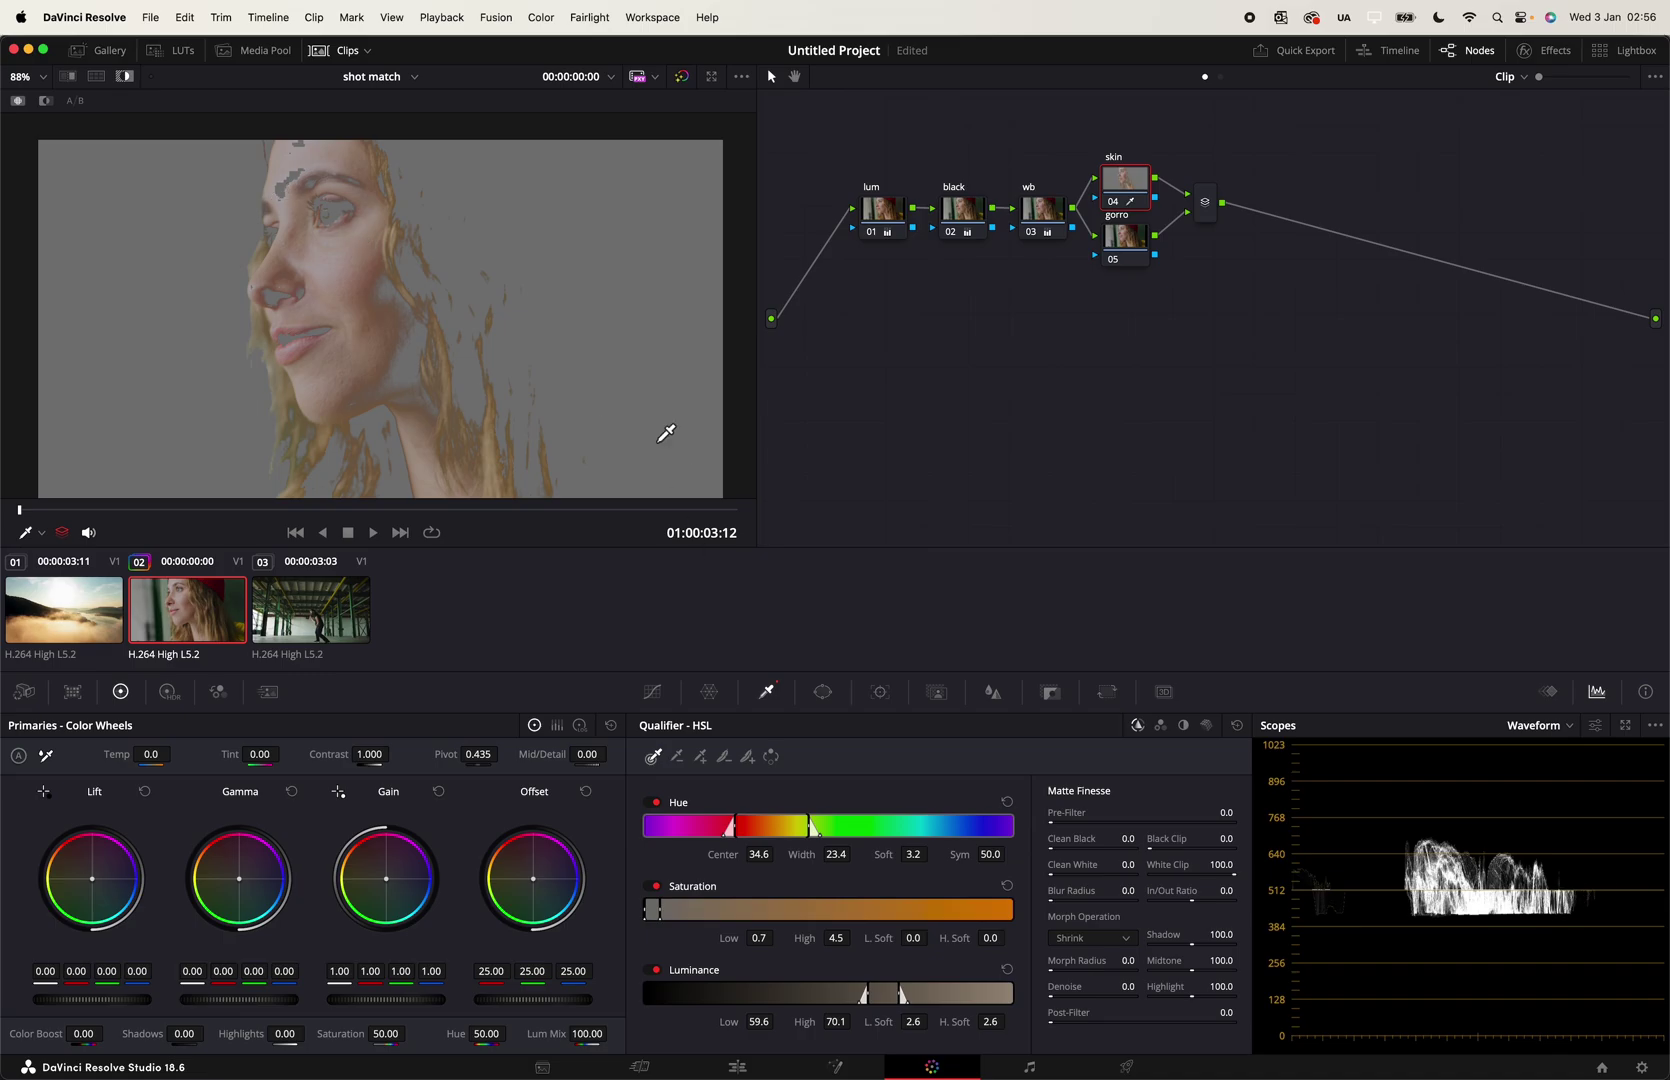
left_click_drag(835, 854, 855, 853)
left_click_drag(759, 1021, 778, 1020)
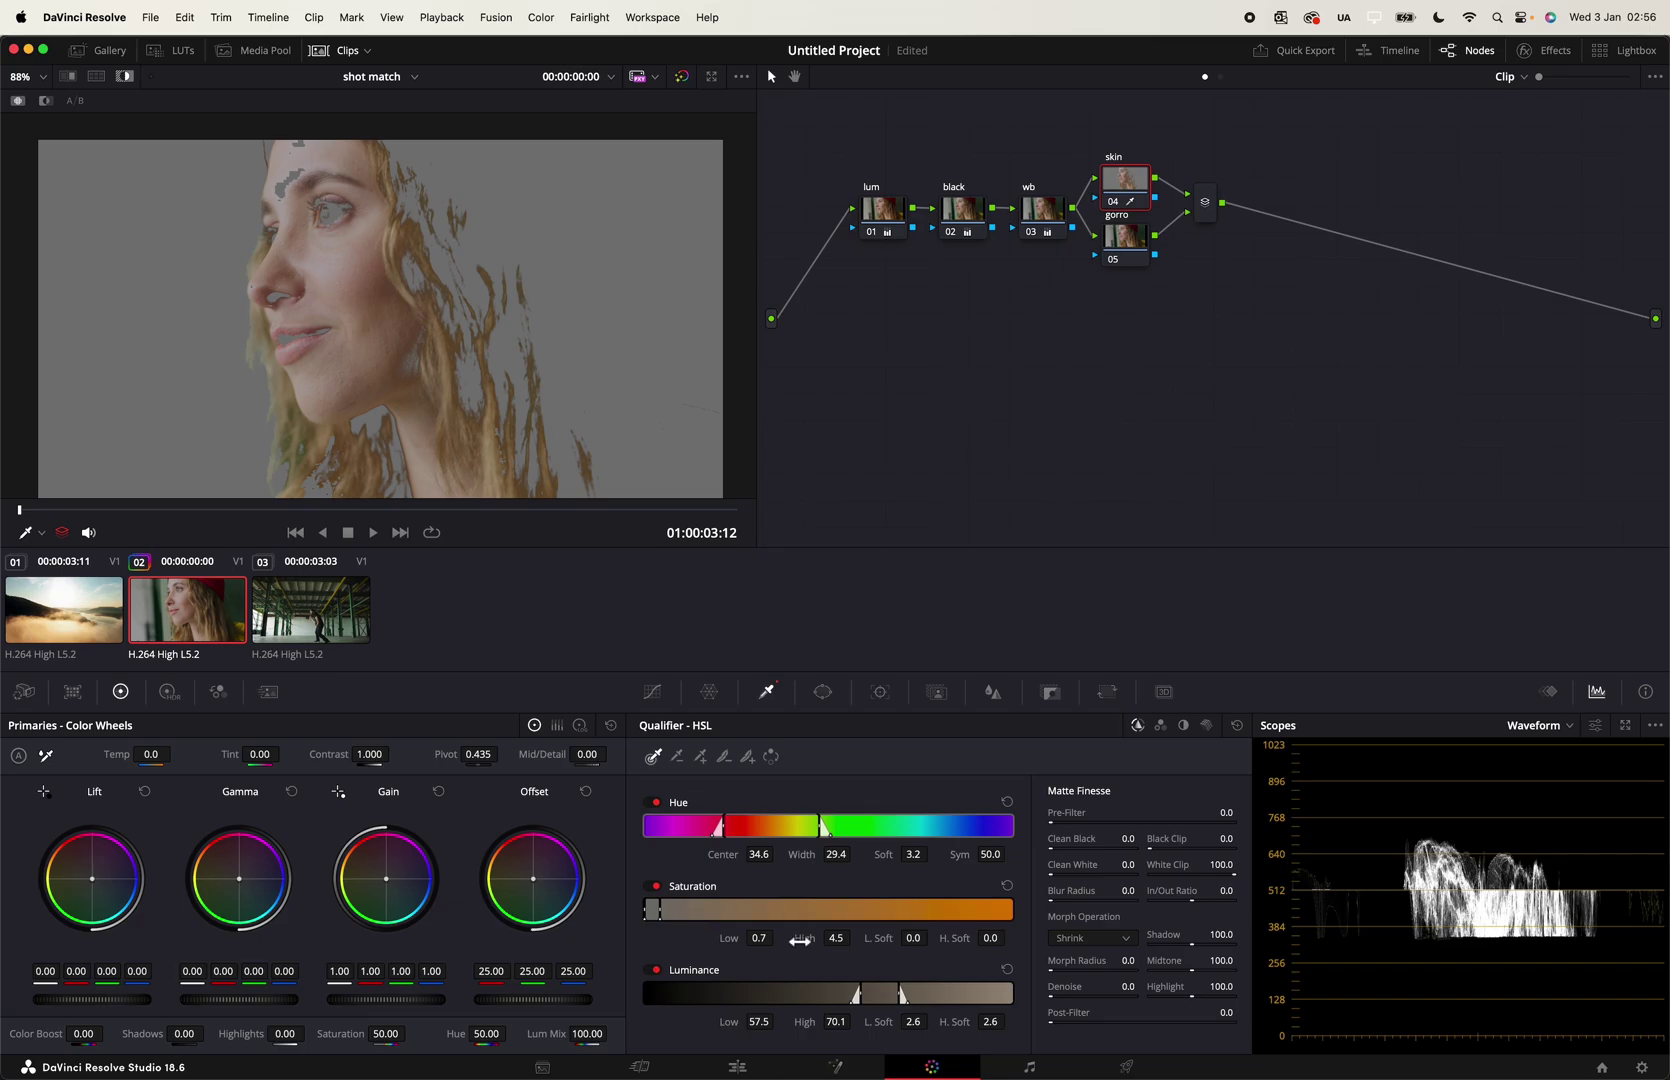
left_click_drag(746, 940, 778, 938)
Step: Smooth the skin matte with Denoise 27.4, Pre-Filter 14.5 and Post-Filter 22.7, and turn off the highlight view
left_click_drag(1125, 986, 1165, 986)
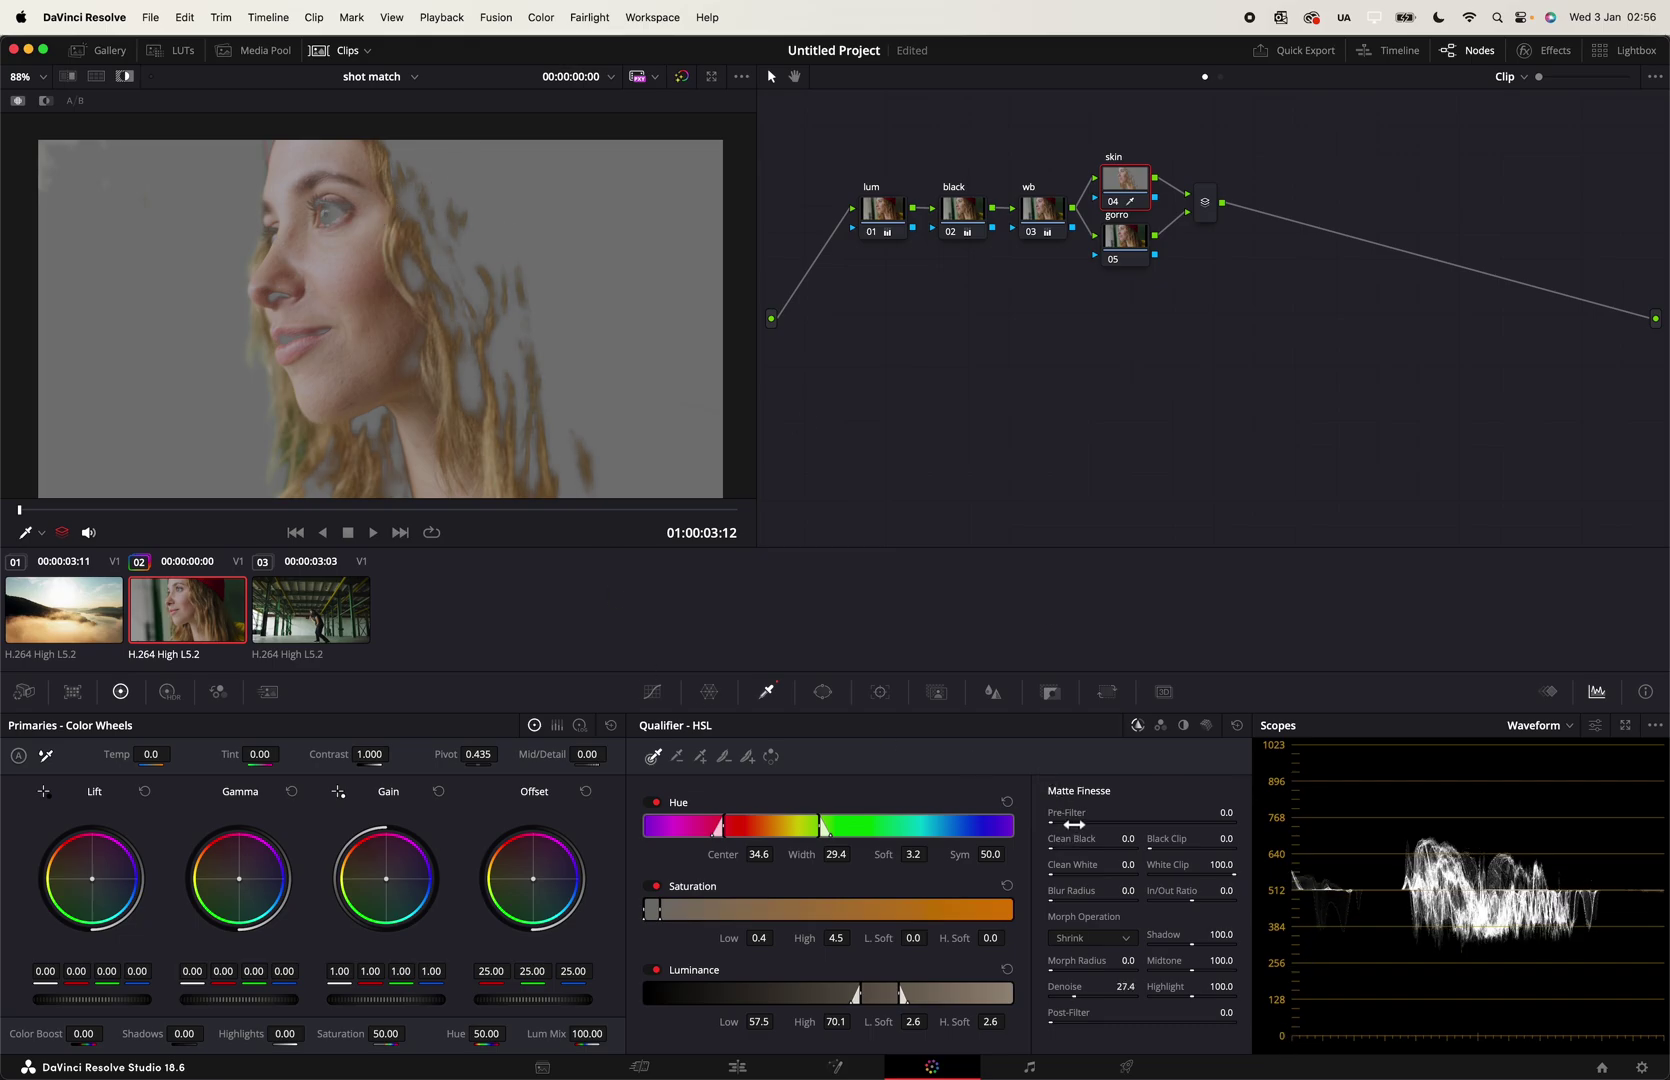
mouse_move(1222, 812)
left_mouse_down()
mouse_move(1250, 812)
mouse_move(1212, 812)
left_mouse_up()
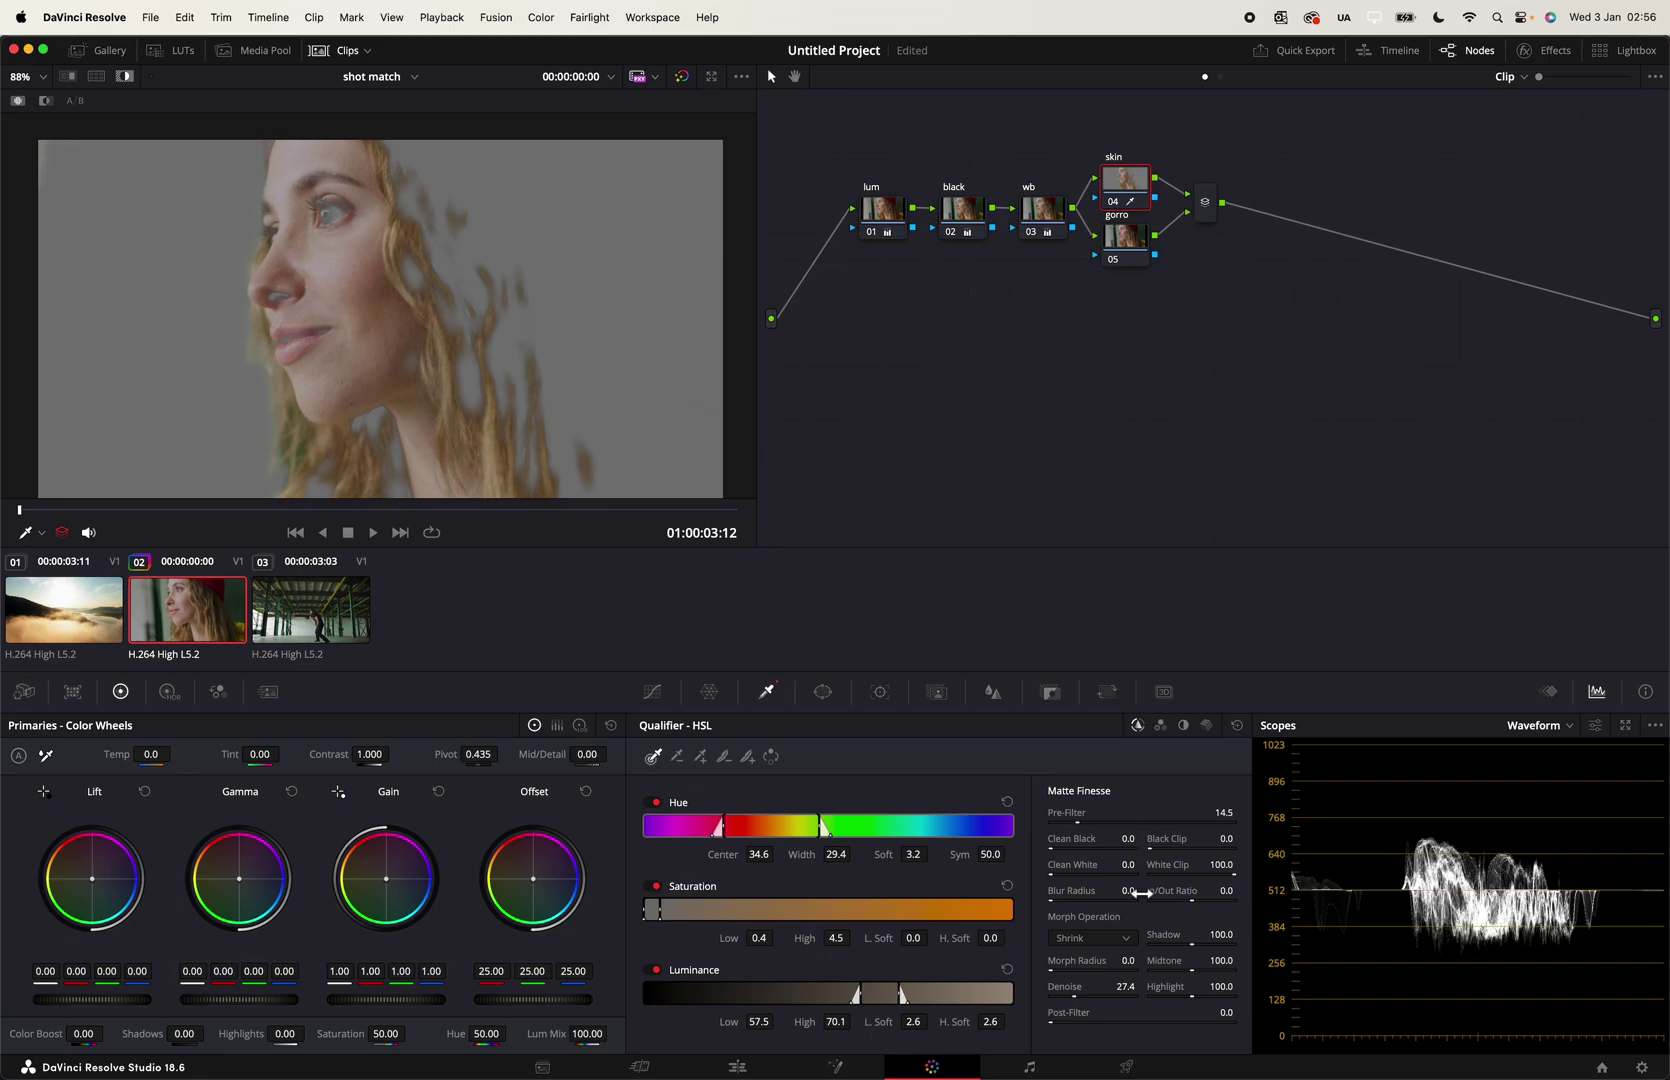
mouse_move(1076, 1021)
left_mouse_down()
mouse_move(1106, 1021)
mouse_move(1065, 1022)
left_mouse_up()
scroll(369, 287, "up", 1)
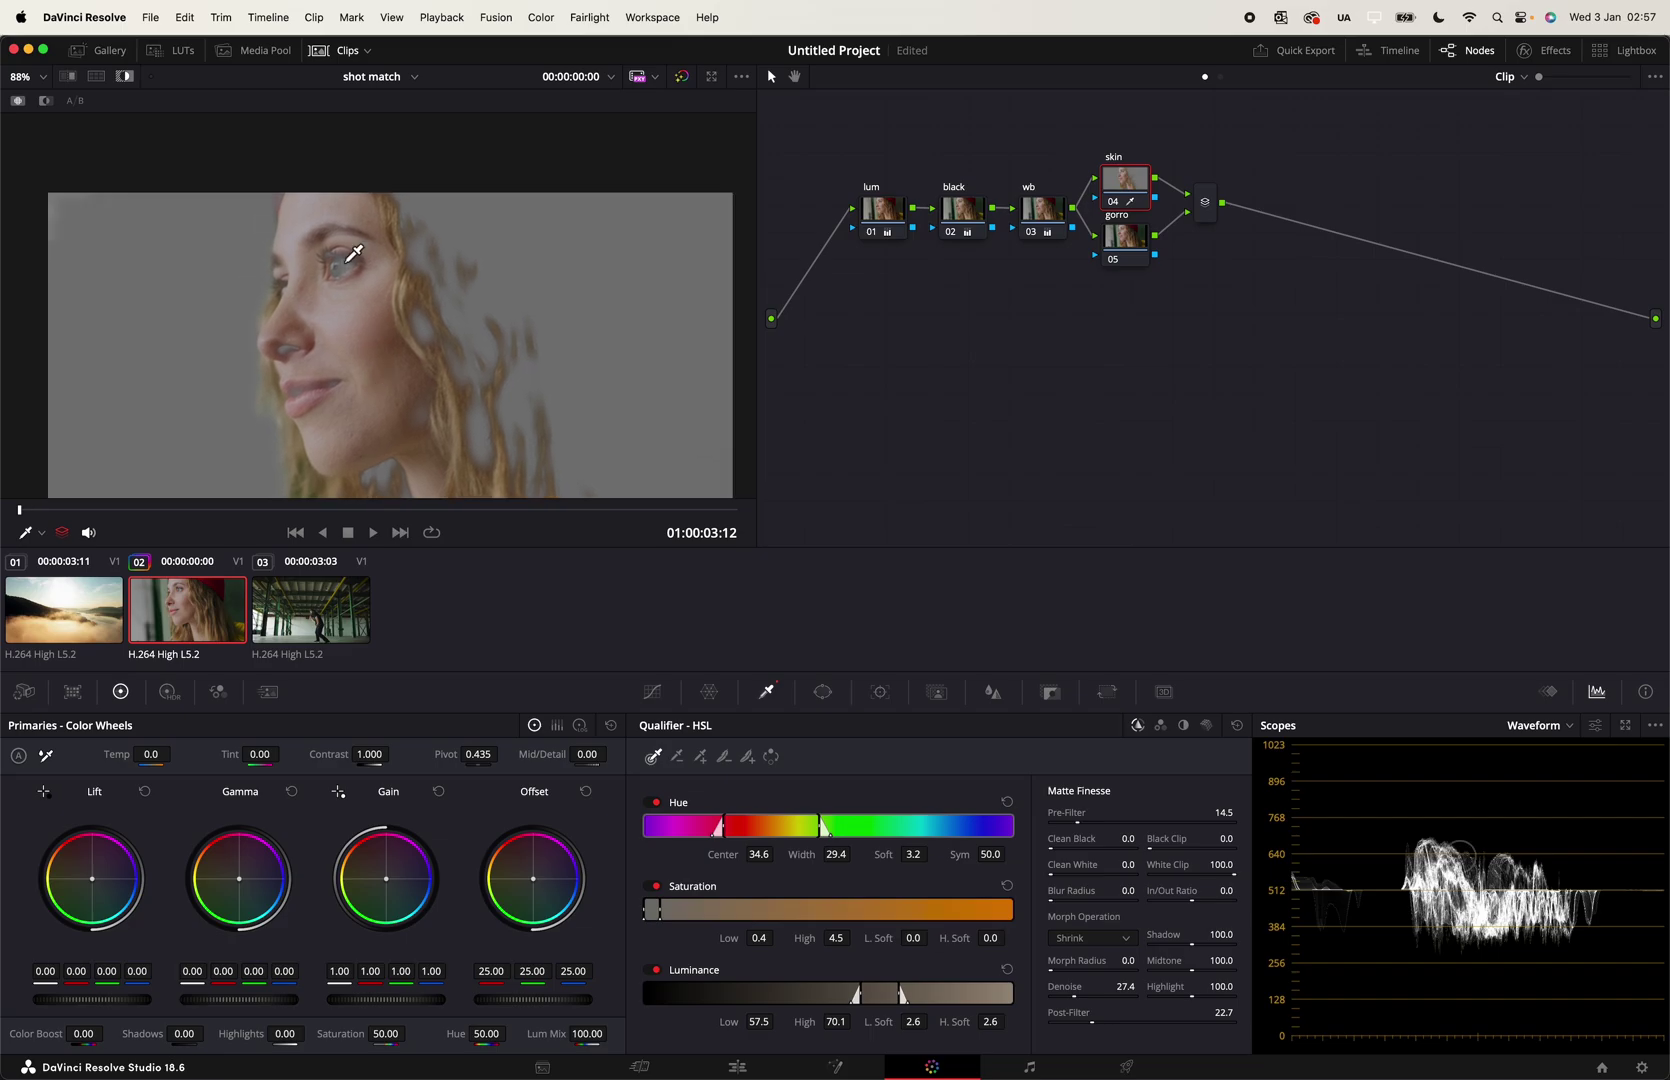
scroll(421, 343, "down", 3)
key("shift+h")
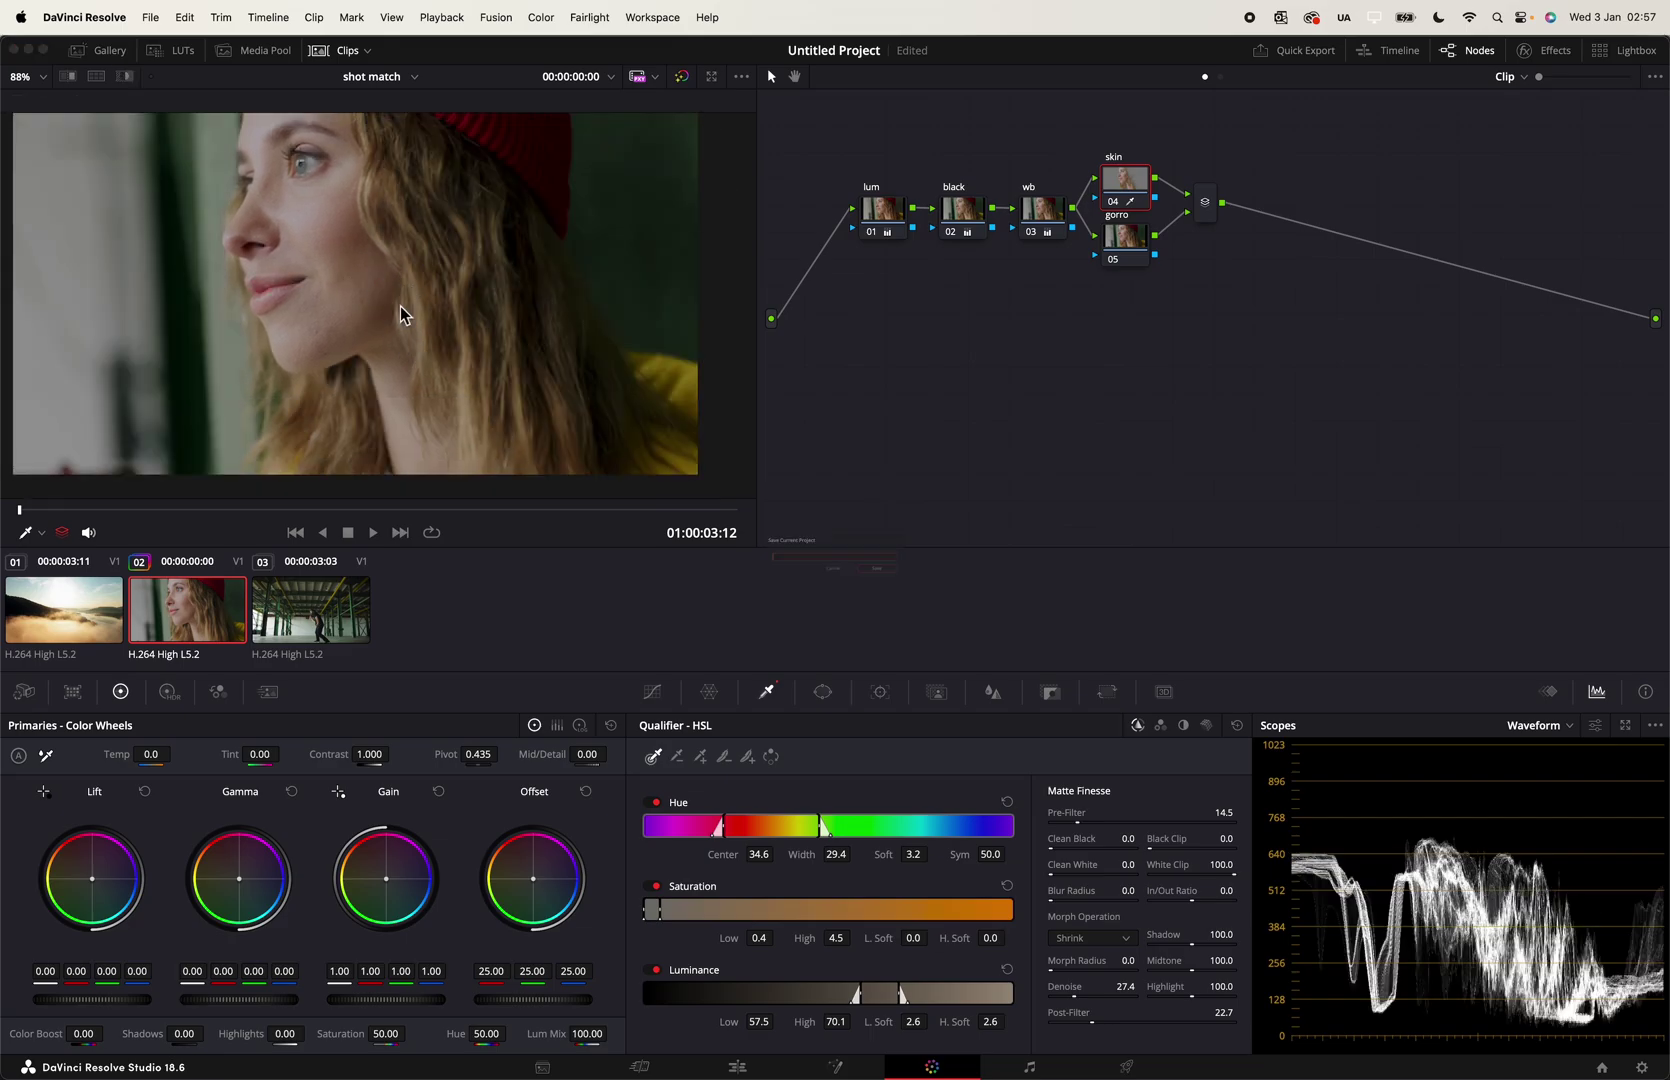
Step: Start saving the project but cancel it, and reopen the scopes in a separate window
key("super+s")
left_click(854, 589)
left_click(1625, 726)
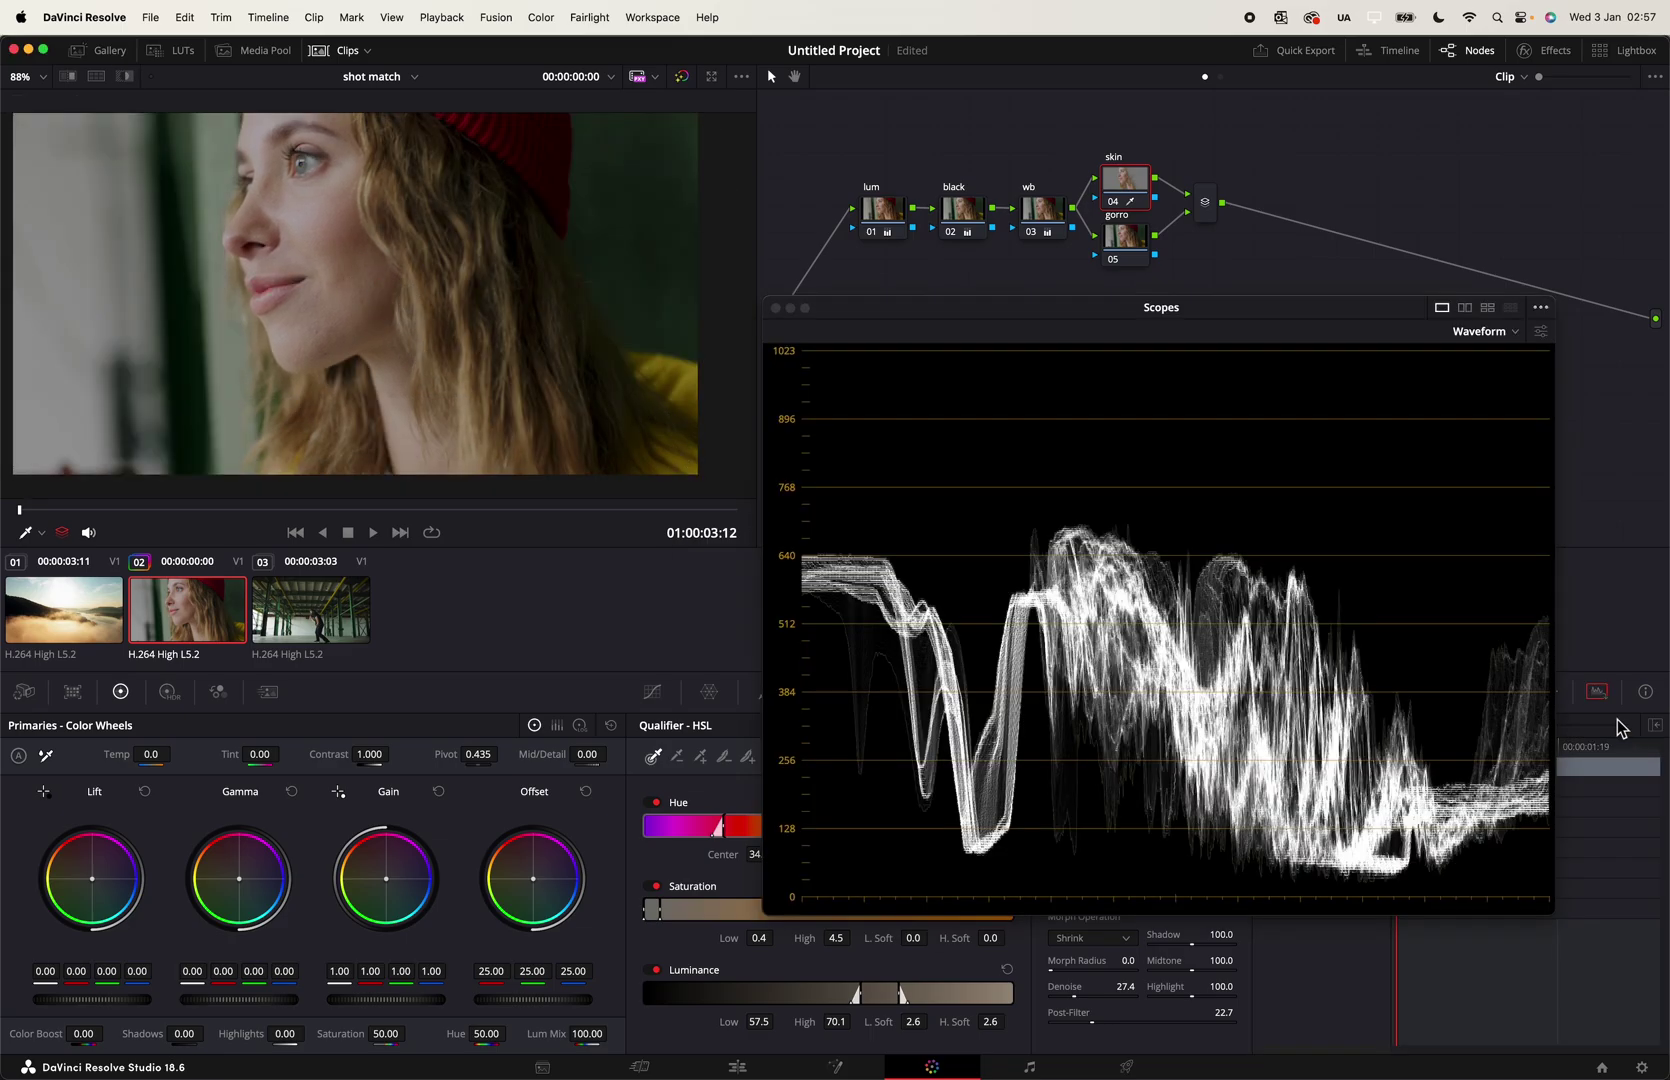
Step: Switch the scopes to the vectorscope, highlight the keyed skin and try a Hue of 54.00 on the skin node
left_click(1513, 333)
left_click(1500, 393)
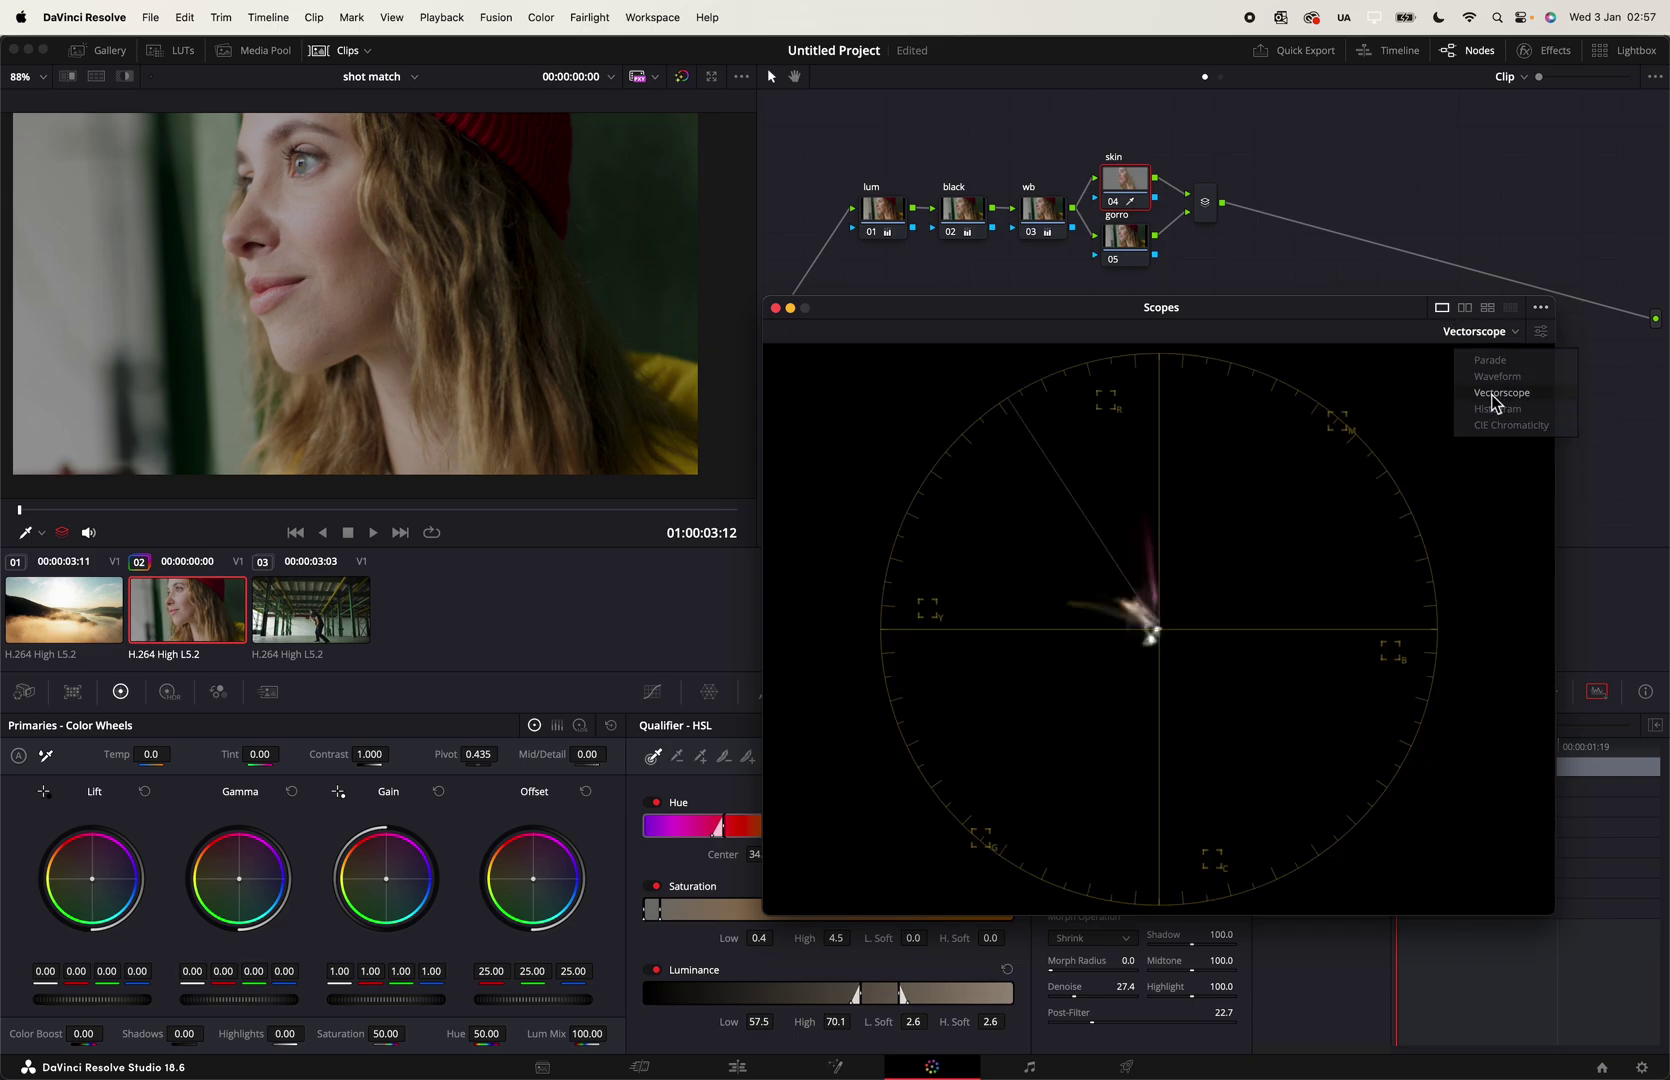
key("shift+h")
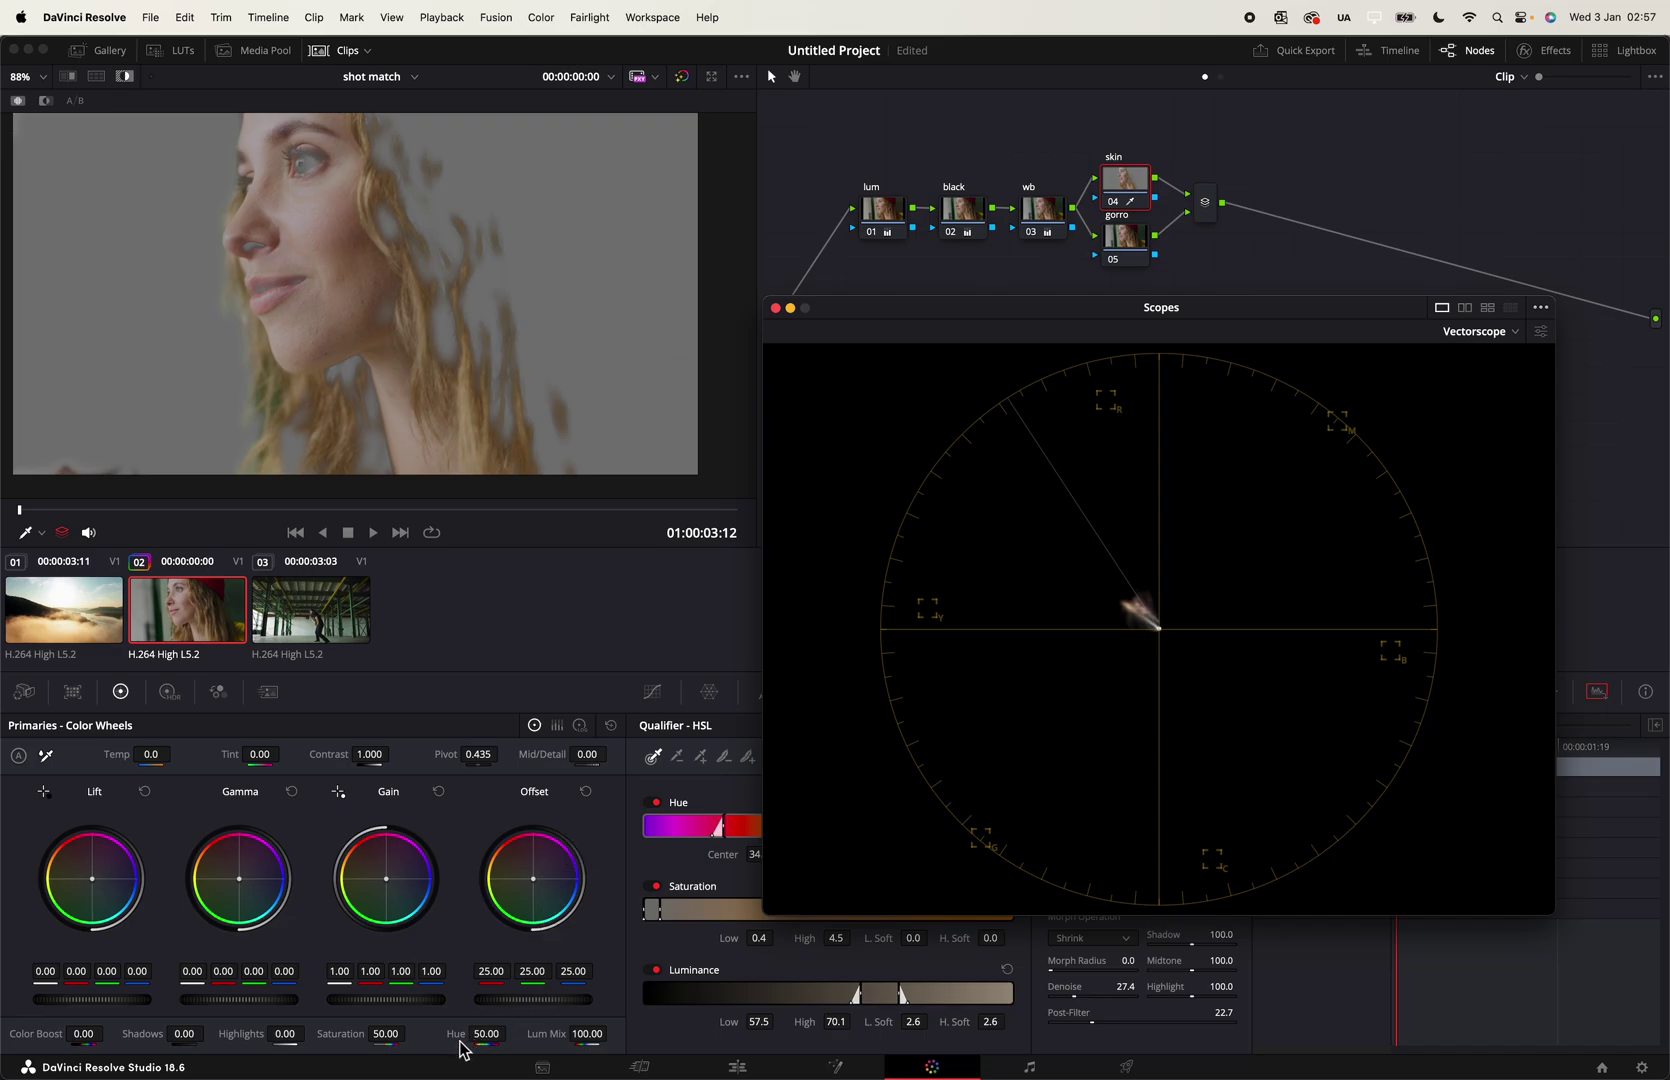
left_click_drag(485, 1036, 511, 1033)
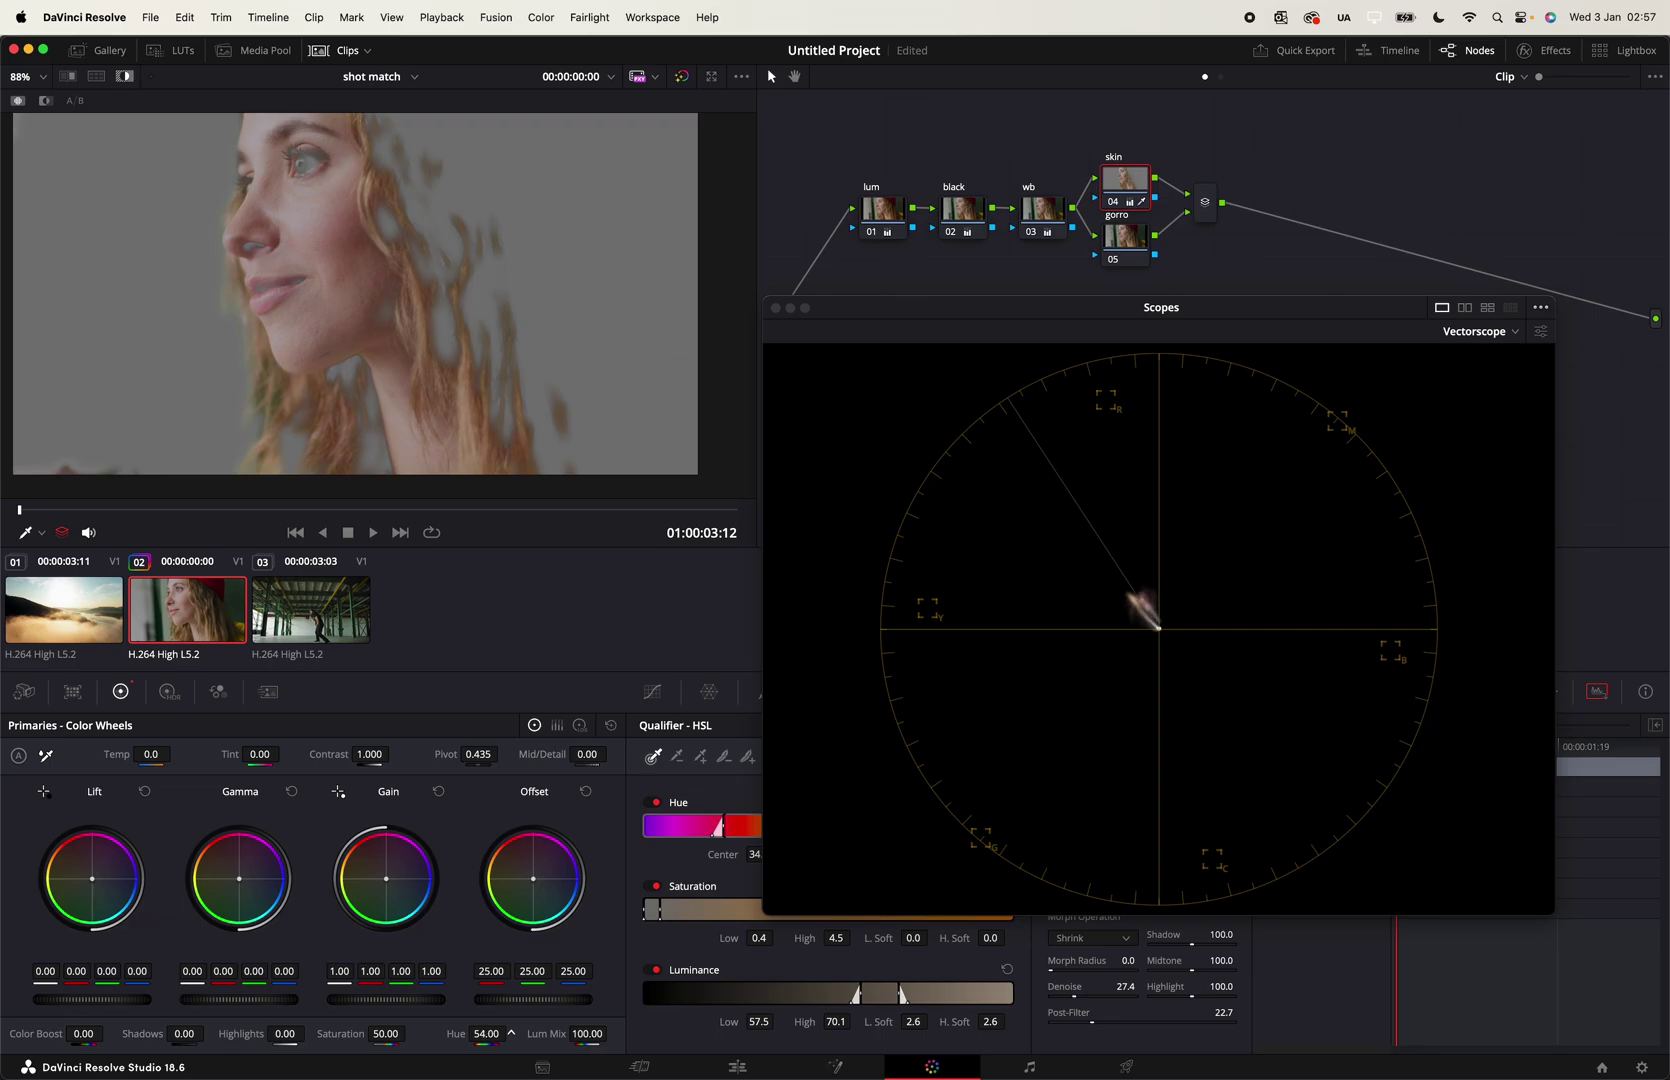
Step: Warm the skin node's Offset to 26.61, 23.66 and 24.06, turn off the highlight view and cancel saving the project
scroll(511, 1034, "down", 6)
left_click_drag(533, 878, 534, 871)
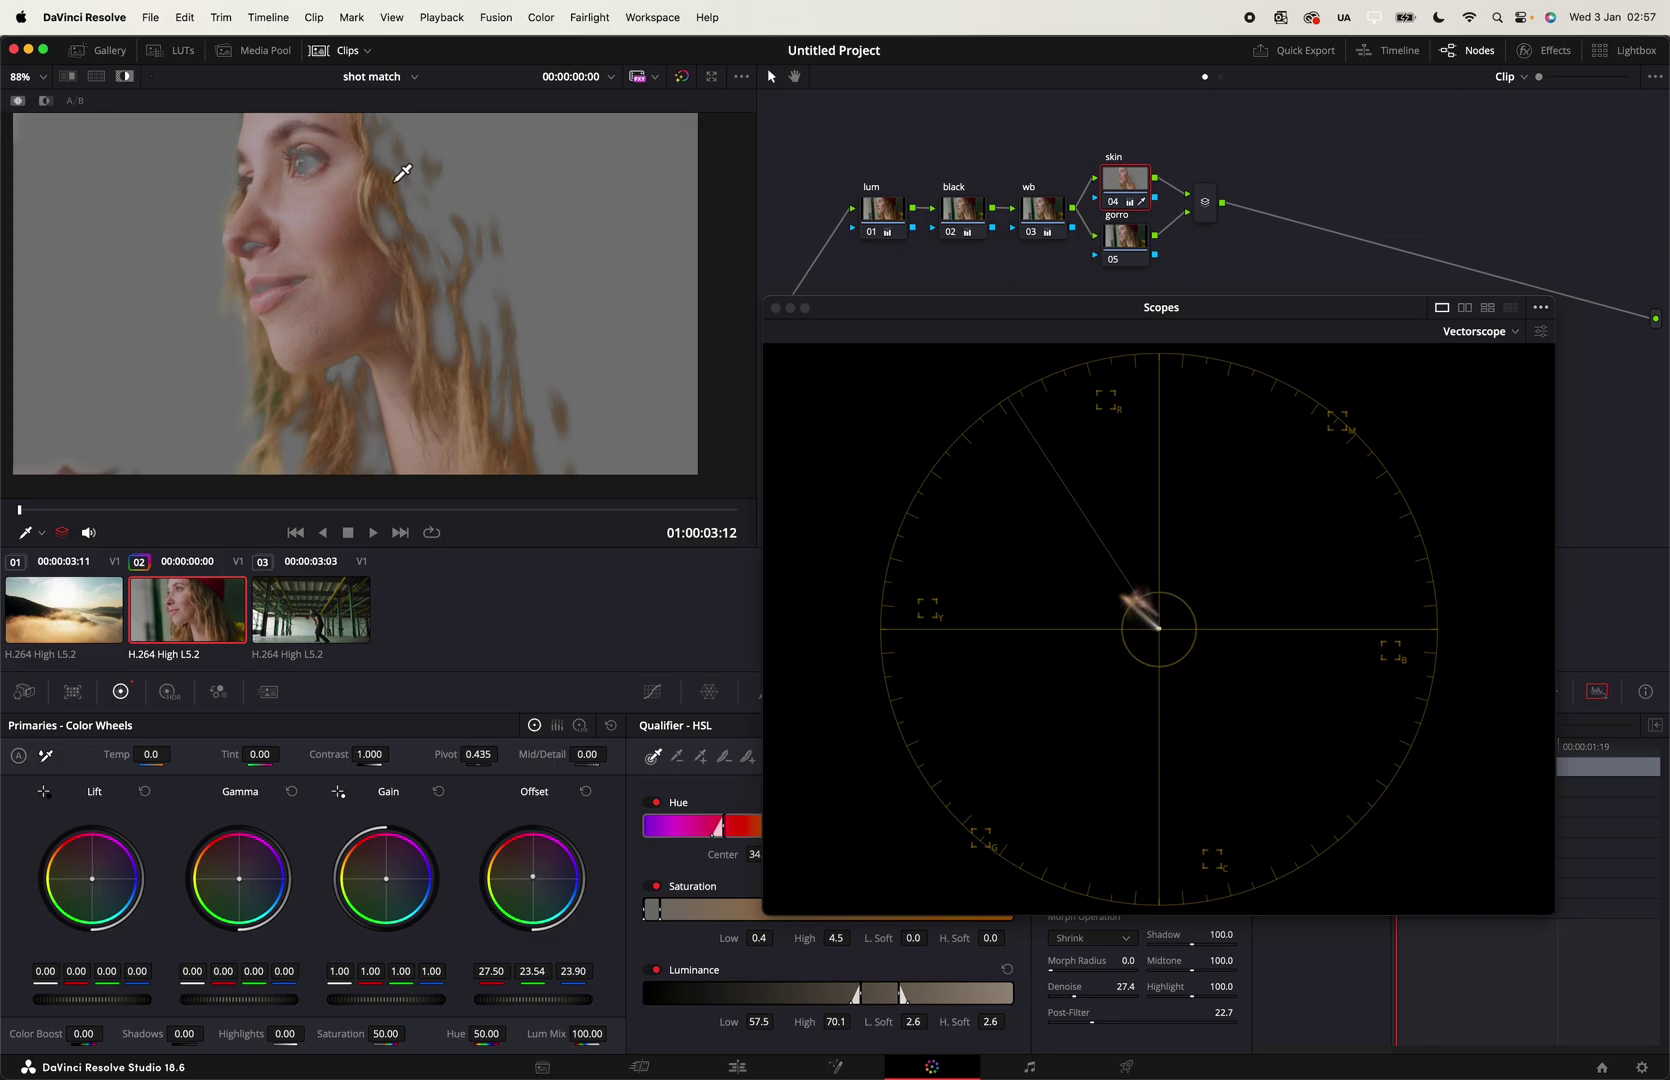
key("shift+h")
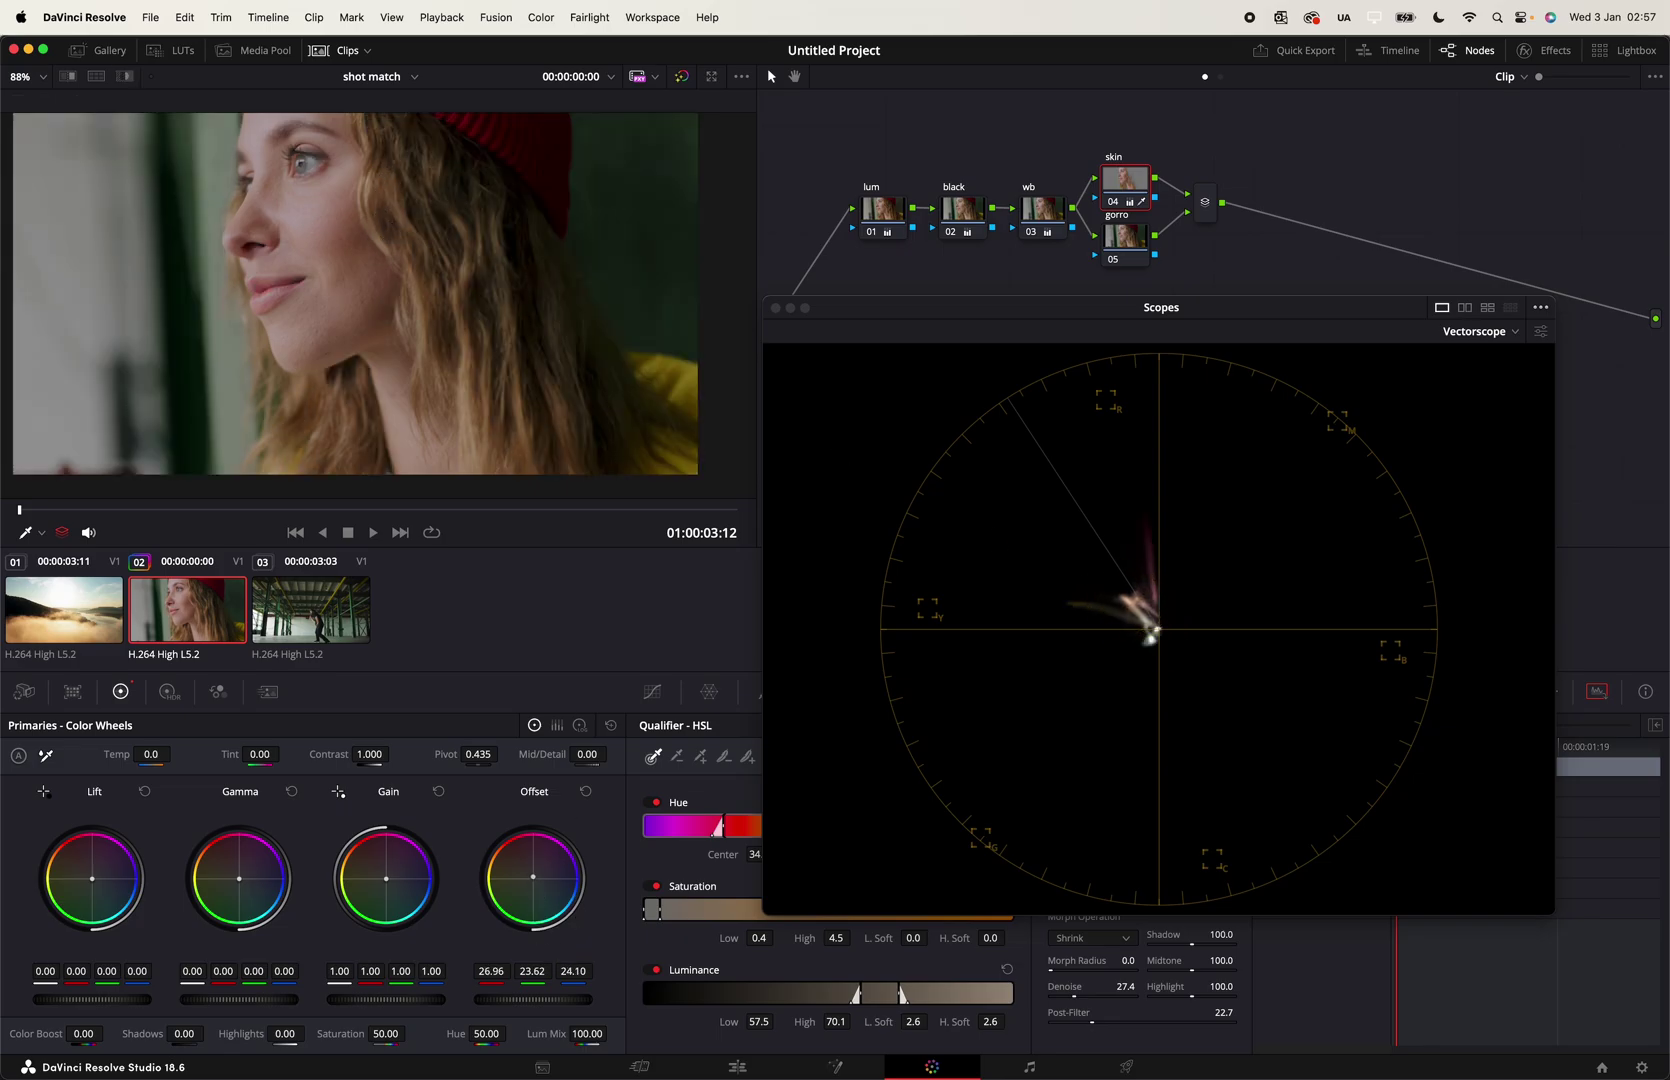
left_click_drag(533, 877, 529, 880)
key("super+s")
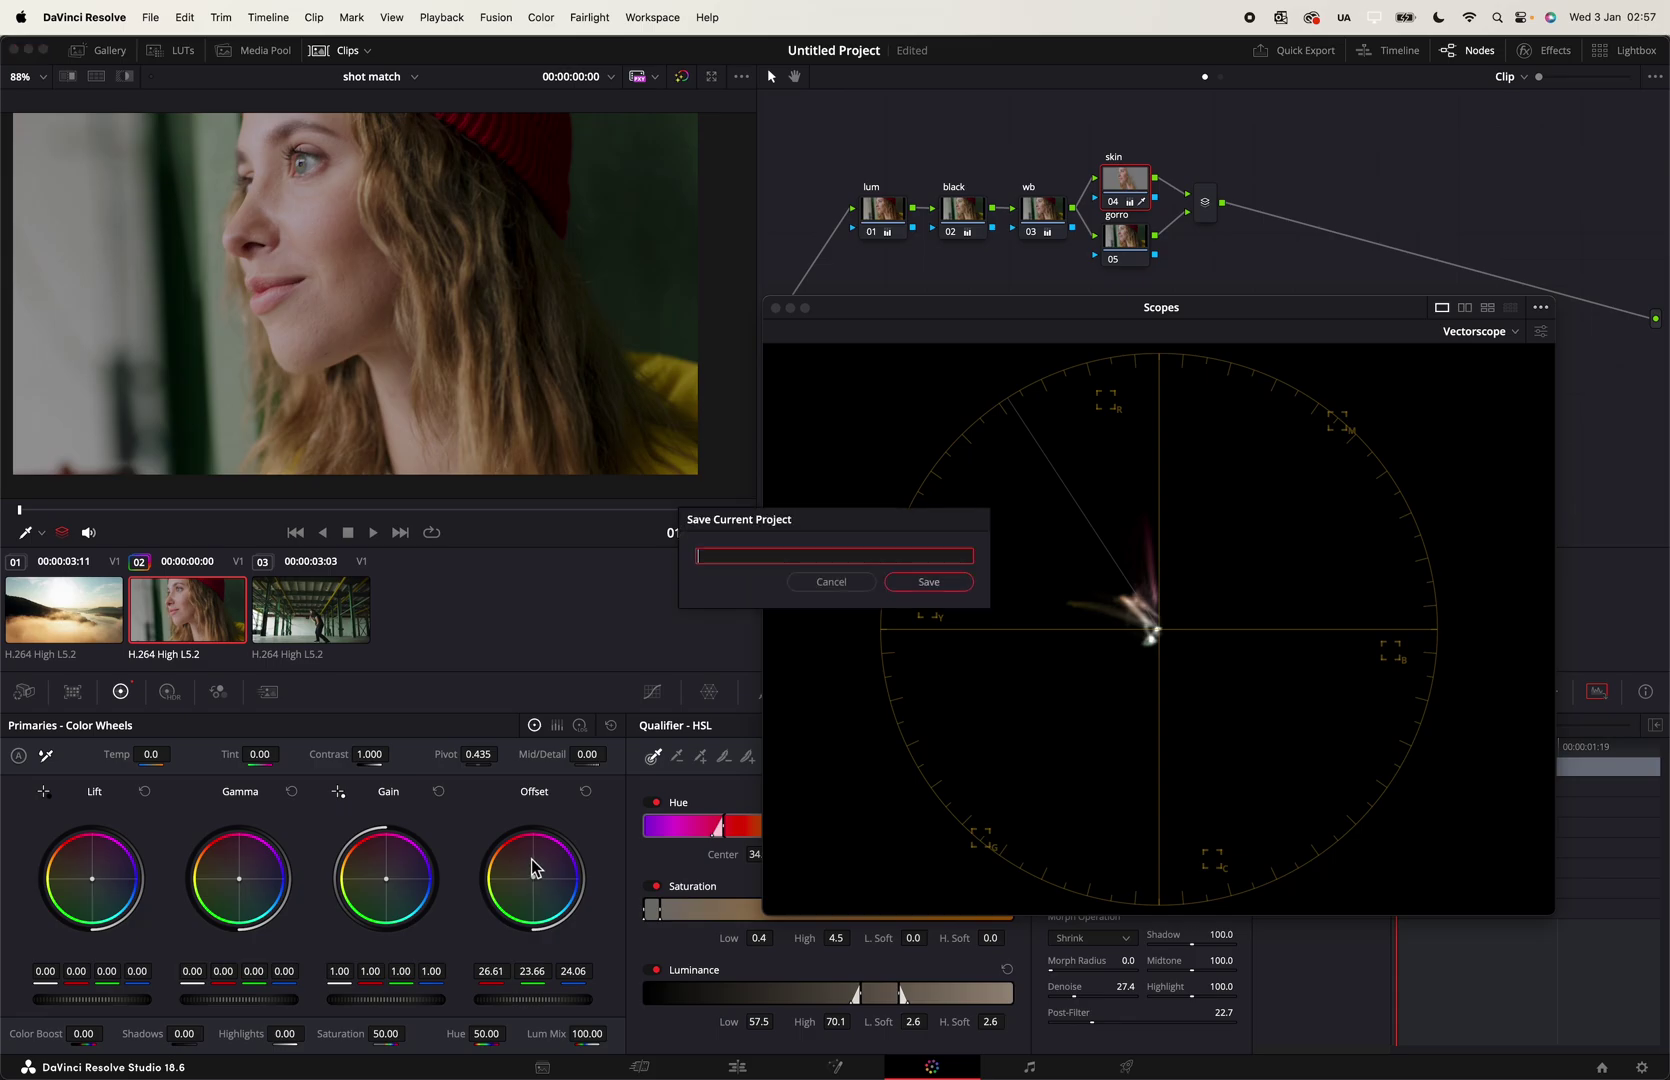
key("Escape")
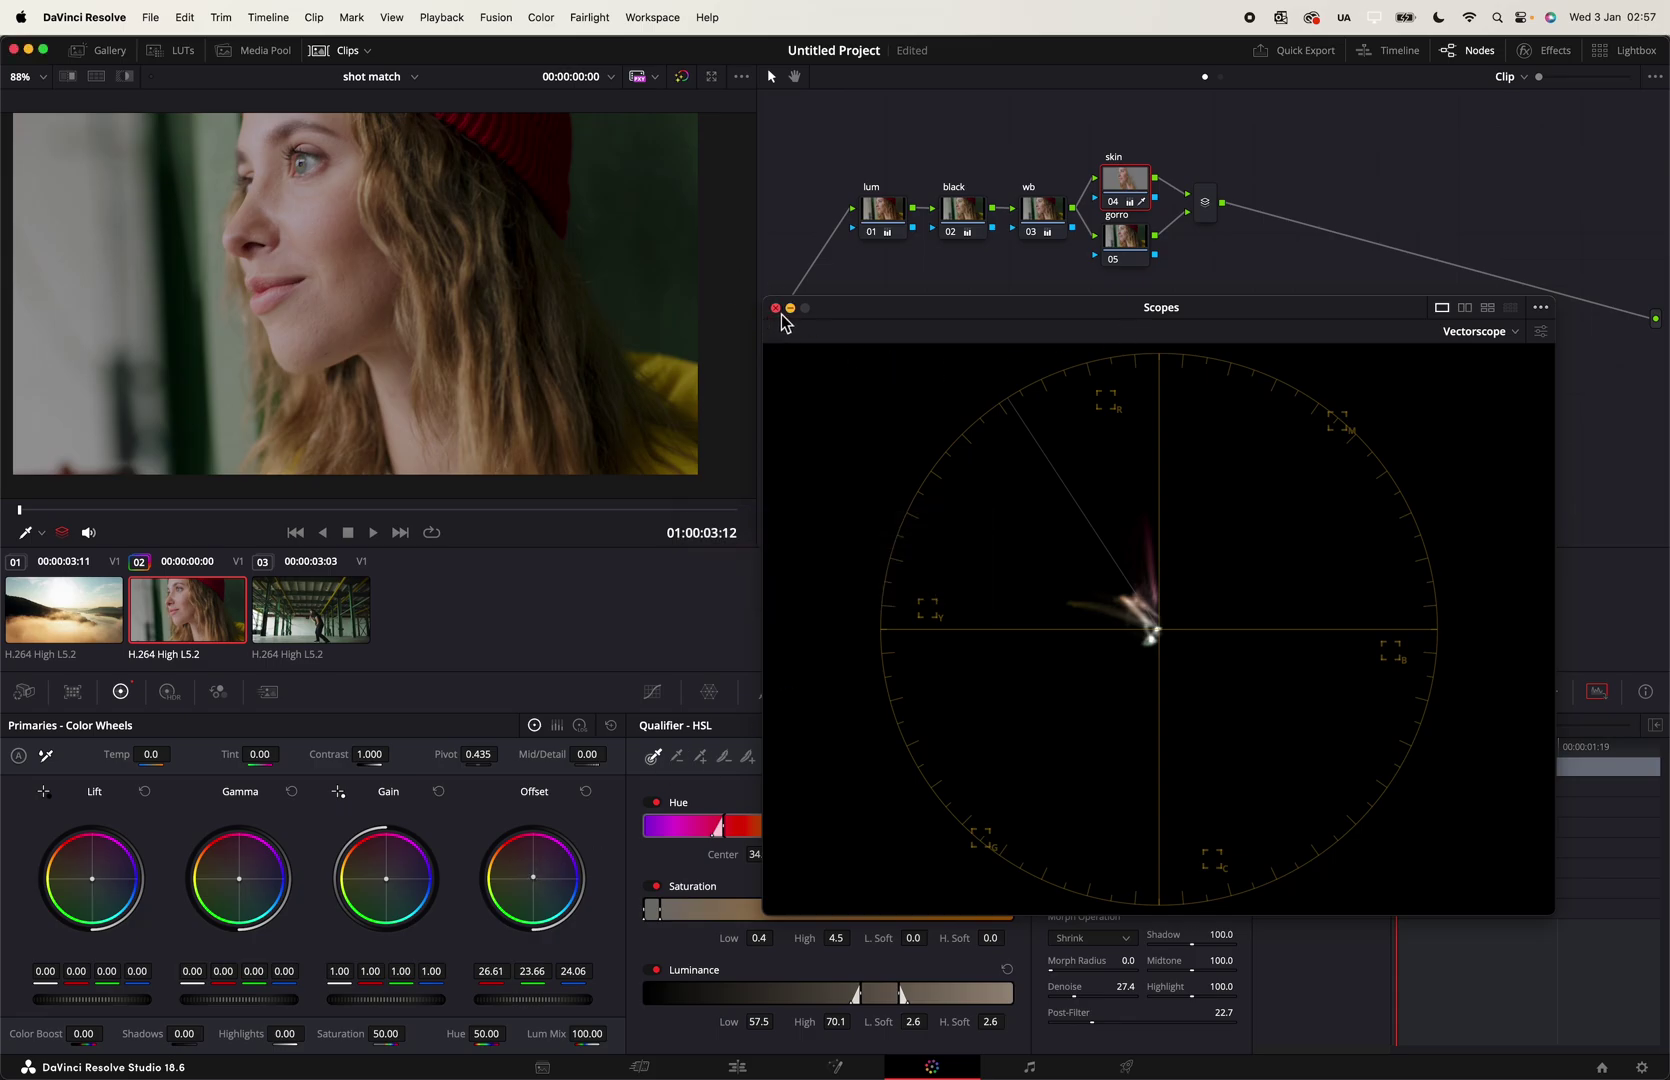
Step: Close the separate scopes window, set the skin node's Mid/Detail to 63.00 and toggle the node to compare before and after
left_click(776, 308)
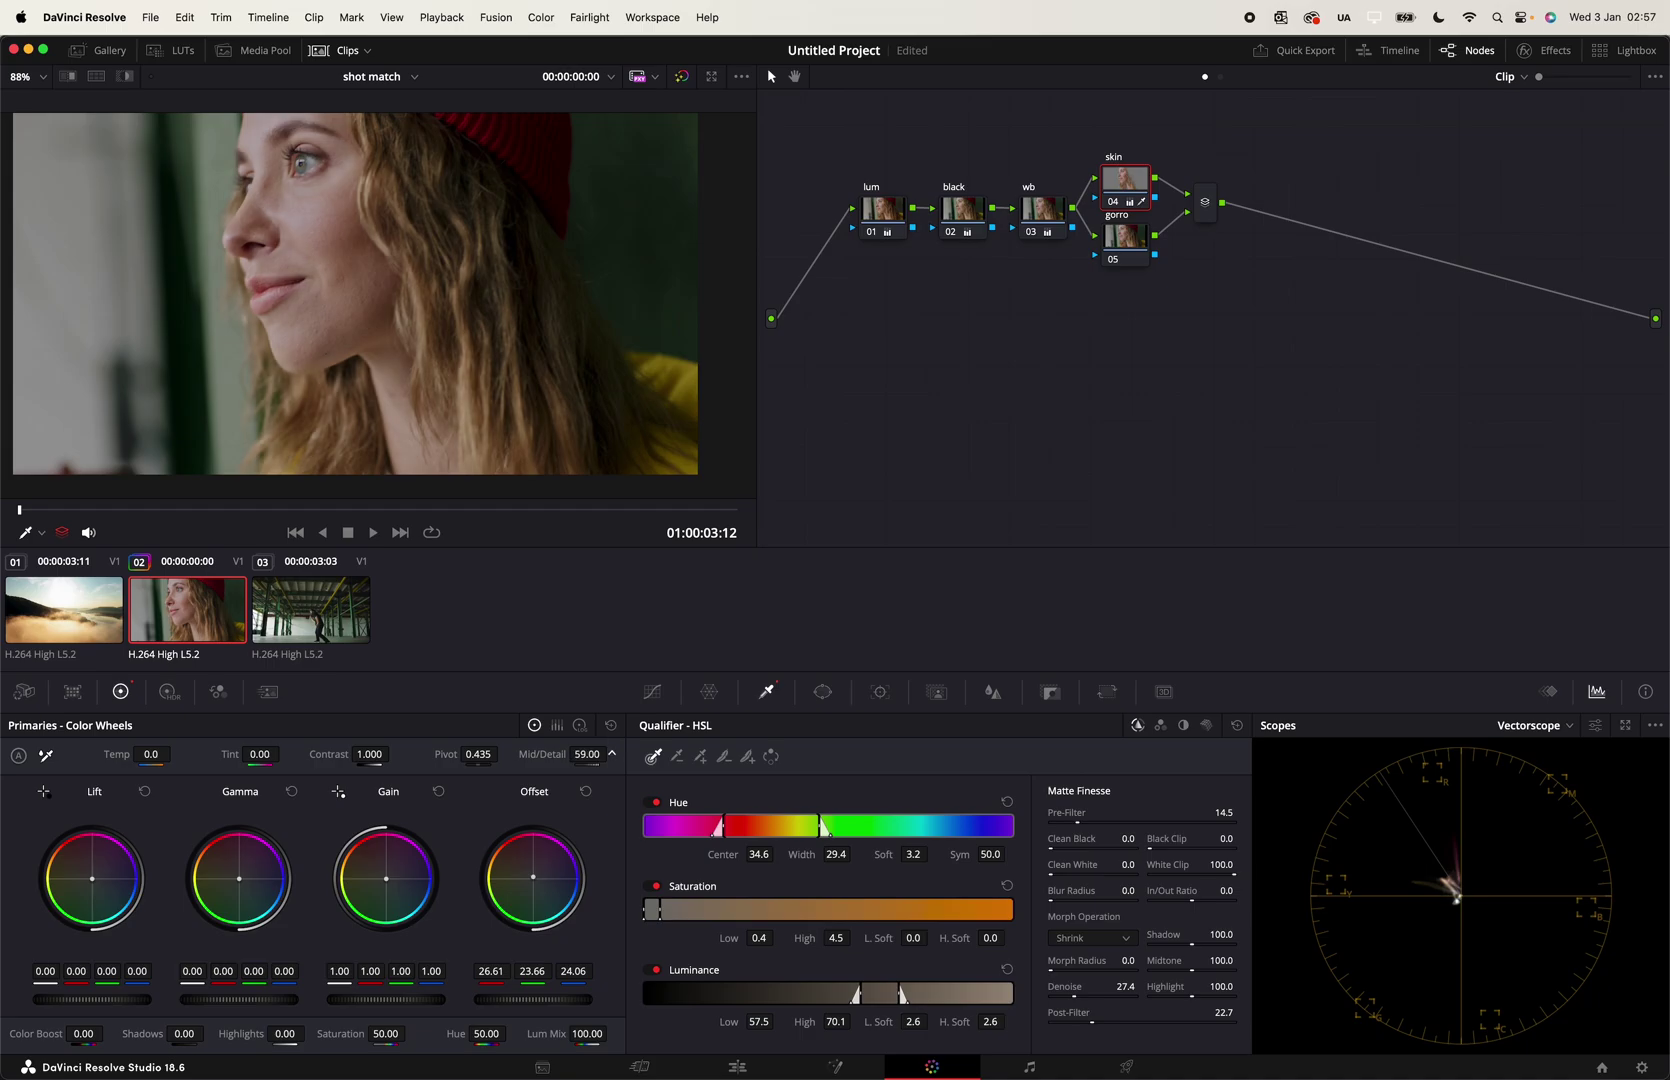
key("super+d")
key("super+d")
key("super+d")
key("super+d")
Step: On the gorro node, sample the red hat with the HSL qualifier and highlight the keyed area
left_click(1135, 240)
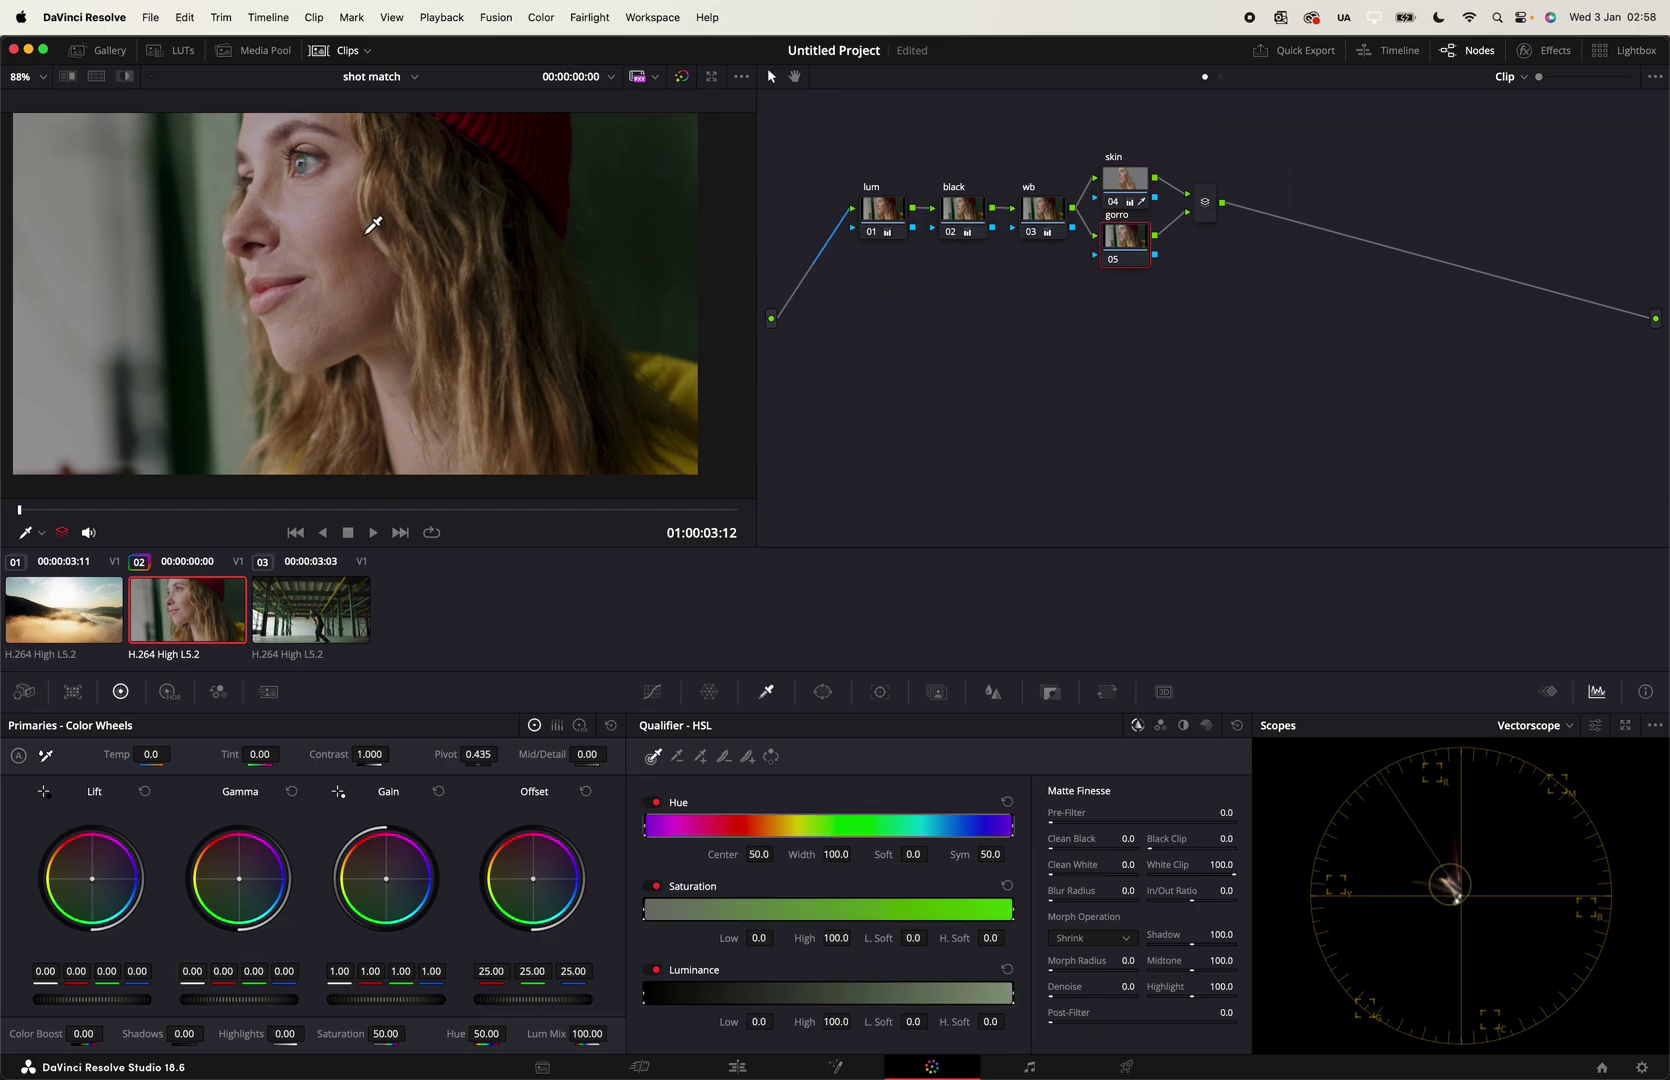
left_click(1625, 725)
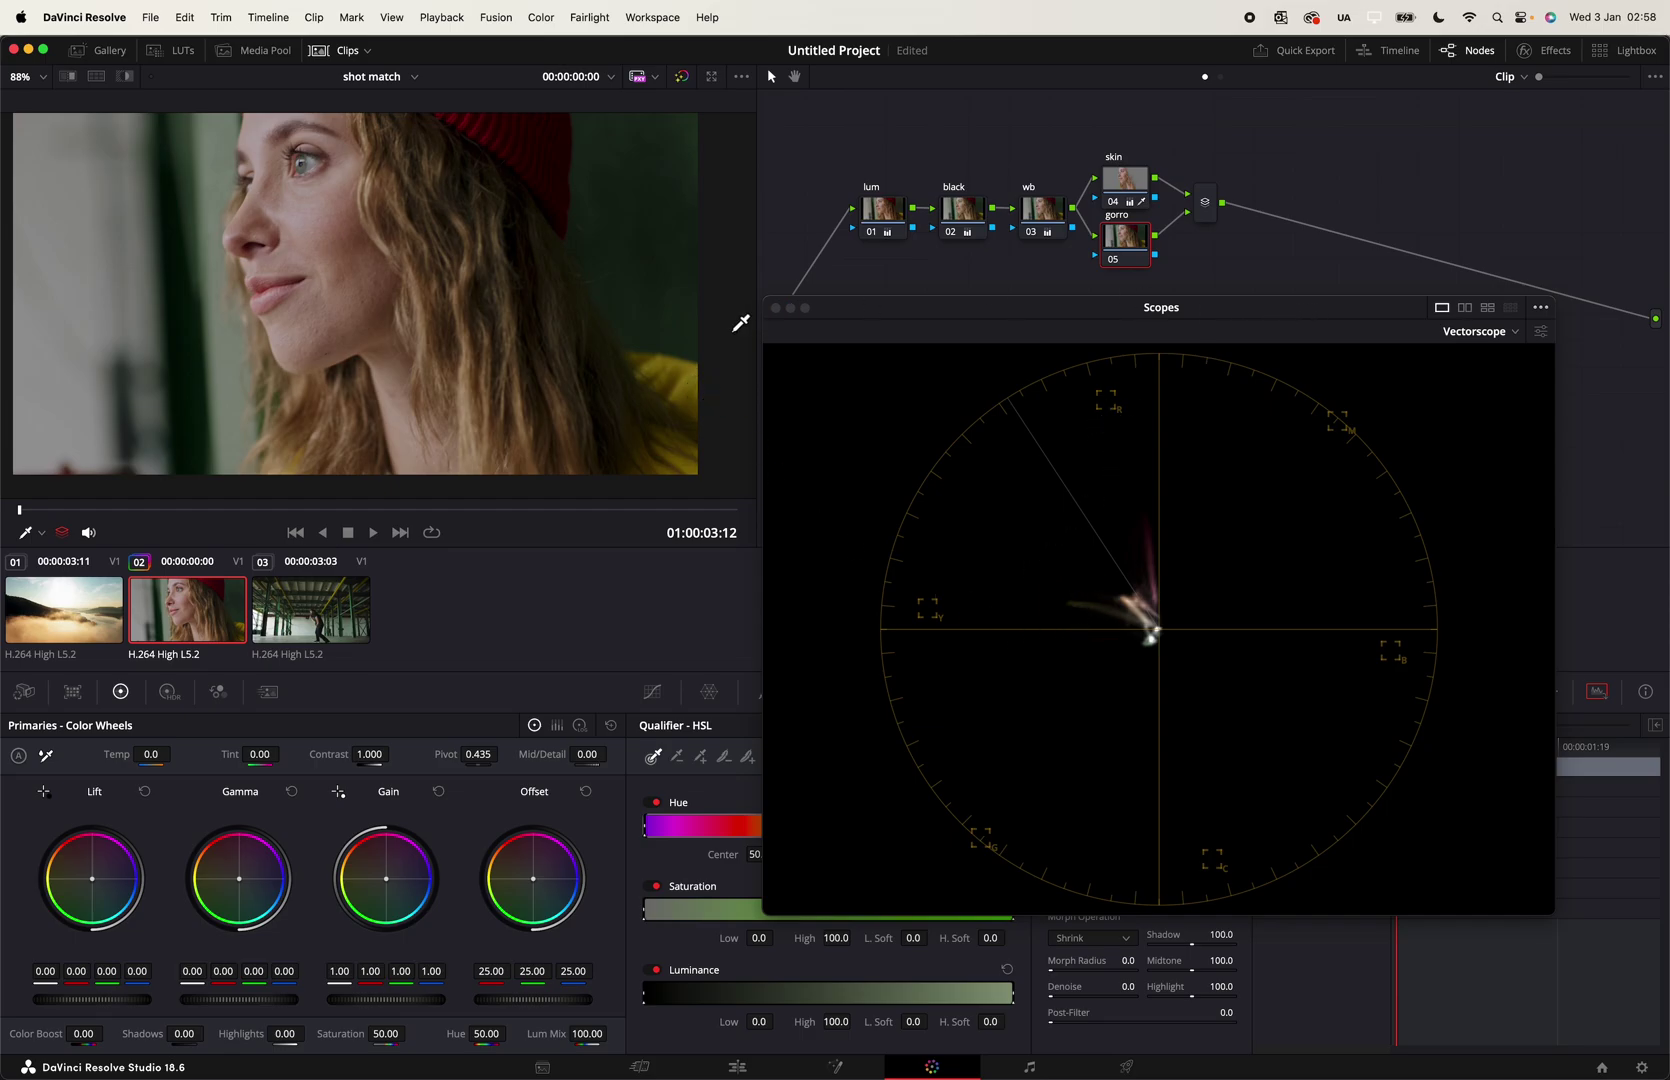
left_click(776, 309)
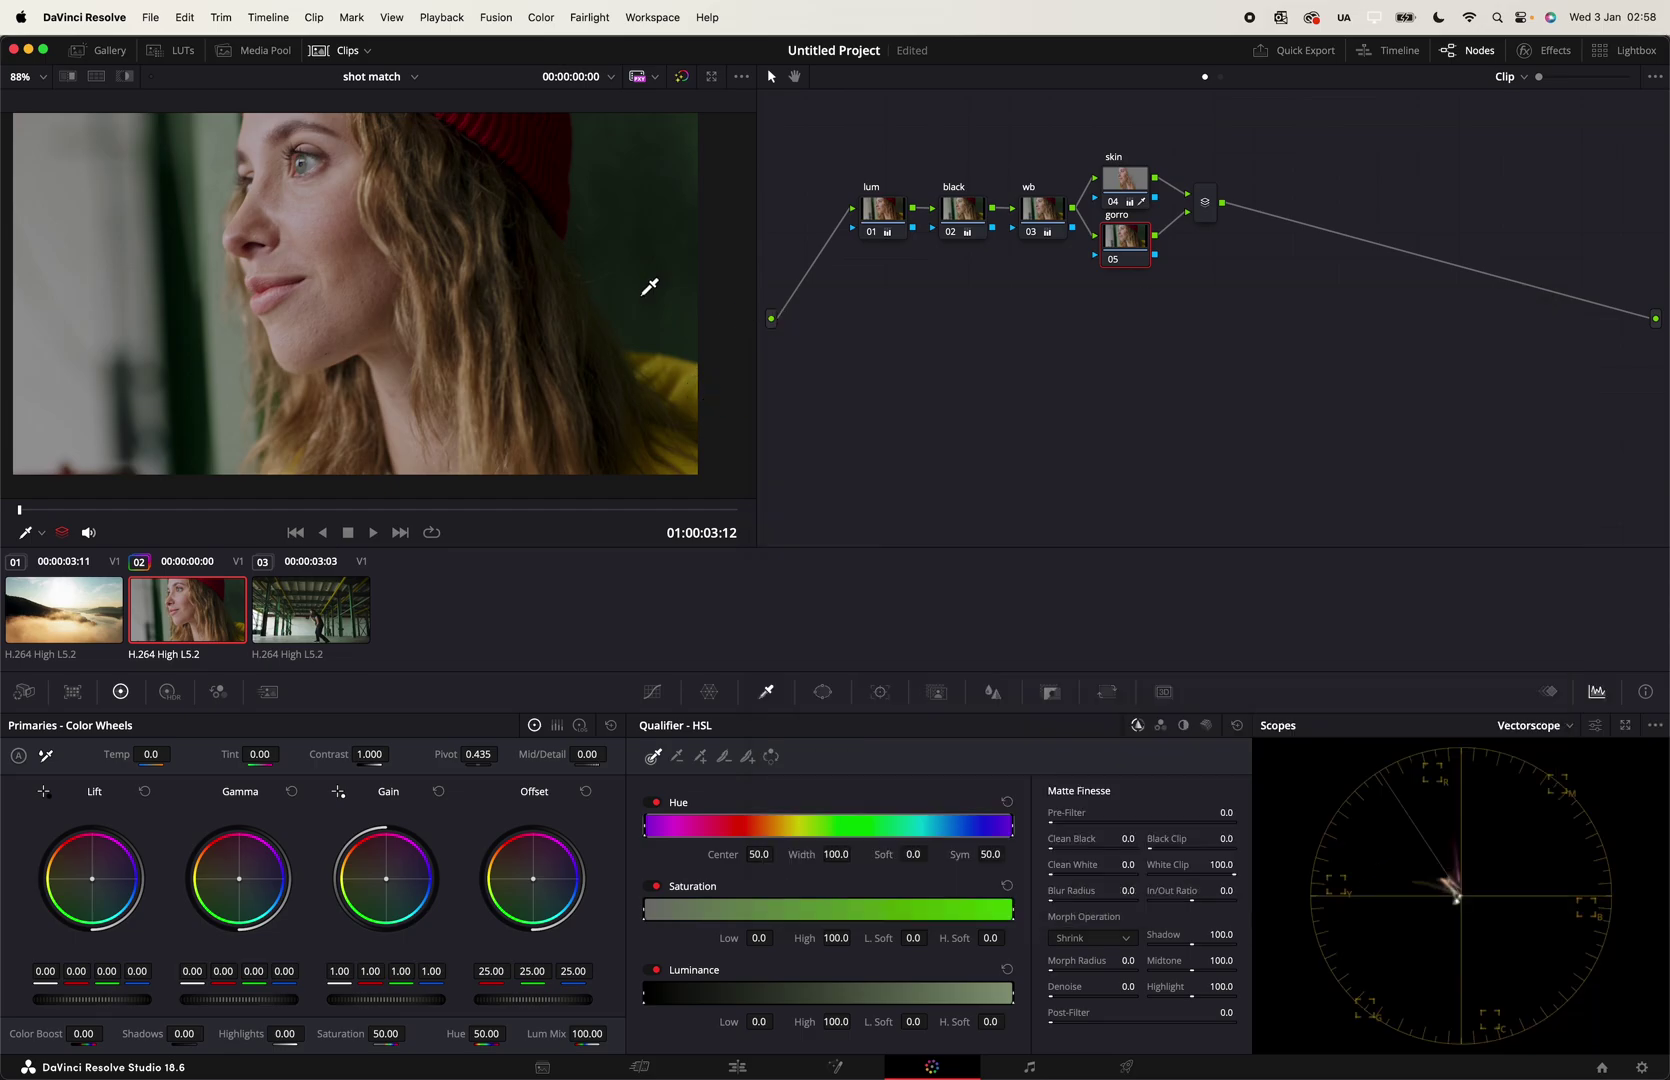
left_click(473, 121)
key("shift+h")
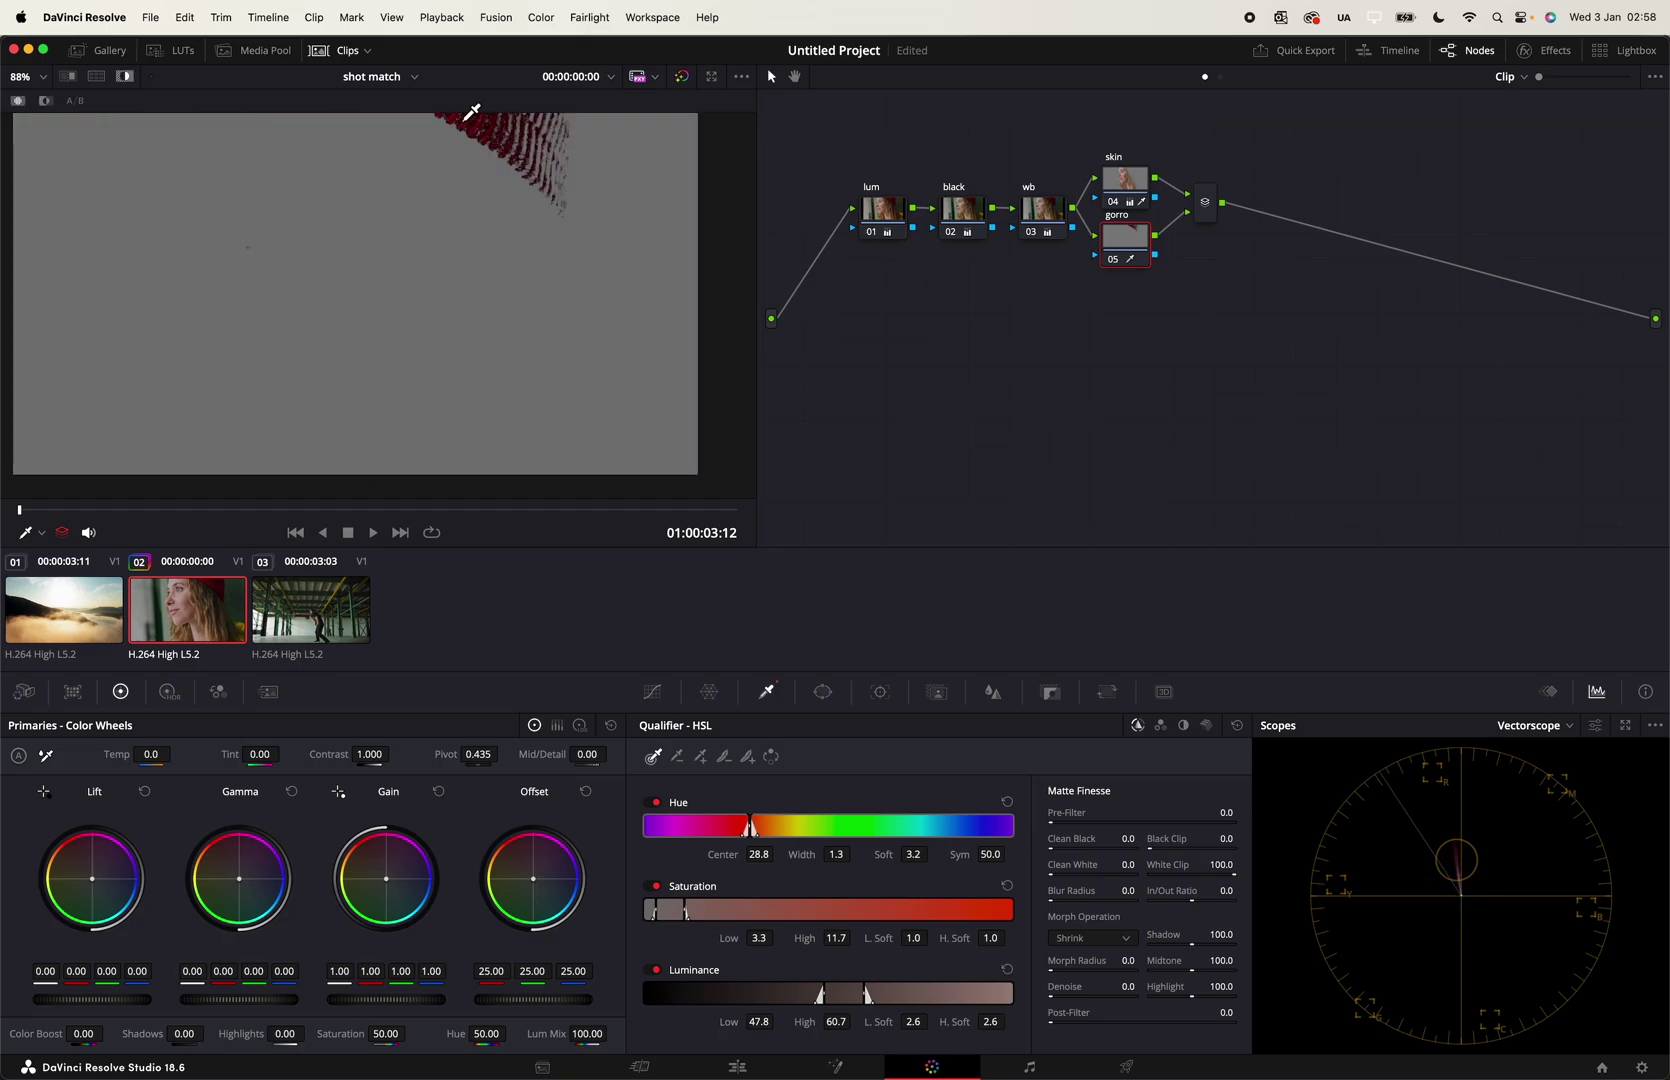
Step: Resample the hat more broadly, set its matte to Denoise 12.8, Pre-Filter 12.4 and Post-Filter 3.1, and turn off the highlight
left_click_drag(481, 121, 593, 185)
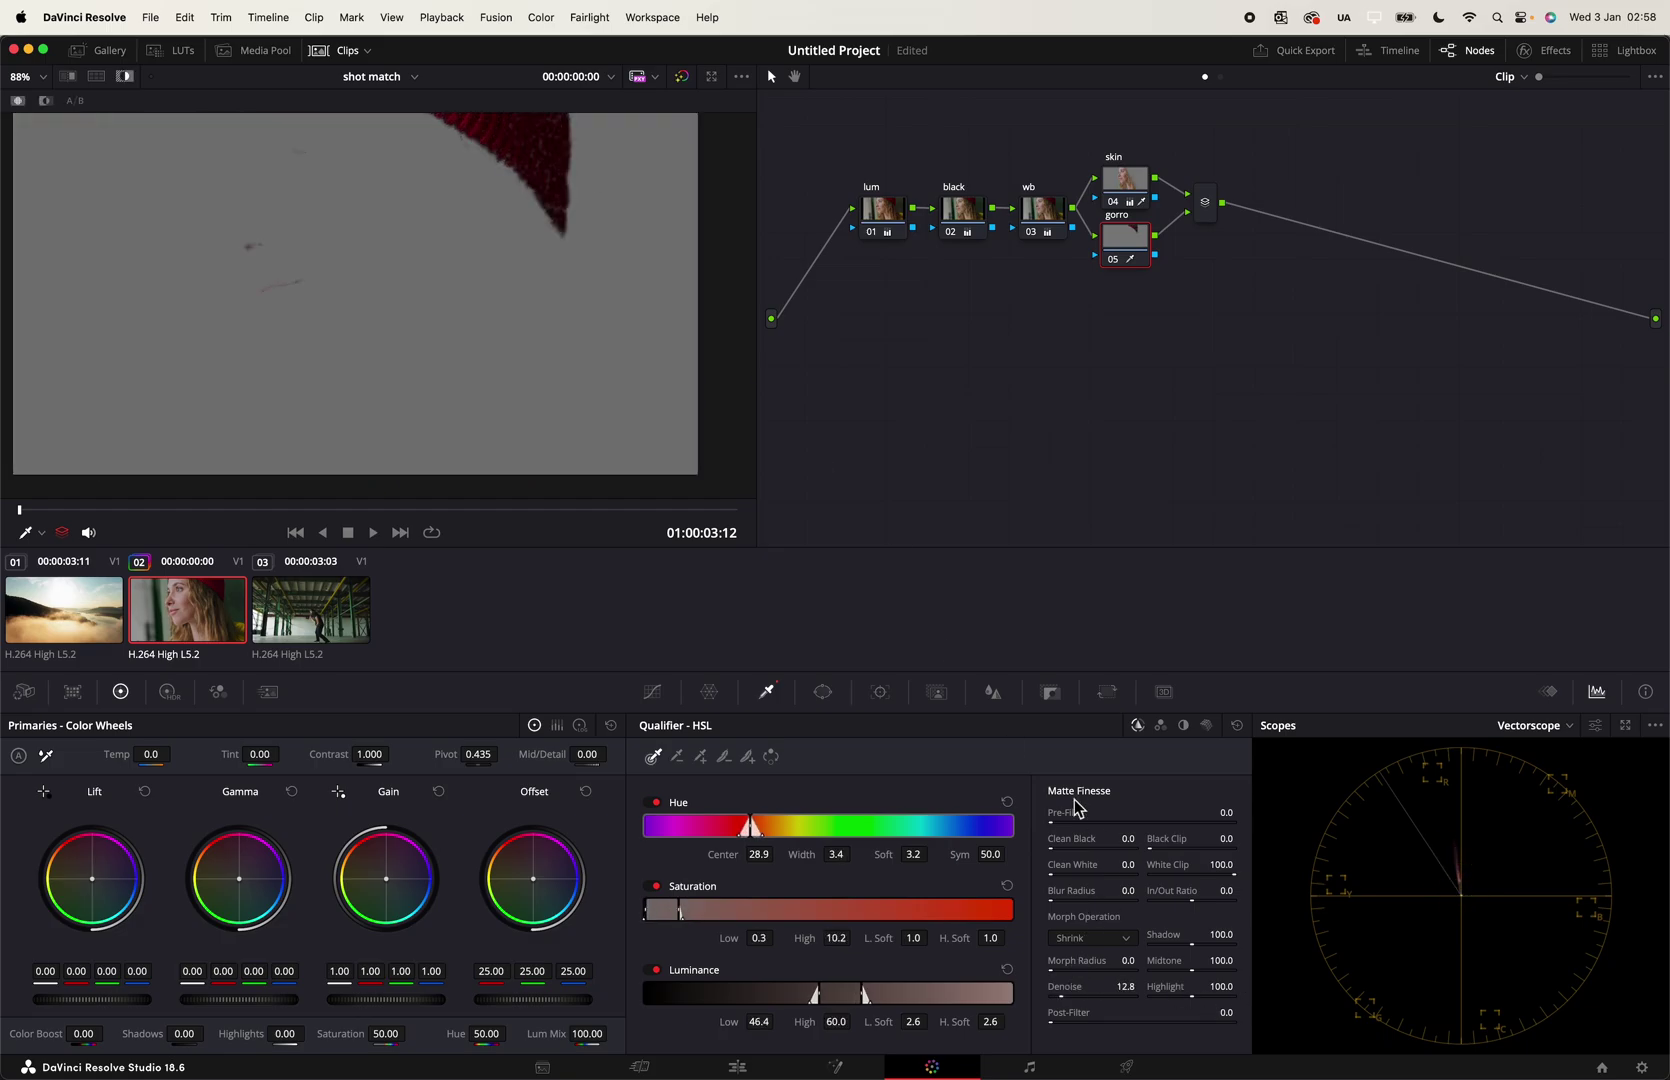
left_click_drag(1076, 808, 1095, 808)
key("shift+h")
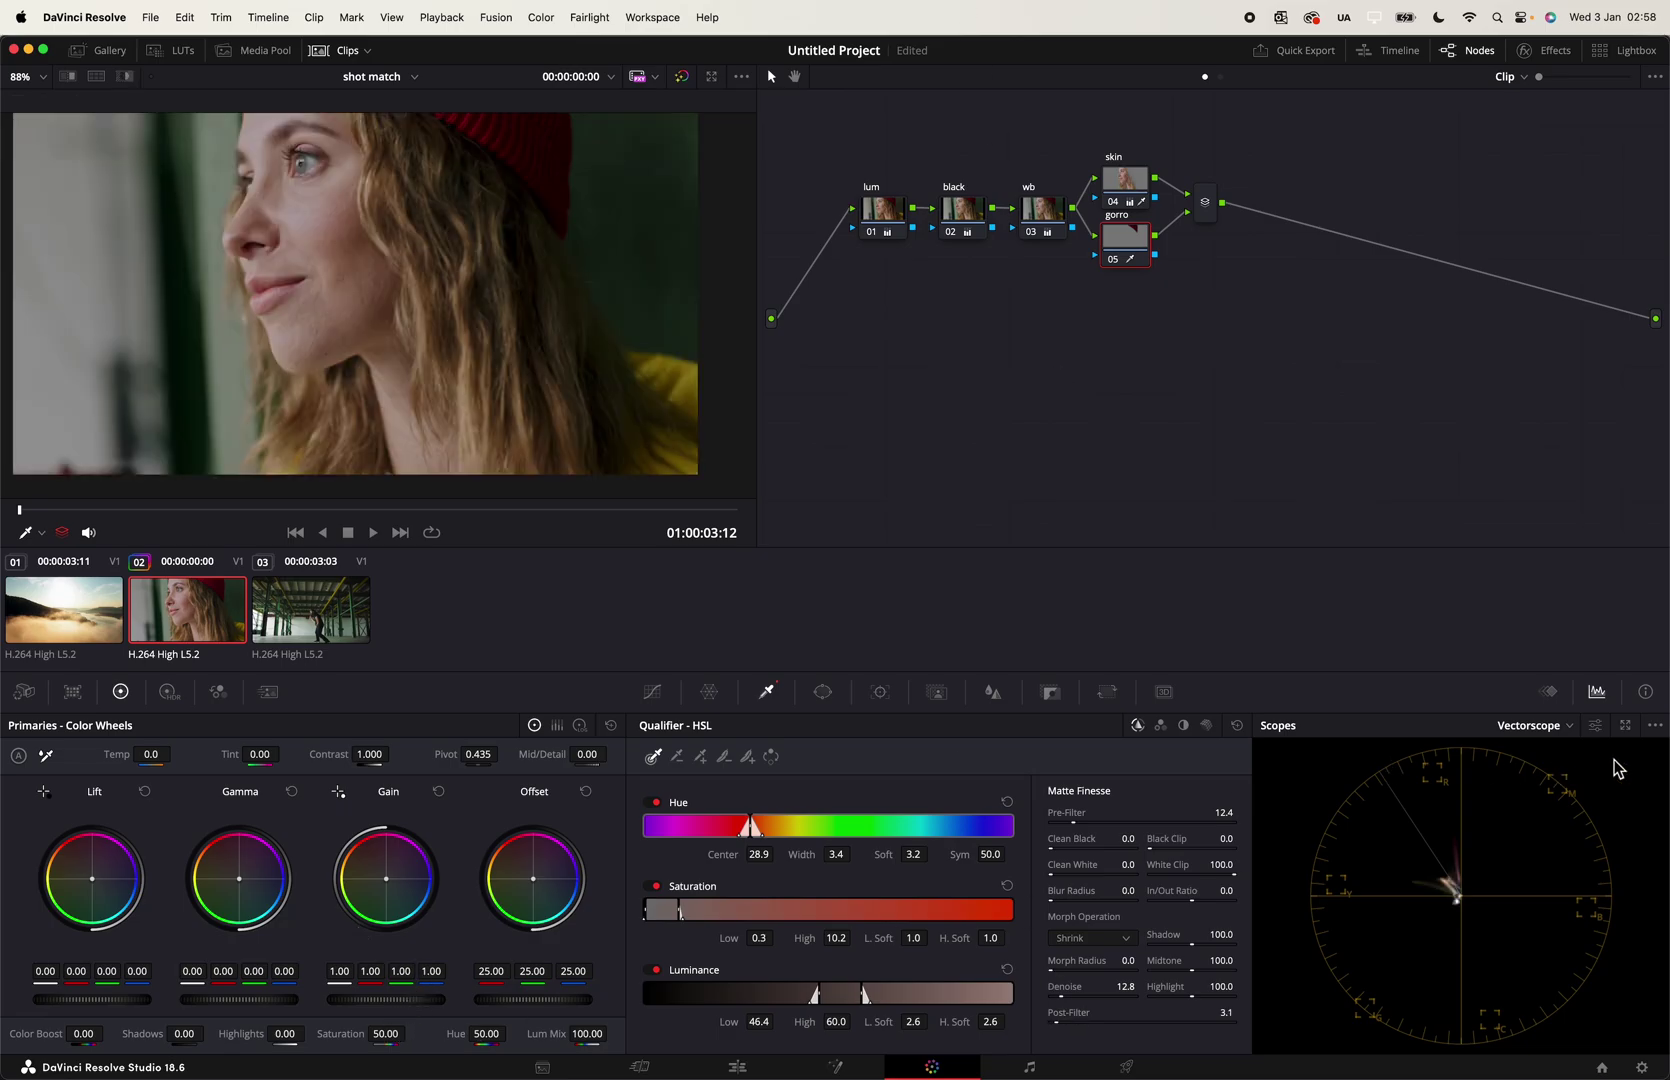
Step: Reopen the scopes in a separate window and lower the gorro node's saturation using the vectorscope as a guide
left_click(1625, 726)
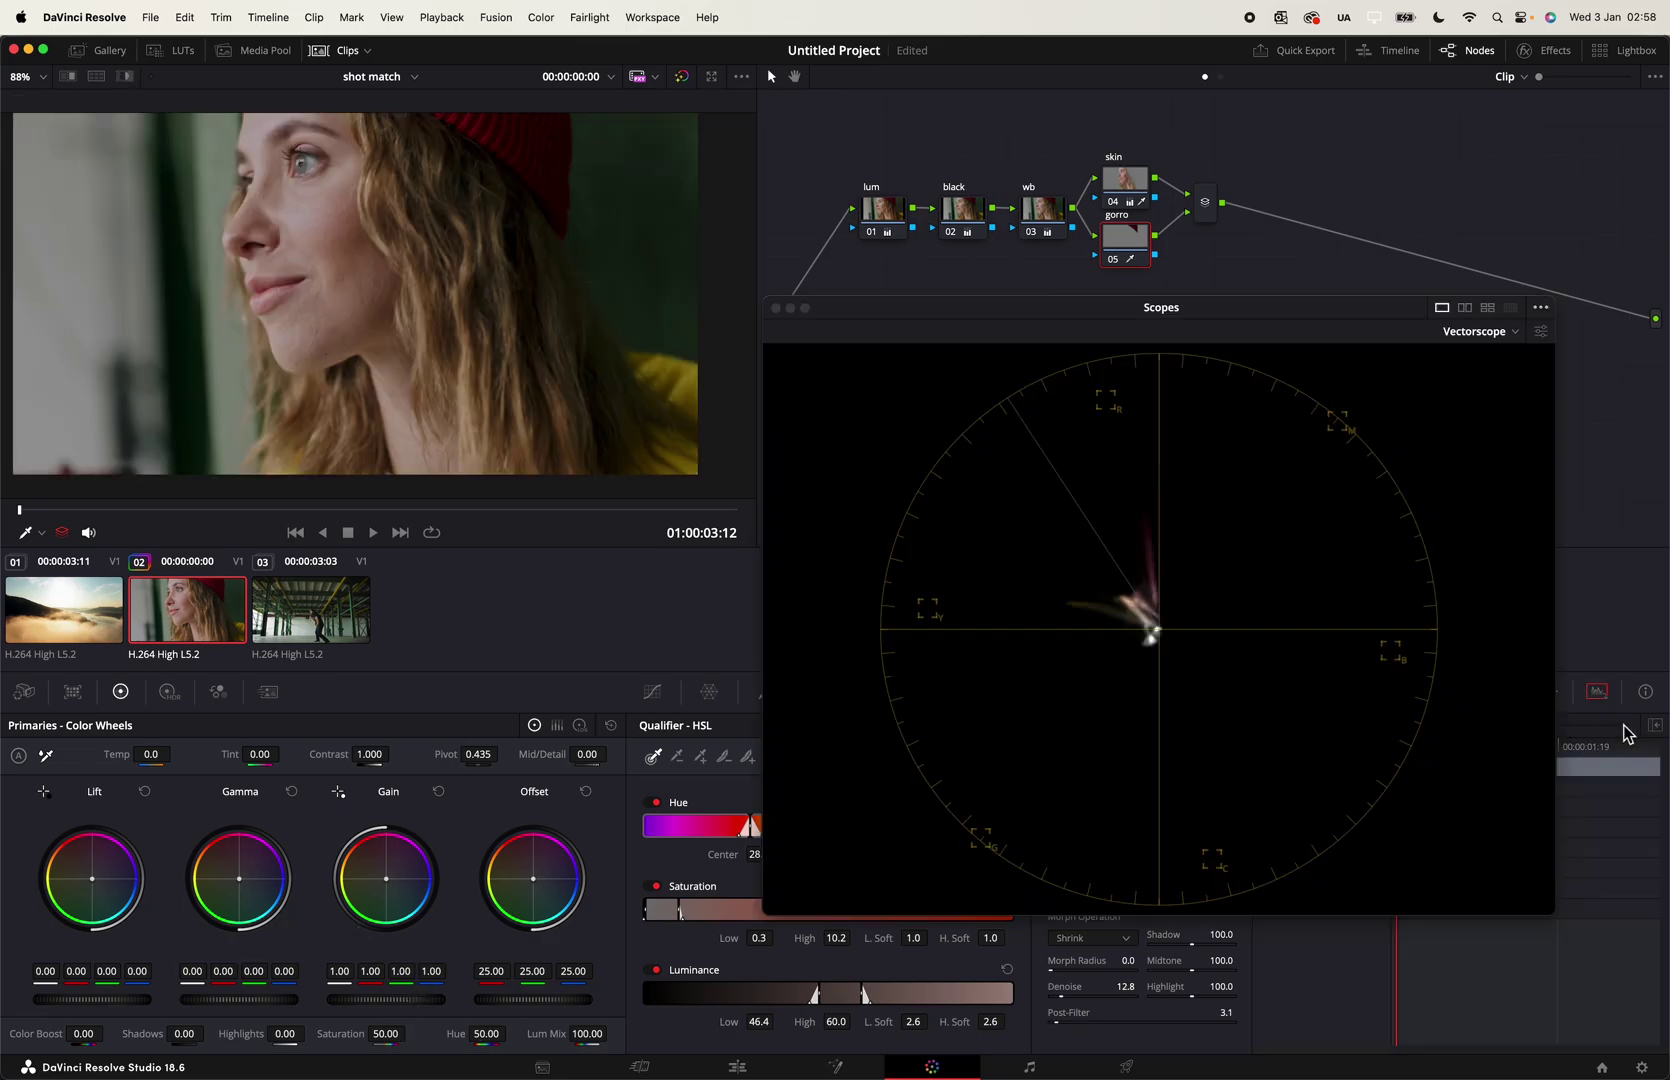
left_click(408, 1033)
Step: Add a parallel node labelled jaqueta and key the yellow jacket on it with the HSL qualifier, using Denoise 15.1
key("alt+p")
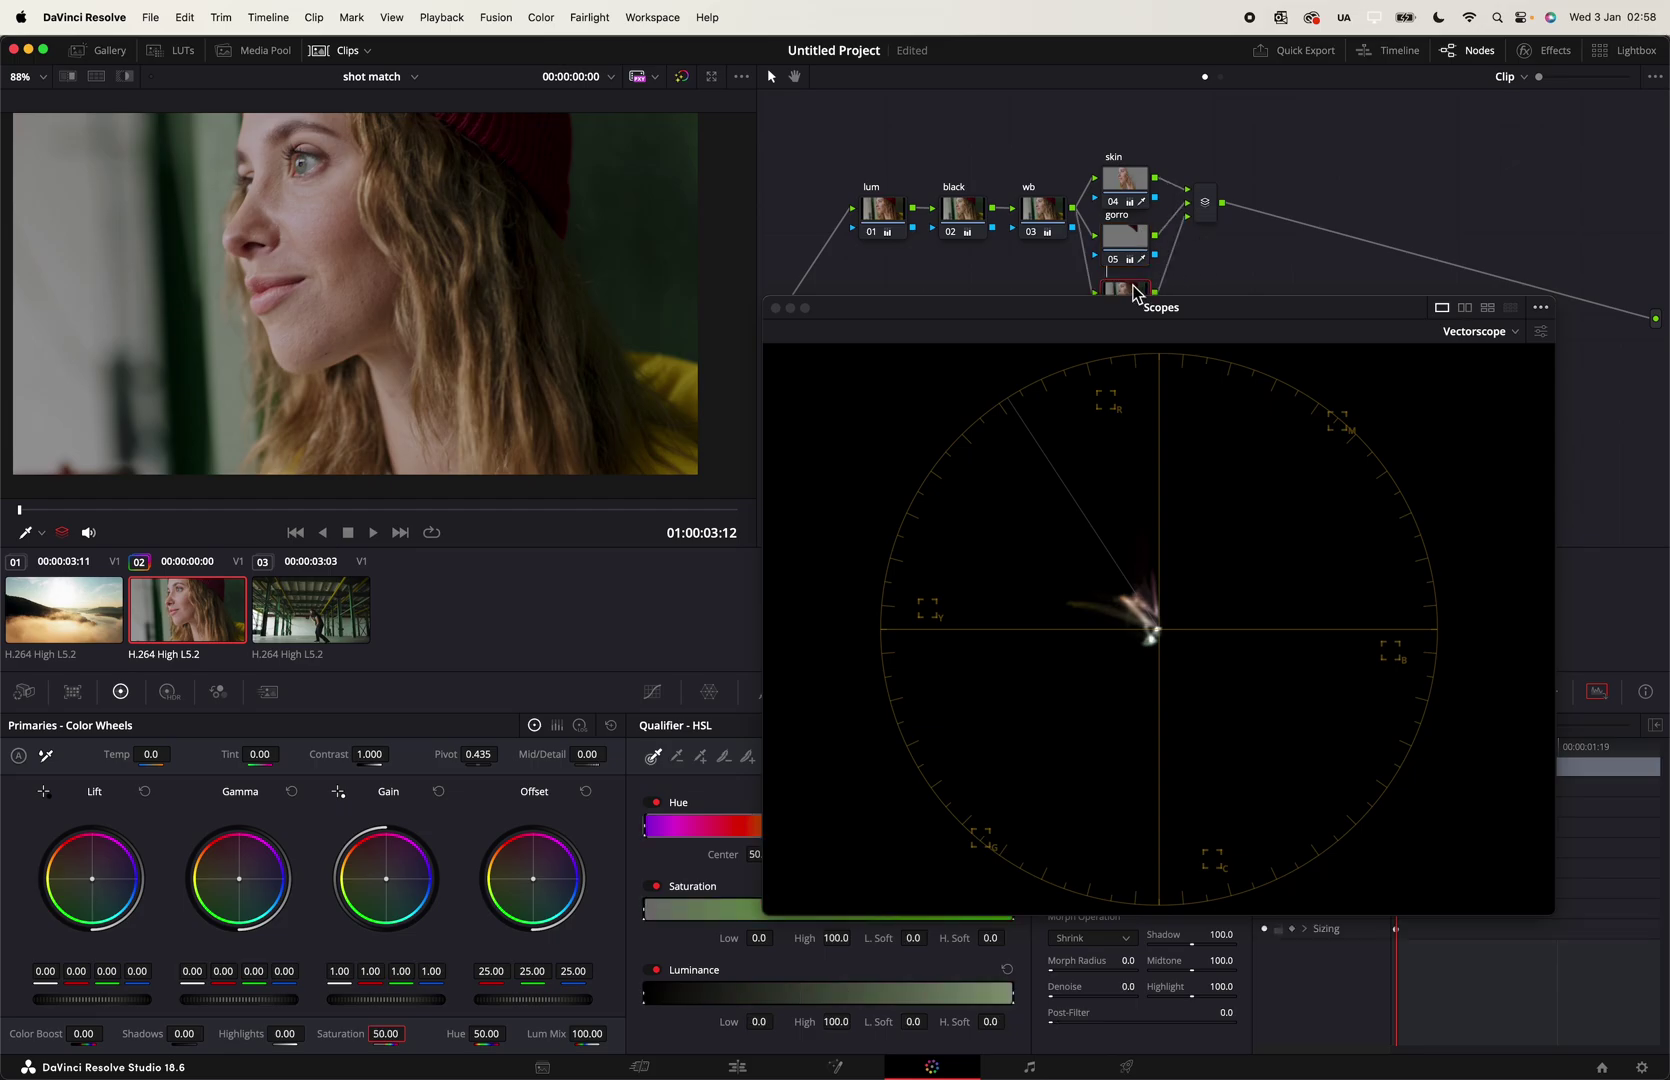
type("jaqueta")
left_click(698, 372)
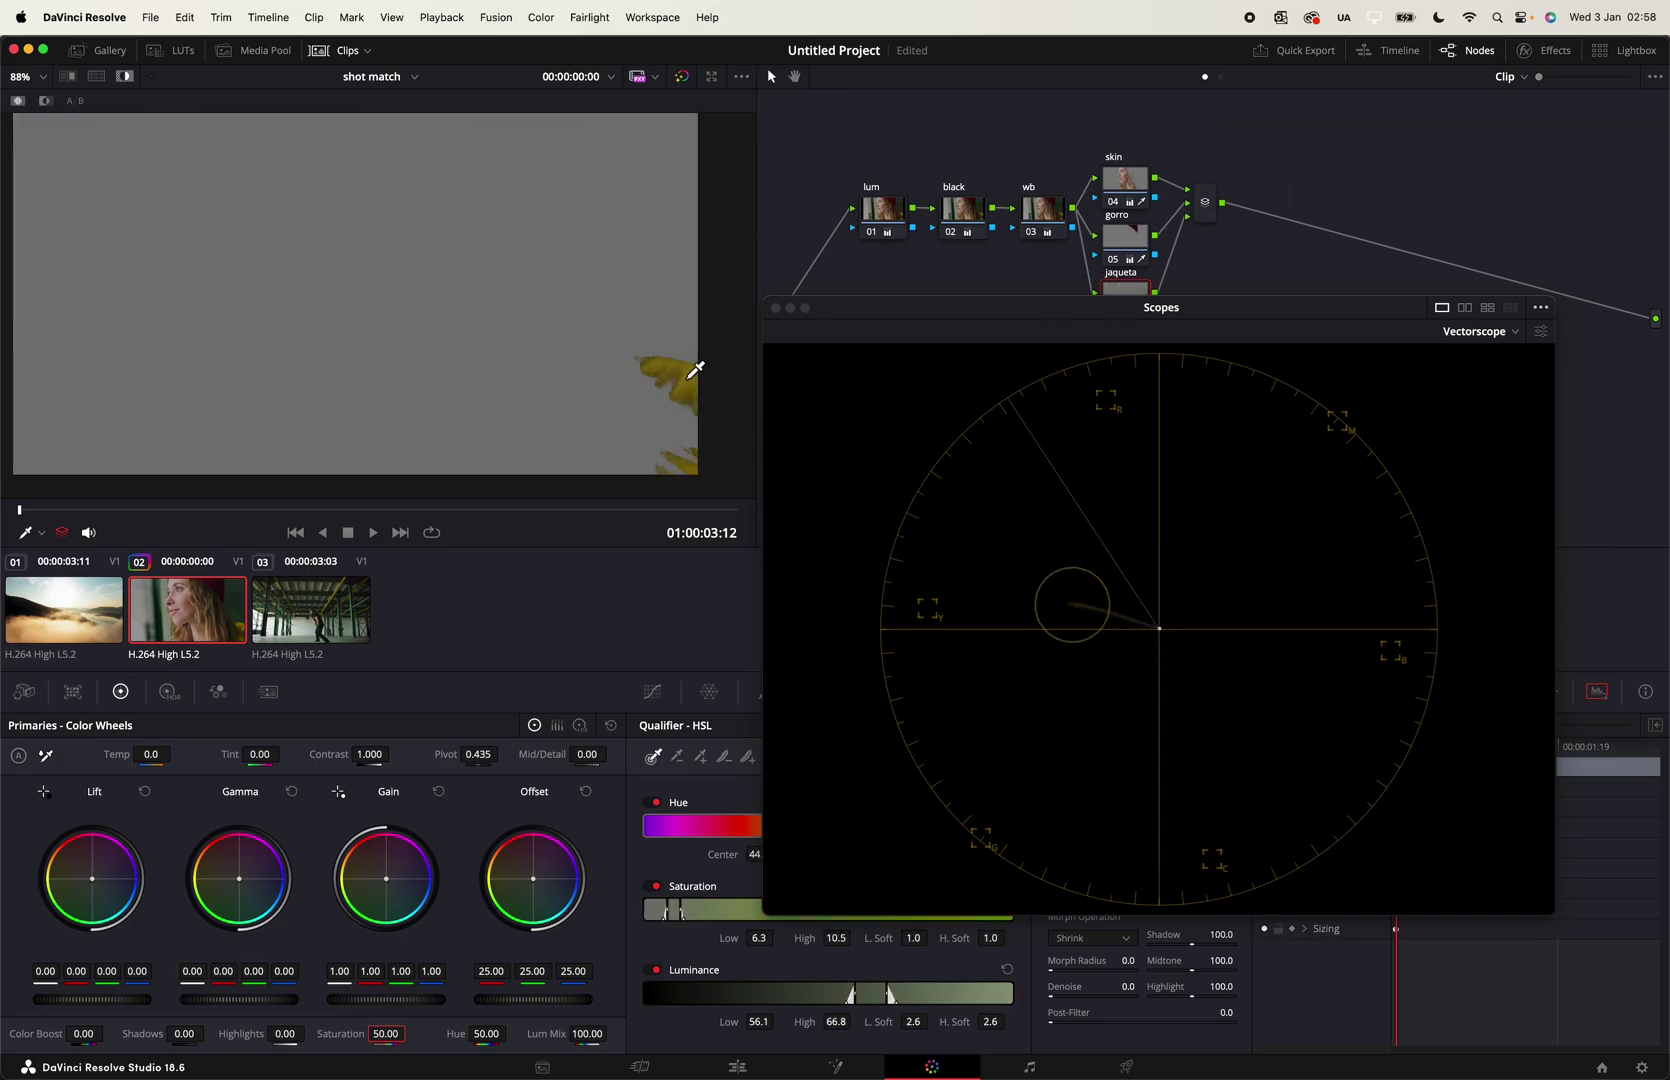
left_click(668, 370)
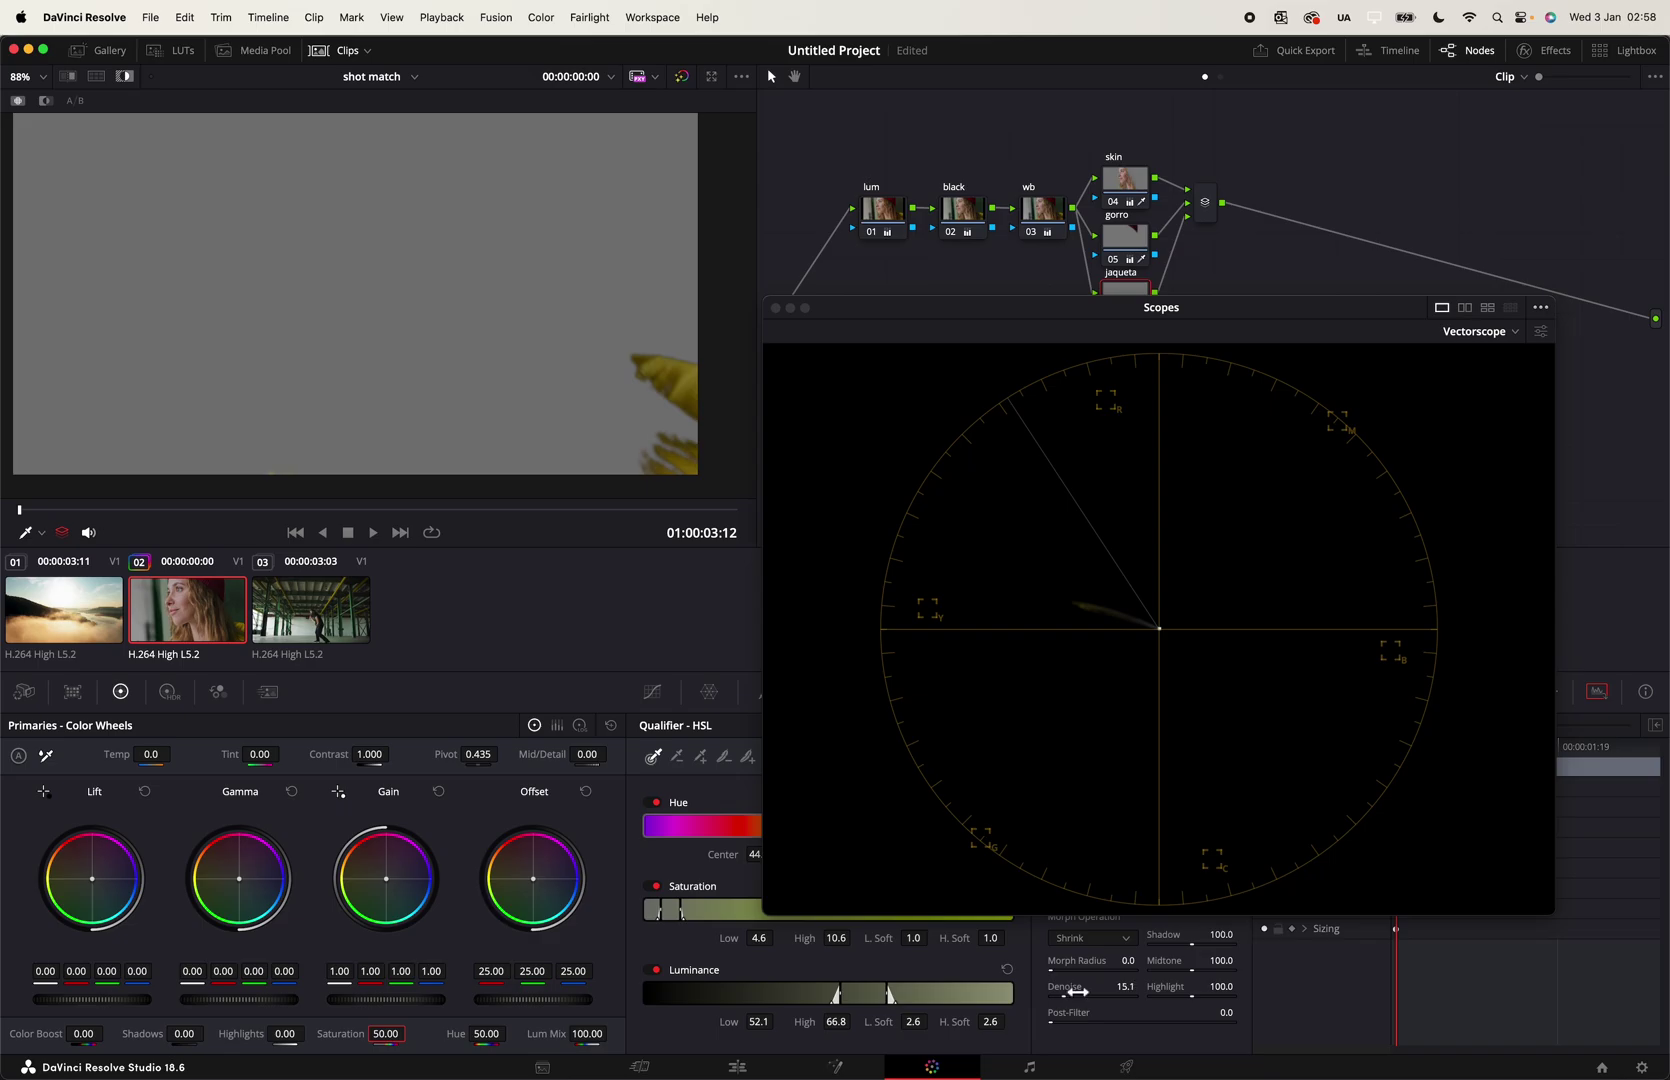
key("shift+h")
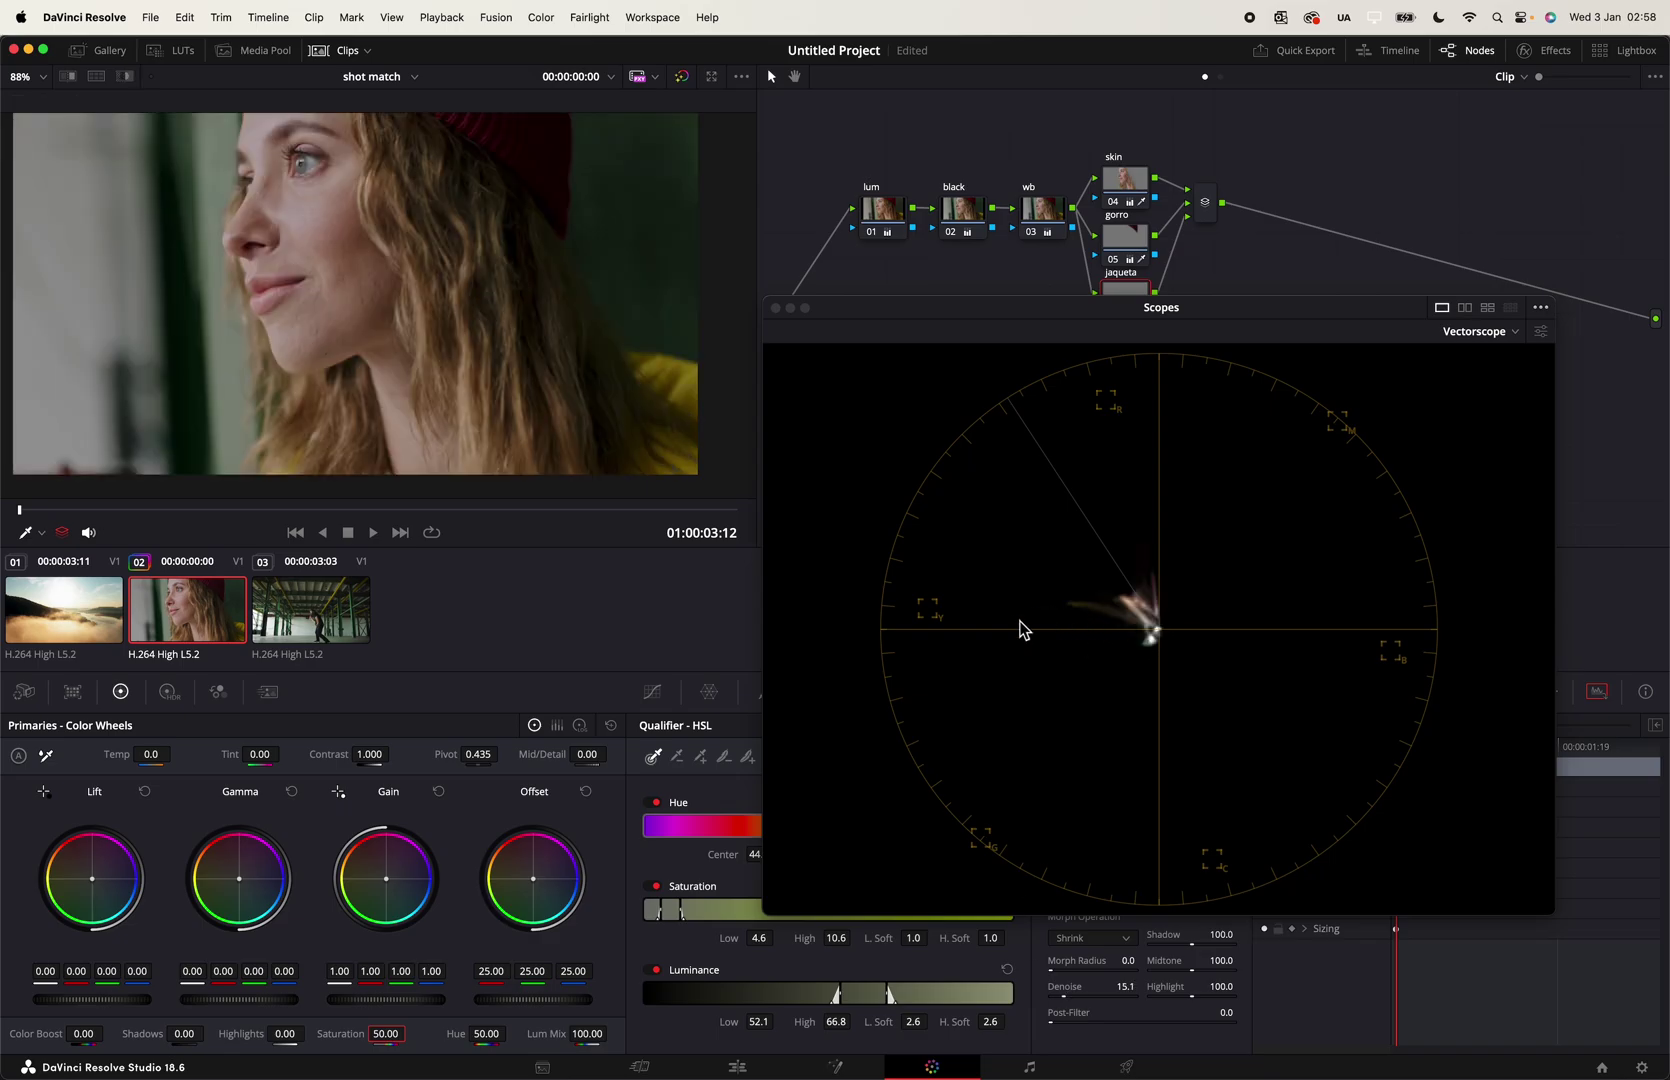
Step: Set the jaqueta node's Saturation to 31.60 and close the separate scopes window
left_click_drag(365, 1035, 345, 1035)
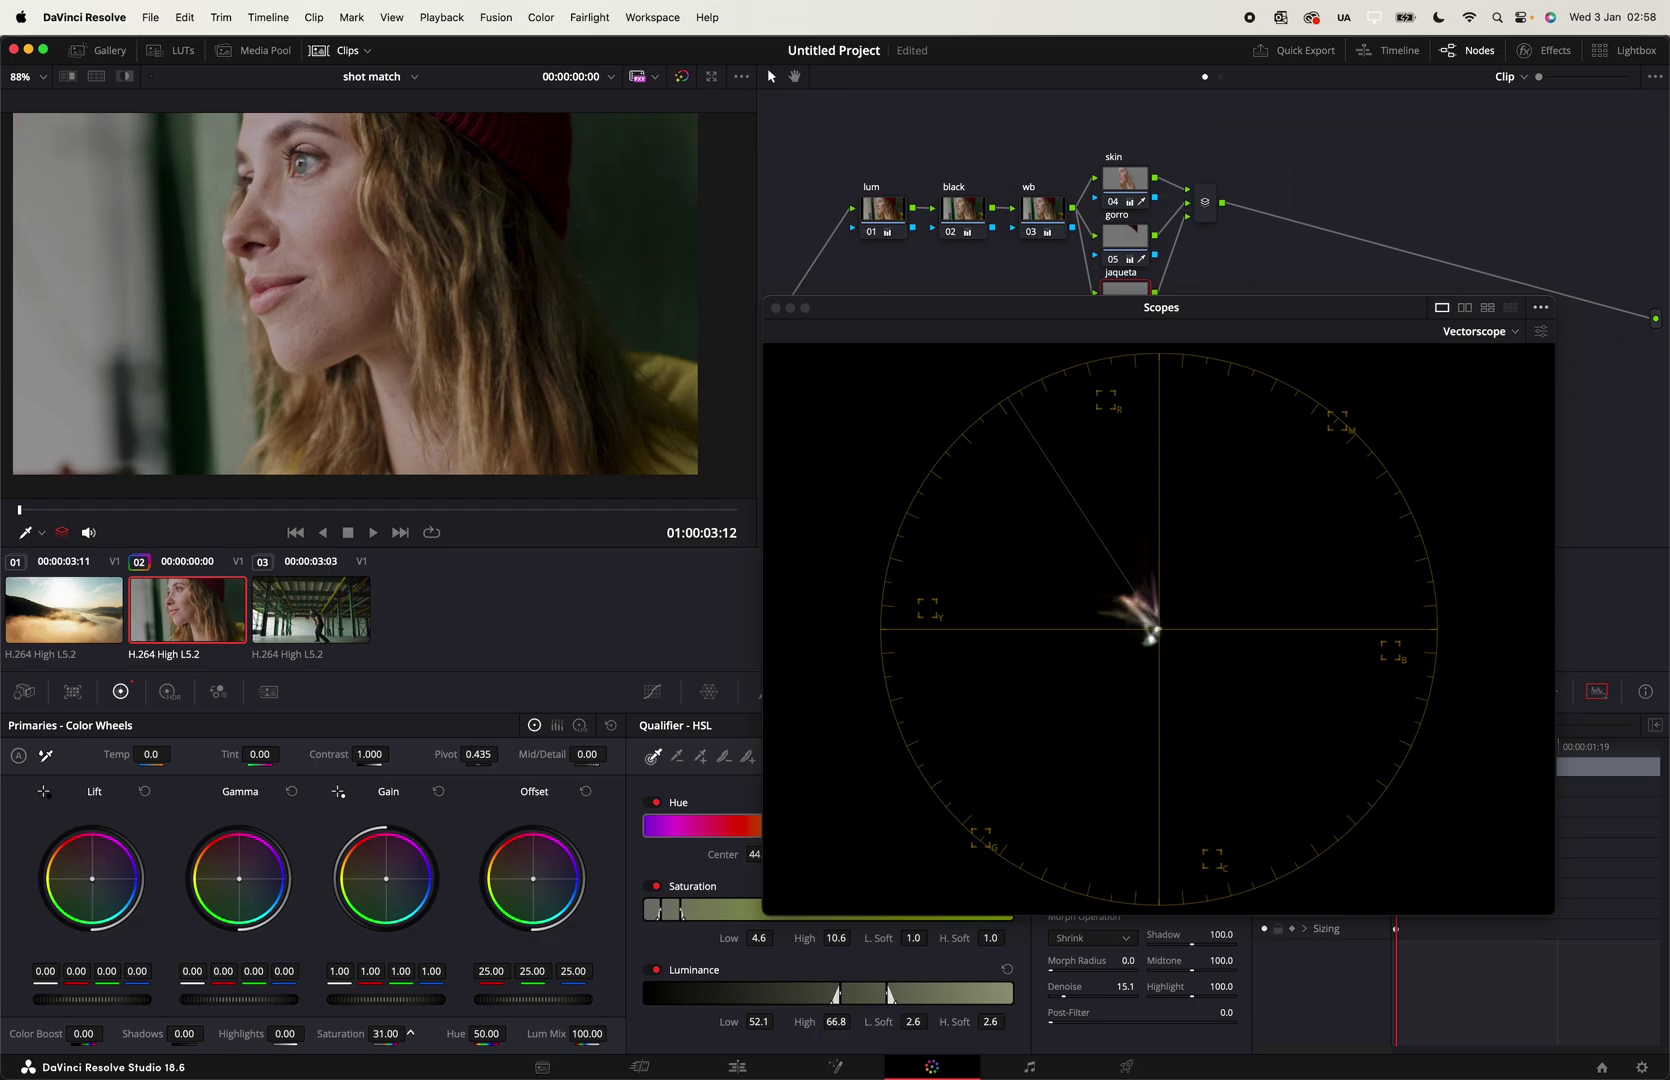
left_click_drag(385, 1034, 368, 1042)
left_click(775, 307)
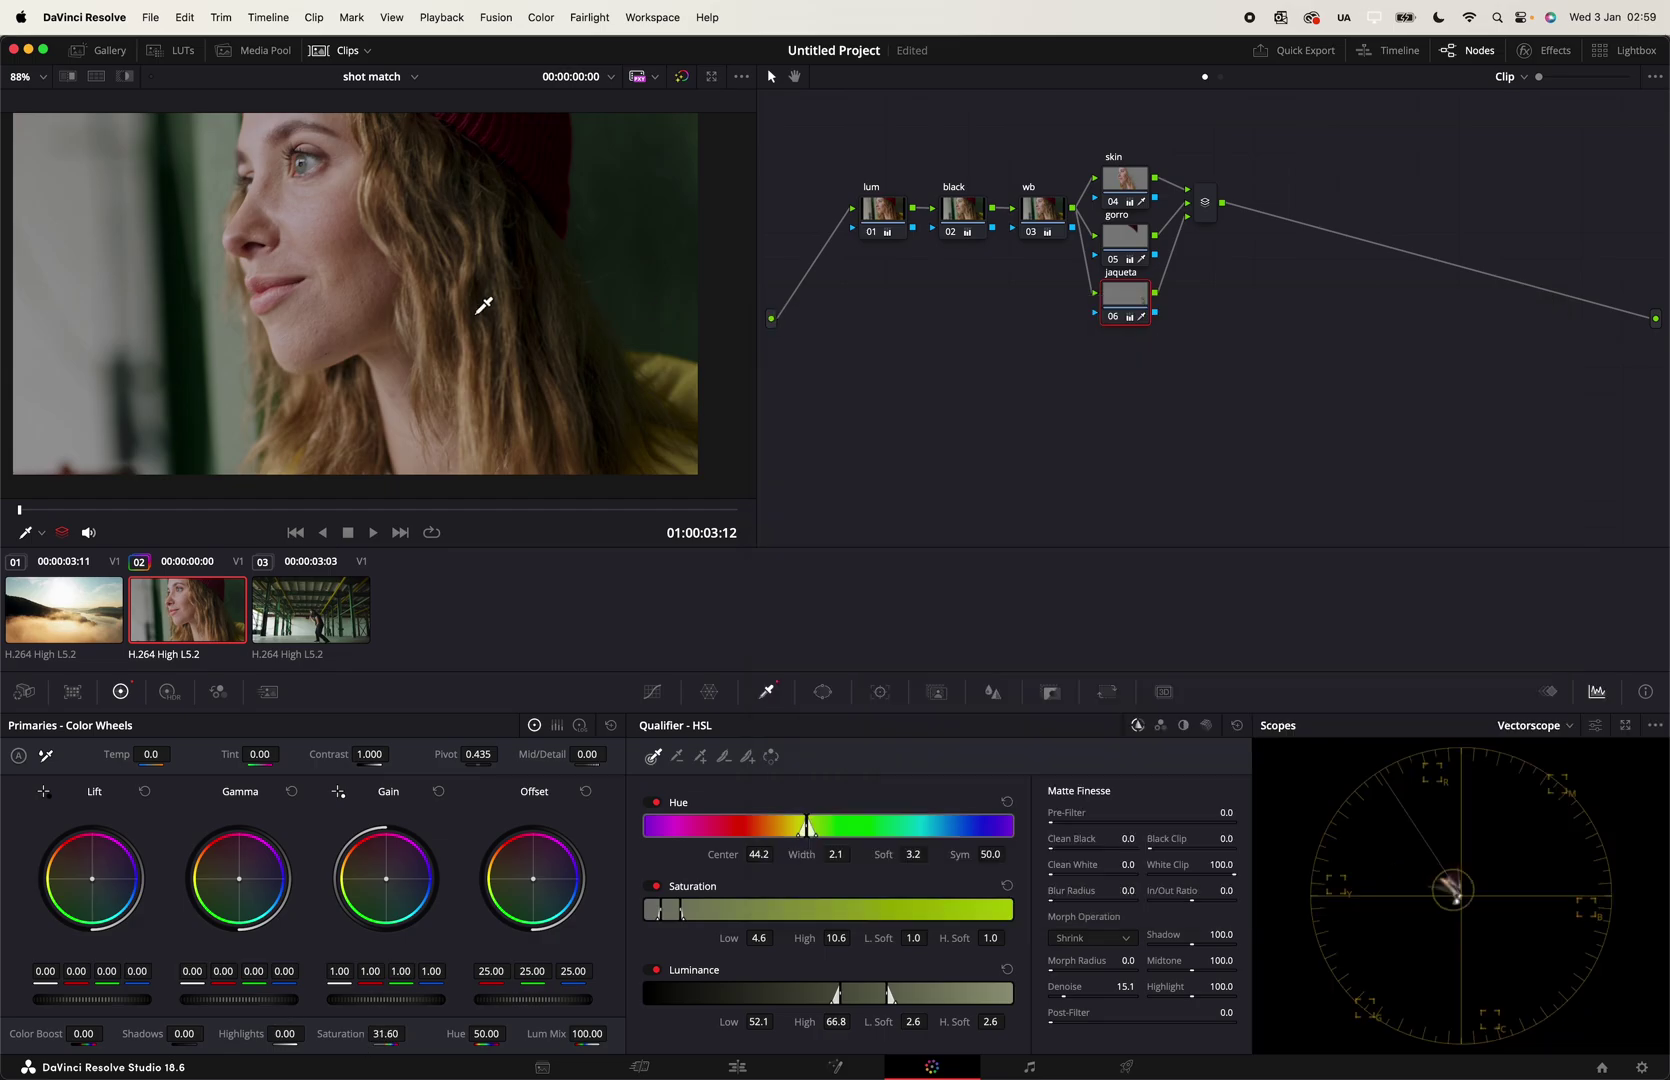
Step: Rebalance the node saturations by setting jaqueta to 35.40 and skin to 65.00
scroll(484, 305, "down", 1)
scroll(479, 359, "down", 1)
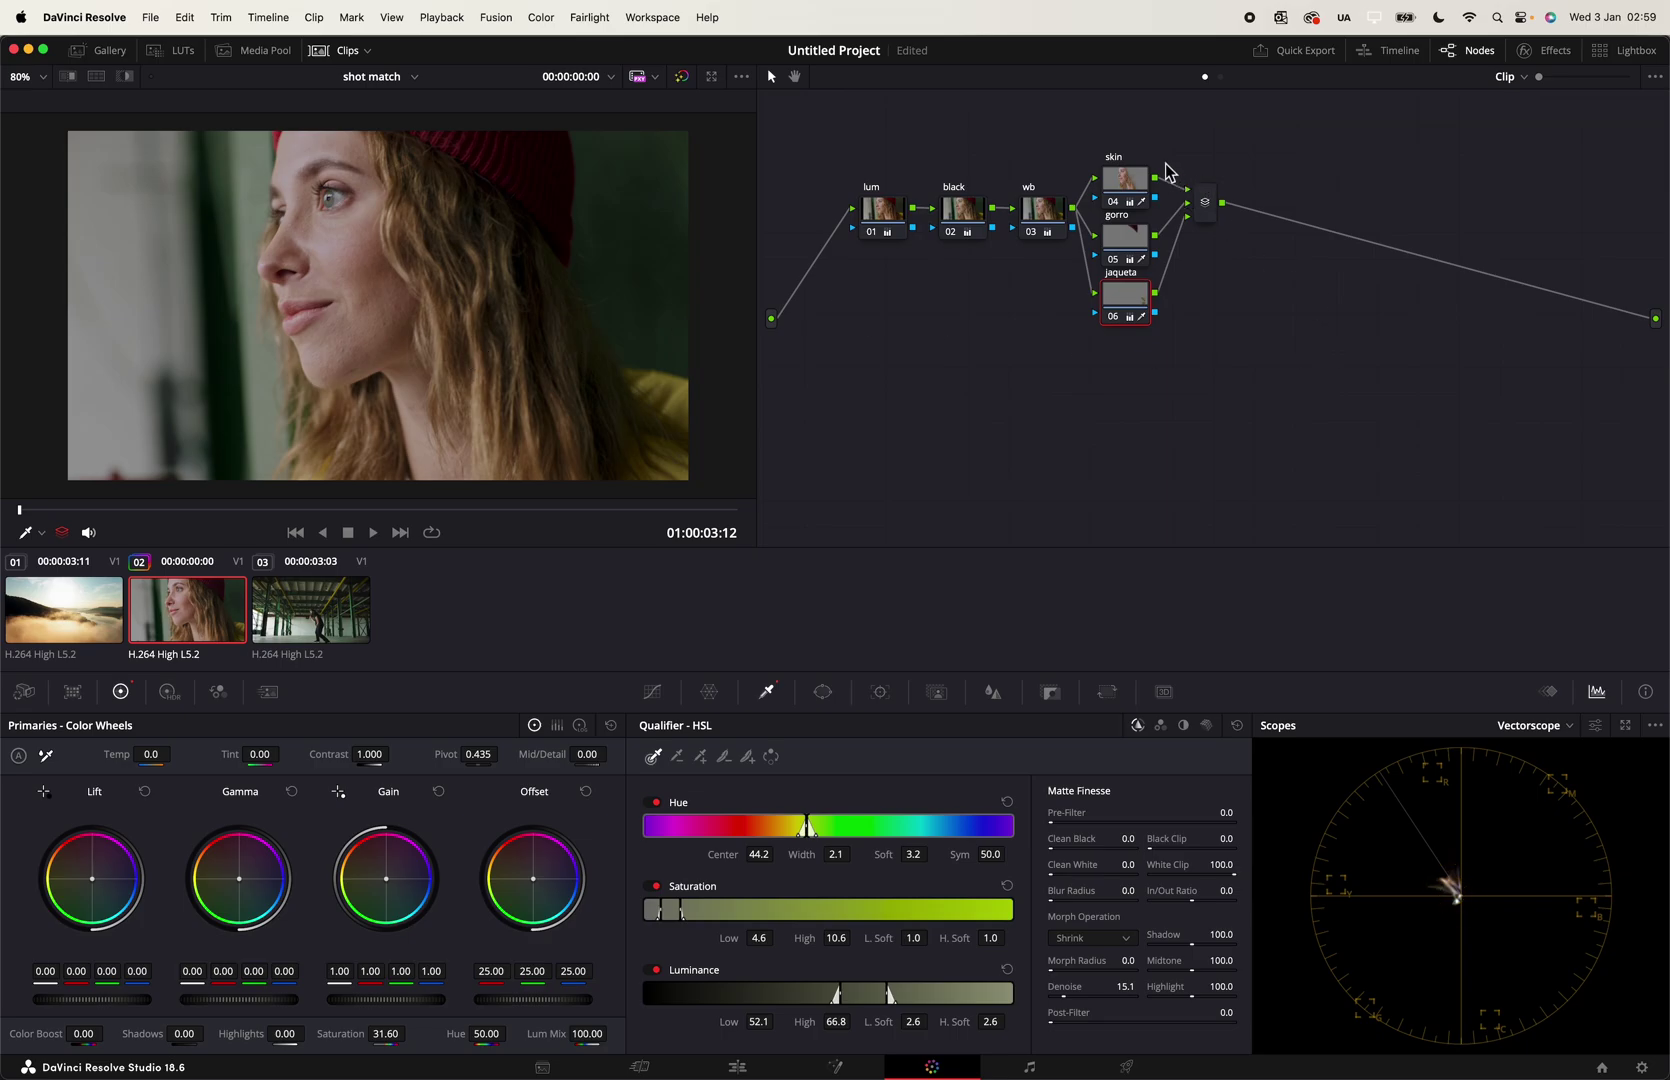
left_click(1143, 181)
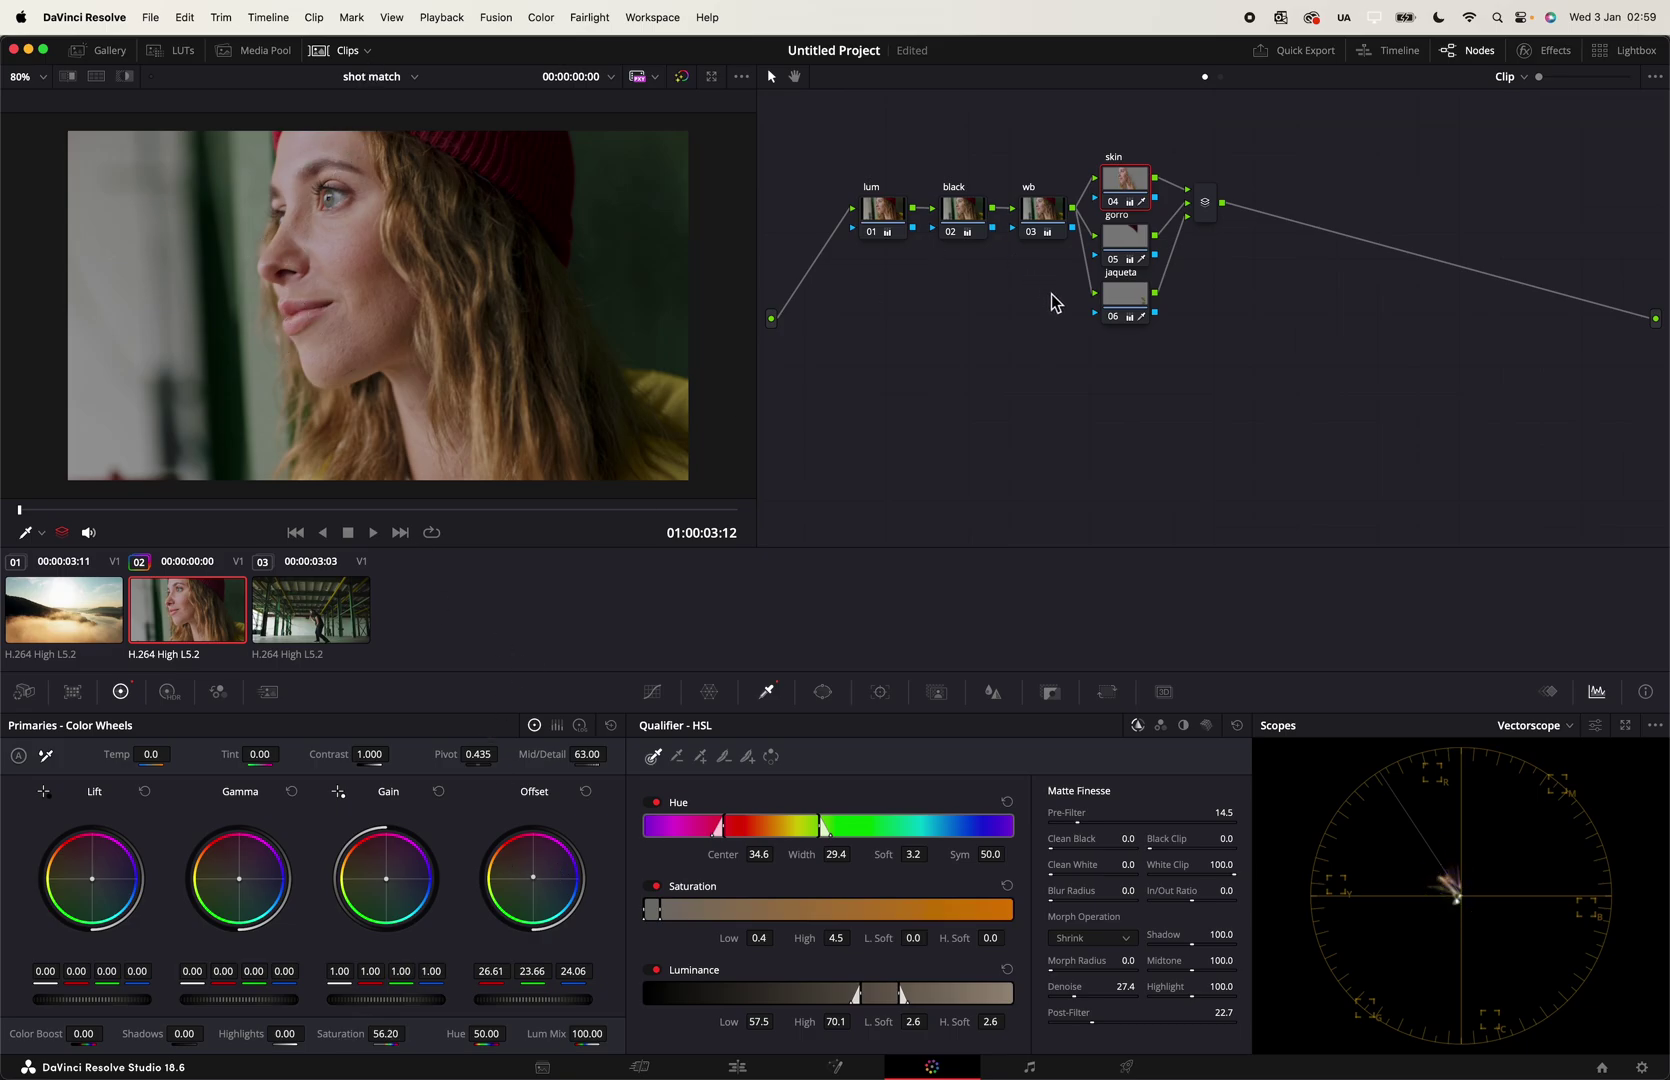
left_click(1137, 297)
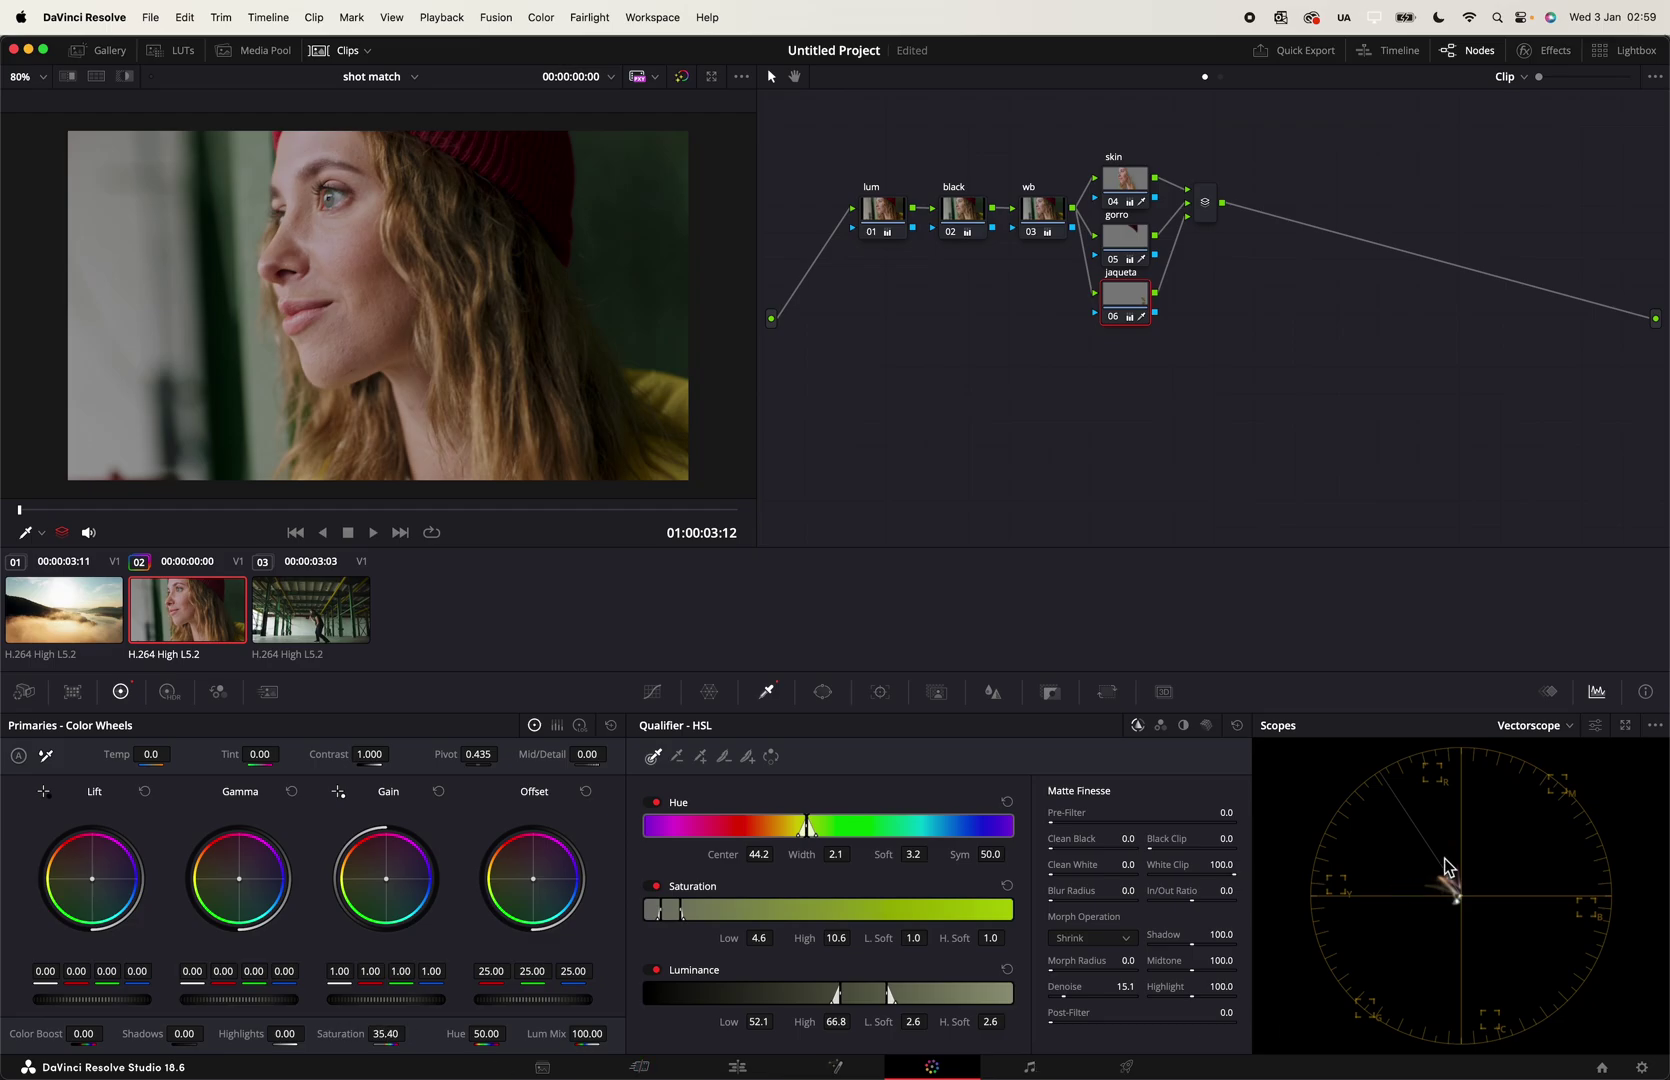
left_click(1117, 180)
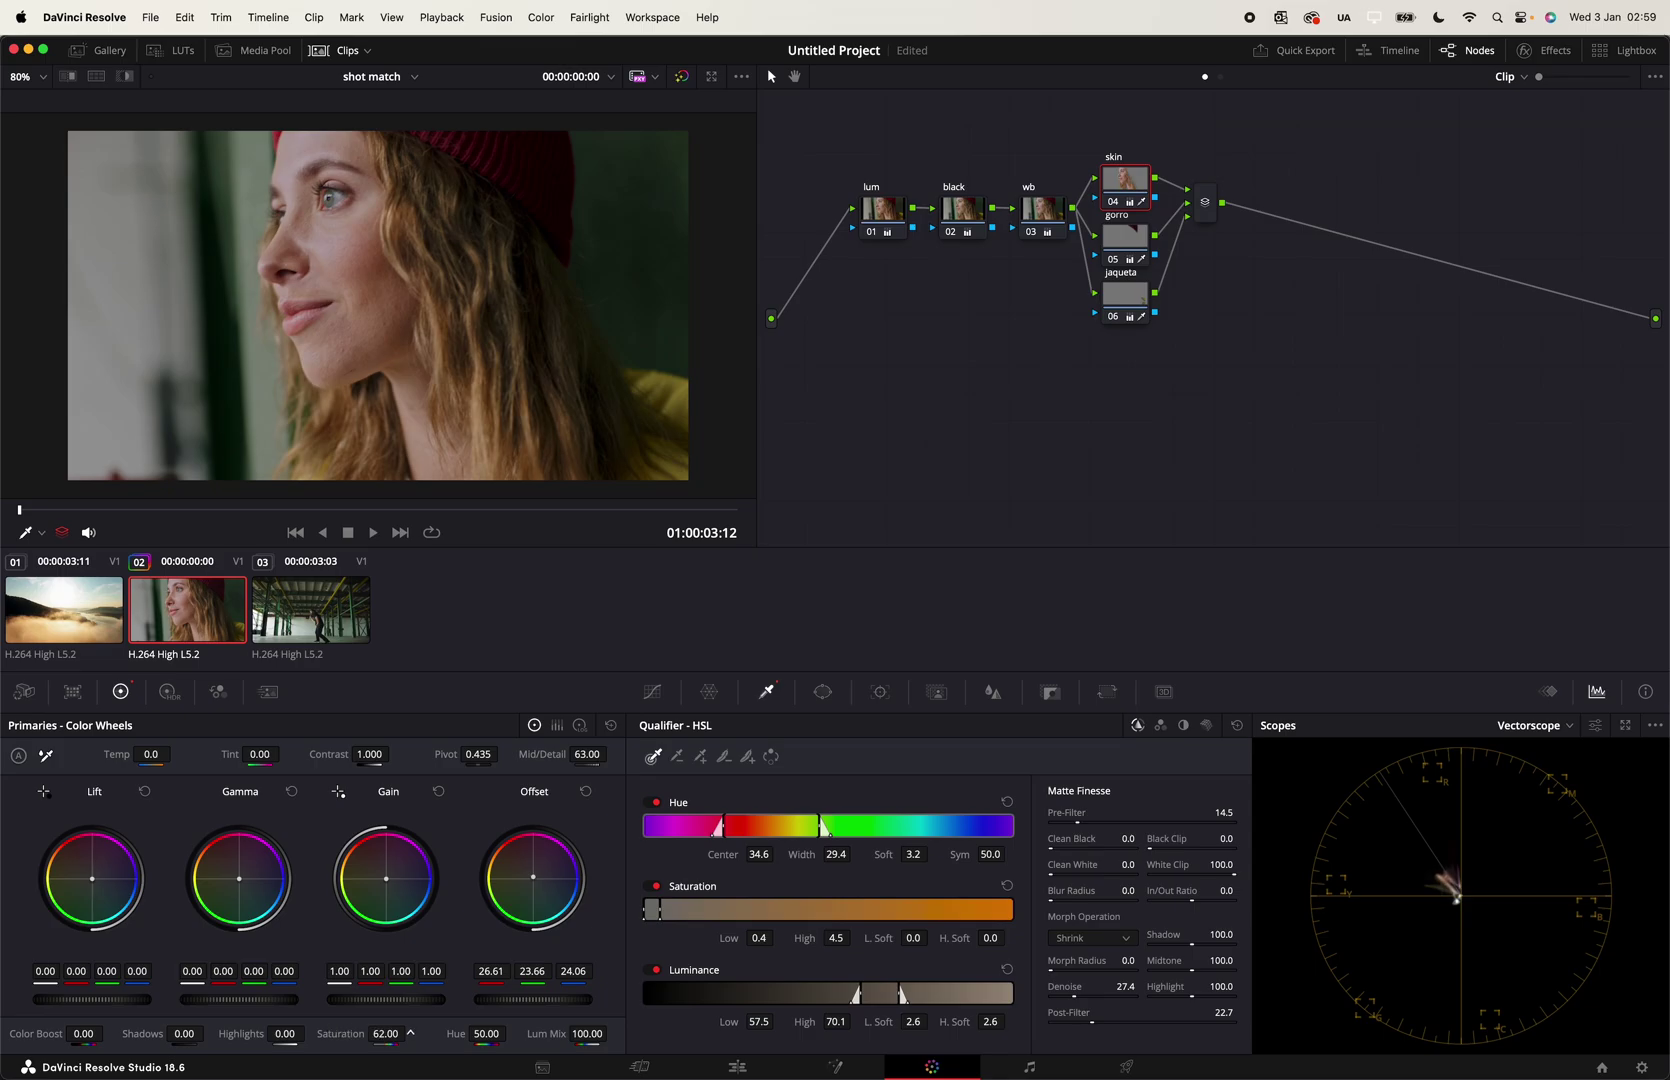
left_click_drag(391, 1040, 388, 1039)
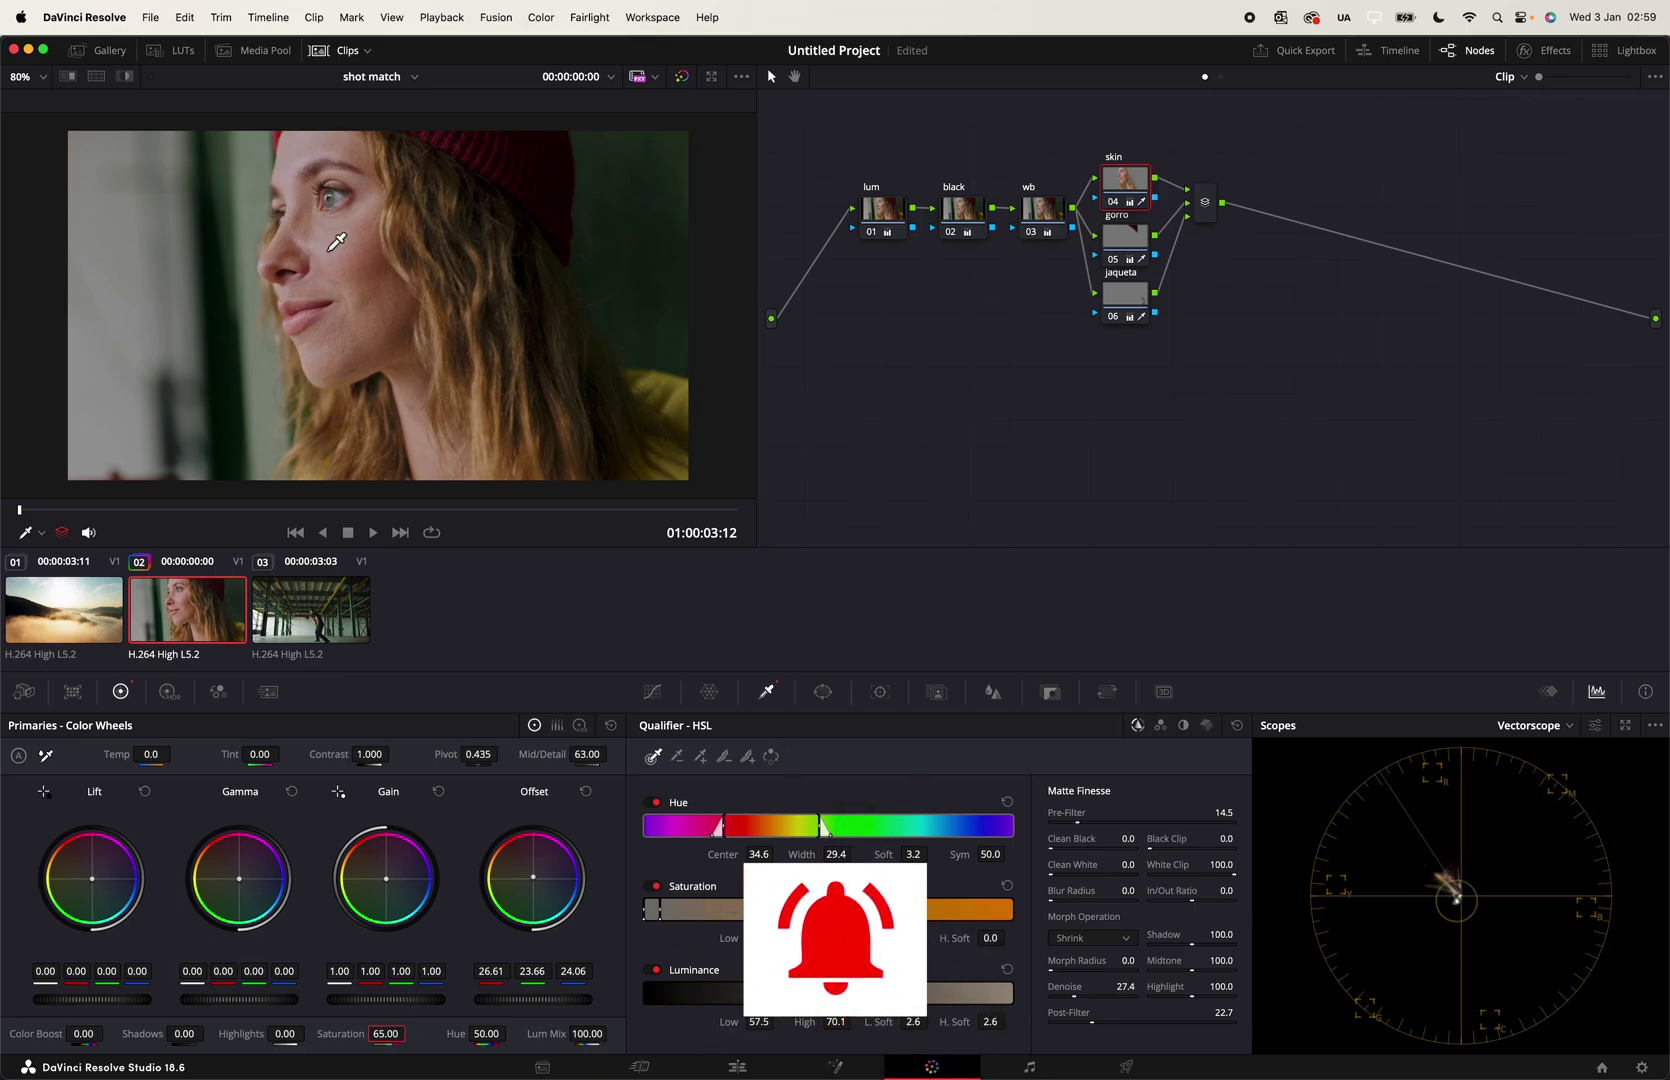
Step: Add a serial node after the mixer that joins the parallel nodes, and save the project
left_click(1208, 204)
key("alt+s")
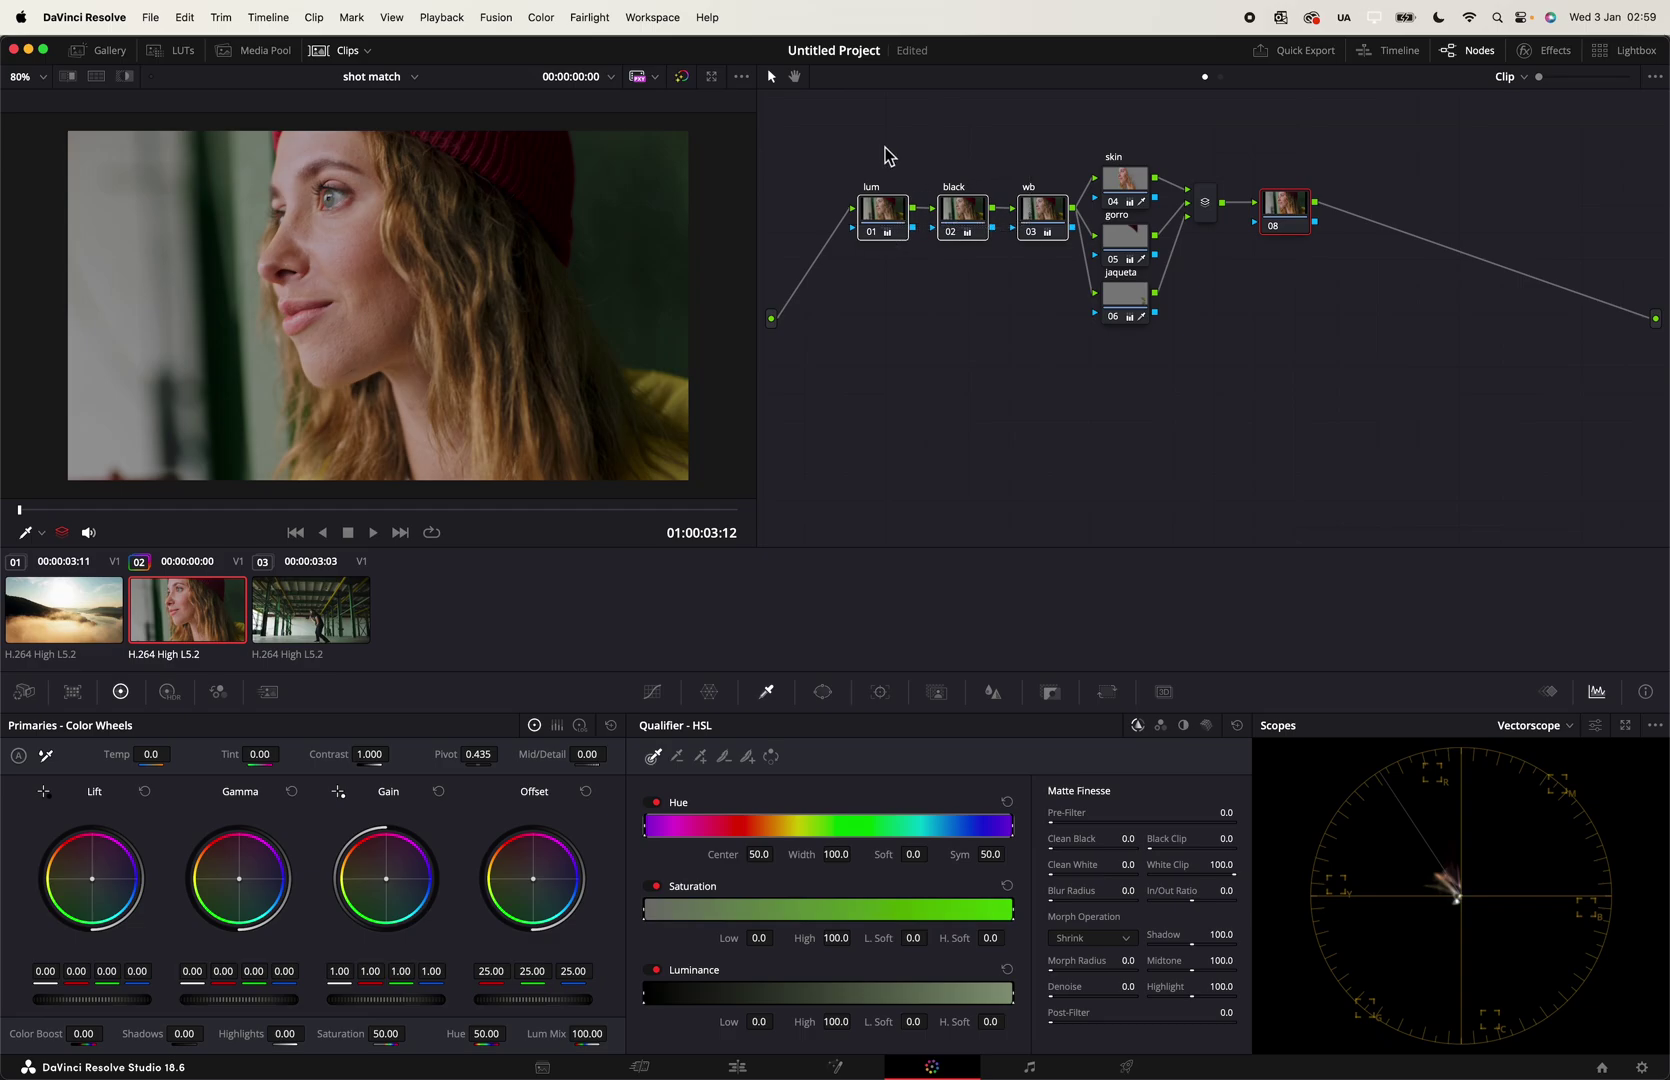
left_click_drag(867, 143, 1041, 265)
key("super+s")
Step: Box-select the node groups and move the skin, gorro and jaqueta nodes up so they centre on the mixer
left_click_drag(853, 148, 1041, 271)
left_click_drag(816, 154, 1059, 261)
left_click_drag(1110, 138, 1316, 318)
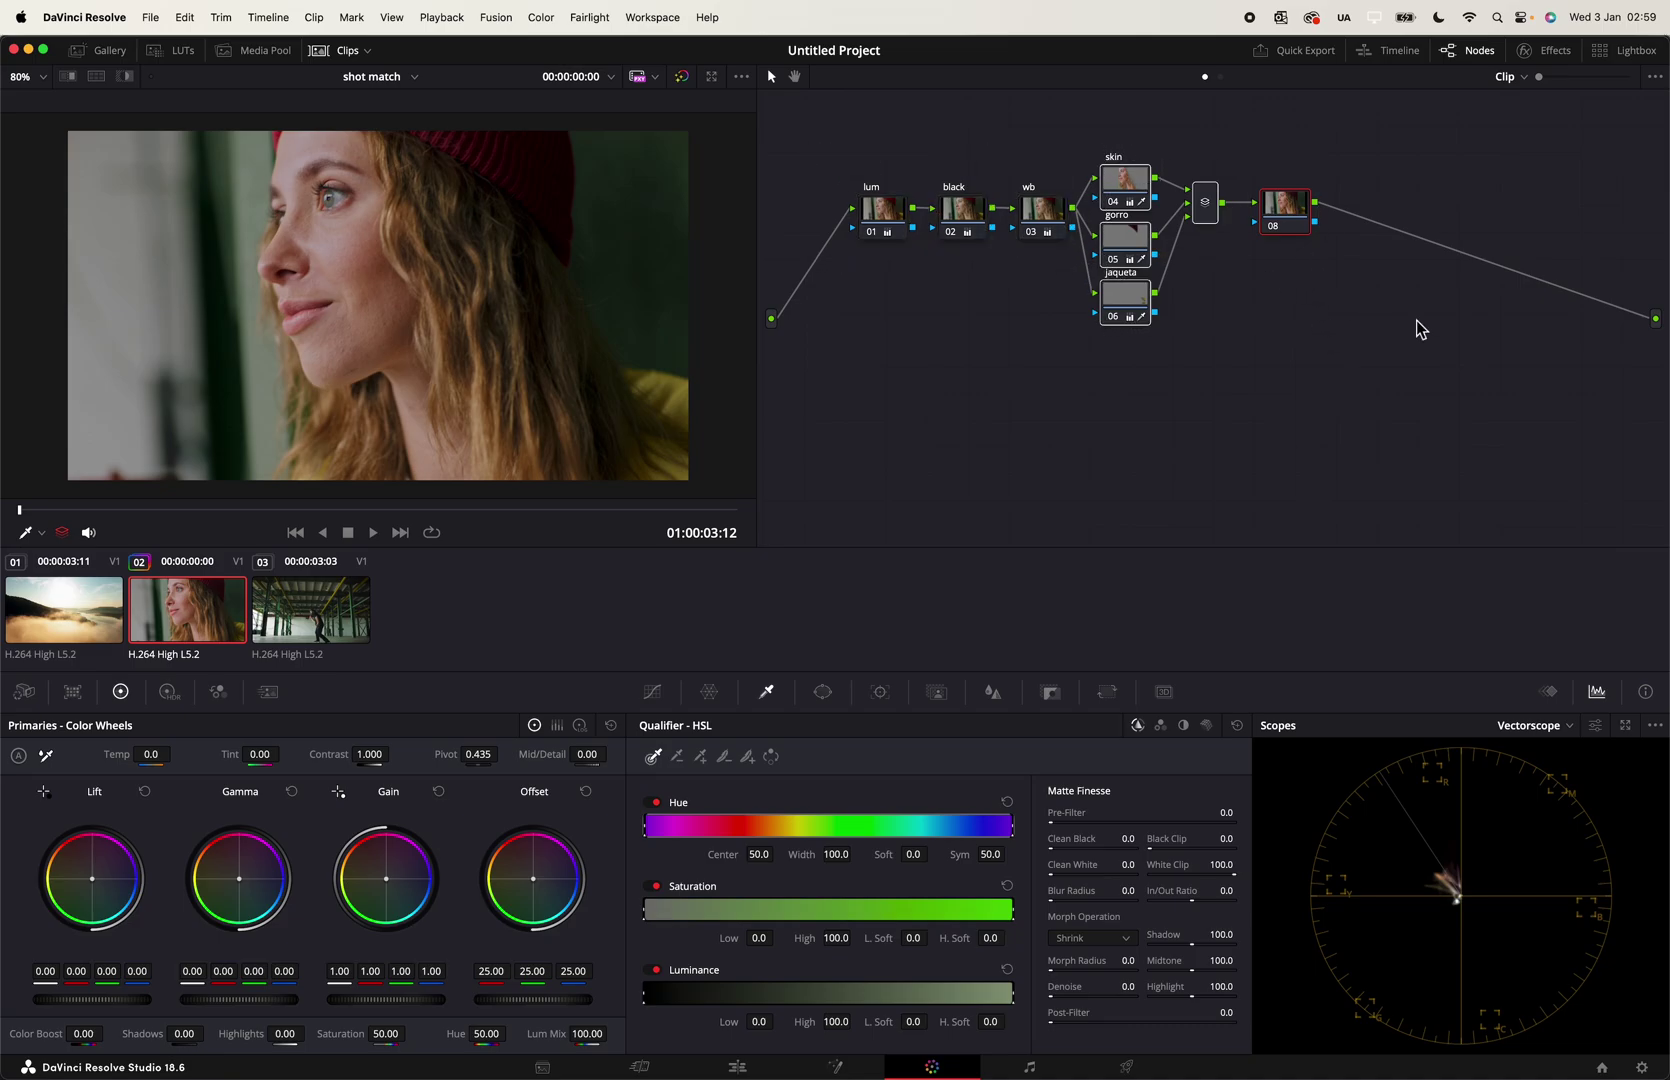
left_click_drag(1158, 140, 1141, 289)
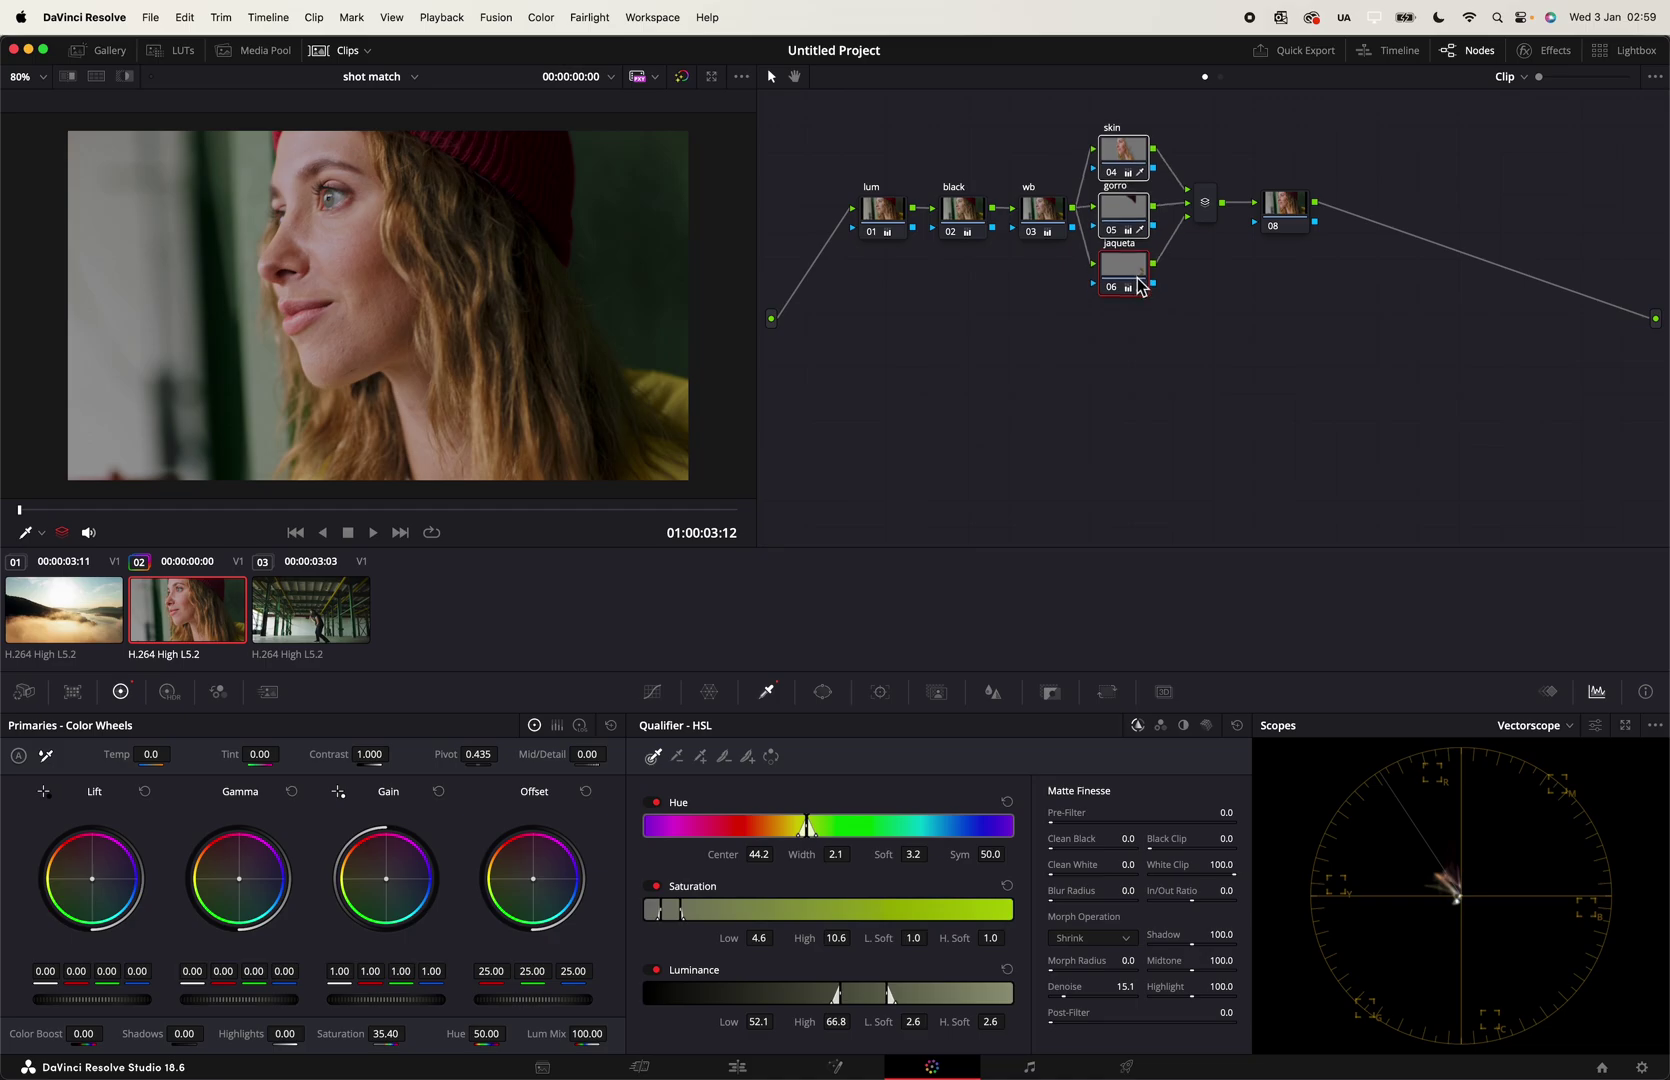
Step: On the new serial node, add a gradient window with Pan 47.93, Rotate -74.78 and Soft 1 at 6.51, with the highlight view on
left_click(1298, 212)
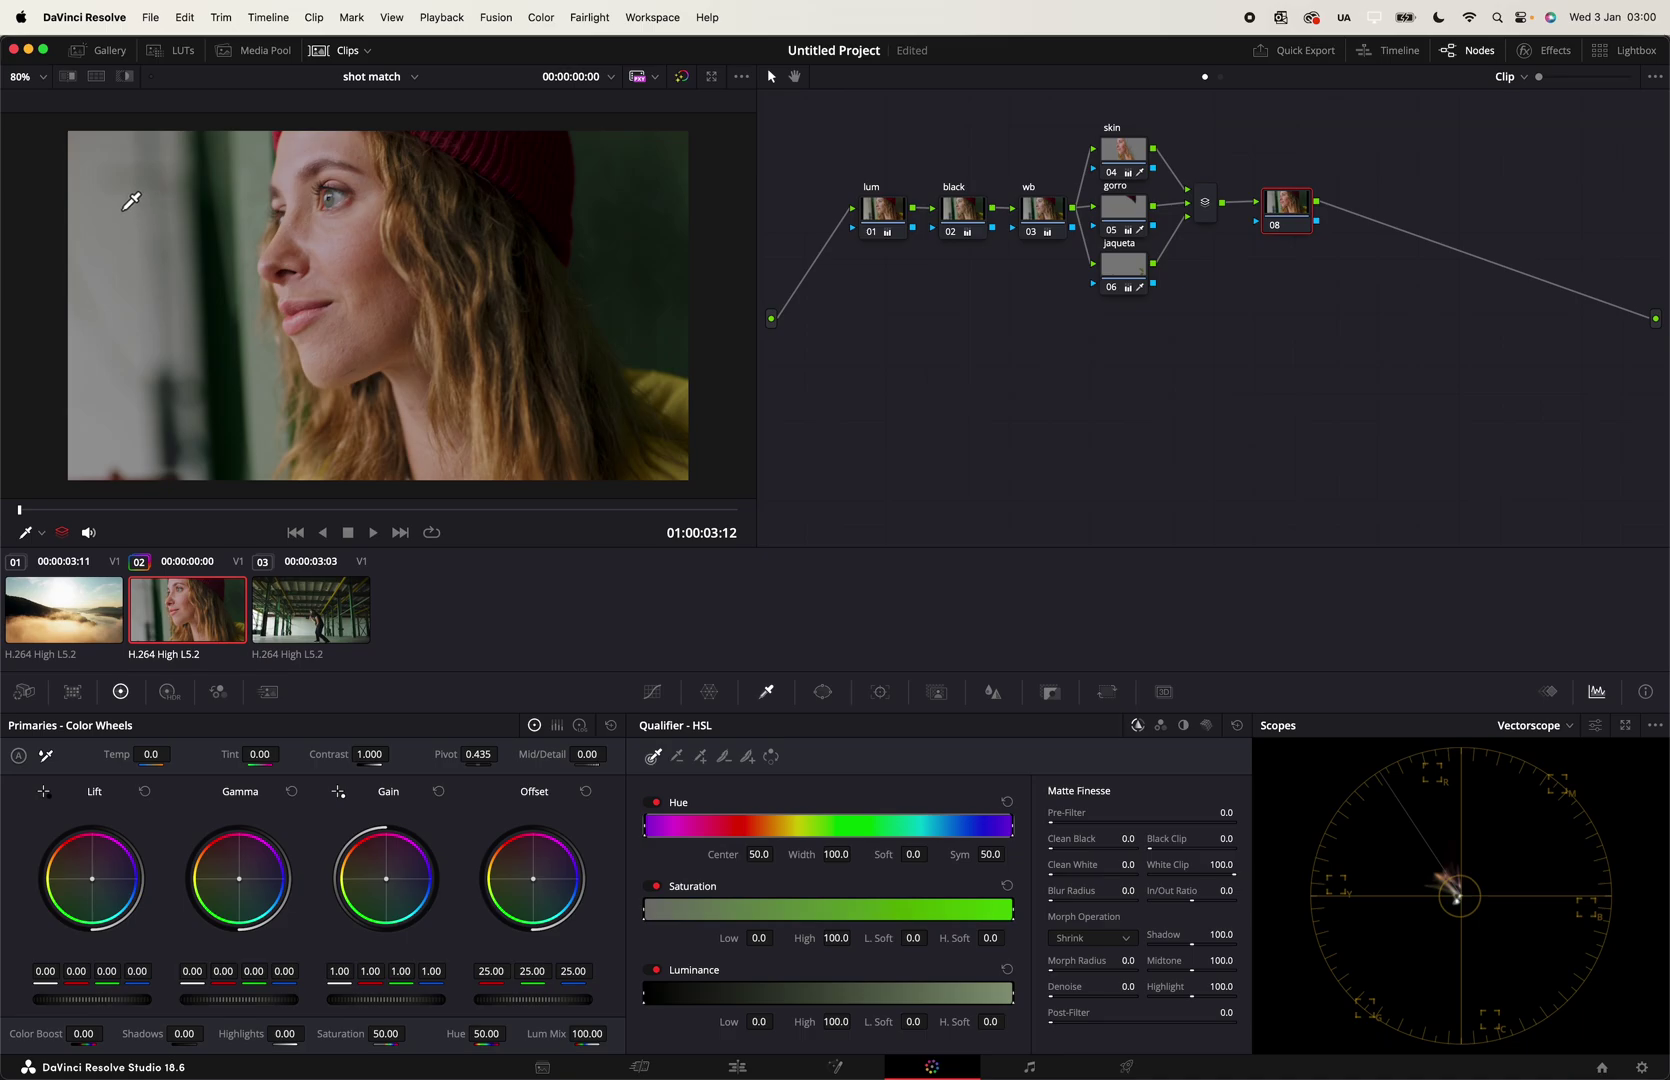
left_click(828, 694)
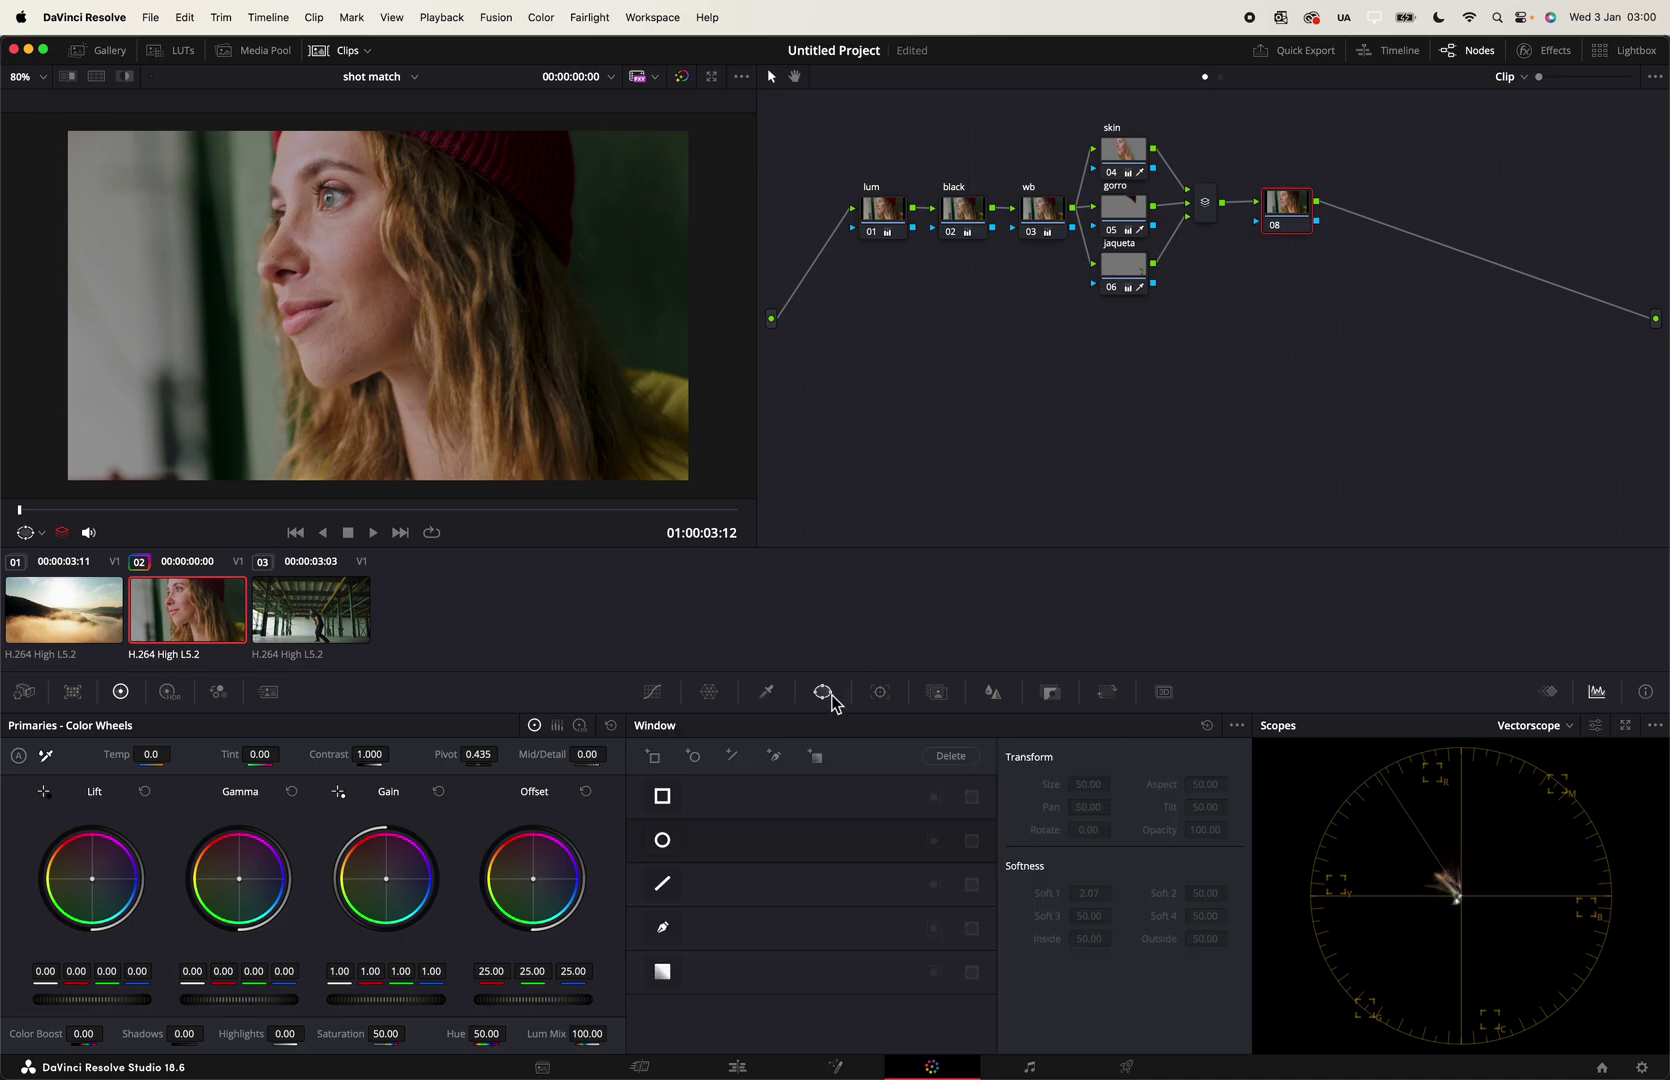
left_click(662, 971)
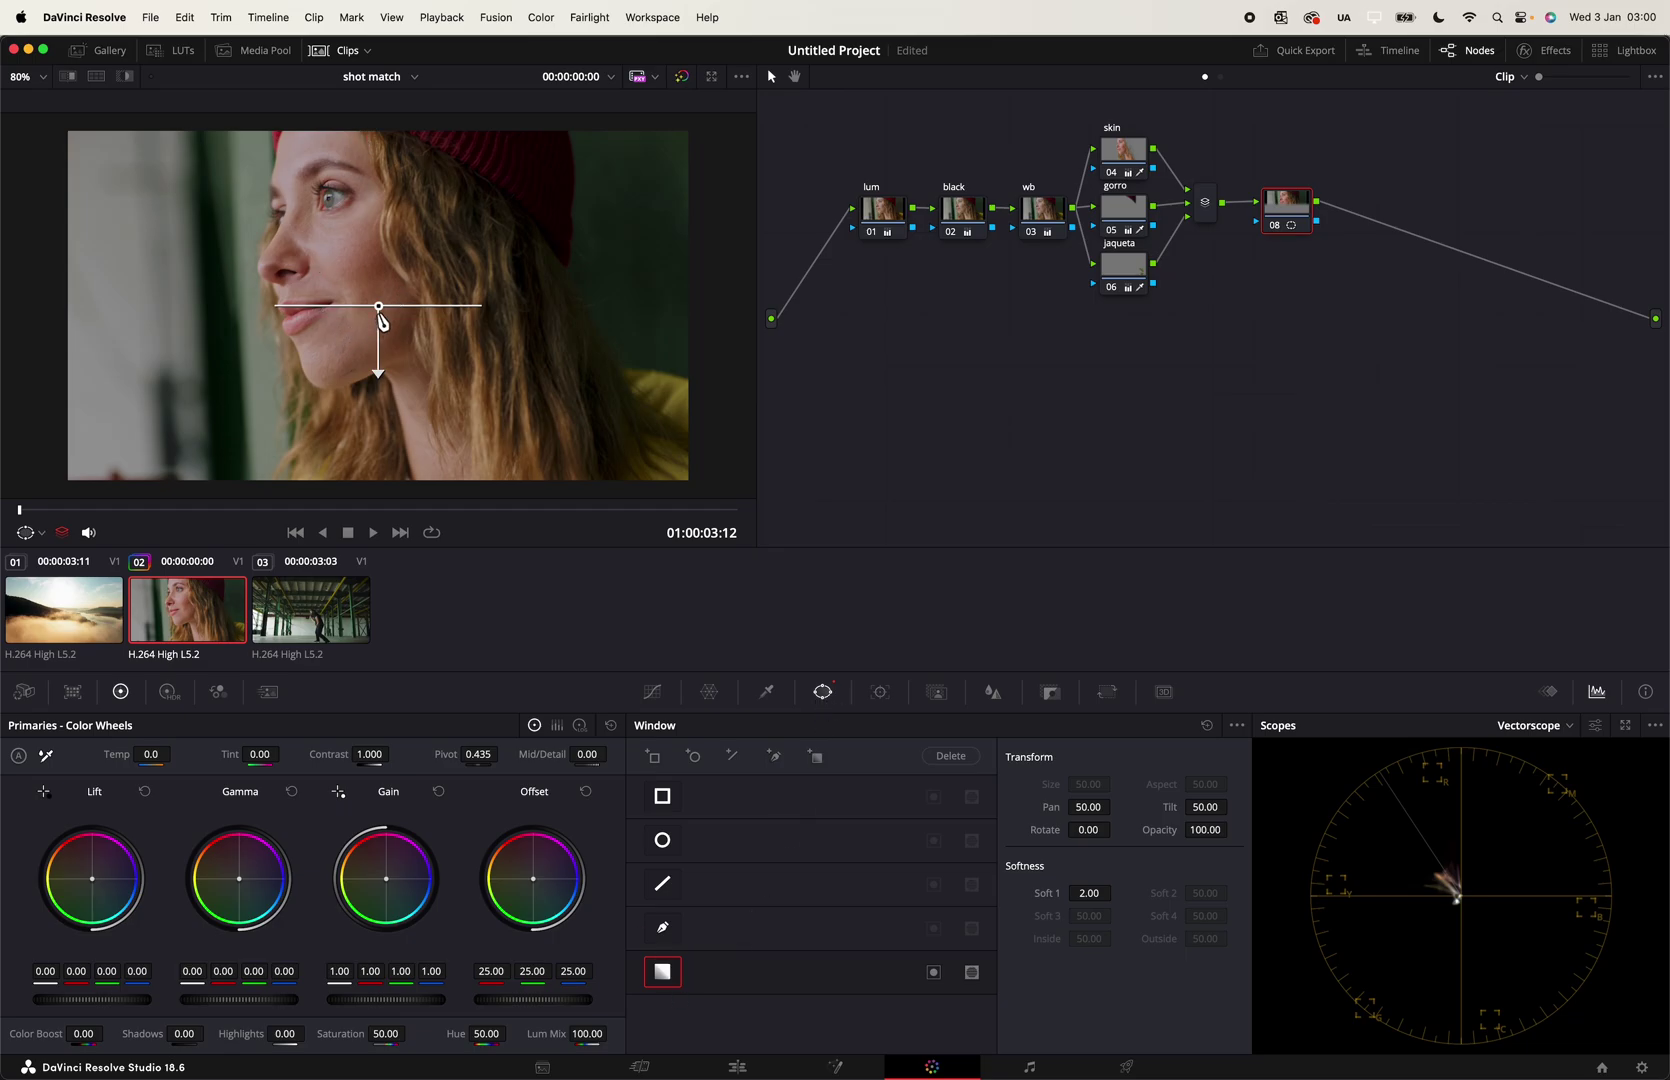
left_click_drag(377, 326, 322, 326)
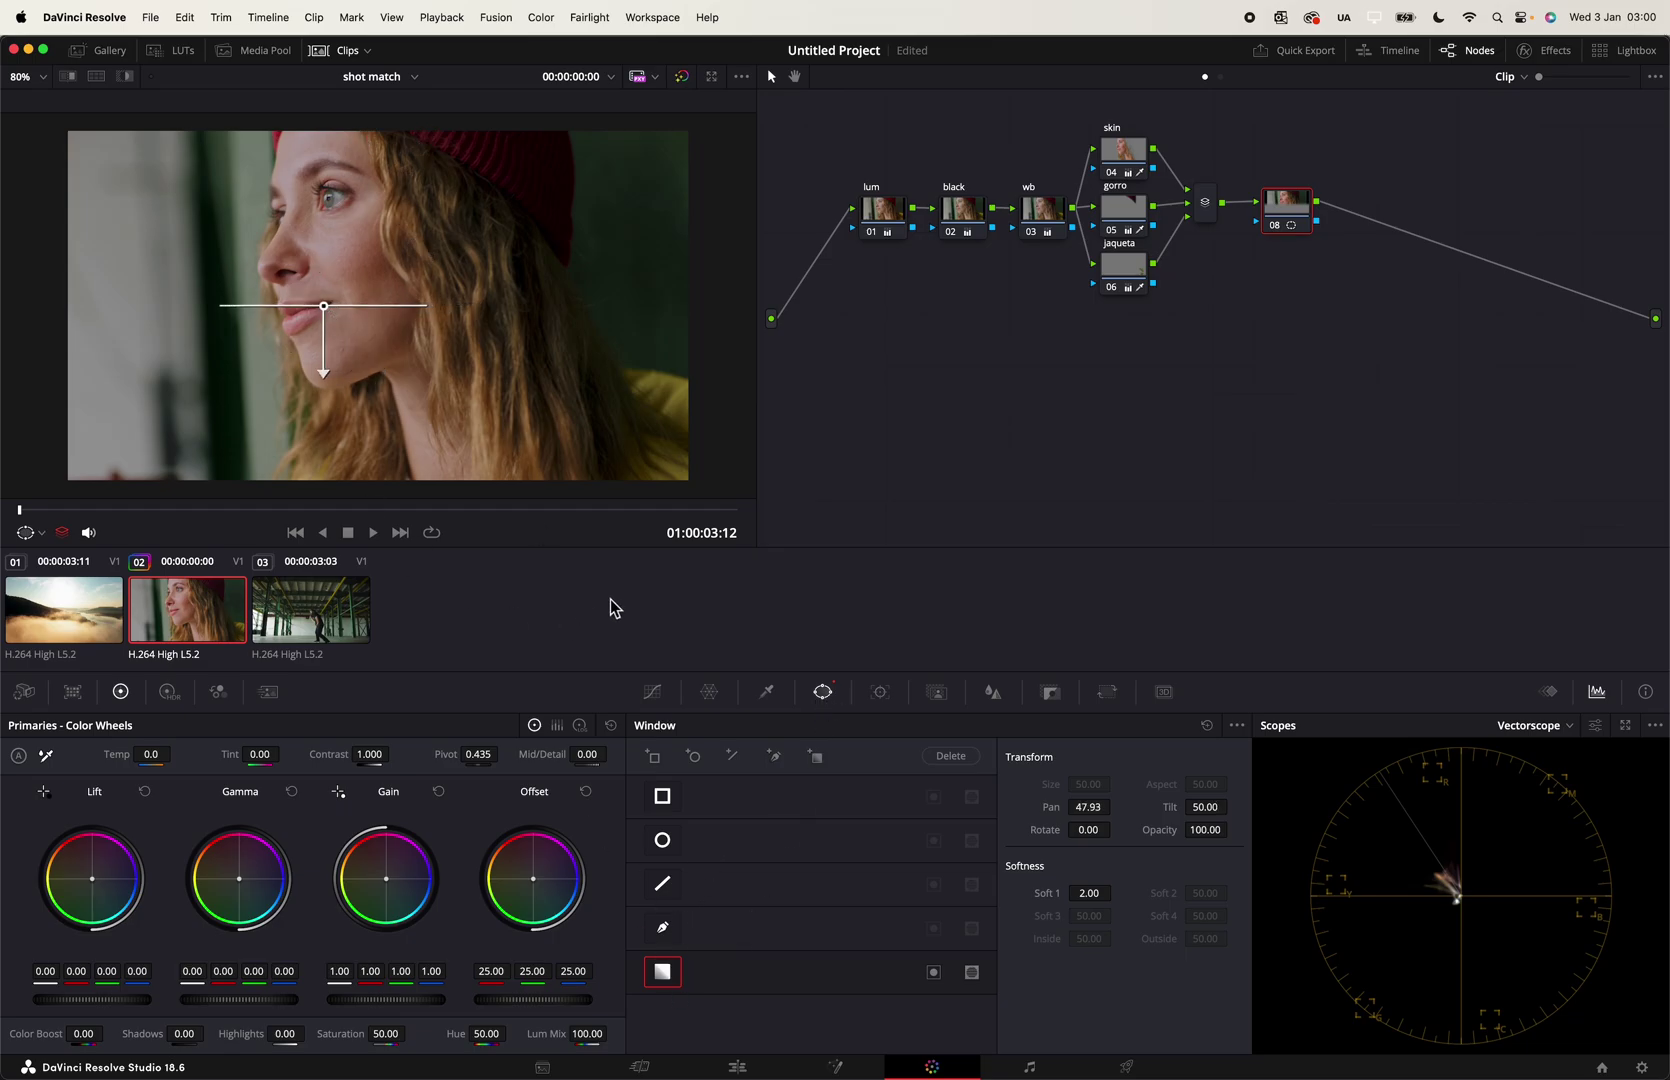
key("shift+h")
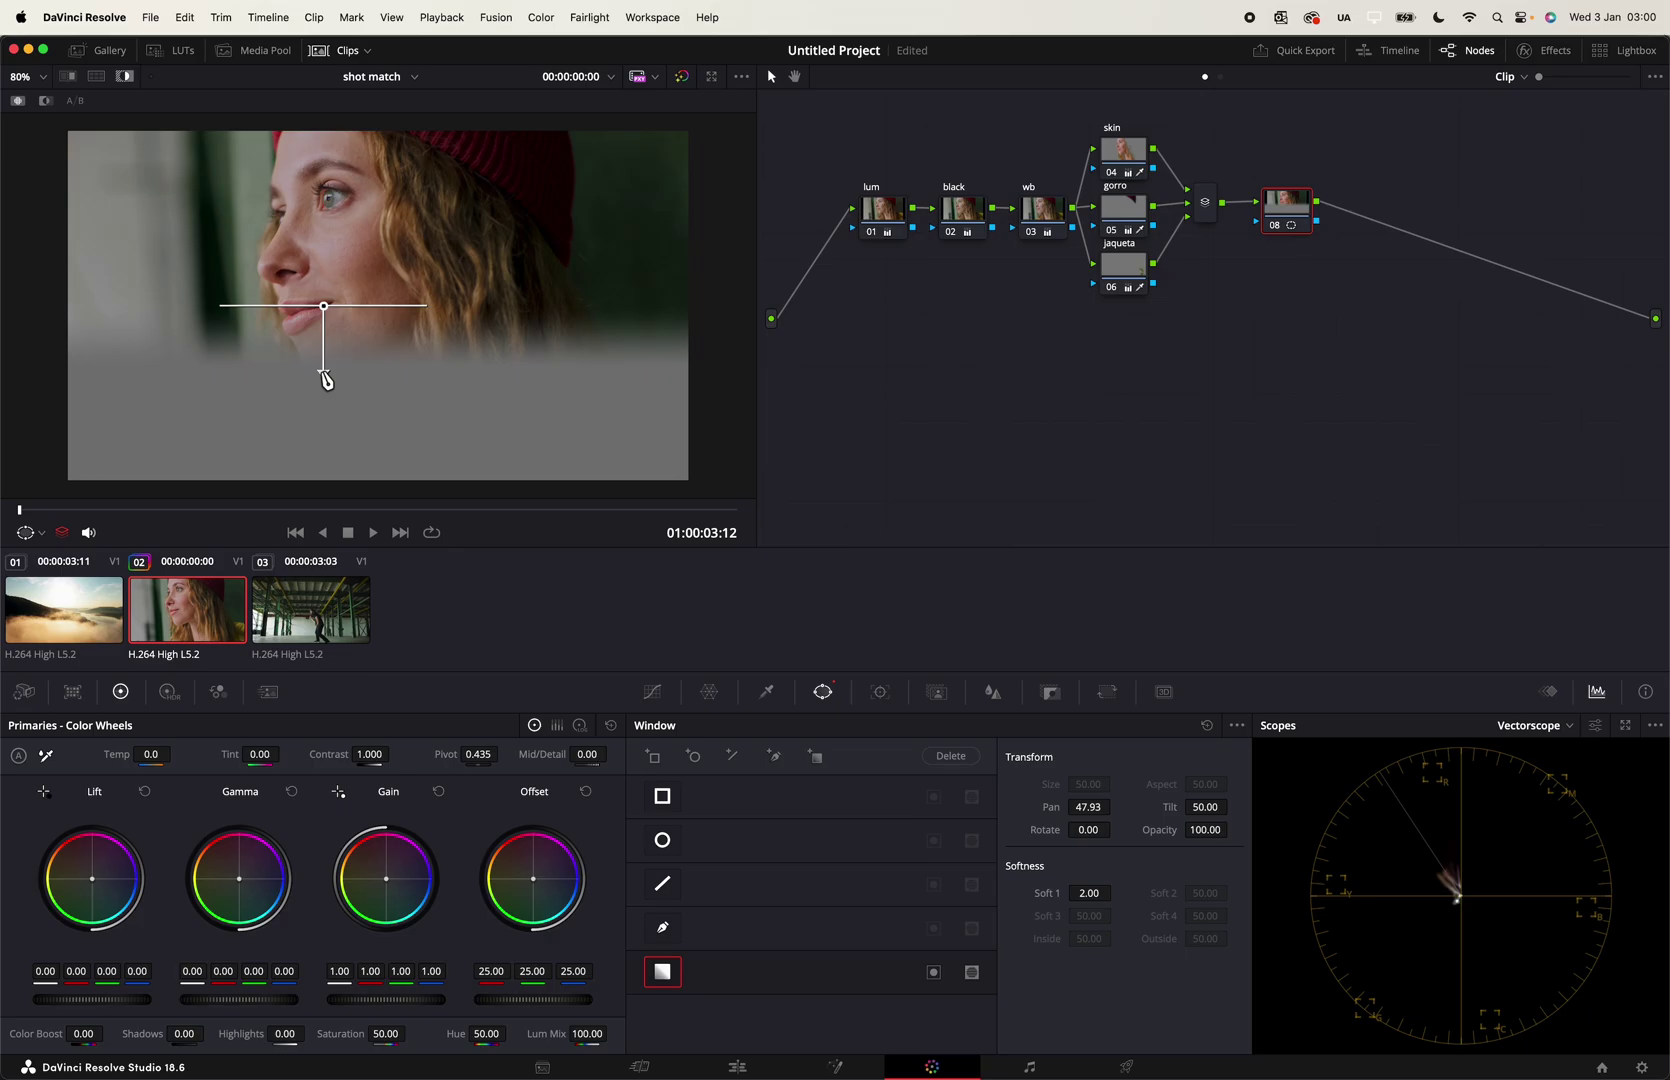
left_click_drag(326, 378, 530, 360)
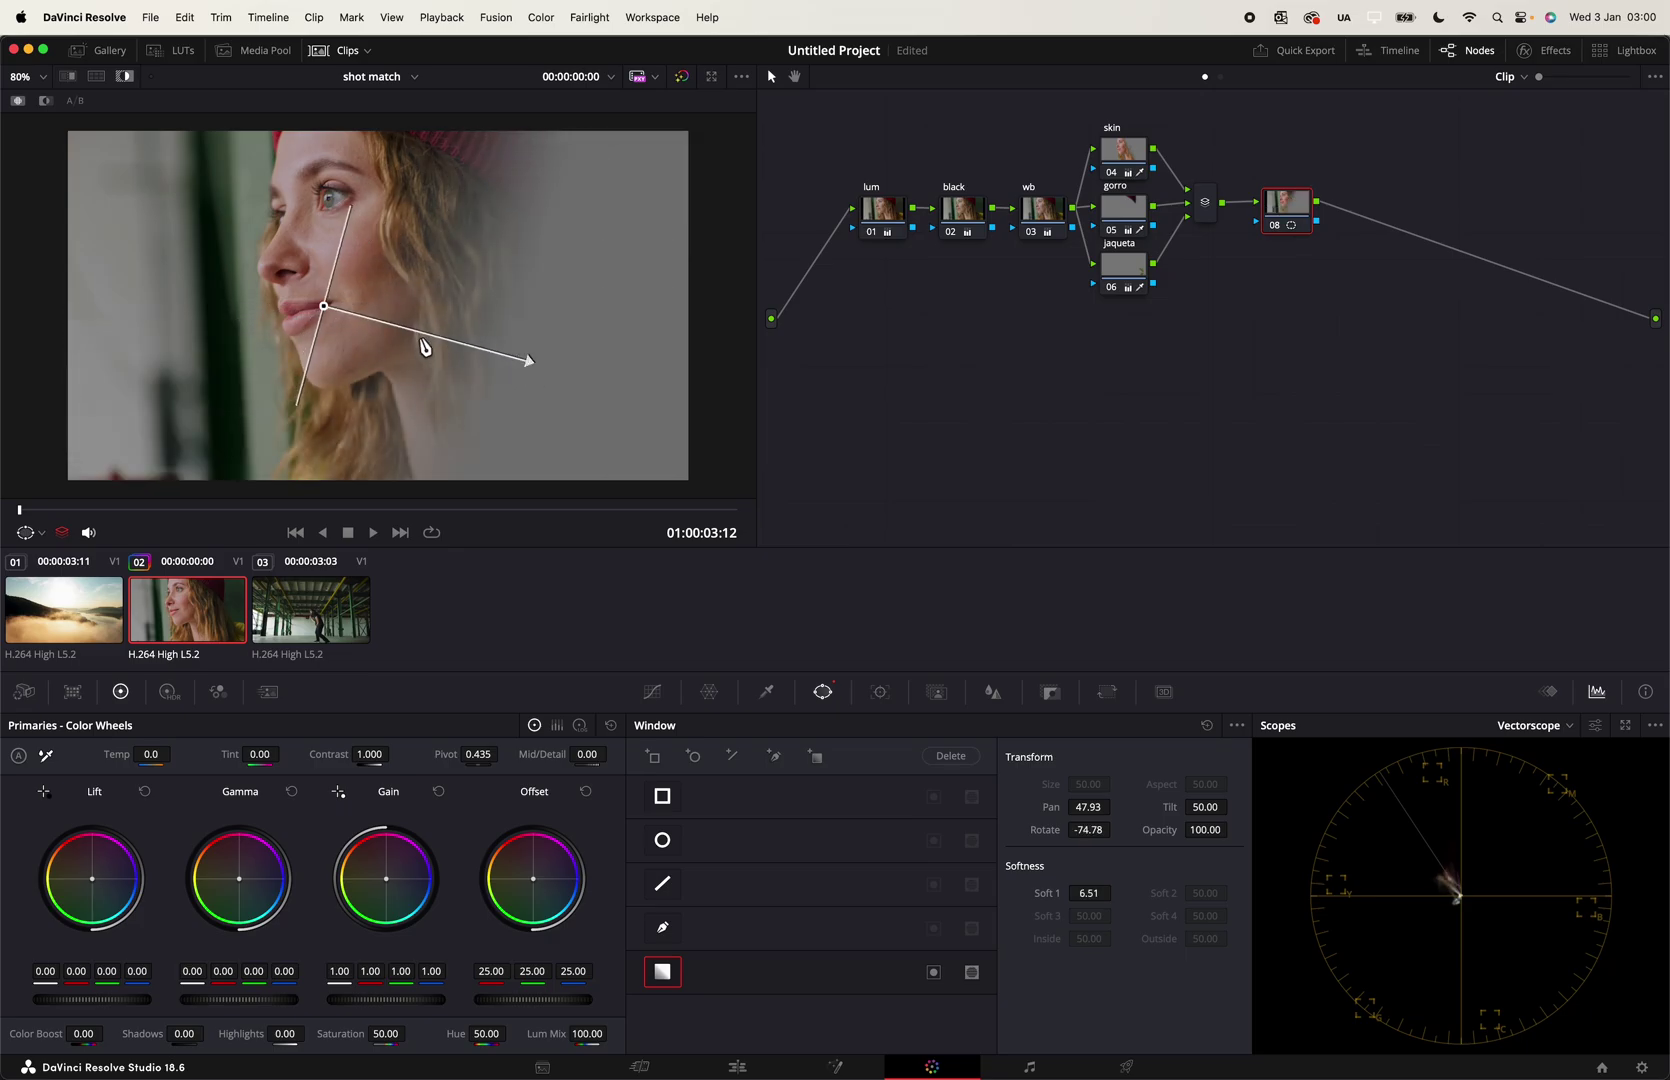
Step: Move the gradient window over the bright wall beside the face, with Pan 41.80, Tilt 49.63, Rotate -76.65 and Soft 1 at 7.07
left_click_drag(324, 306, 161, 317)
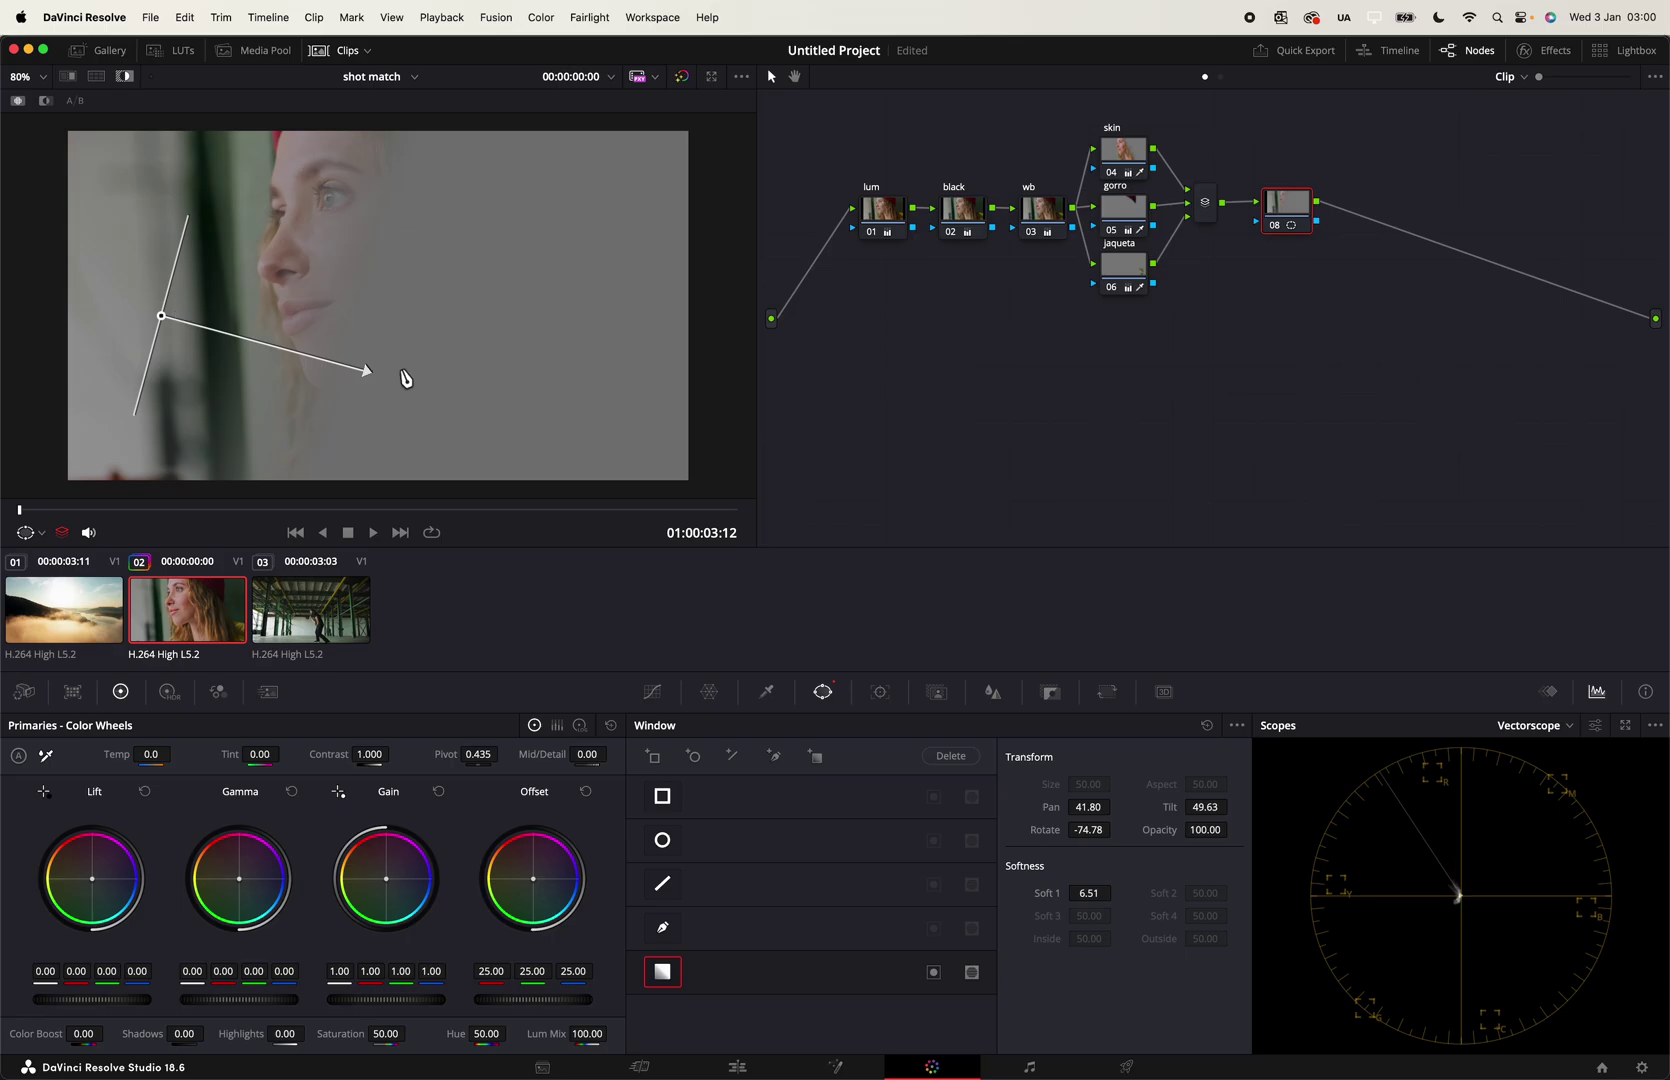
left_click_drag(370, 372, 388, 368)
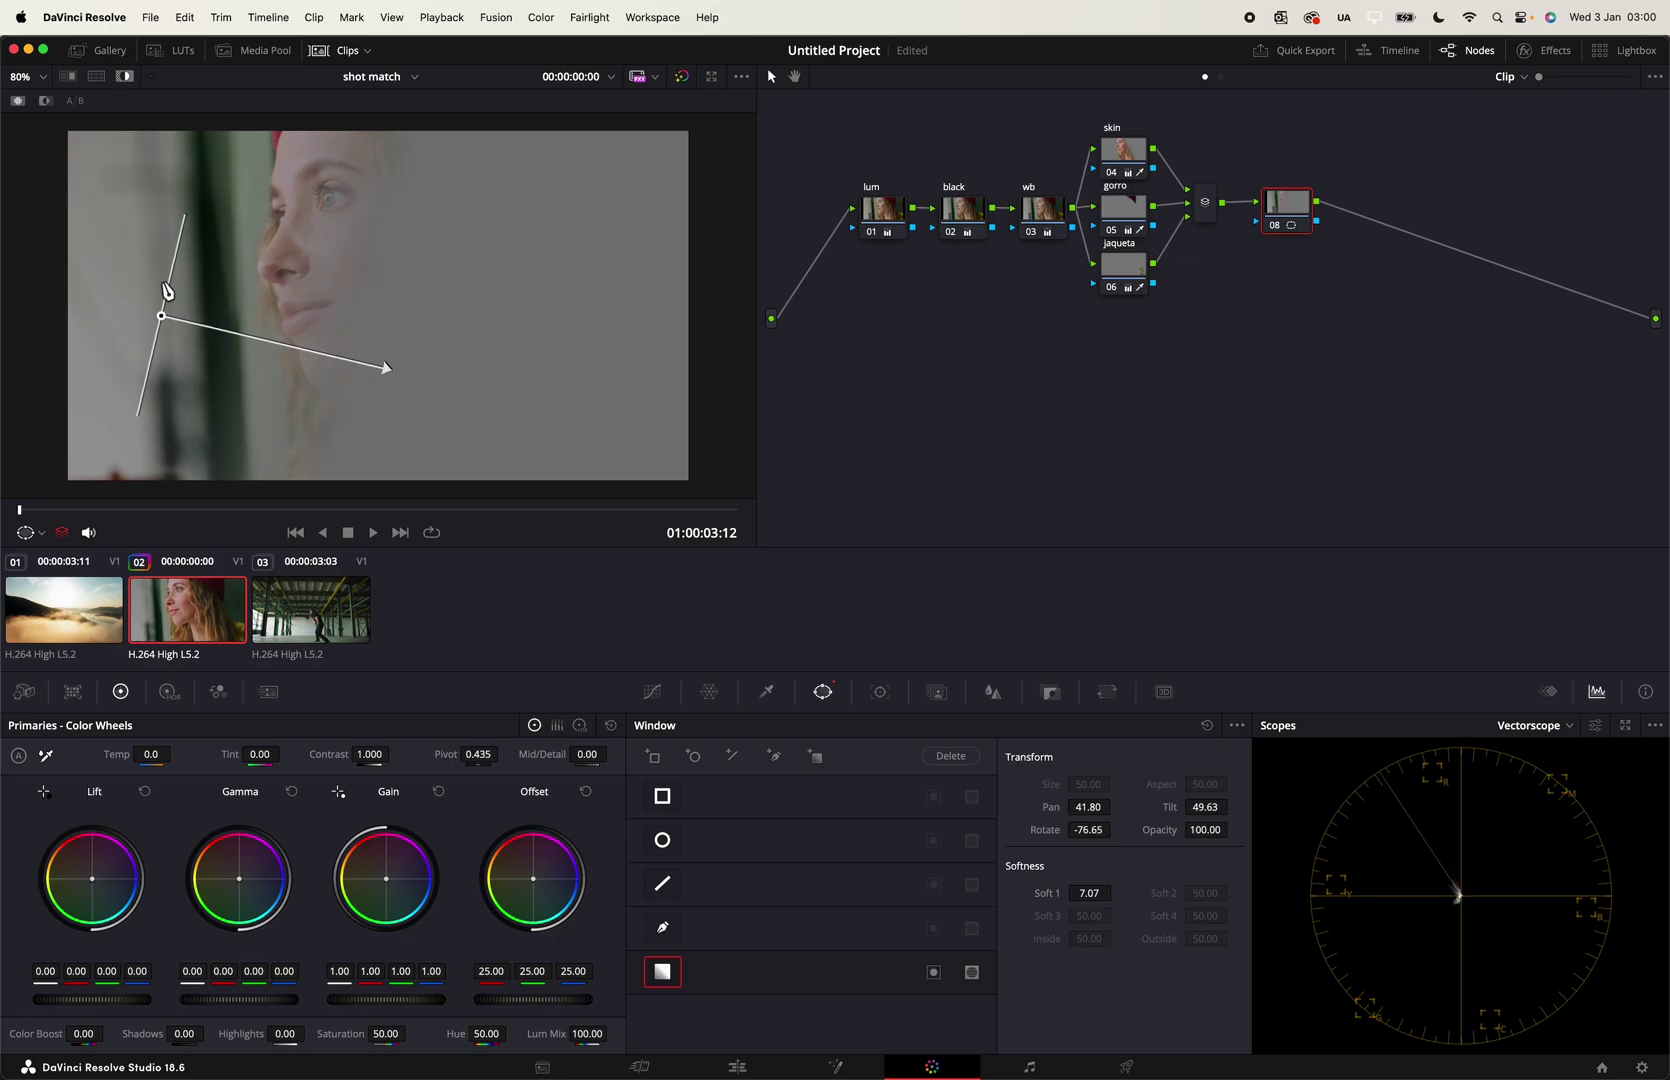
Step: Restrict the gradient-window node to the highlights with a luminance key, setting Low to 59.8 and Low Soft to 10.6
left_click(766, 695)
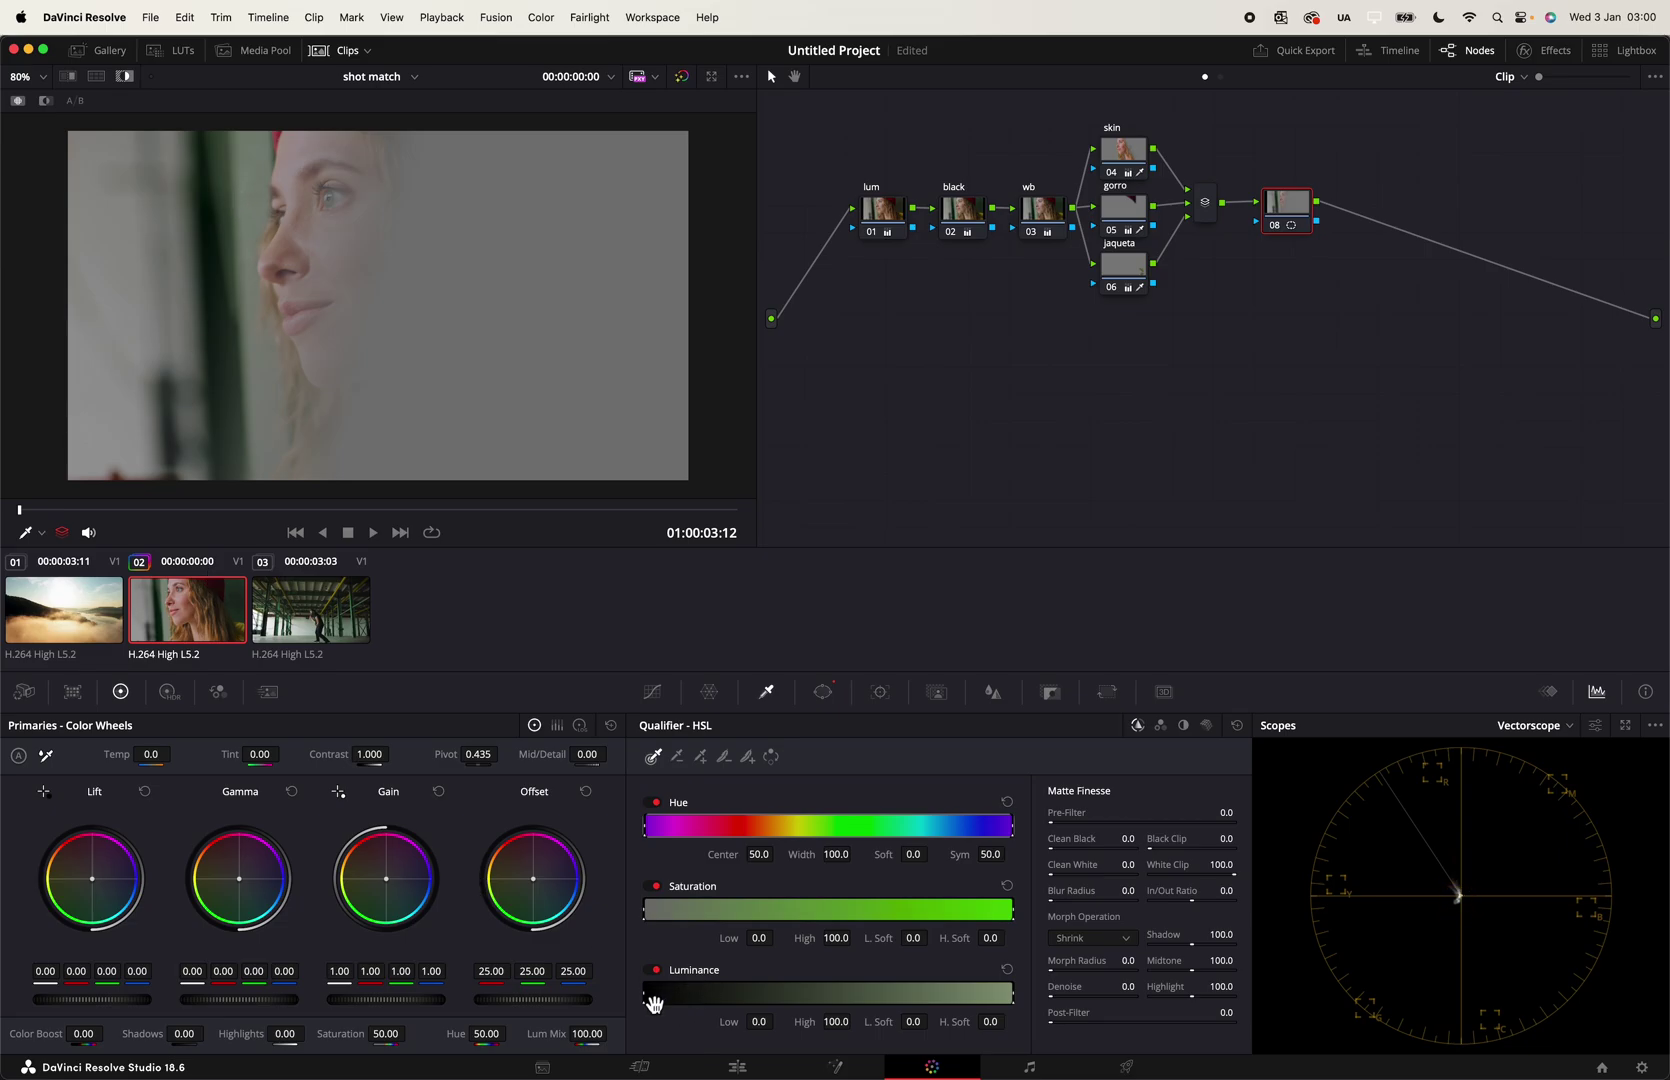
left_click_drag(646, 997, 858, 1008)
left_click_drag(843, 1007, 864, 1007)
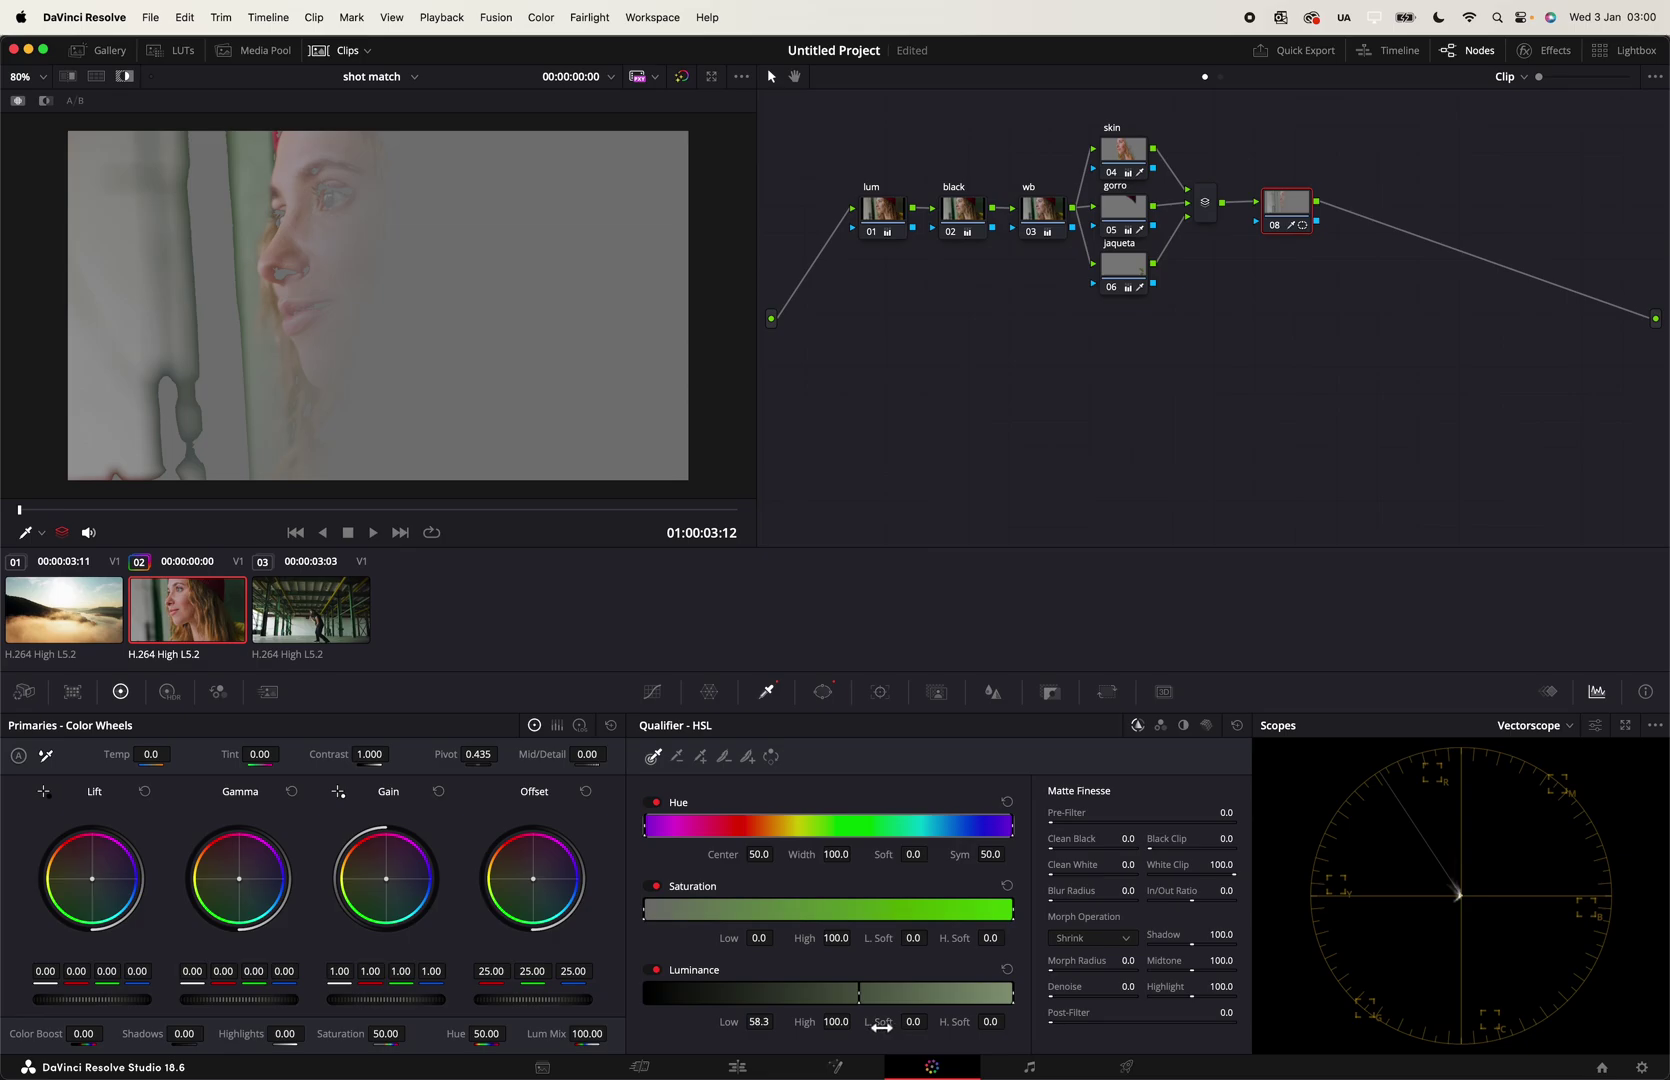
scroll(930, 1020, "up", 10)
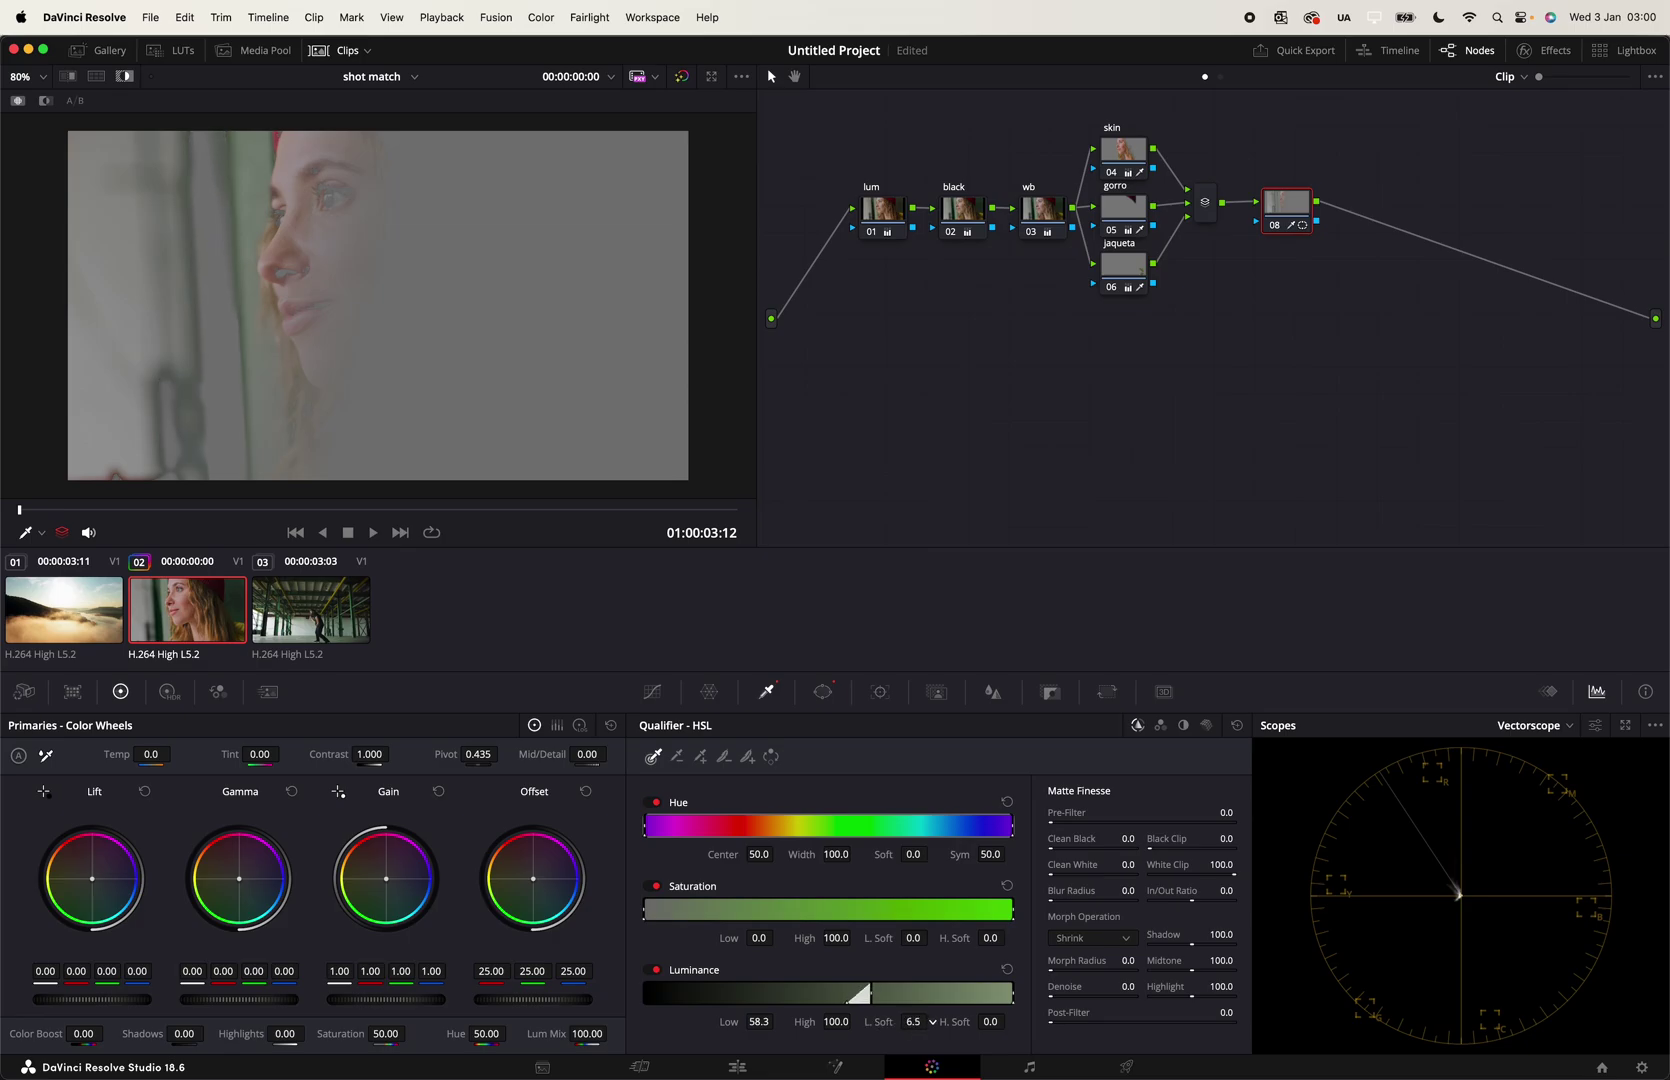
left_click_drag(915, 1022, 932, 1022)
scroll(735, 1022, "up", 3)
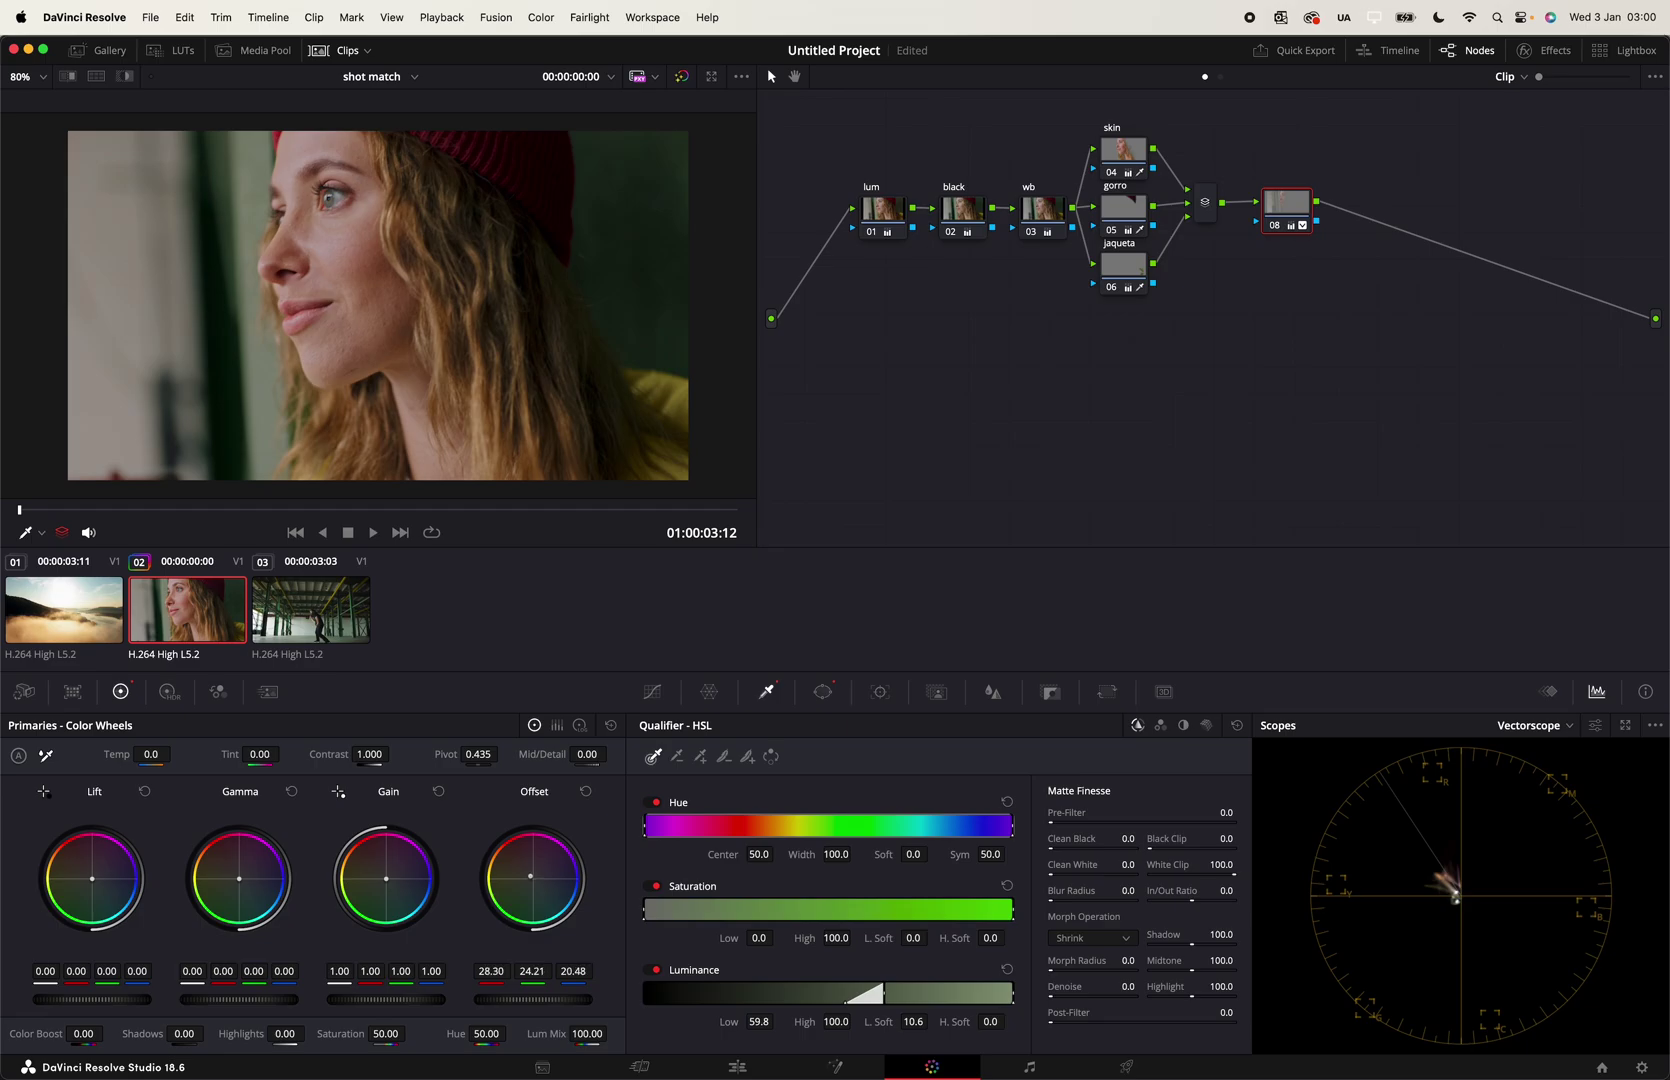
Step: Warm the masked highlights with an Offset of 32.20, 23.12 and 13.97, checking against the first clip and the enlarged vectorscope
left_click_drag(530, 876, 100, 283)
left_click(102, 610)
left_click(172, 630)
left_click_drag(527, 873, 530, 872)
left_click(1625, 725)
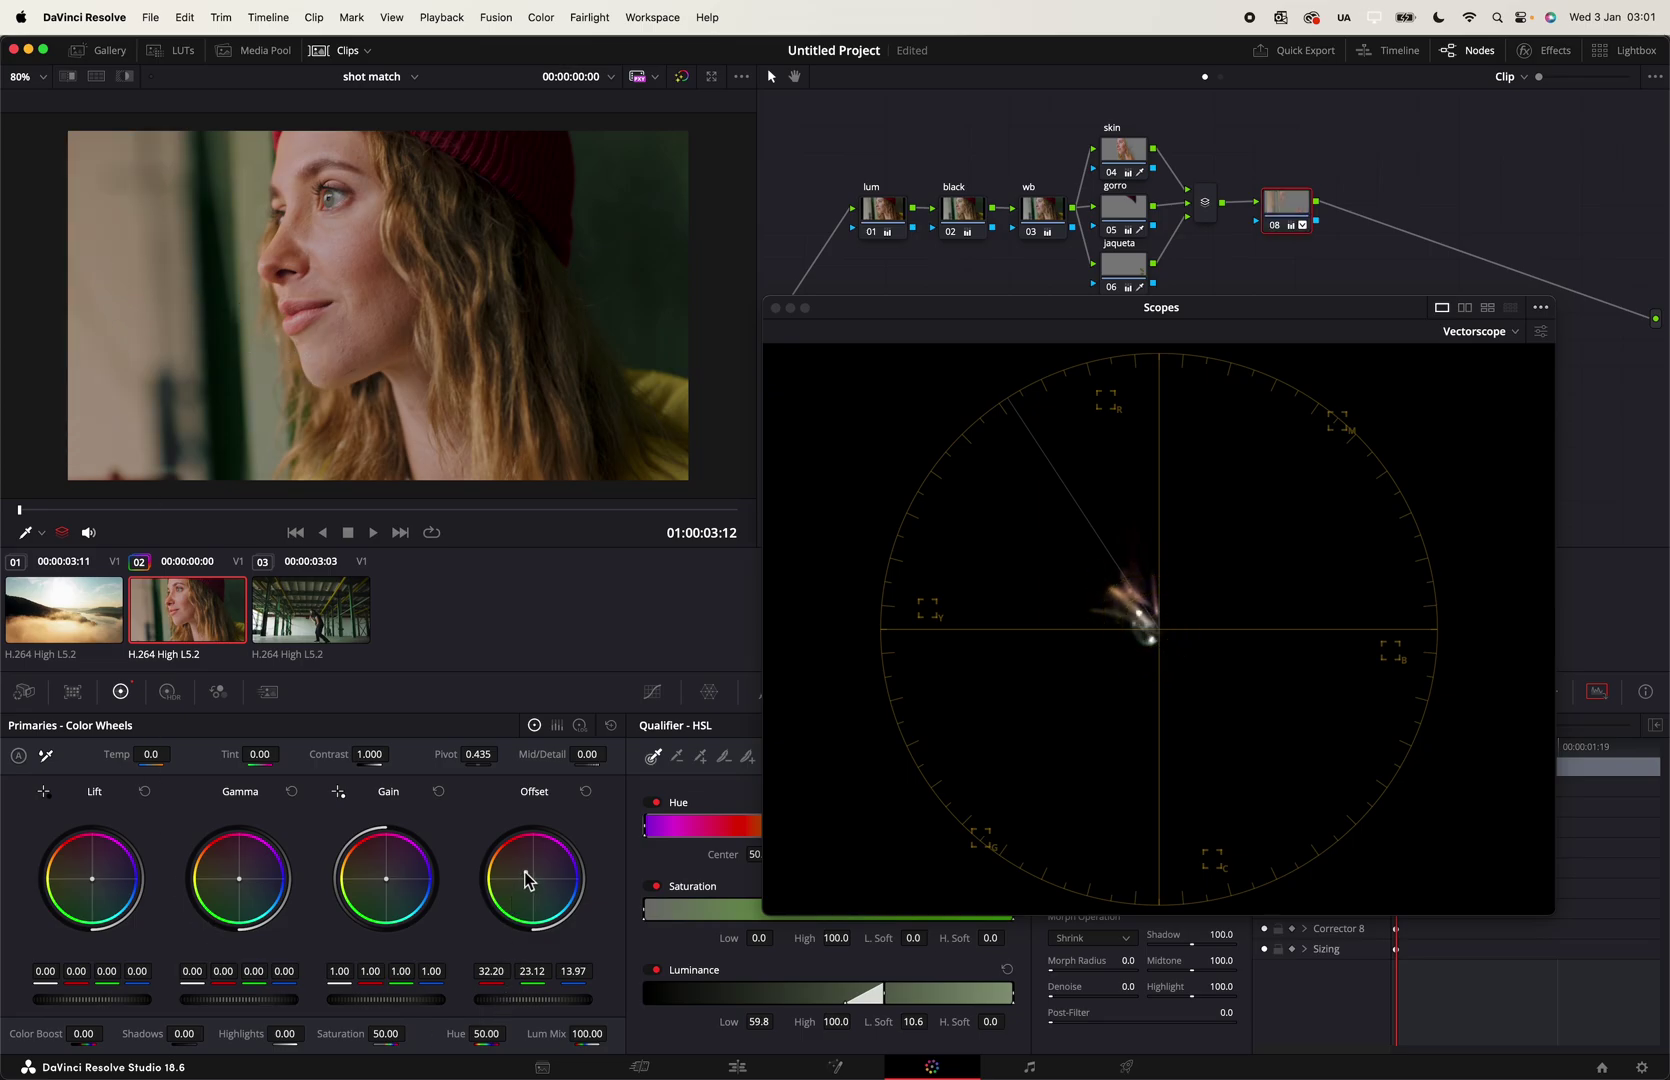
left_click(776, 308)
Step: Review the portrait's node tree, from the lum, black and wb nodes to the skin, gorro and jaqueta keys
left_click_drag(851, 150, 1018, 278)
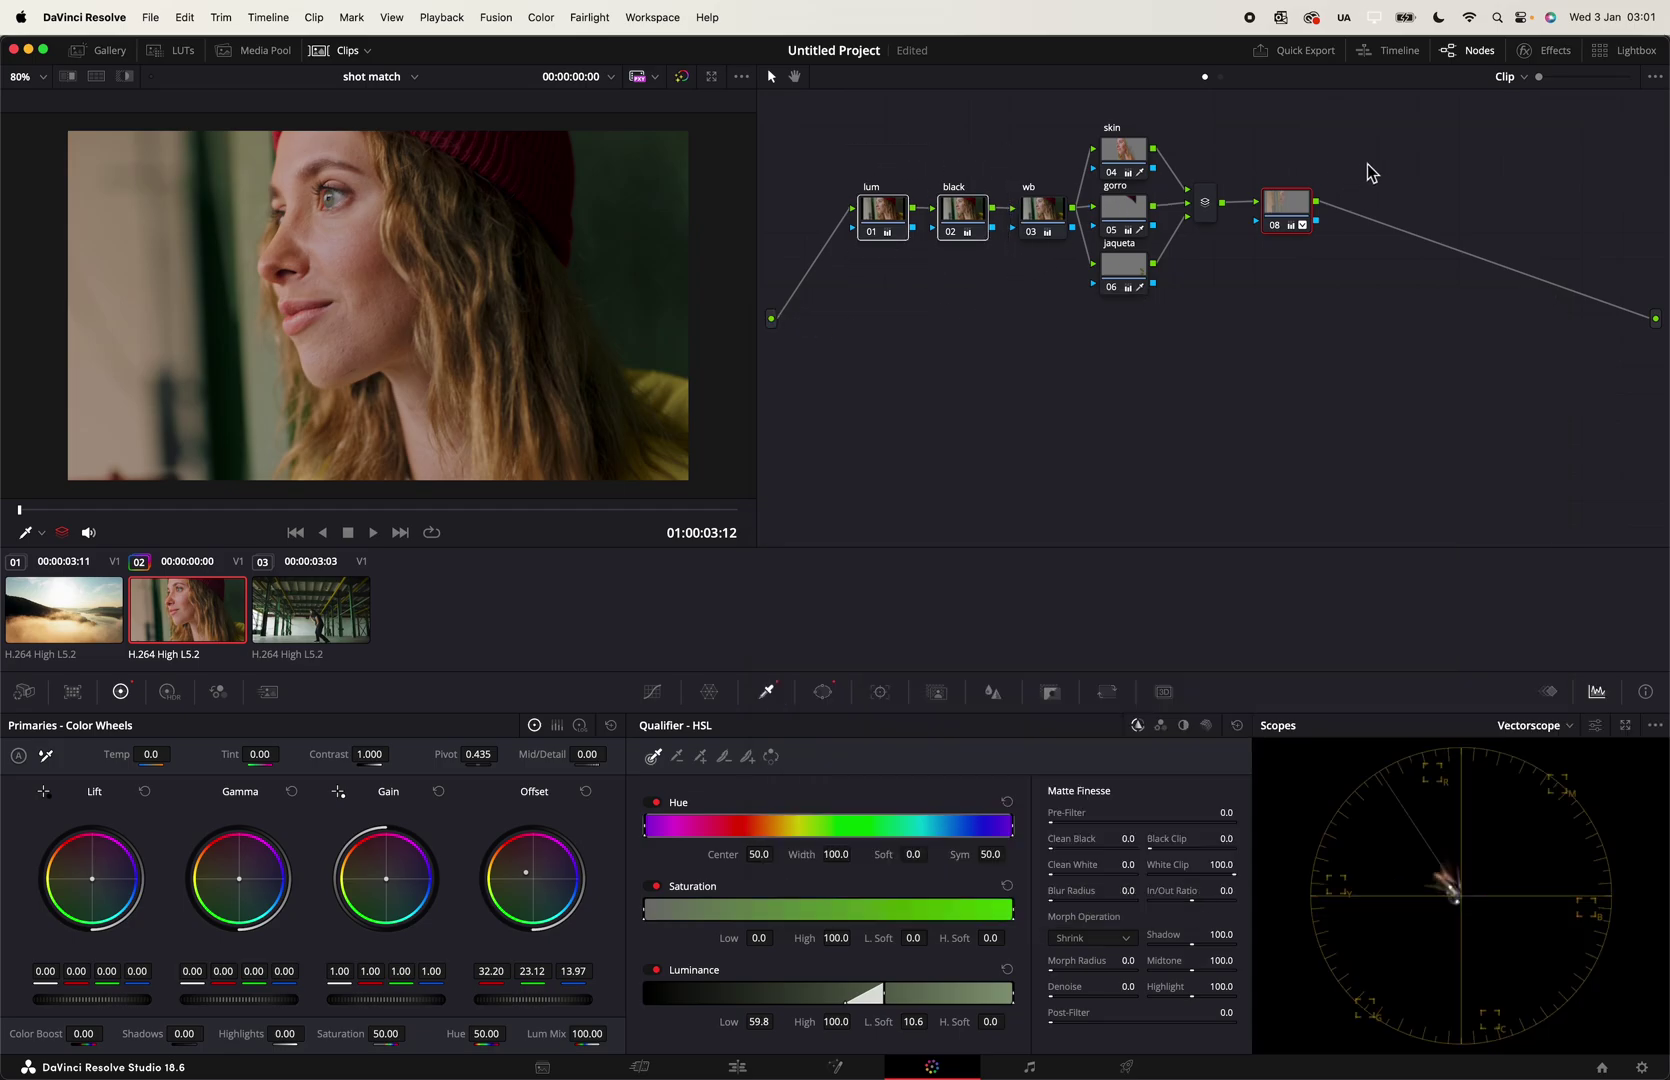
left_click(993, 197)
left_click_drag(865, 151, 1036, 262)
left_click_drag(1100, 118, 1275, 313)
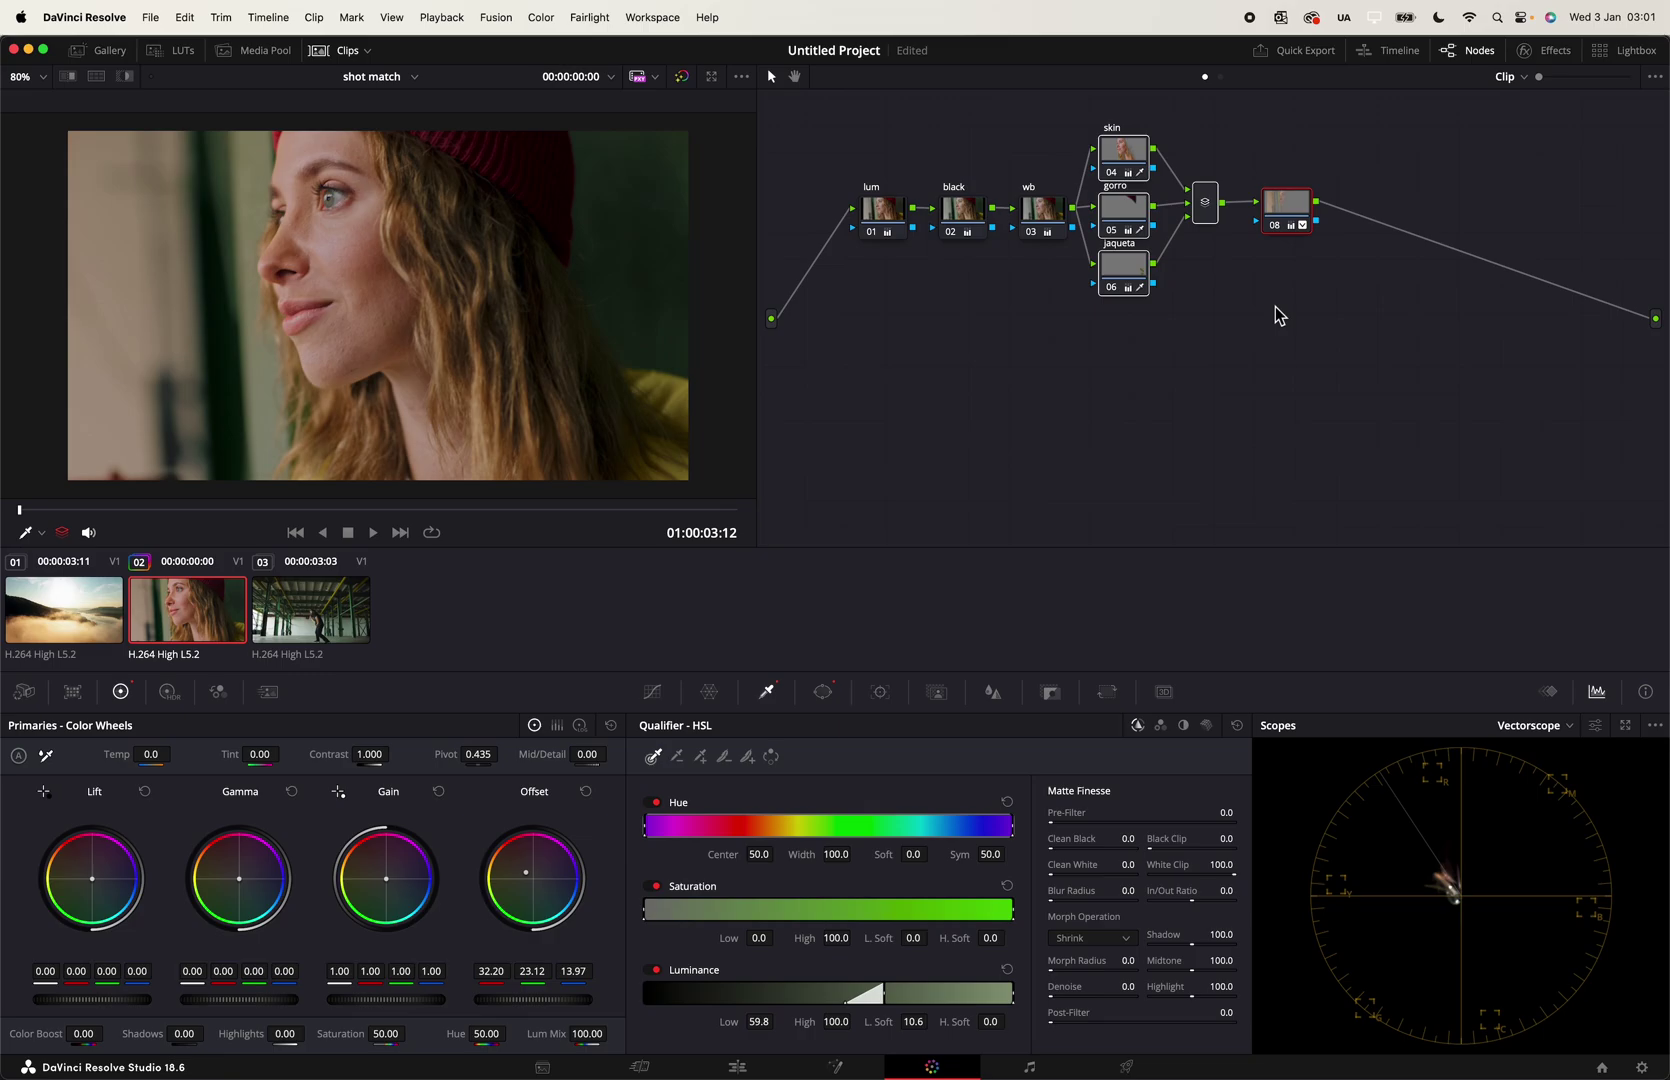
left_click_drag(1114, 115, 1198, 336)
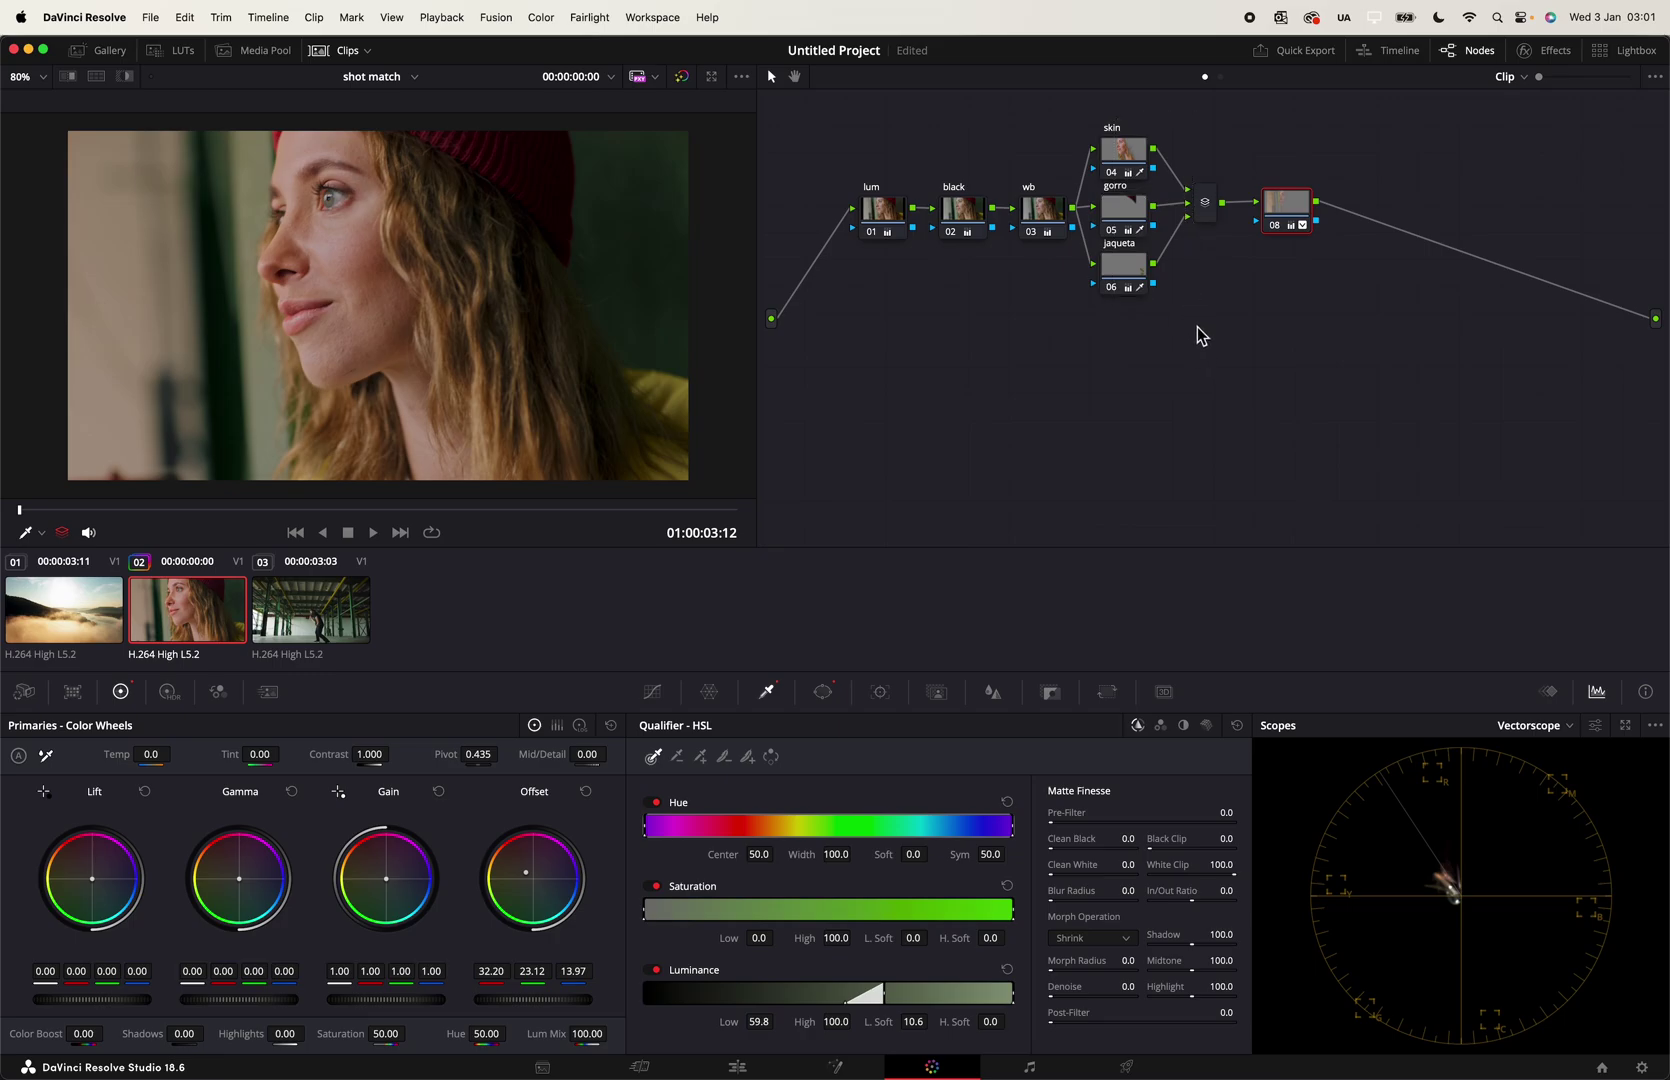
left_click(1128, 150)
left_click(1128, 213)
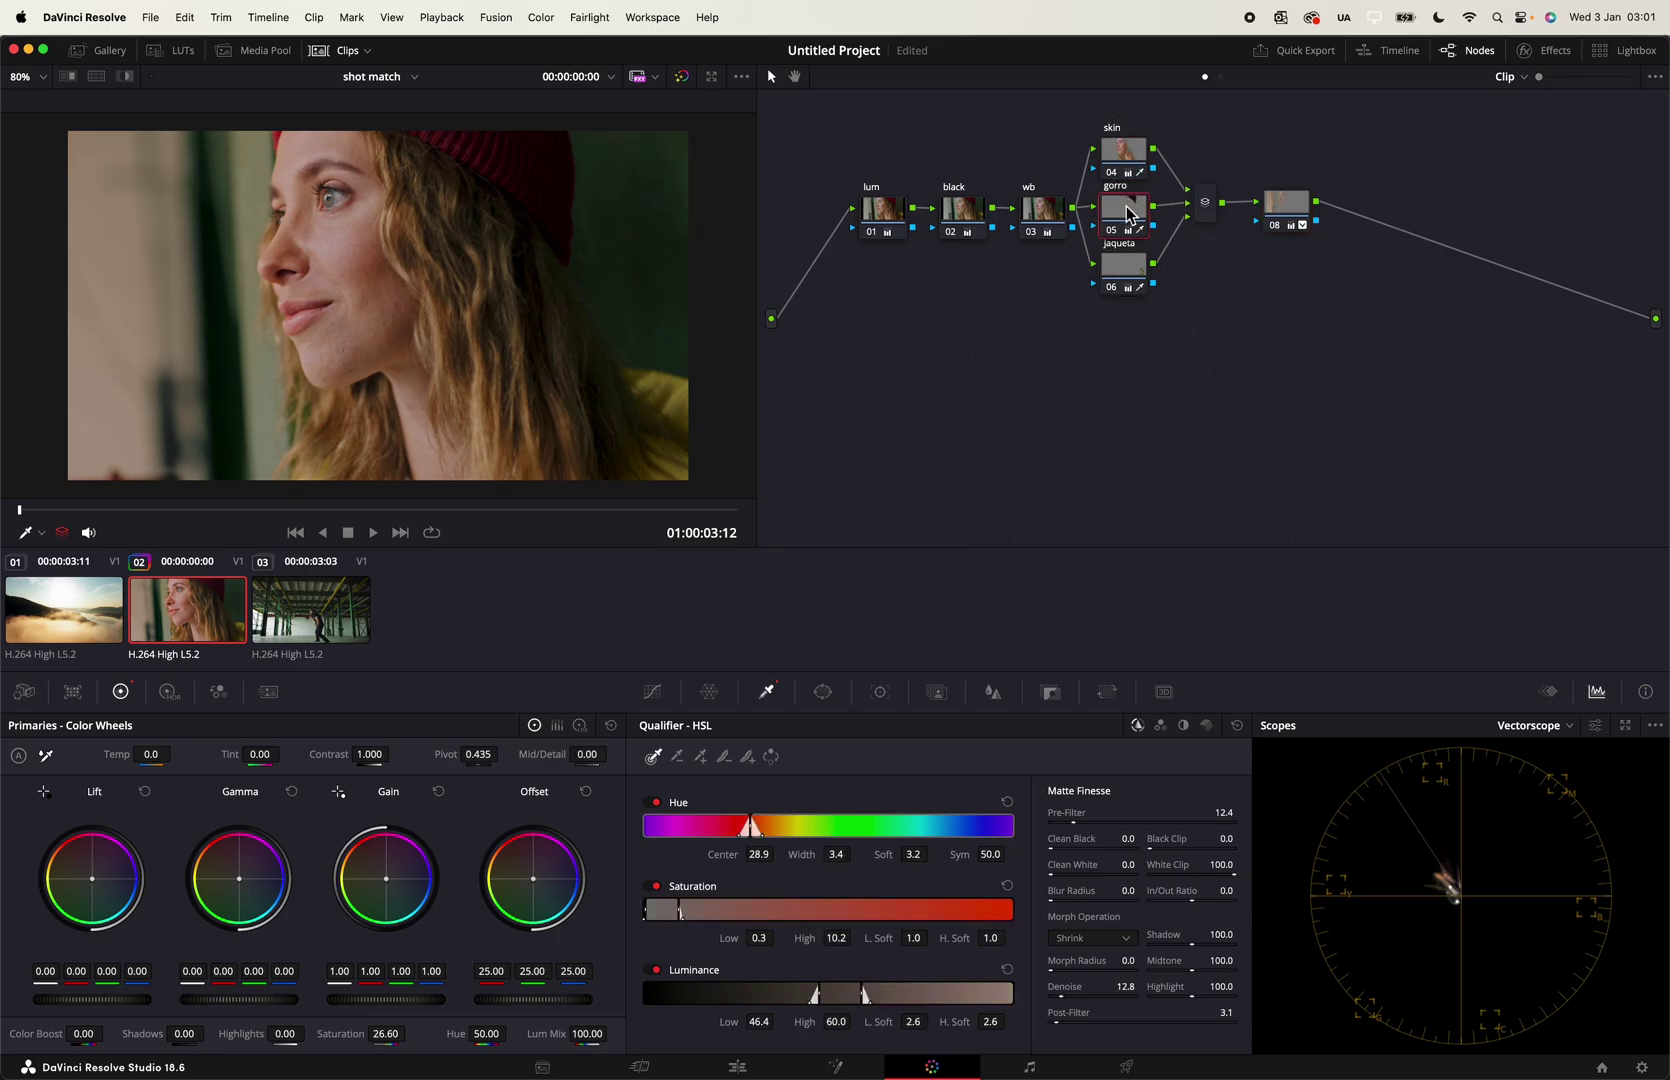
left_click(1139, 275)
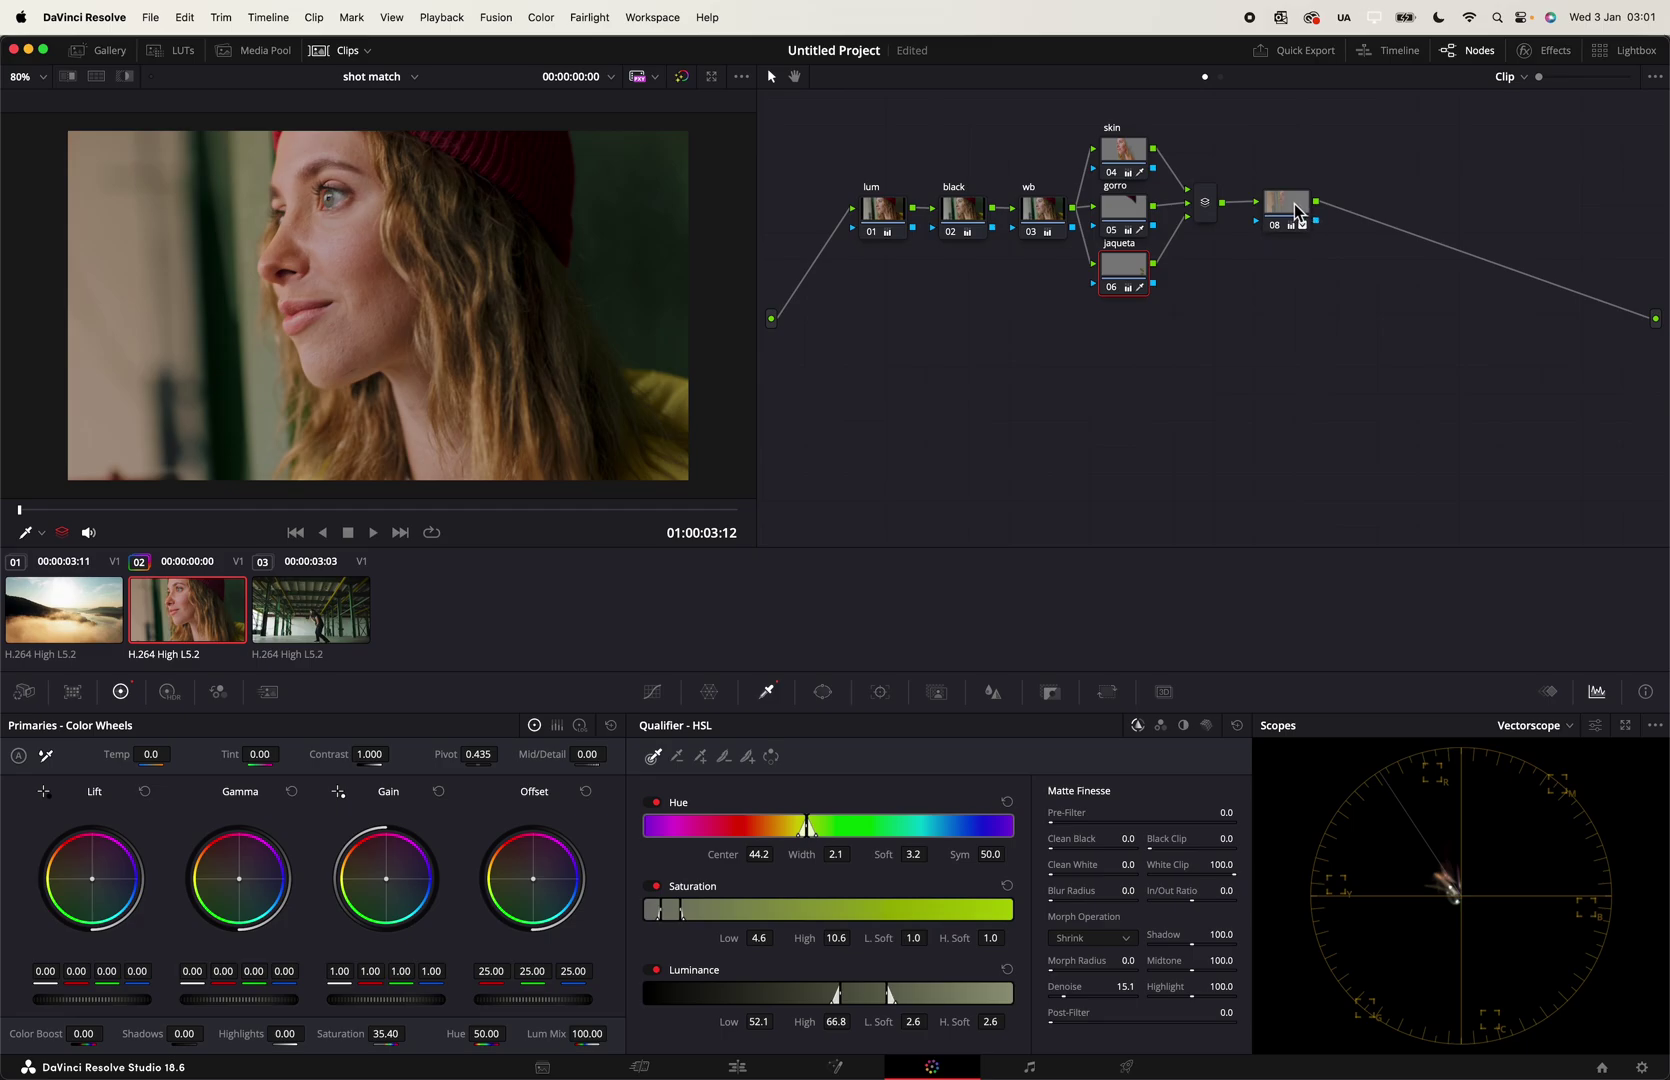
Step: Label the gradient-window node after the mixer "sun"
left_click_drag(1298, 210, 1292, 213)
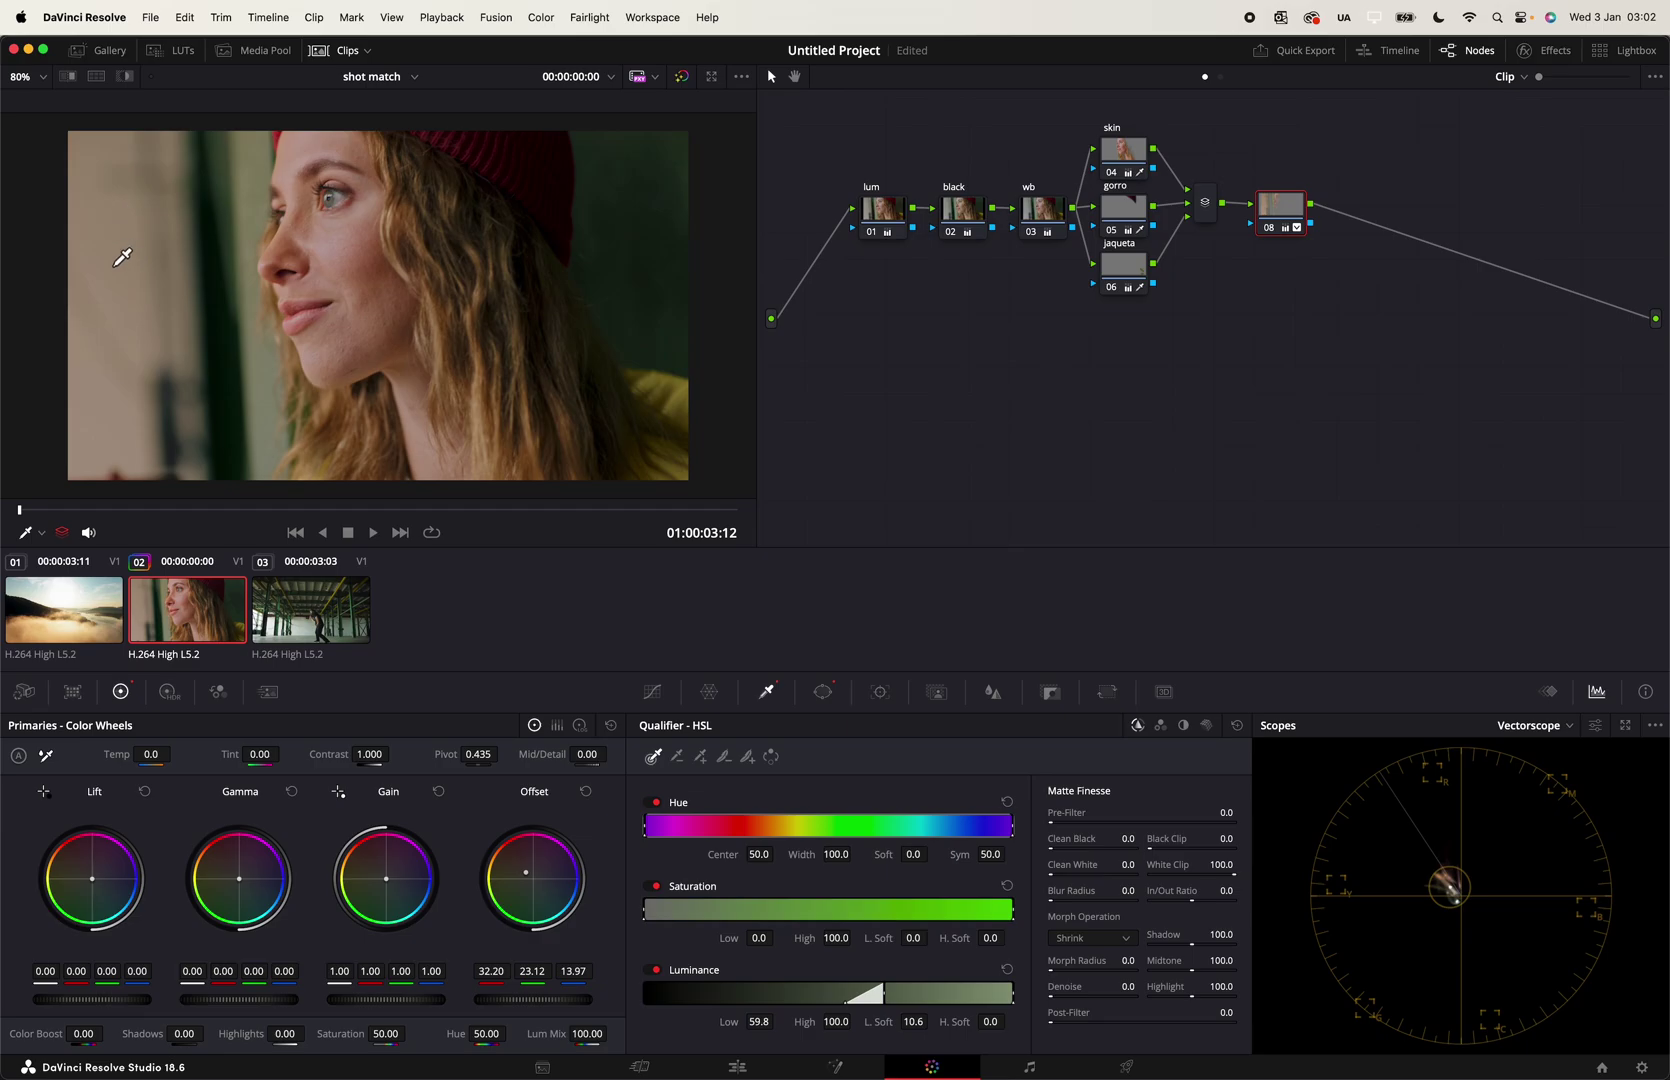
right_click(1282, 207)
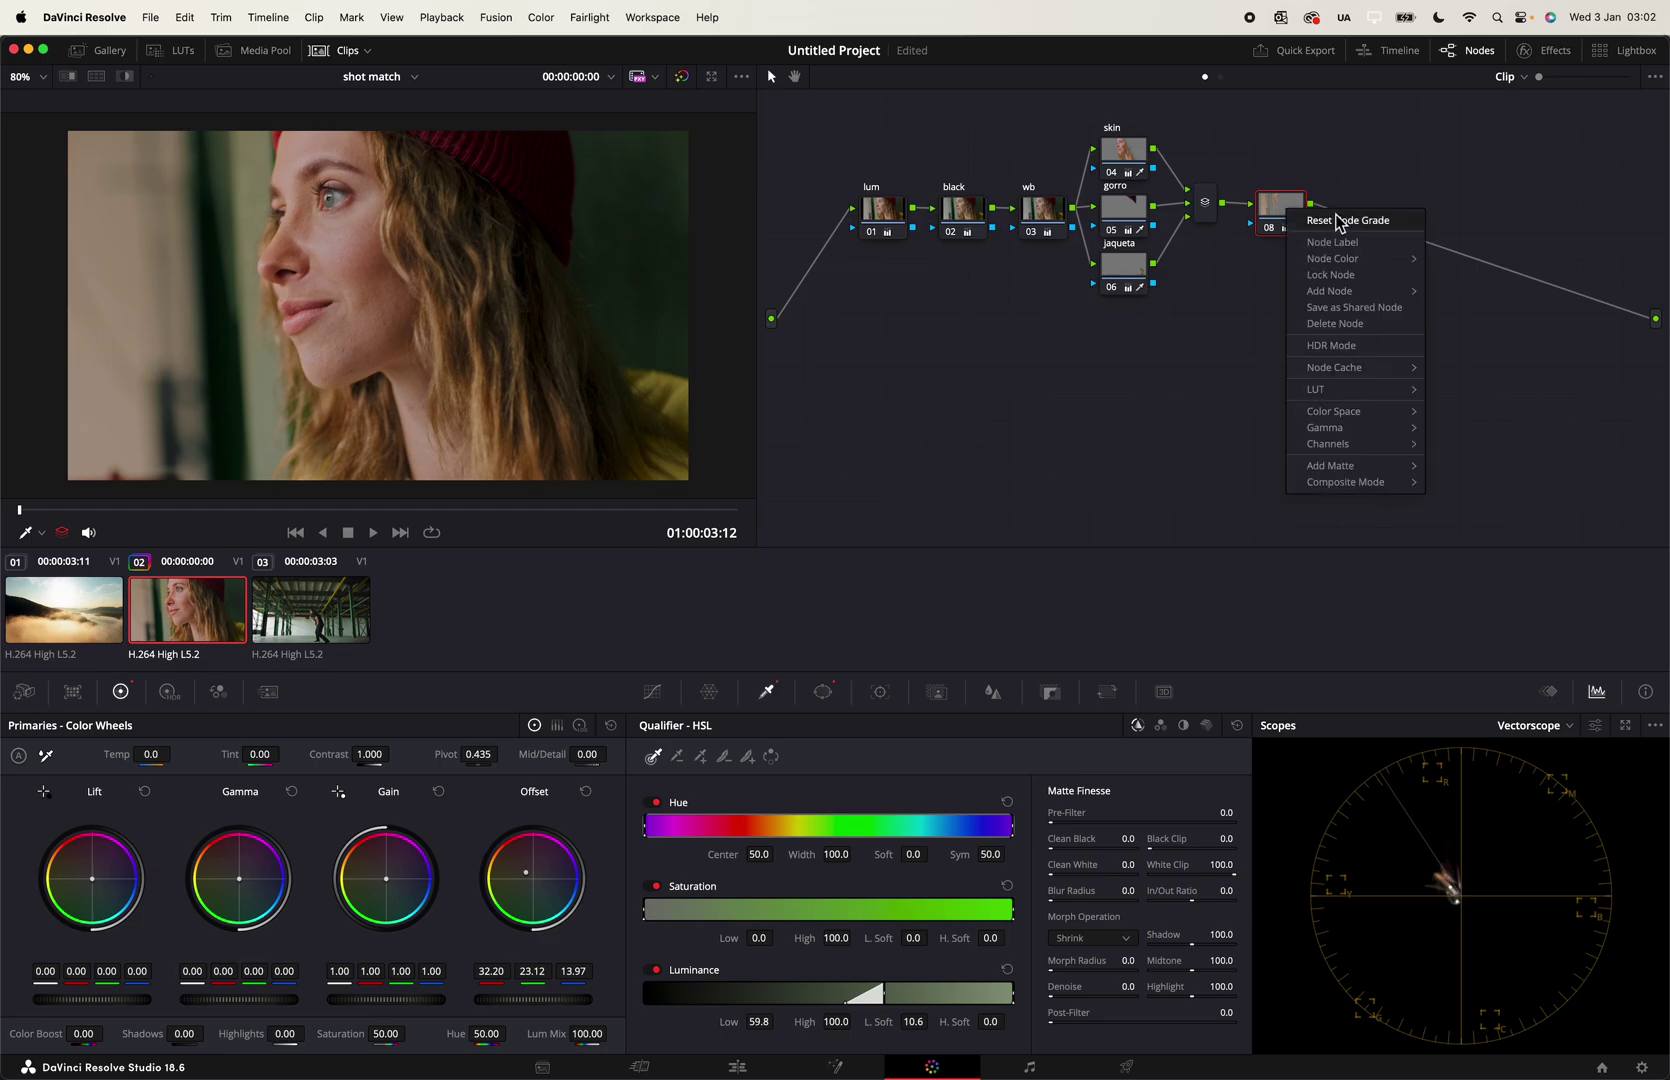
left_click(1286, 221)
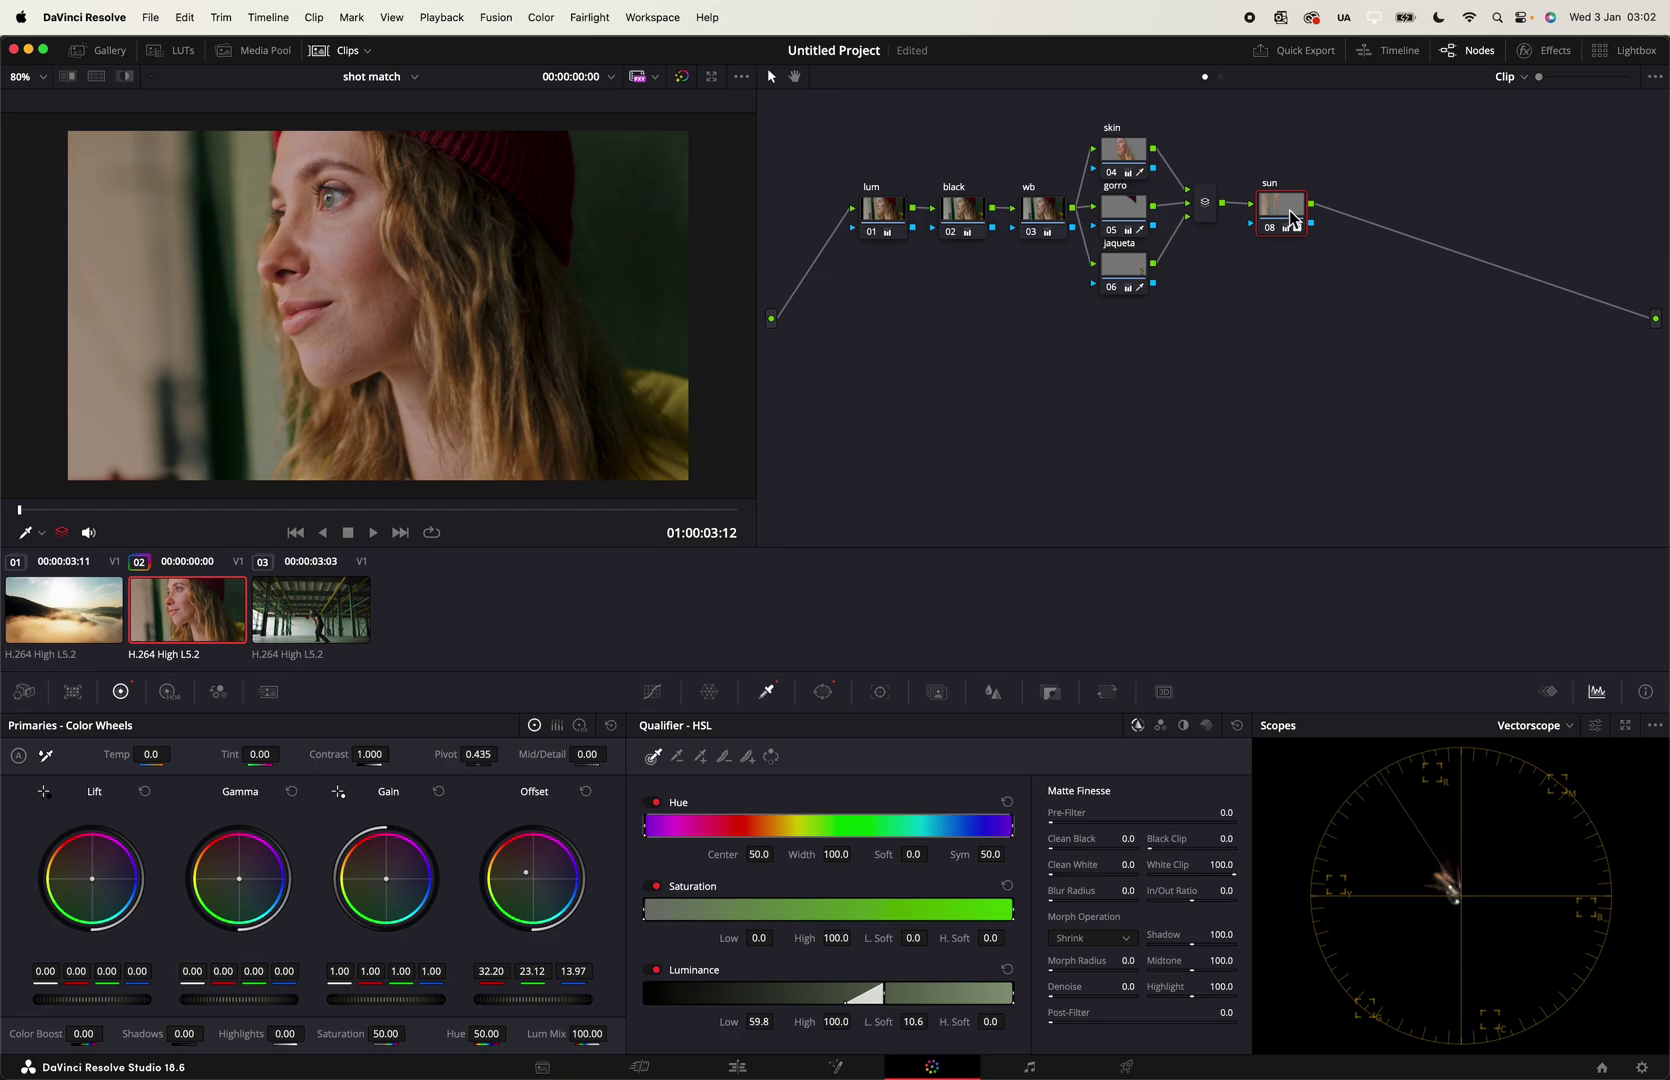
Step: Add a parallel node below sun, label it "bg", and align both nodes and their mixer with the rest of the tree
left_click_drag(1292, 220, 1280, 190)
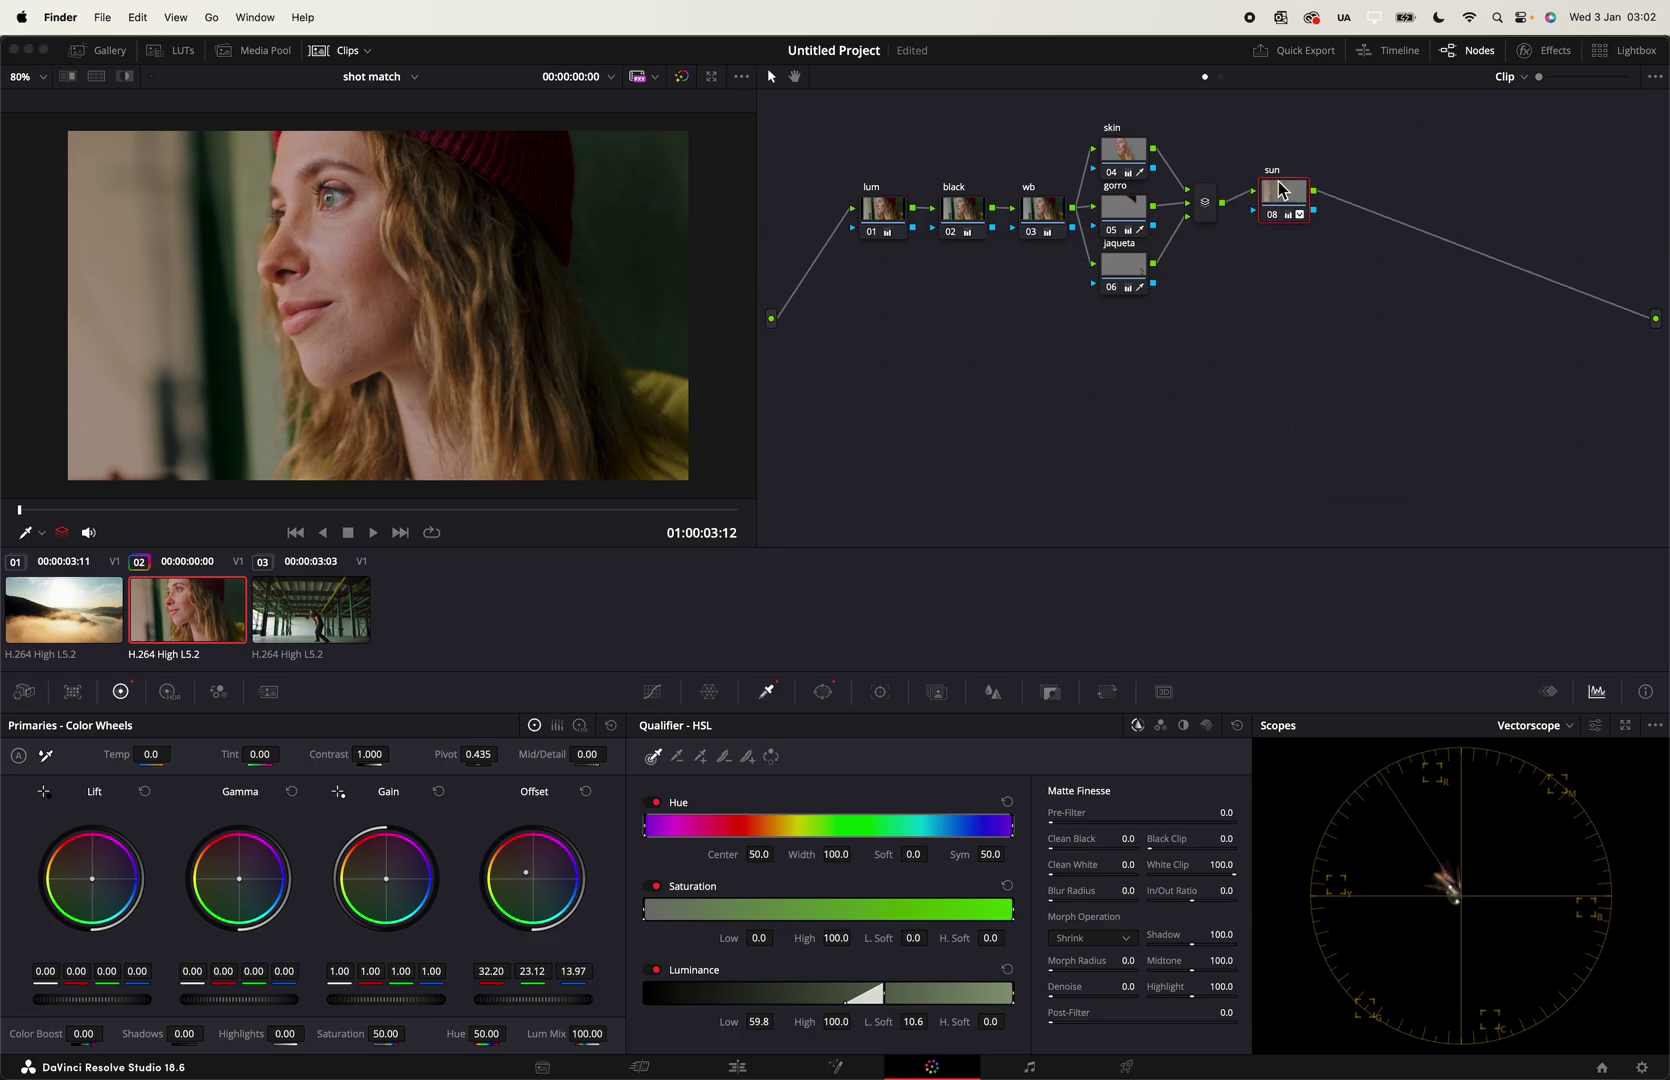
left_click(1280, 190)
key("alt+p")
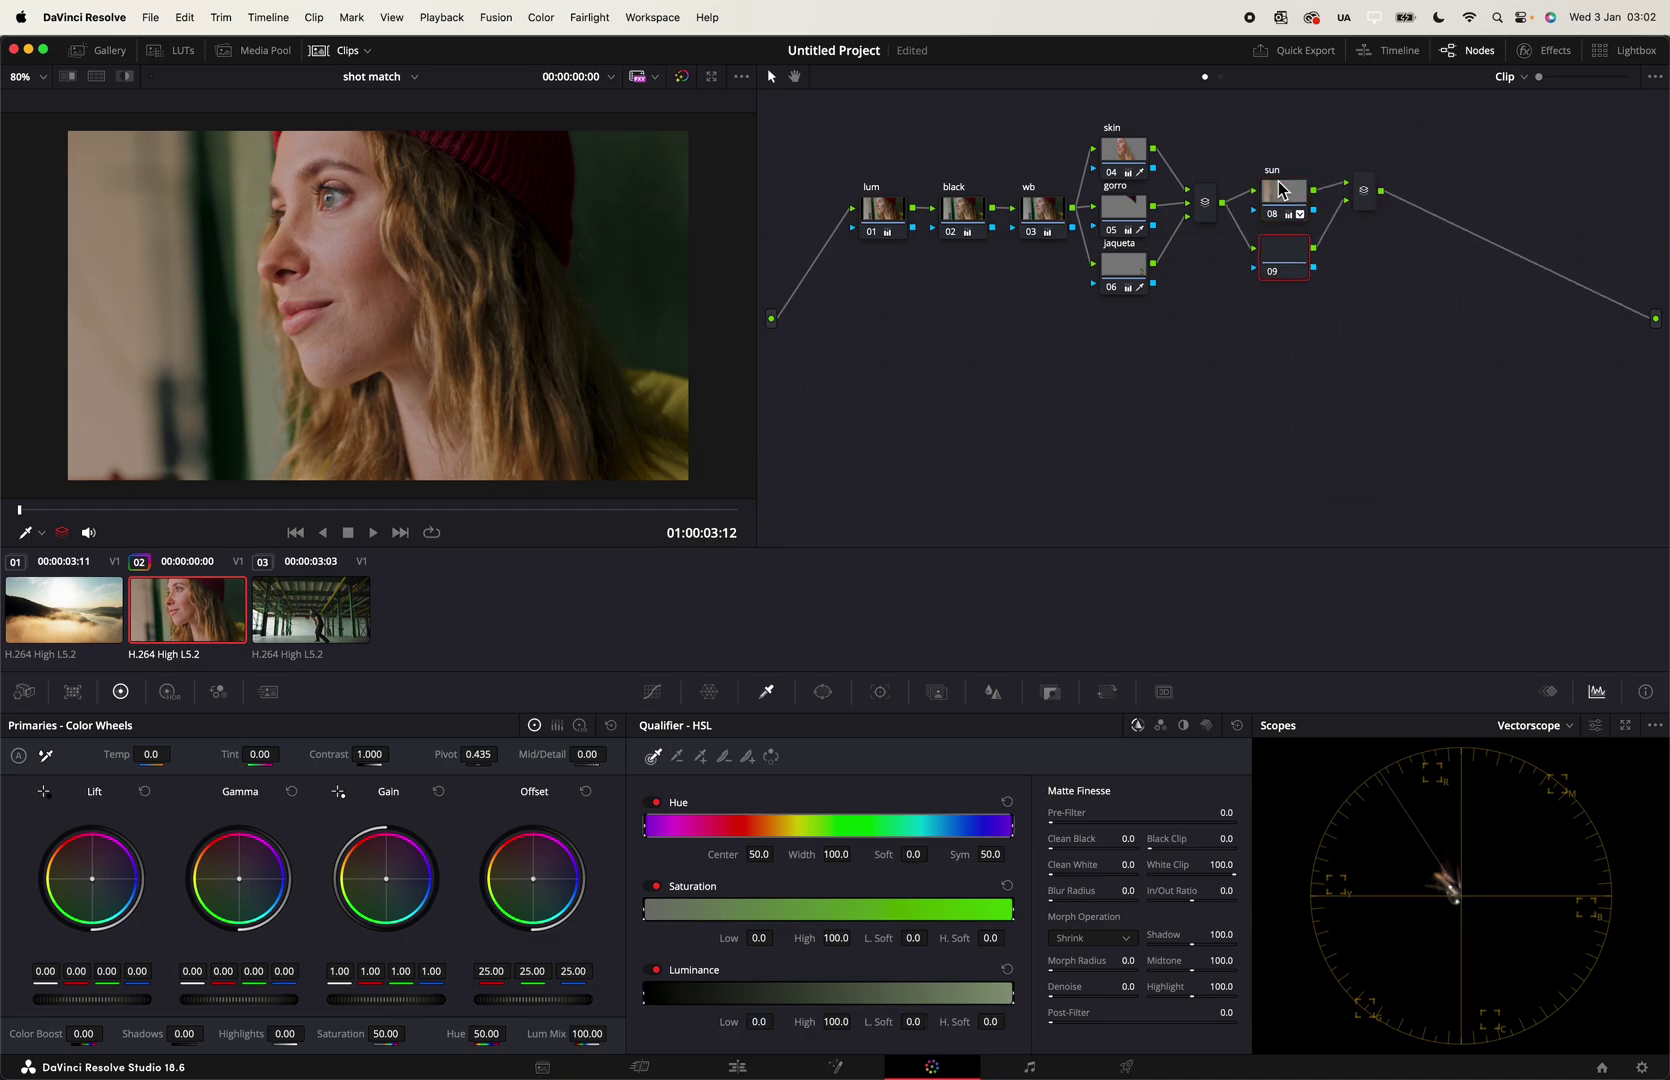
left_click_drag(1278, 269, 1287, 263)
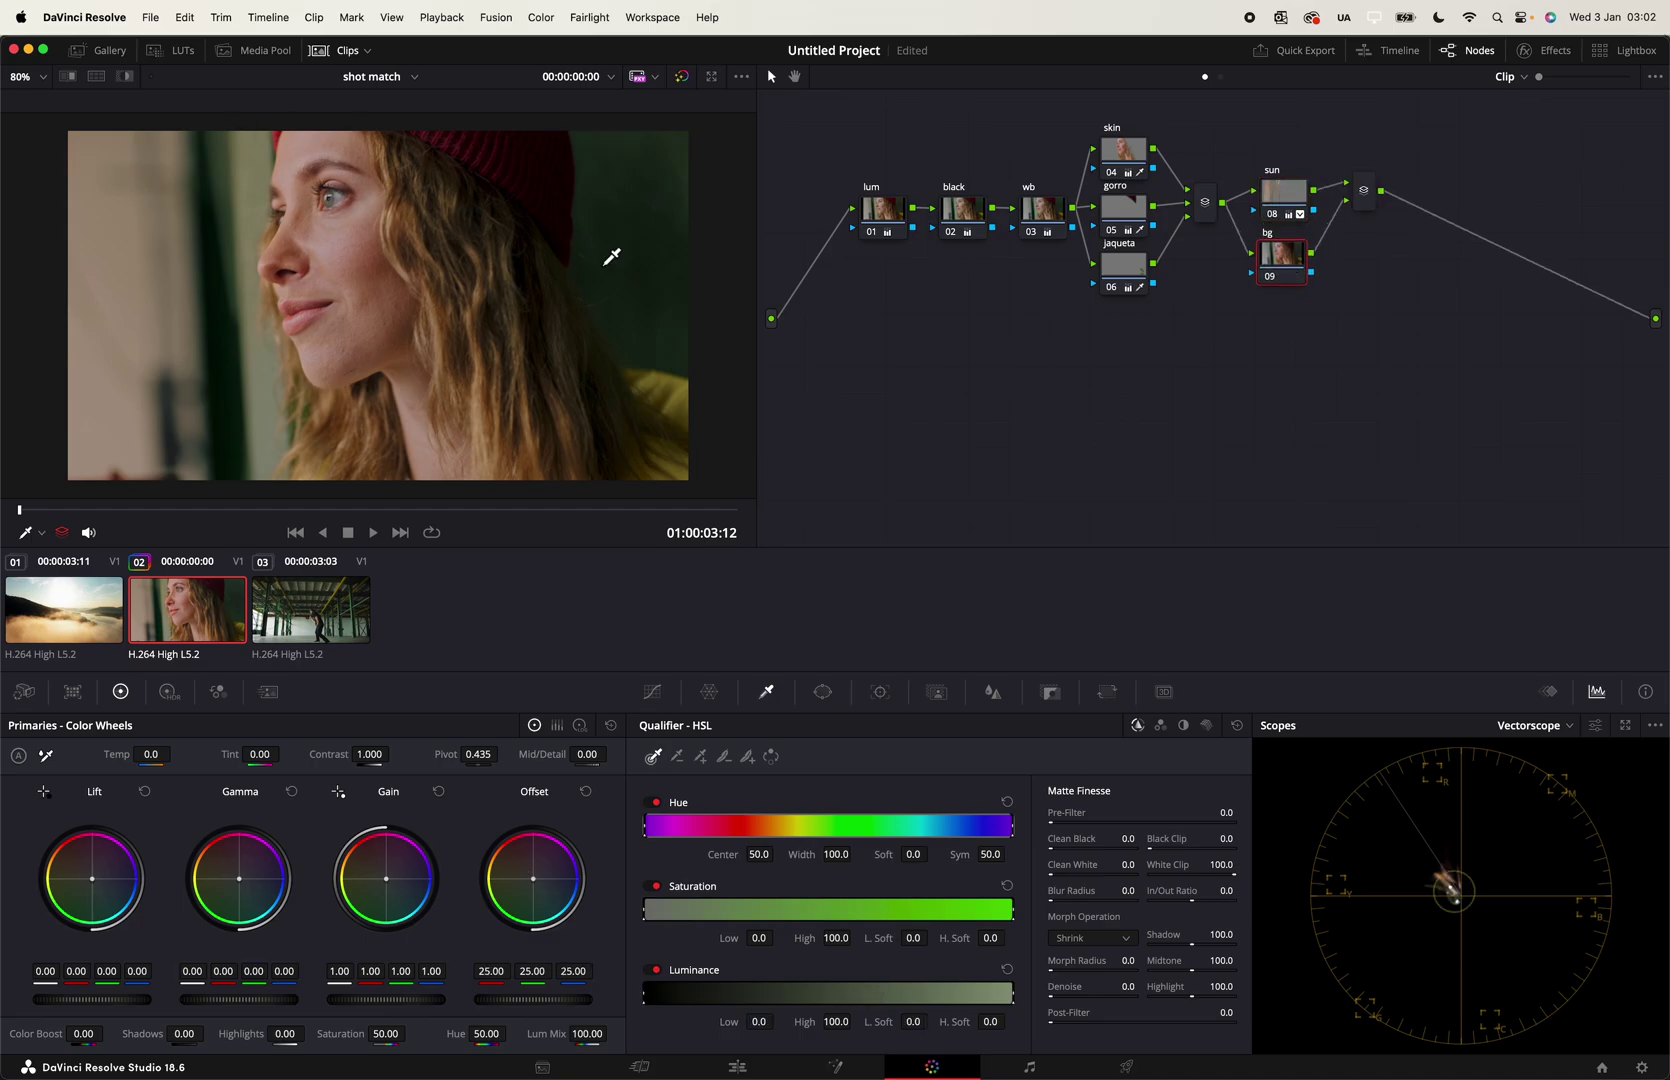
left_click_drag(1364, 192, 1283, 275)
left_click_drag(1292, 258, 1294, 241)
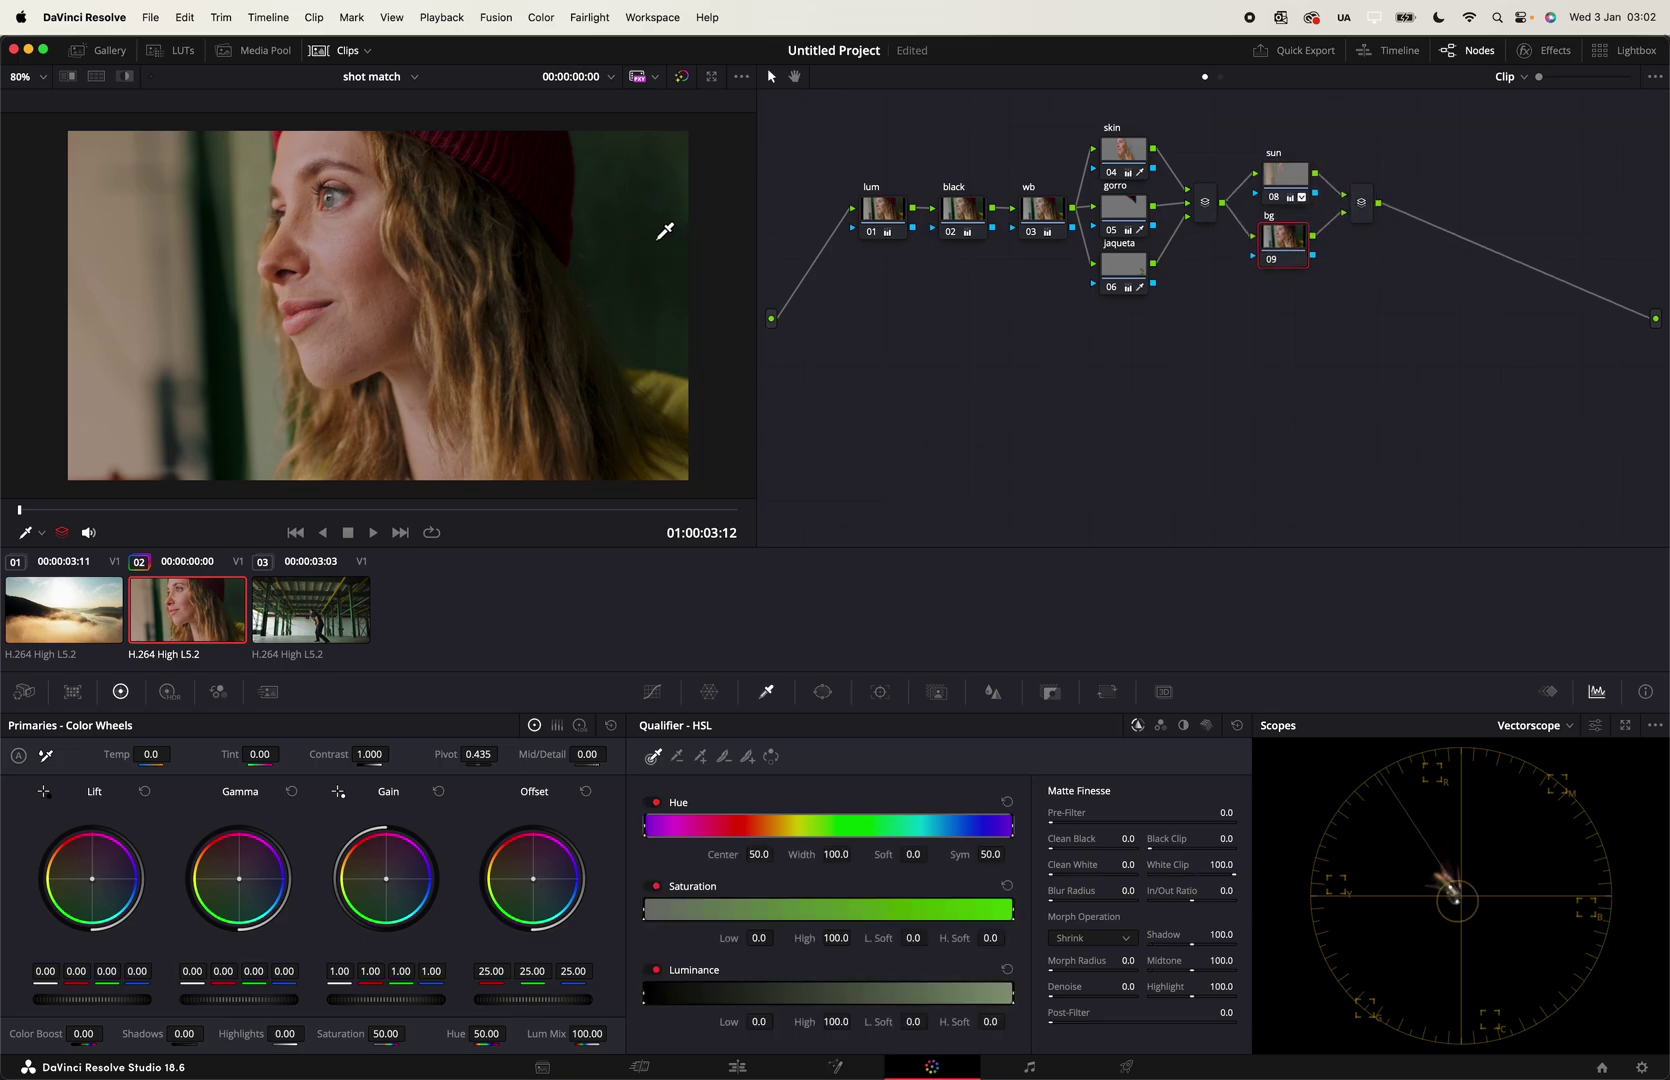
Step: Switch the scope to Waveform and sample the dark green background as the bg node's key, with the highlight view on
left_click(1560, 727)
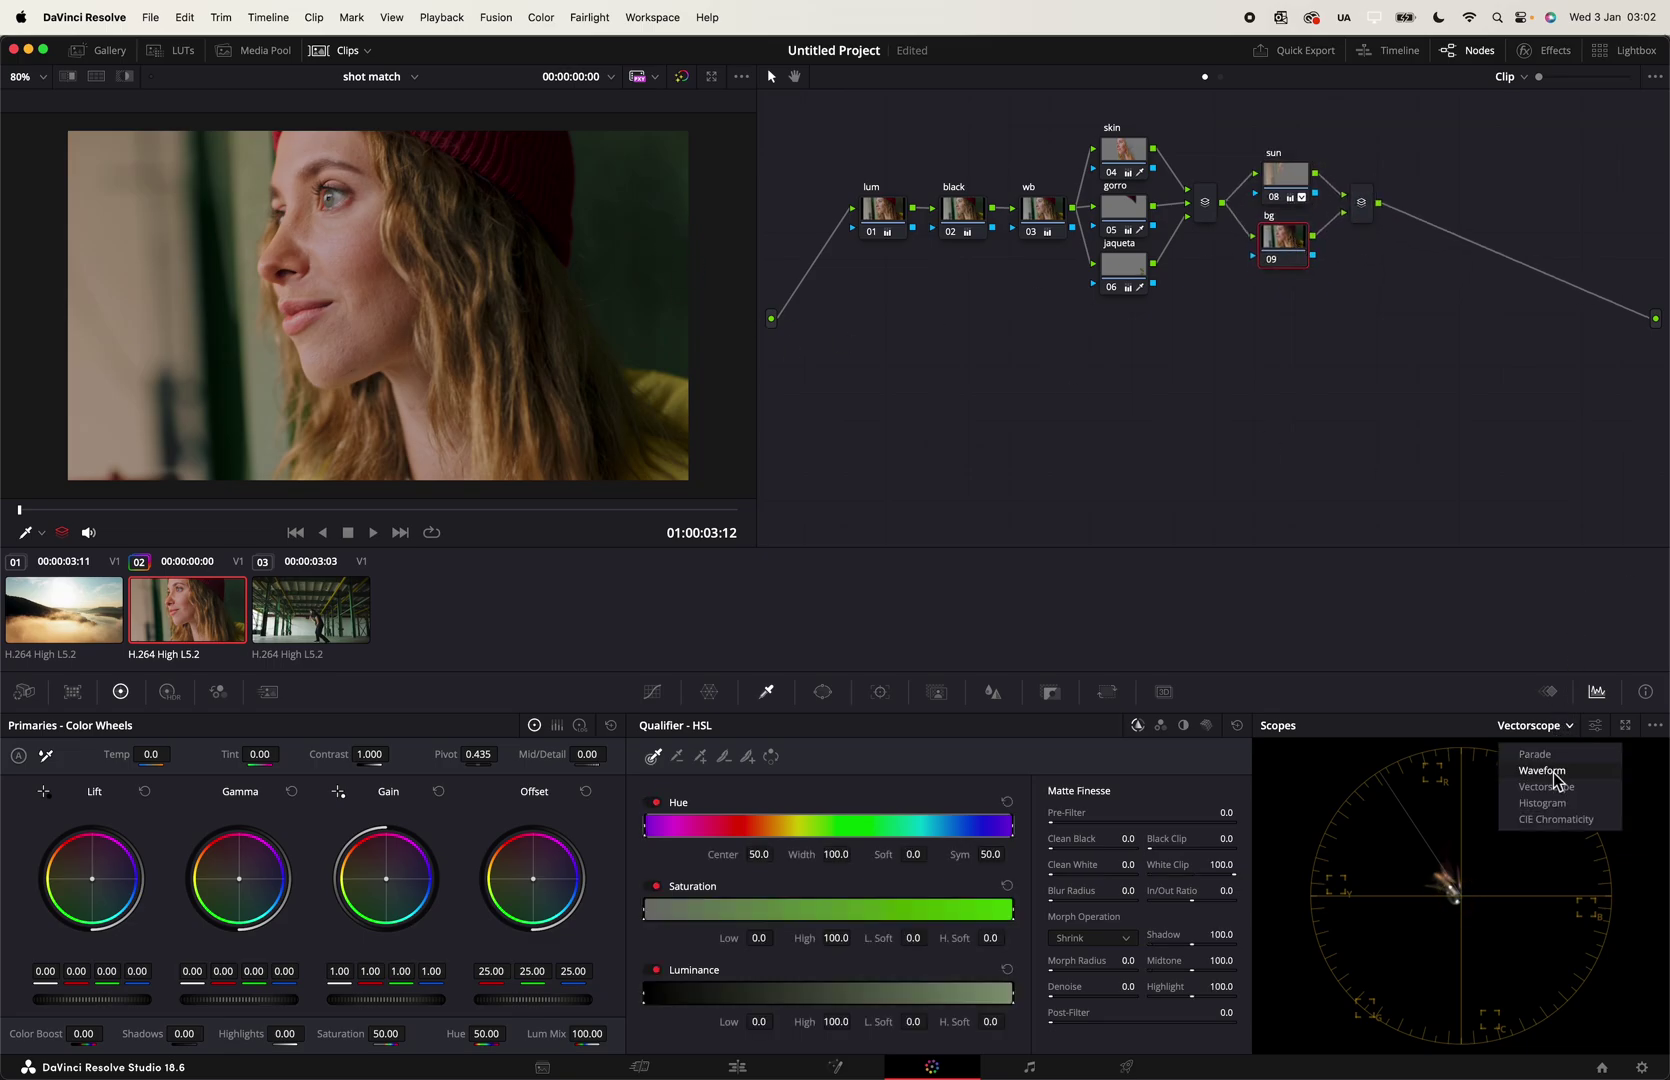
left_click(1558, 784)
left_click(638, 212)
key("shift+h")
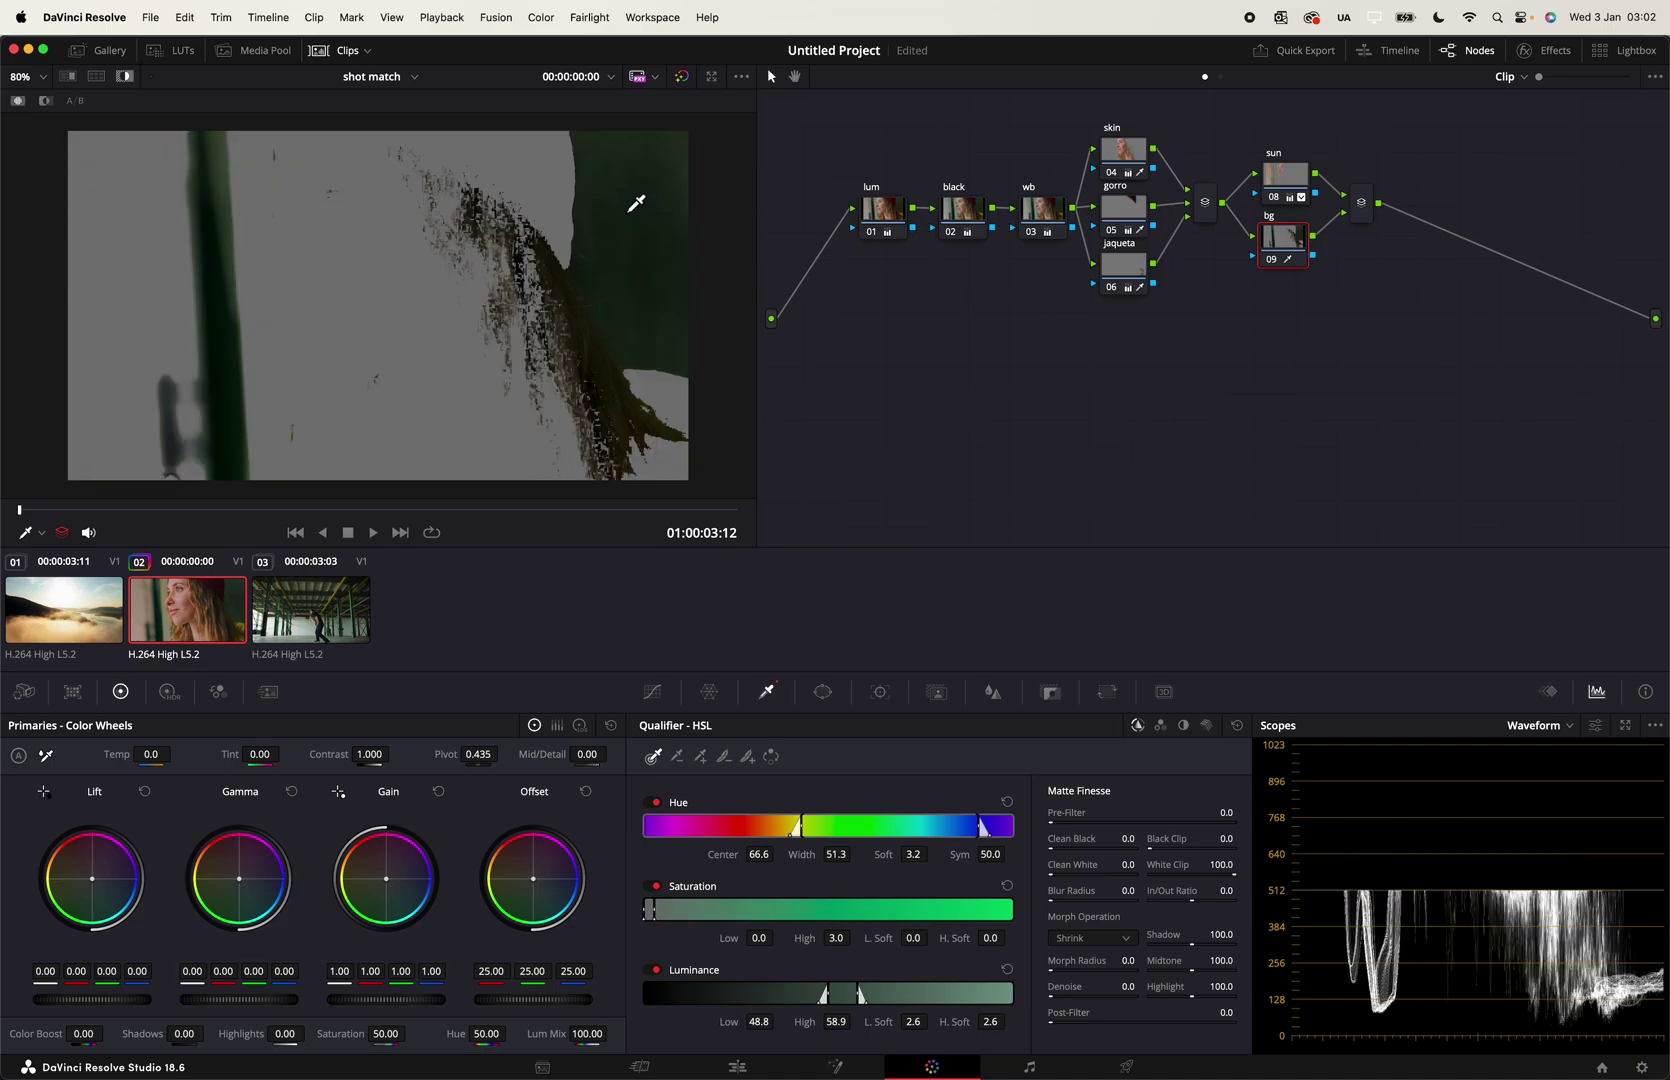
Step: Clean up the bg key with luminance Low 51.6, hue Width 31.4, Denoise 20.0, Pre-Filter 12.8 and Post-Filter 4.5
left_click_drag(759, 1021, 778, 1022)
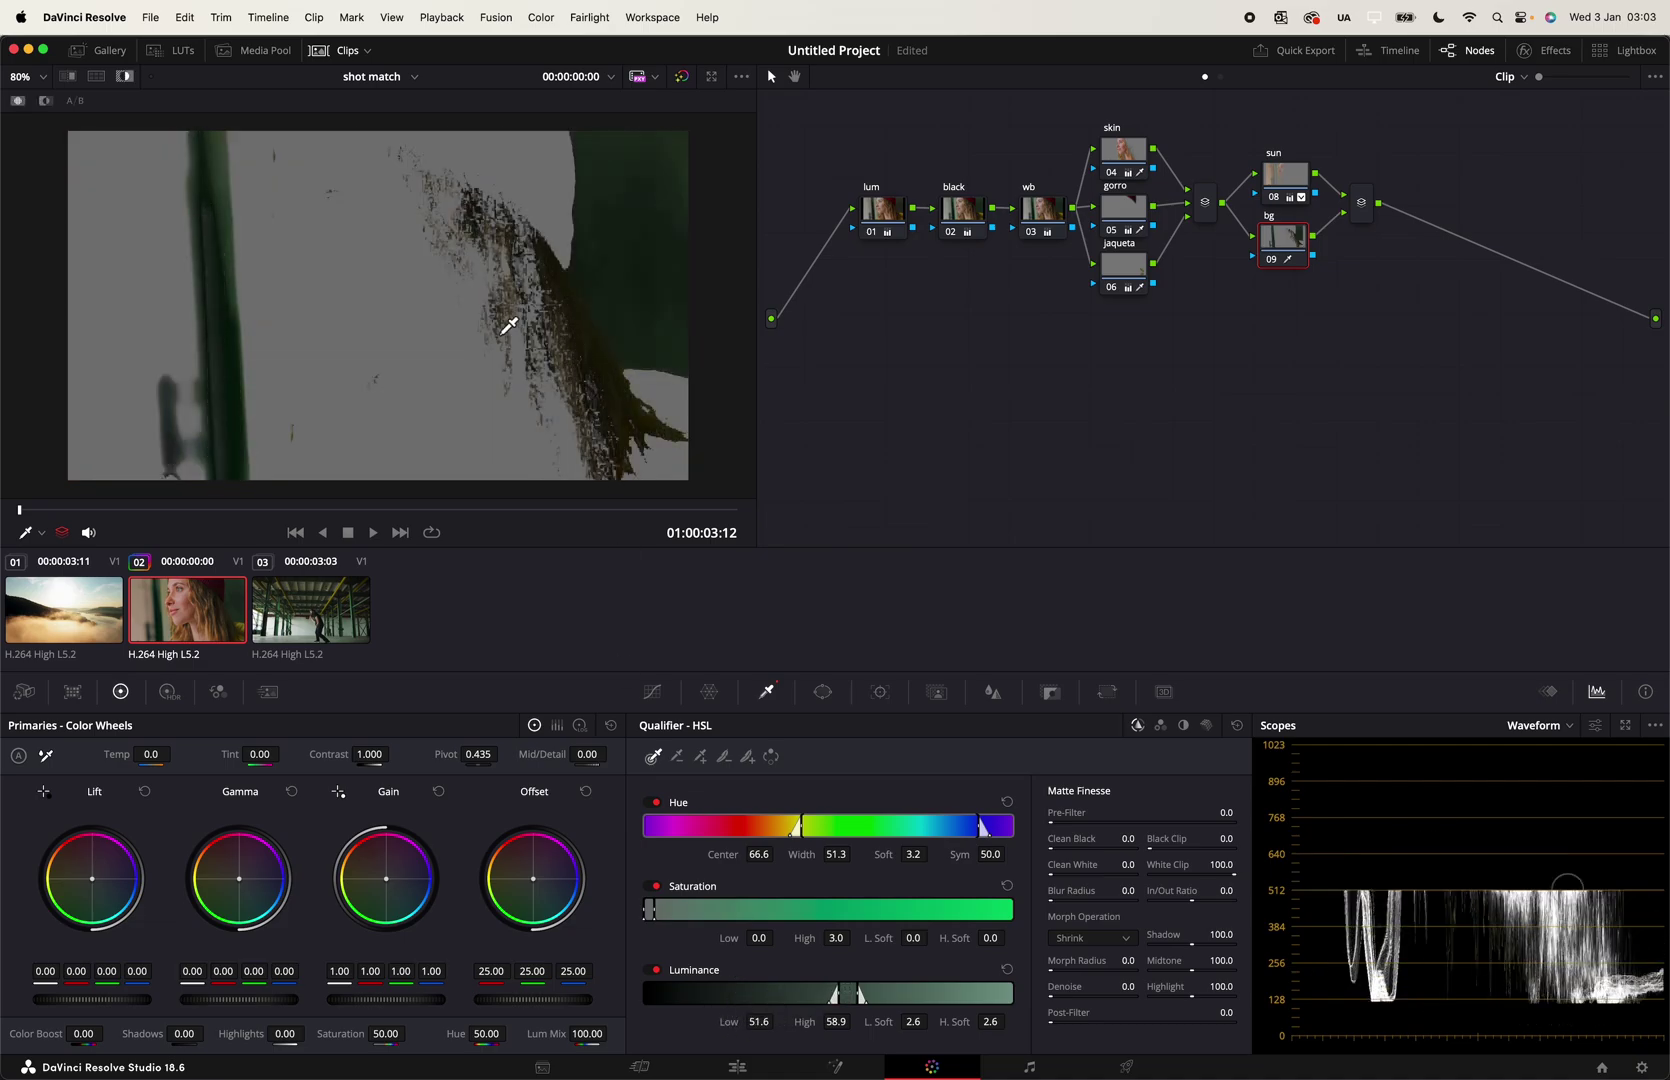
left_click_drag(768, 938, 778, 938)
left_click_drag(805, 855, 858, 855)
left_click_drag(1050, 998, 1060, 998)
left_click_drag(1074, 819, 1086, 819)
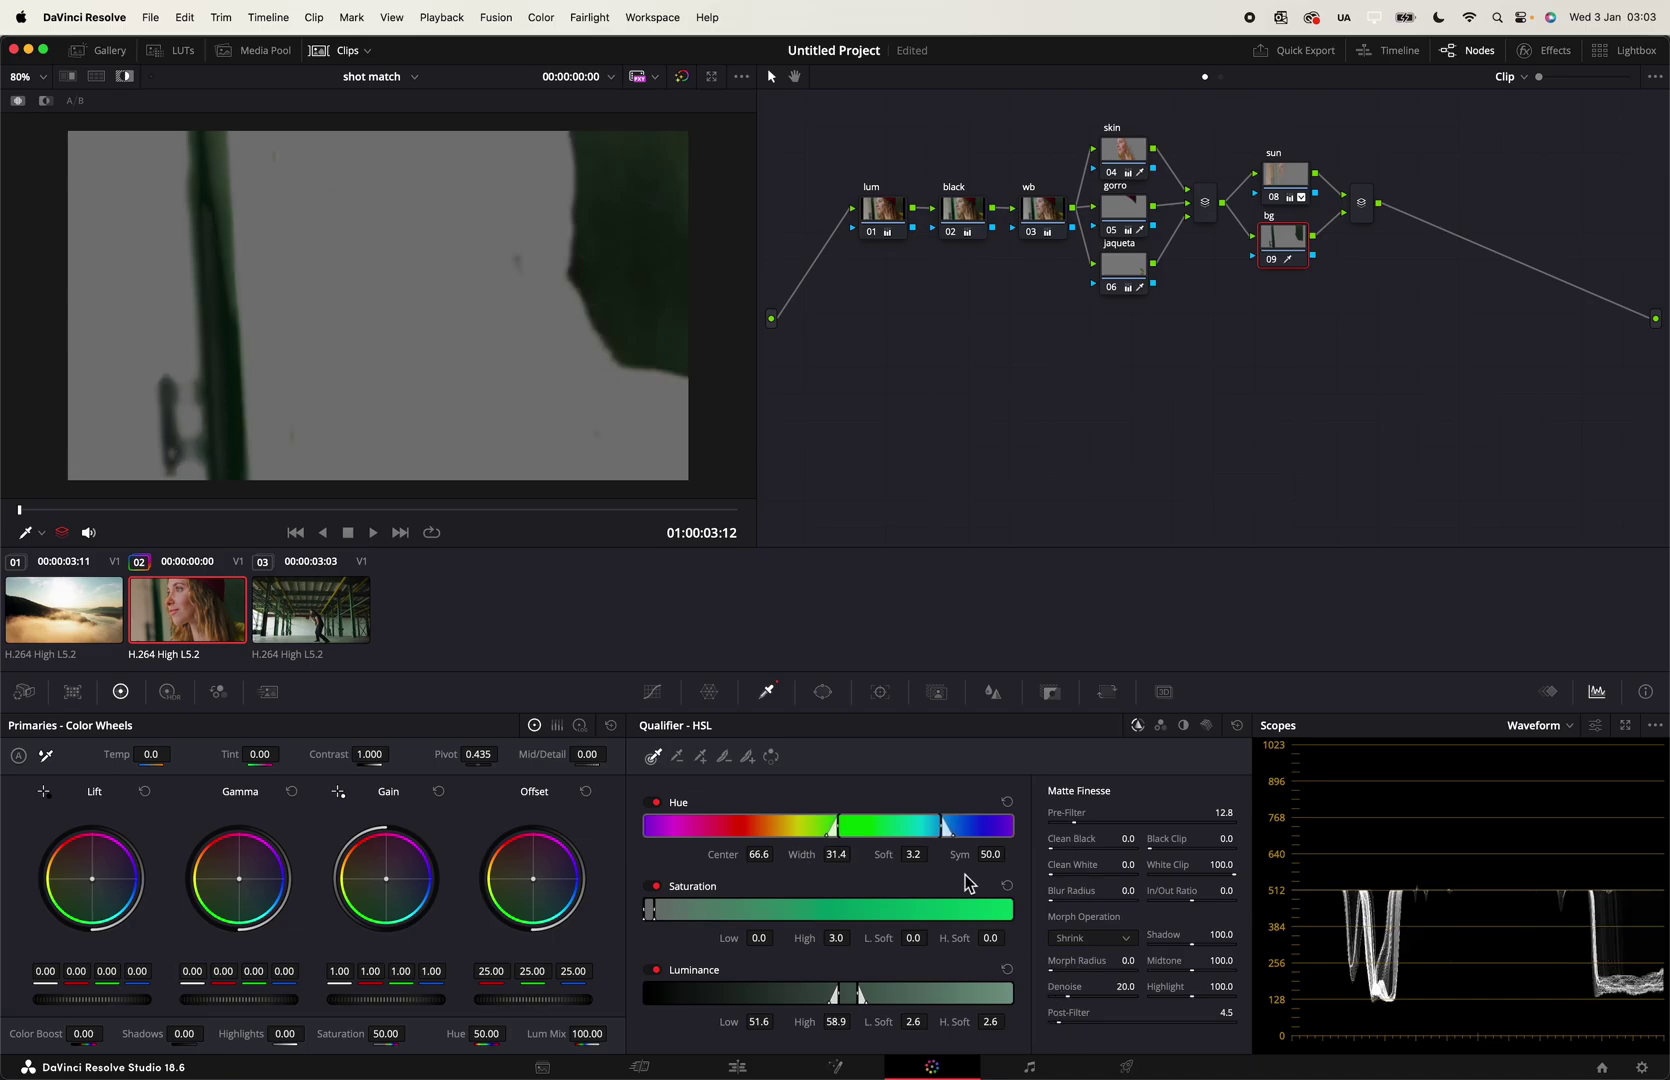
Step: Turn off the highlight view, darken the bg node to Offset 21.50 with Saturation 55.80, and save the project
key("shift+h")
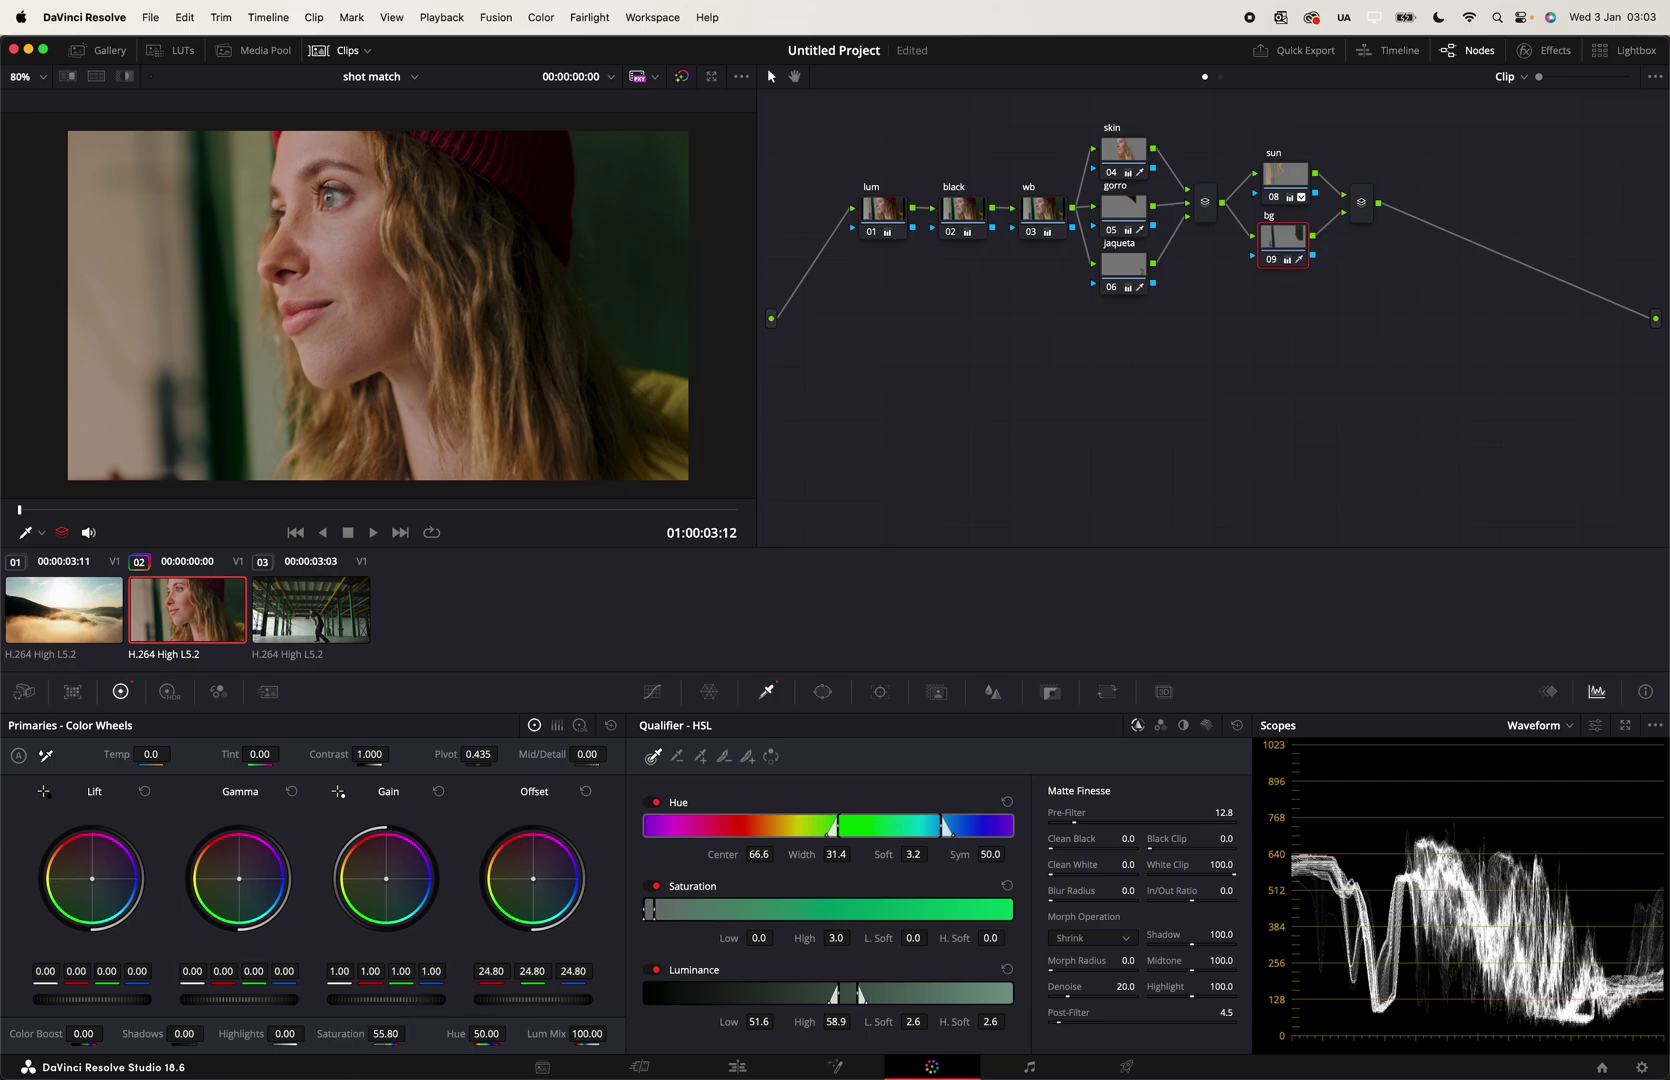
left_click_drag(560, 999, 531, 999)
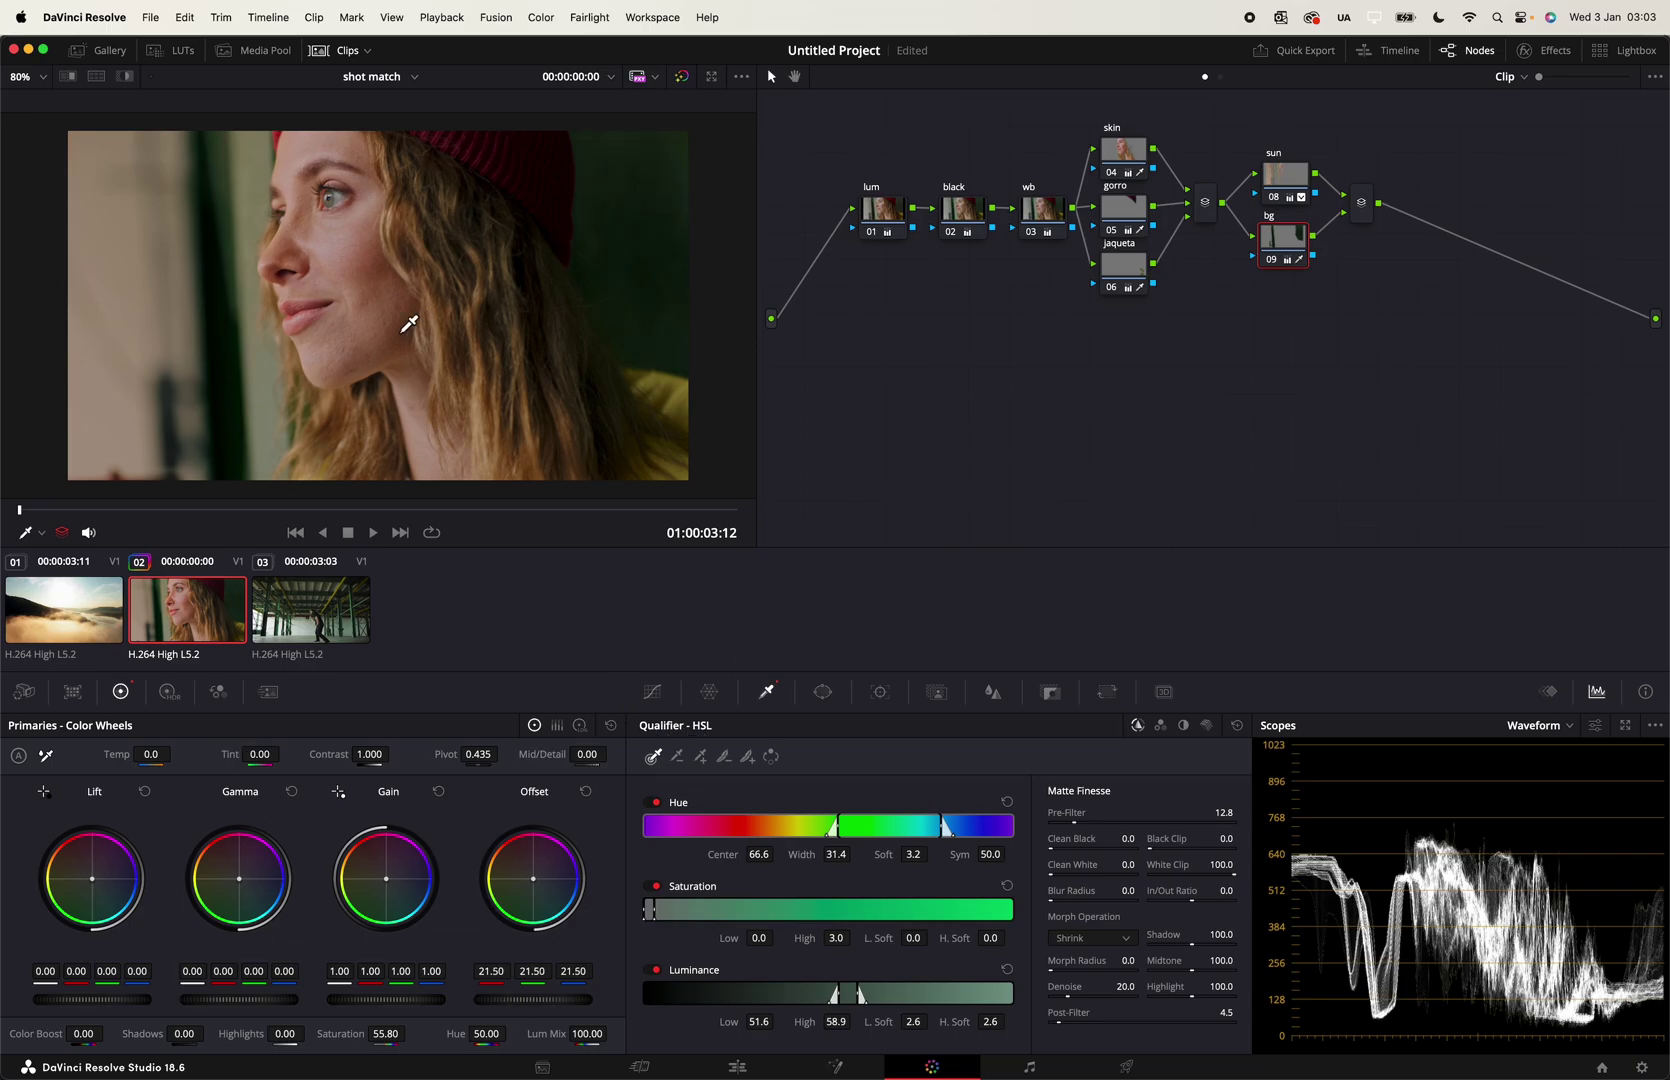
key("super+s")
left_click(1364, 208)
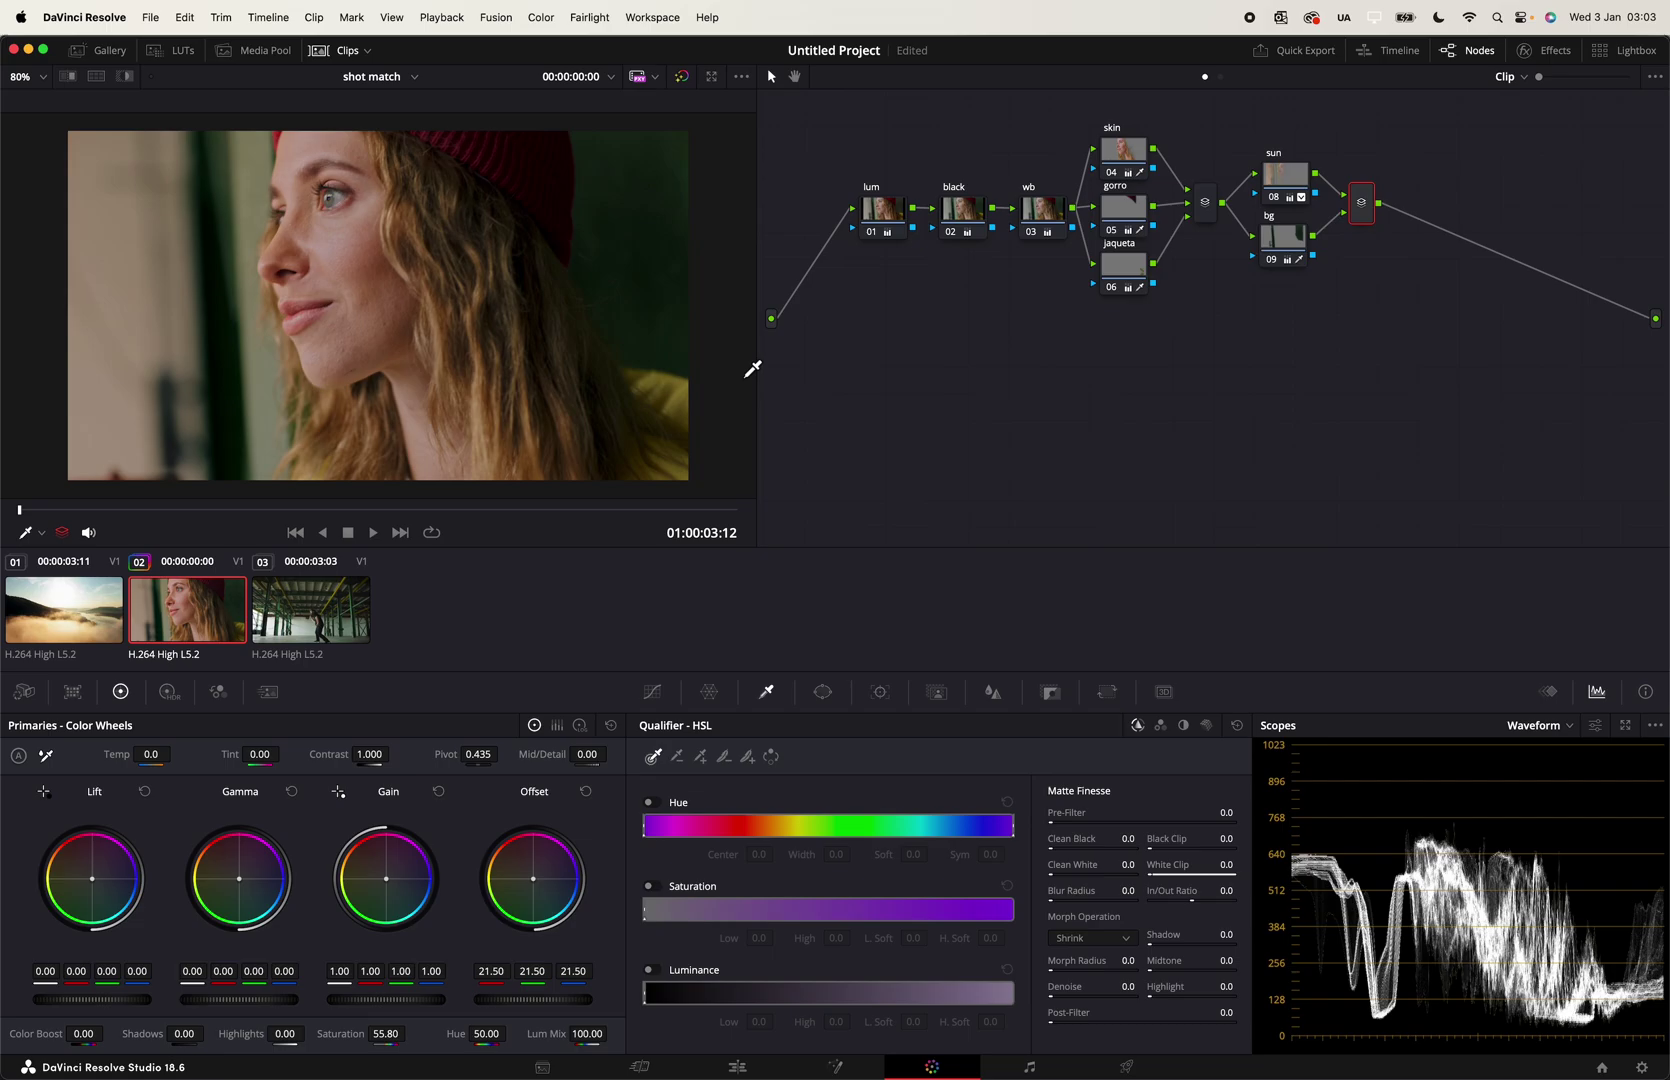
Step: Copy the portrait clip's full grade onto the third clip, the warehouse shot, and compare the two clips
left_click(312, 610)
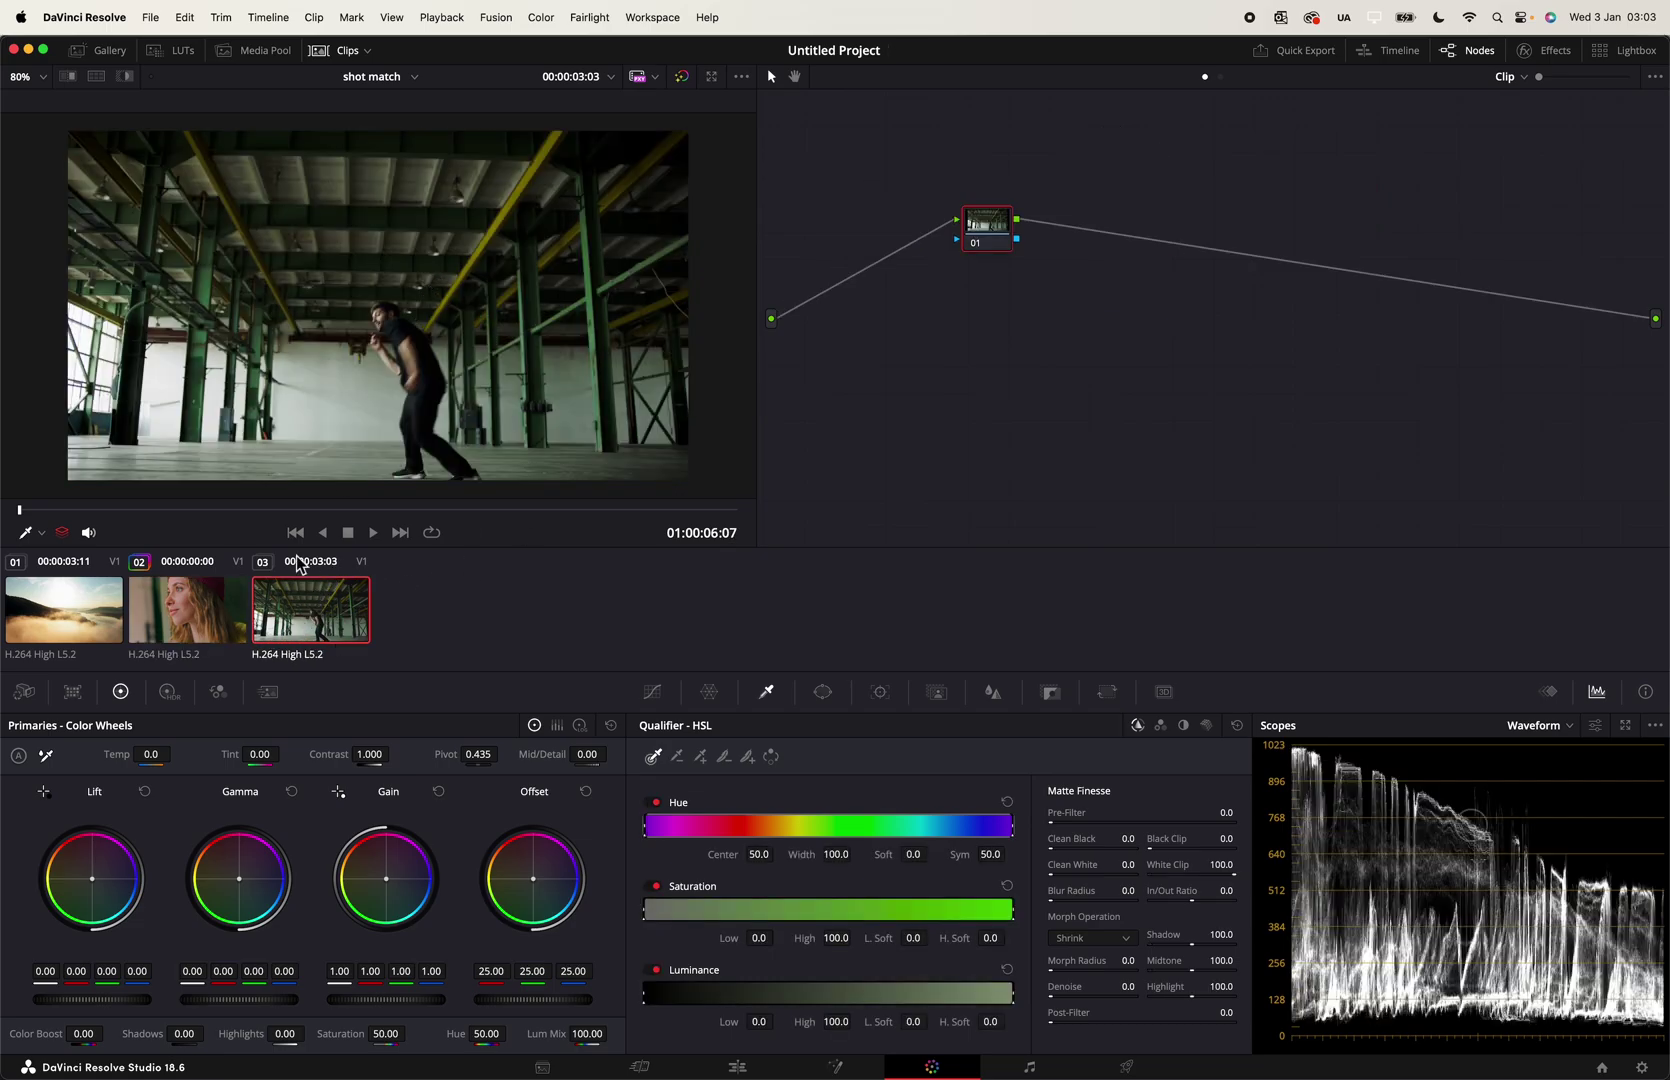
left_click(236, 622)
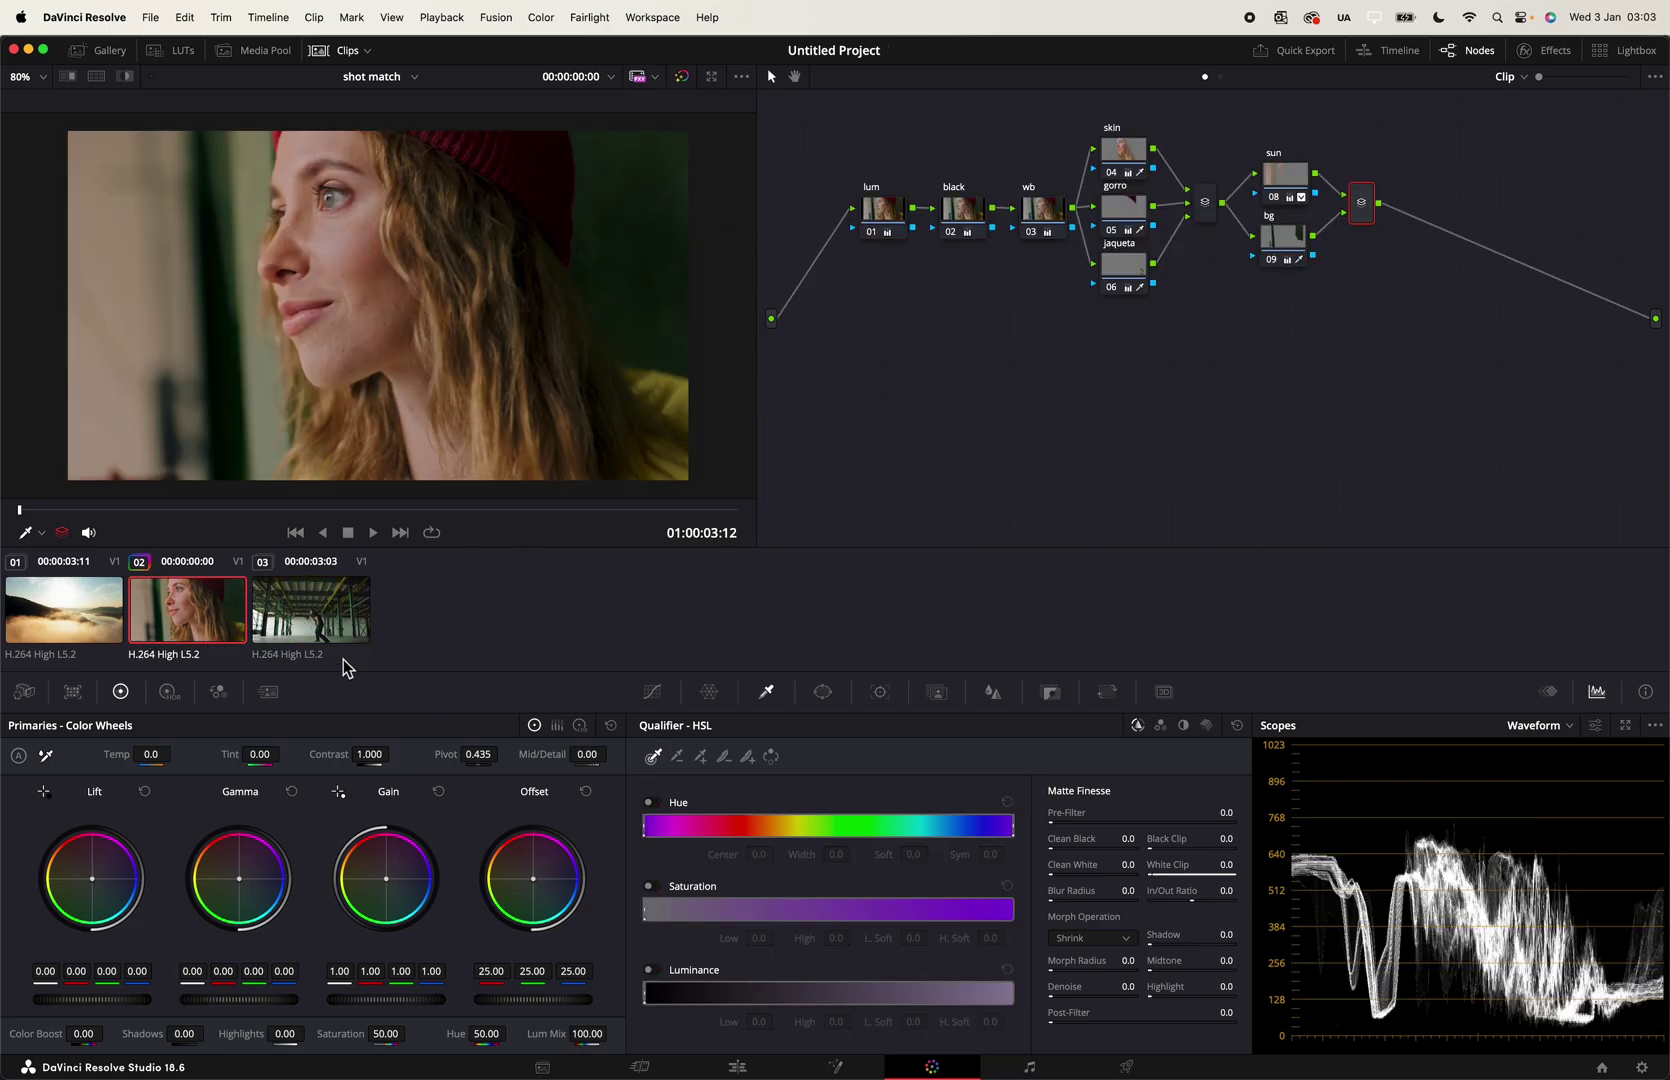
left_click(340, 632)
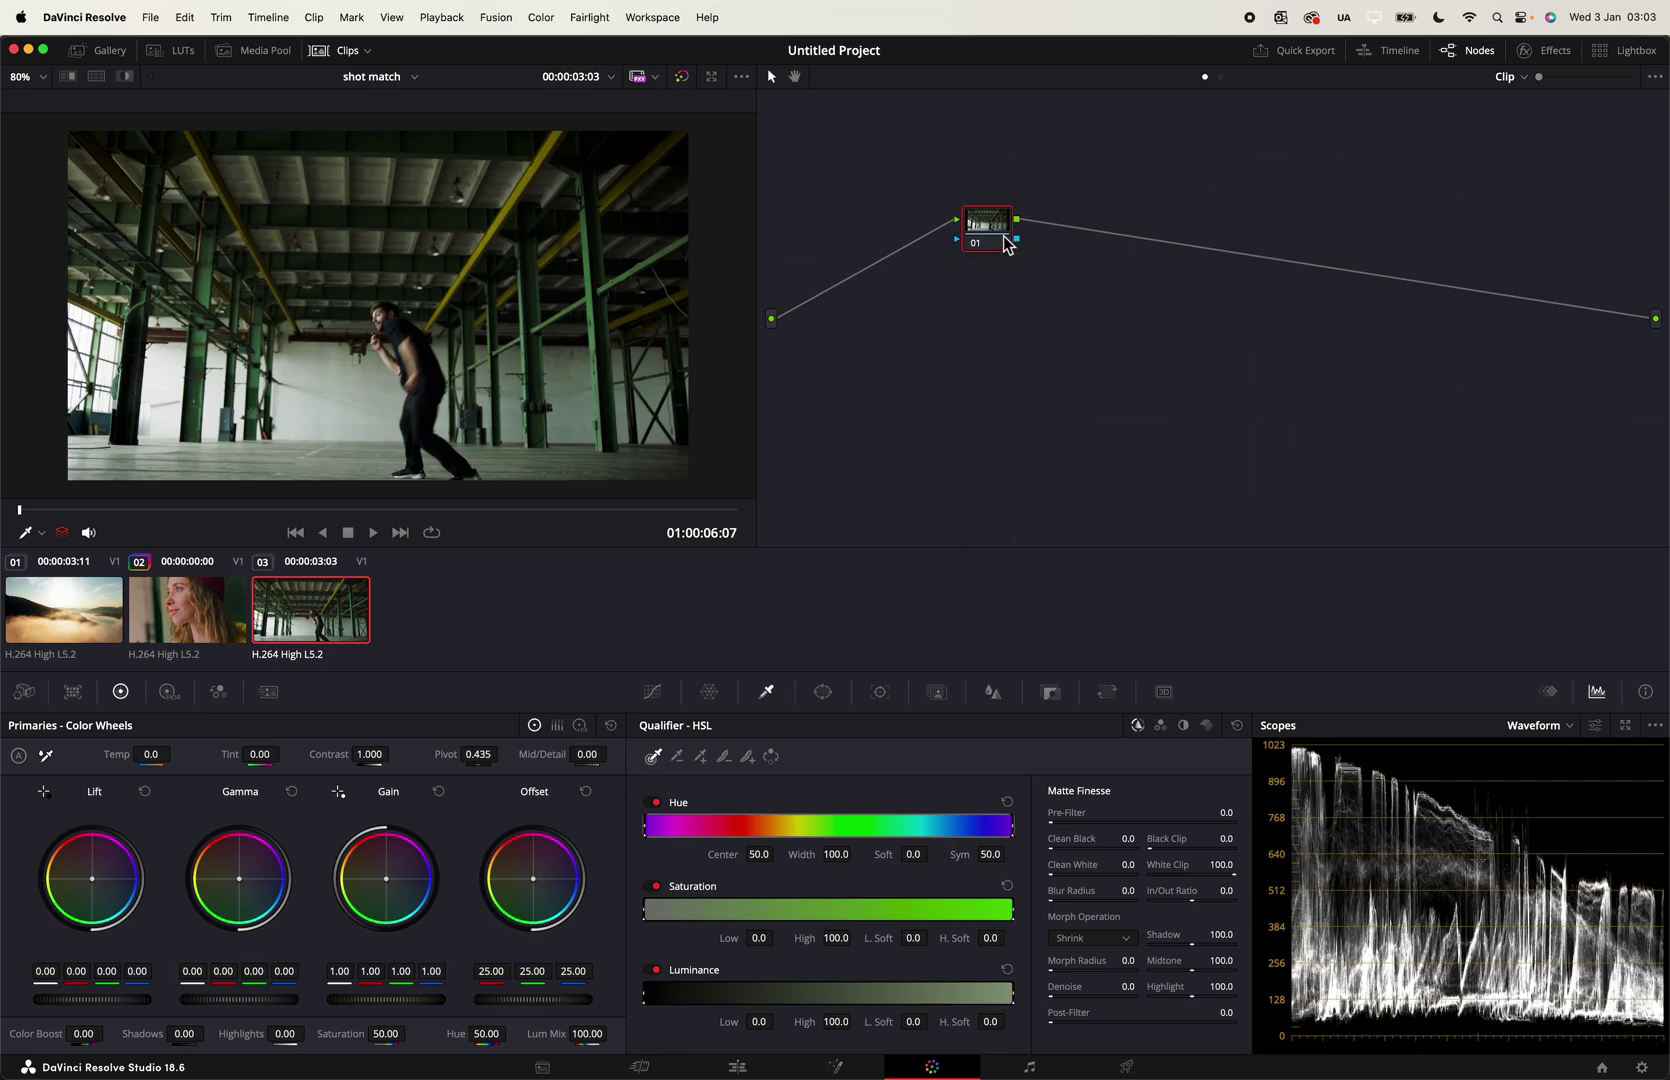
left_click_drag(998, 234, 920, 228)
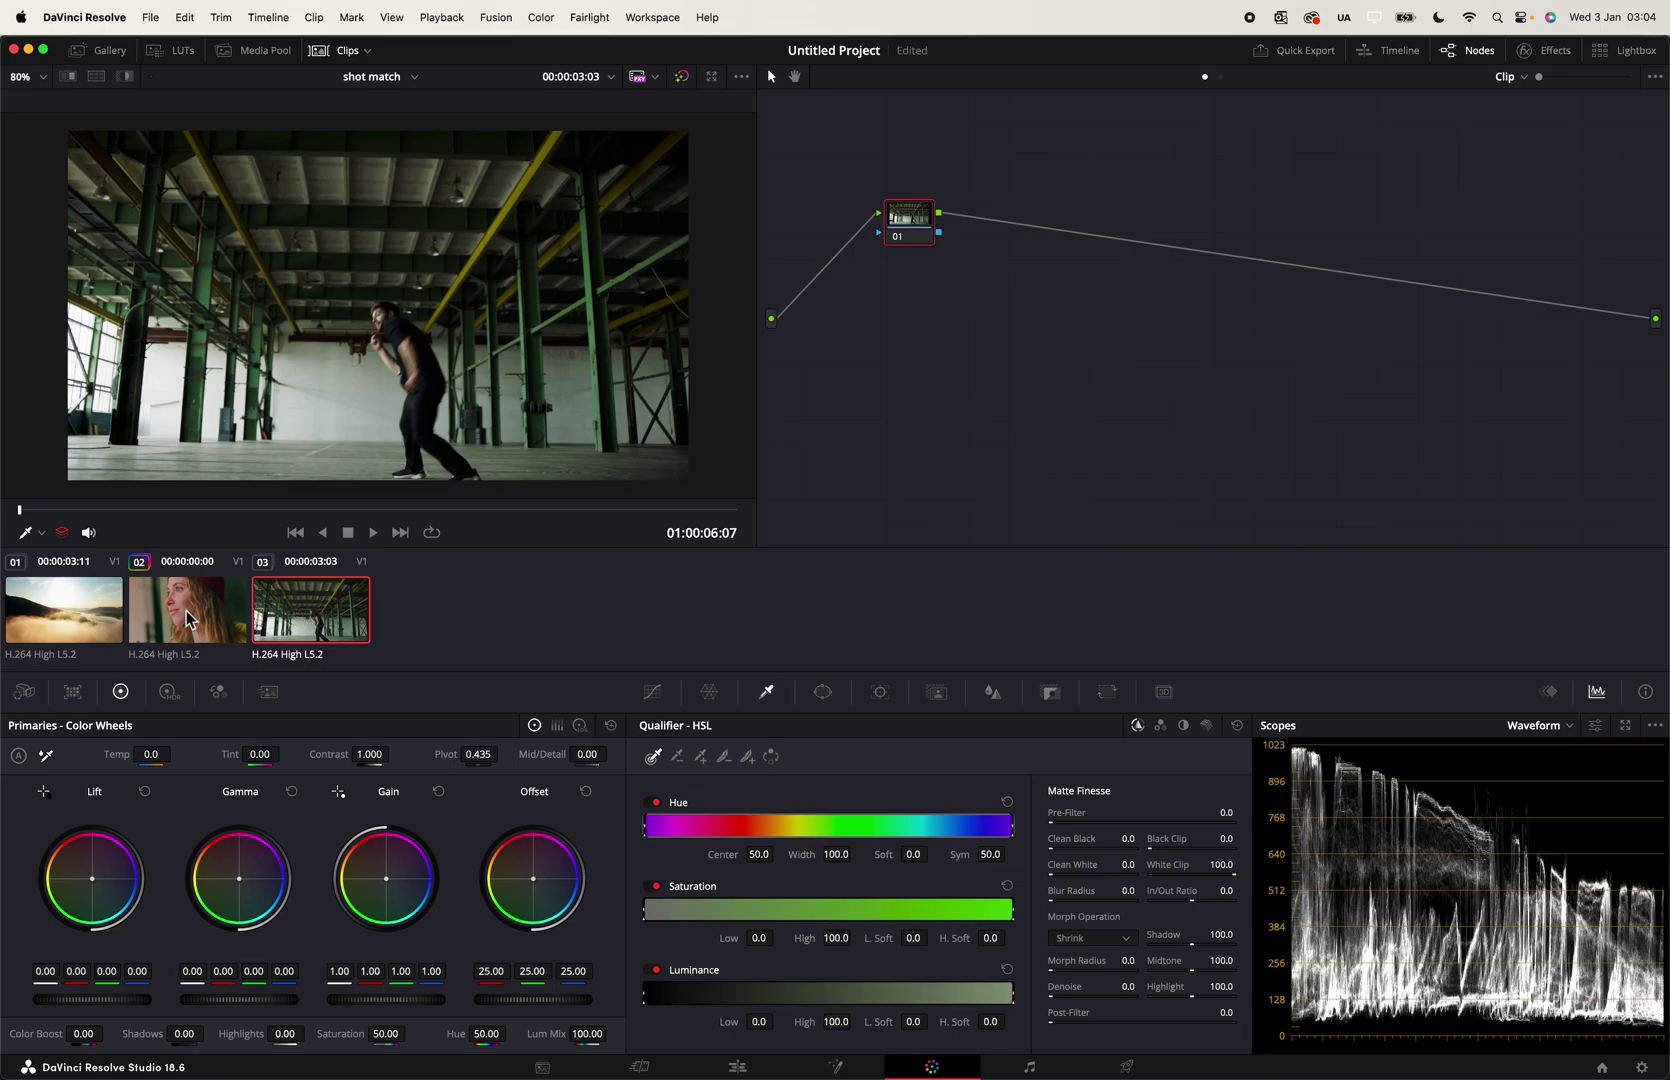
middle_click(187, 610)
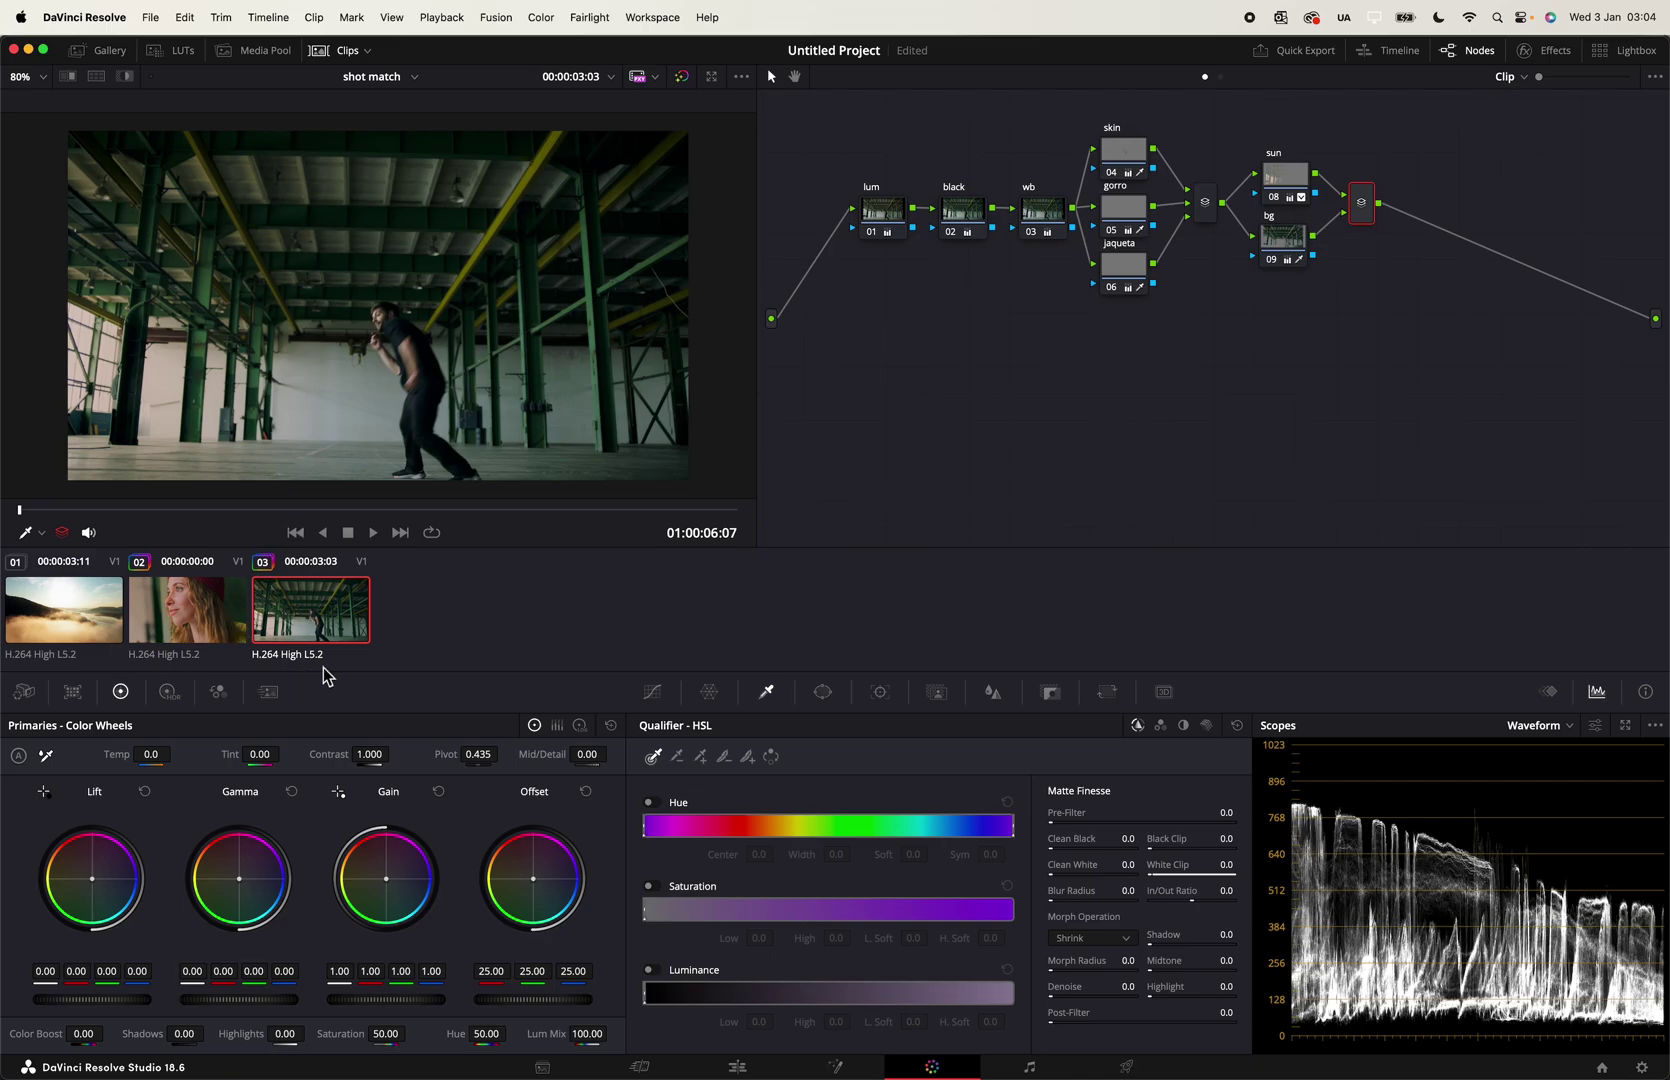
left_click(227, 624)
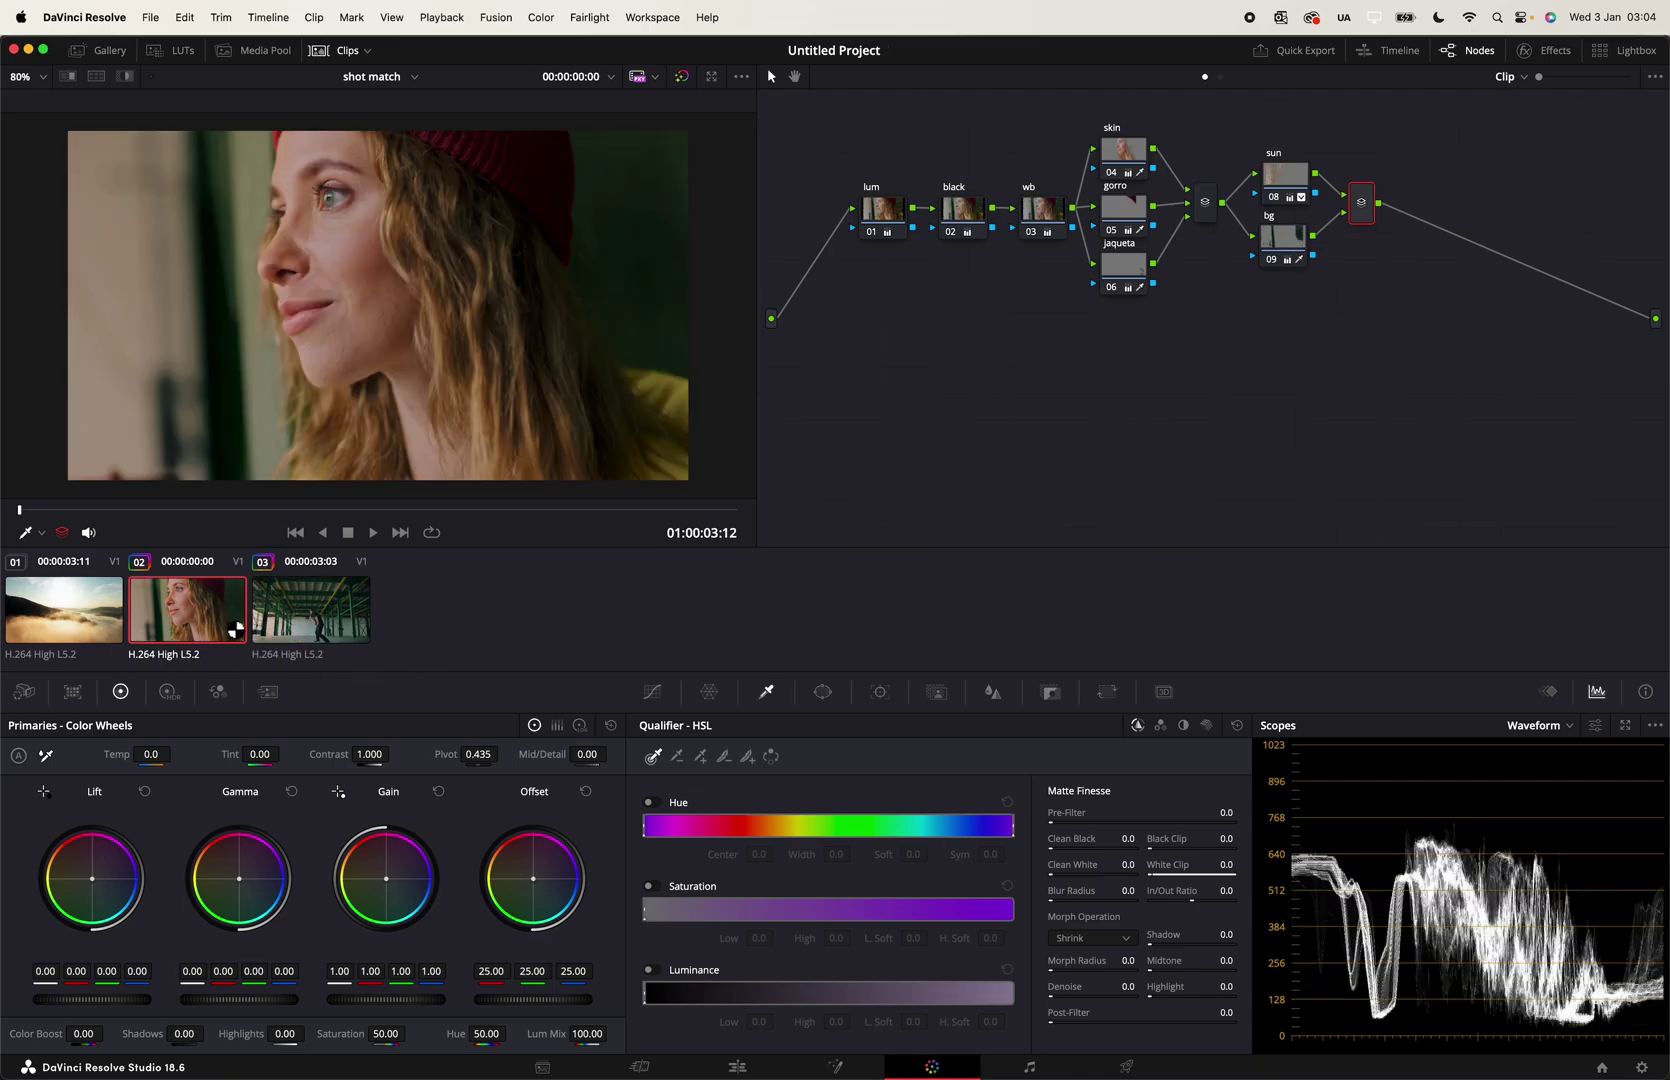
left_click(298, 617)
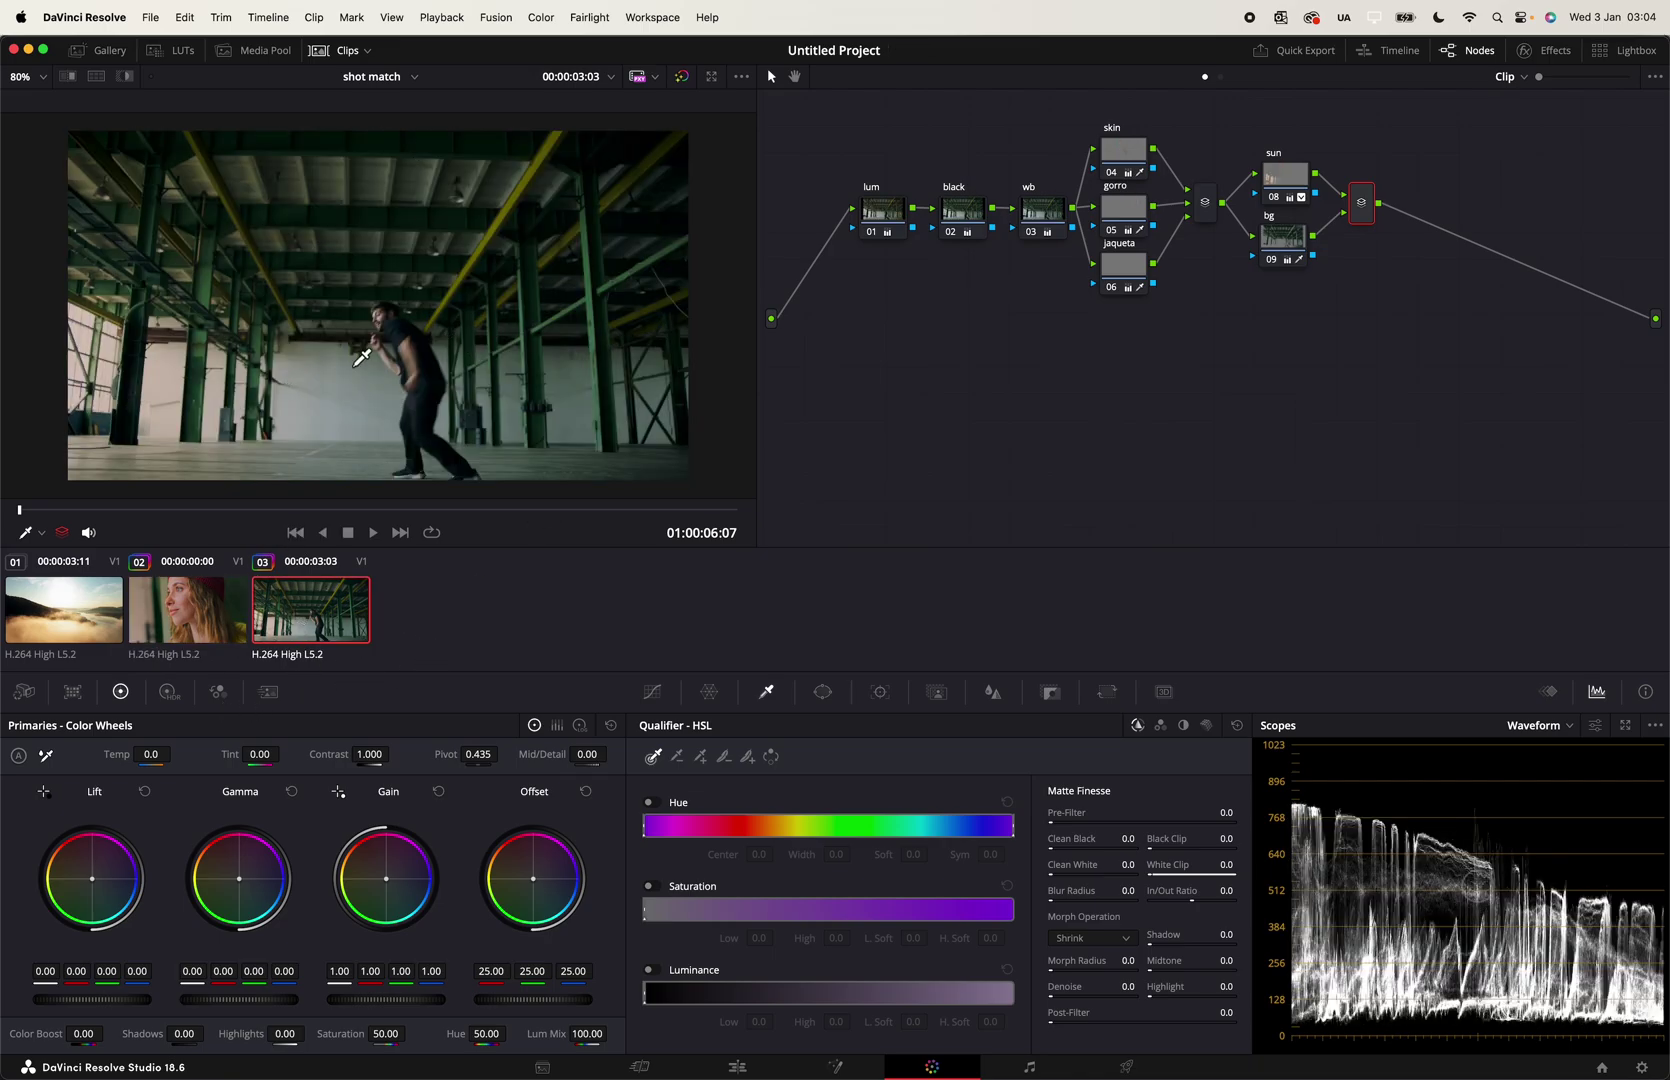
Step: Reposition the sun node's gradient window to Pan 40.85, Tilt 48.31, Rotate -82.76 and Soft 1 14.36, checking it in the highlight view
left_click(1296, 180)
key("shift+h")
key("shift+h")
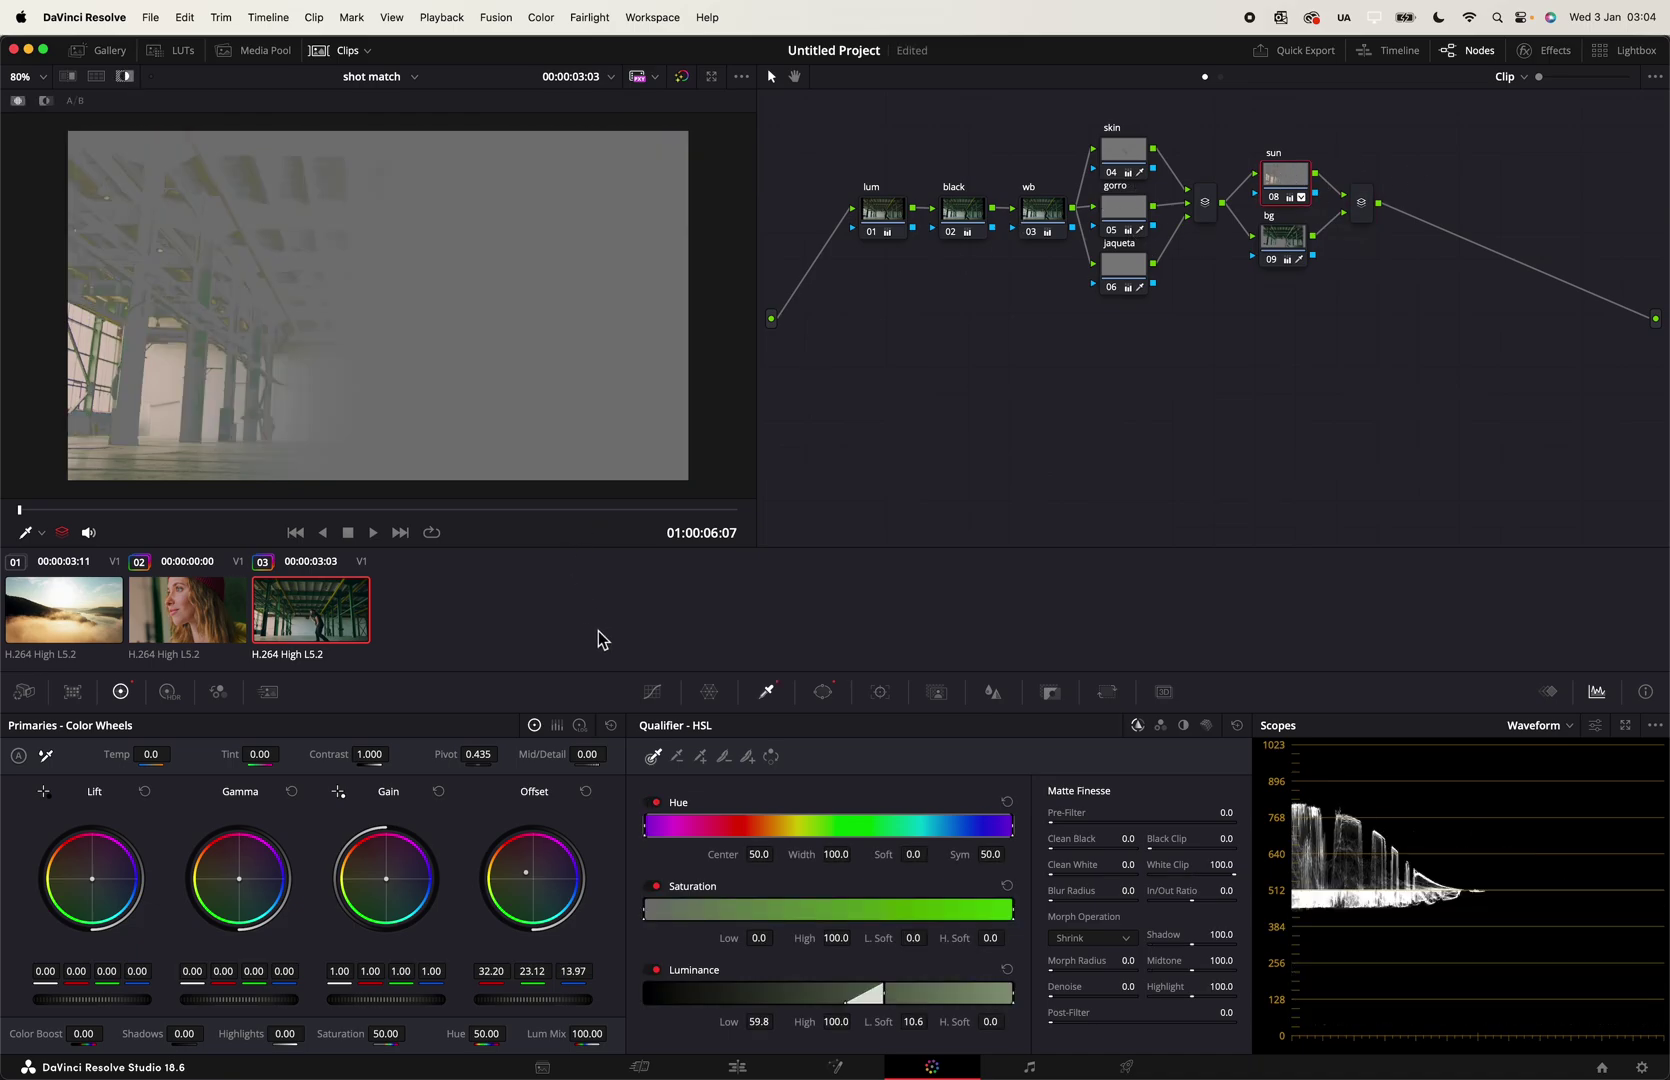
left_click(823, 692)
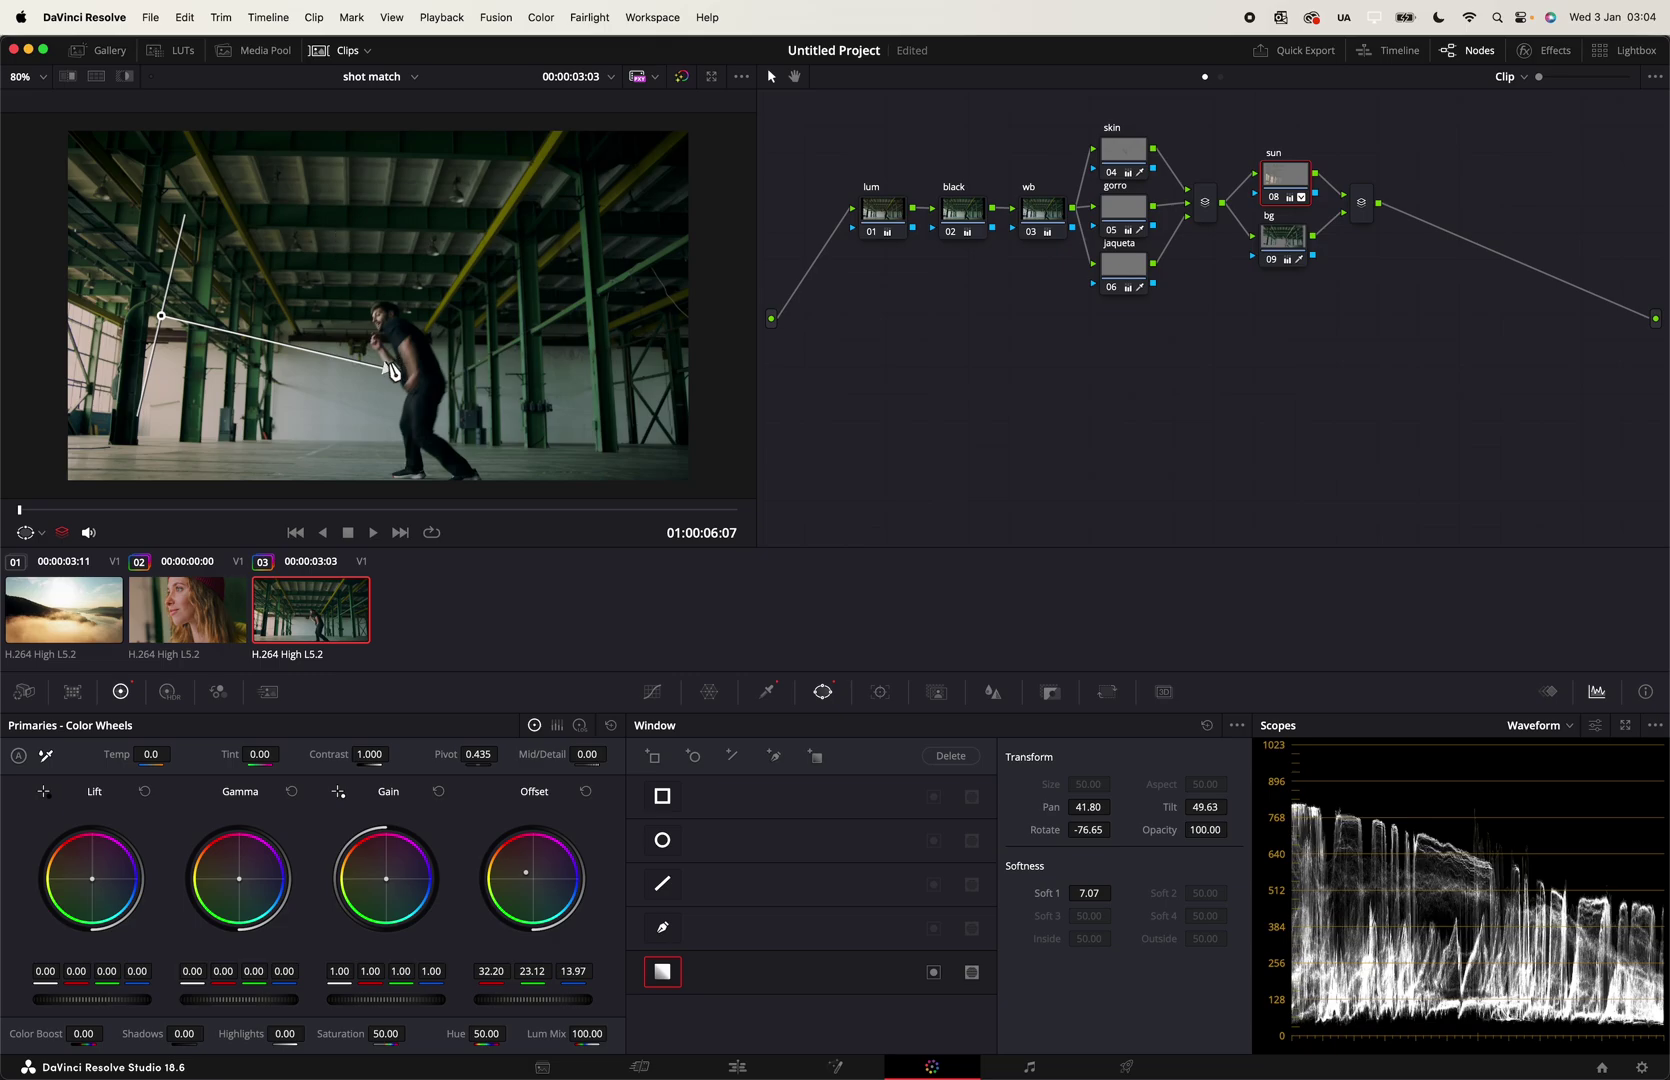
left_click_drag(390, 370, 562, 383)
left_click_drag(176, 322, 136, 350)
left_click_drag(540, 415, 599, 409)
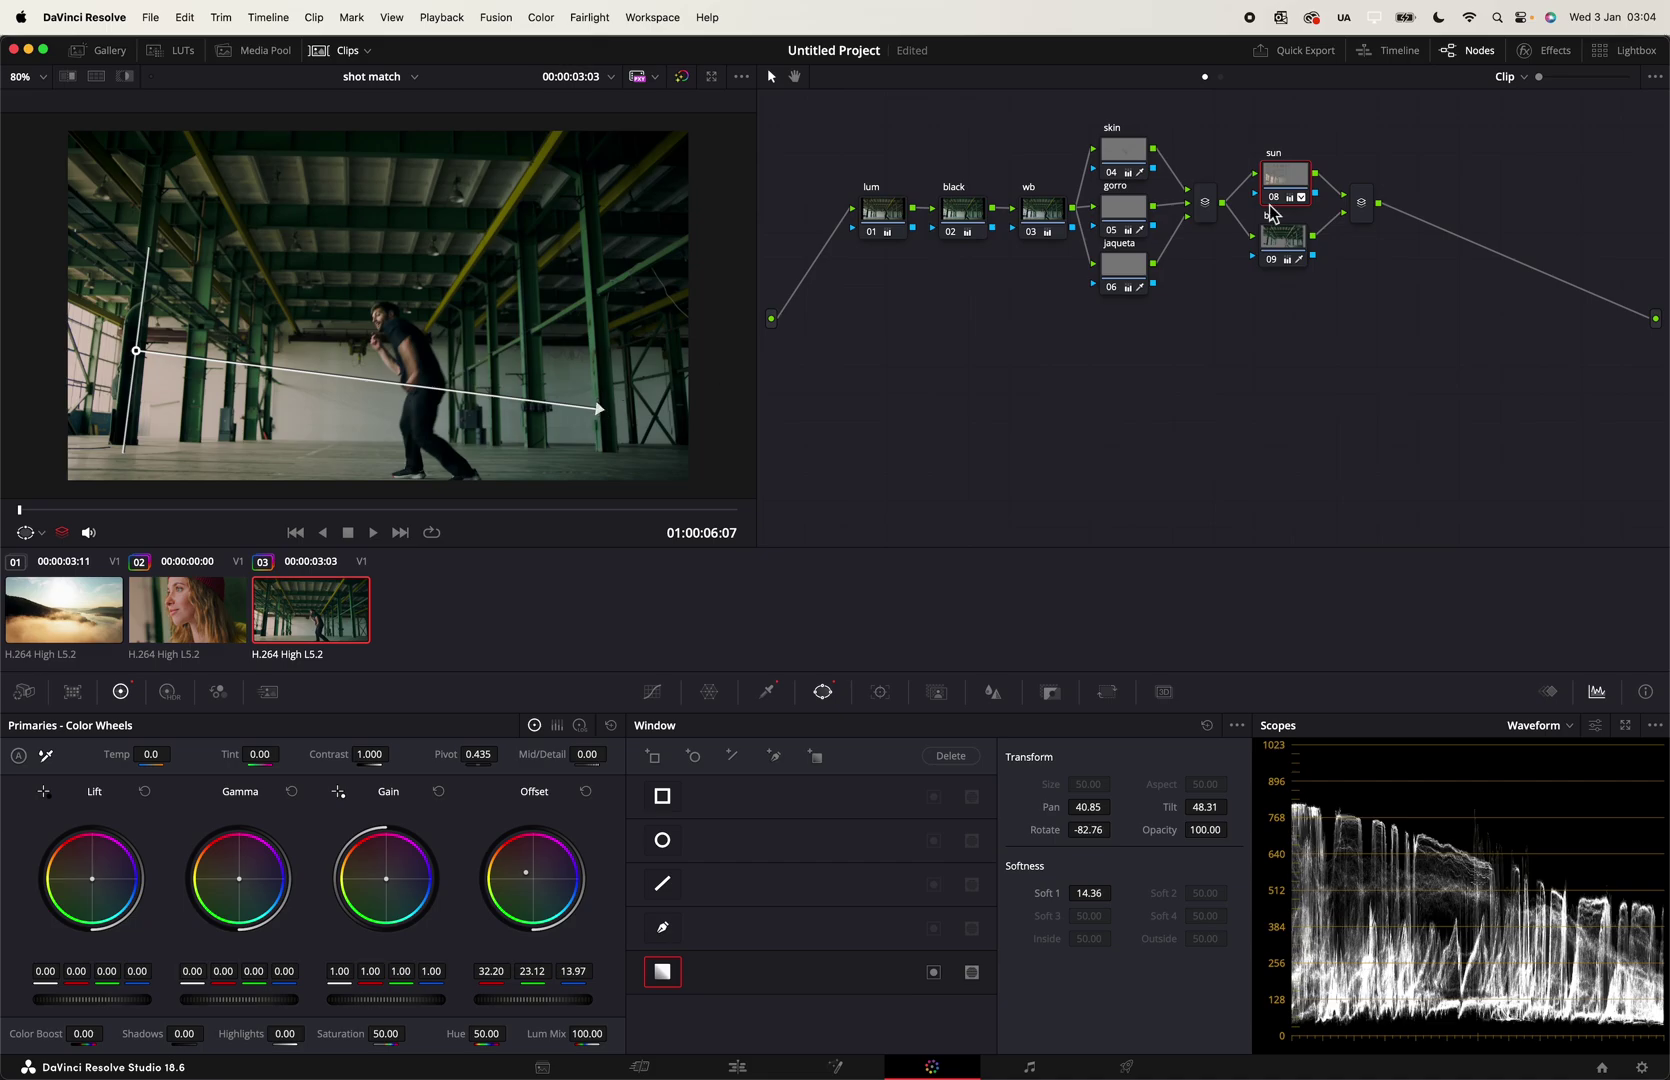
key("shift+h")
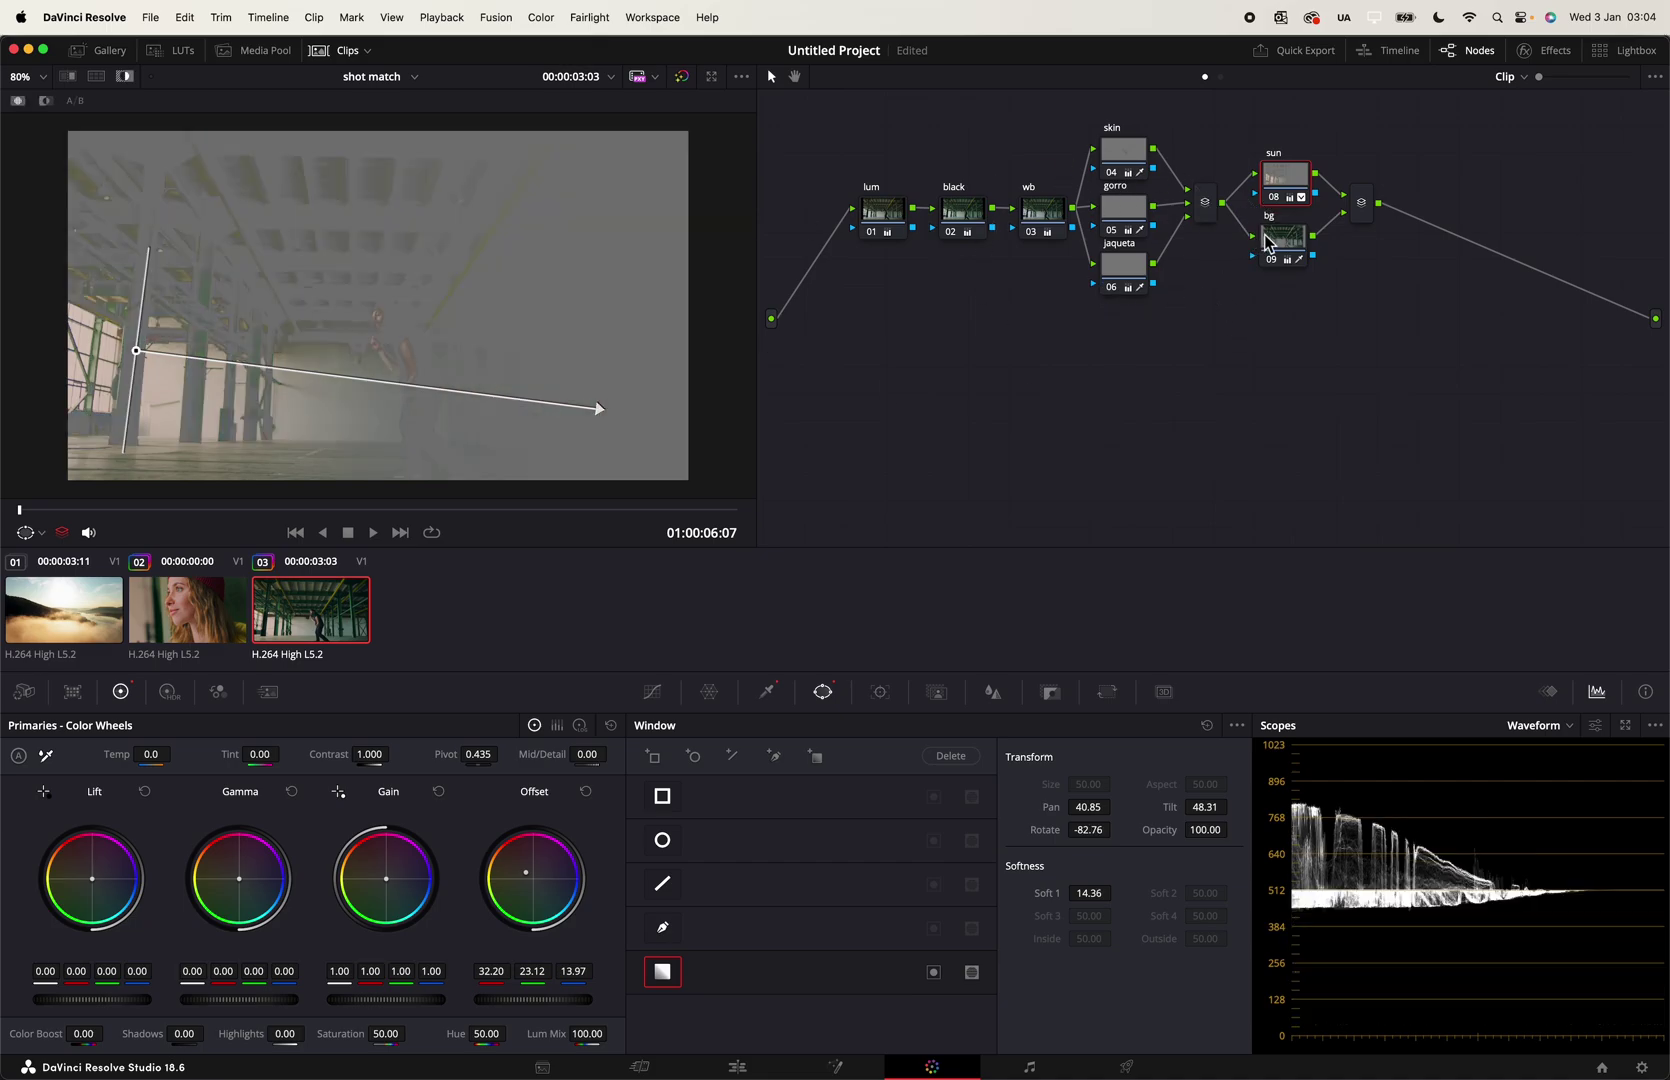
key("shift+h")
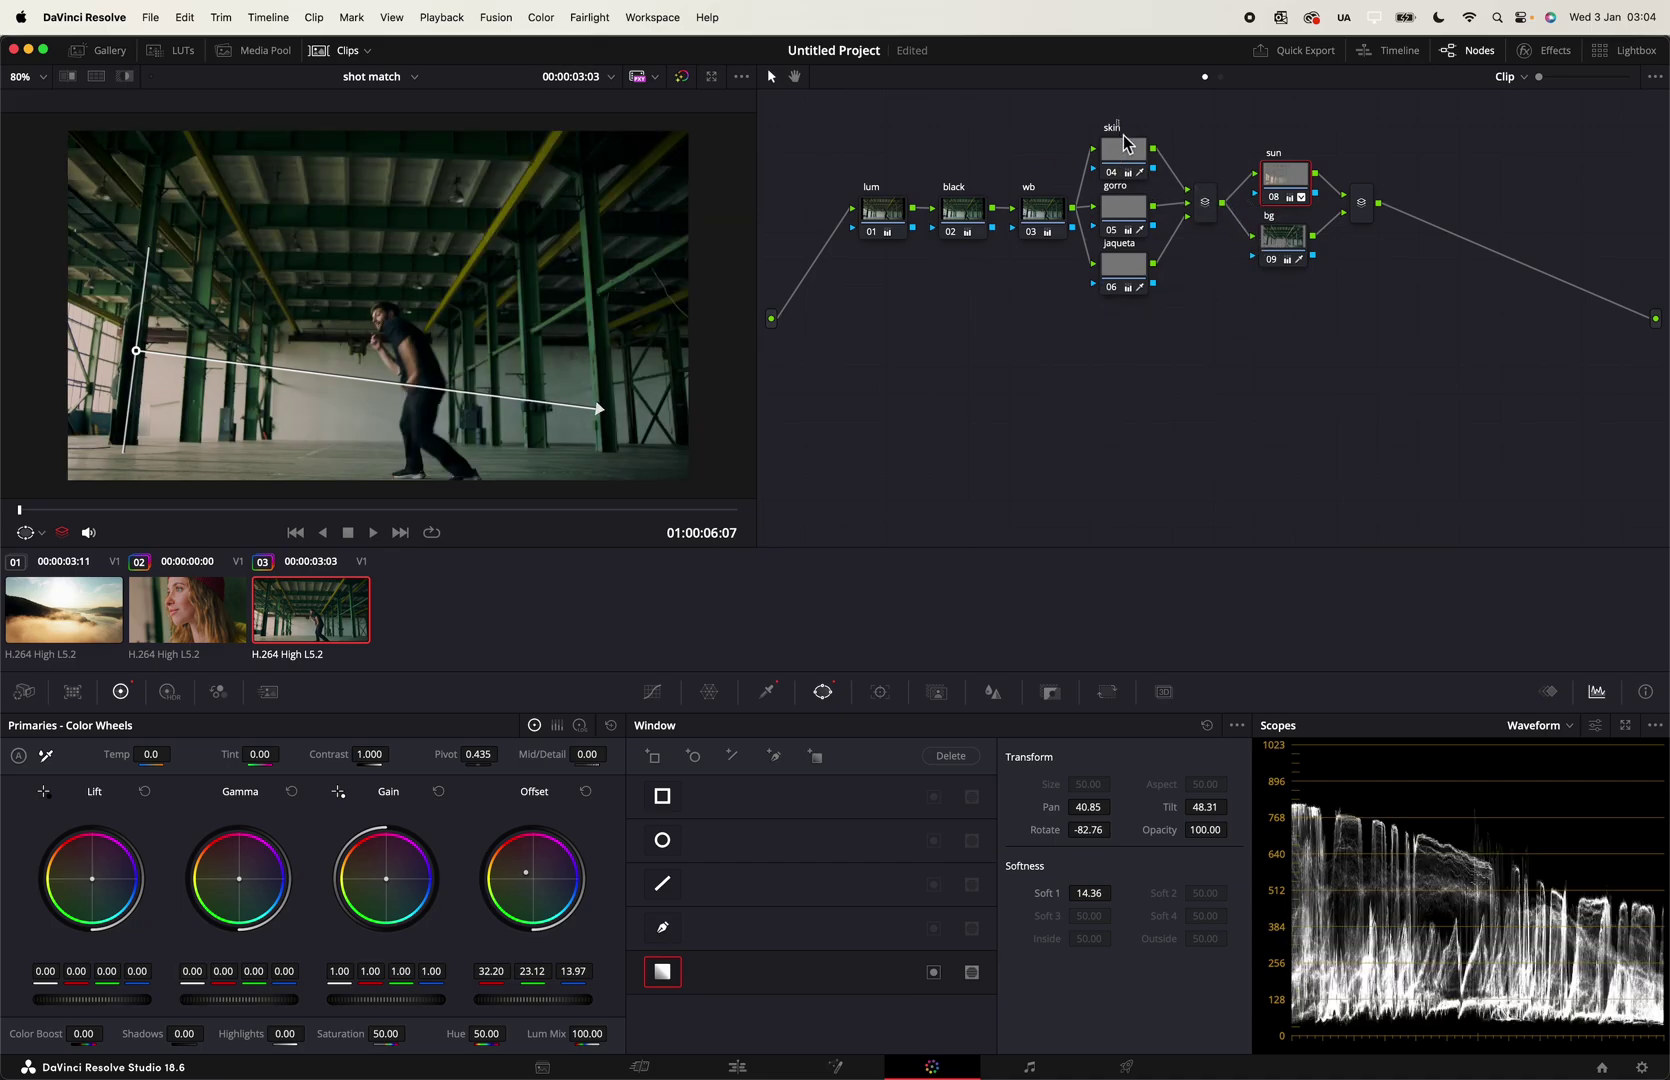
Step: Delete the skin, gorro and jaqueta nodes with their mixer, and connect the wb node's output to the sun and bg nodes
left_click_drag(1114, 118, 1209, 399)
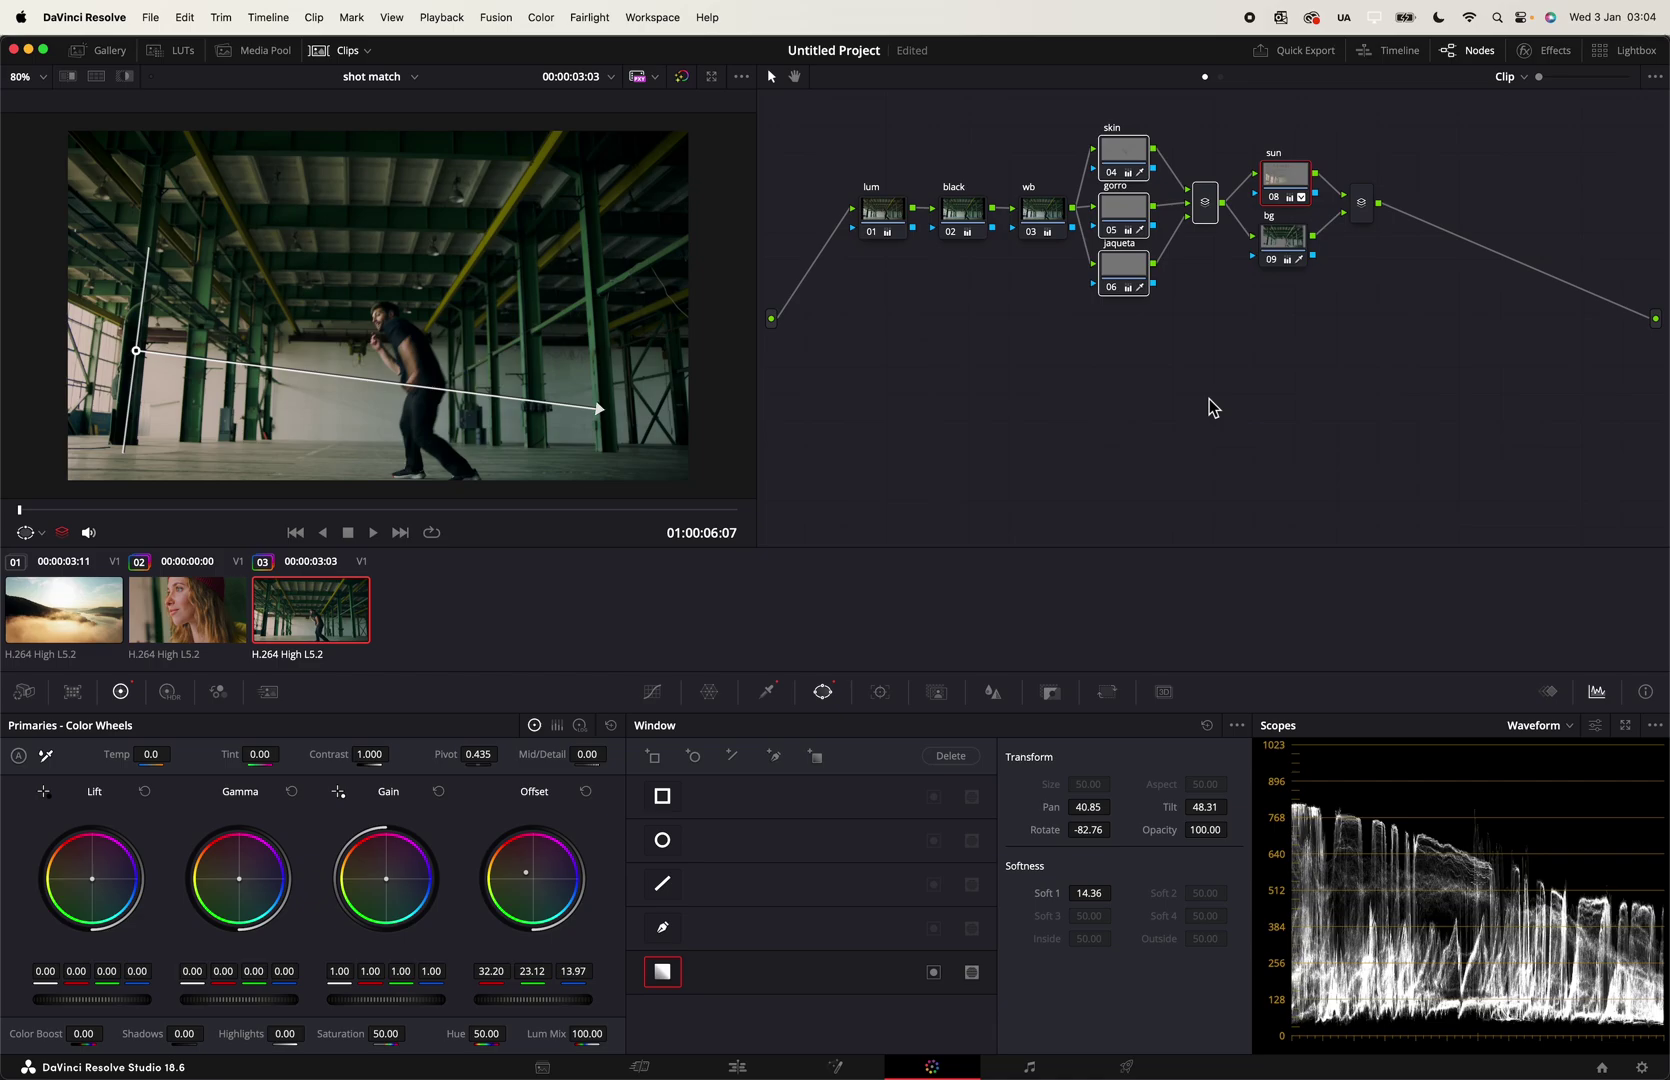
key("Delete")
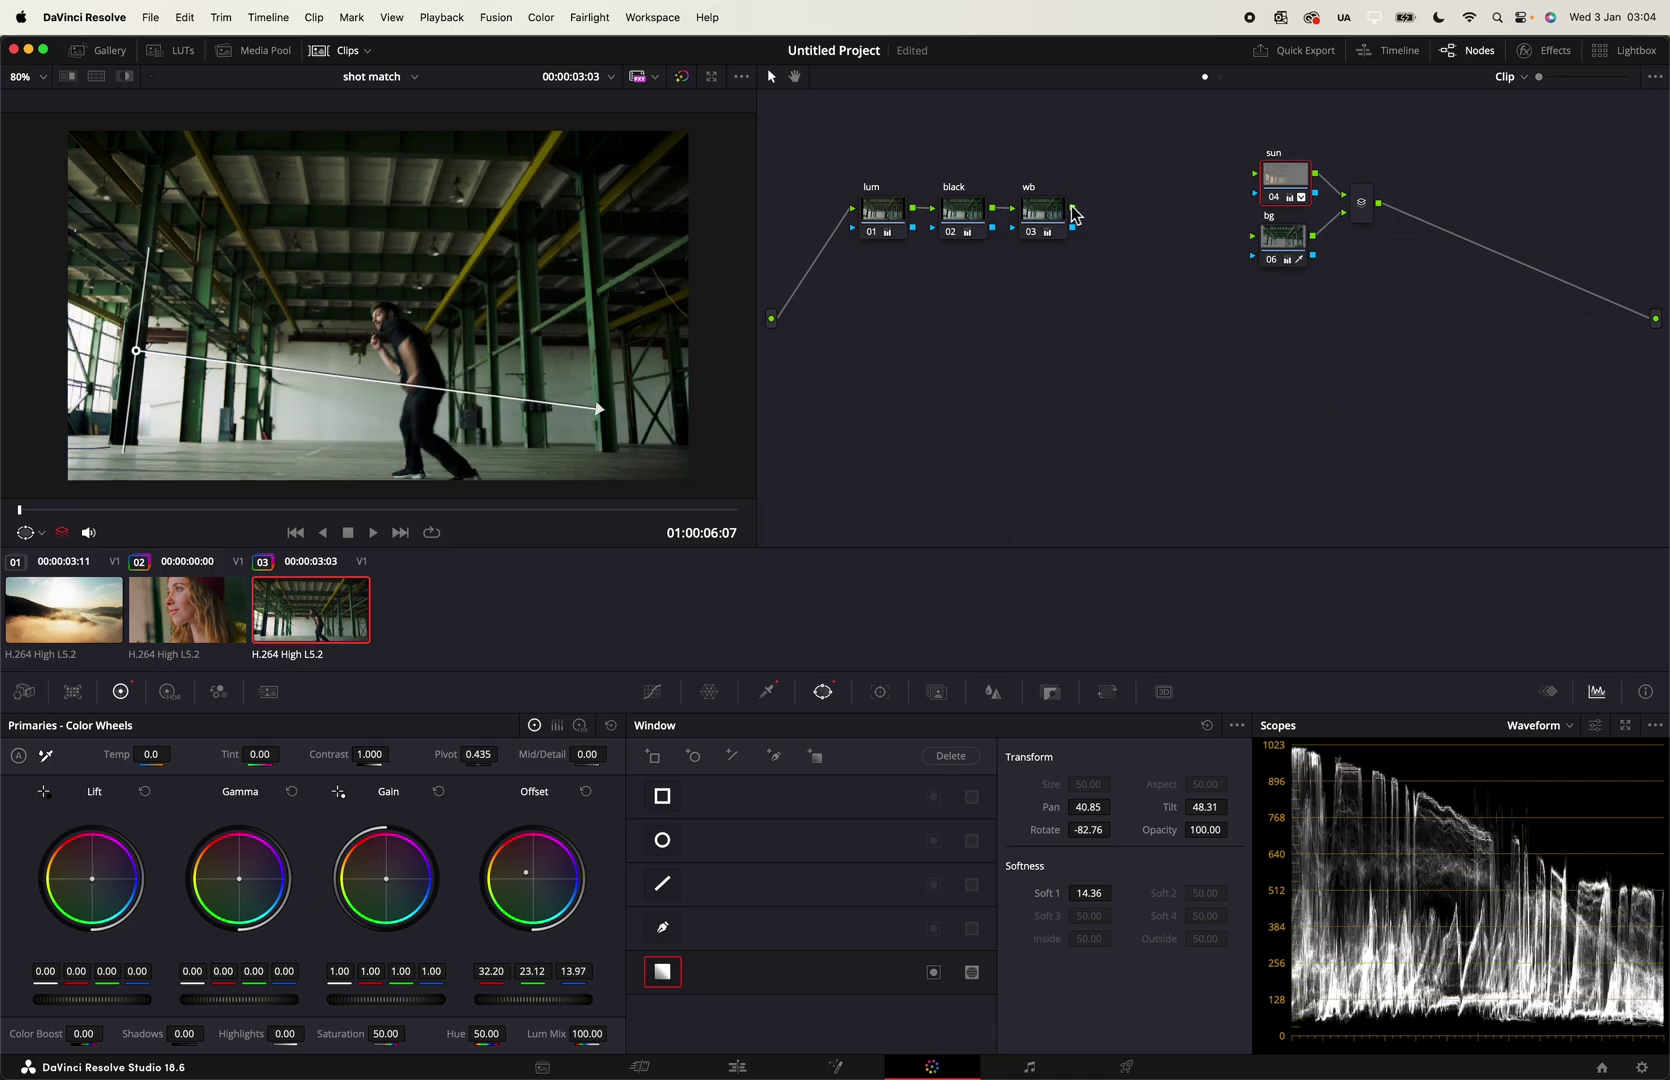
left_click_drag(1075, 214, 1255, 174)
left_click(1290, 243)
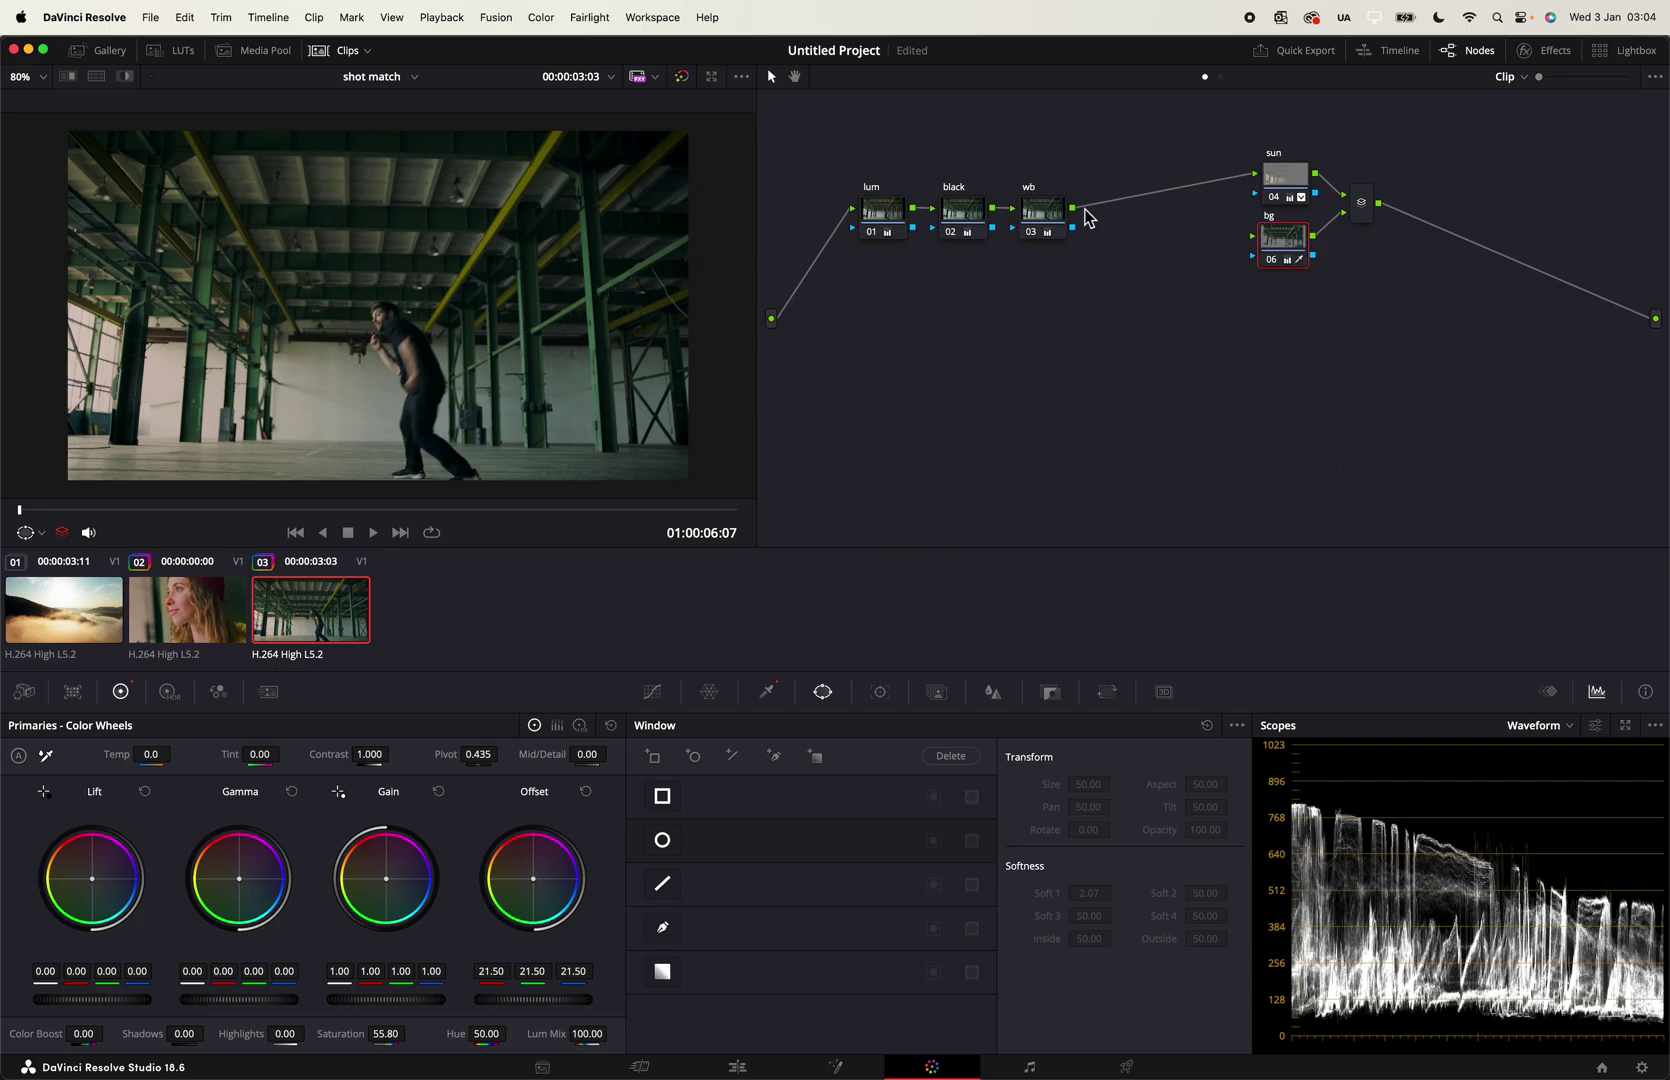
left_click_drag(1073, 208, 1253, 236)
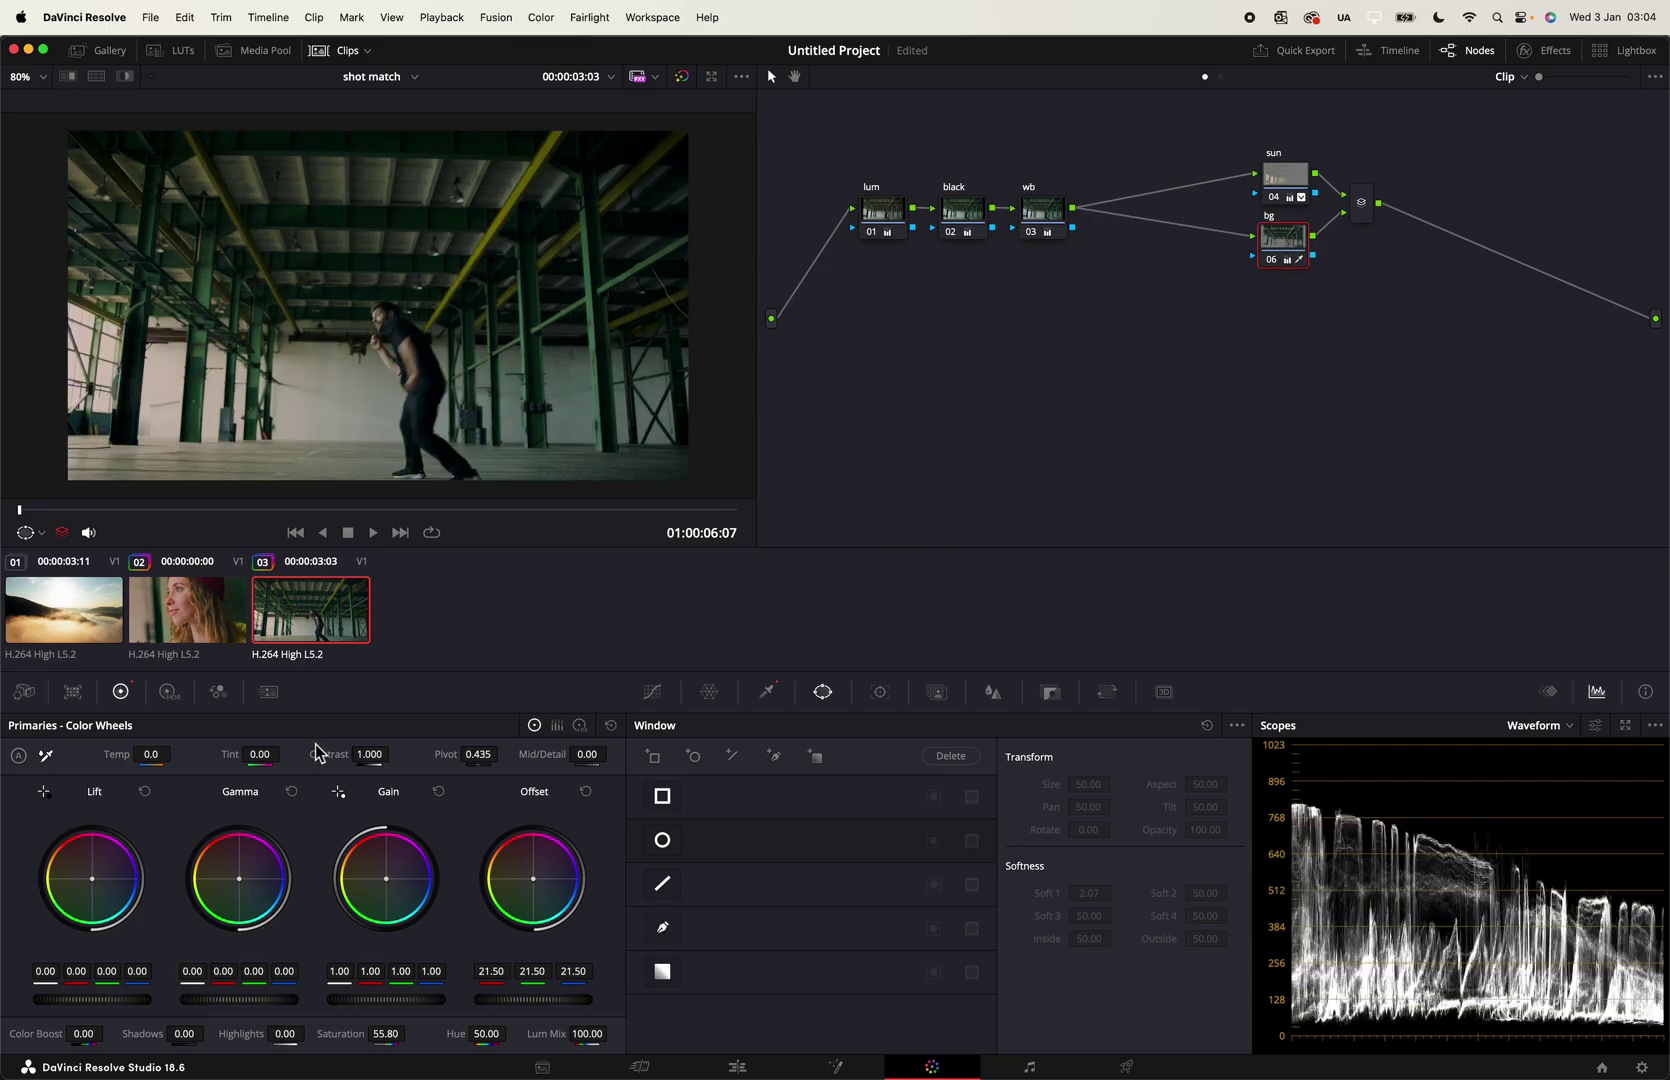
Step: Rename the bg node as metal and place the sun, metal and mixer nodes near the graph's output, leaving room after wb
left_click(196, 614)
left_click(317, 609)
left_click_drag(1239, 140, 1446, 306)
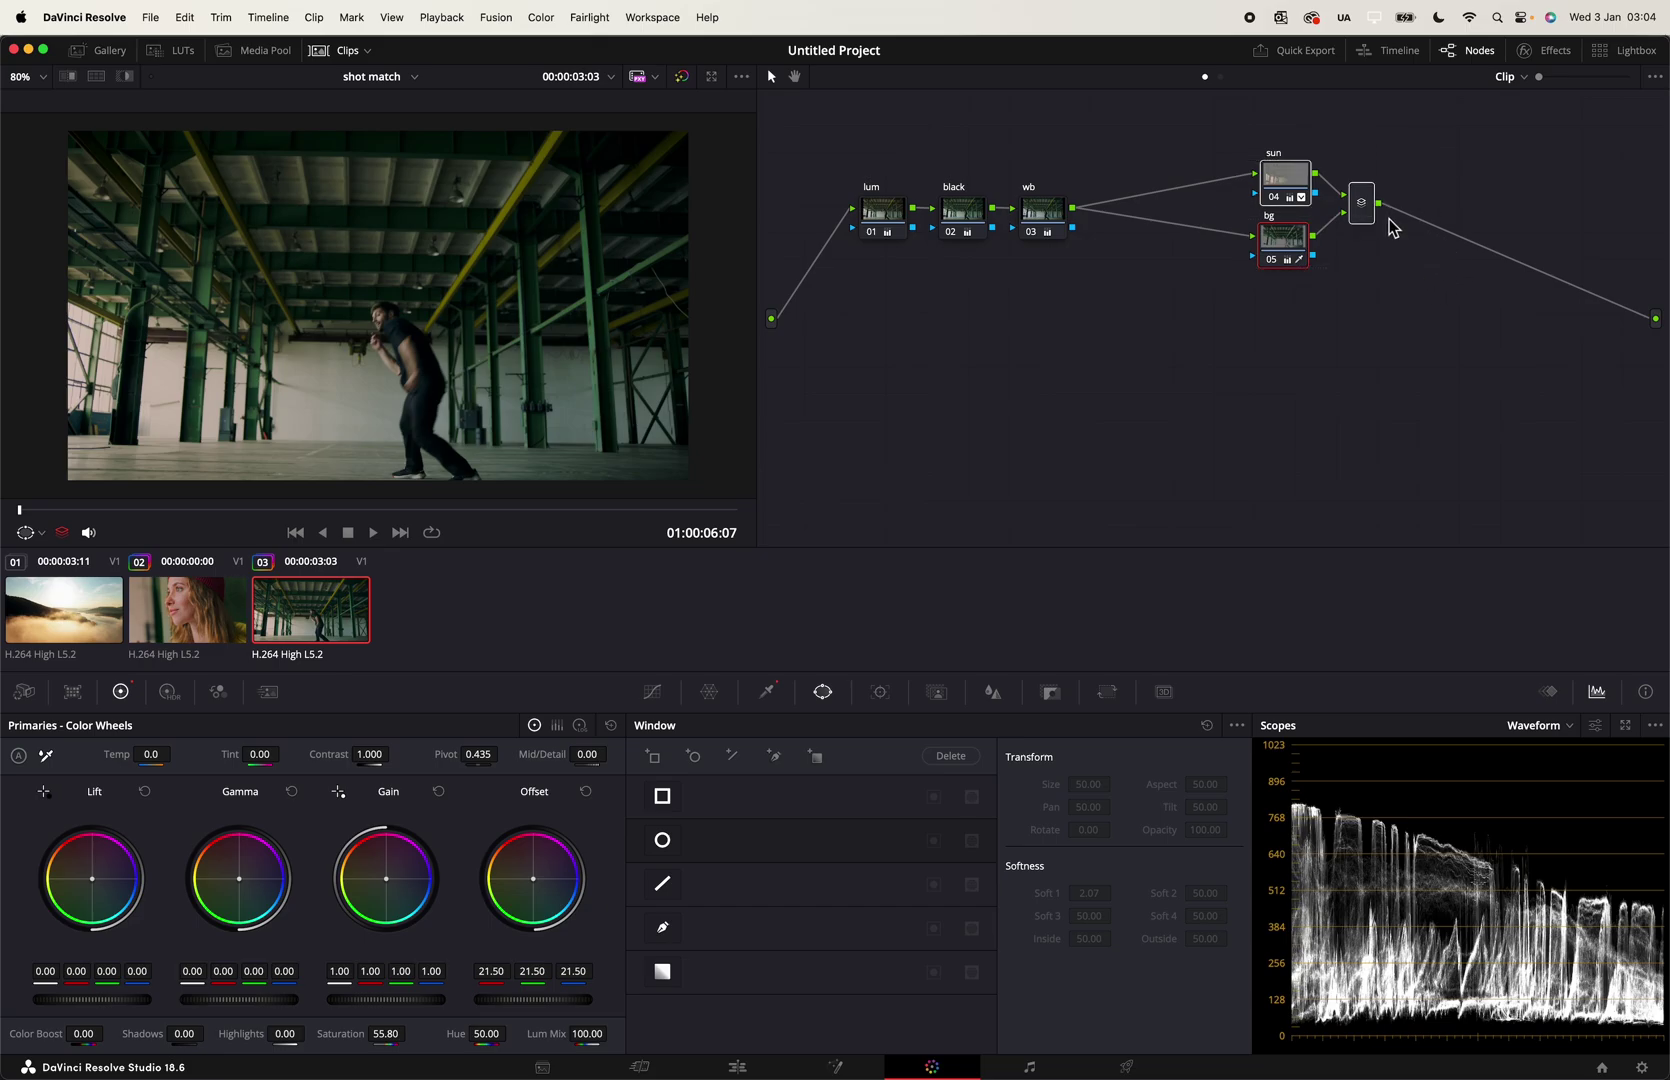
left_click_drag(1363, 210, 1233, 217)
left_click(1158, 247)
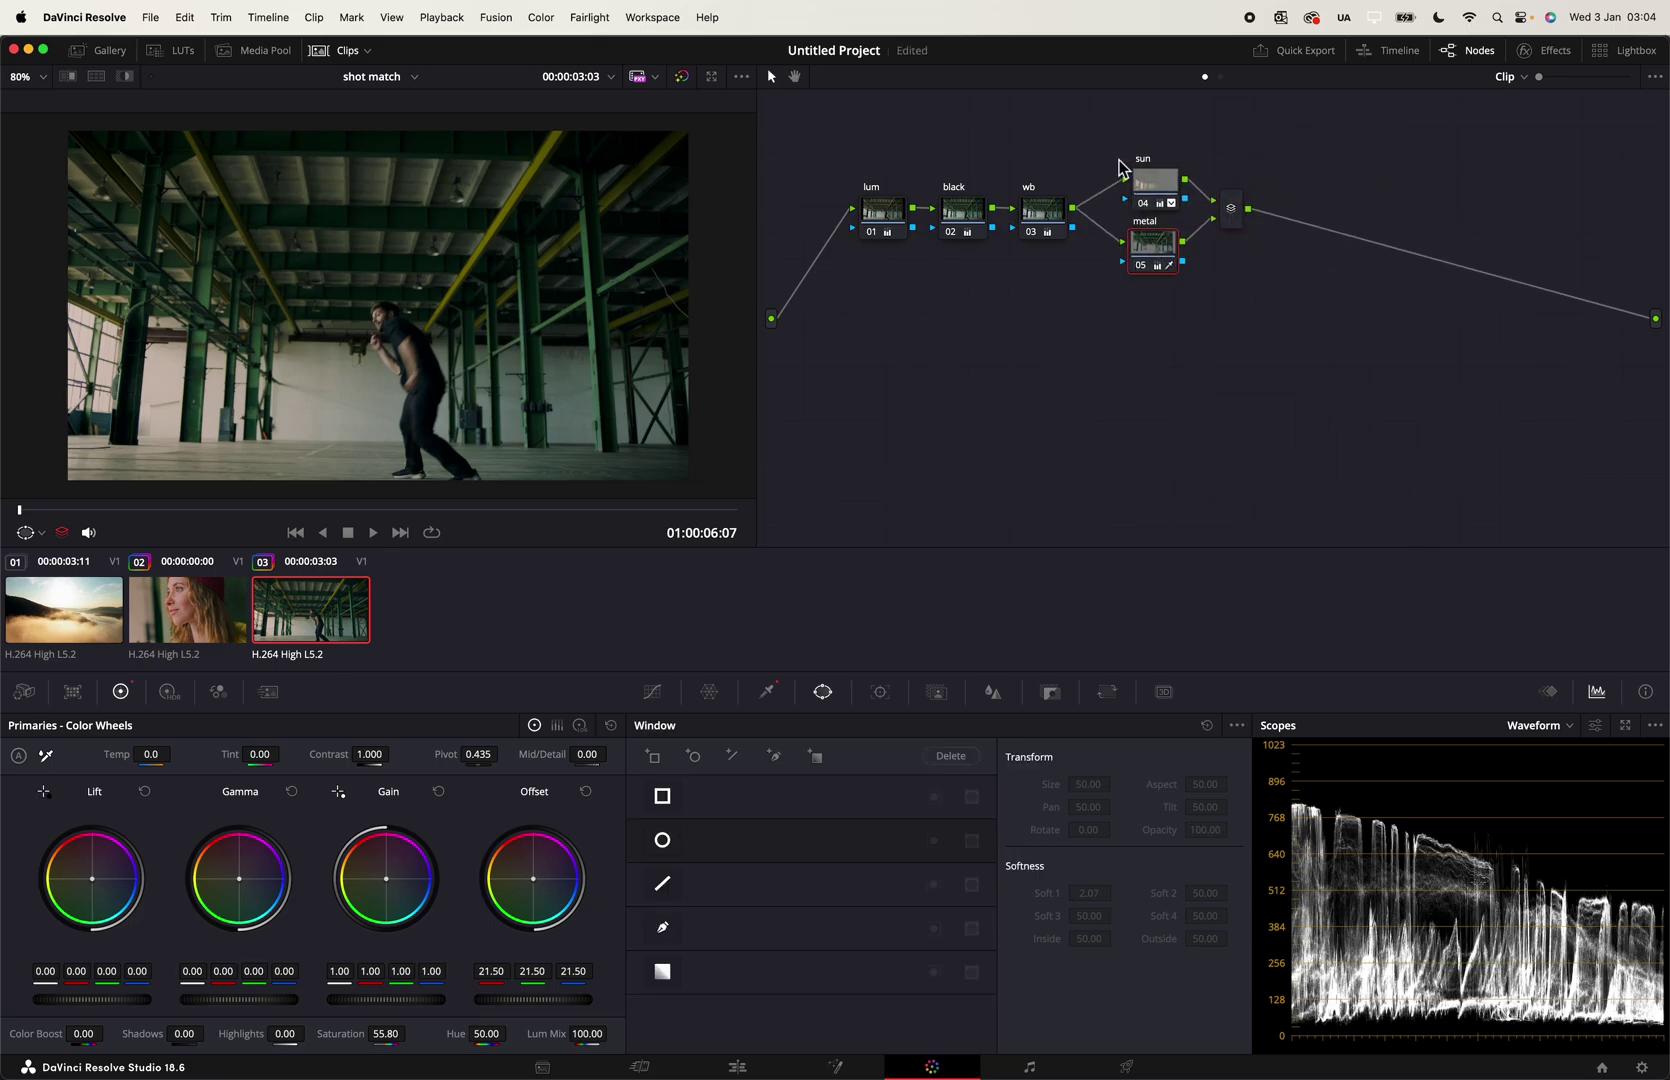
left_click(1174, 184)
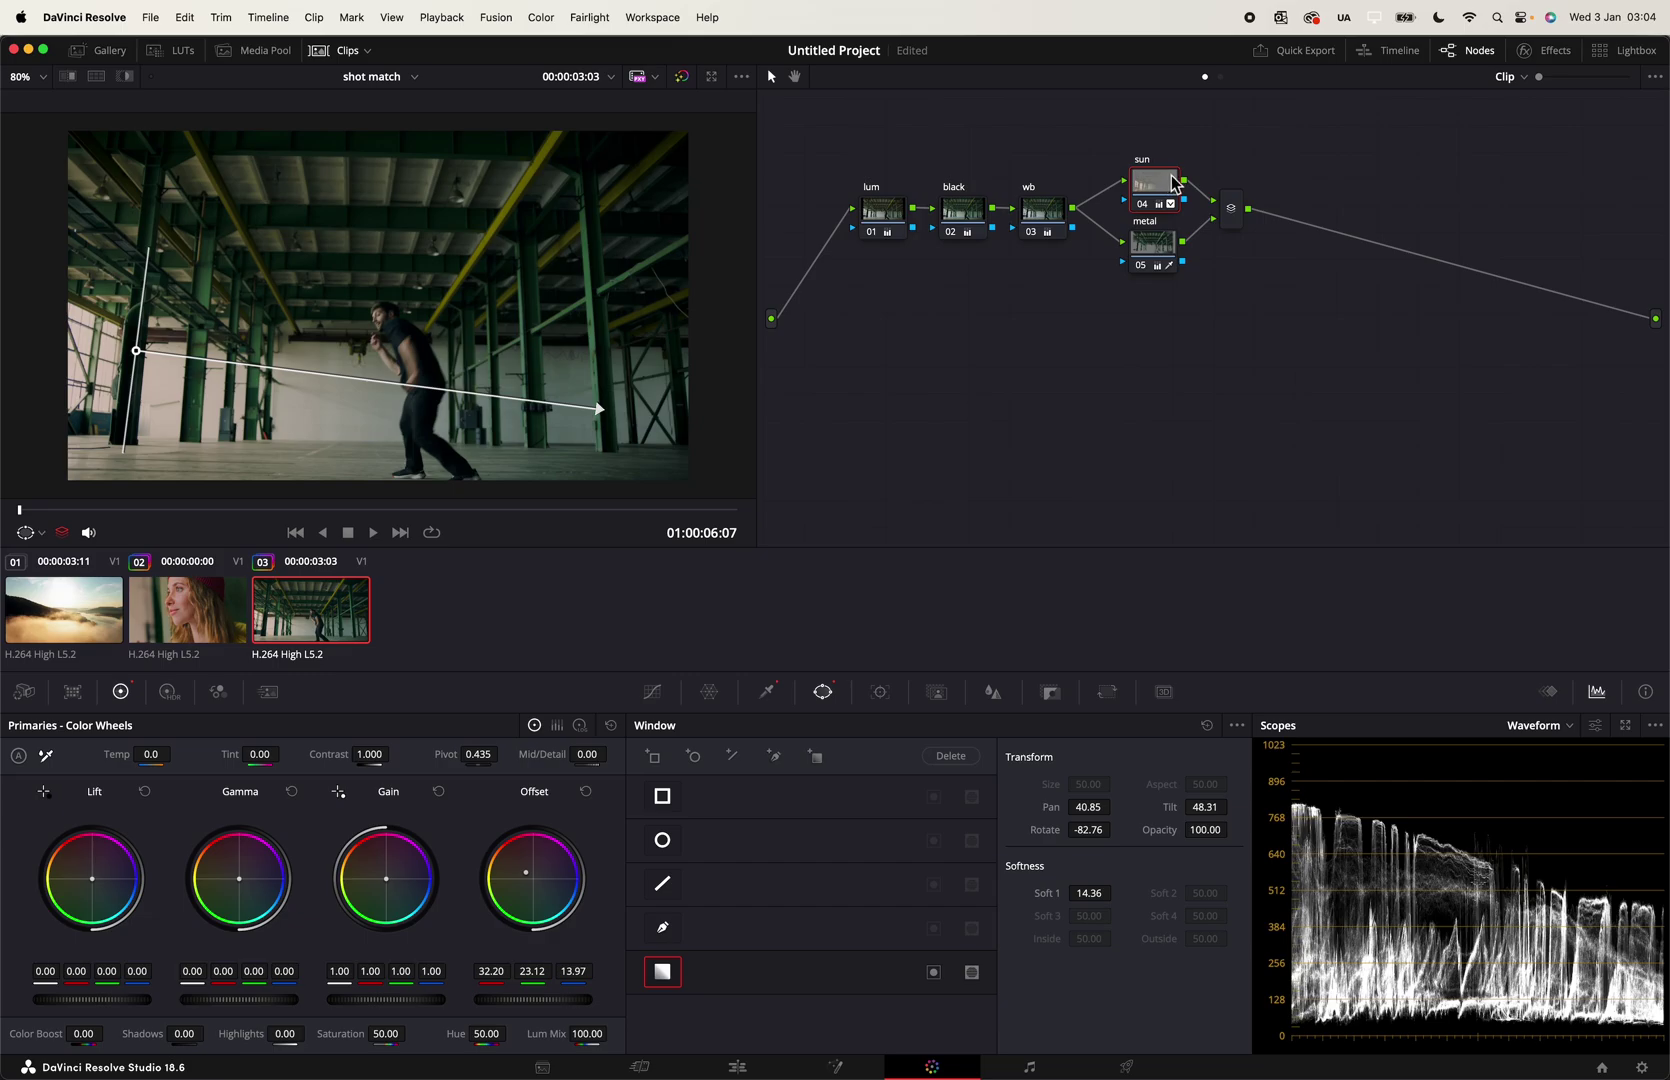
left_click_drag(1140, 140, 1284, 331)
left_click_drag(1232, 220, 1446, 226)
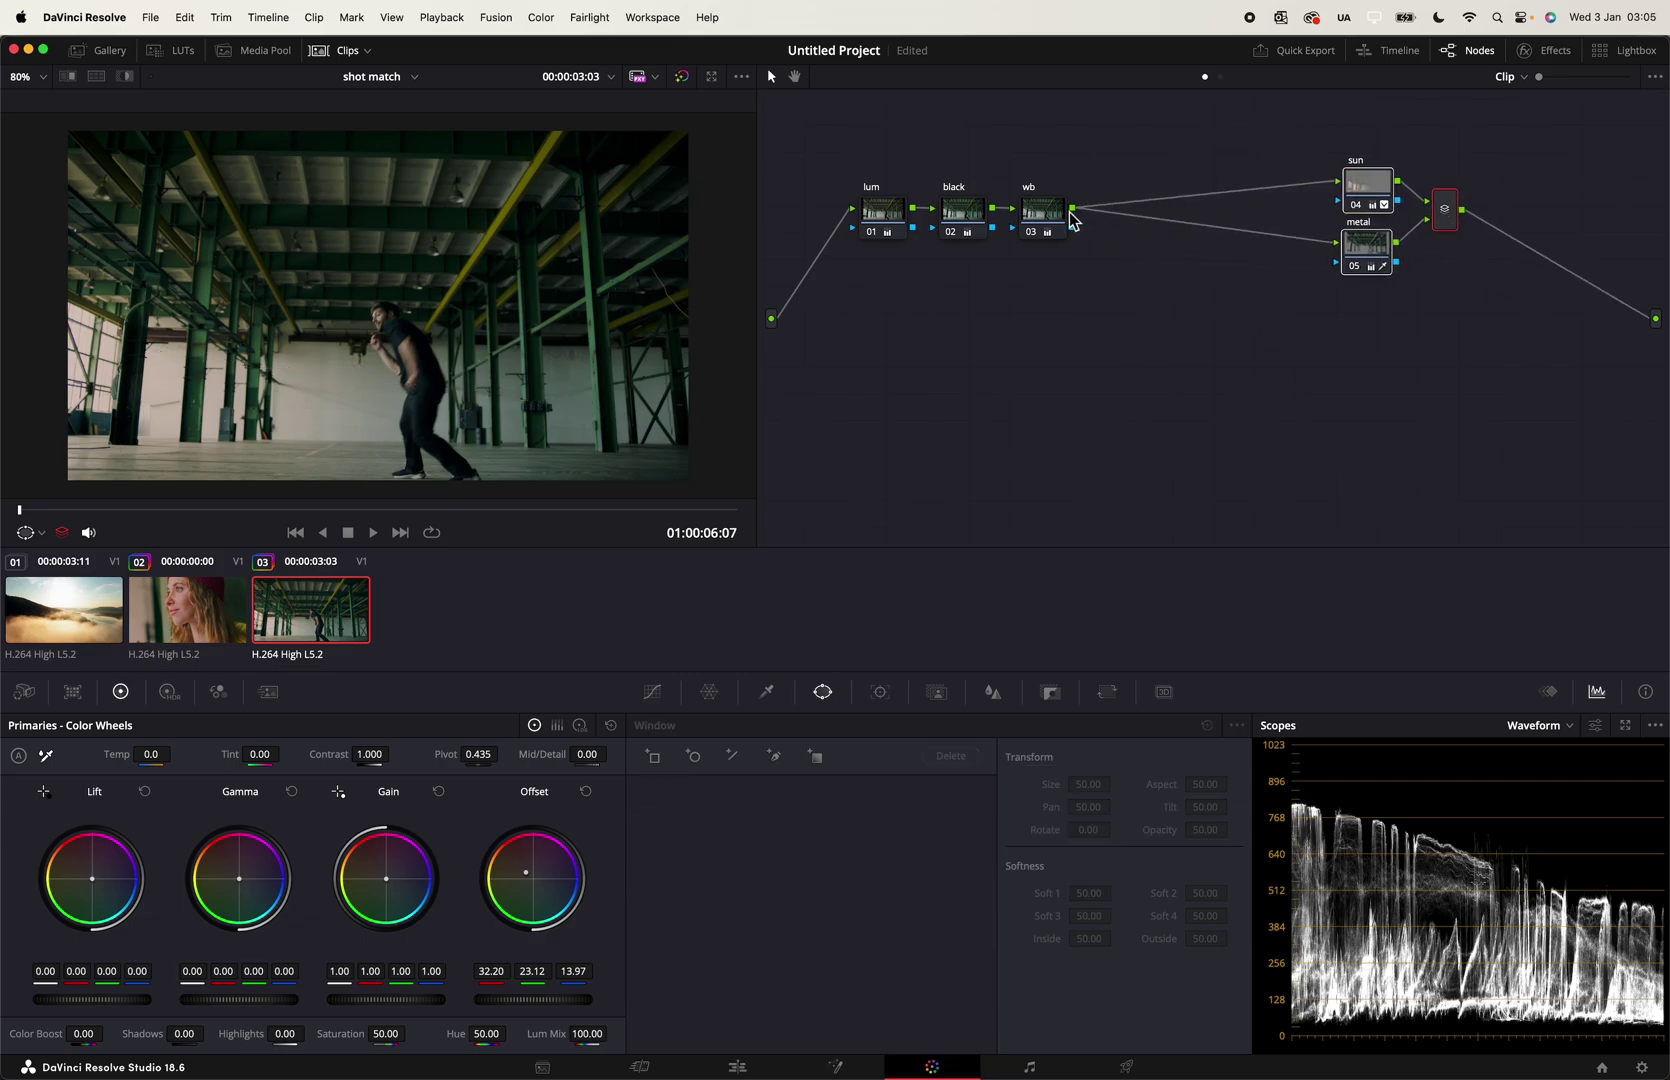
Step: Add a serial node after wb and label it skin
left_click(1050, 220)
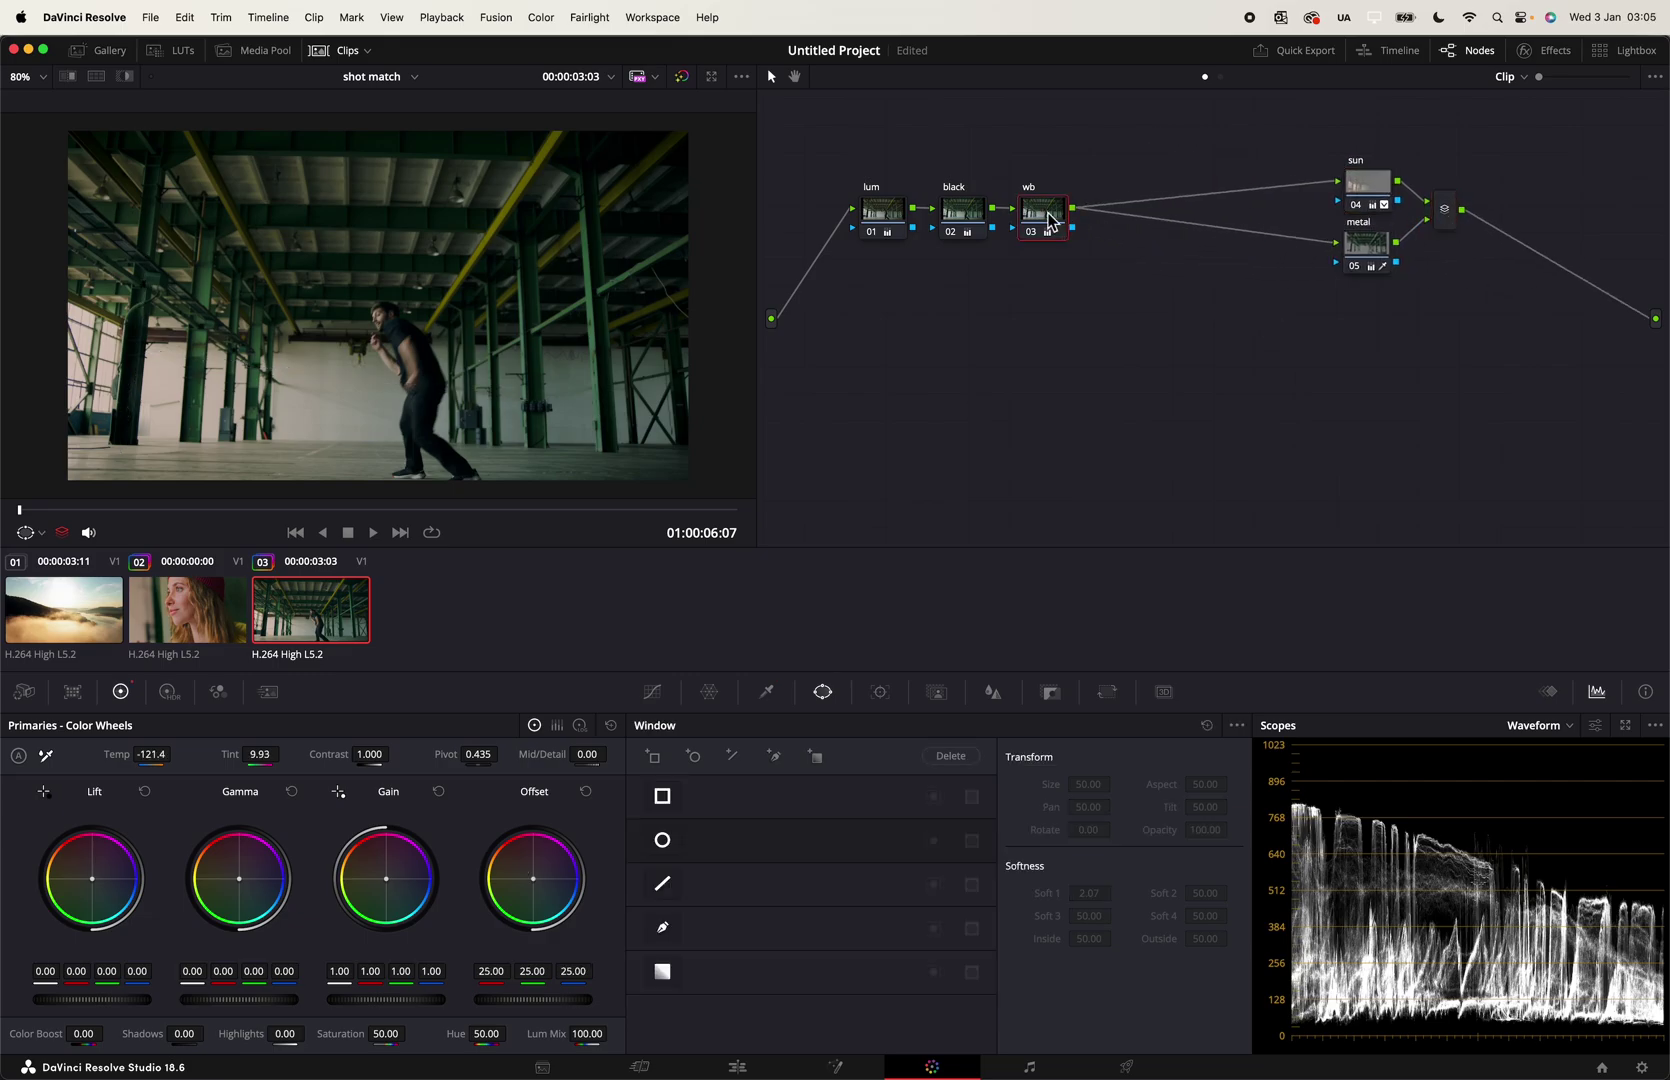
key("alt+s")
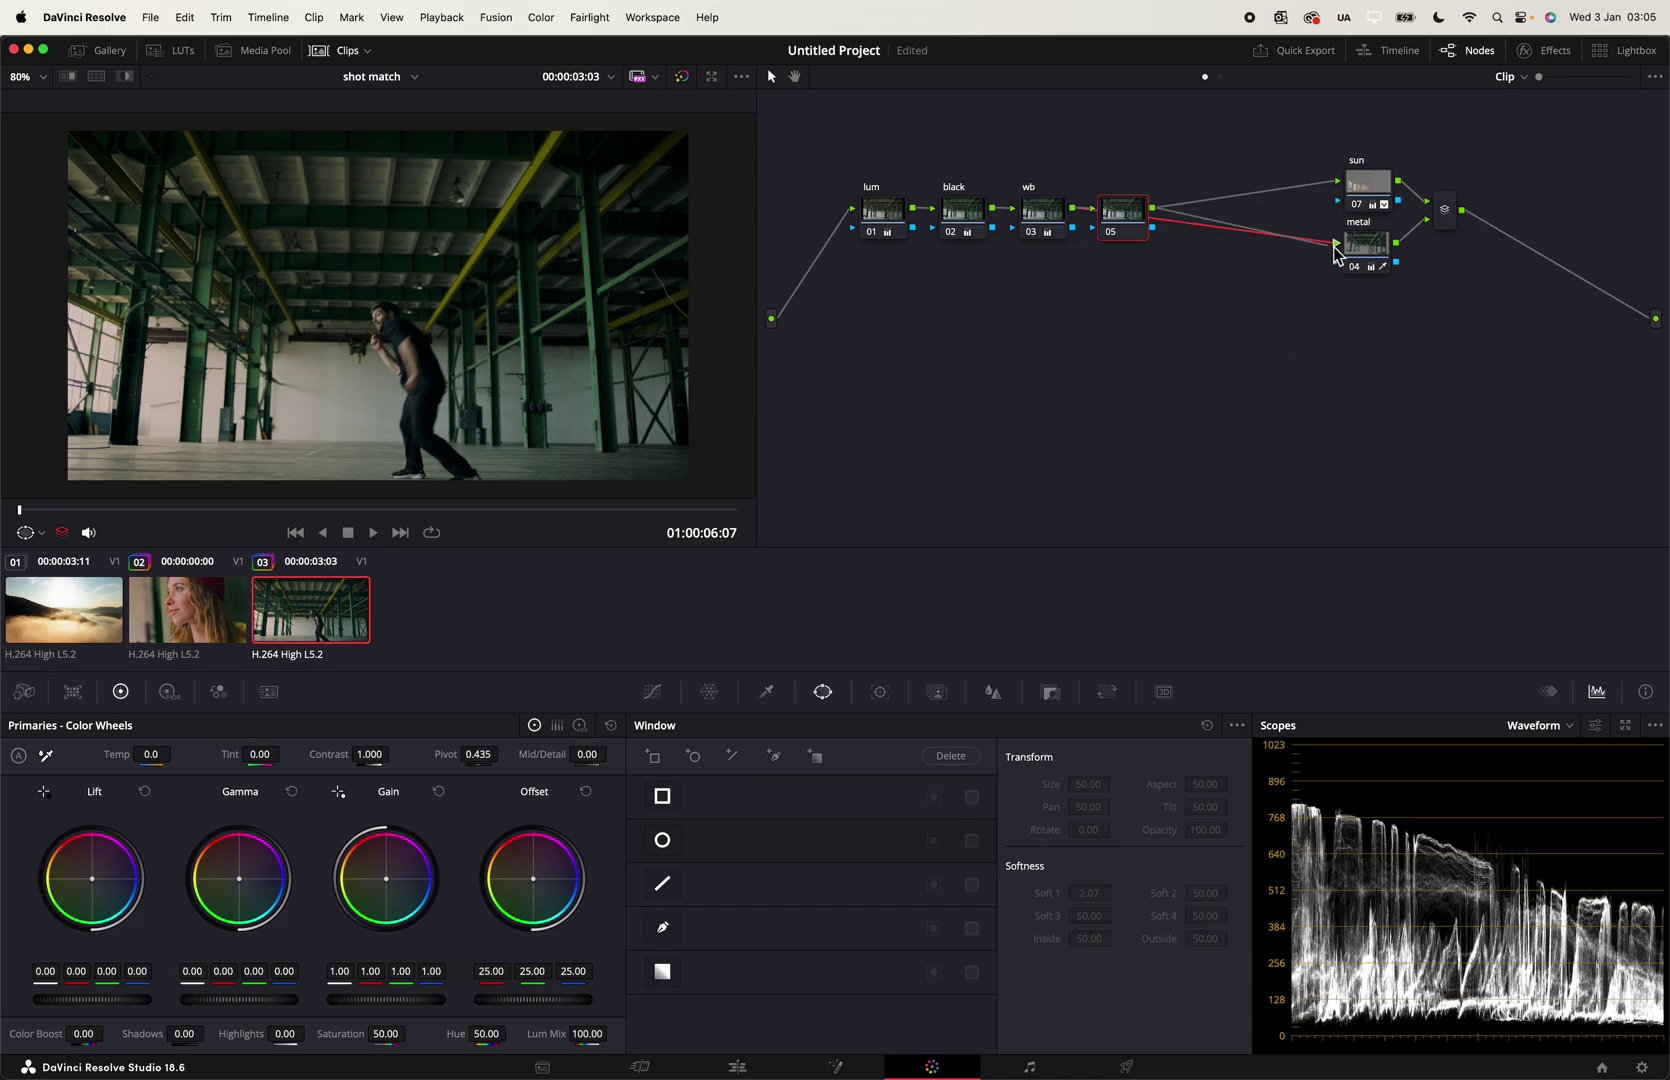
double_click(1105, 209)
type("skin")
Step: Shift the black, wb and skin nodes away from lum, inspect the enlarged waveform, and add a serial node labelled hdr after lum
left_click(889, 218)
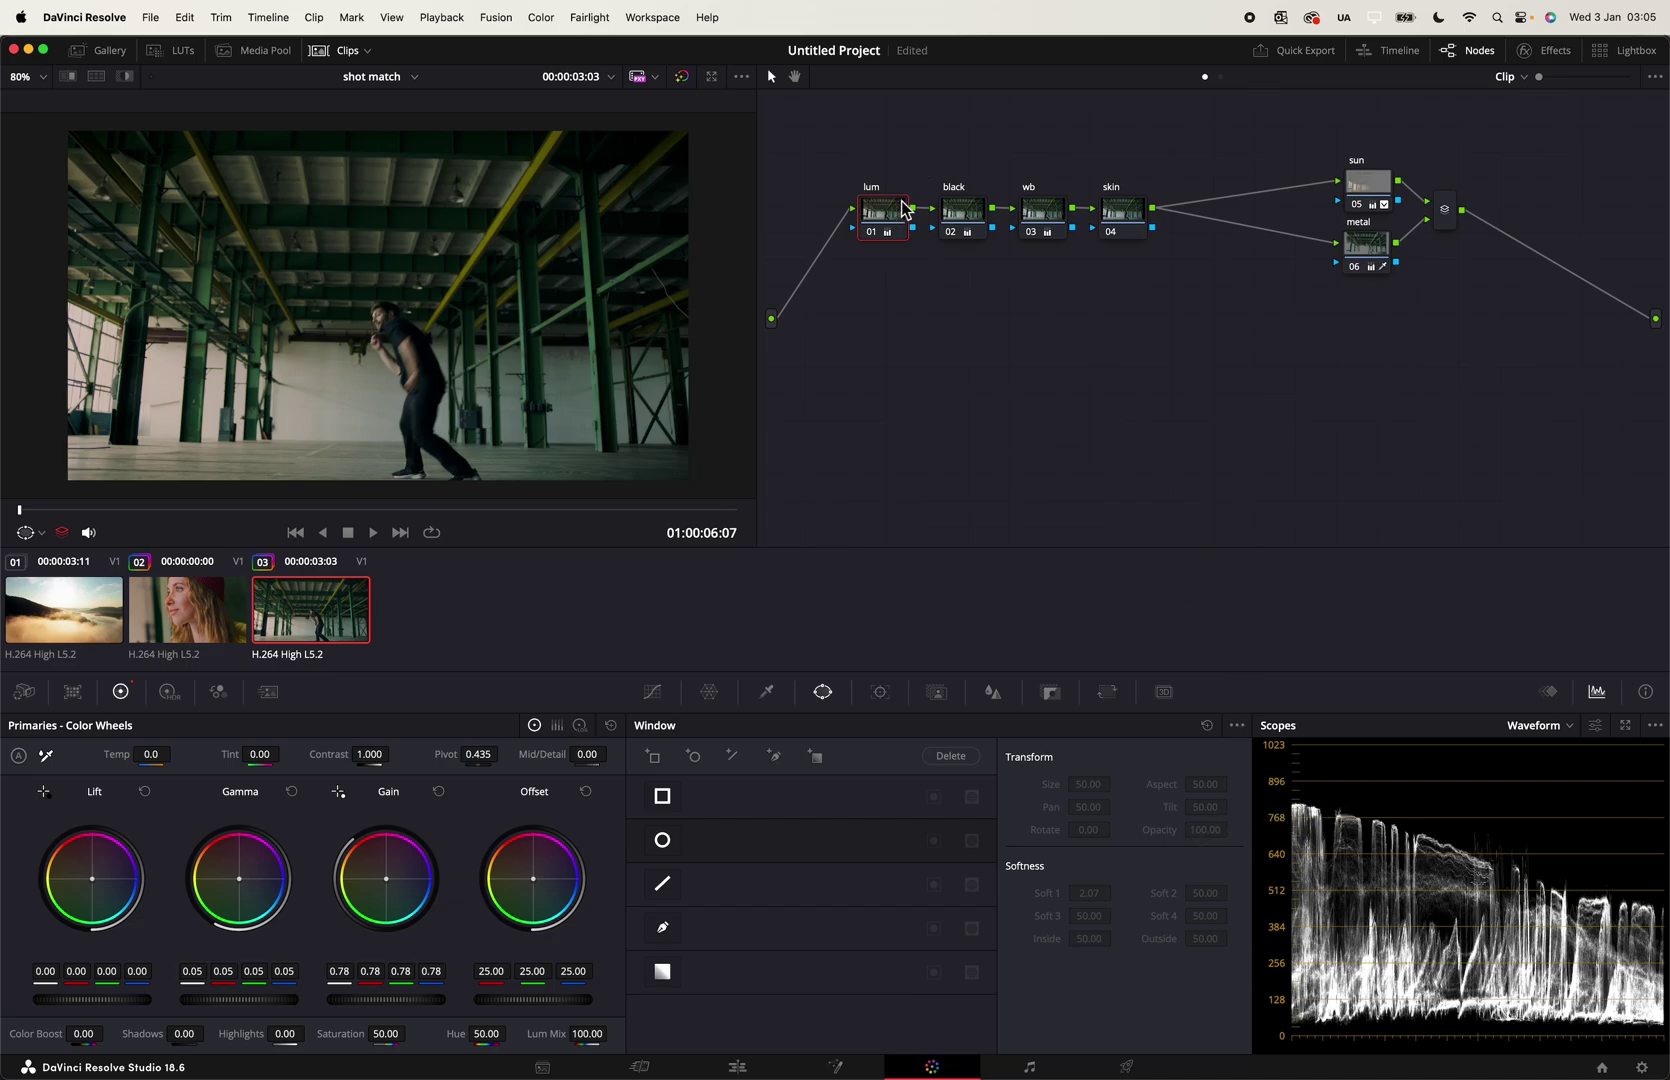
left_click_drag(990, 155, 1195, 230)
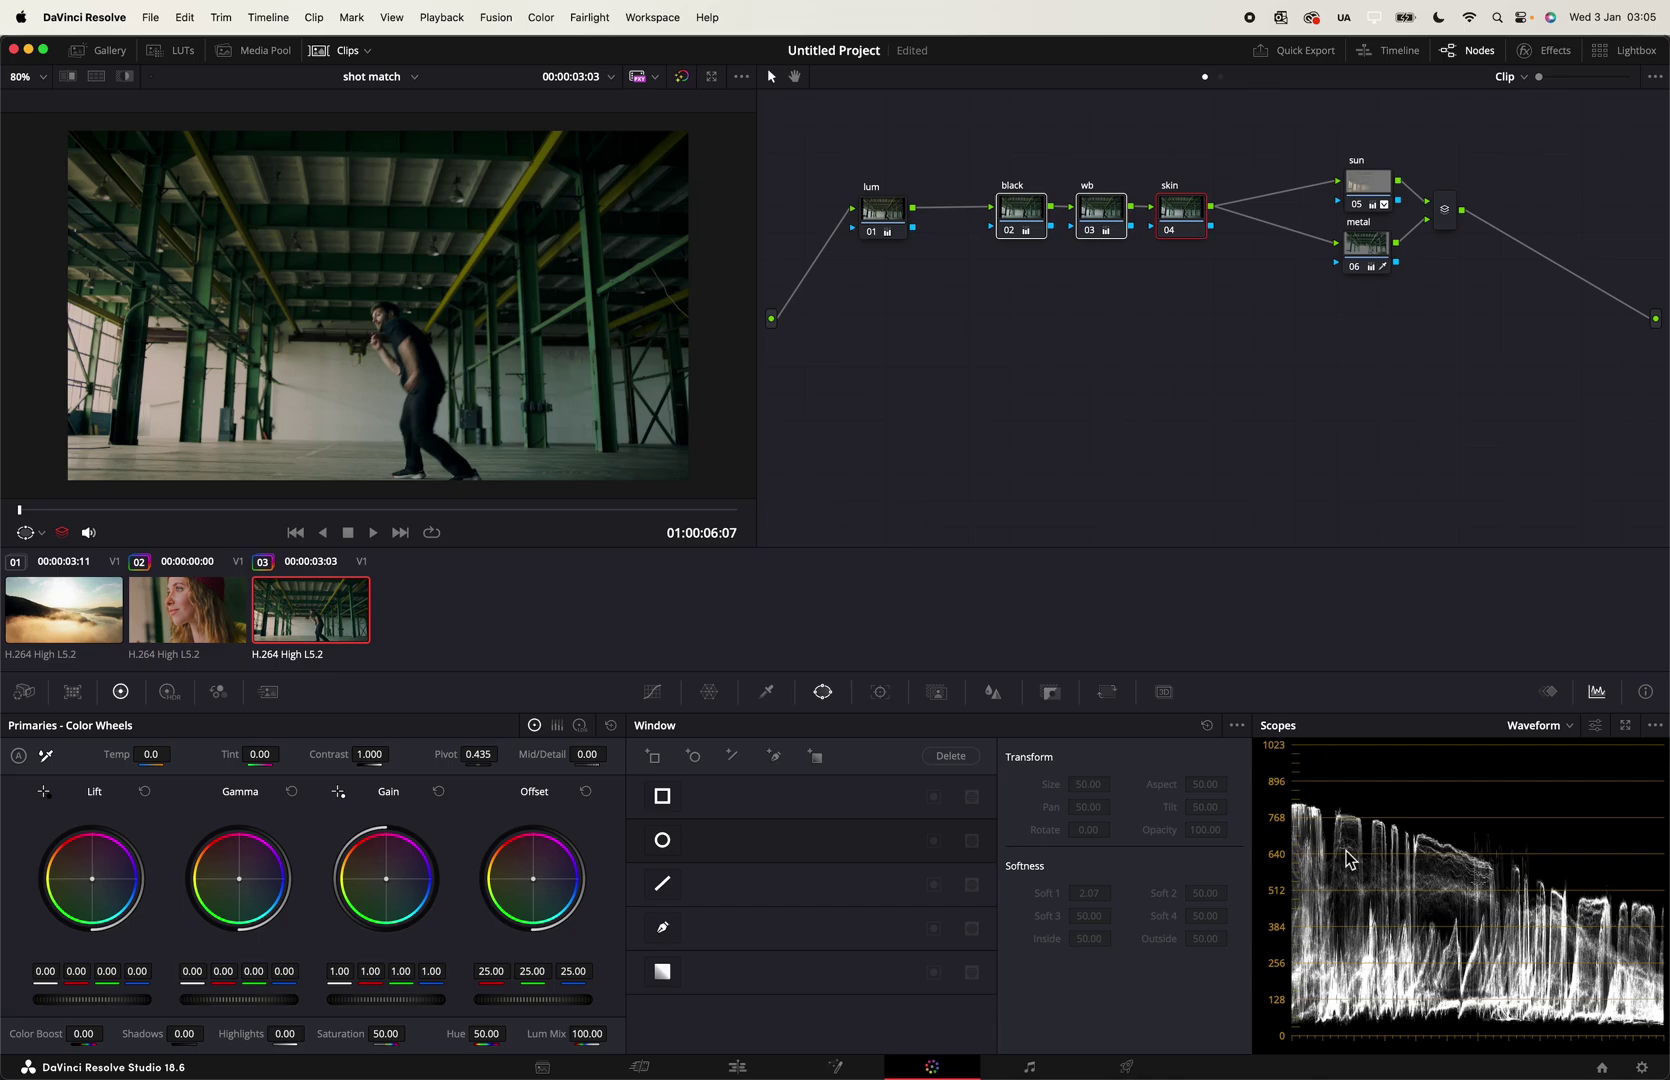
left_click(1622, 725)
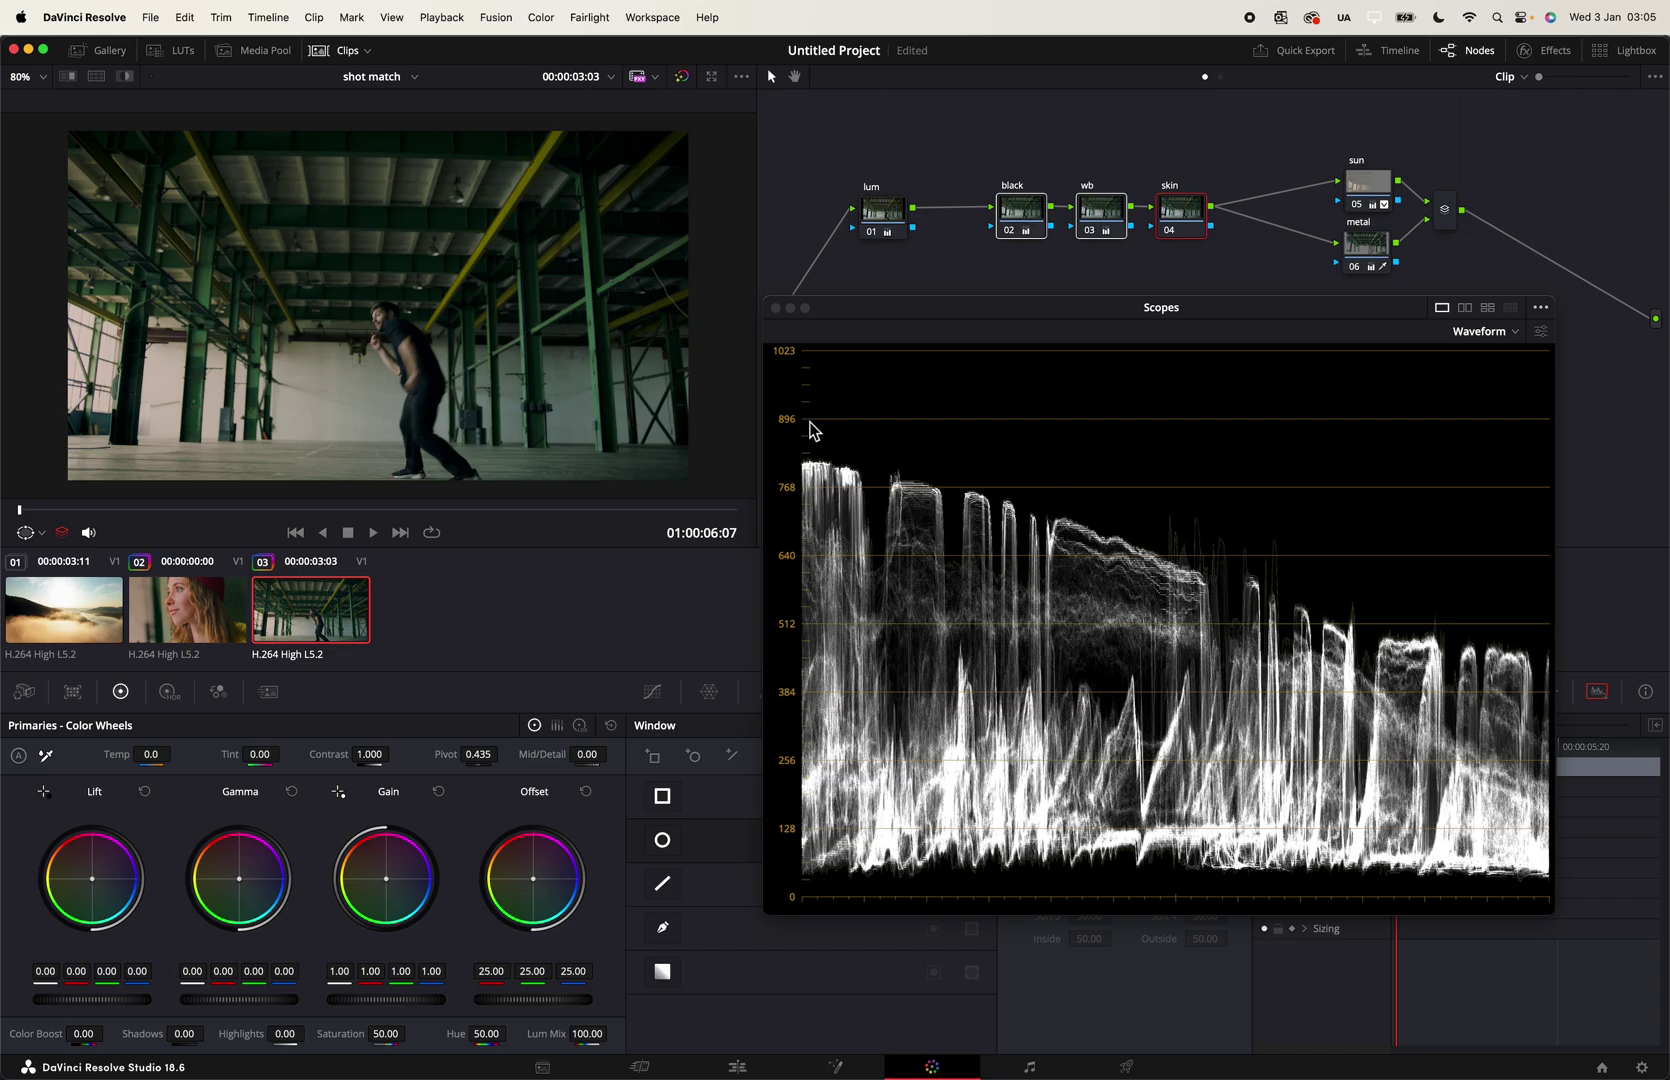
left_click(776, 309)
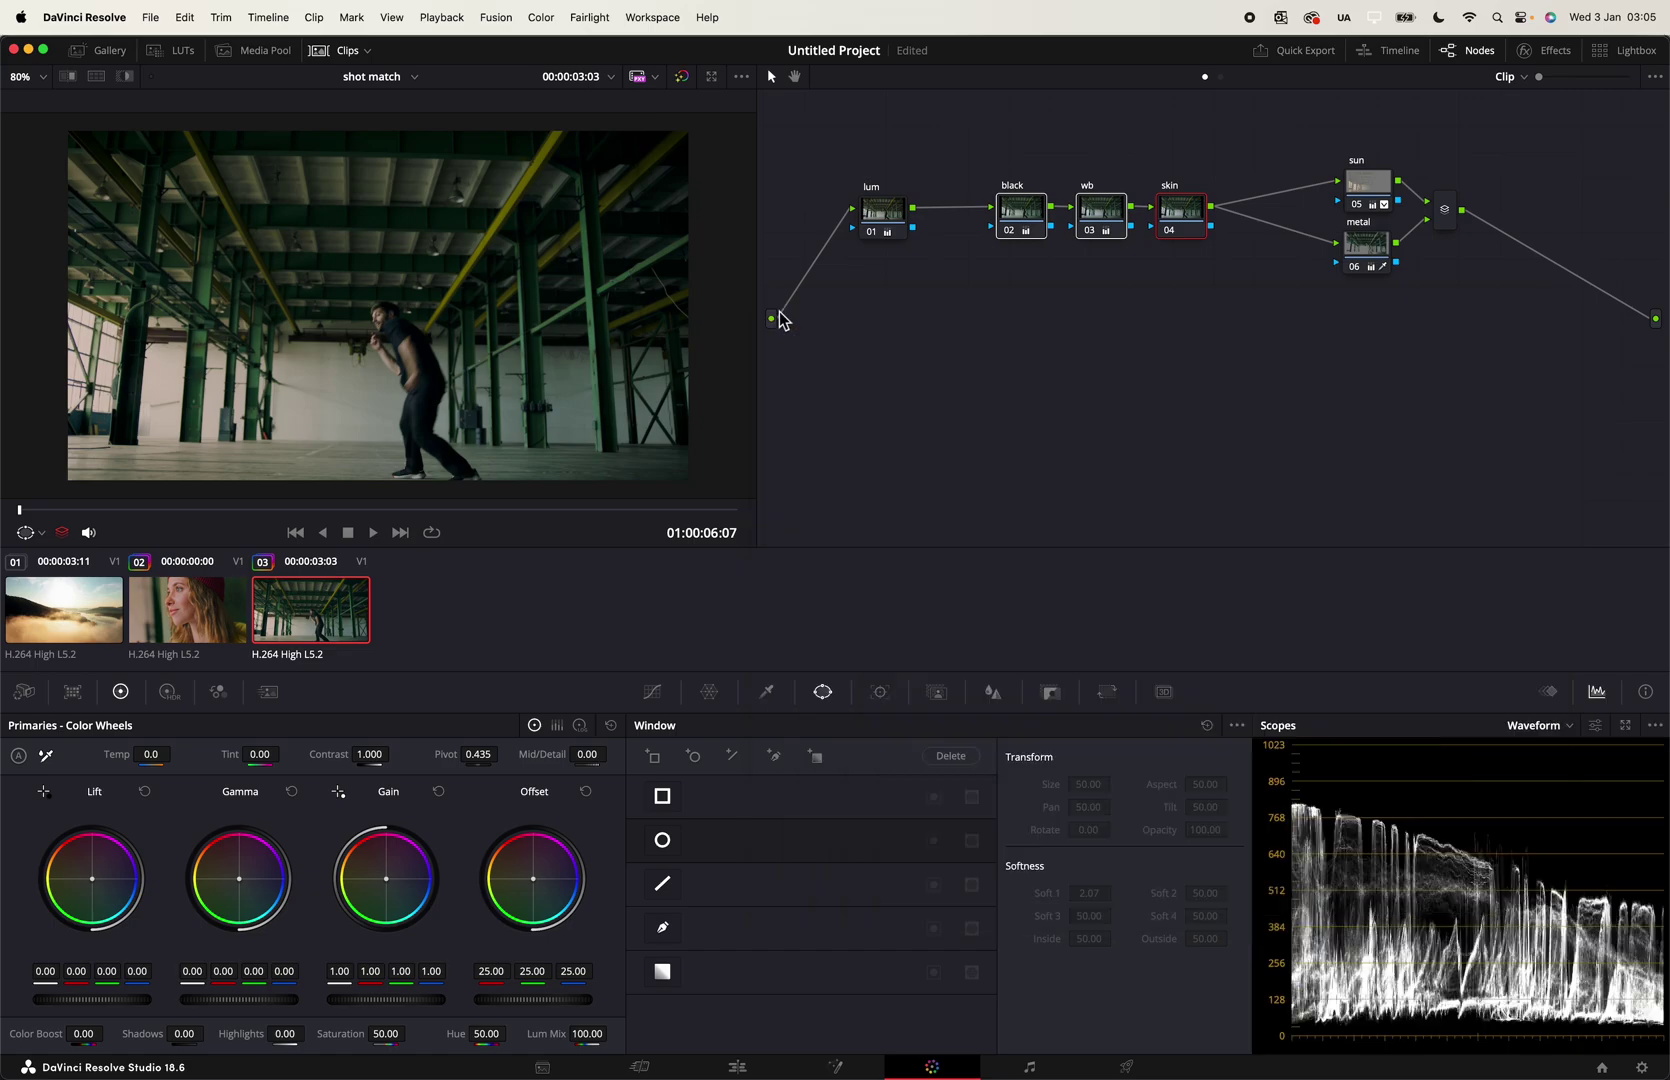
left_click(897, 212)
key("alt+s")
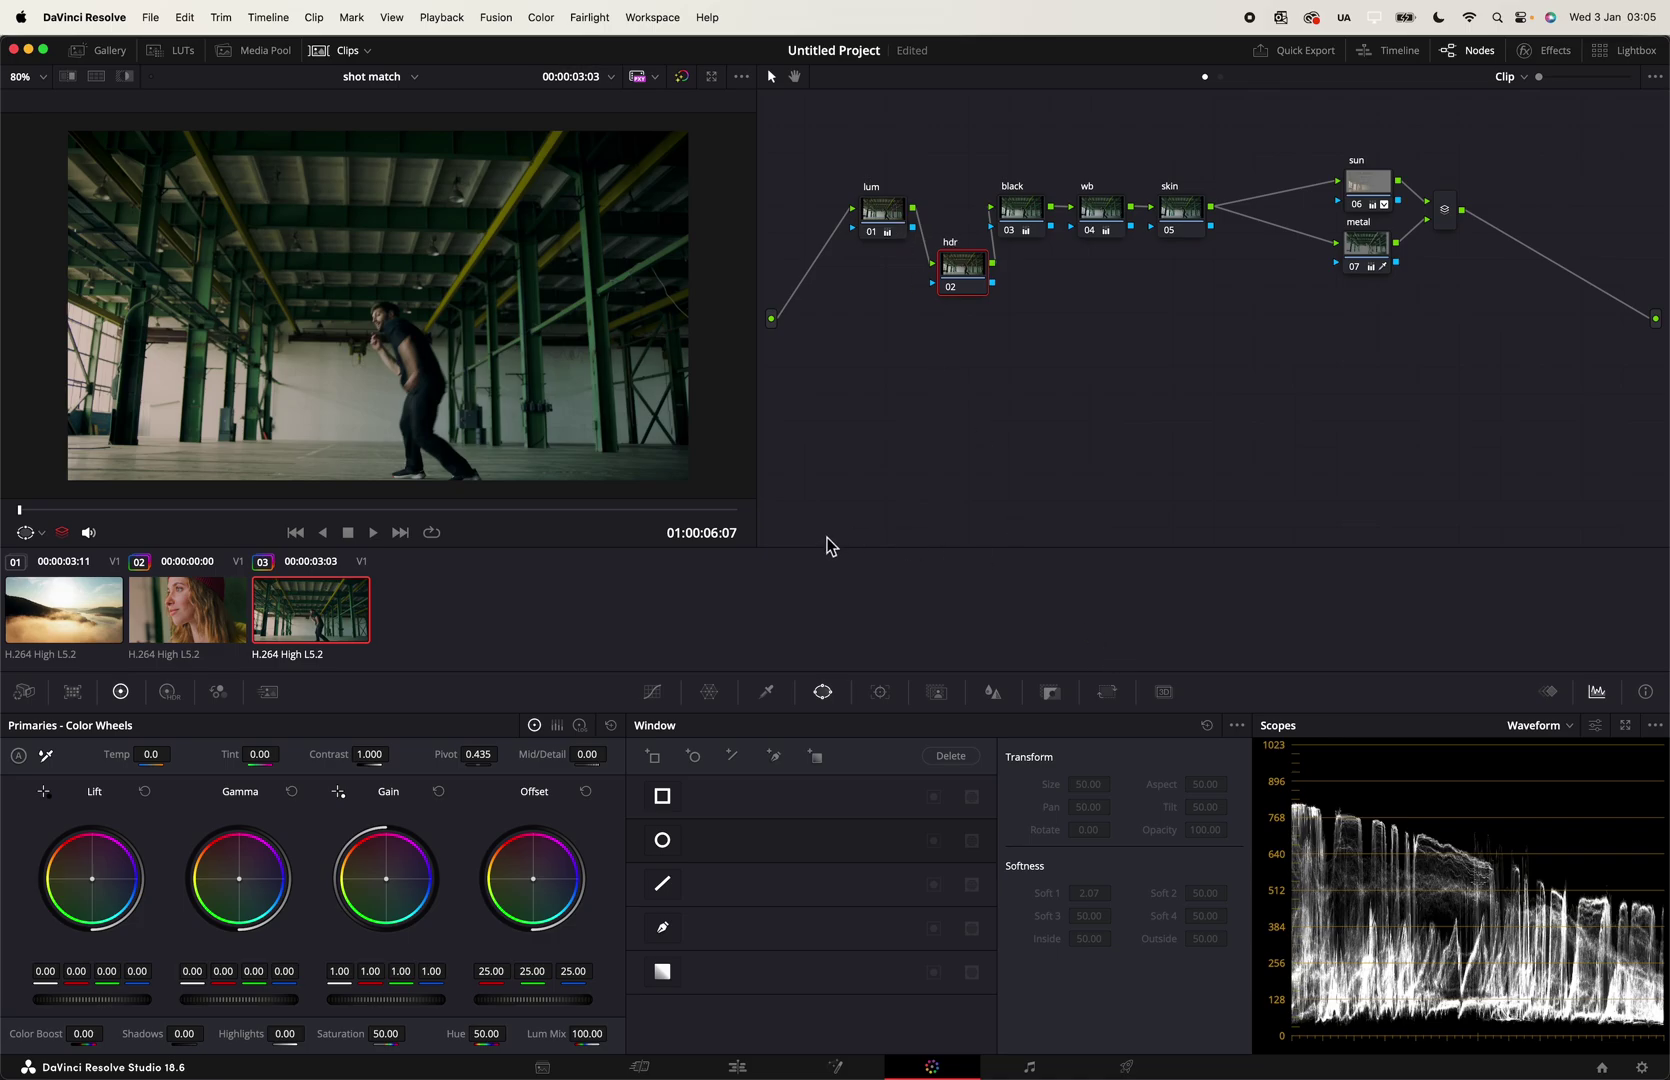
Step: Open the HDR color wheels with their zone graph for the hdr node and examine the Shadow and Black zone limits
left_click(174, 703)
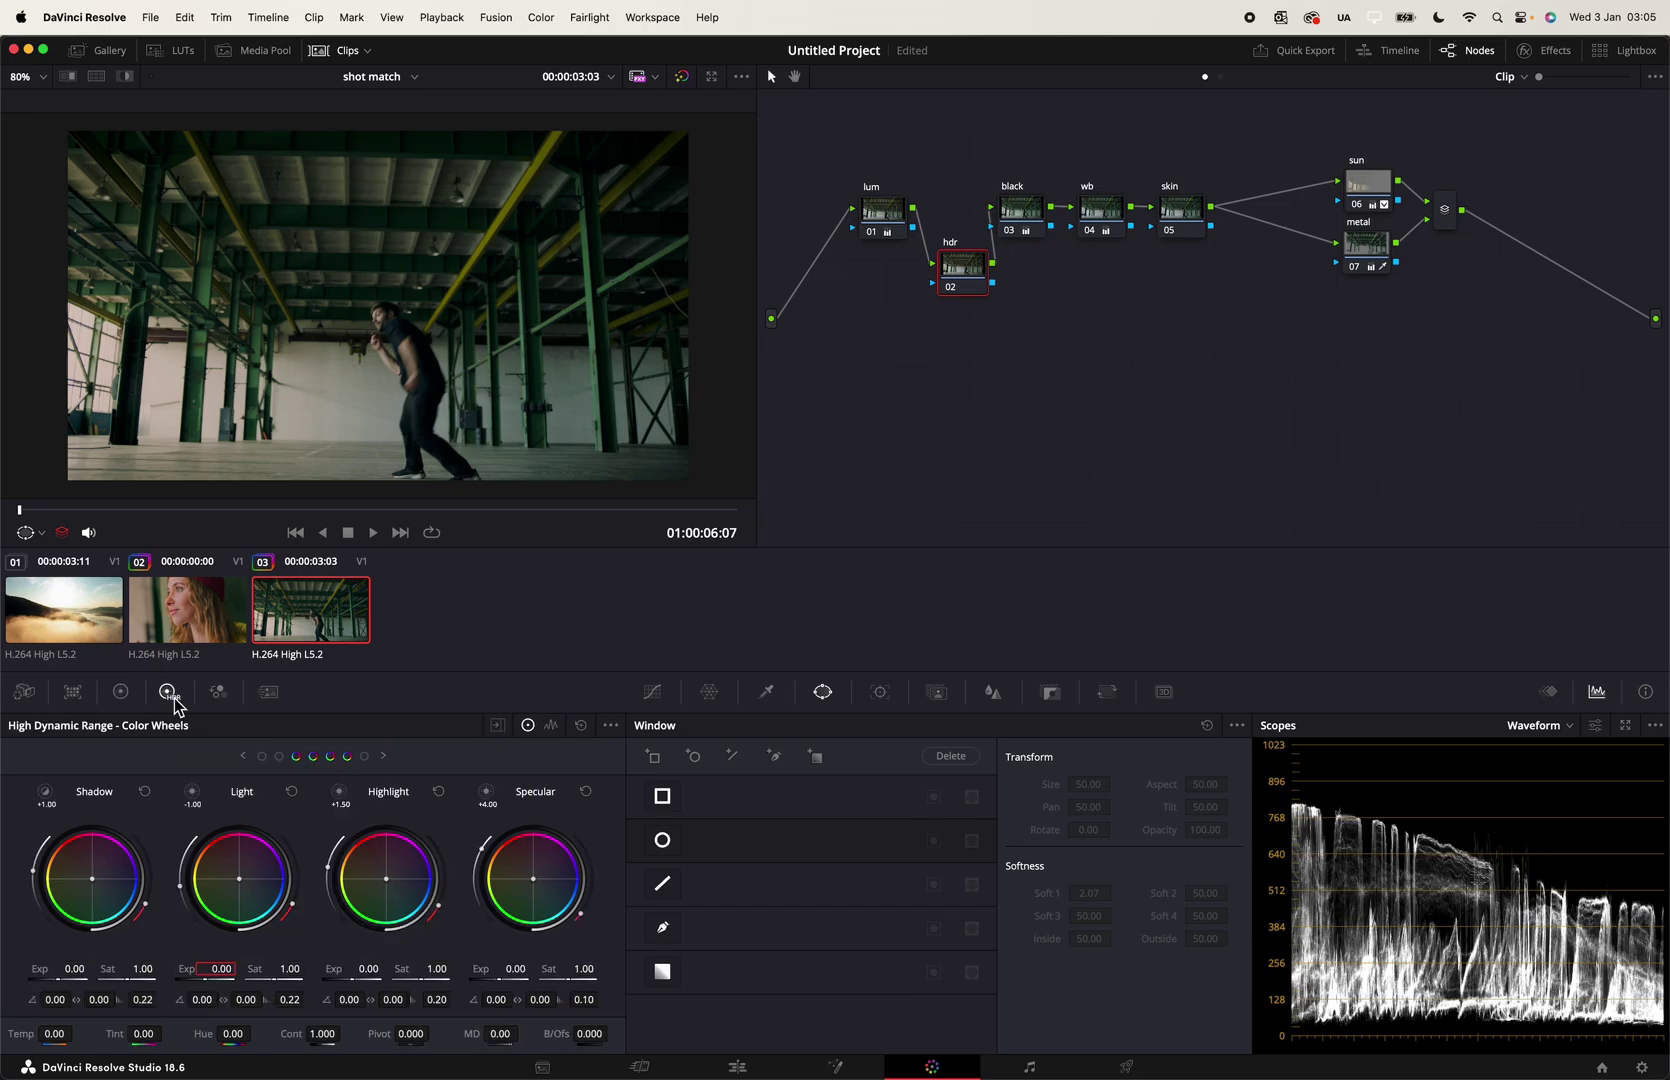
left_click(498, 727)
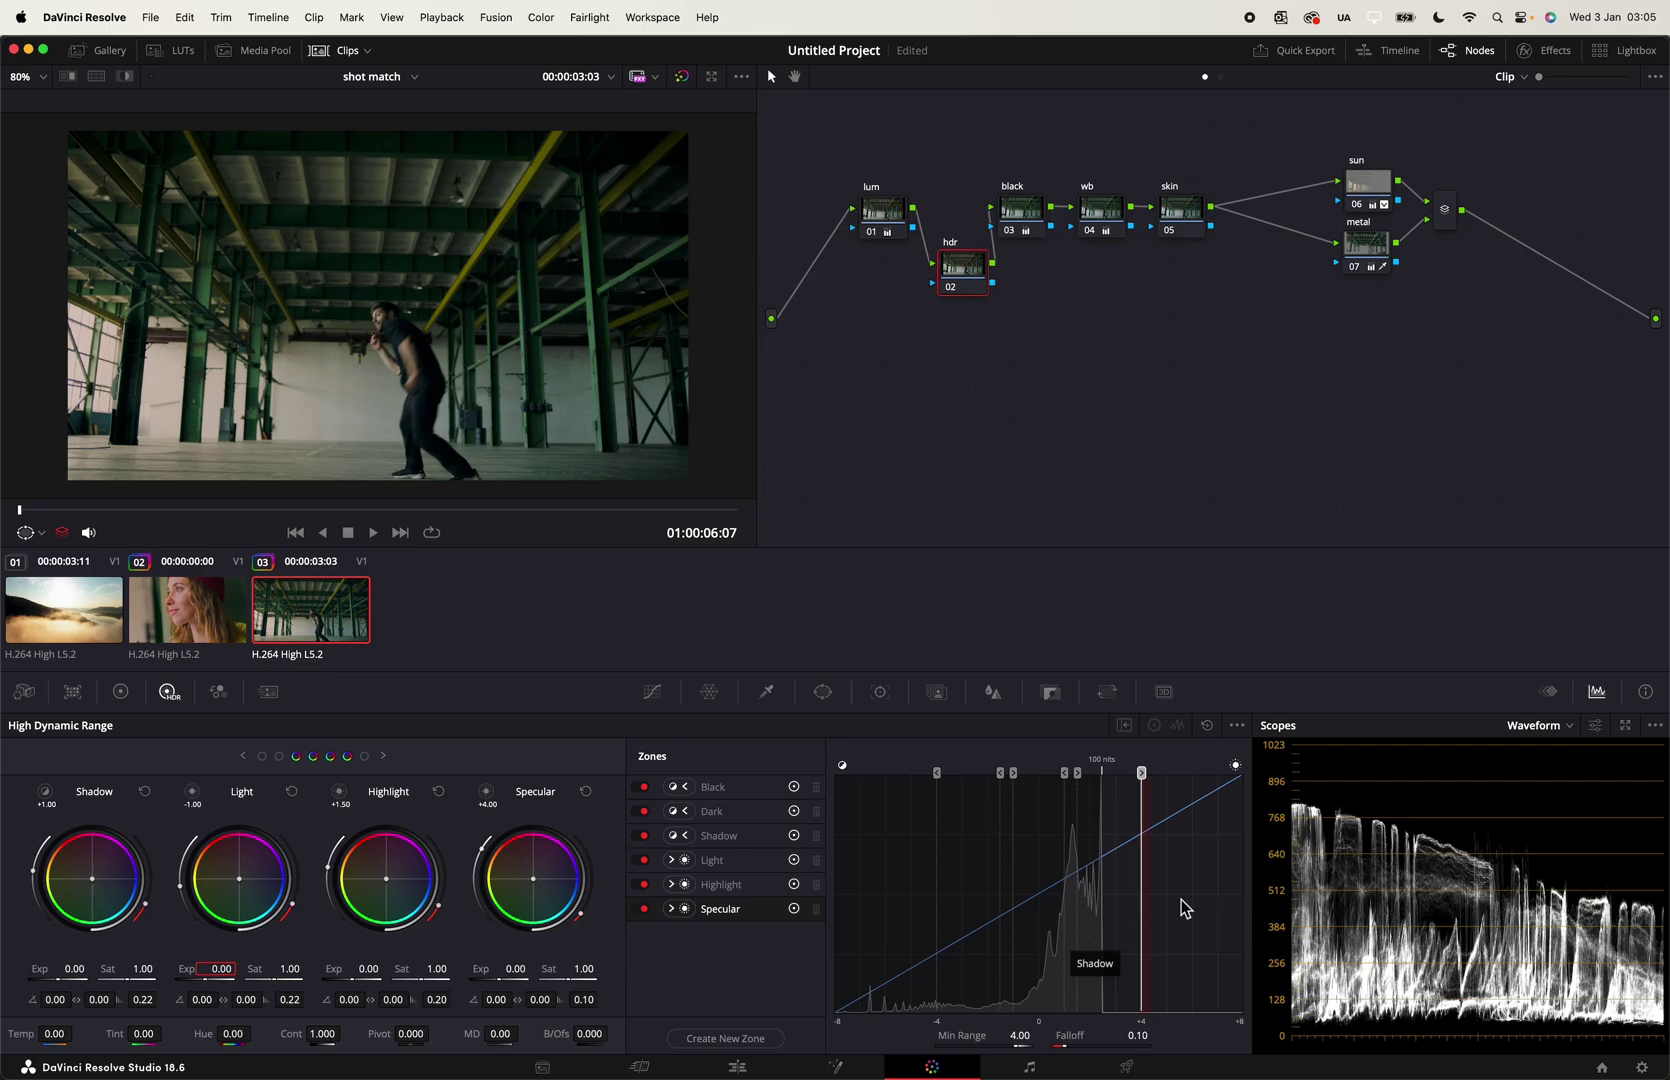
left_click(1064, 773)
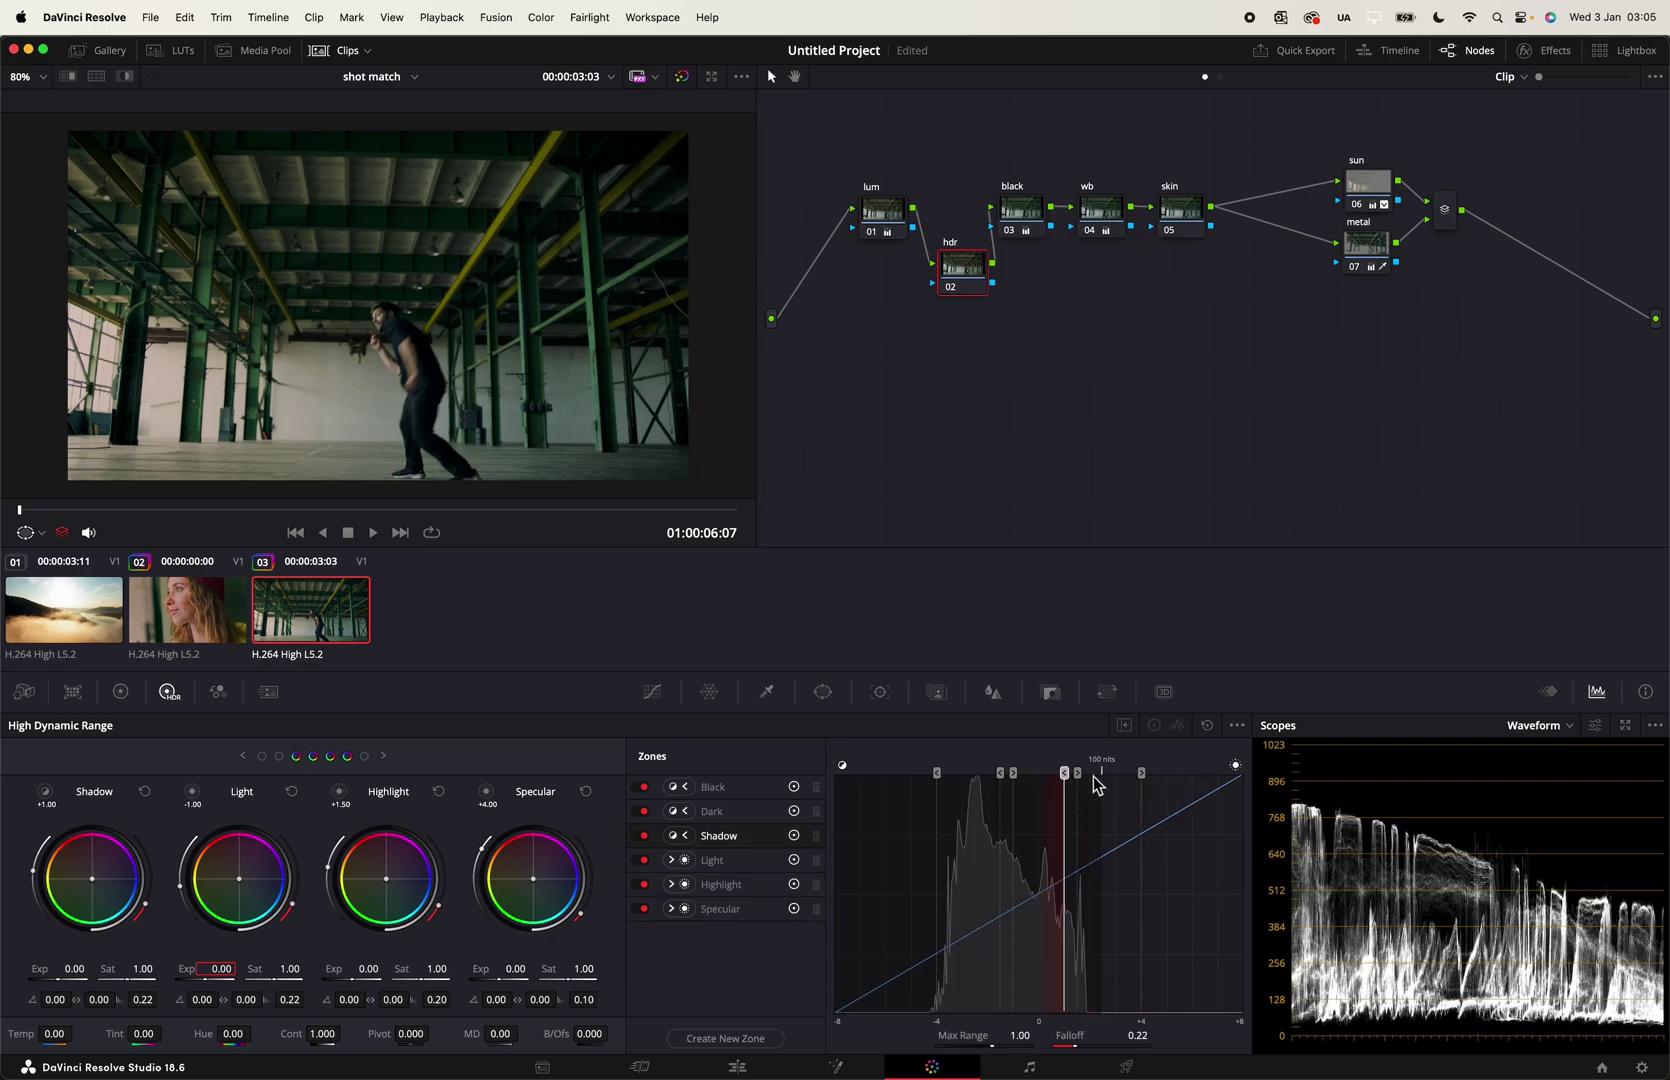
left_click(938, 773)
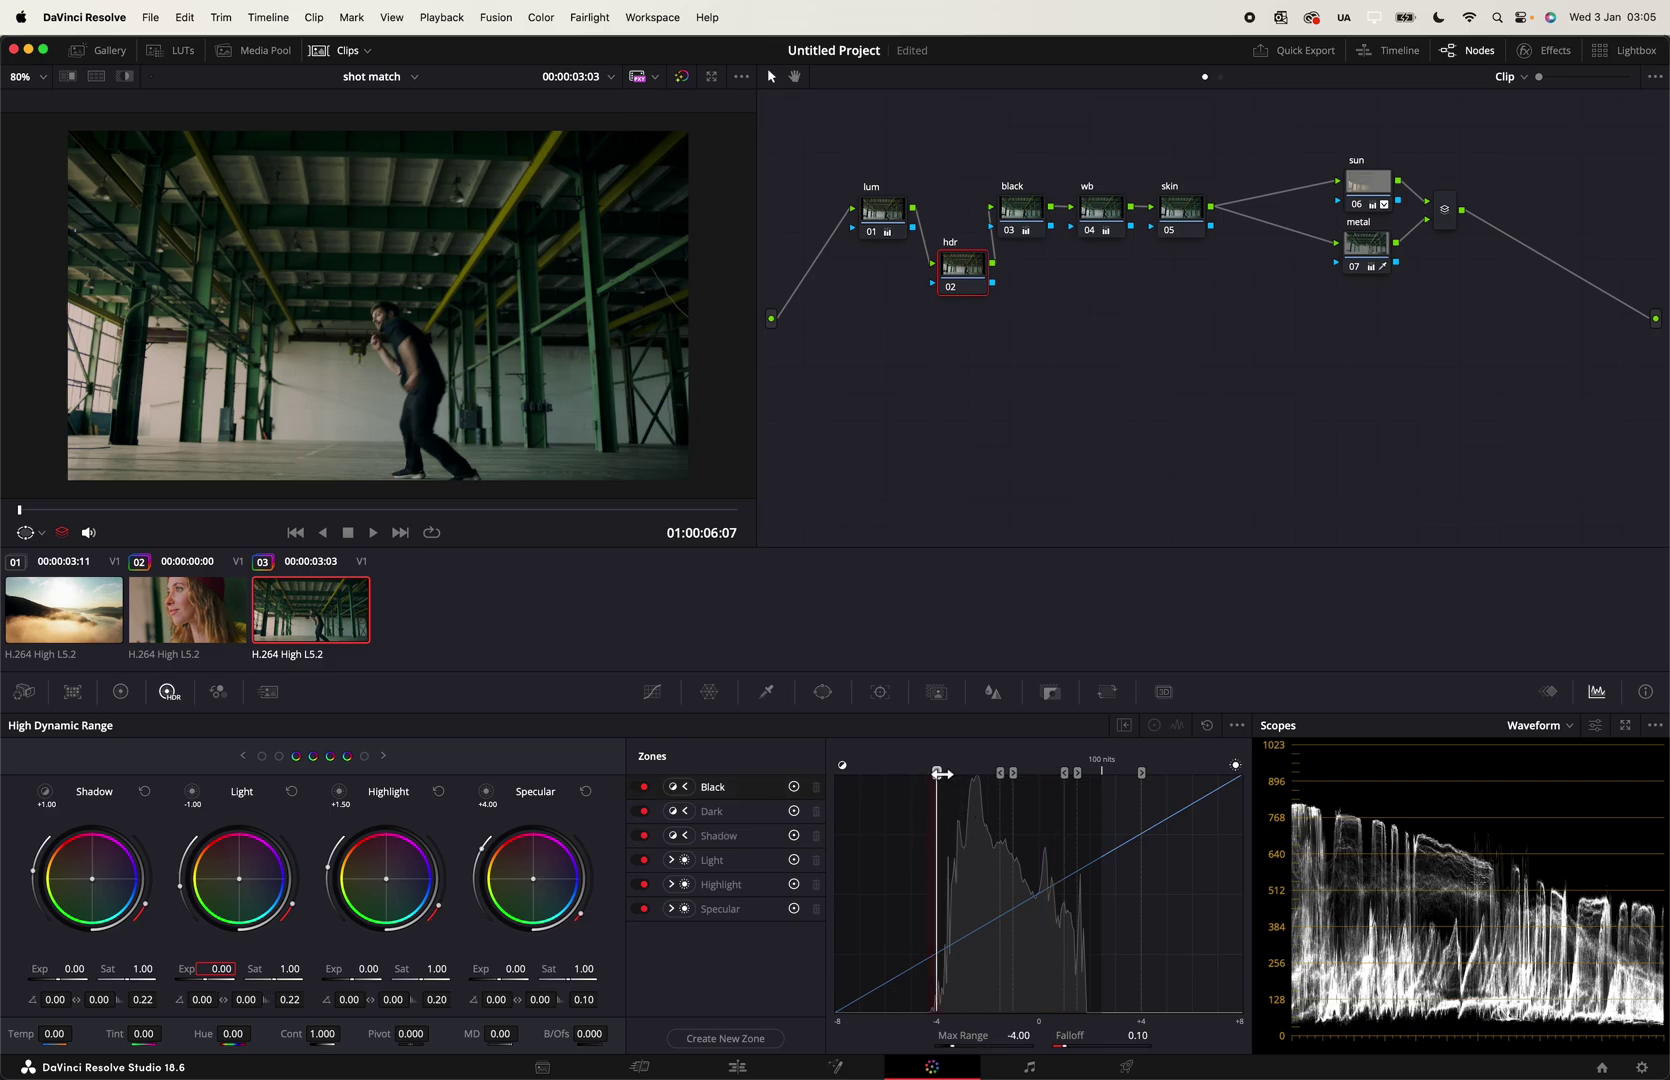
Step: Set the Black zone's Max Range to -3.65 on the hdr node, previewing the affected areas with the zone highlight
left_click_drag(941, 773, 947, 774)
left_click(262, 754)
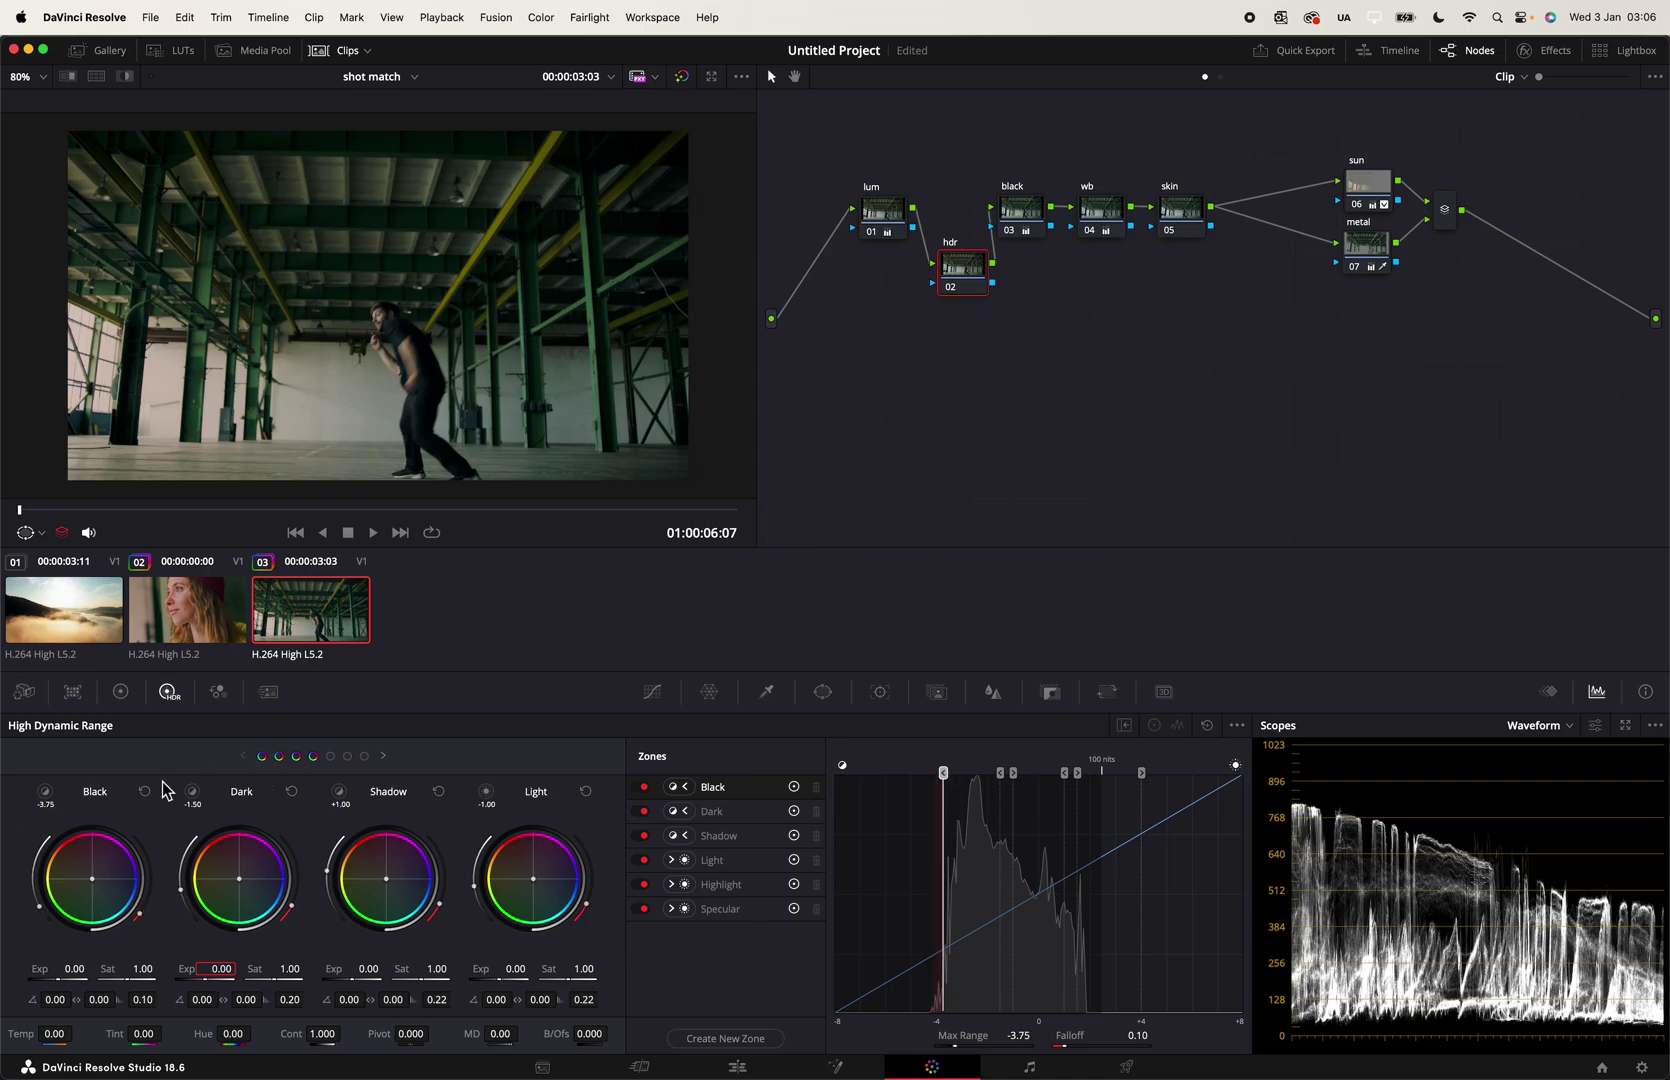
left_click_drag(952, 775, 958, 783)
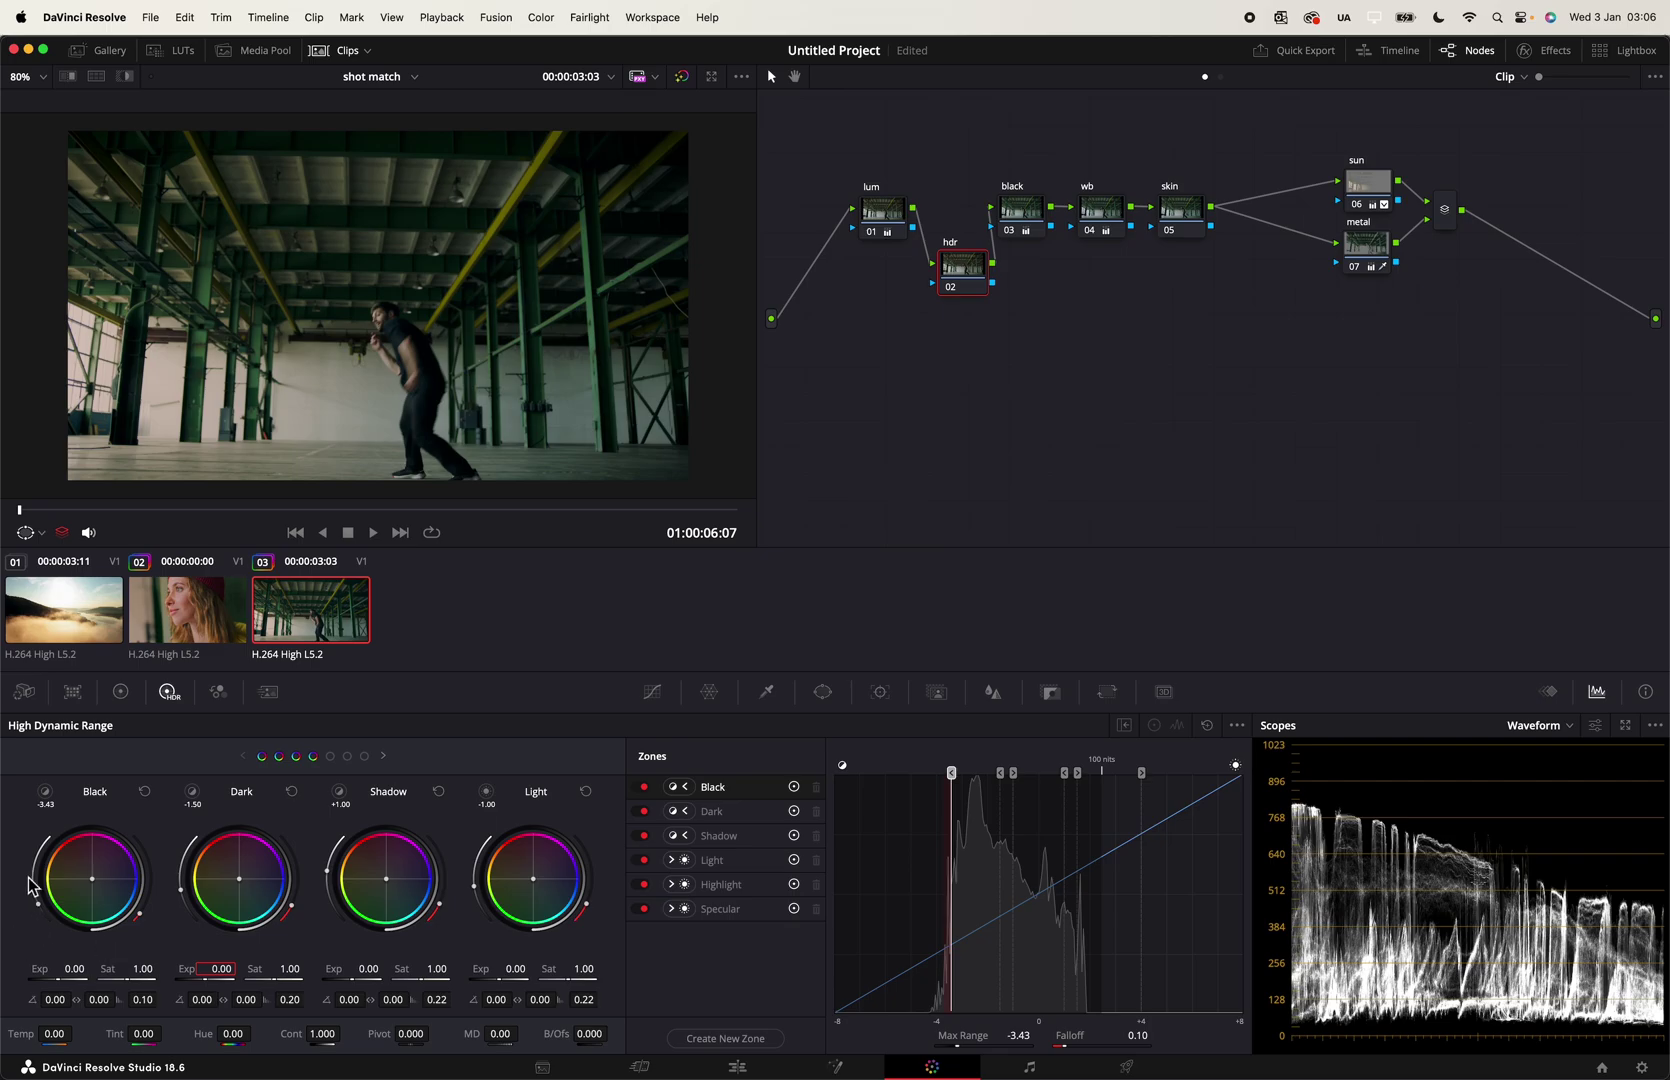
left_click(45, 792)
left_click_drag(955, 778, 980, 778)
left_click(45, 795)
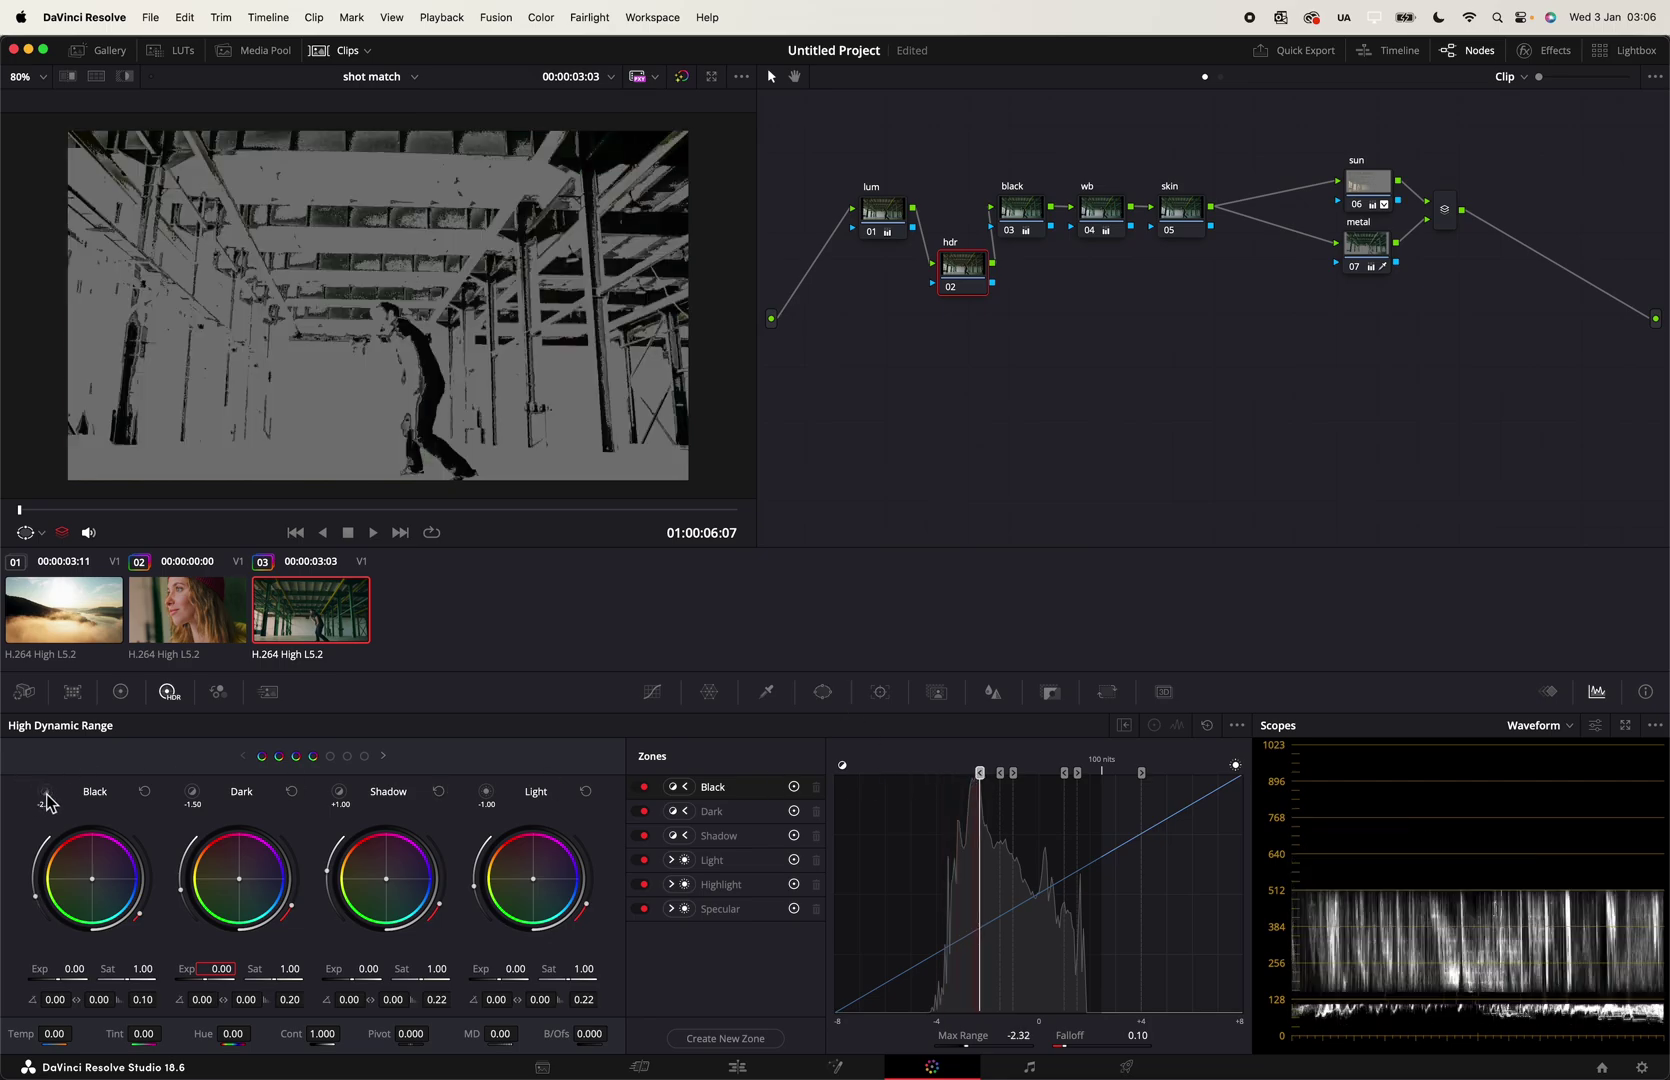
left_click(45, 795)
left_click_drag(987, 778, 953, 782)
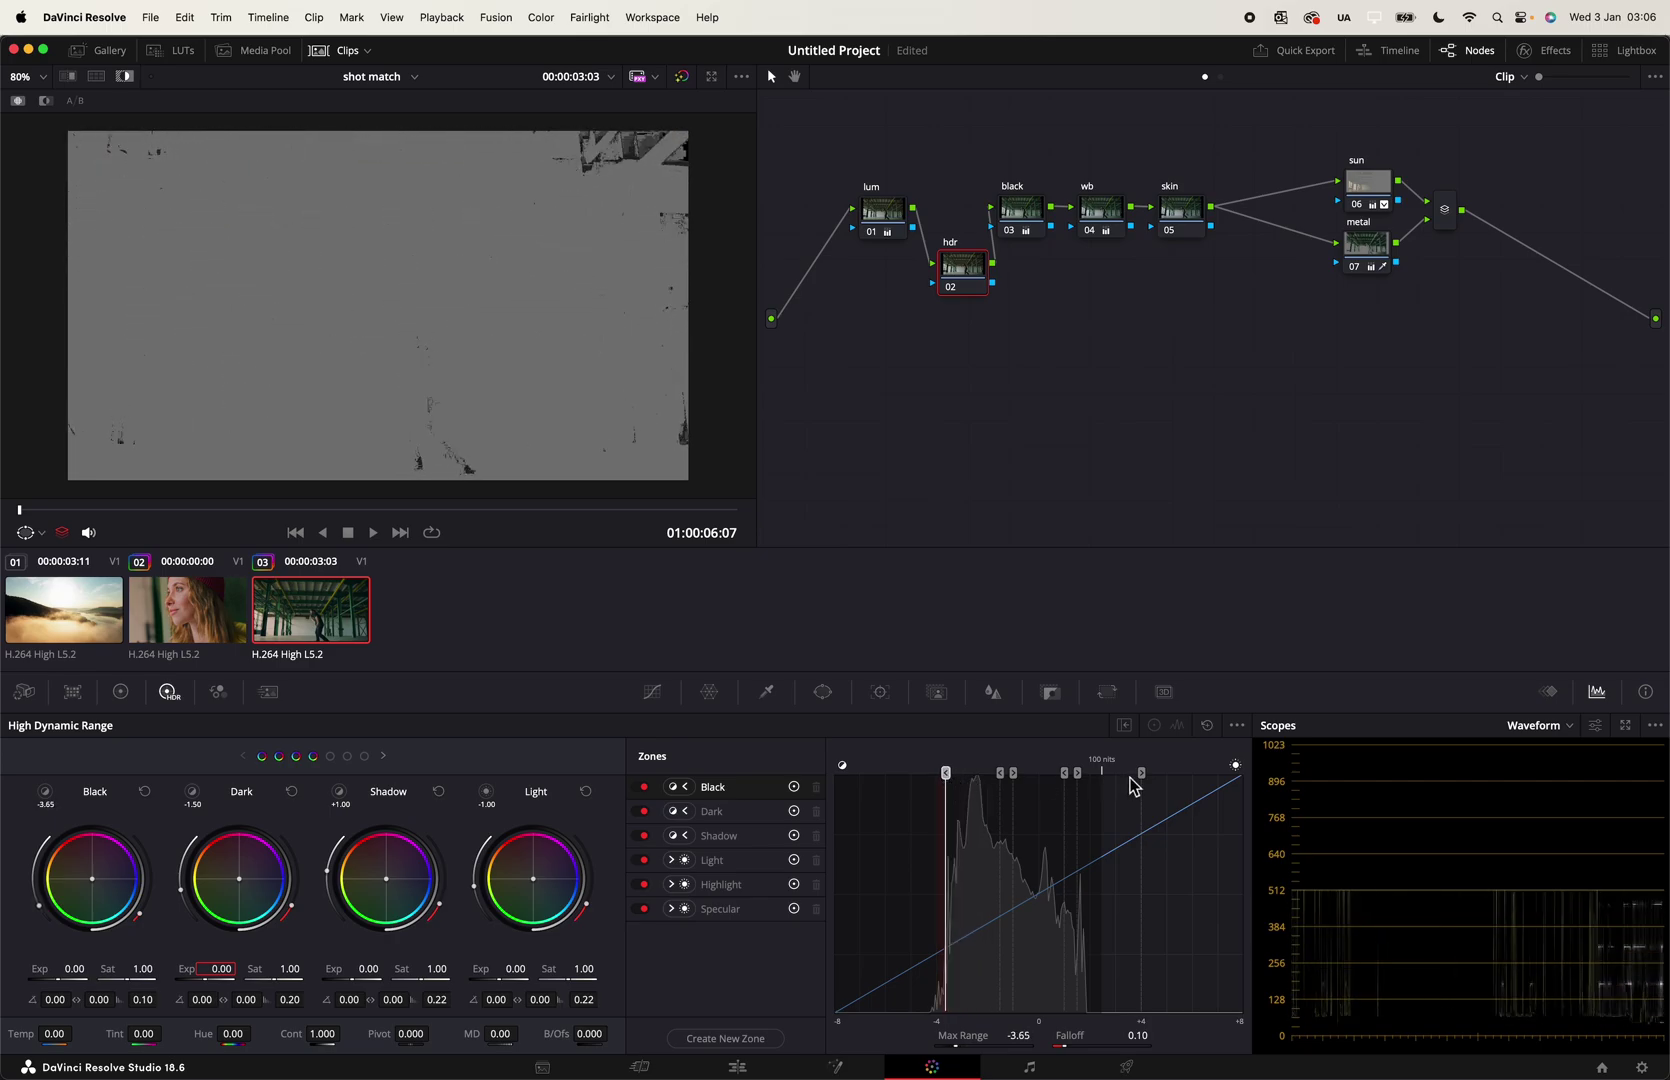
Step: Set the Specular zone's Min Range to 1.68 and the Highlight zone's Min Range to 0.90
left_click_drag(1150, 779, 1090, 803)
left_click(365, 758)
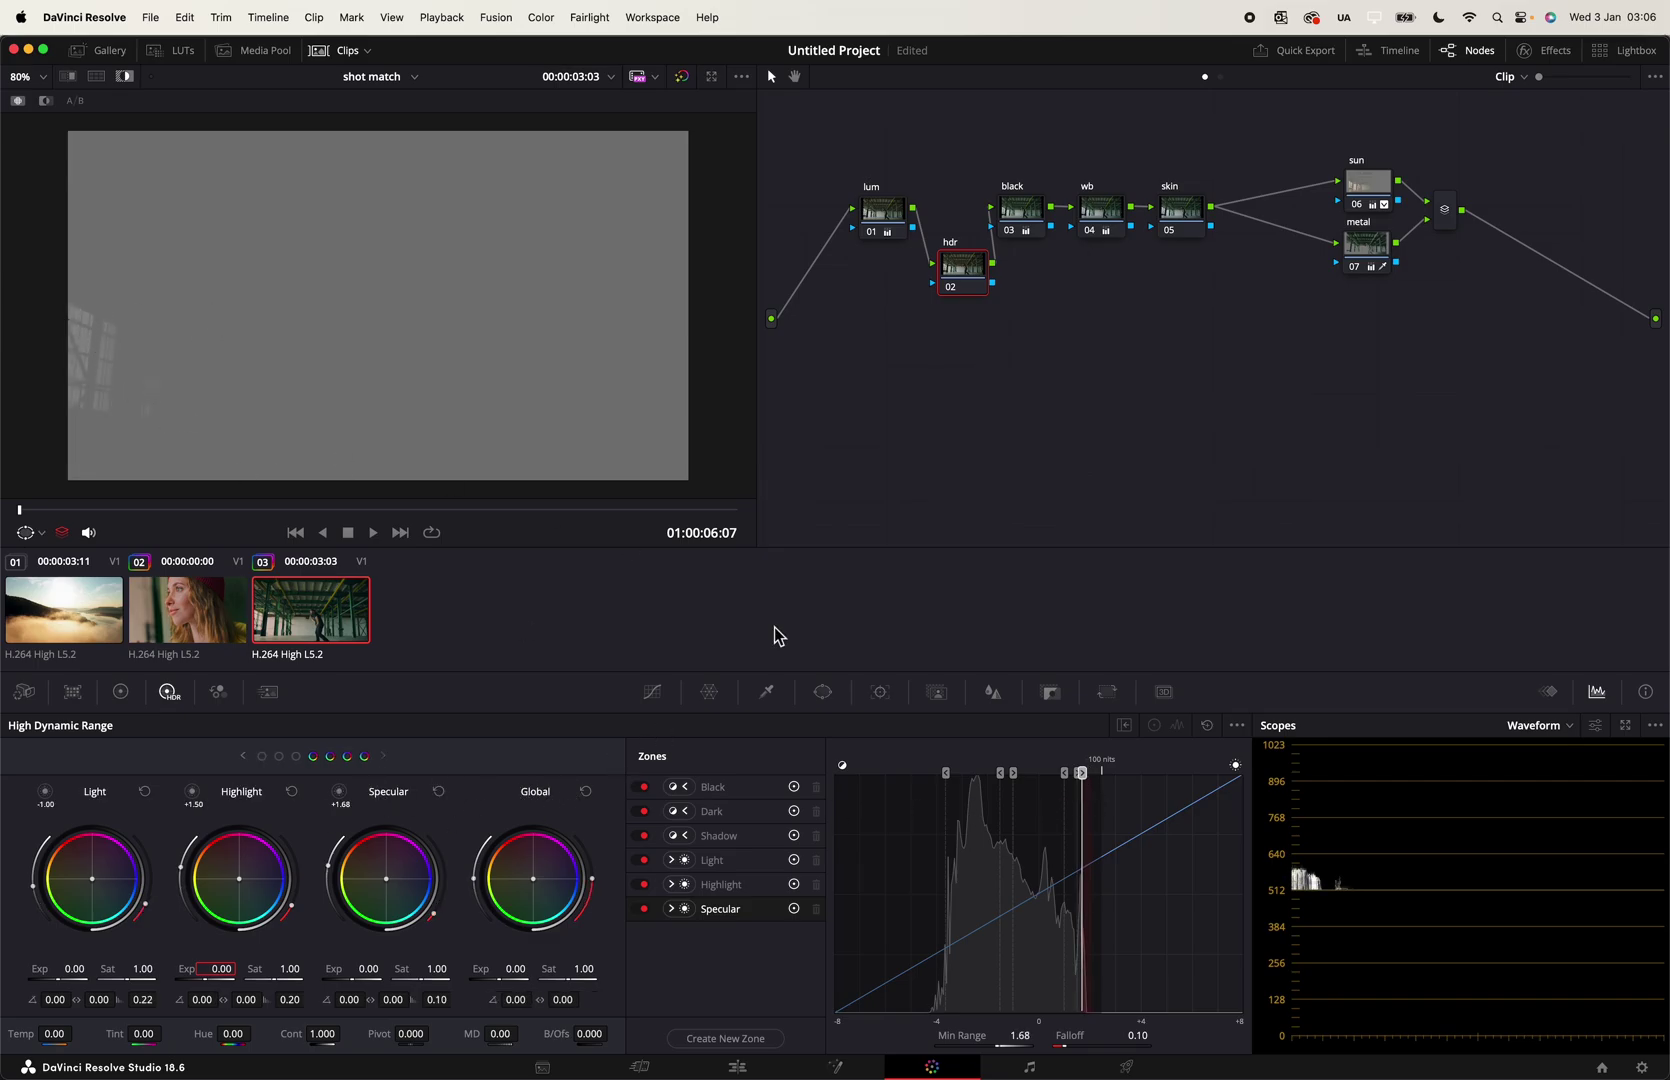
left_click(1080, 781)
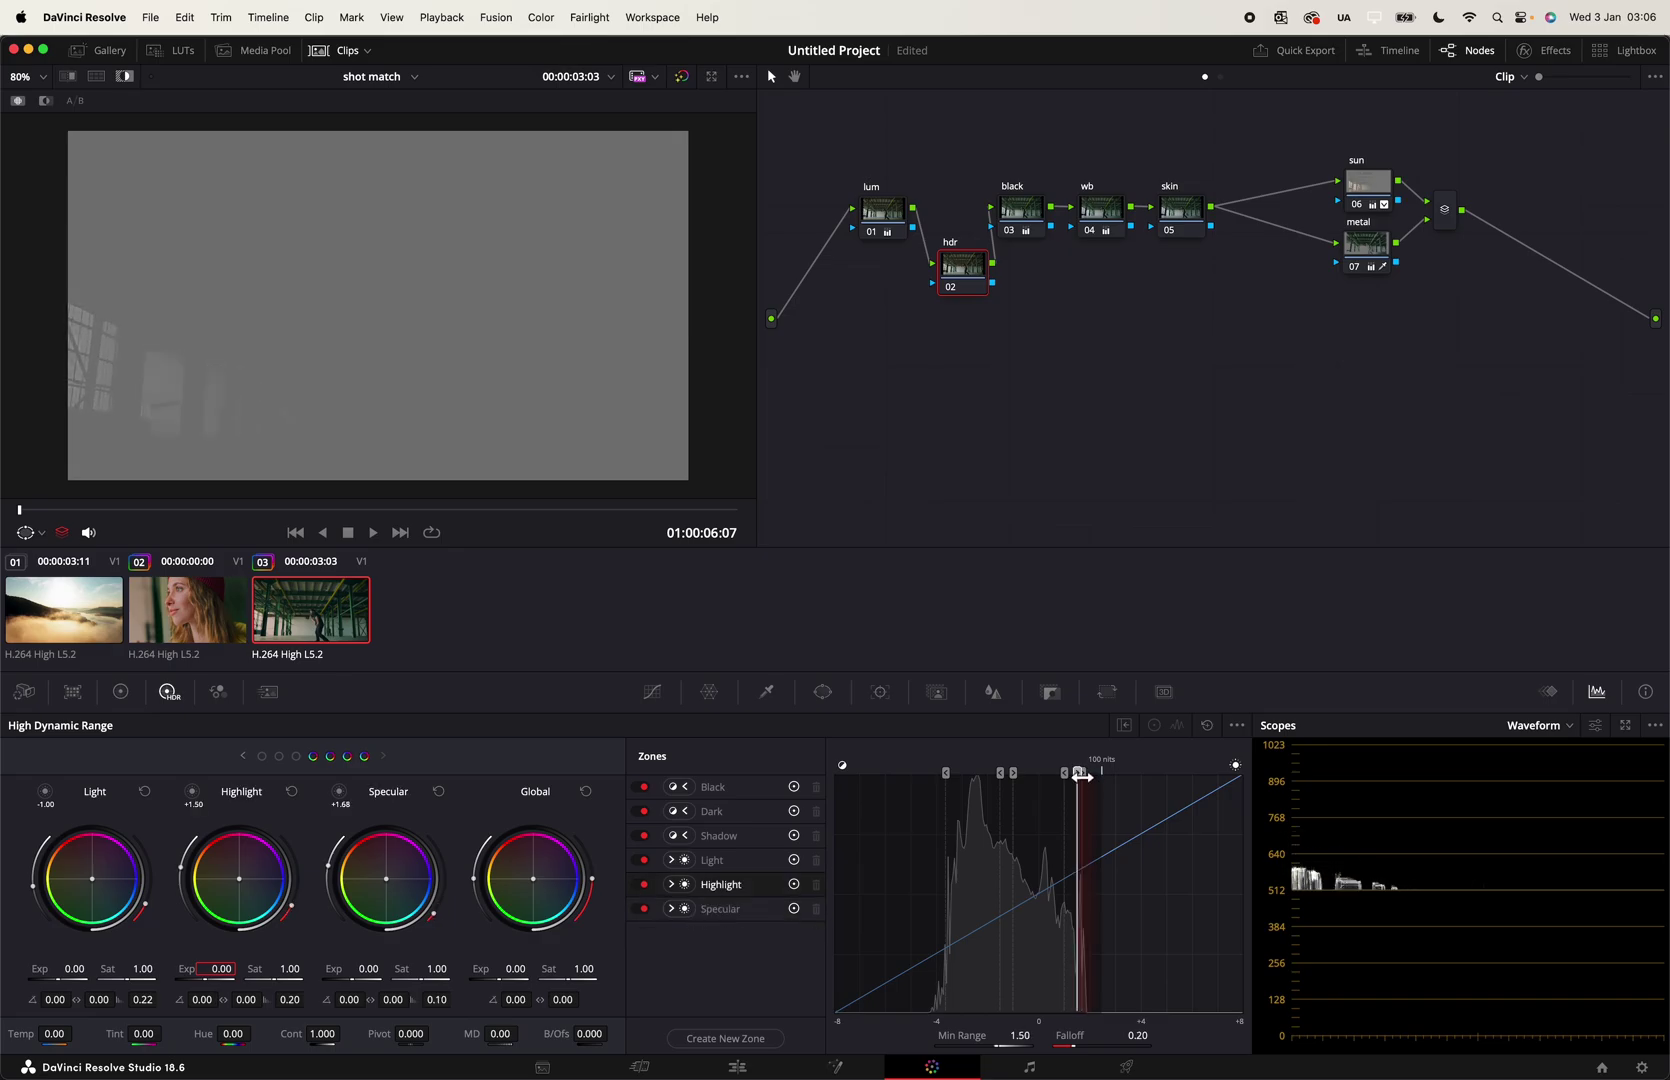
mouse_move(1080, 777)
left_mouse_down()
mouse_move(1053, 778)
mouse_move(1067, 778)
left_mouse_up()
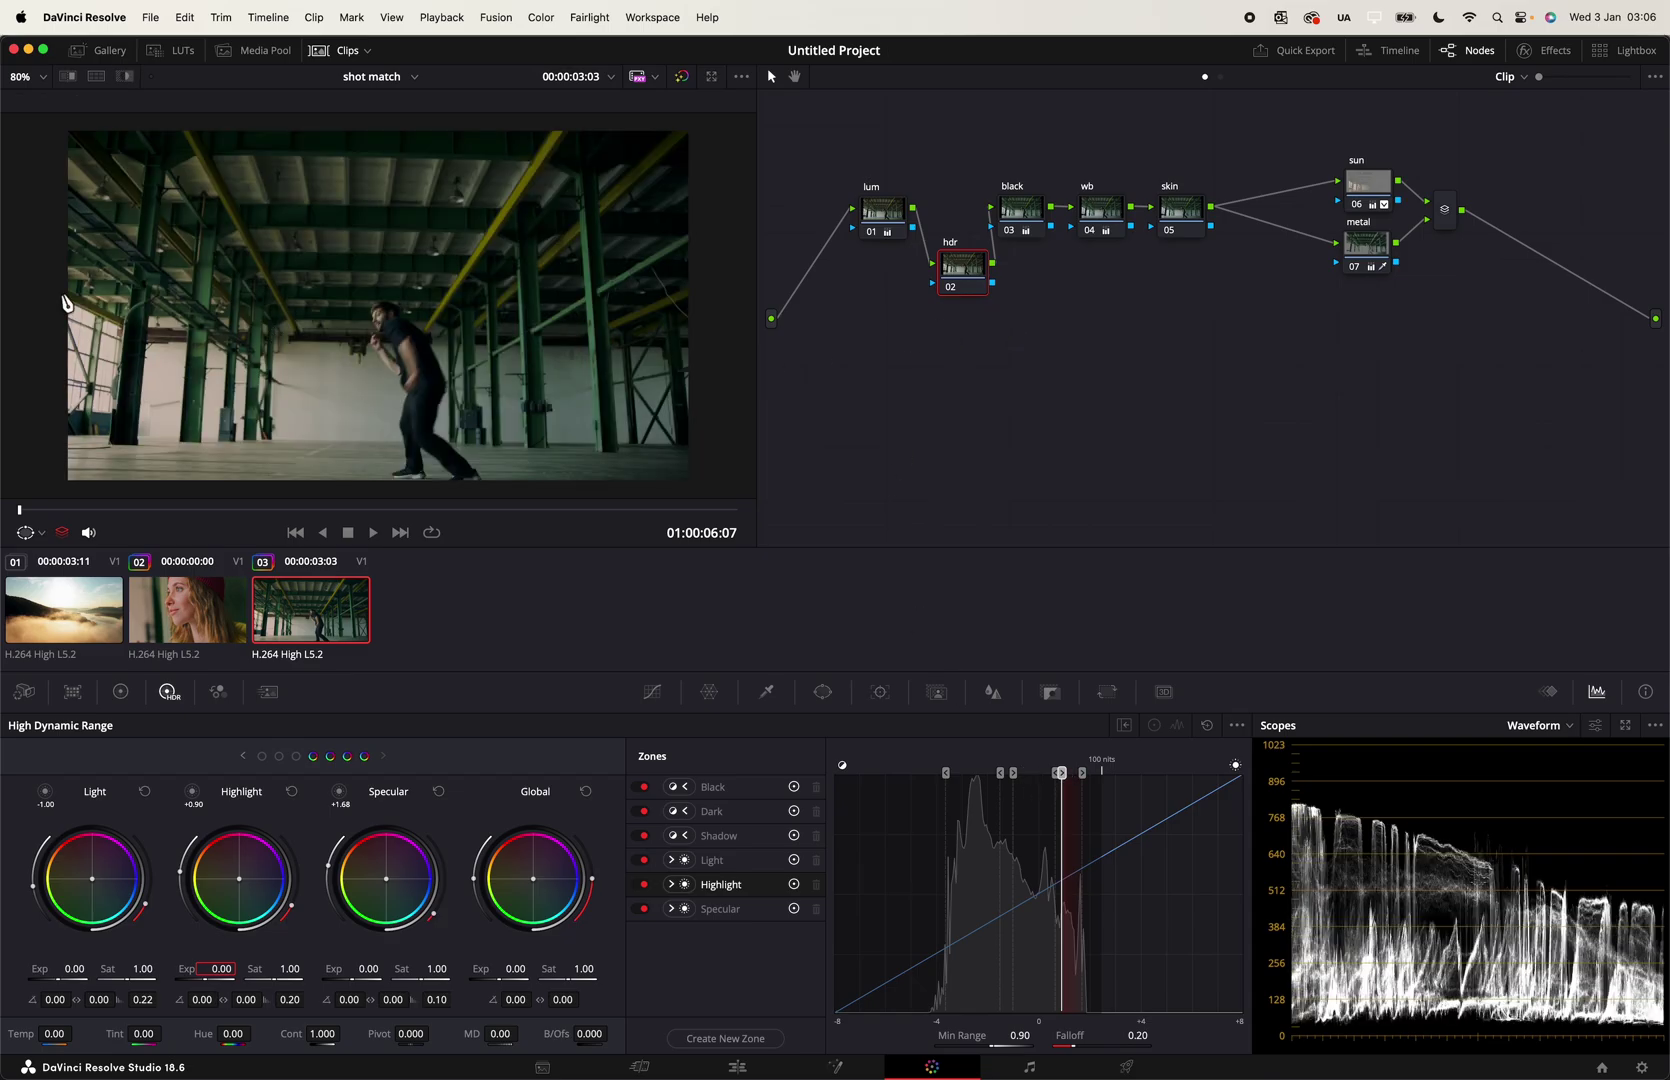
Step: Disable the sun and metal nodes
left_click(1370, 188)
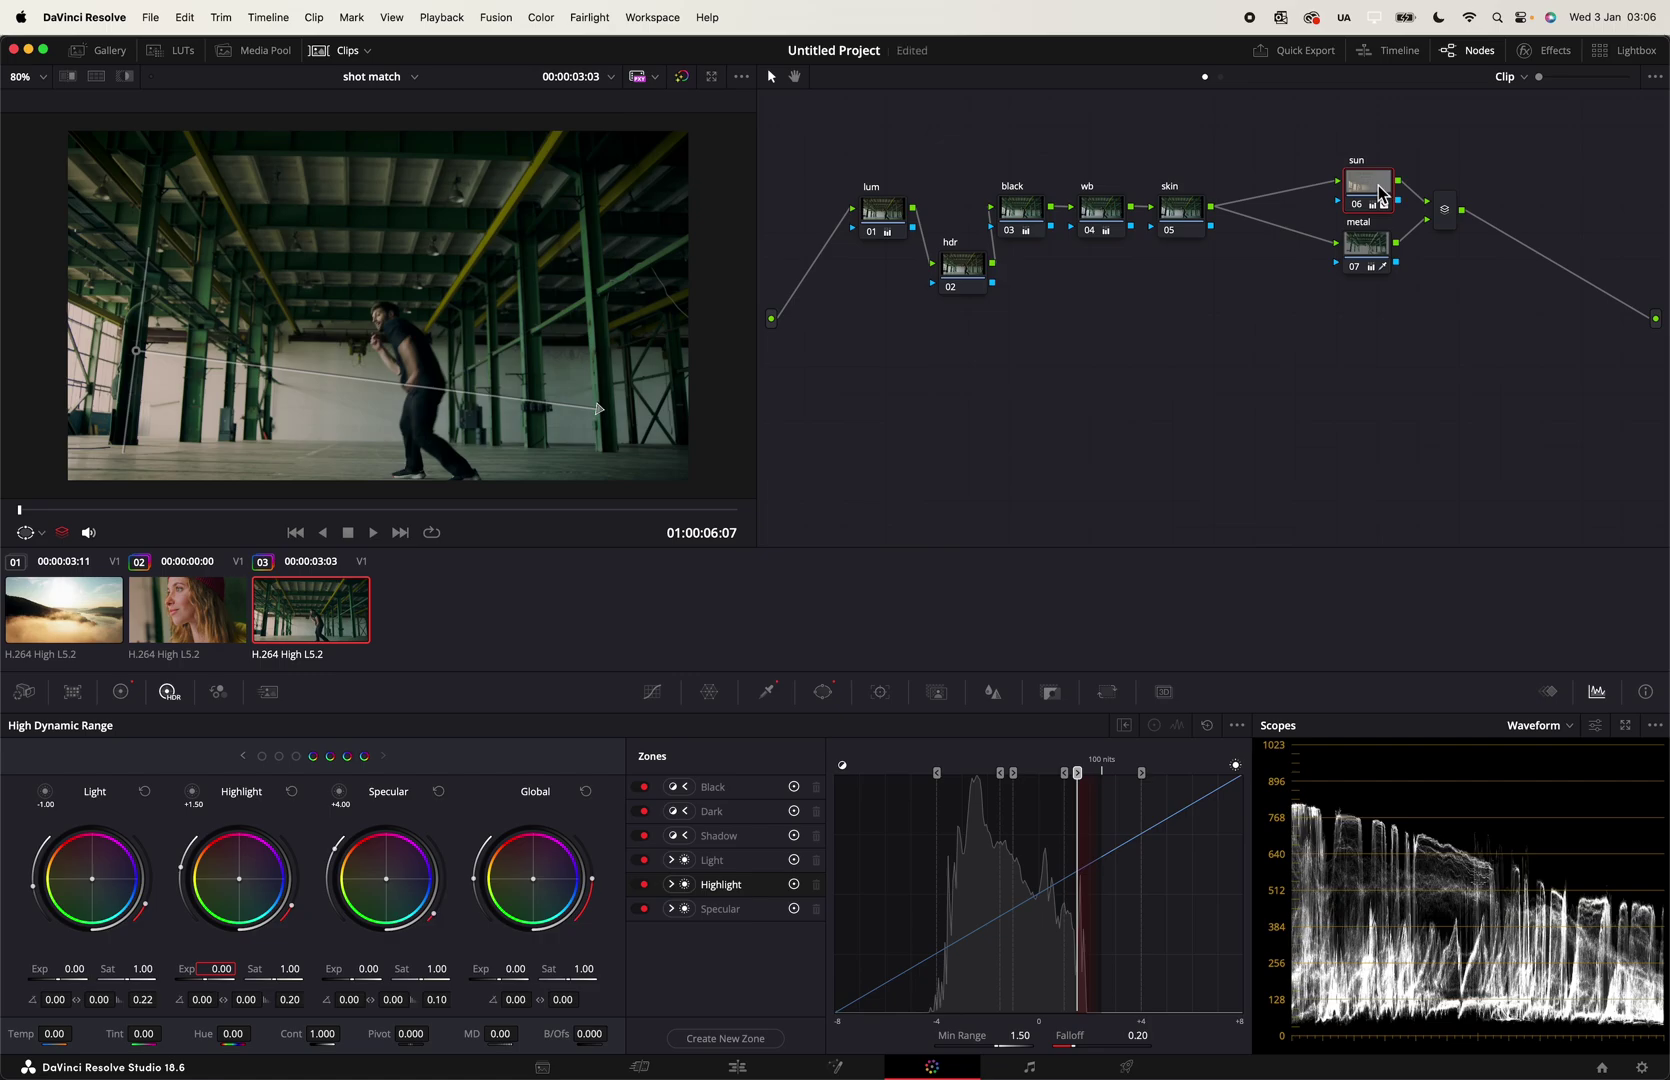
left_click(1375, 260)
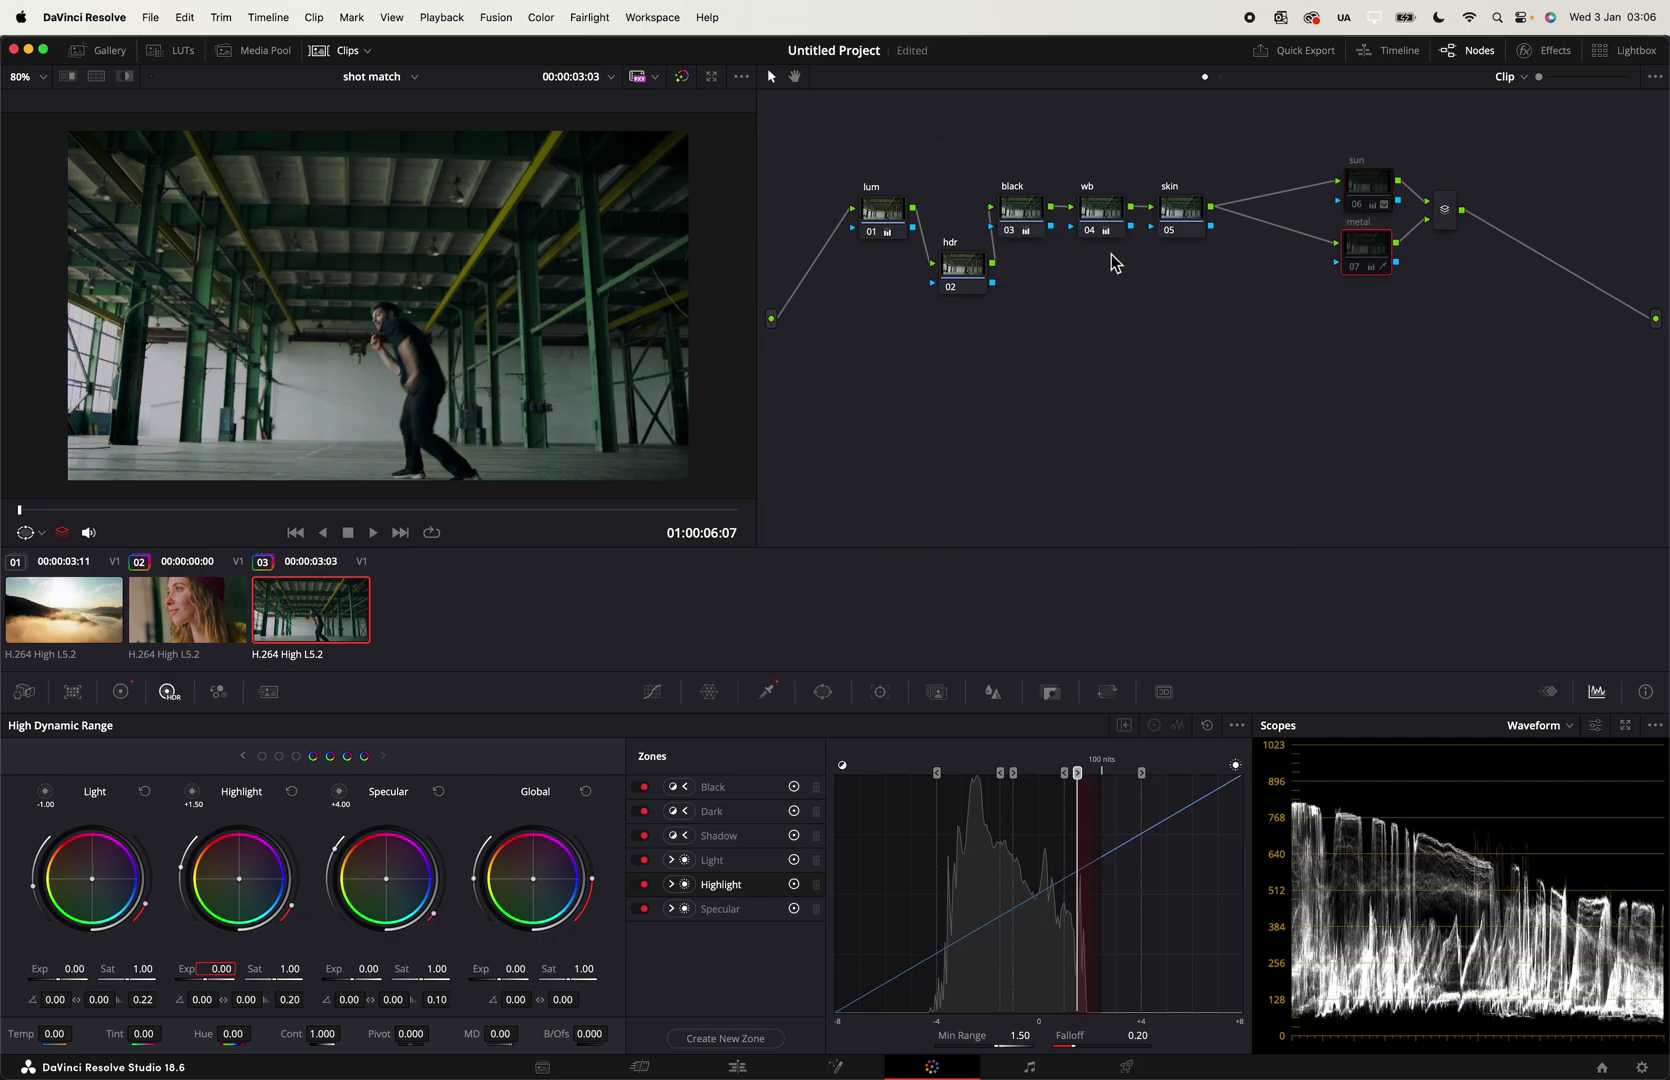
Step: On the hdr node, set the Specular exposure to 1.45, the Highlight exposure to -0.01 and the Light exposure to 0.00
left_click(958, 268)
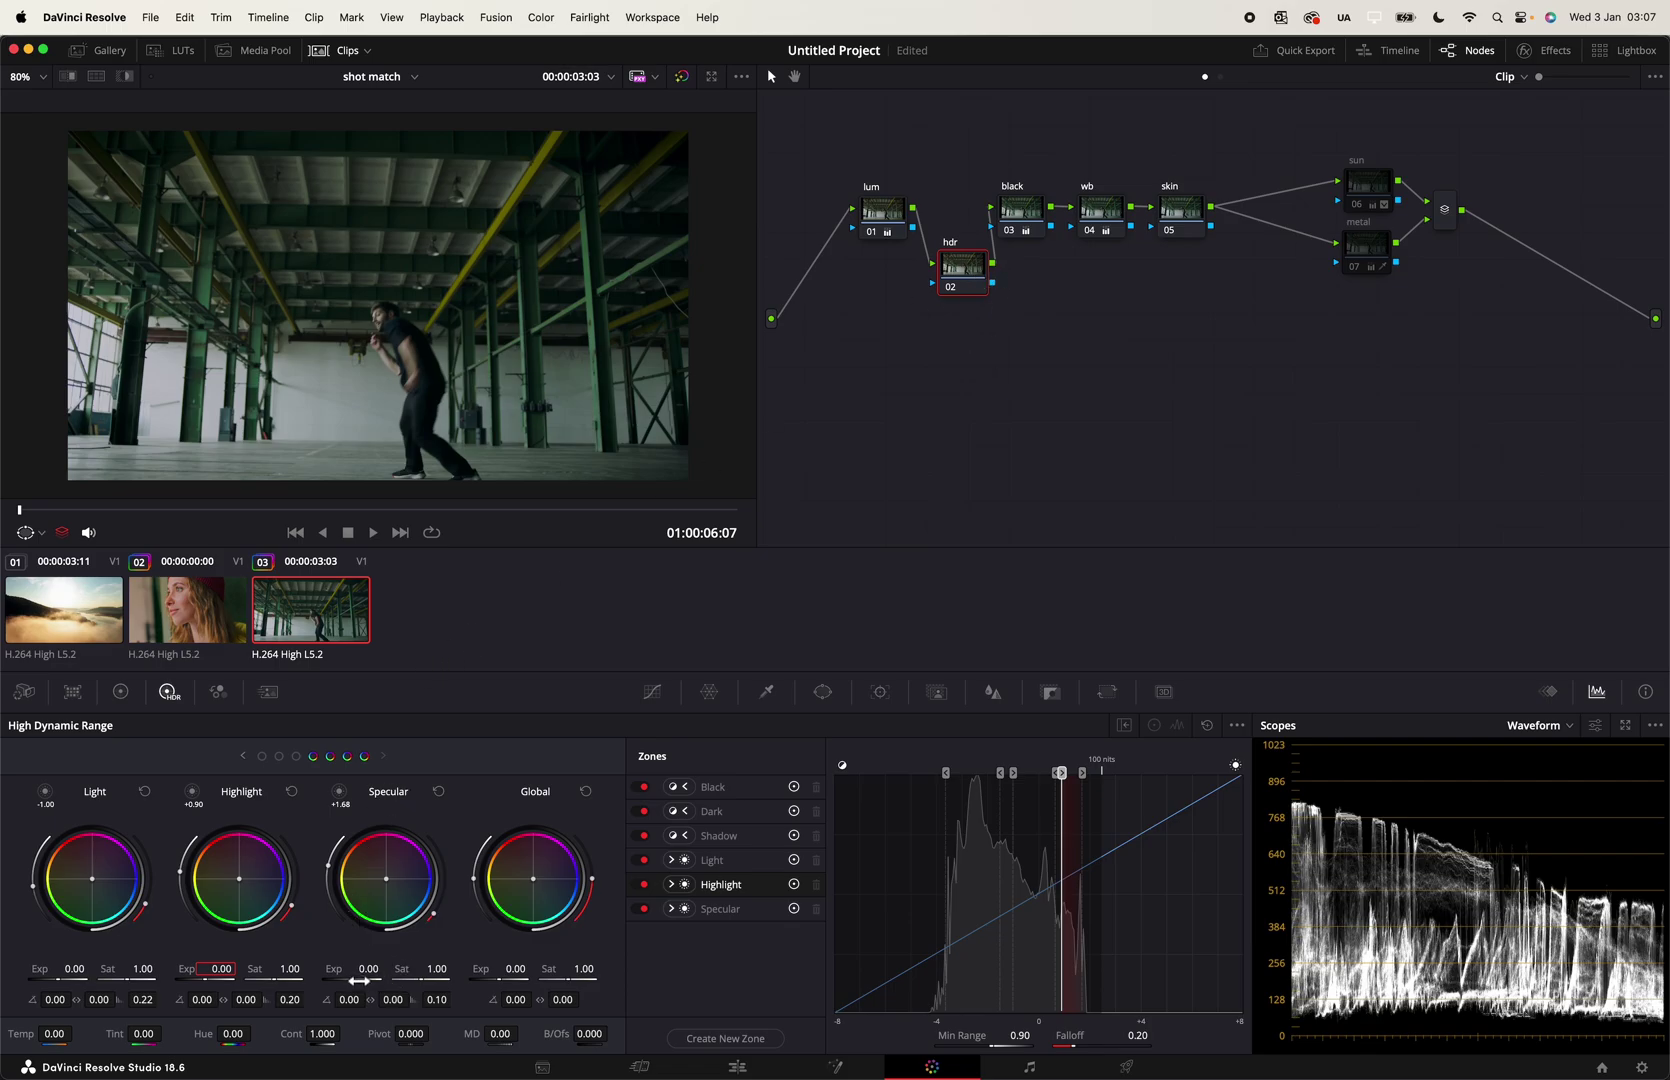
left_click_drag(358, 981, 475, 981)
left_click_drag(206, 984, 204, 984)
left_click_drag(74, 983, 74, 983)
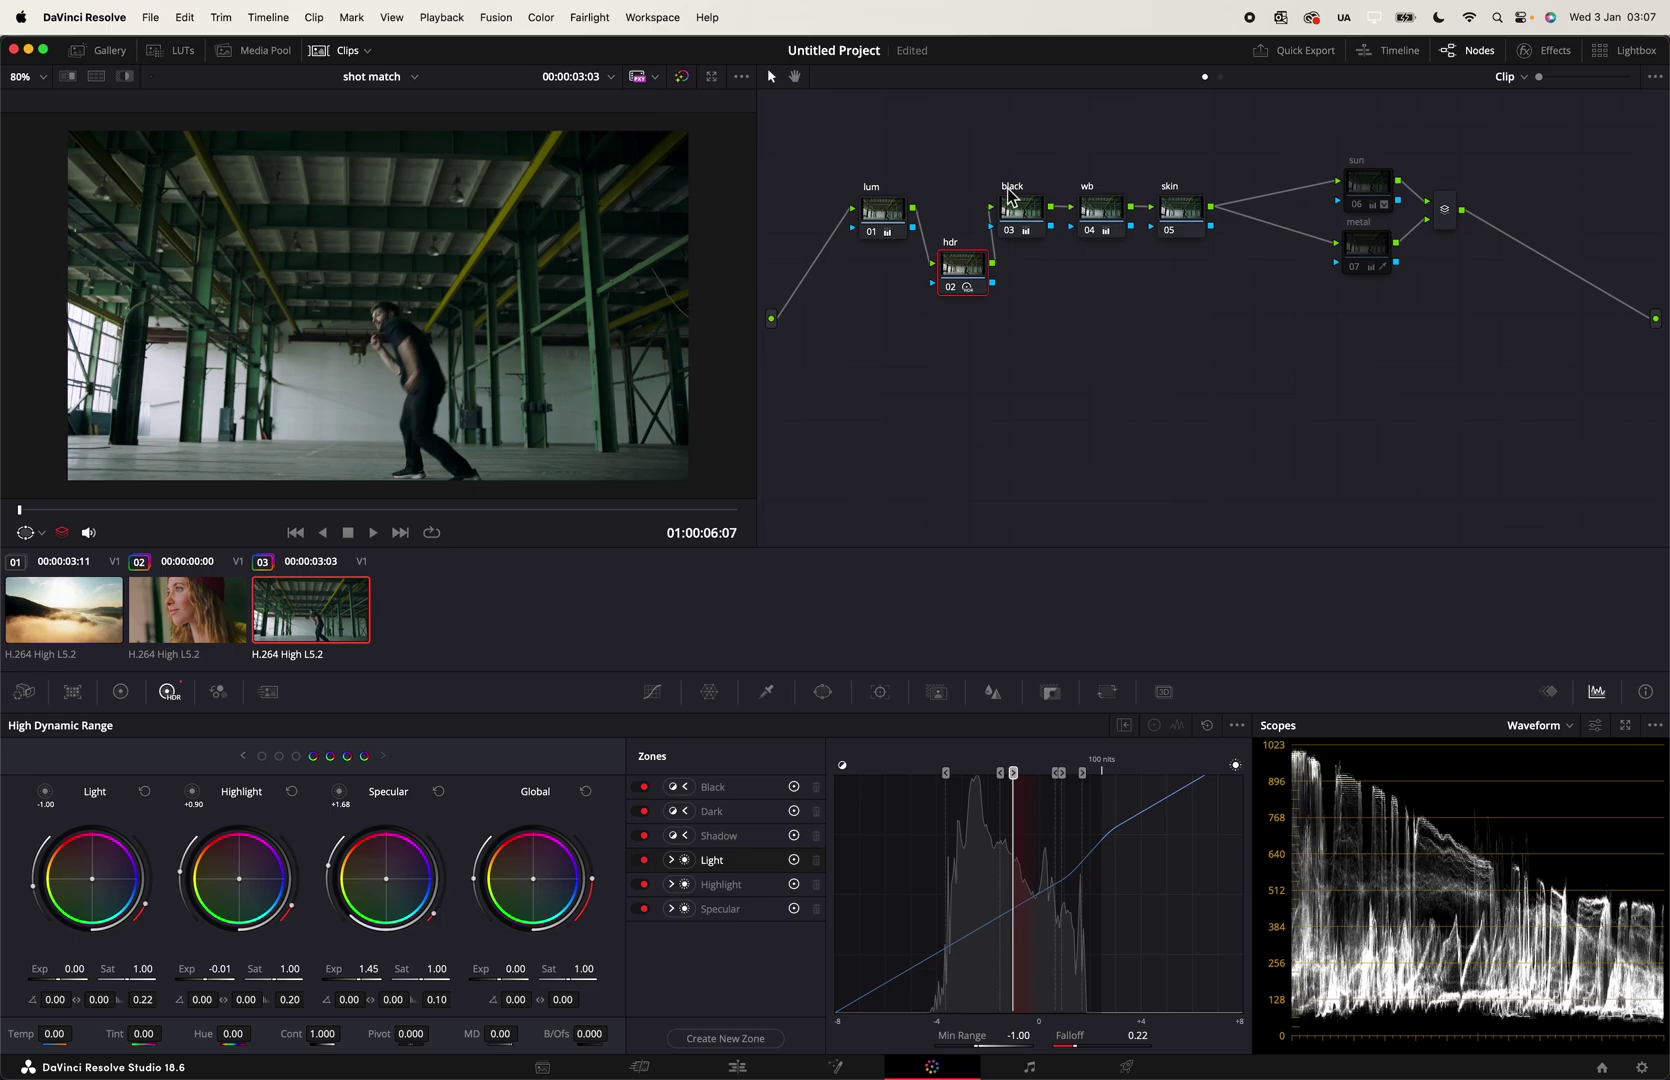
Step: Line up the lum and hdr nodes in the node chain ahead of the black node
key("super+z")
key("super+z")
key("super+z")
key("super+z")
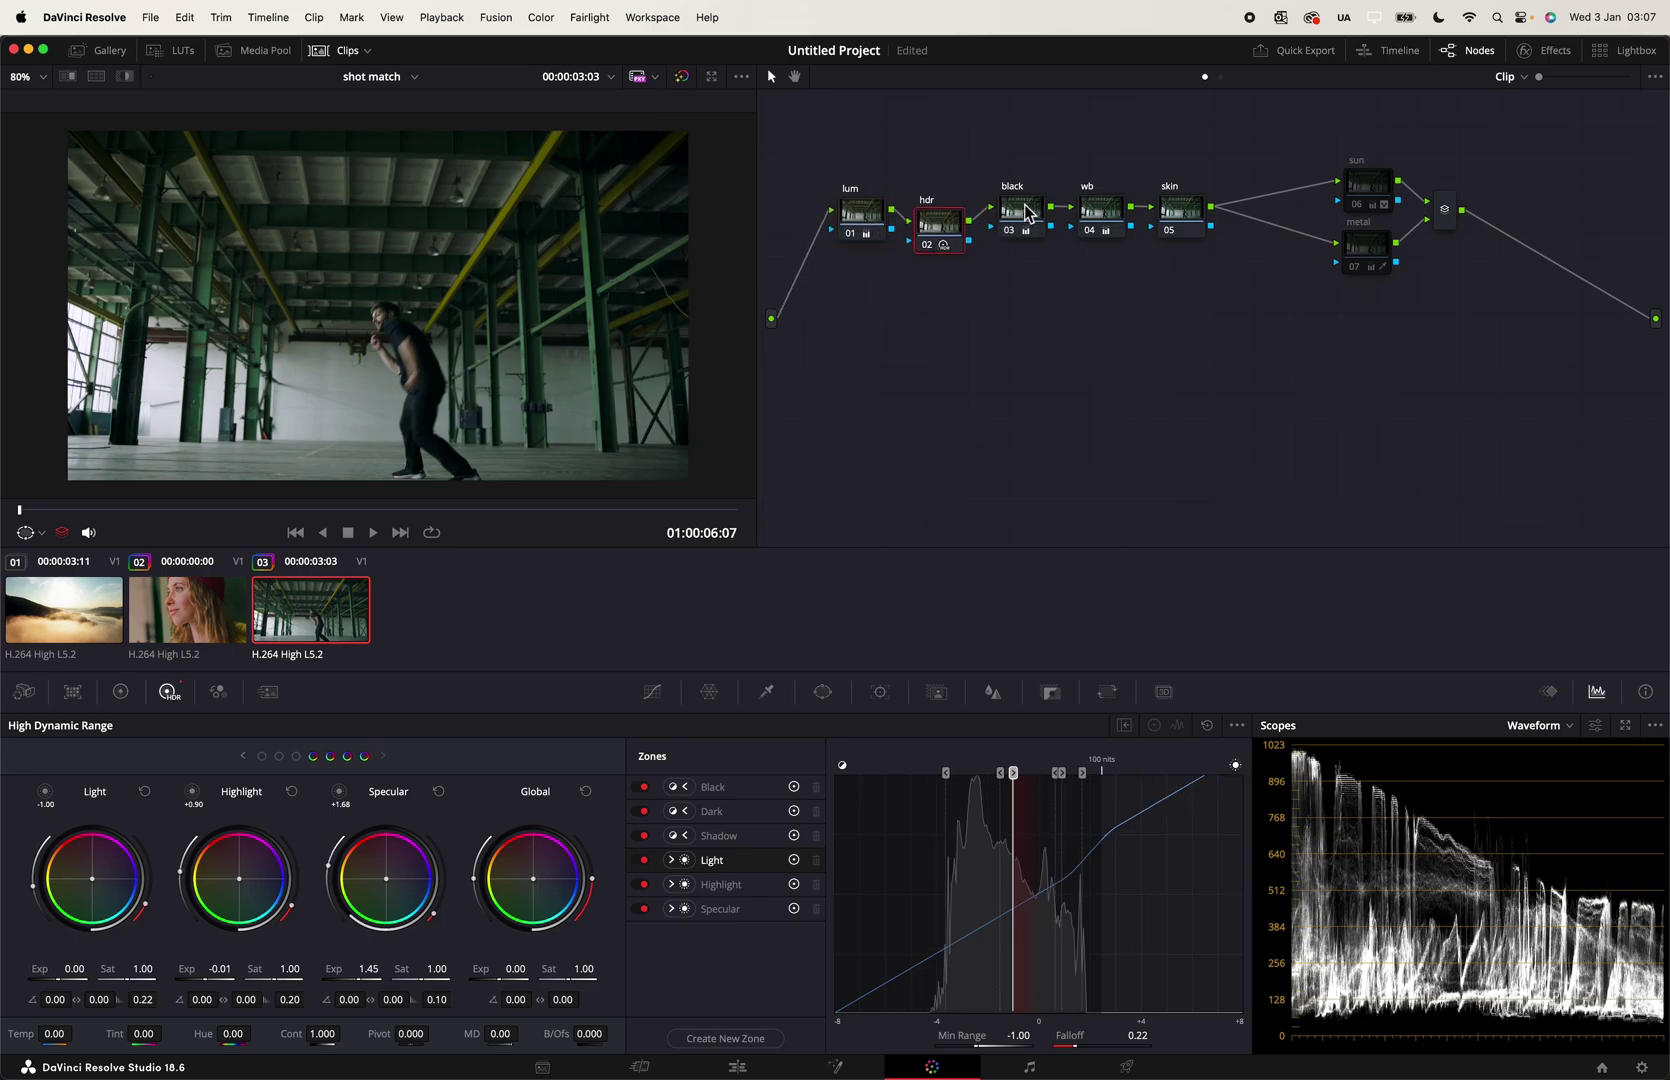
Step: On the black node, pick a new black point from the dark ceiling near the frame's upper right corner
left_click(121, 691)
left_click(44, 791)
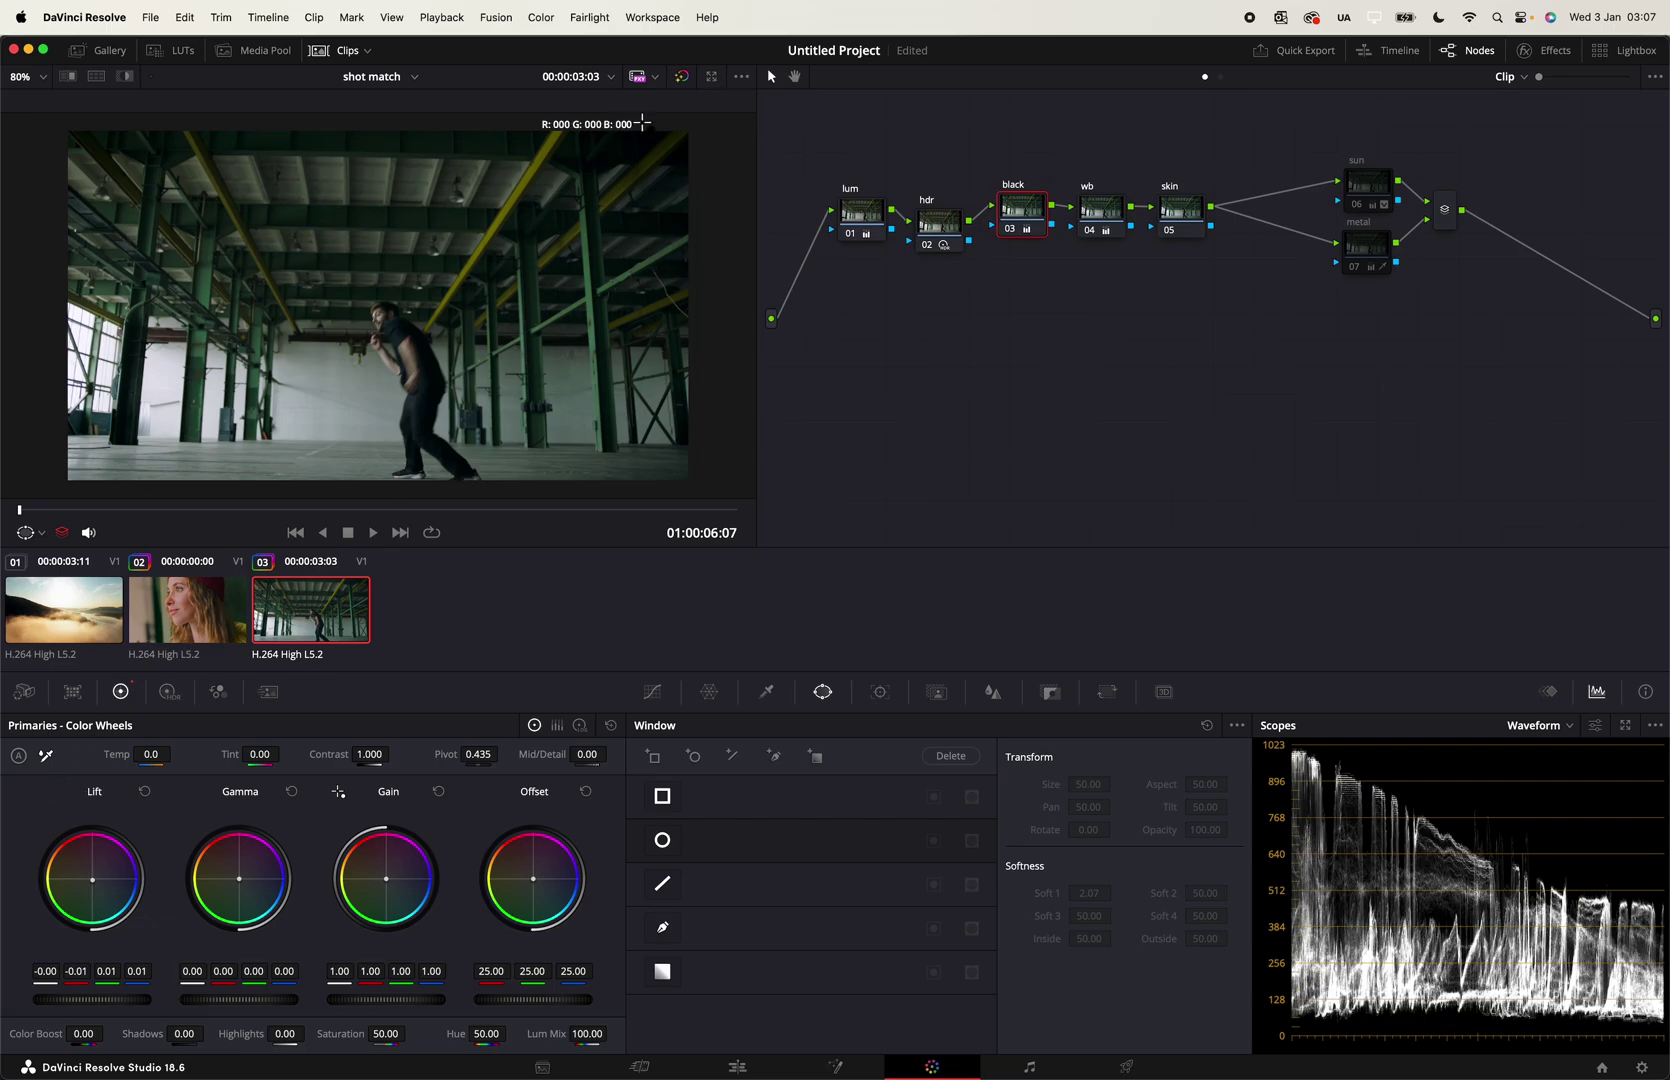
scroll(627, 194, "up", 3)
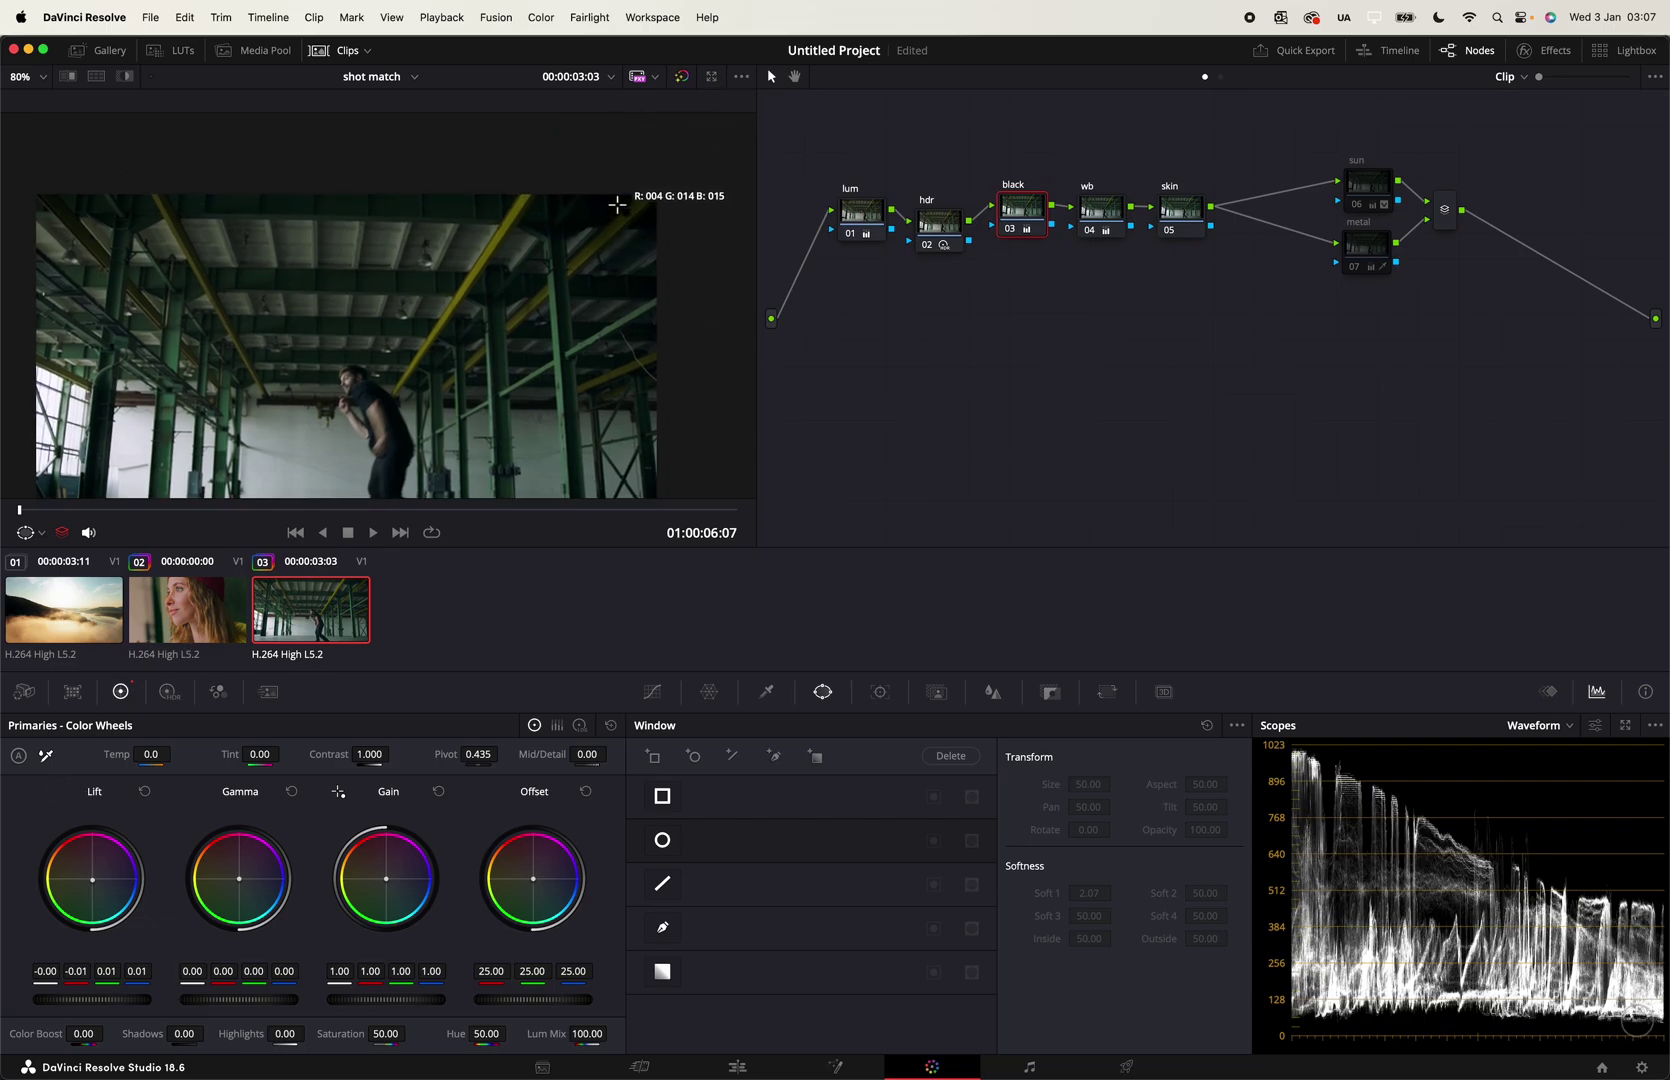
left_click(624, 202)
scroll(707, 314, "down", 3)
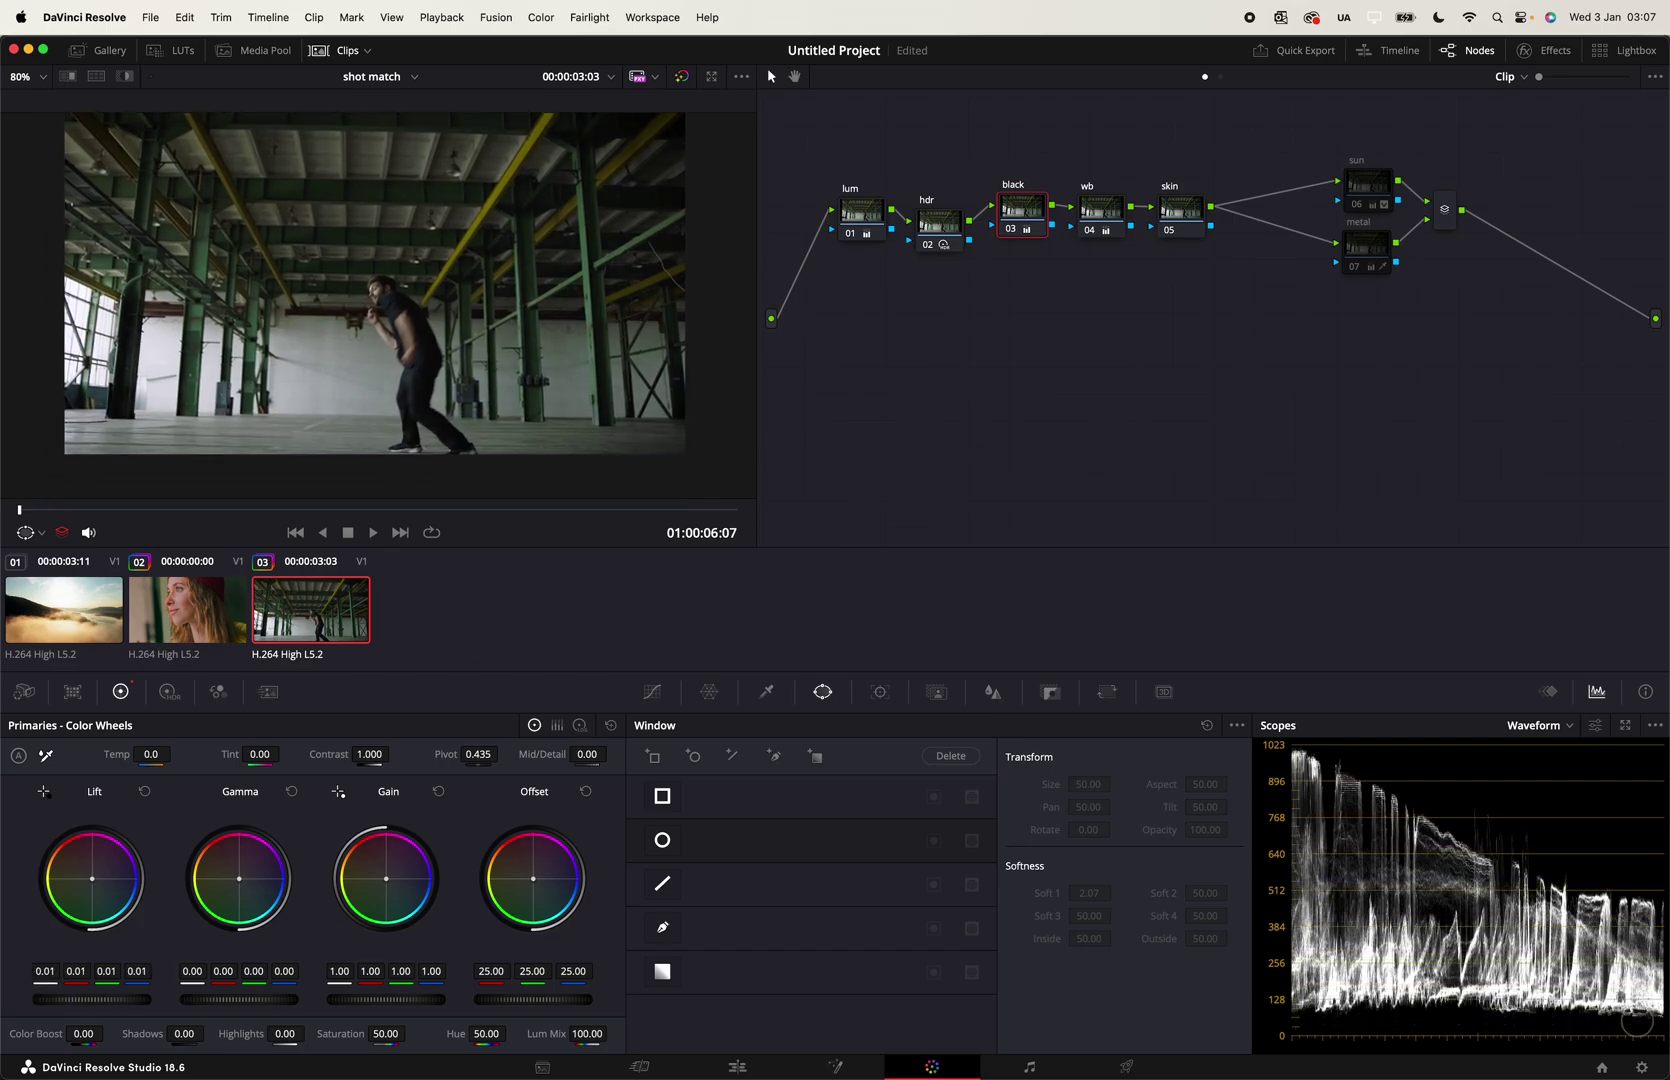
Step: On the wb node, sample the pale wall between the columns with the white balance picker
left_click(1097, 218)
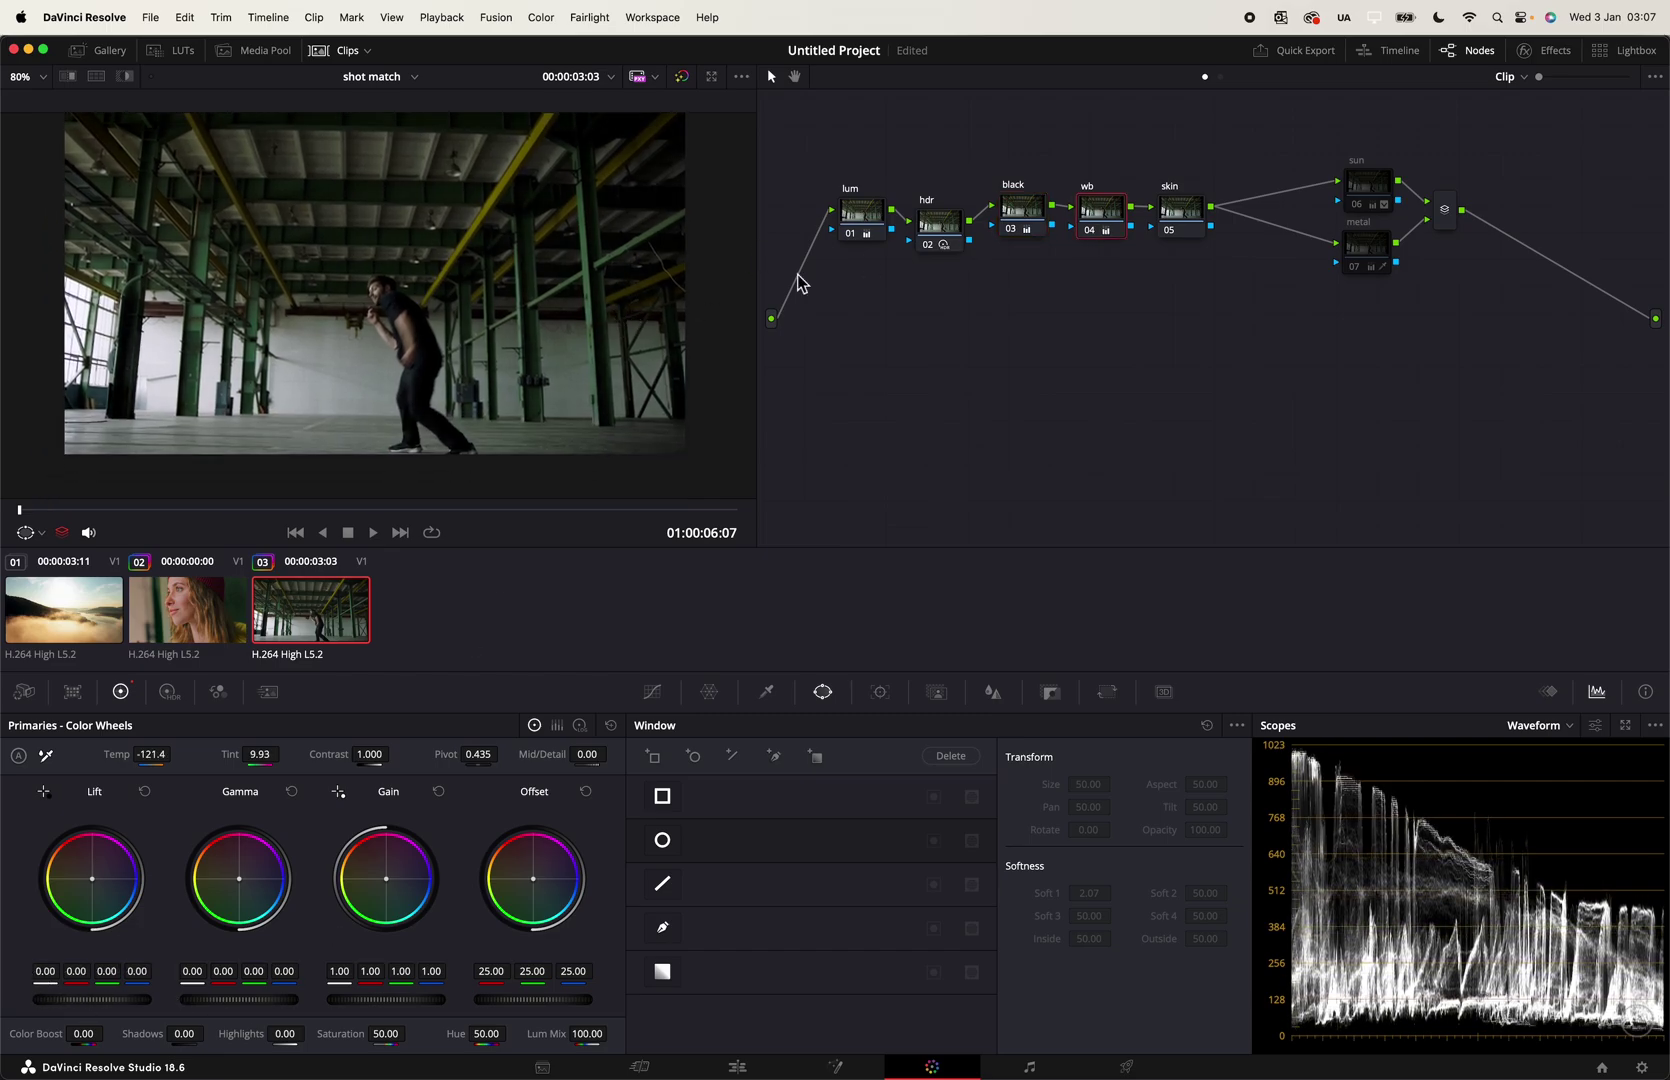
left_click(47, 757)
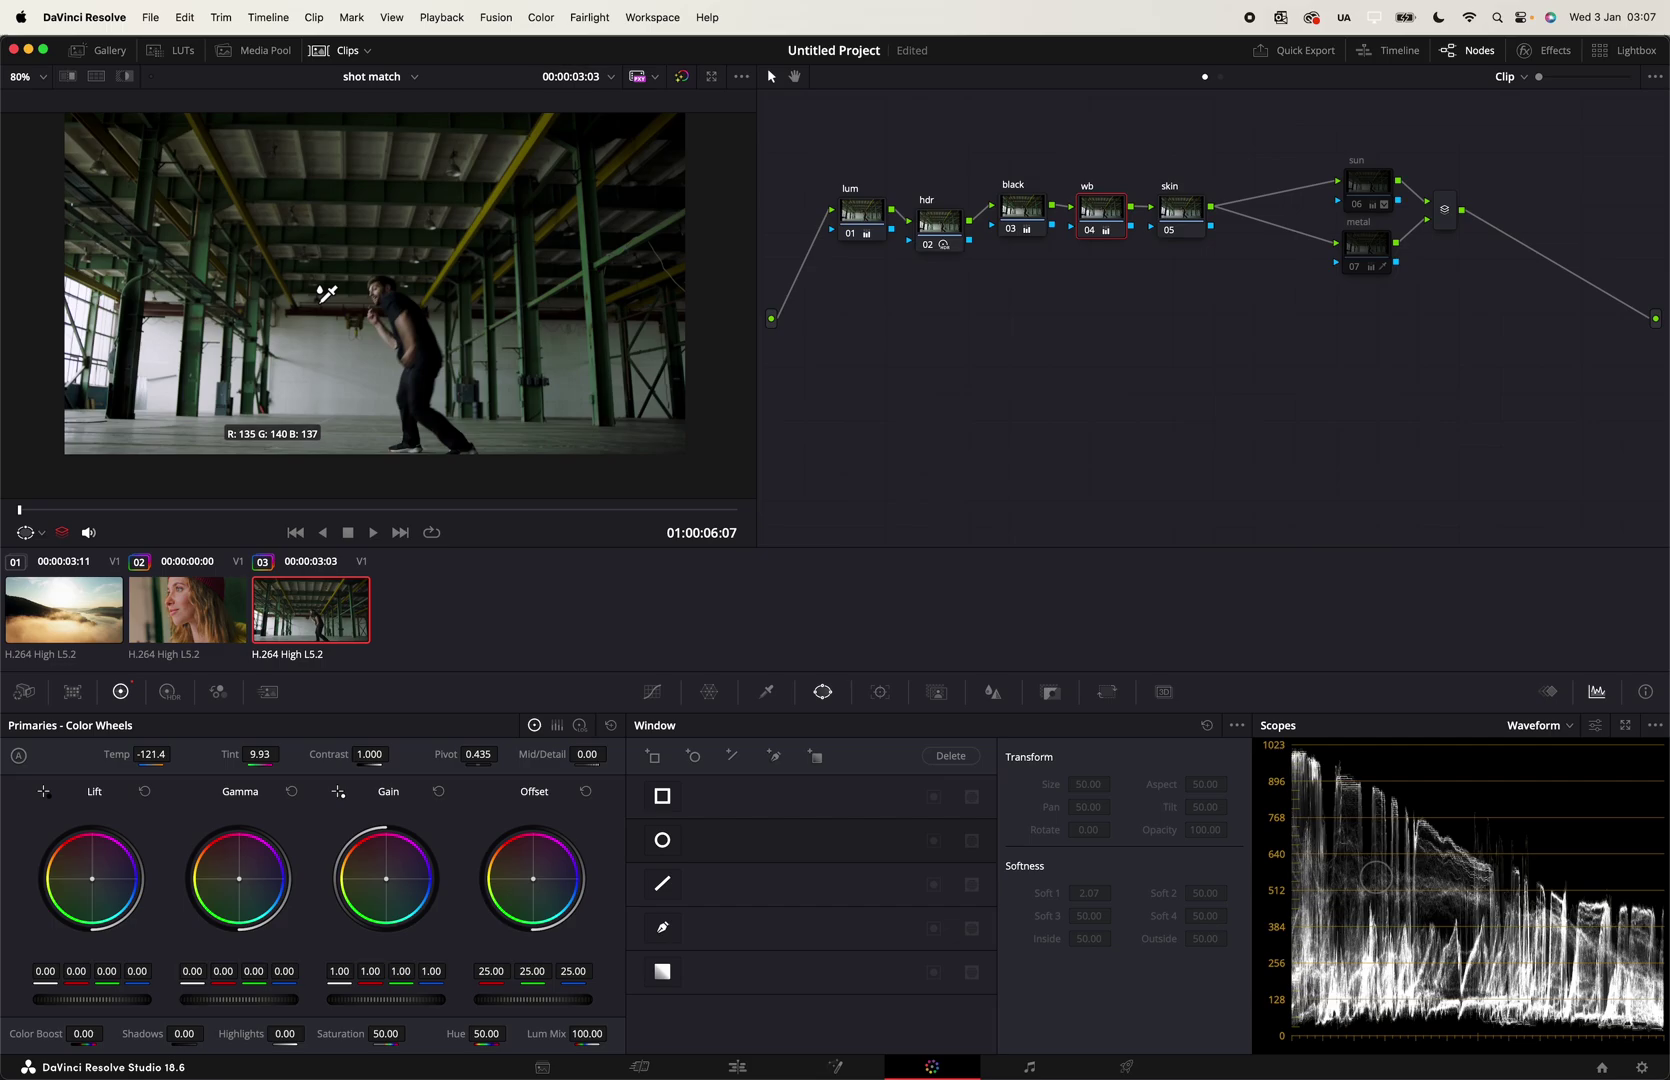
left_click(175, 345)
Step: On the skin node, qualify the man's skin by sampling his arm, with Luminance Low at 60.1 and Denoise at 7.8
left_click(1192, 211)
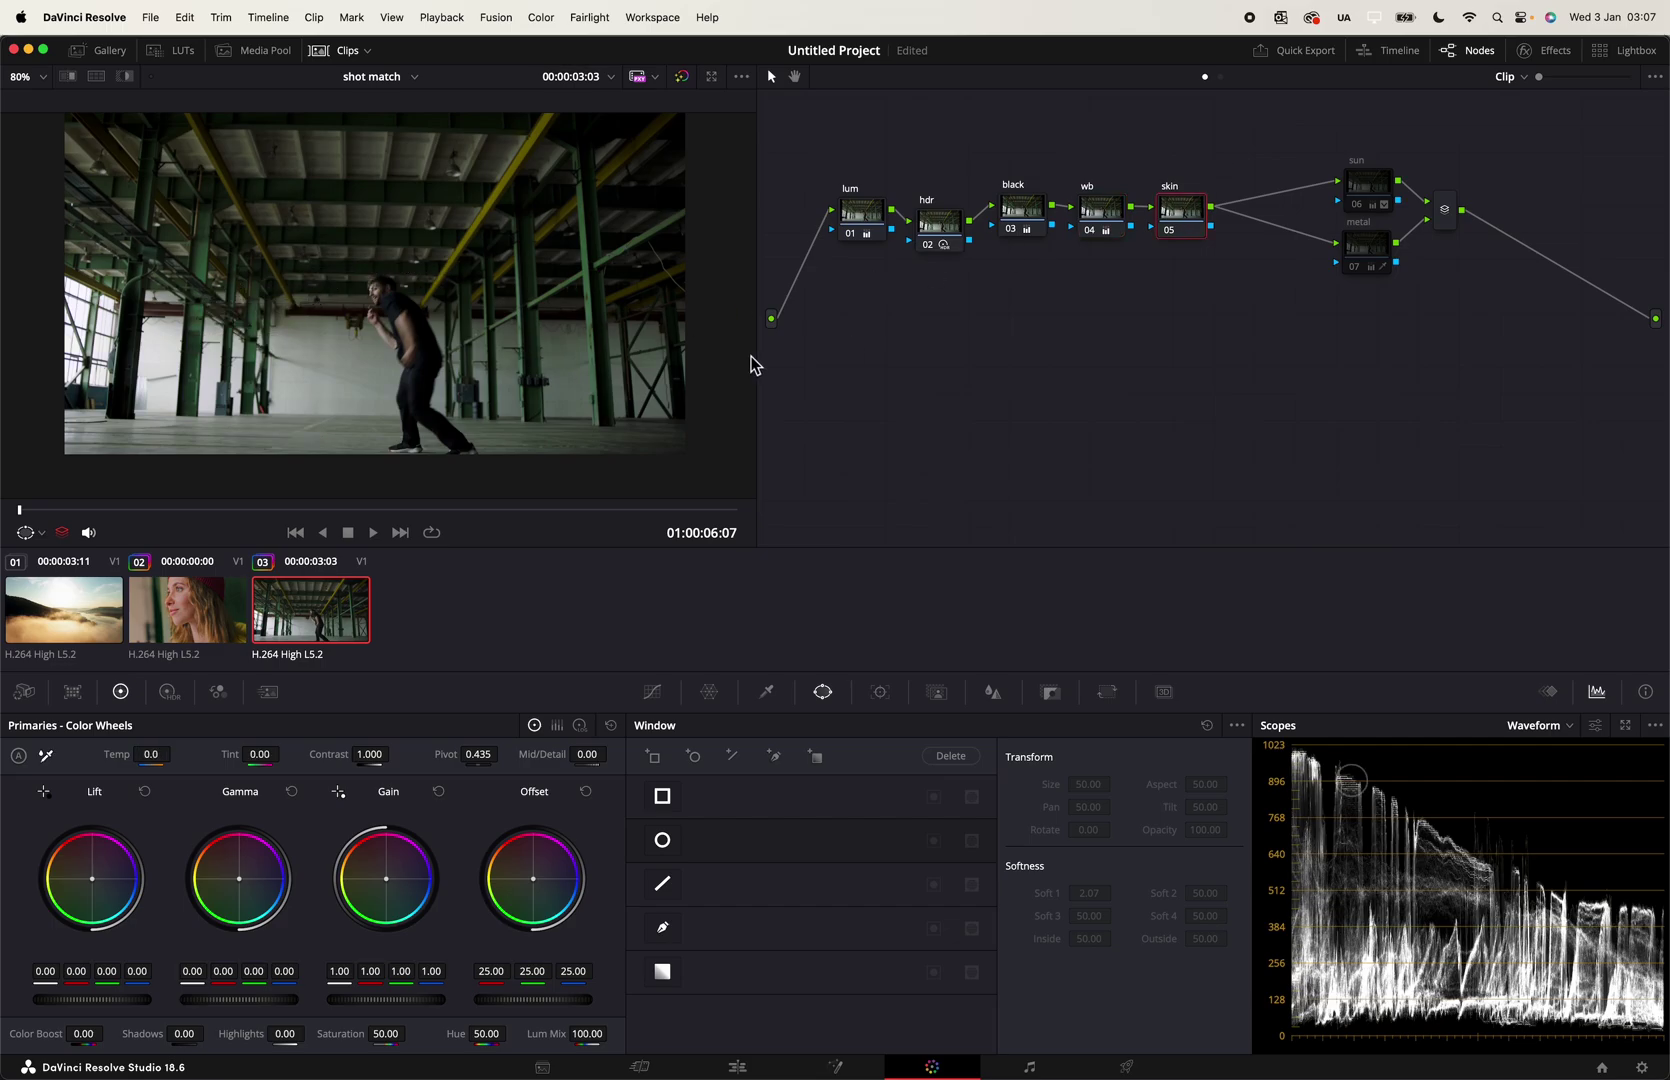
left_click(764, 694)
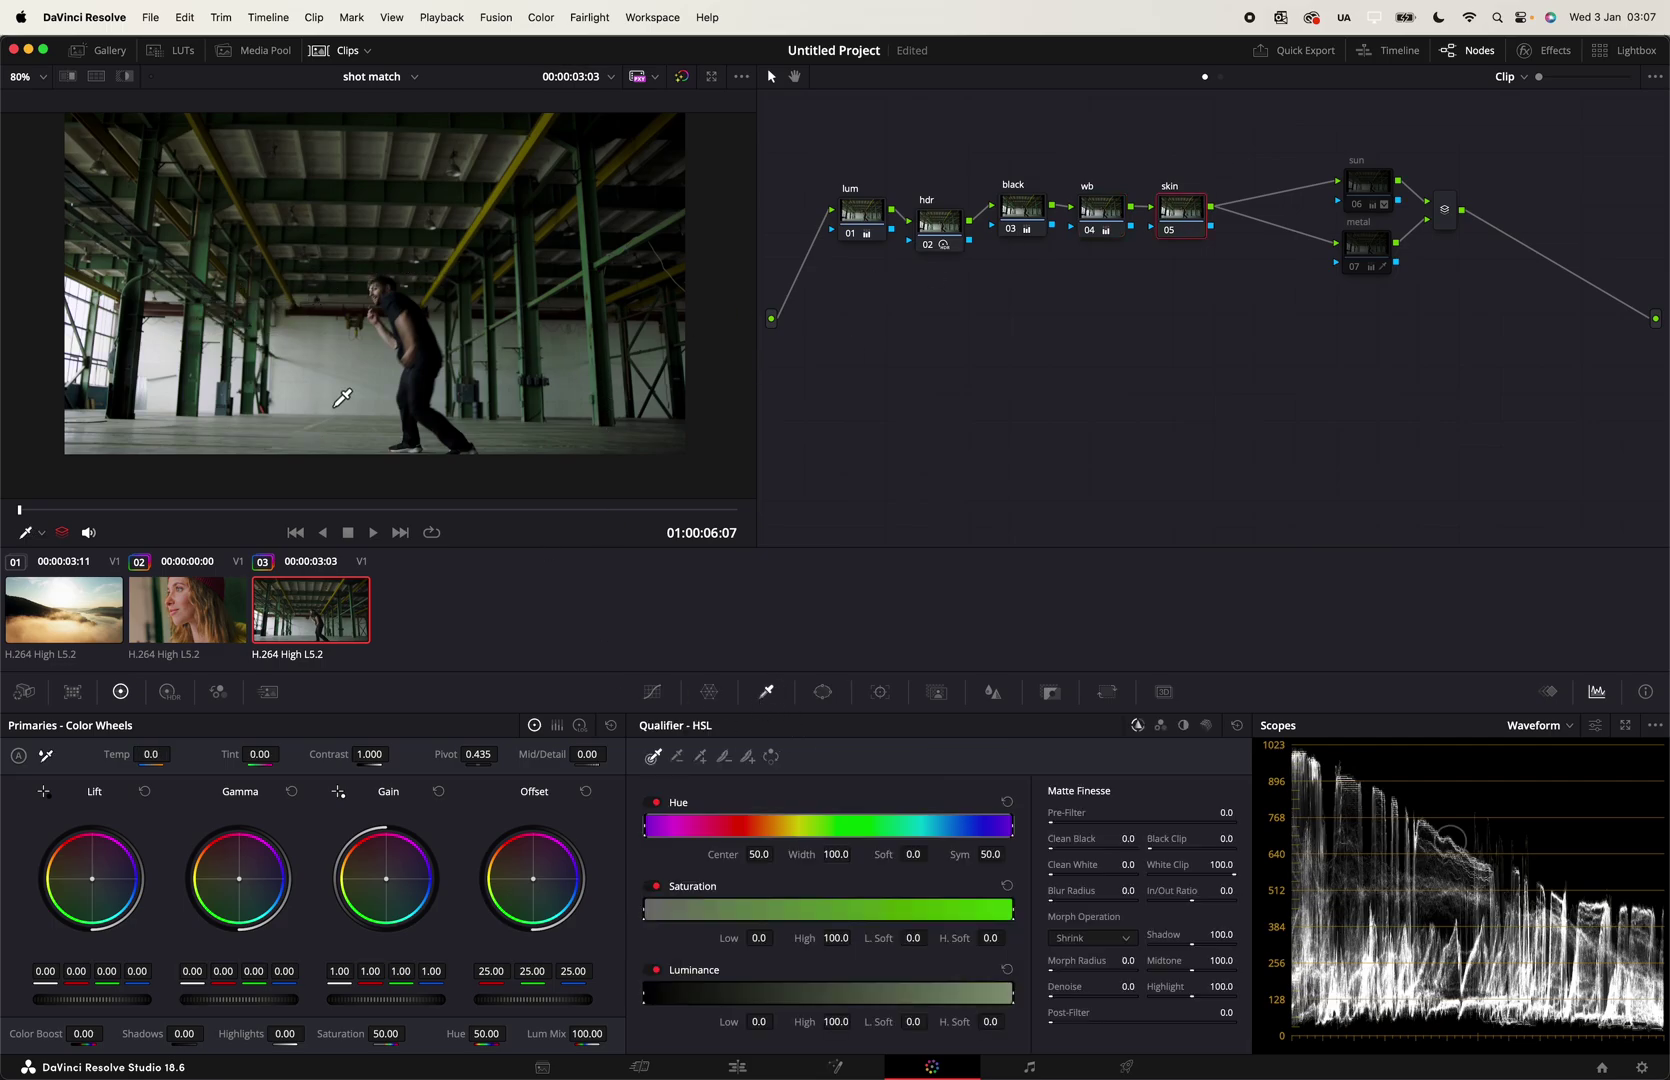
left_click(405, 326)
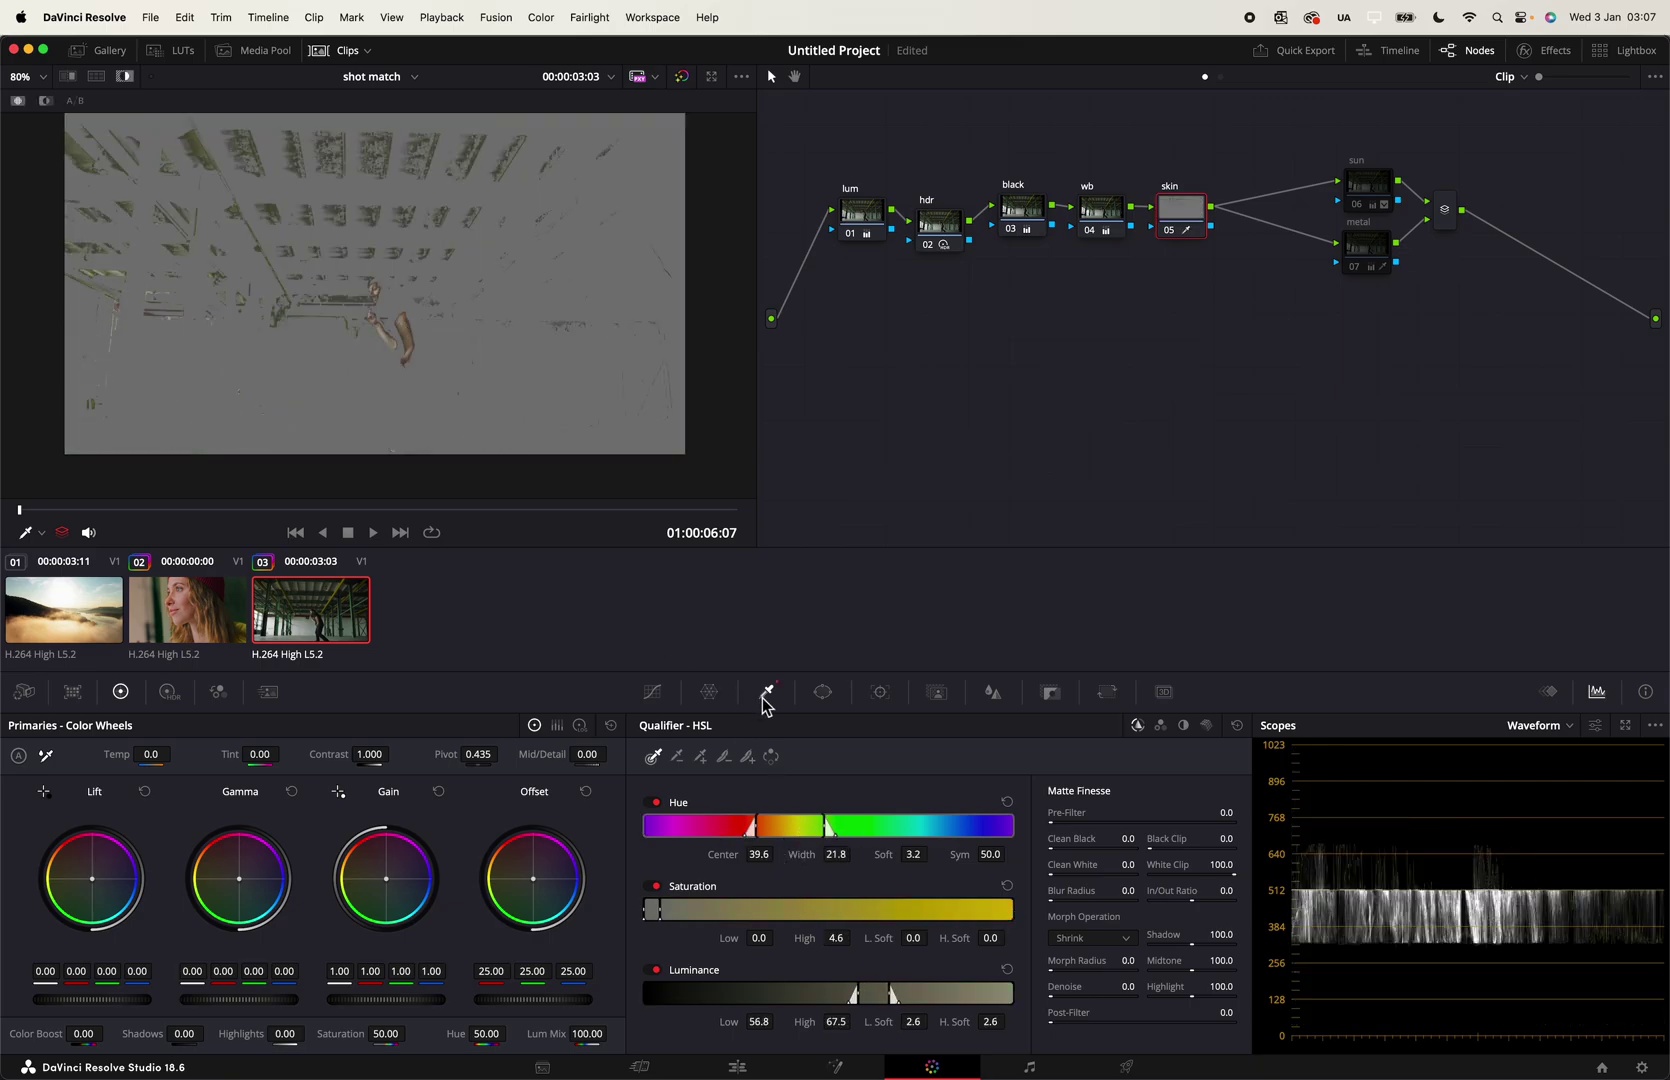
scroll(430, 335, "up", 3)
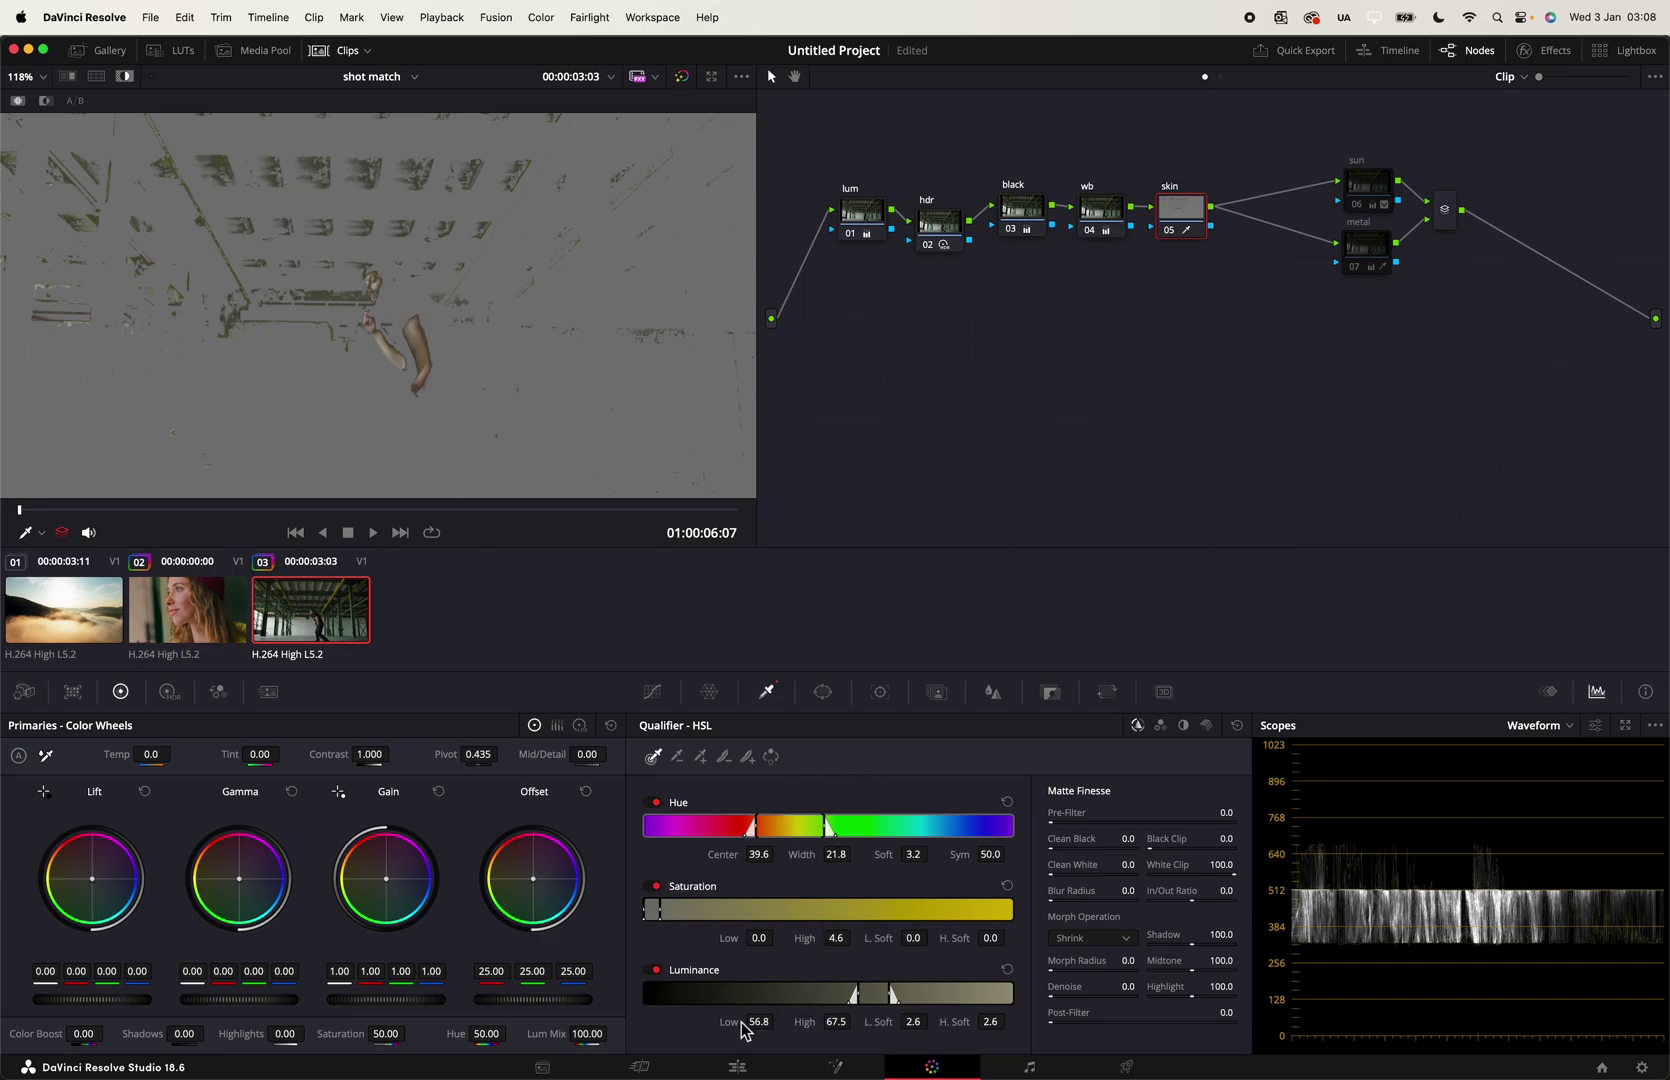
scroll(778, 1021, "up", 17)
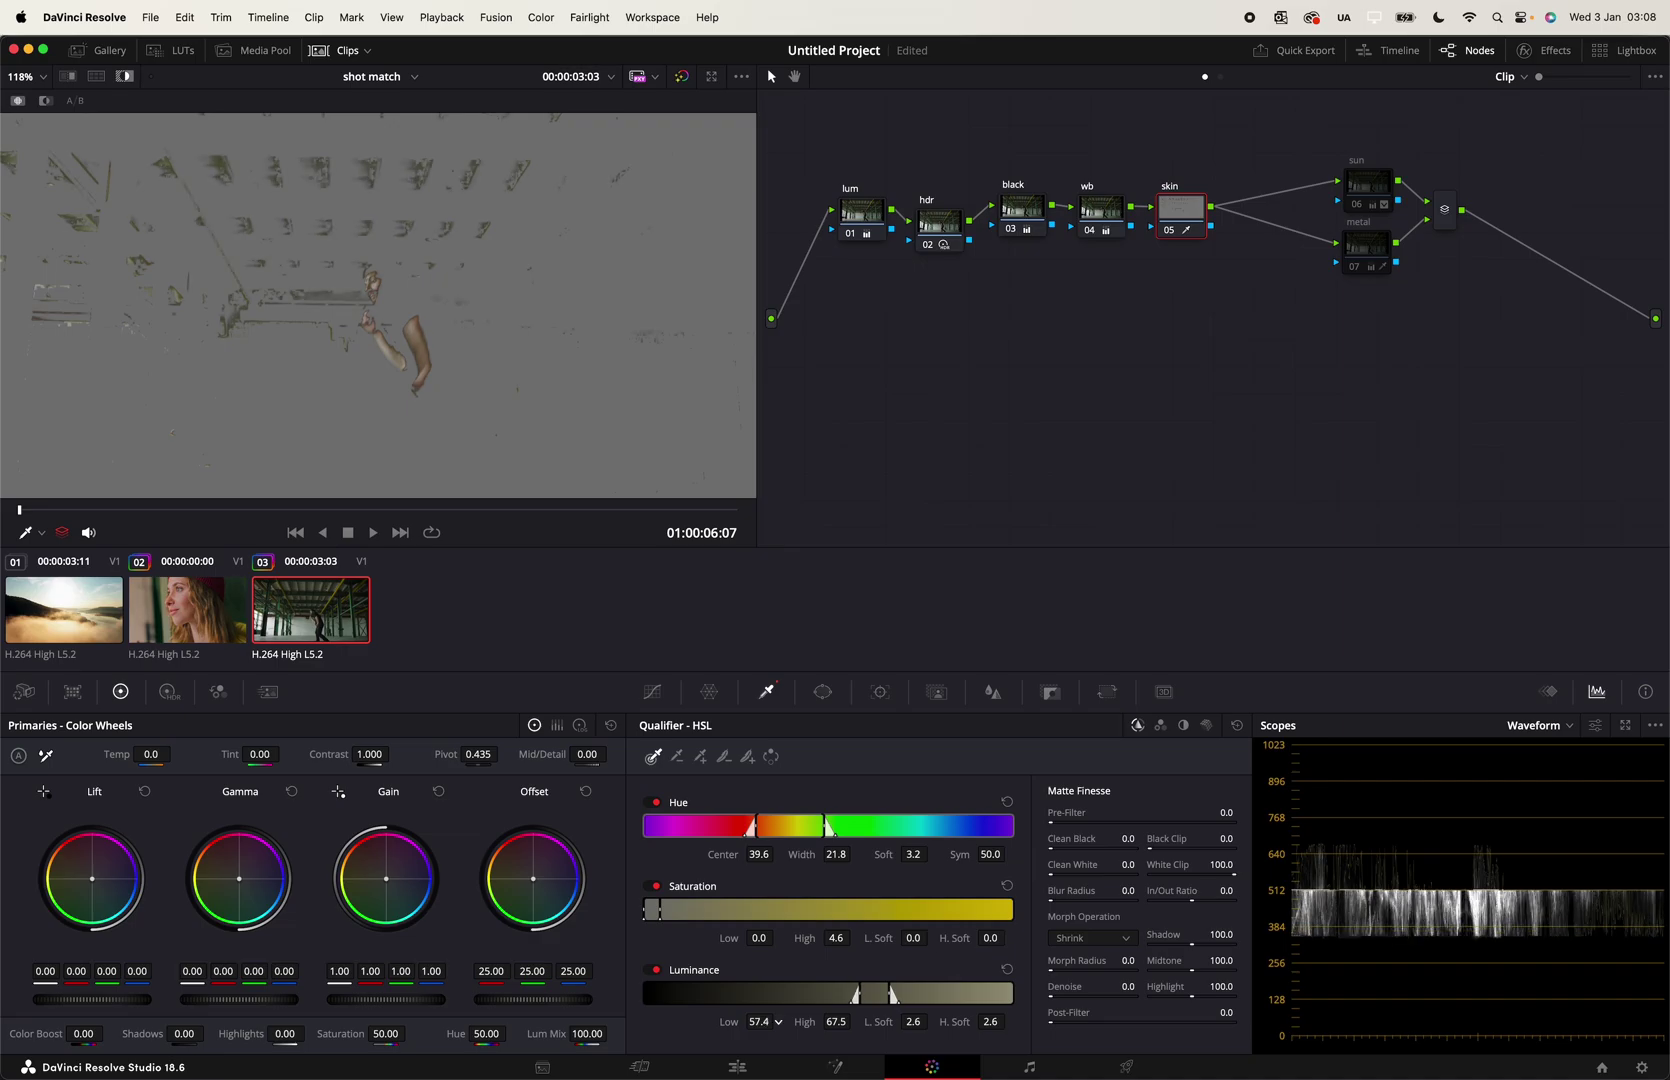
scroll(778, 1021, "up", 14)
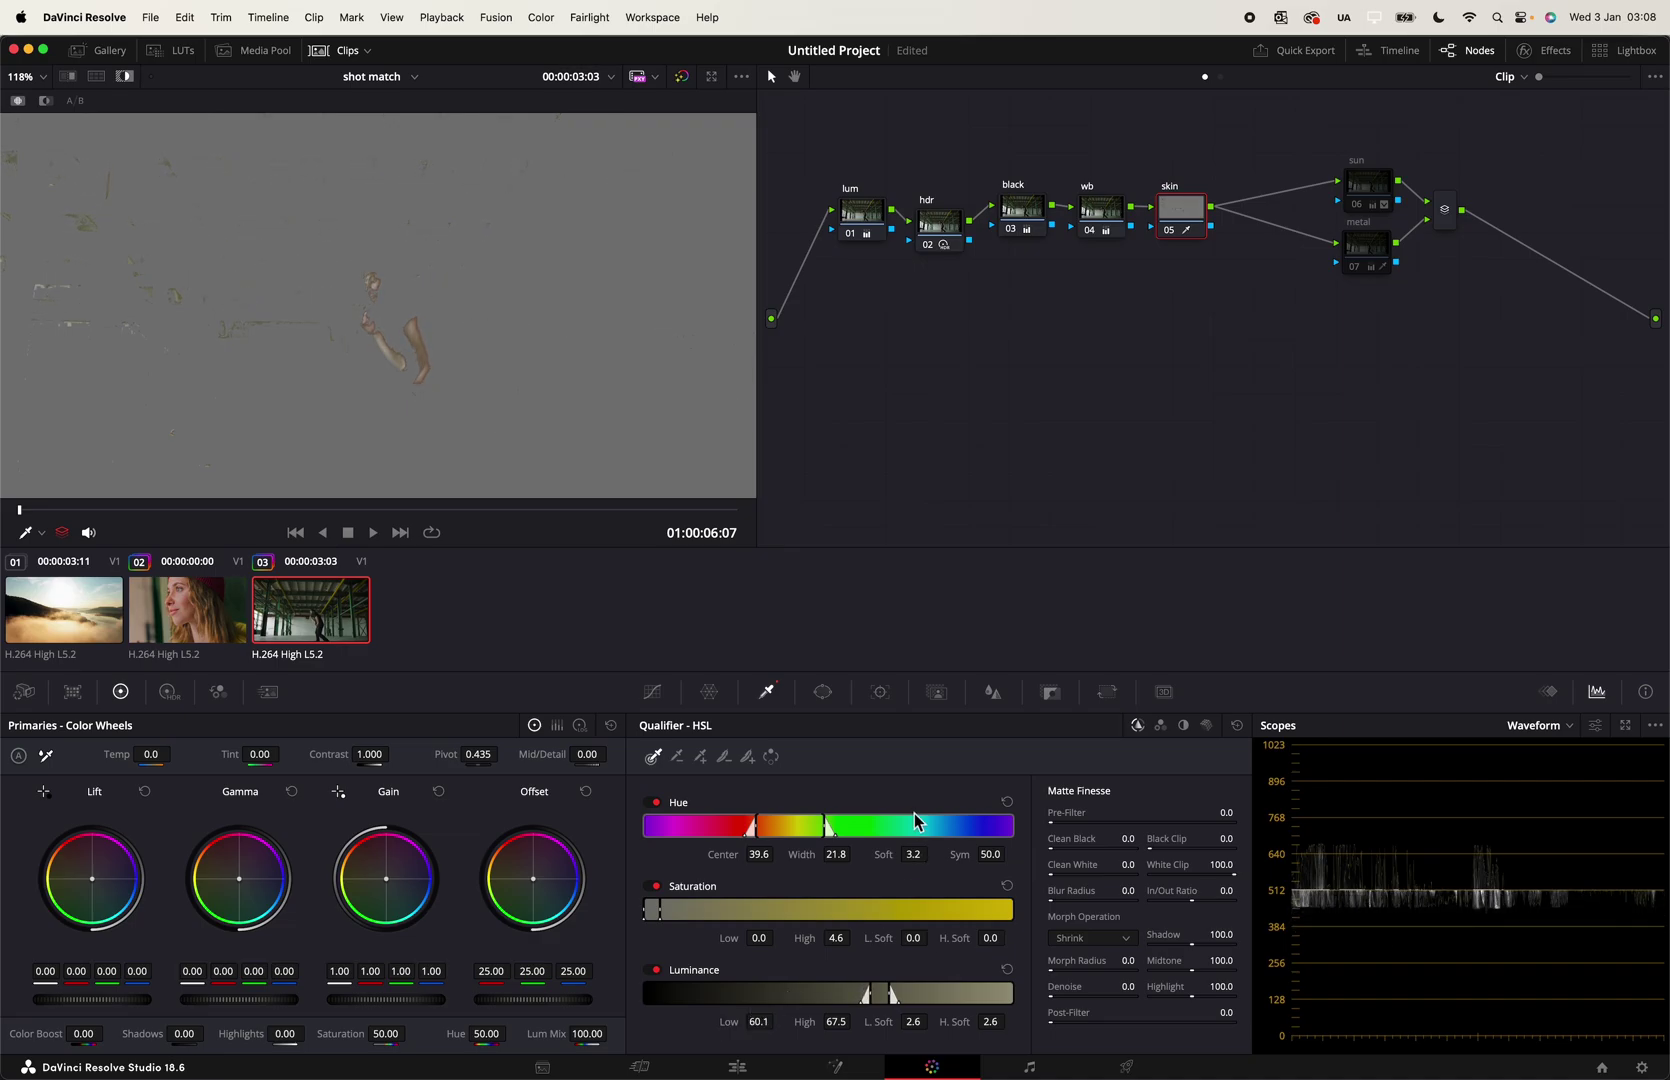
left_click_drag(1049, 996, 1060, 996)
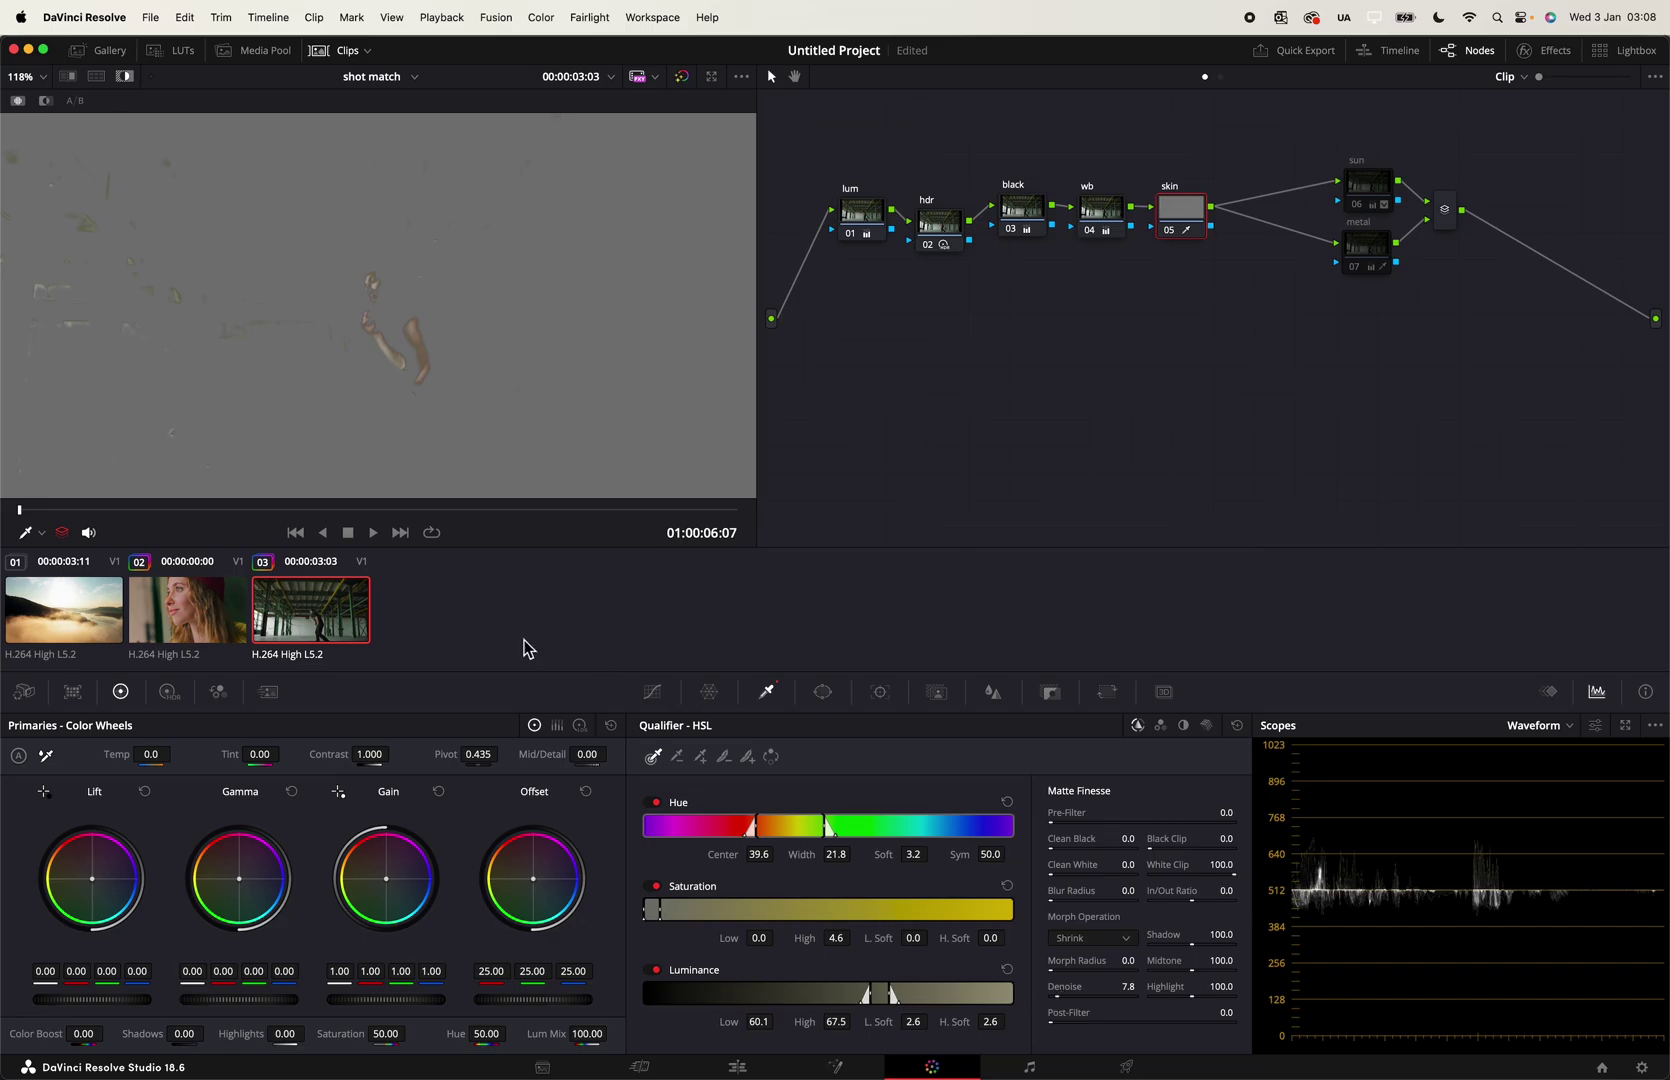
Step: Show the vectorscope in a floating window with 2x zoom, keeping the skin selection highlighted and enlarged in the viewer
key("shift+h")
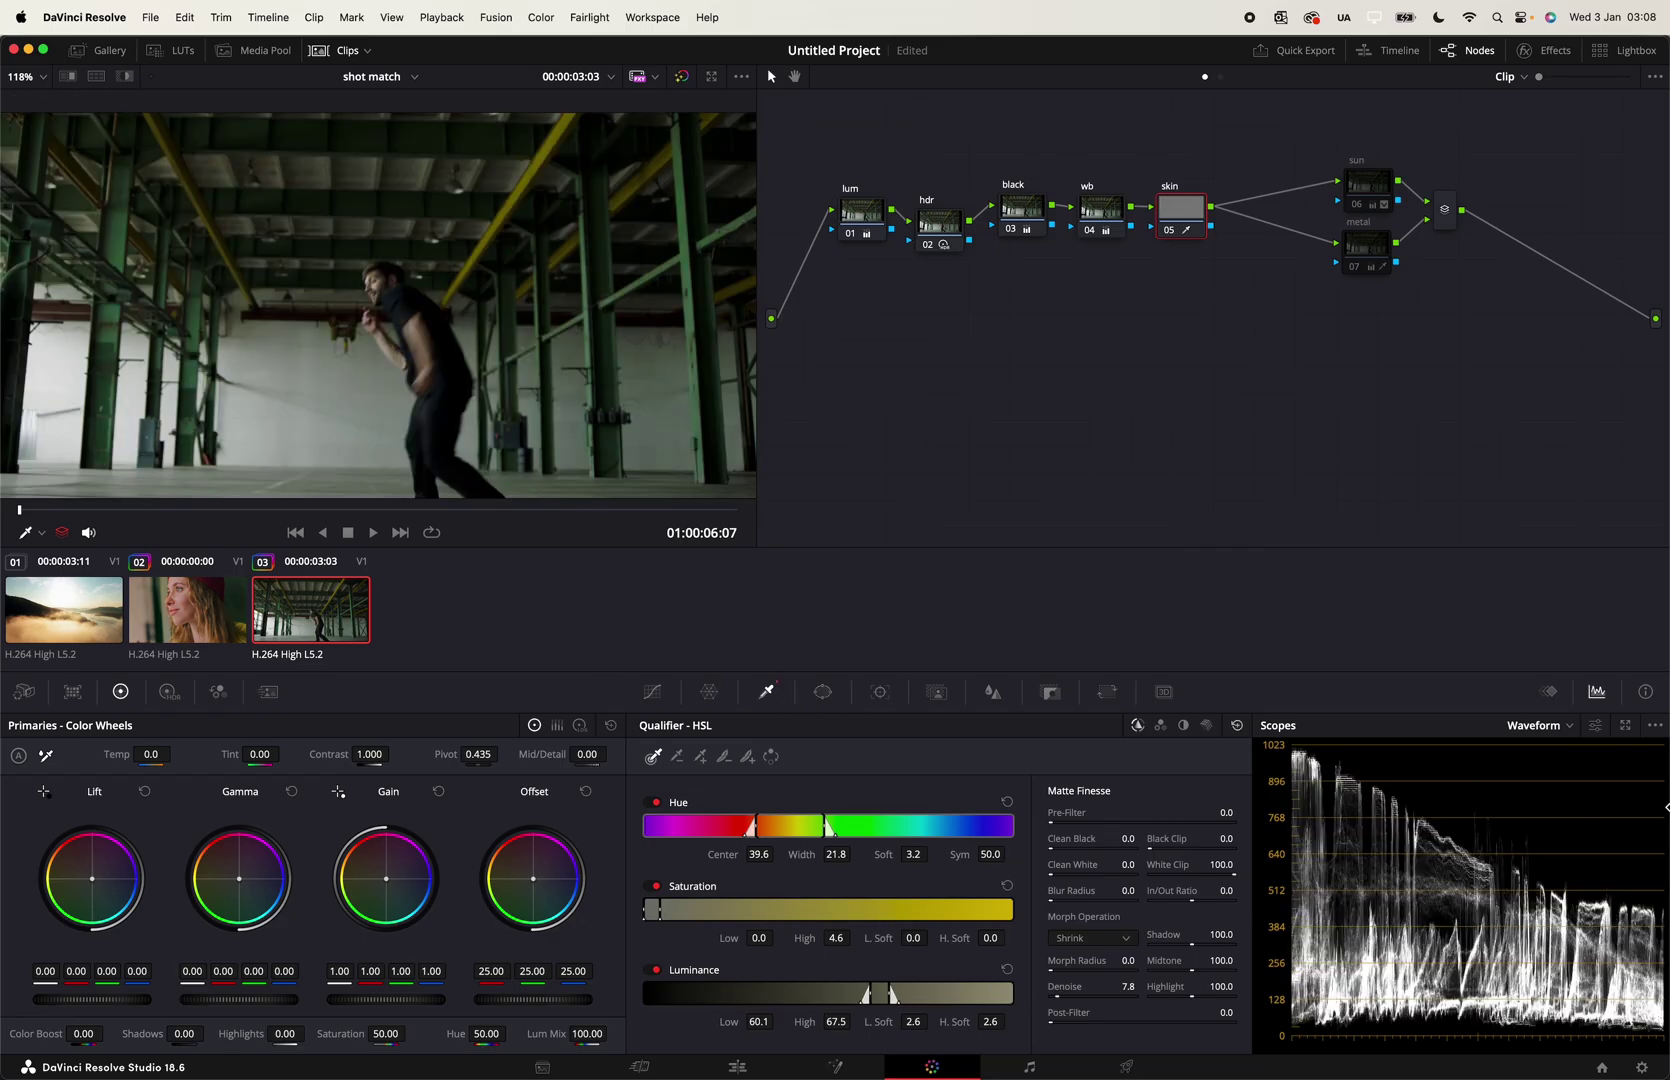
left_click(1537, 725)
left_click(1565, 789)
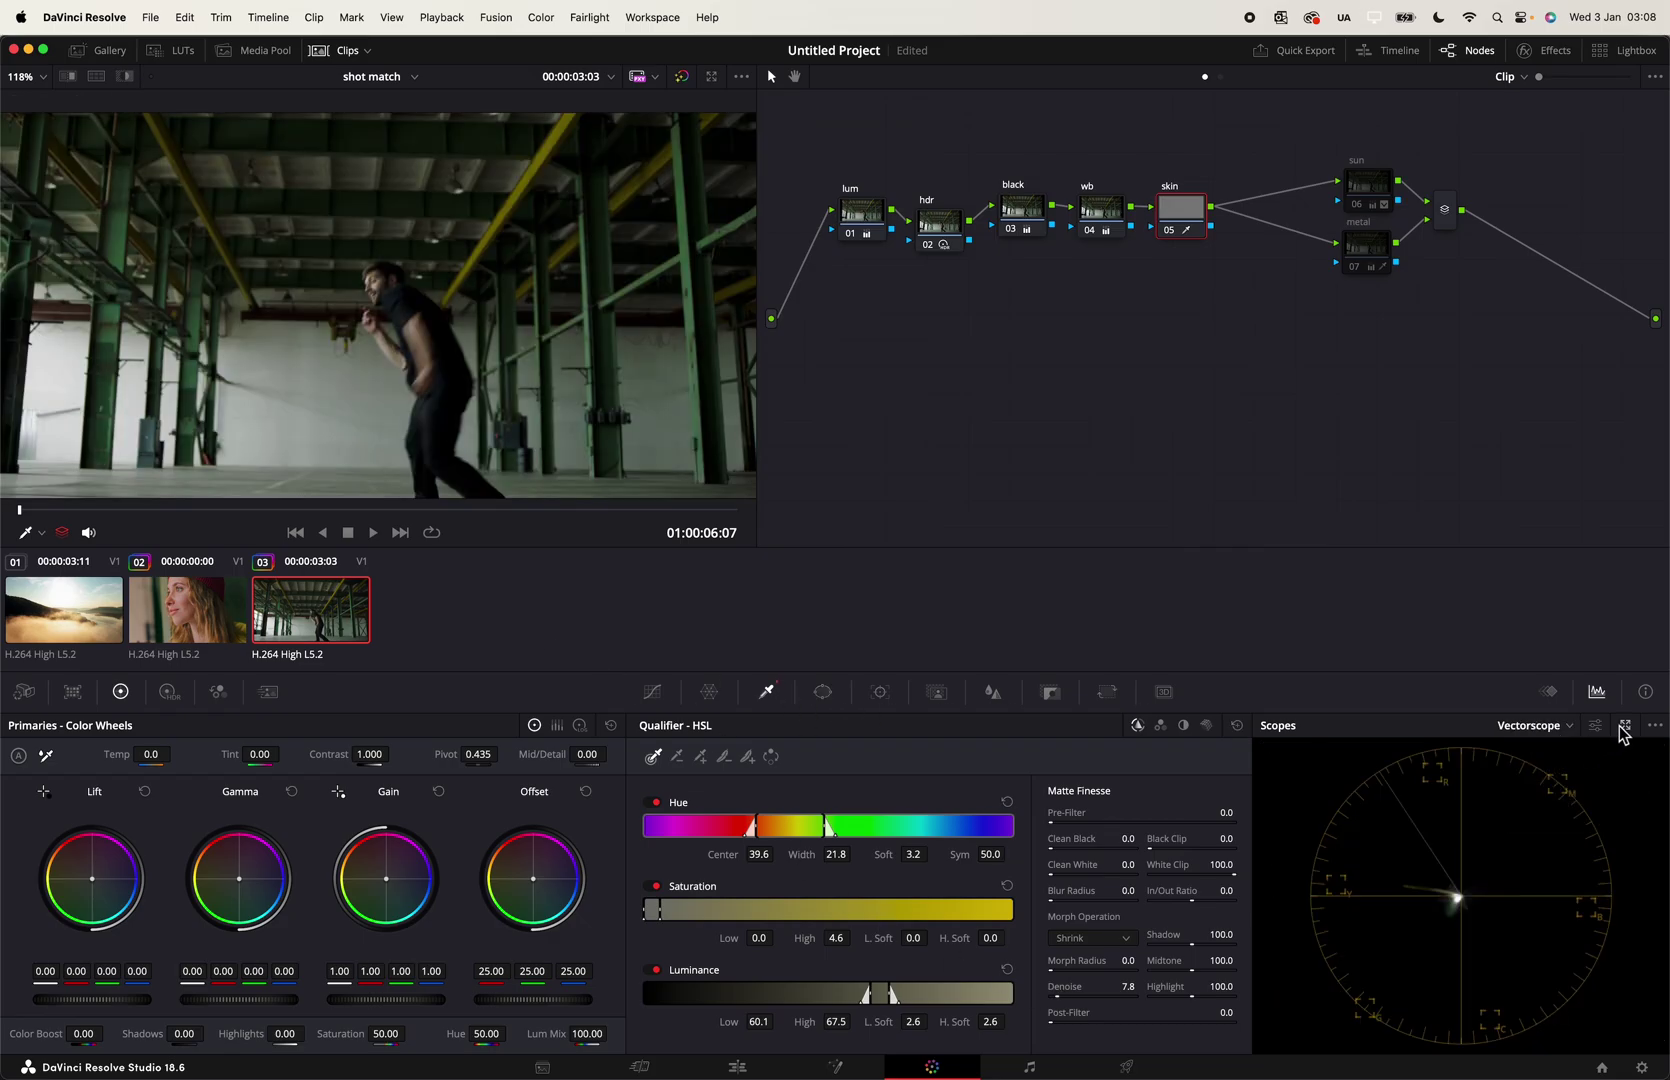
left_click(1623, 727)
key("shift+h")
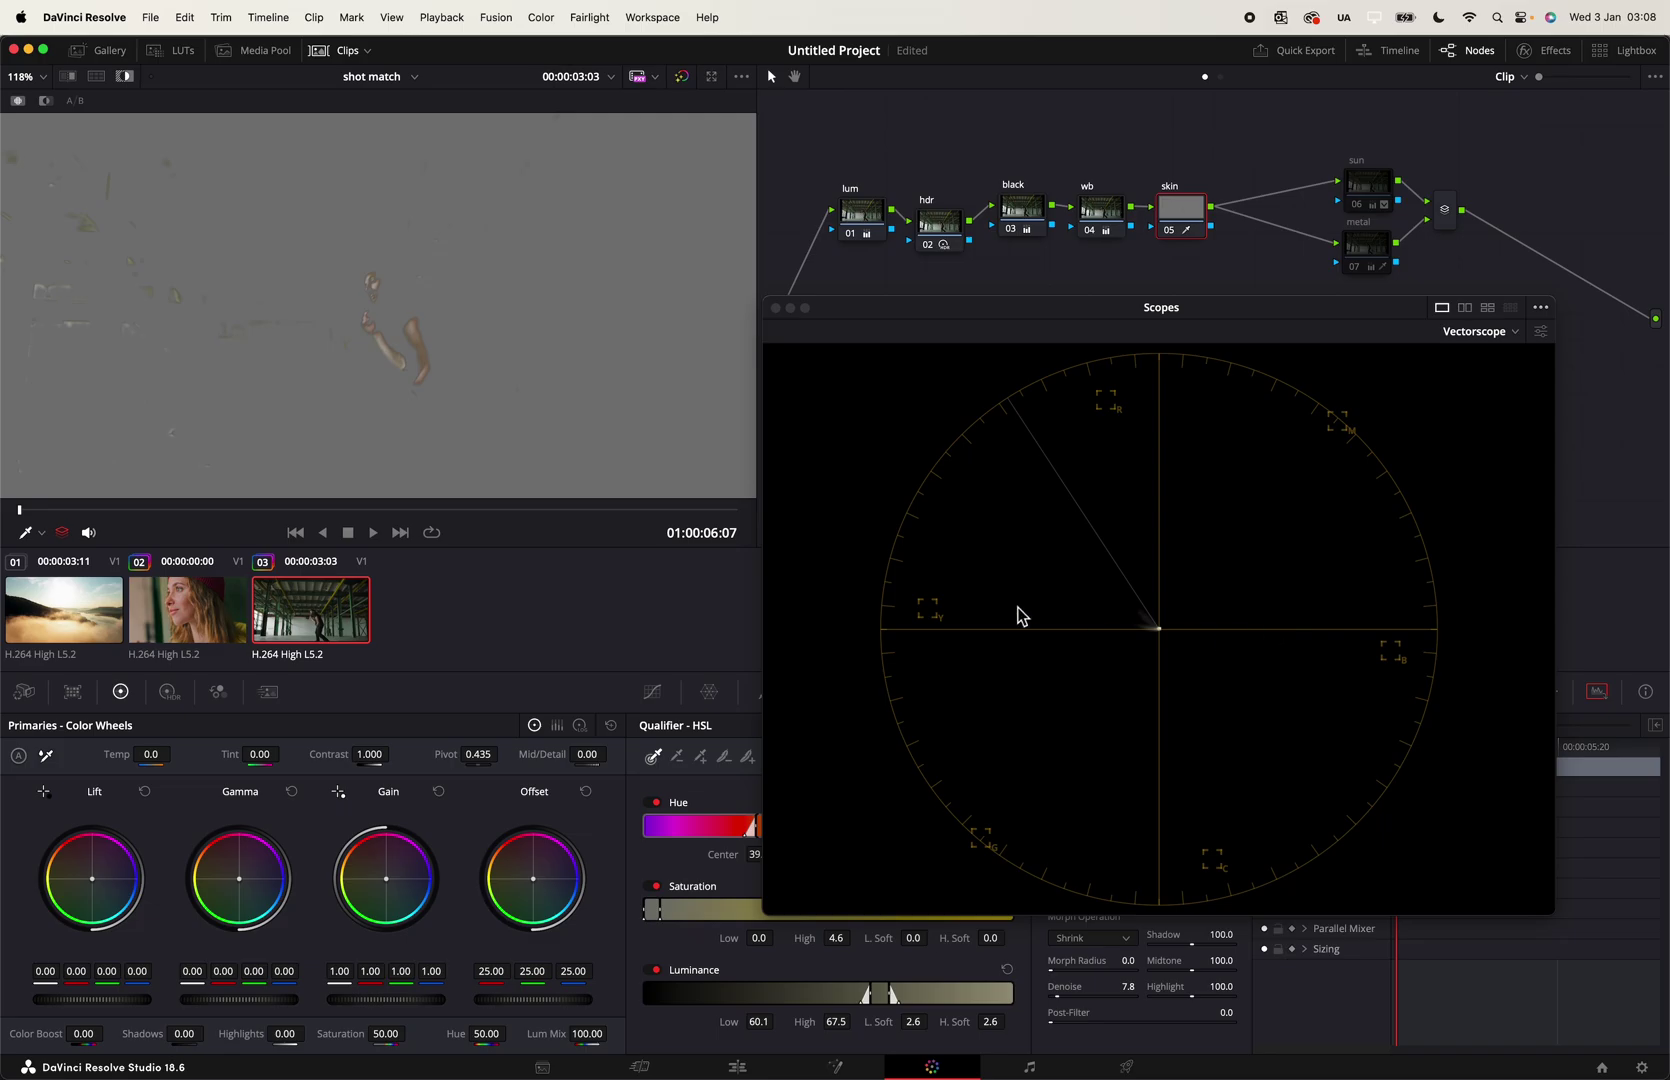
left_click(1540, 332)
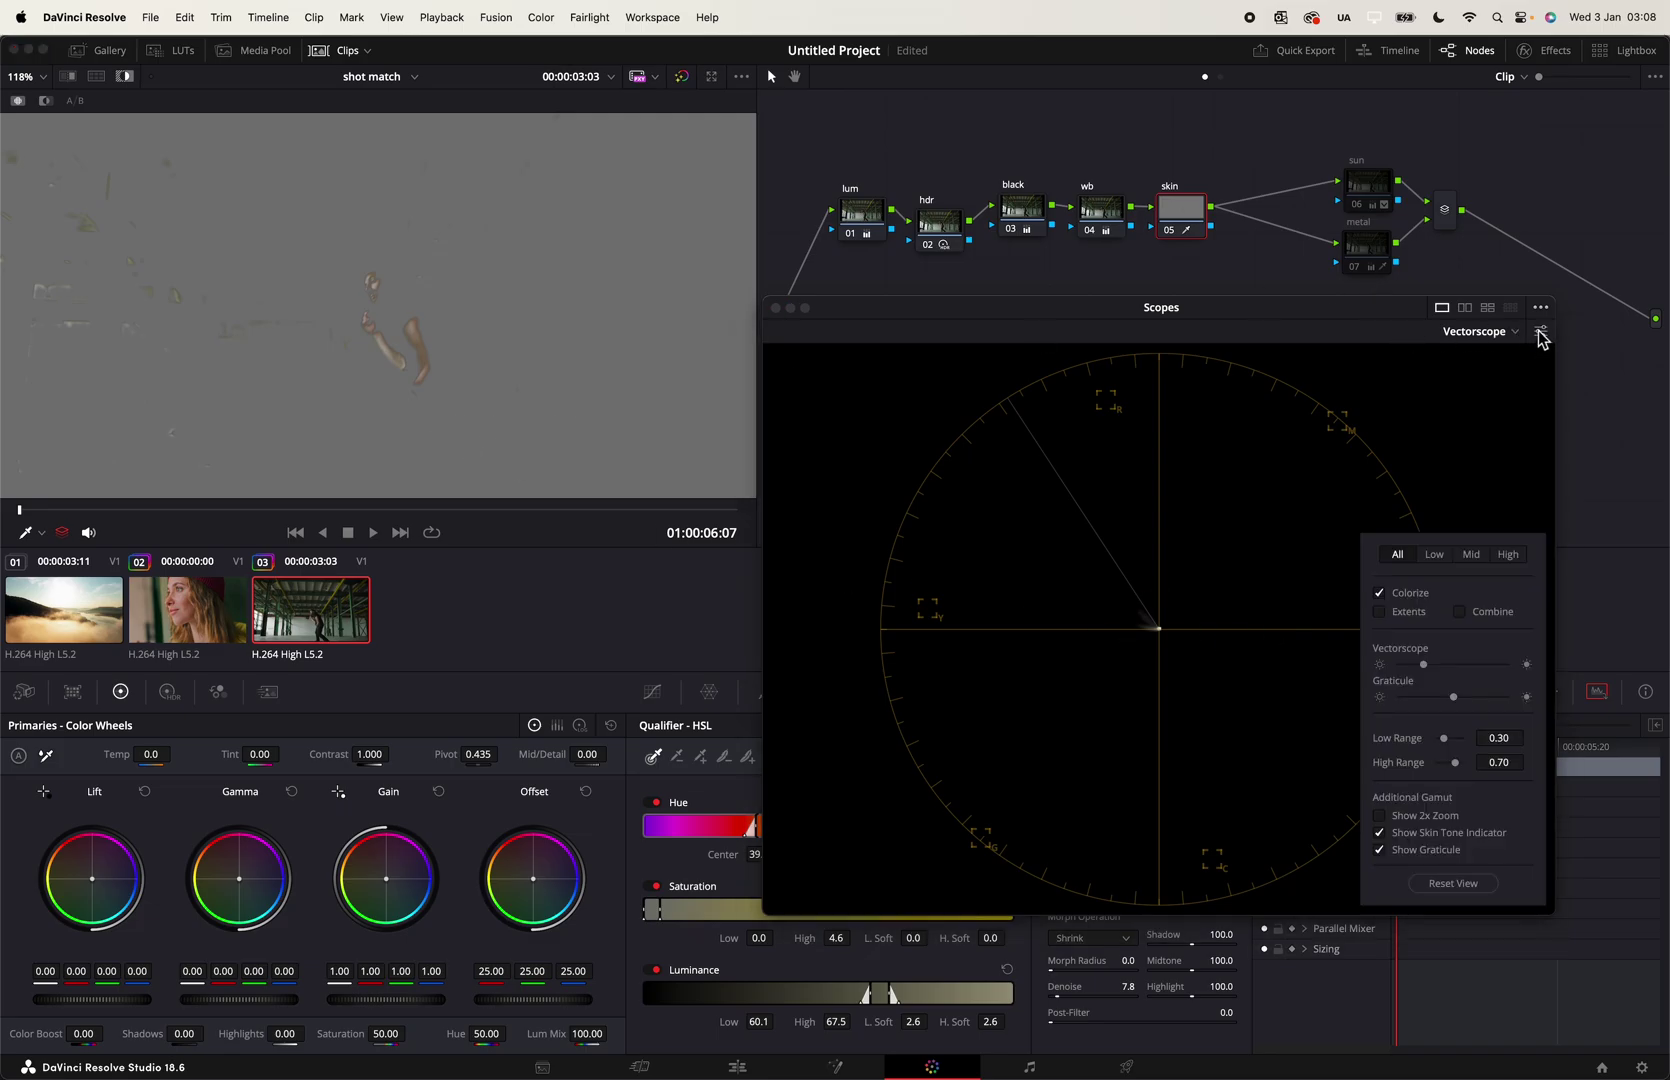
left_click(1423, 817)
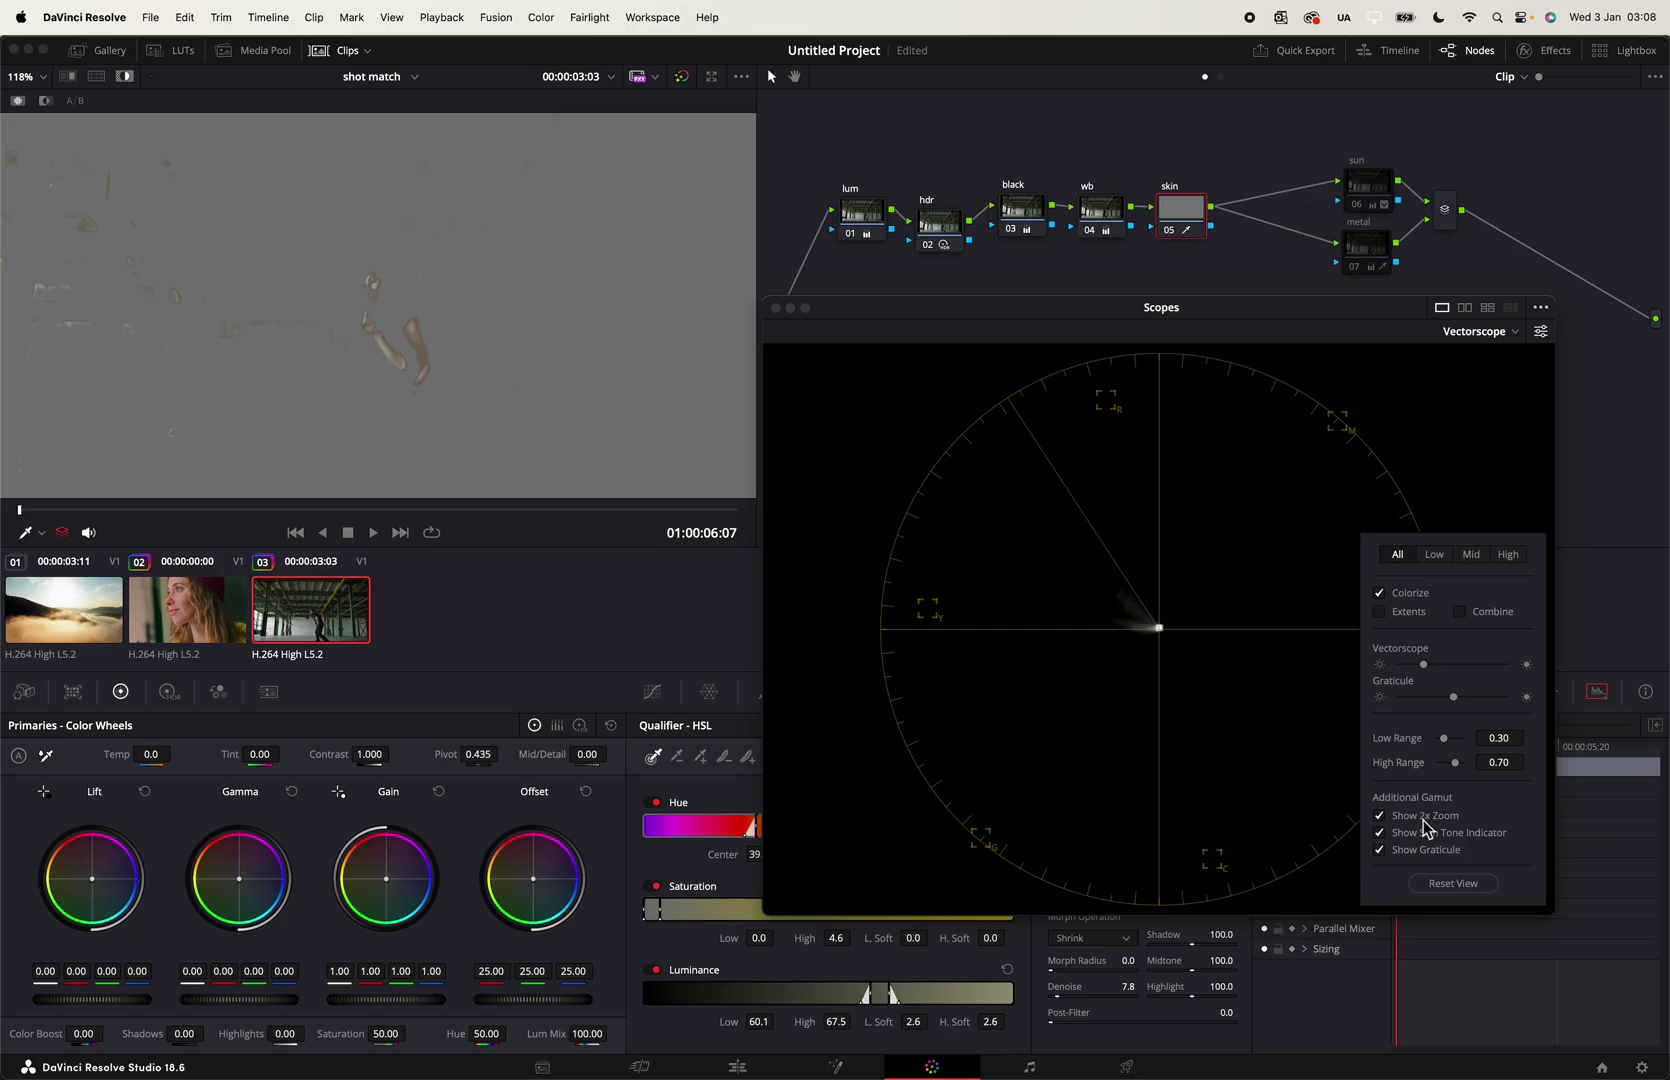
left_click(966, 332)
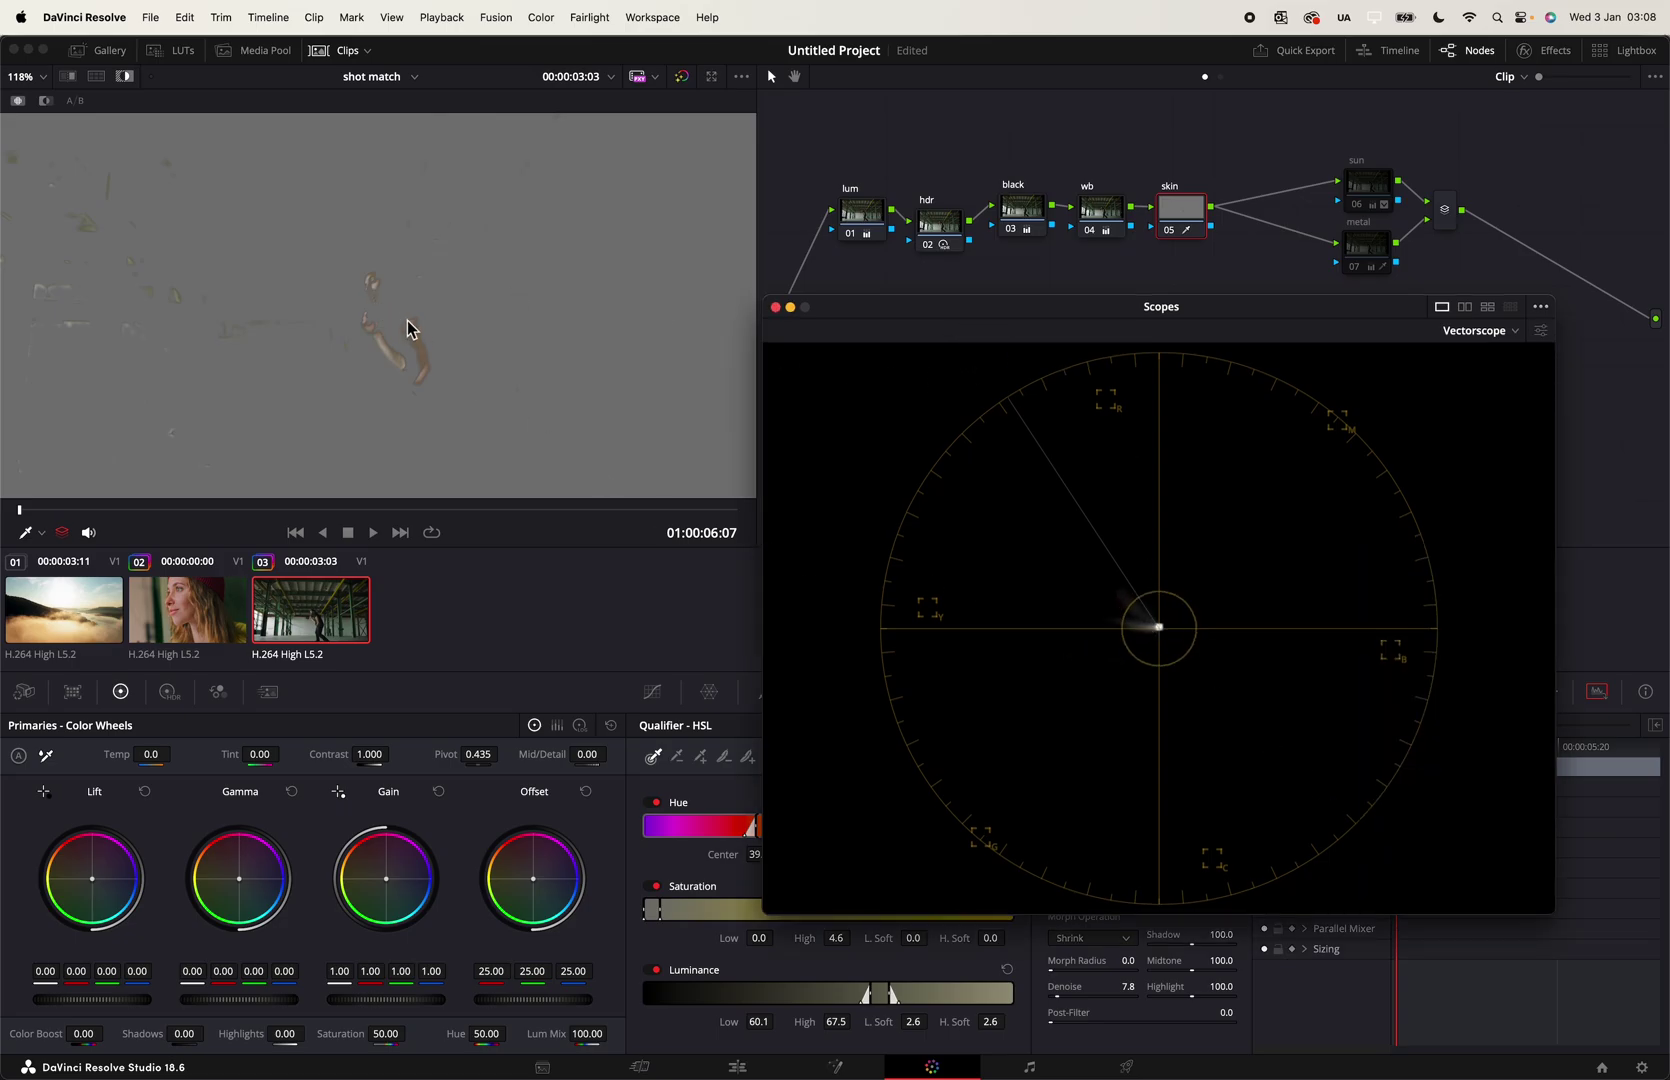
scroll(407, 328, "up", 4)
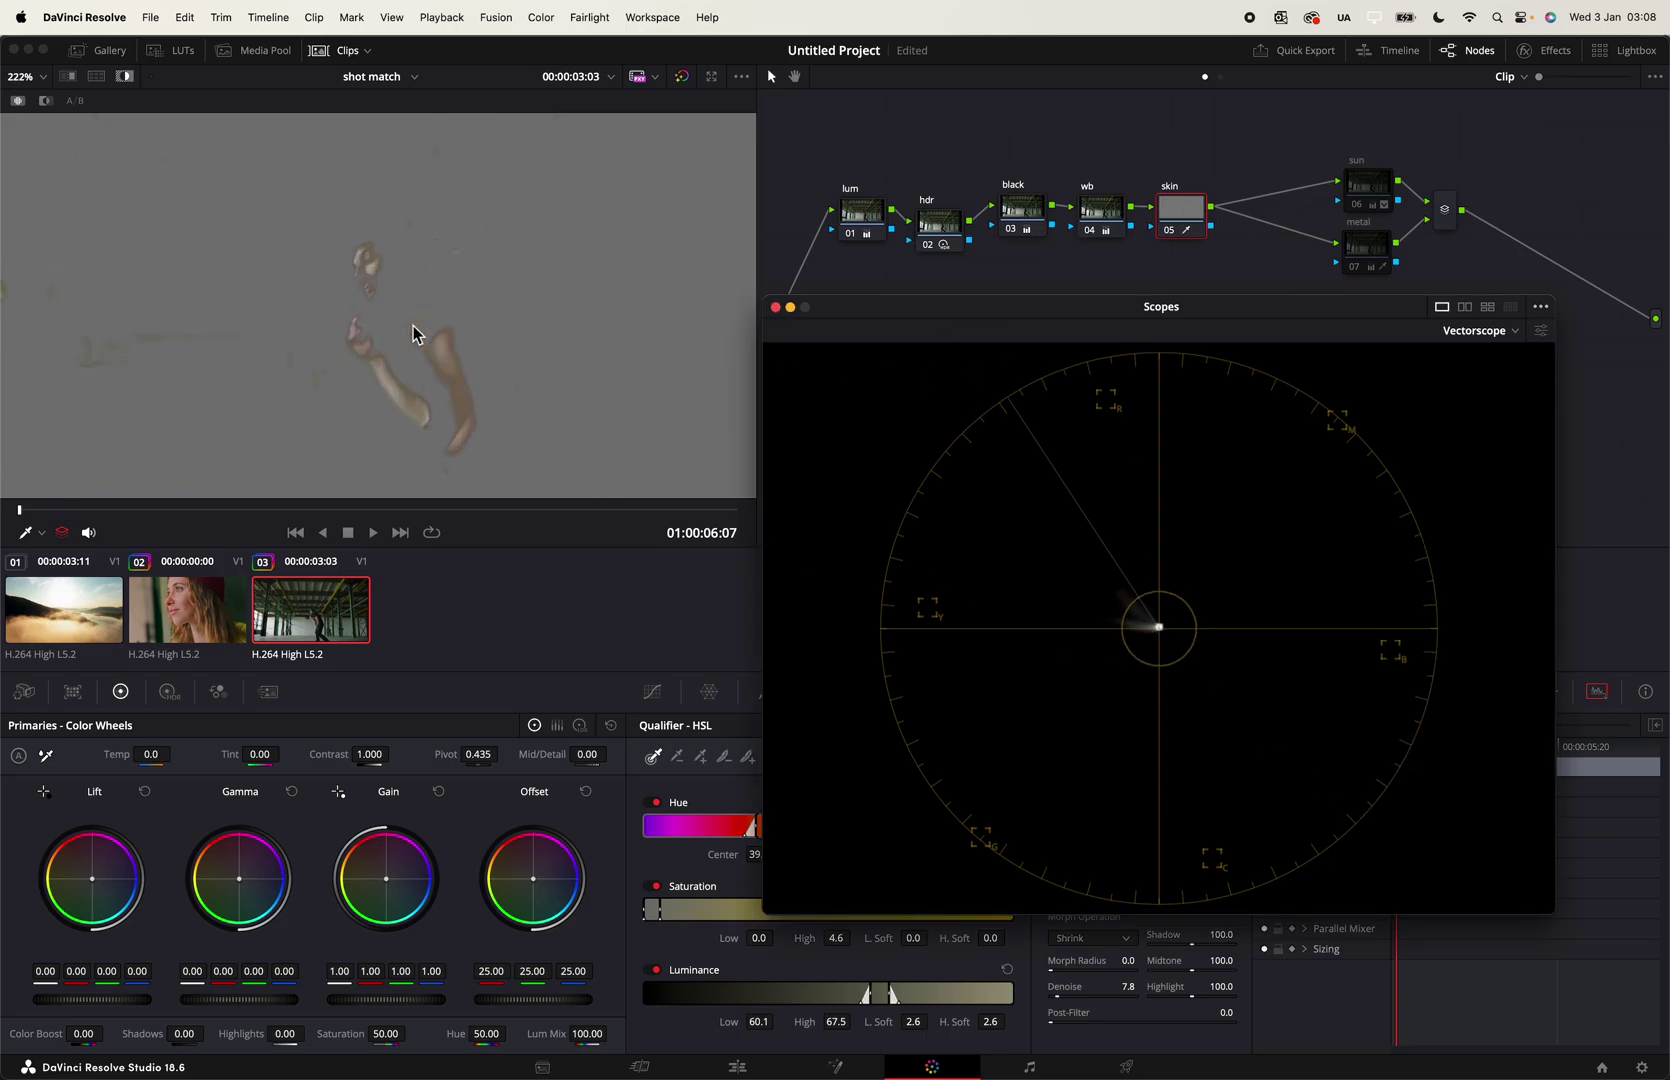
left_click_drag(883, 306, 1038, 268)
Step: Add a circular window to the skin node, fitted around the man's face and arms, with Soft 1 at 0.00
left_click(822, 691)
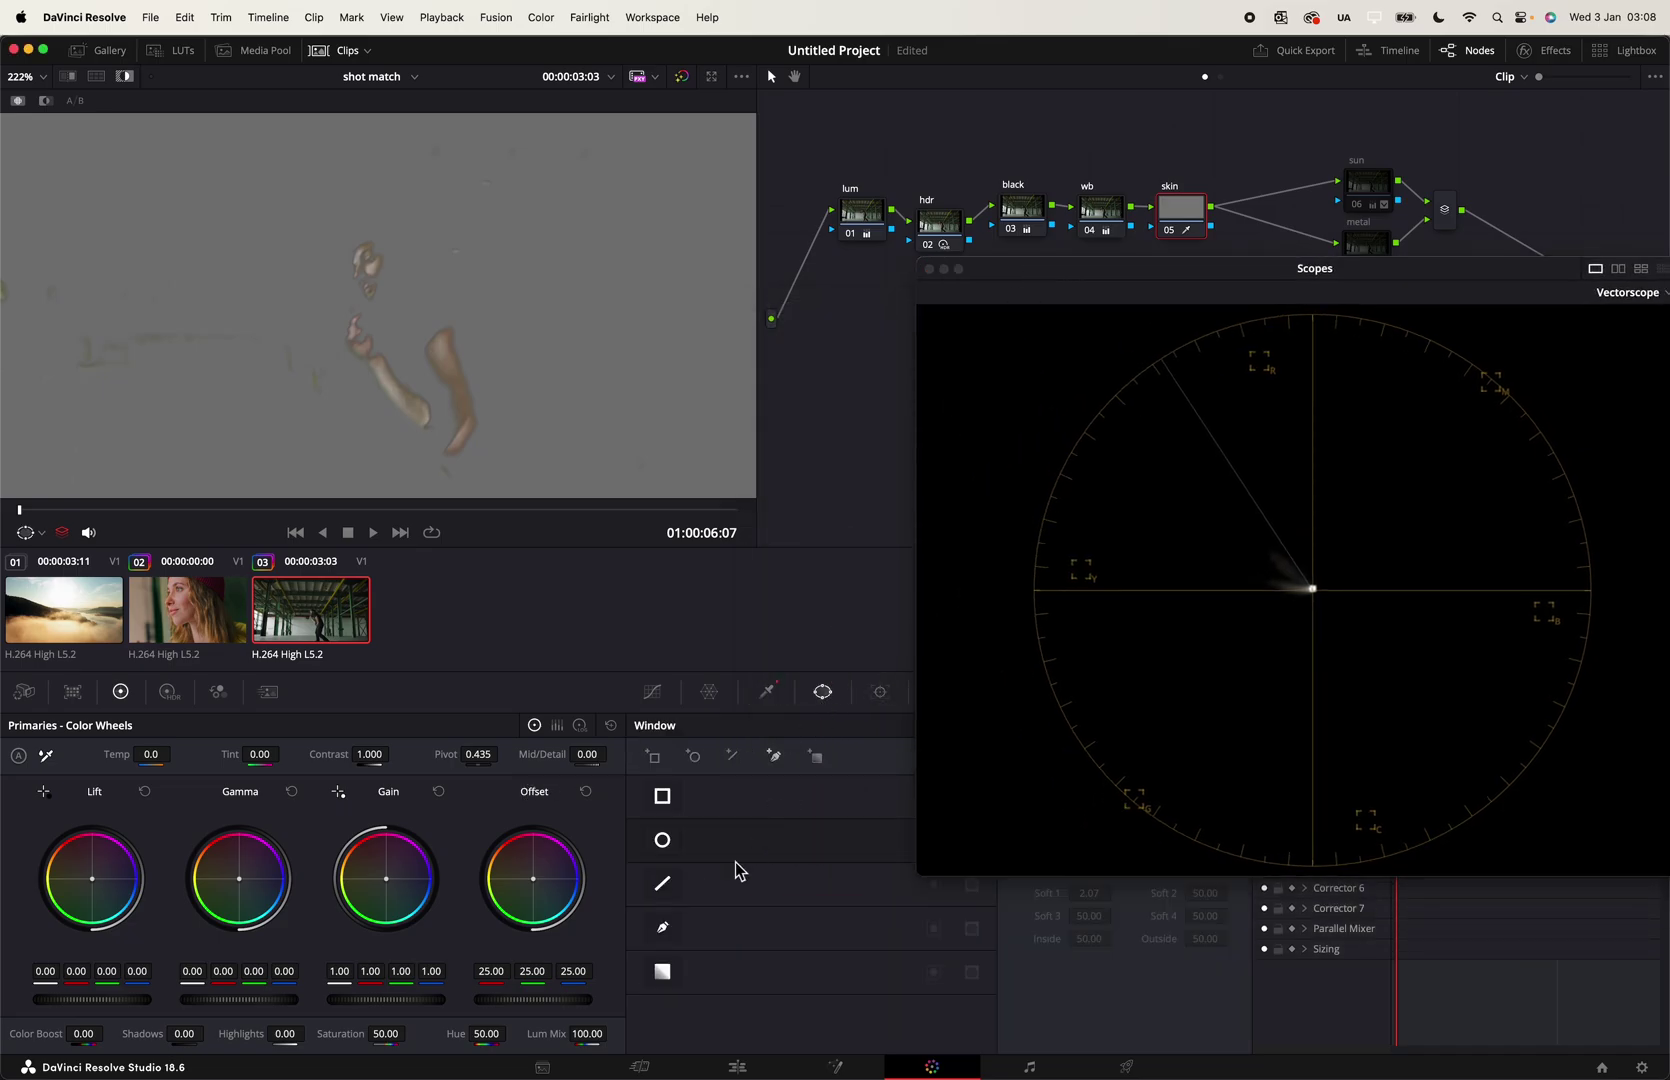
left_click(662, 840)
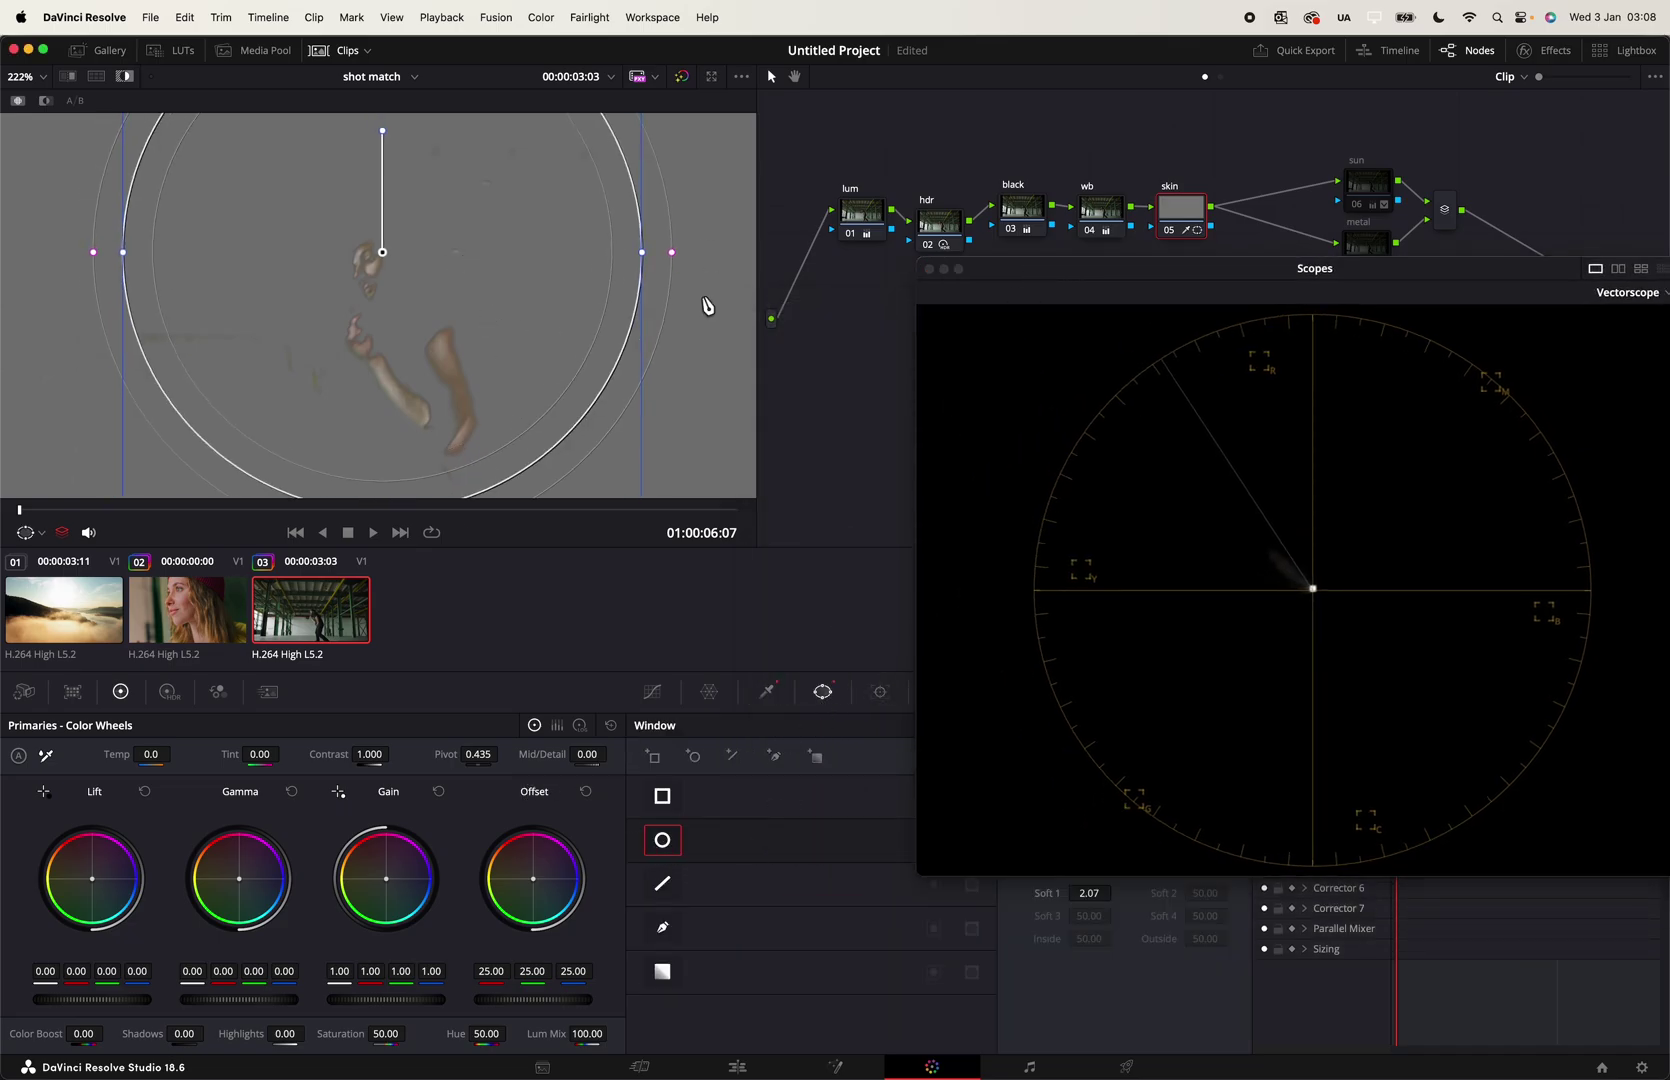
scroll(615, 326, "down", 2)
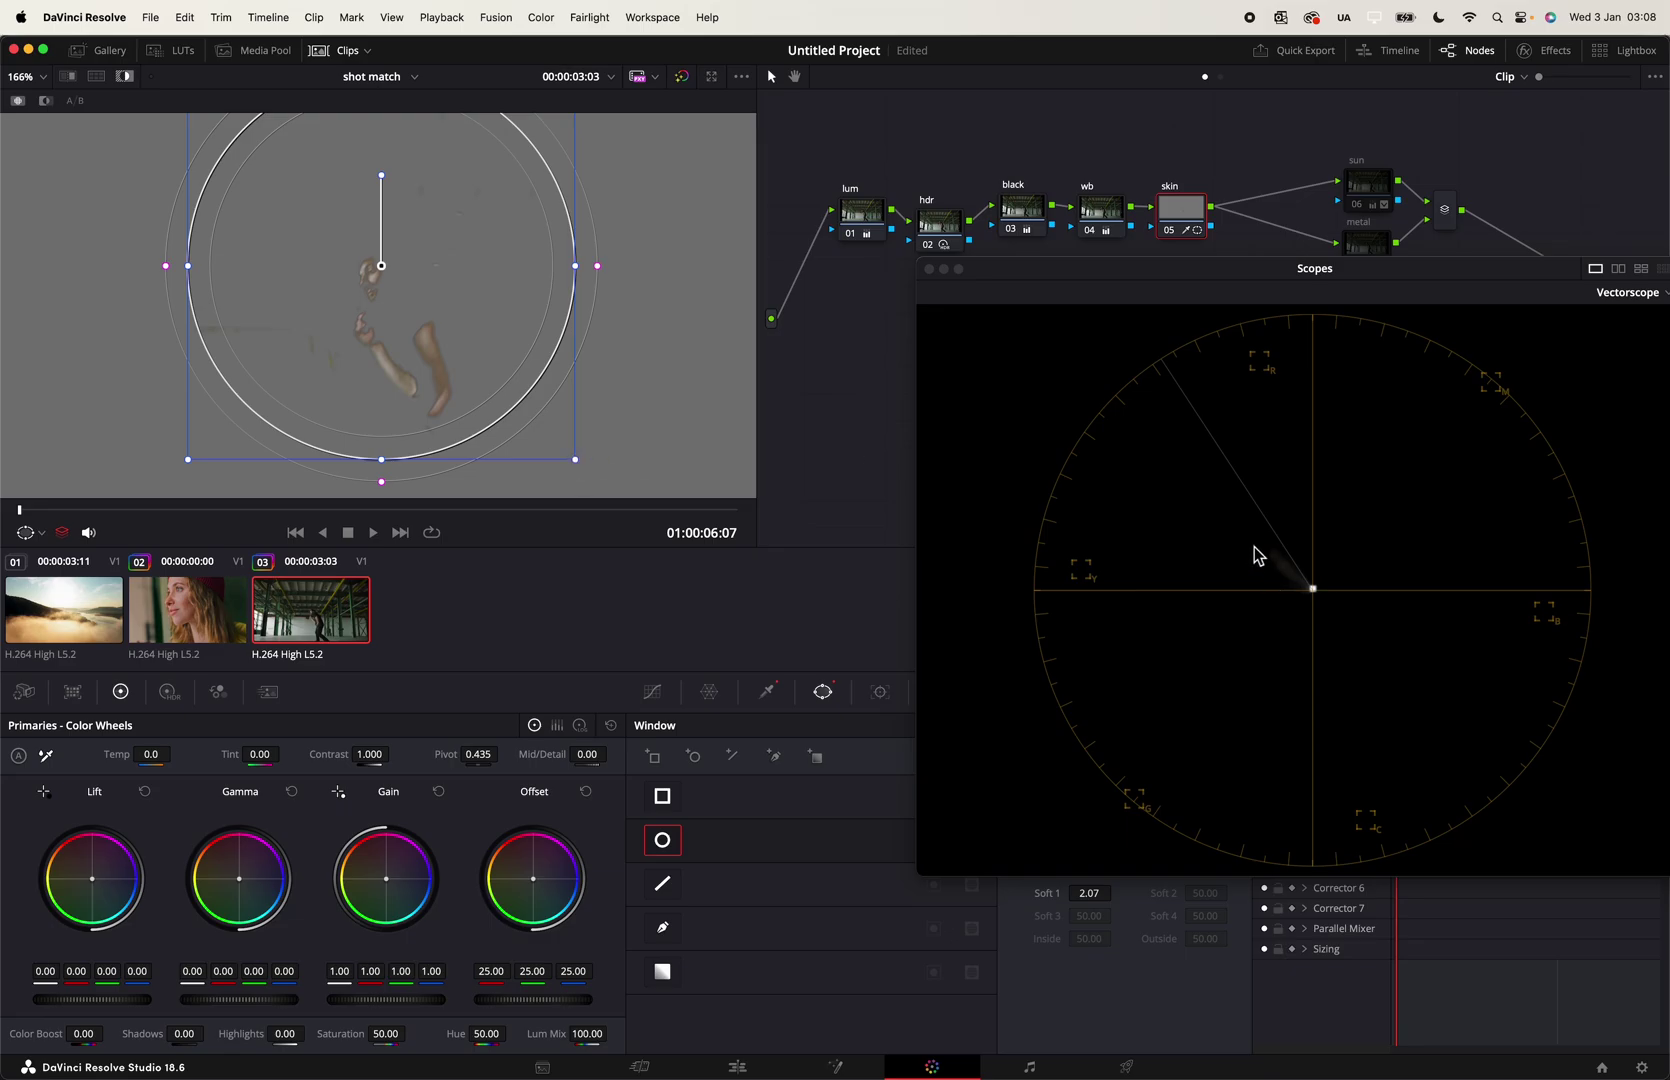
left_click_drag(362, 328, 136, 285)
left_click_drag(317, 358, 655, 272)
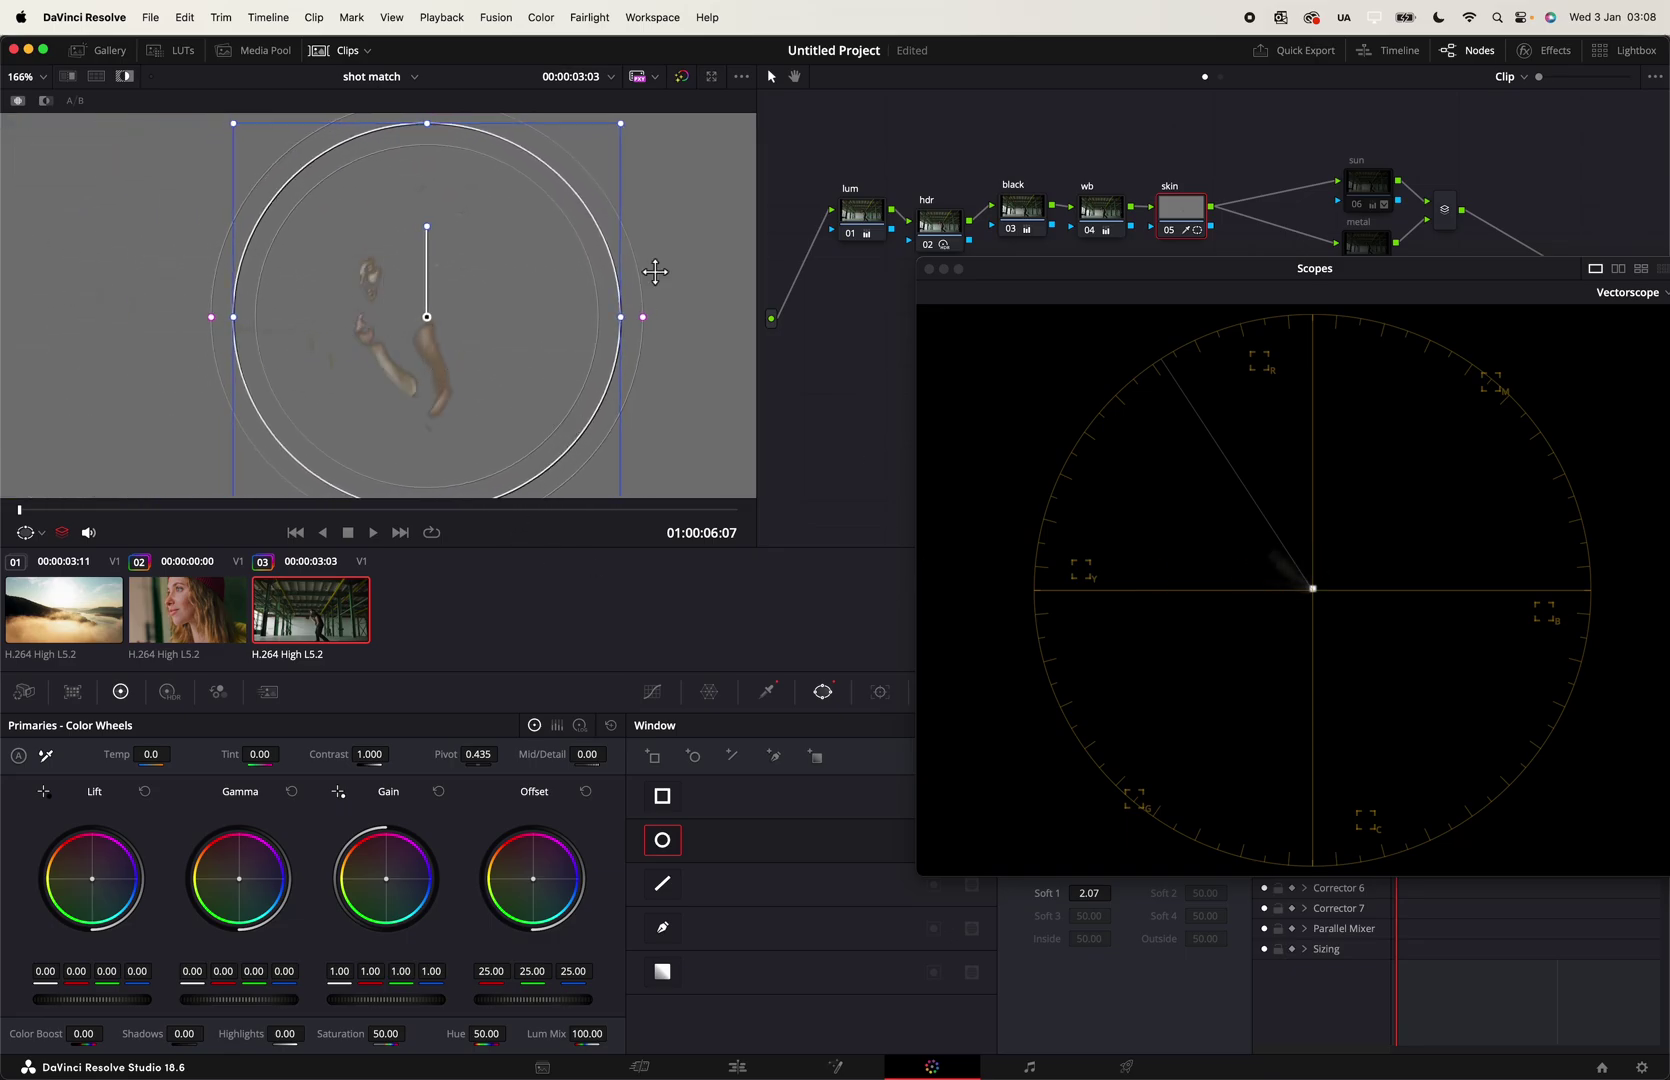
left_click_drag(621, 124, 526, 218)
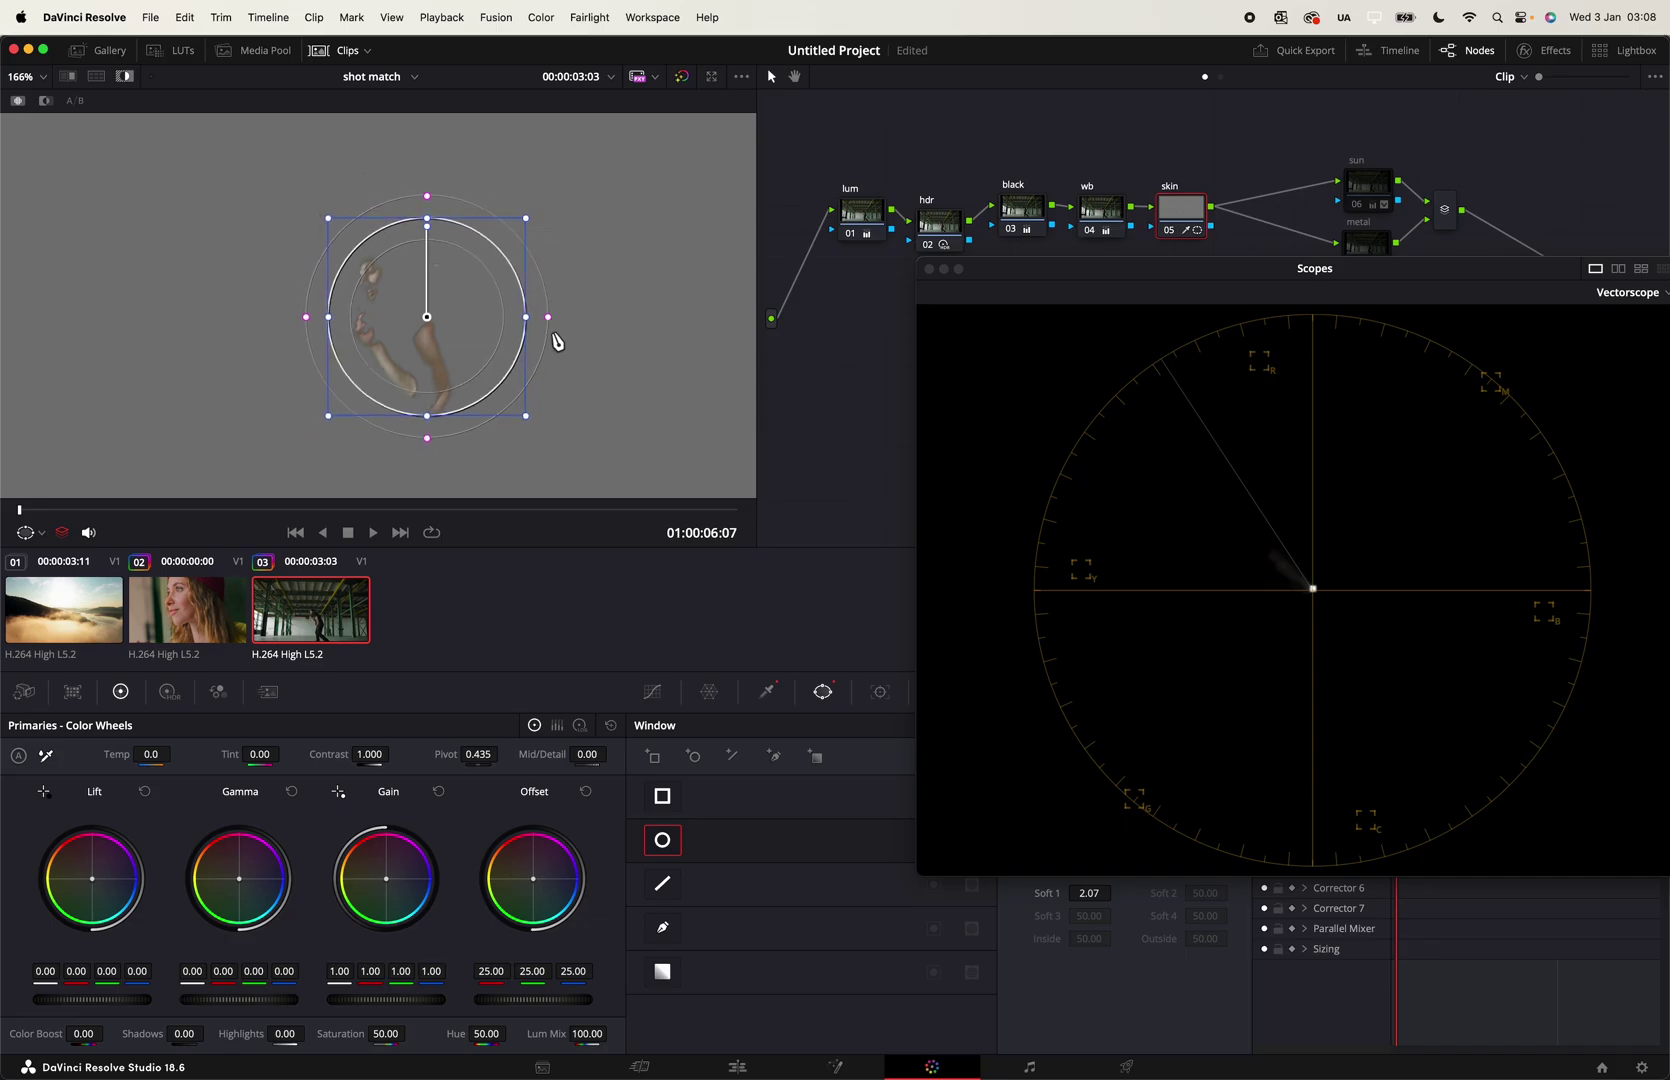
left_click_drag(548, 317, 479, 341)
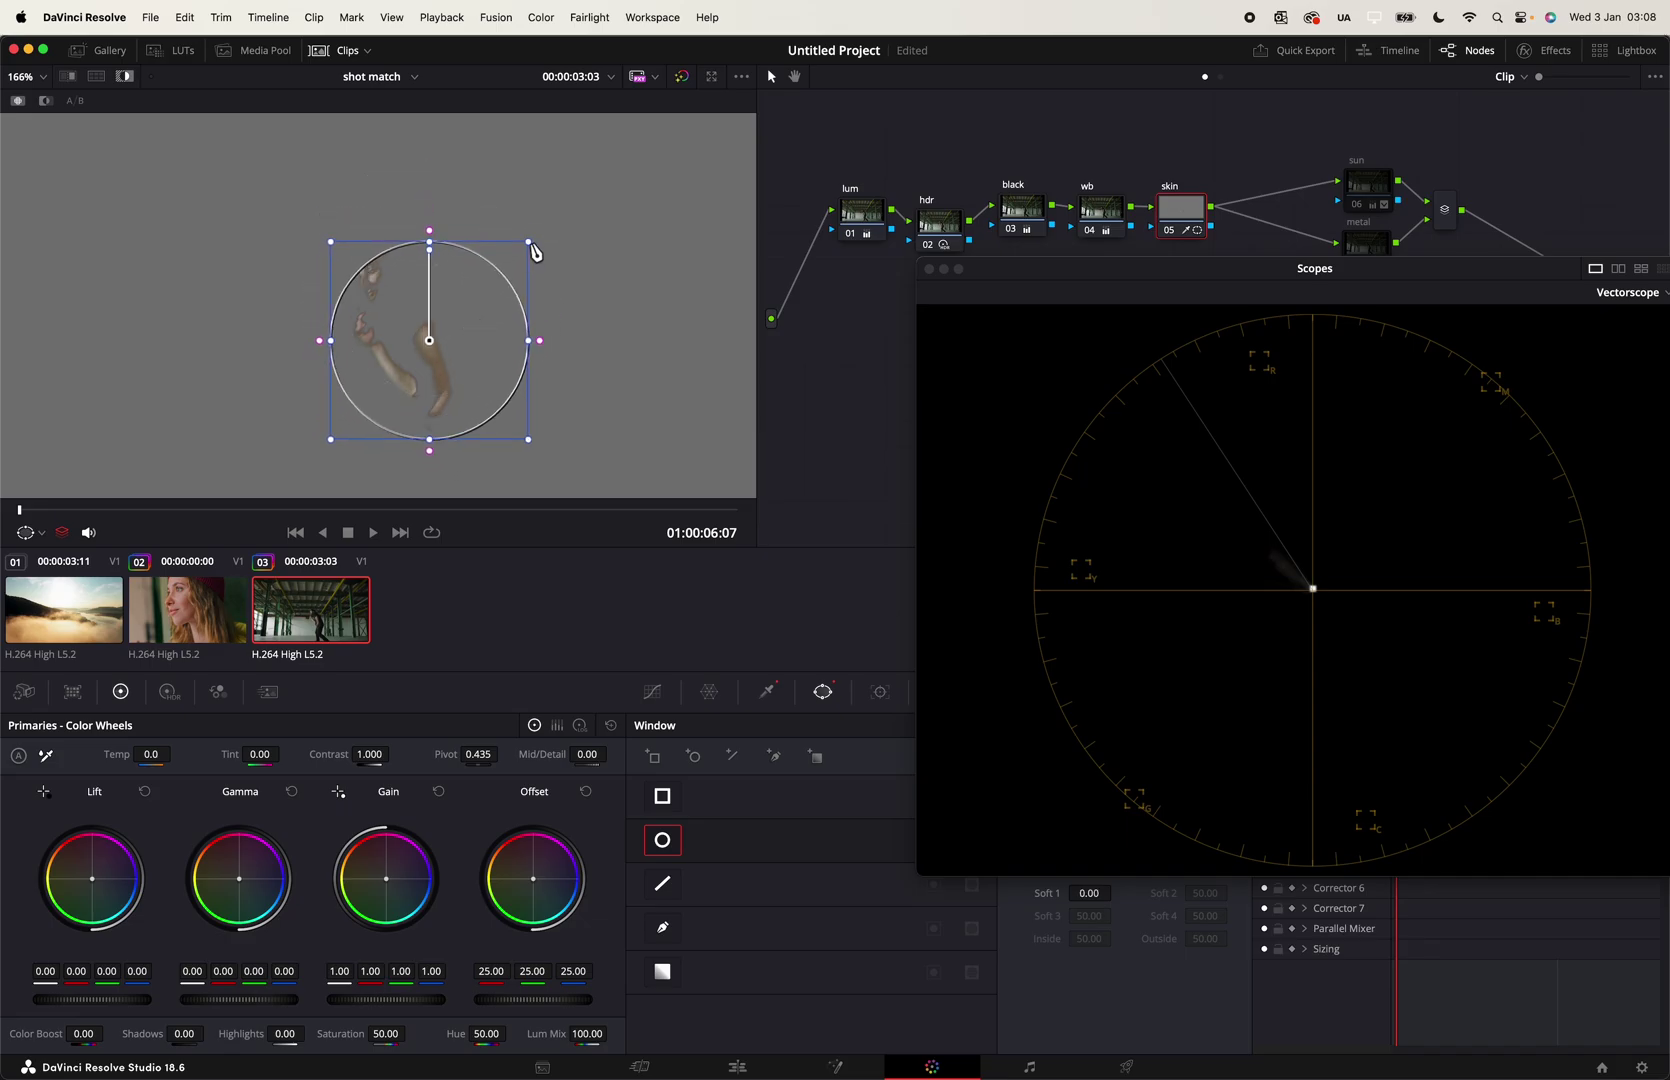
left_click_drag(535, 252, 459, 292)
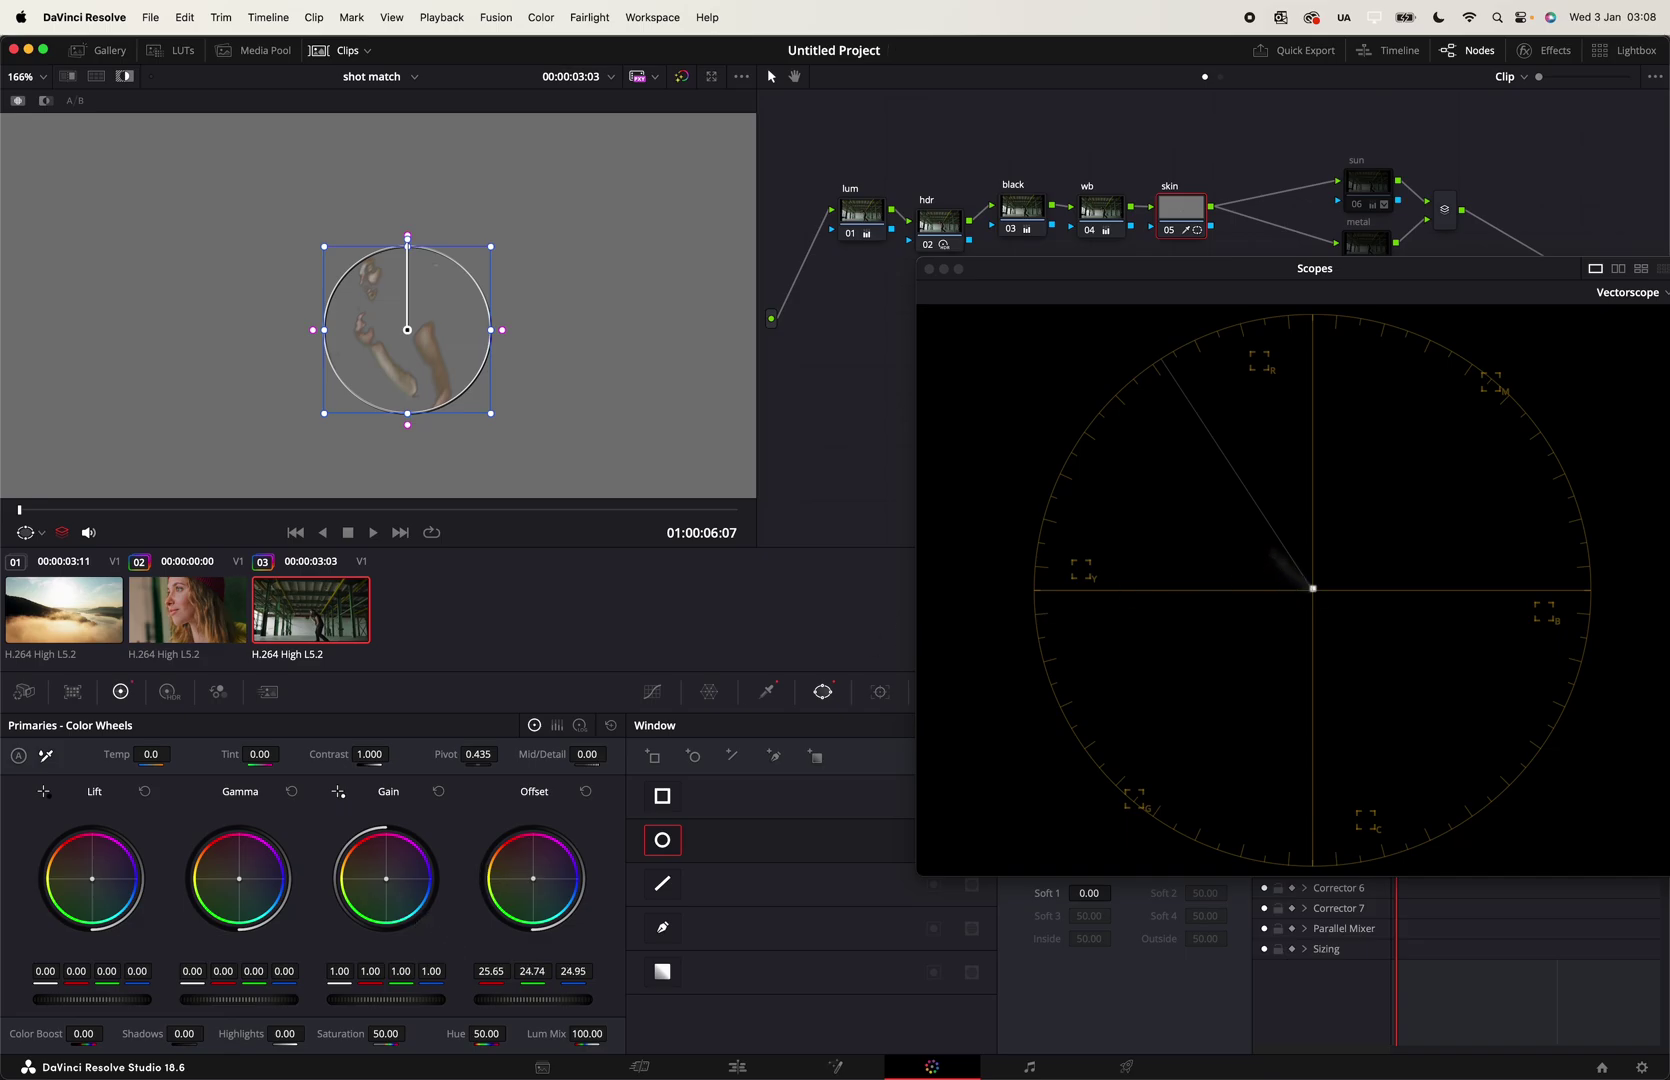
Step: Shift the skin node's Offset to 28.60, 23.36 and 25.13, turn off its circular window and highlight, and close the floating scopes
left_click_drag(533, 877, 531, 874)
left_click(663, 841)
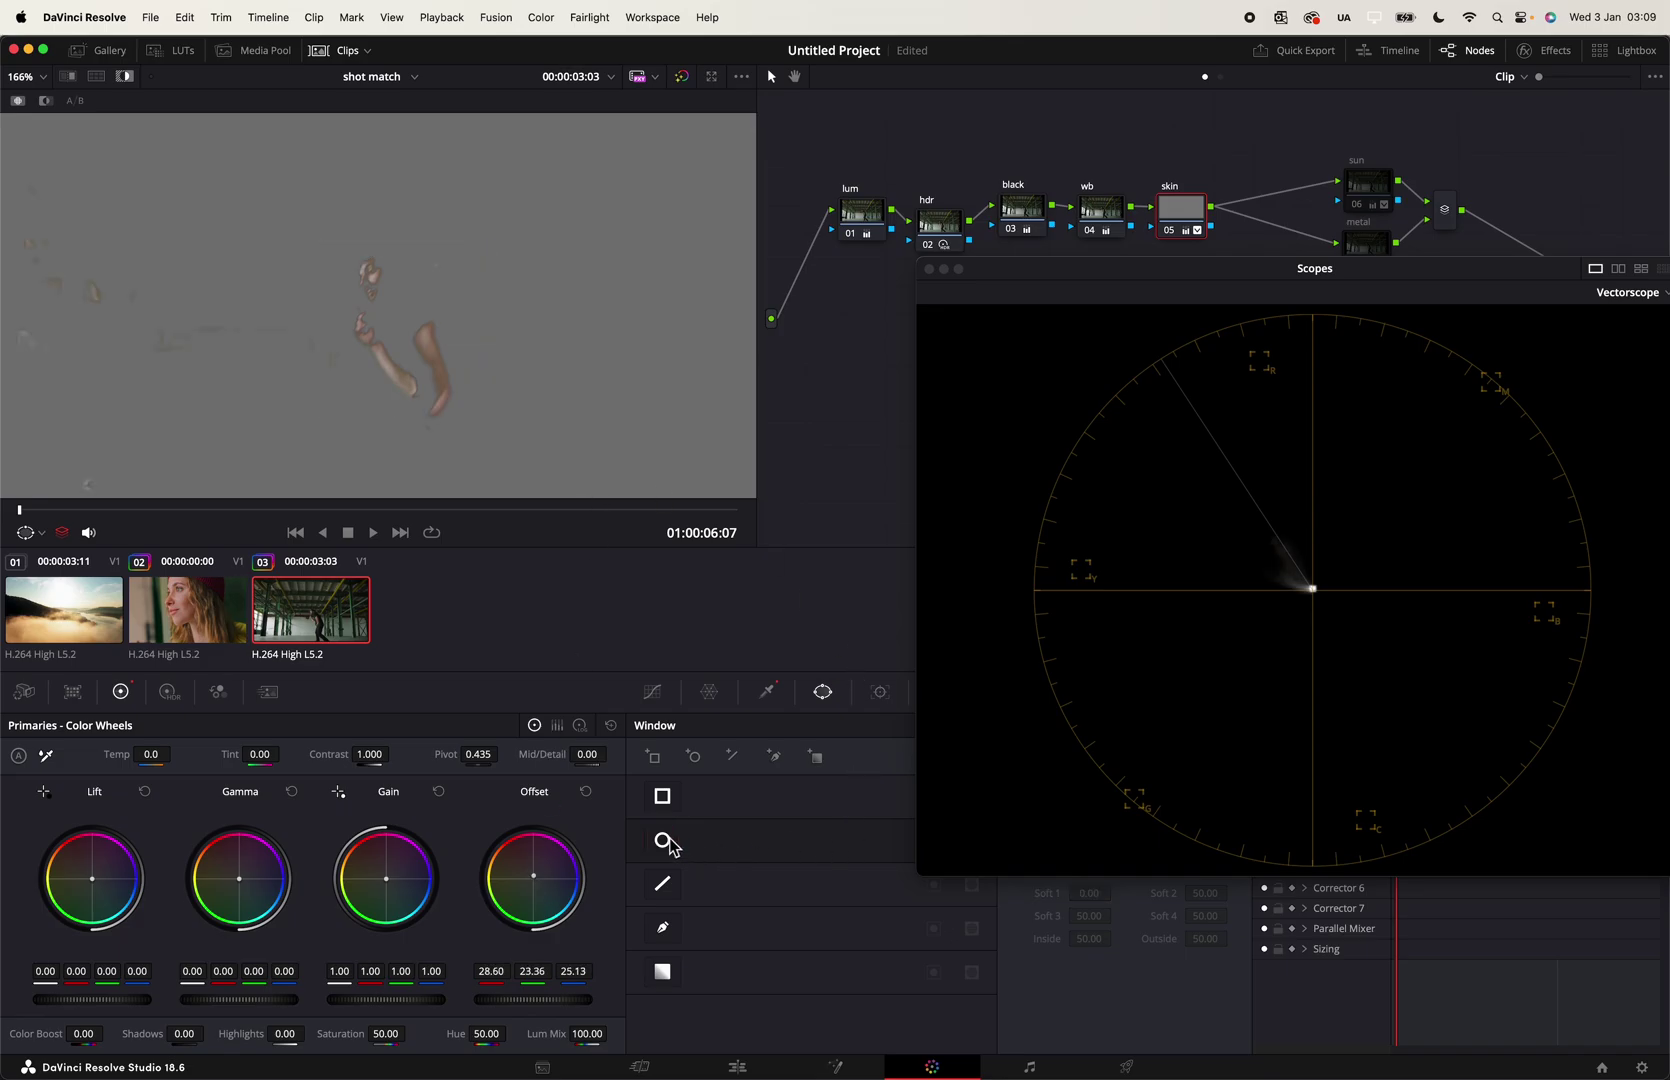
key("shift+h")
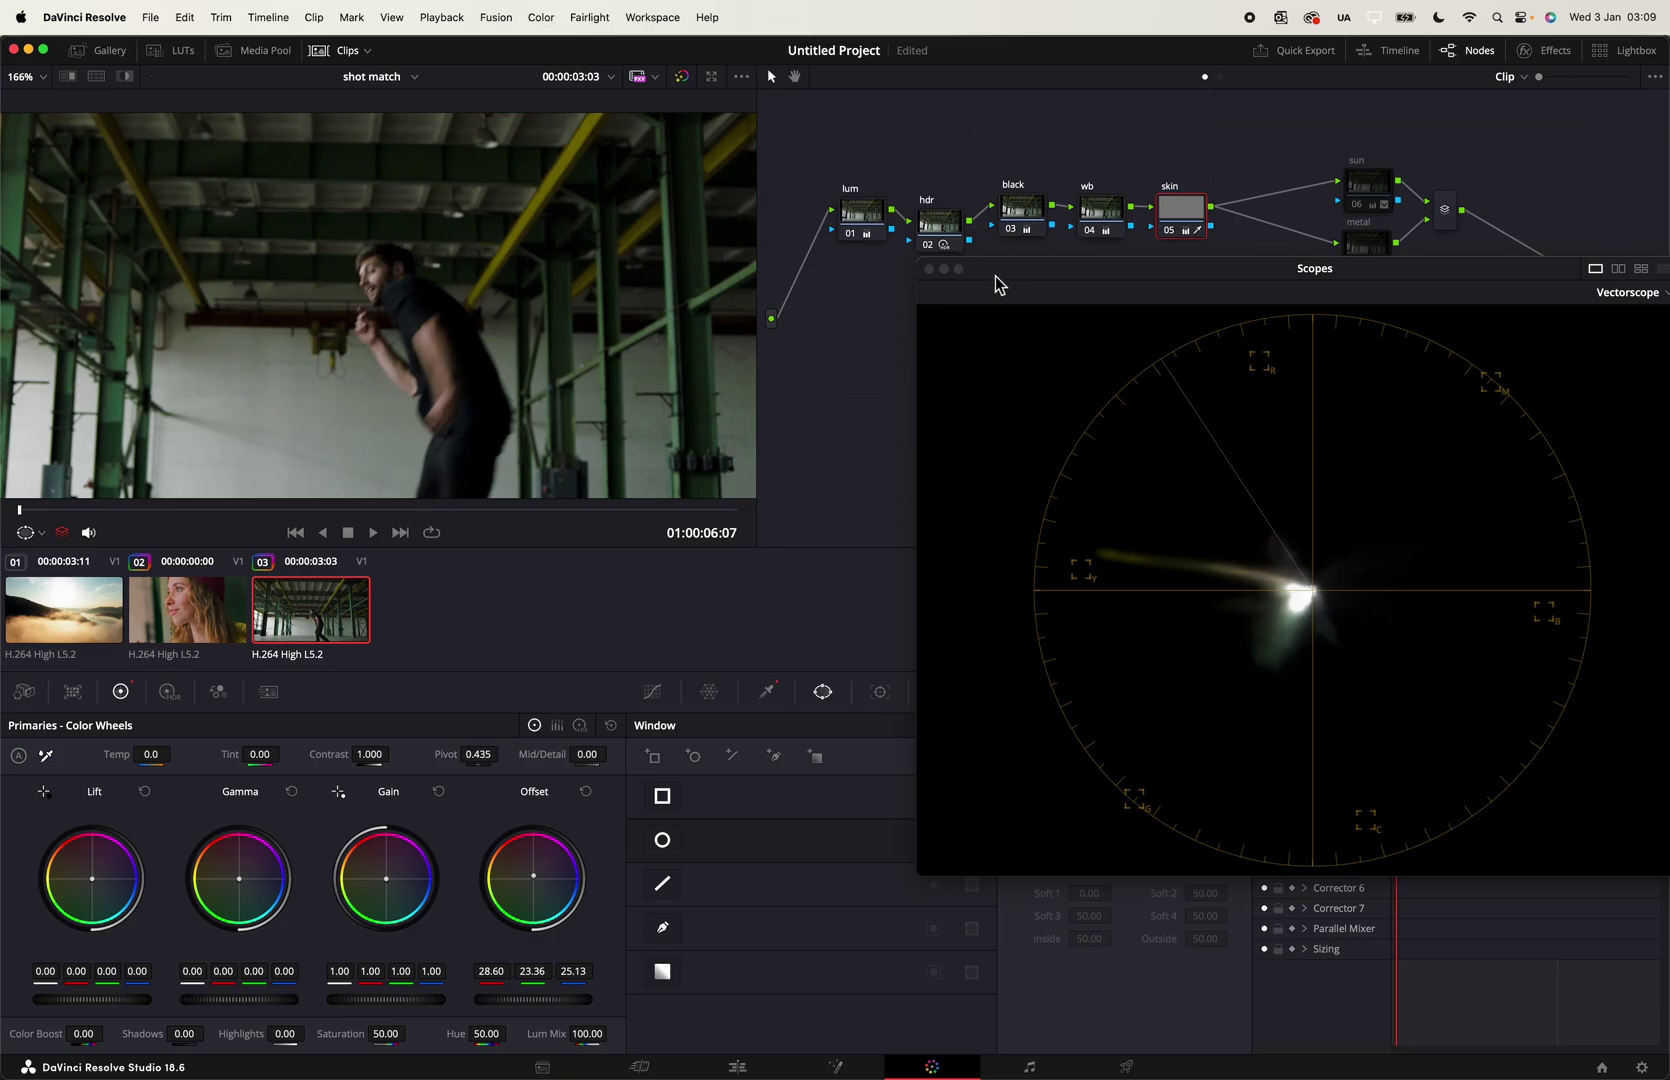
left_click(929, 269)
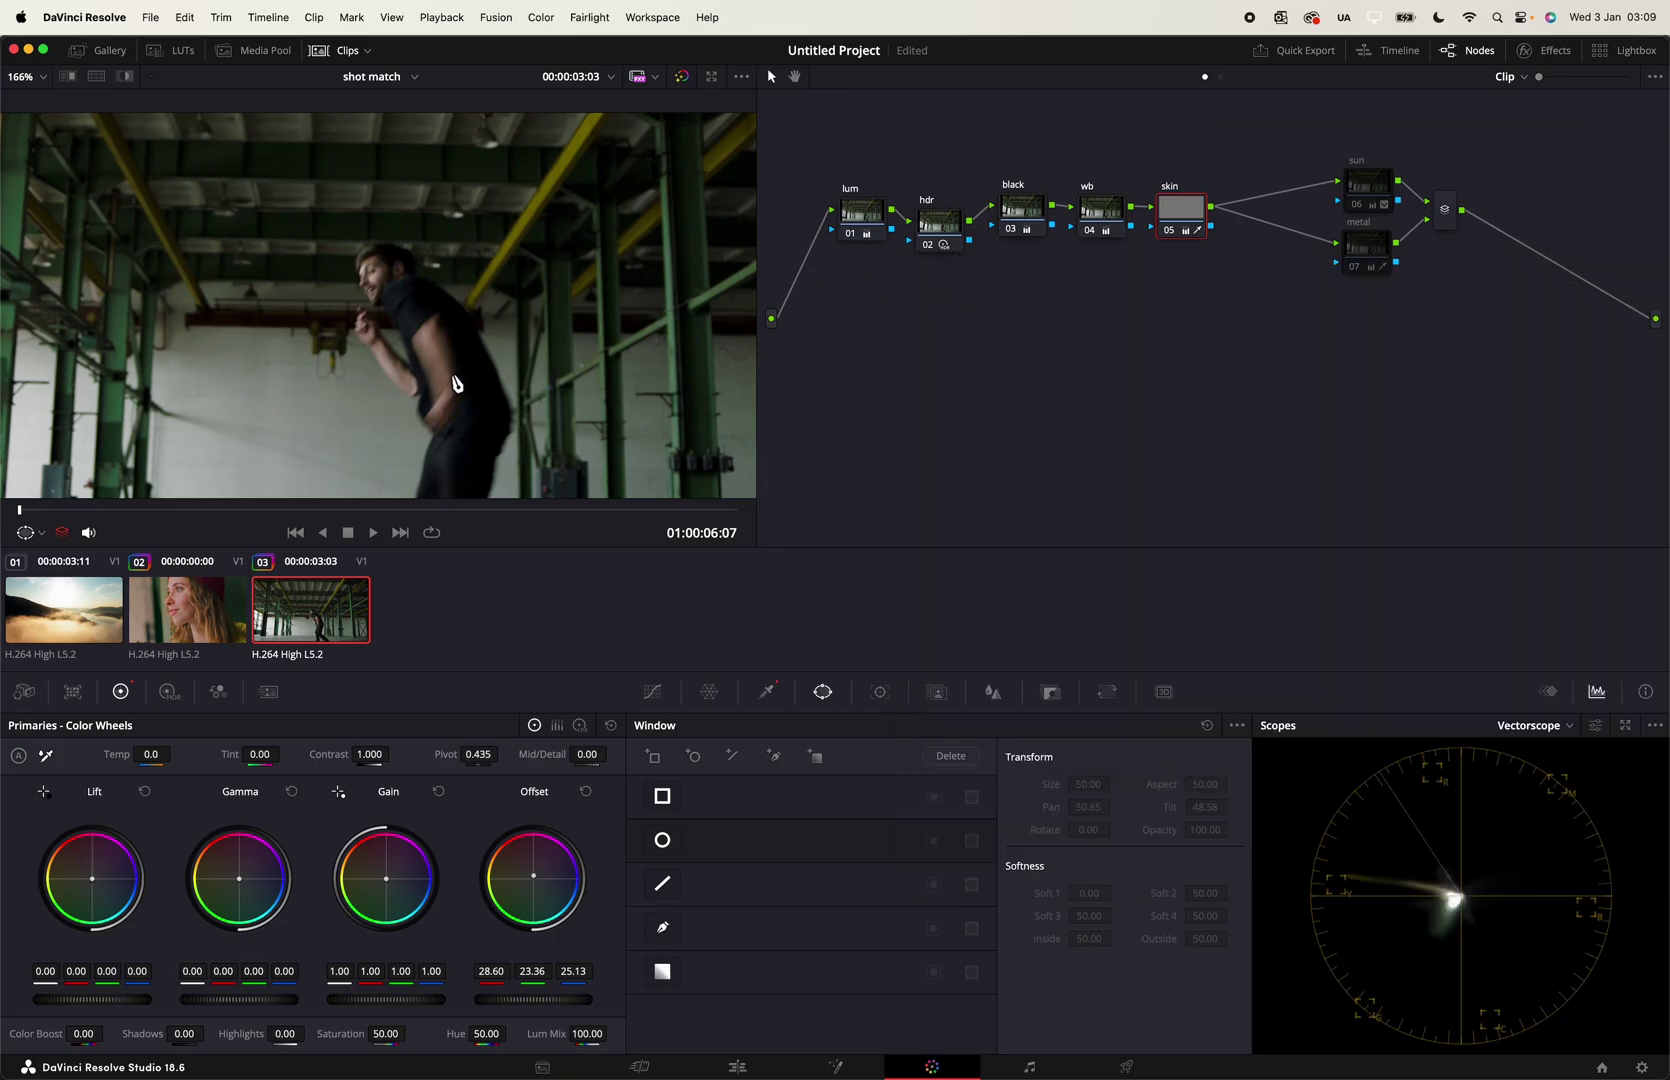
key("shift+z")
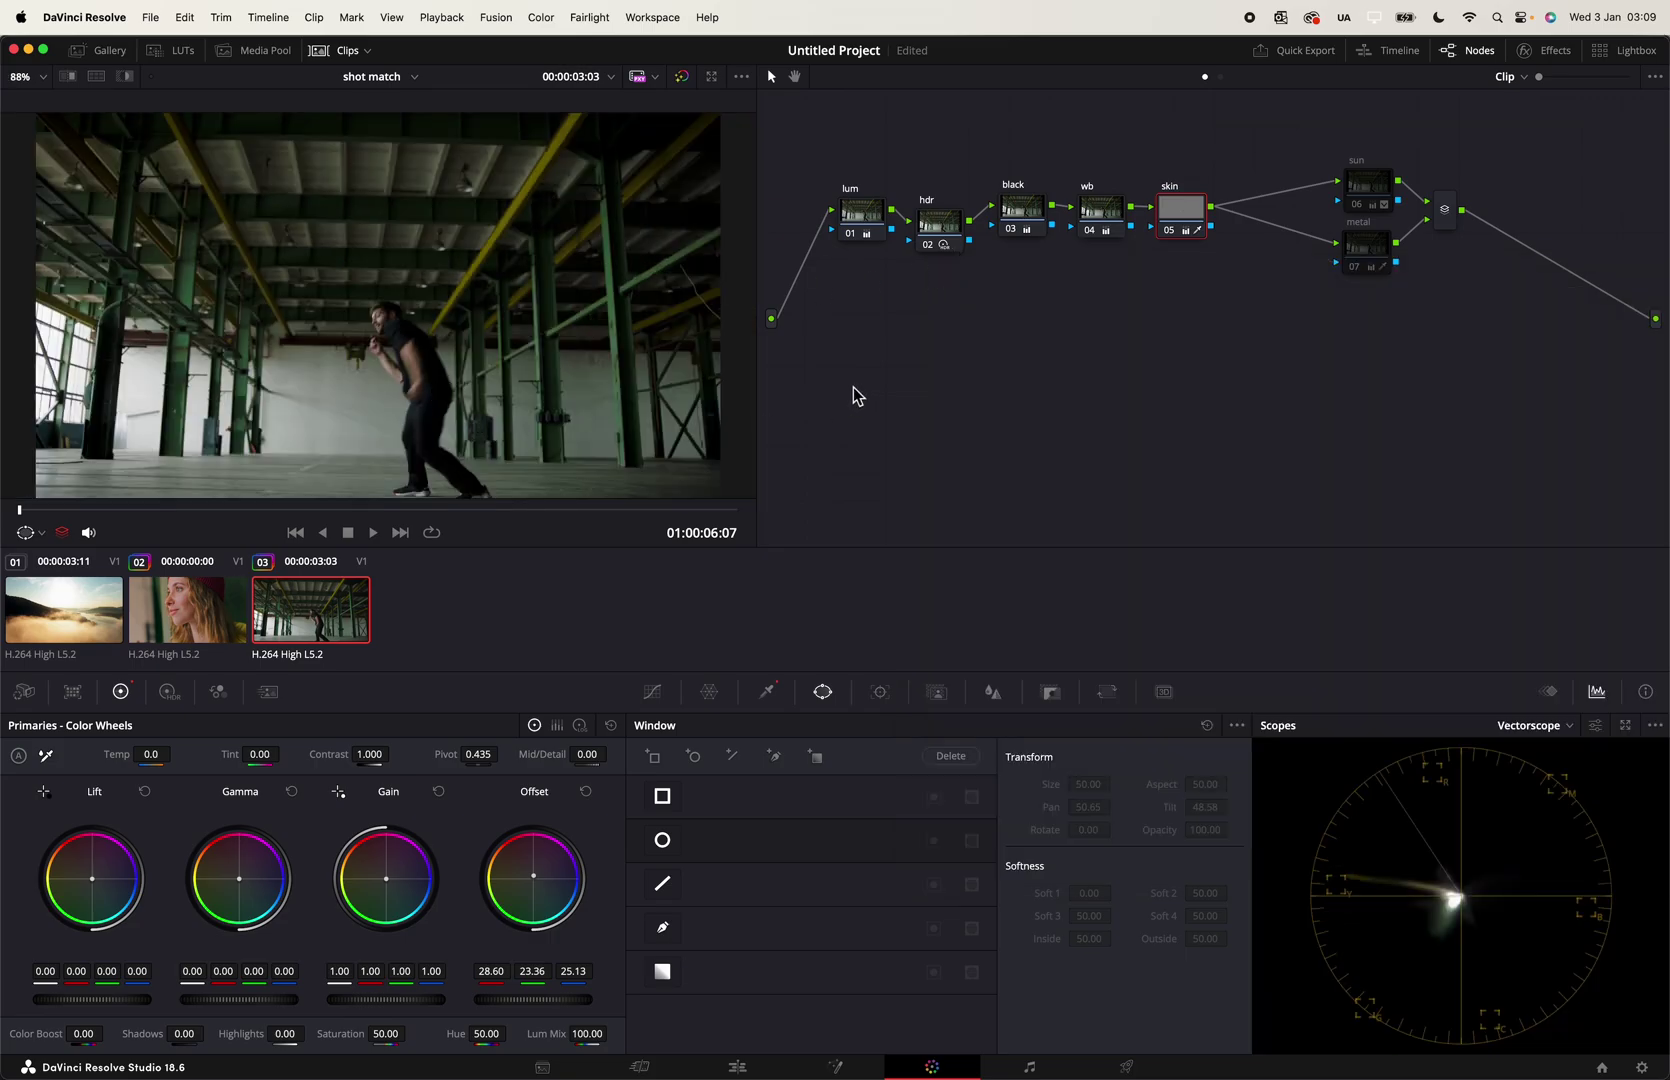
Step: Toggle the skin node off and on to compare the man's skin with and without the correction
key("super+d")
key("super+d")
key("super+d")
key("super+d")
key("super+d")
key("super+d")
Step: Re-enable the sun and metal nodes
left_click(1372, 190)
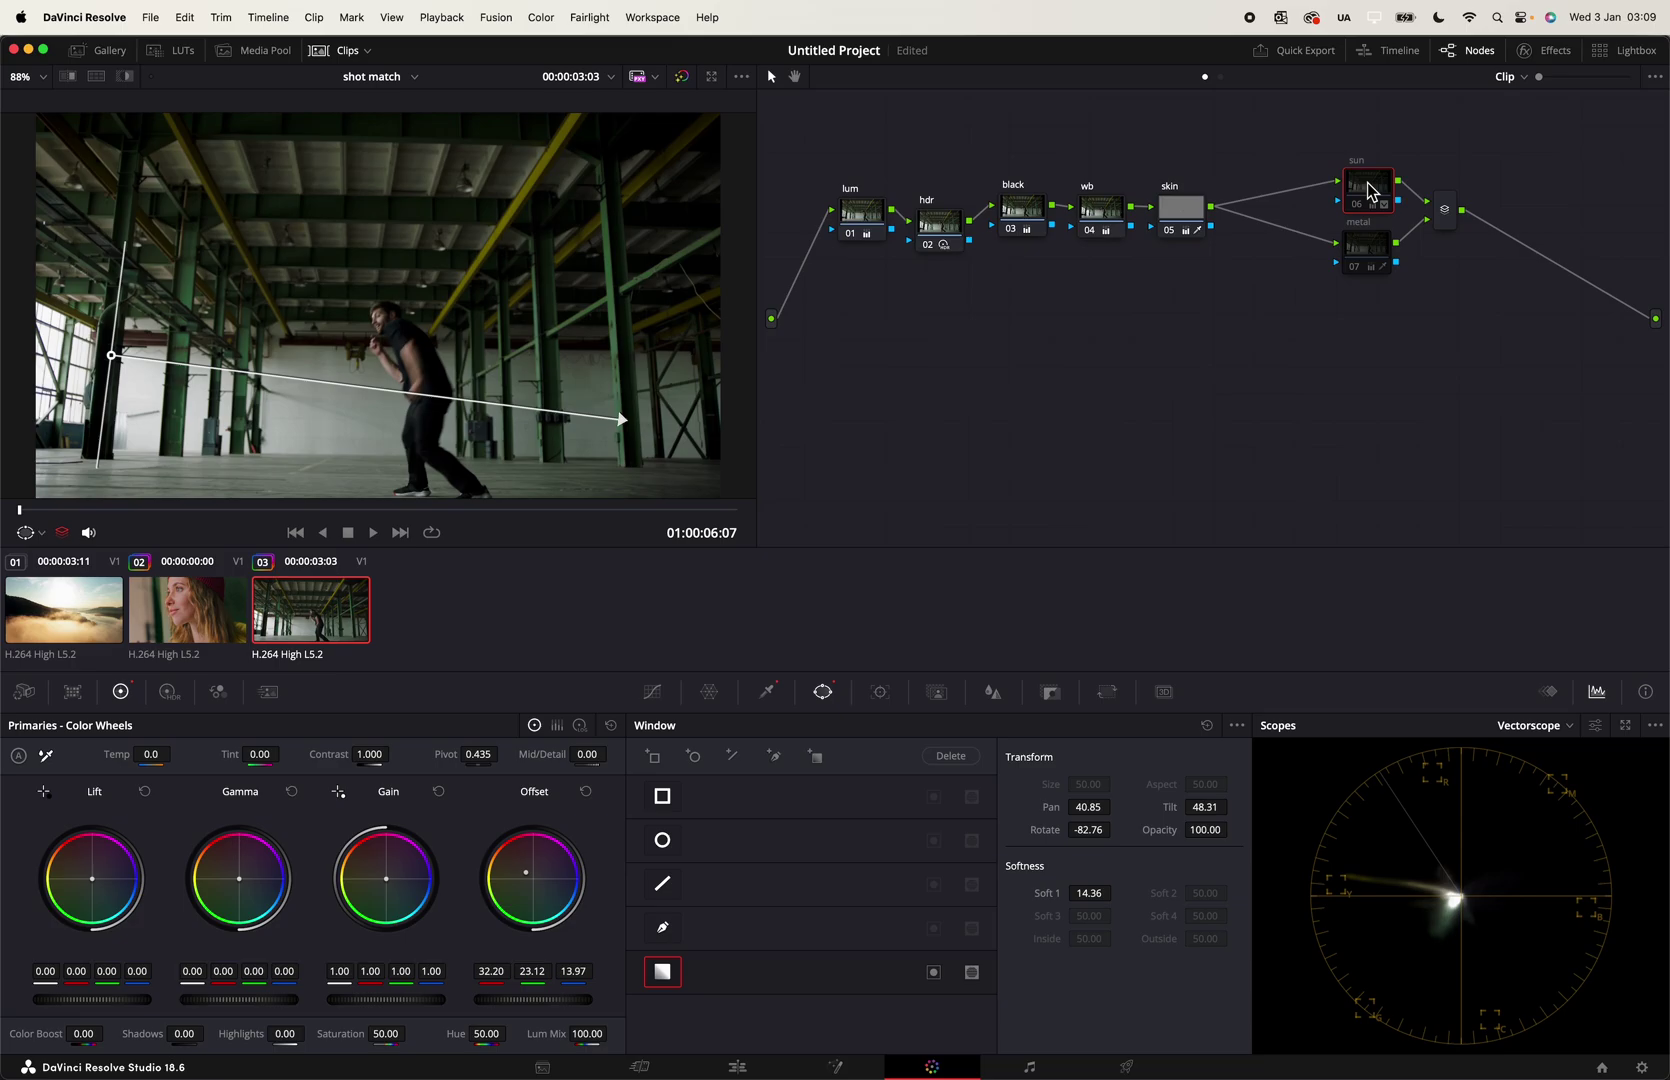
left_click(1367, 254)
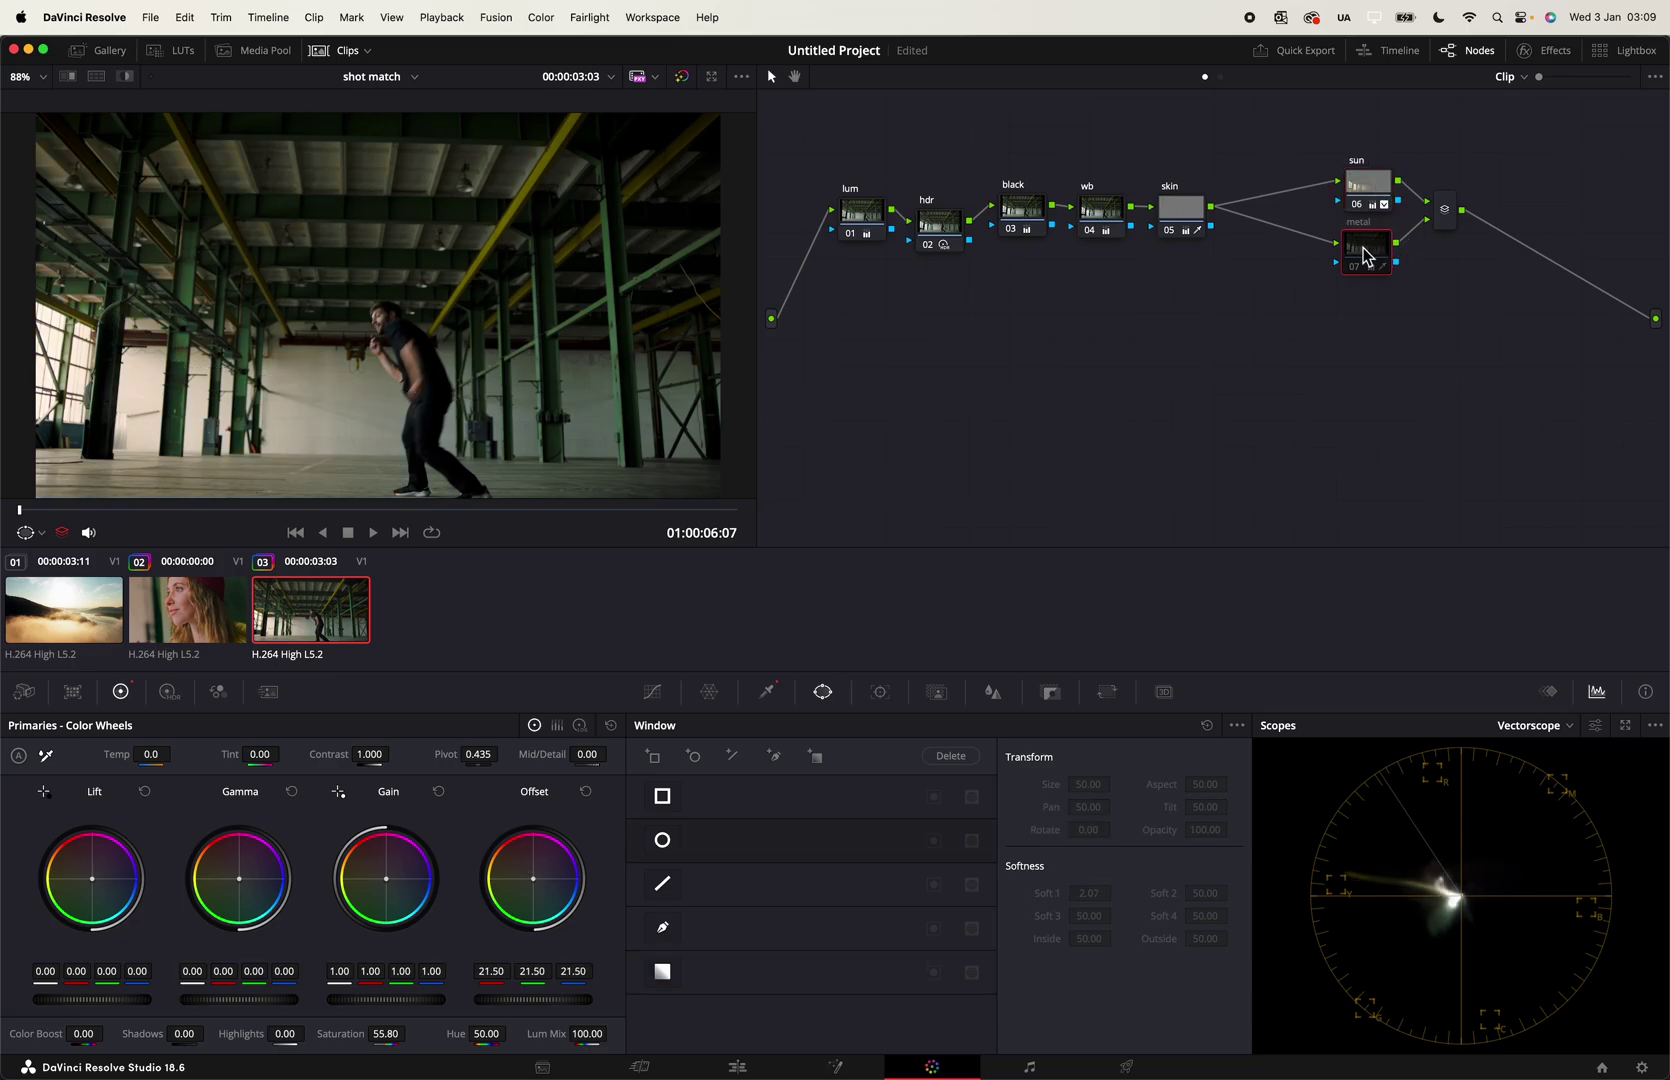
key("super+d")
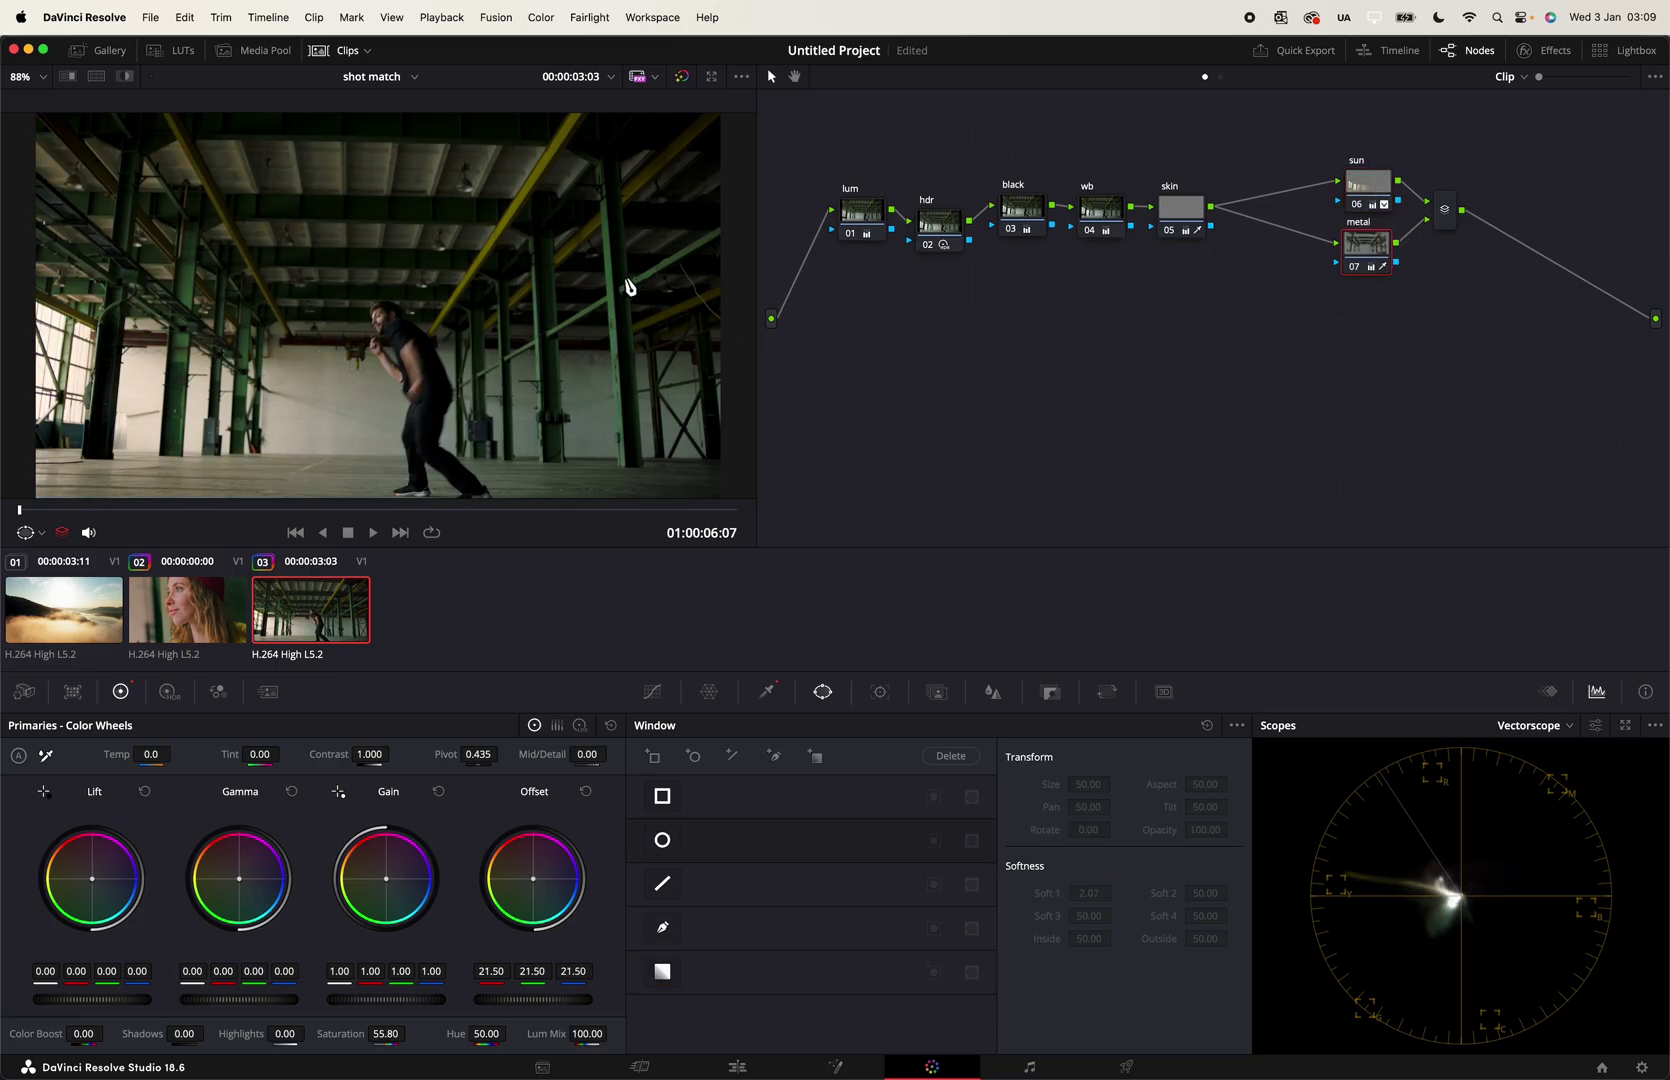
Step: Check the warehouse clip against the portrait clip and add a serial node labelled "global adj" after the warehouse clip's layer mixer
left_click(200, 625)
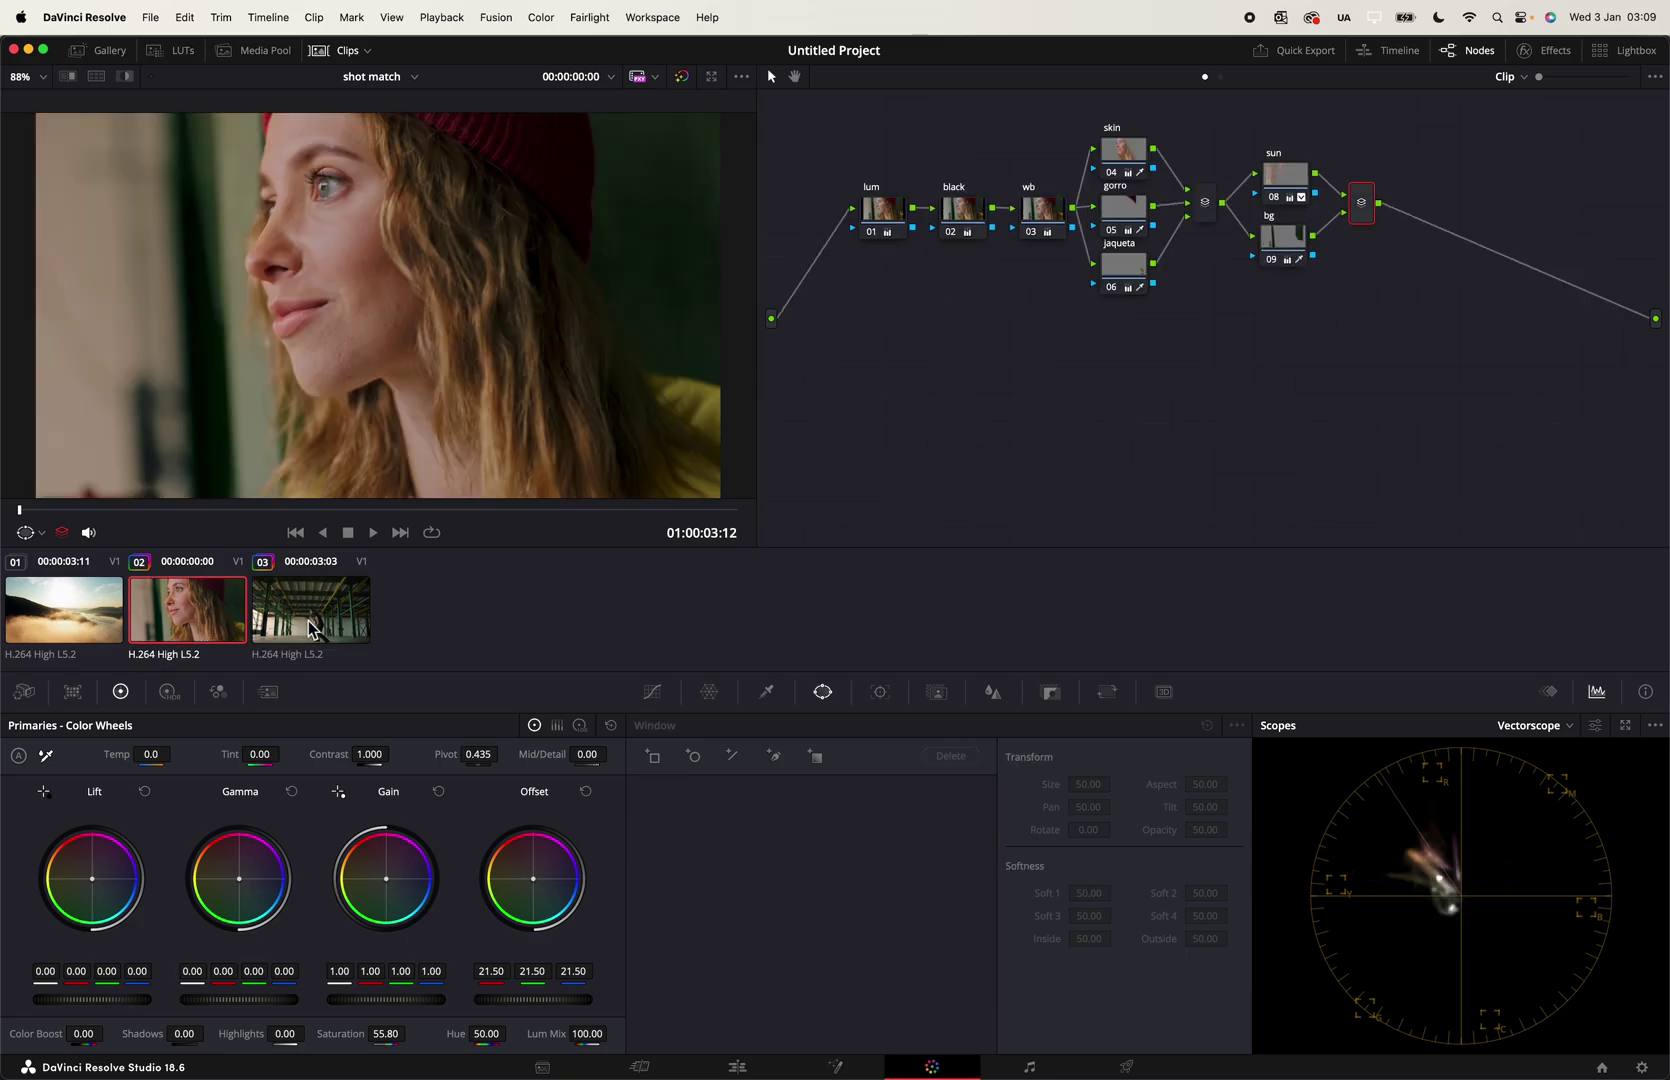
left_click(310, 625)
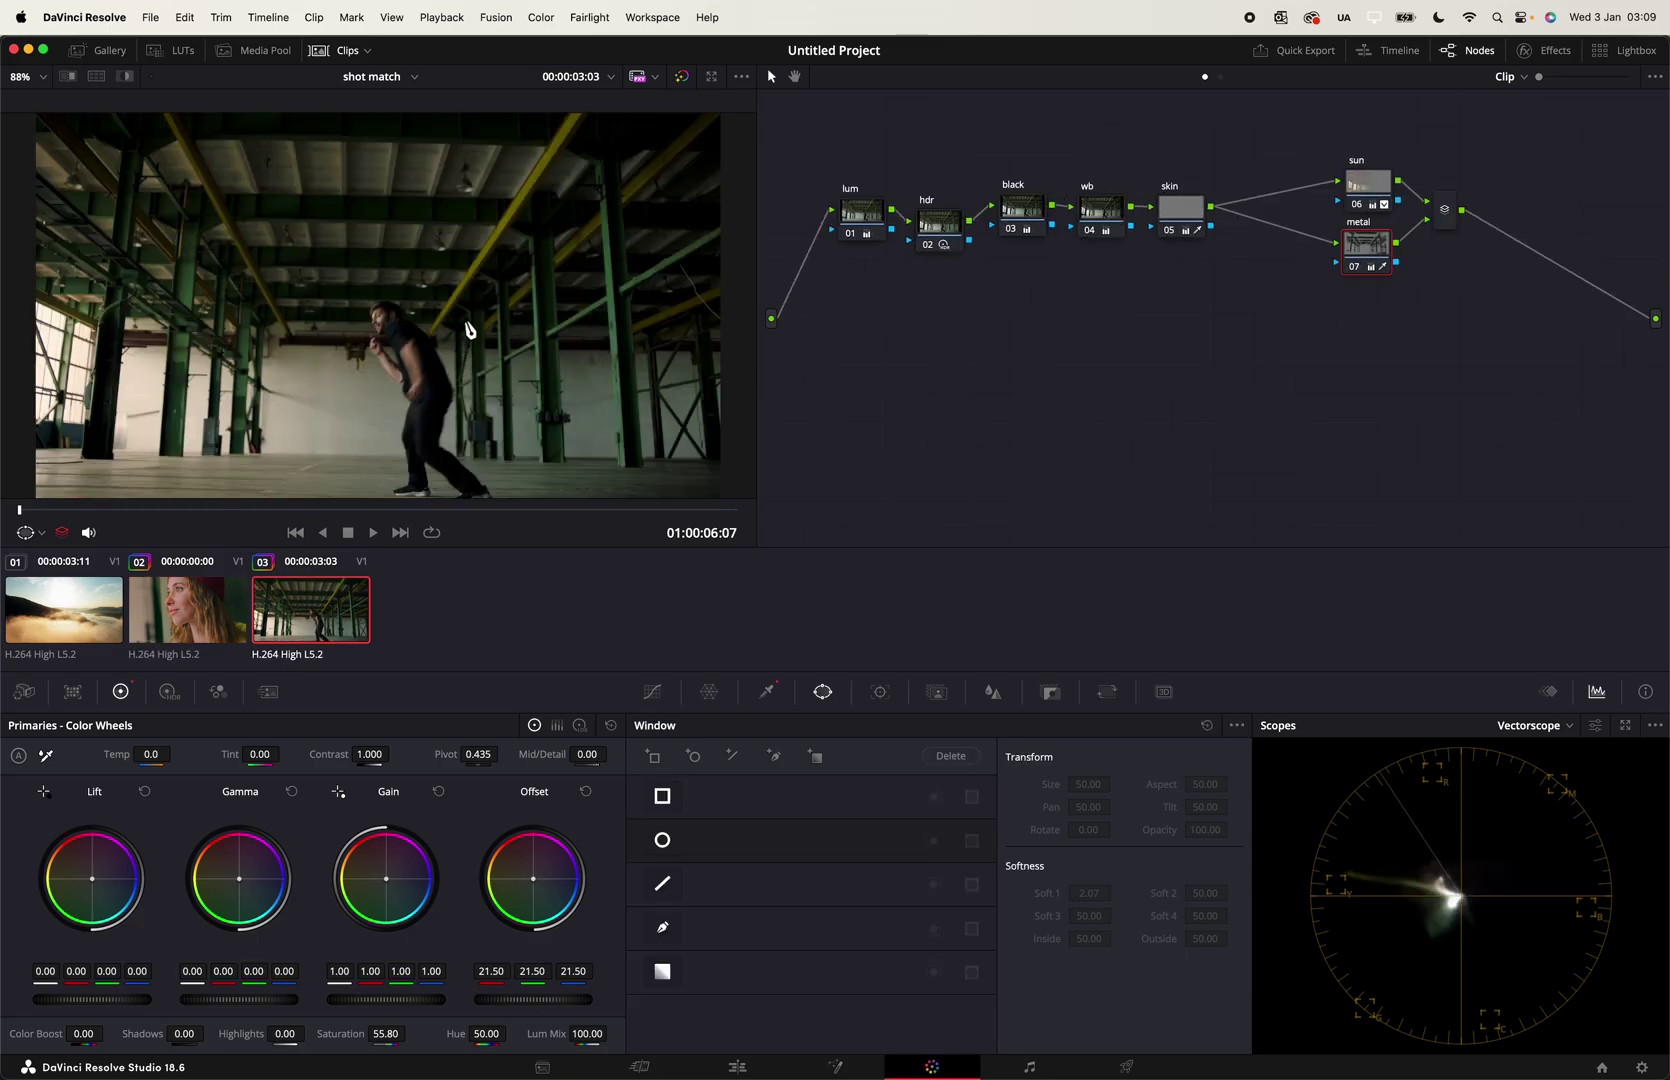
left_click(1447, 214)
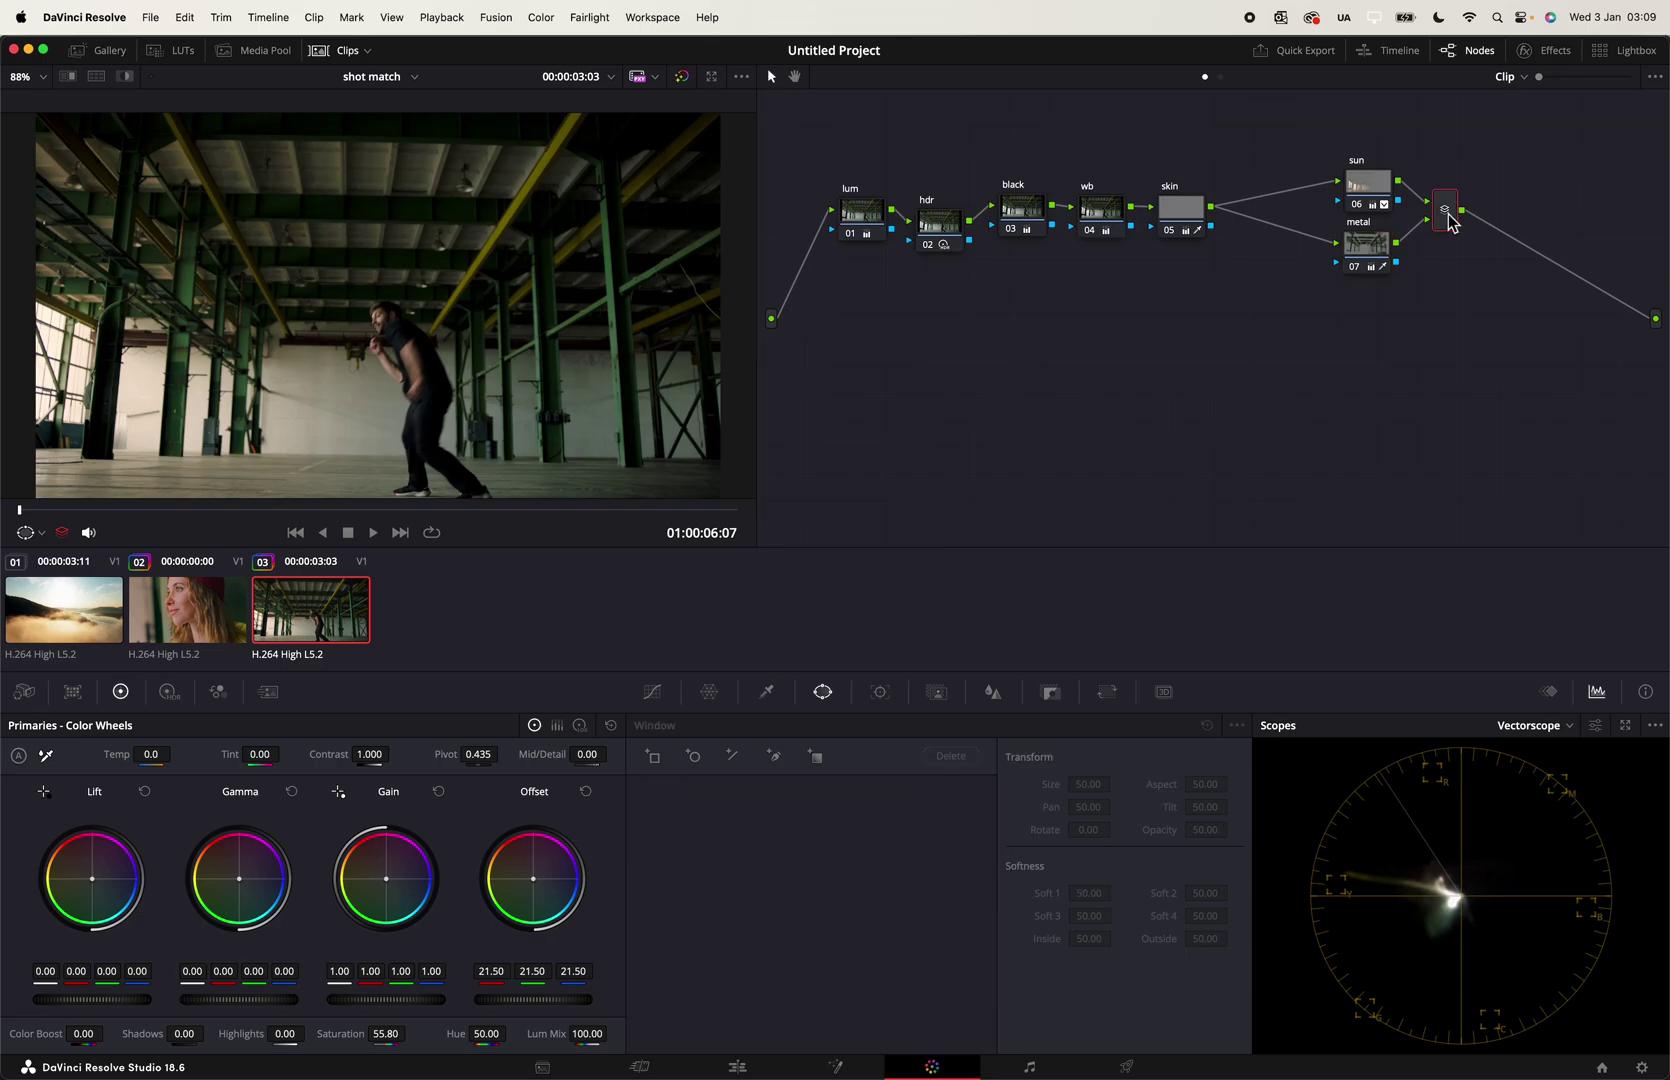
key("alt+s")
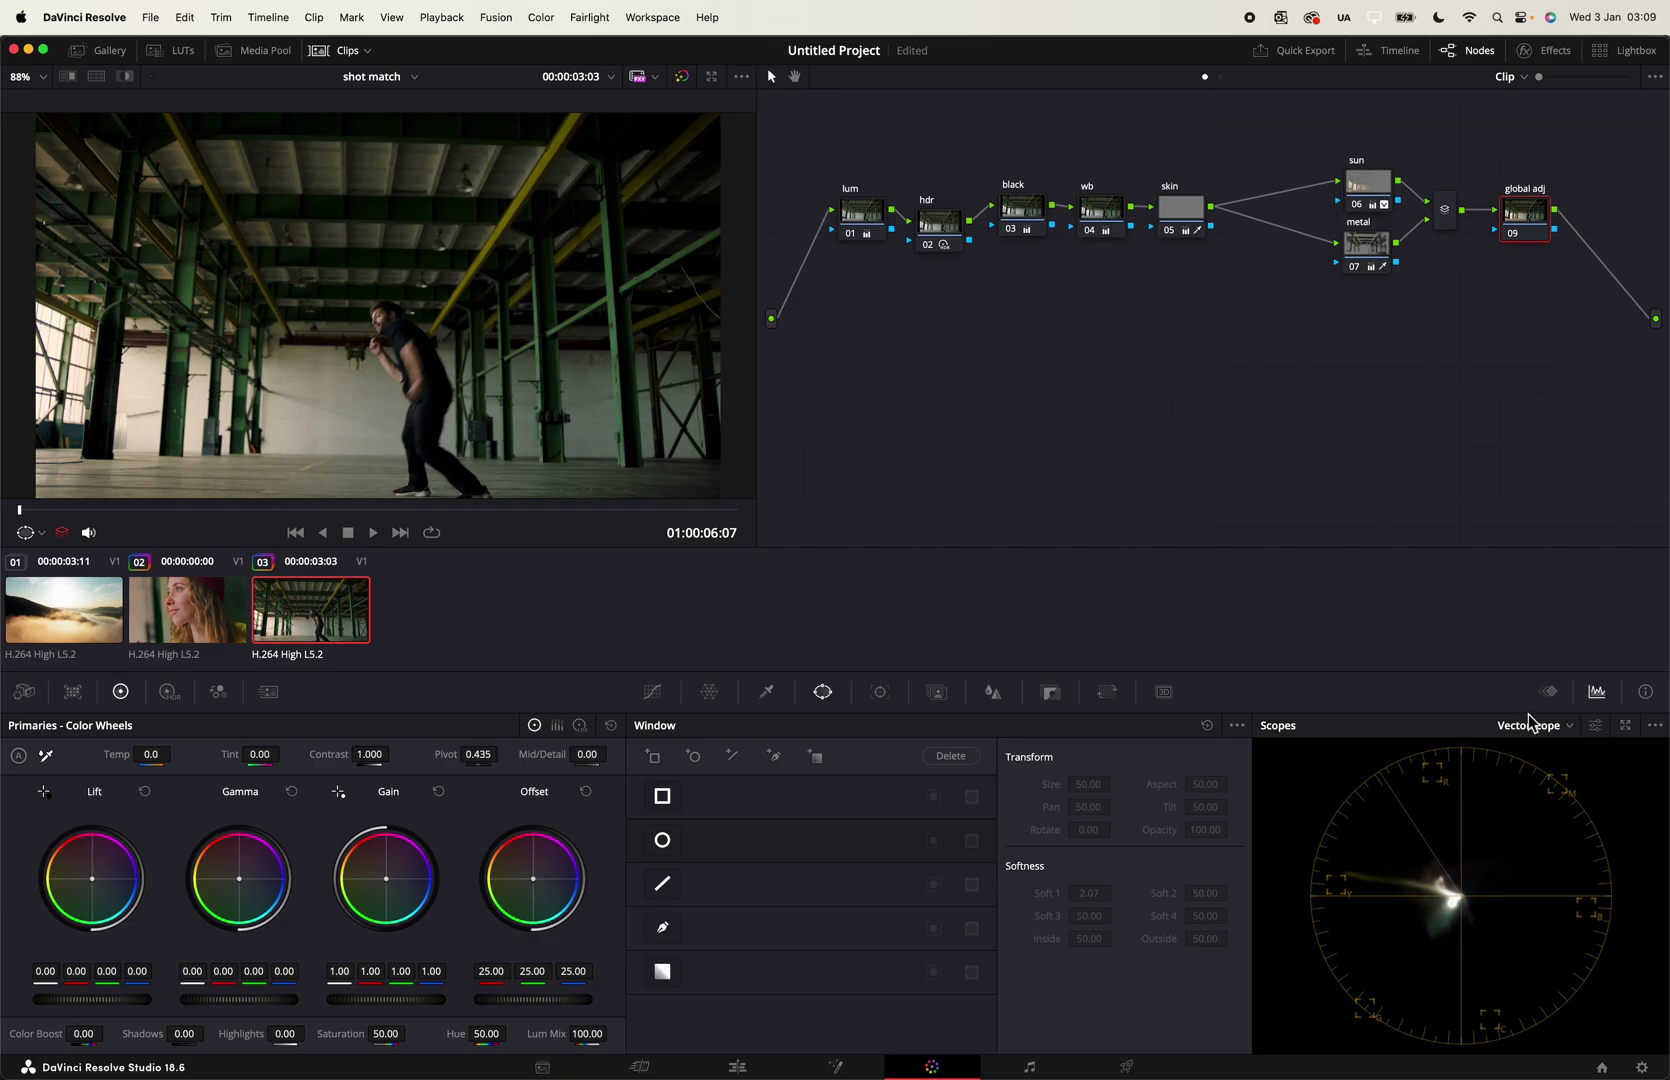
Step: Set the scope to Waveform and compare the warehouse clip with the portrait clip using a timeline wipe, moving the split across the frame
left_click(1556, 726)
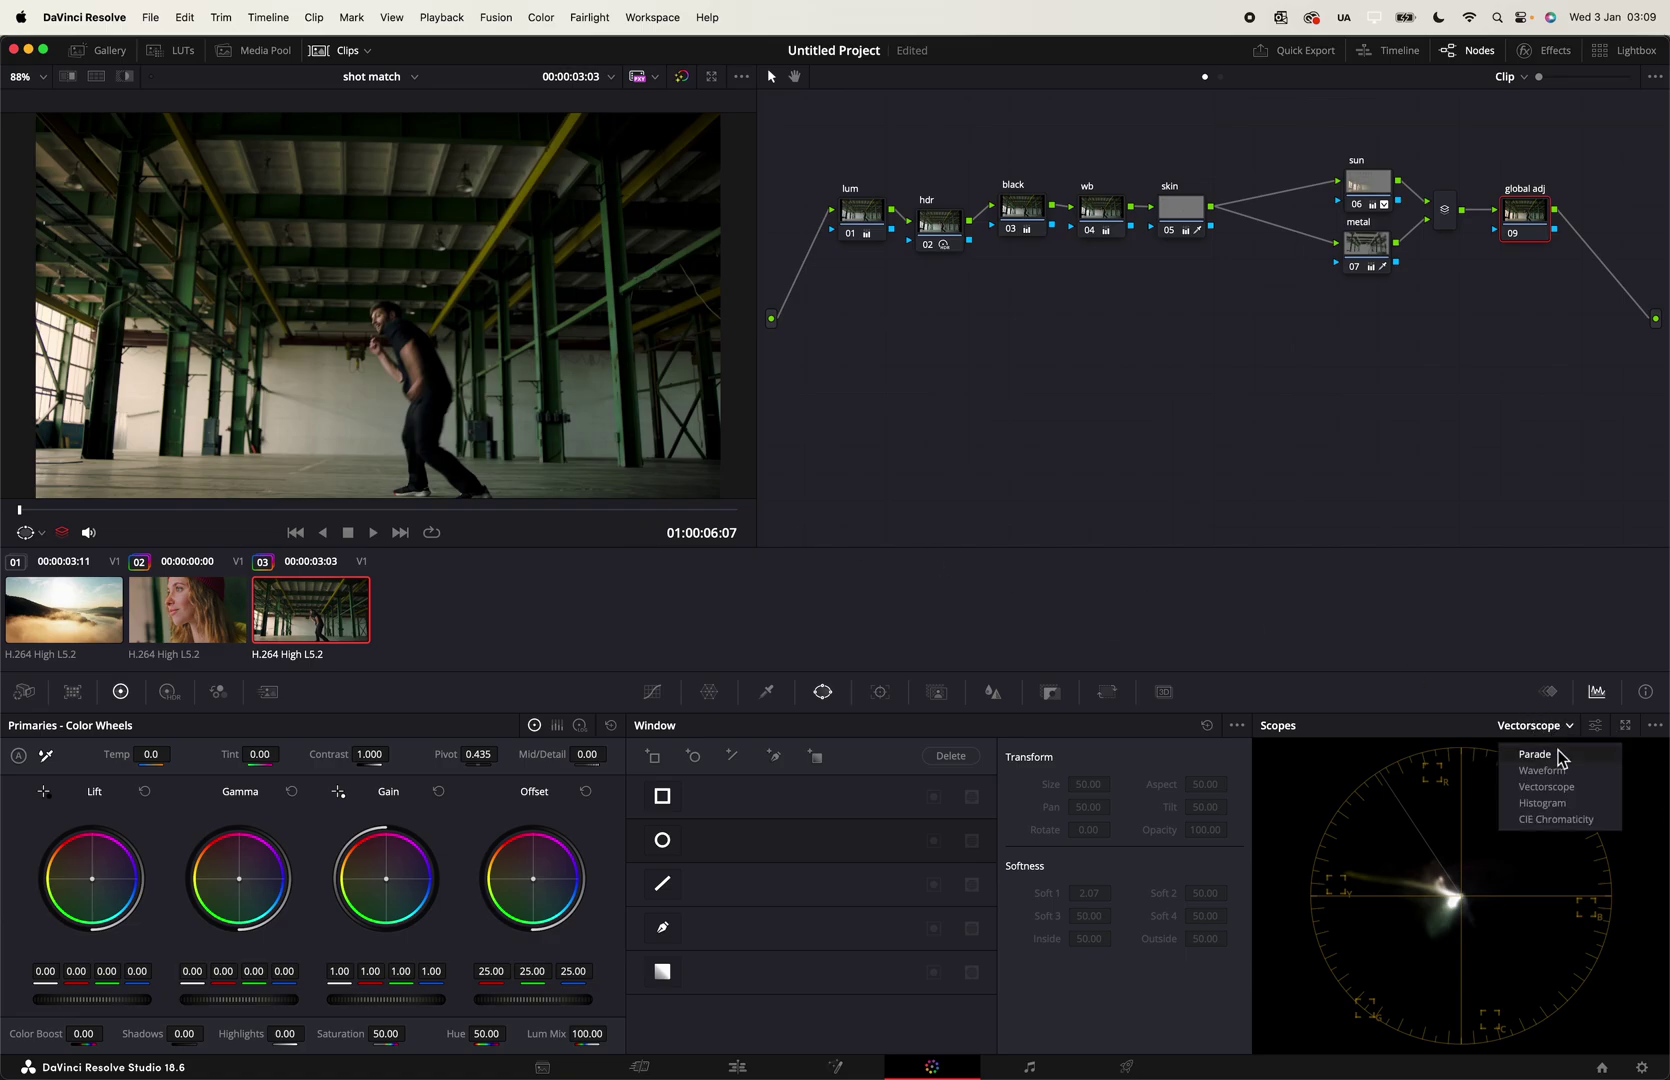
left_click(1552, 771)
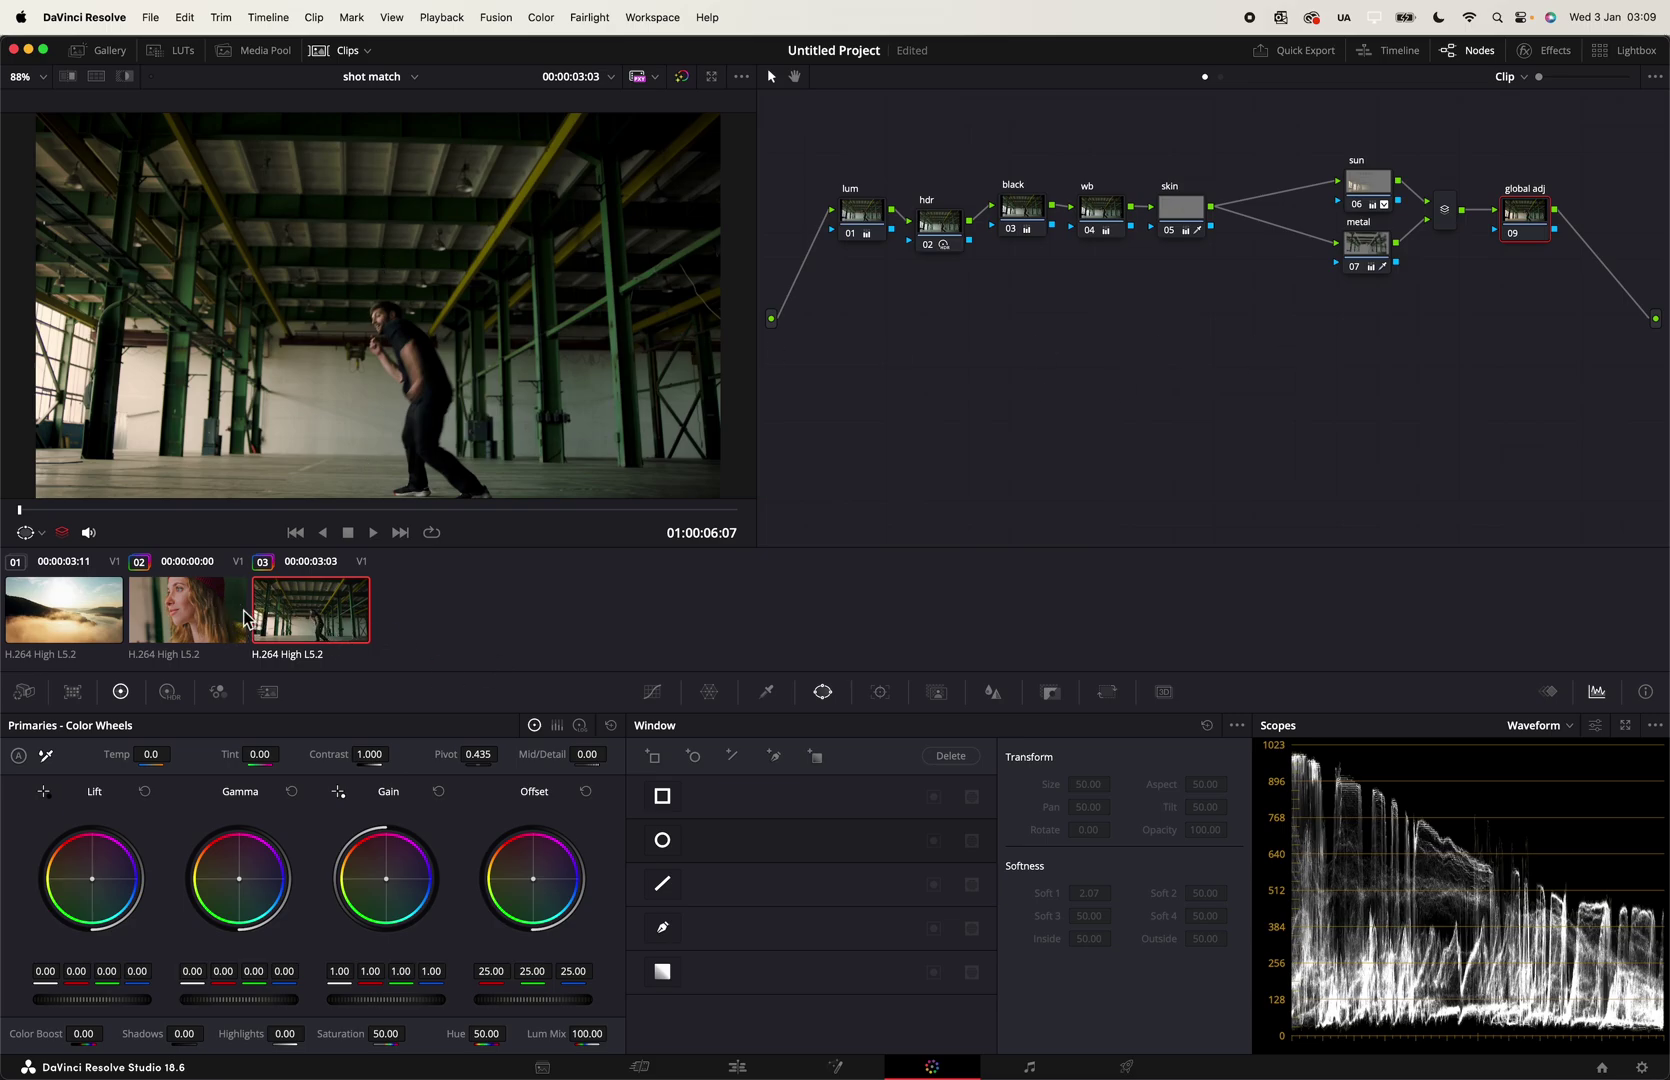
right_click(185, 612)
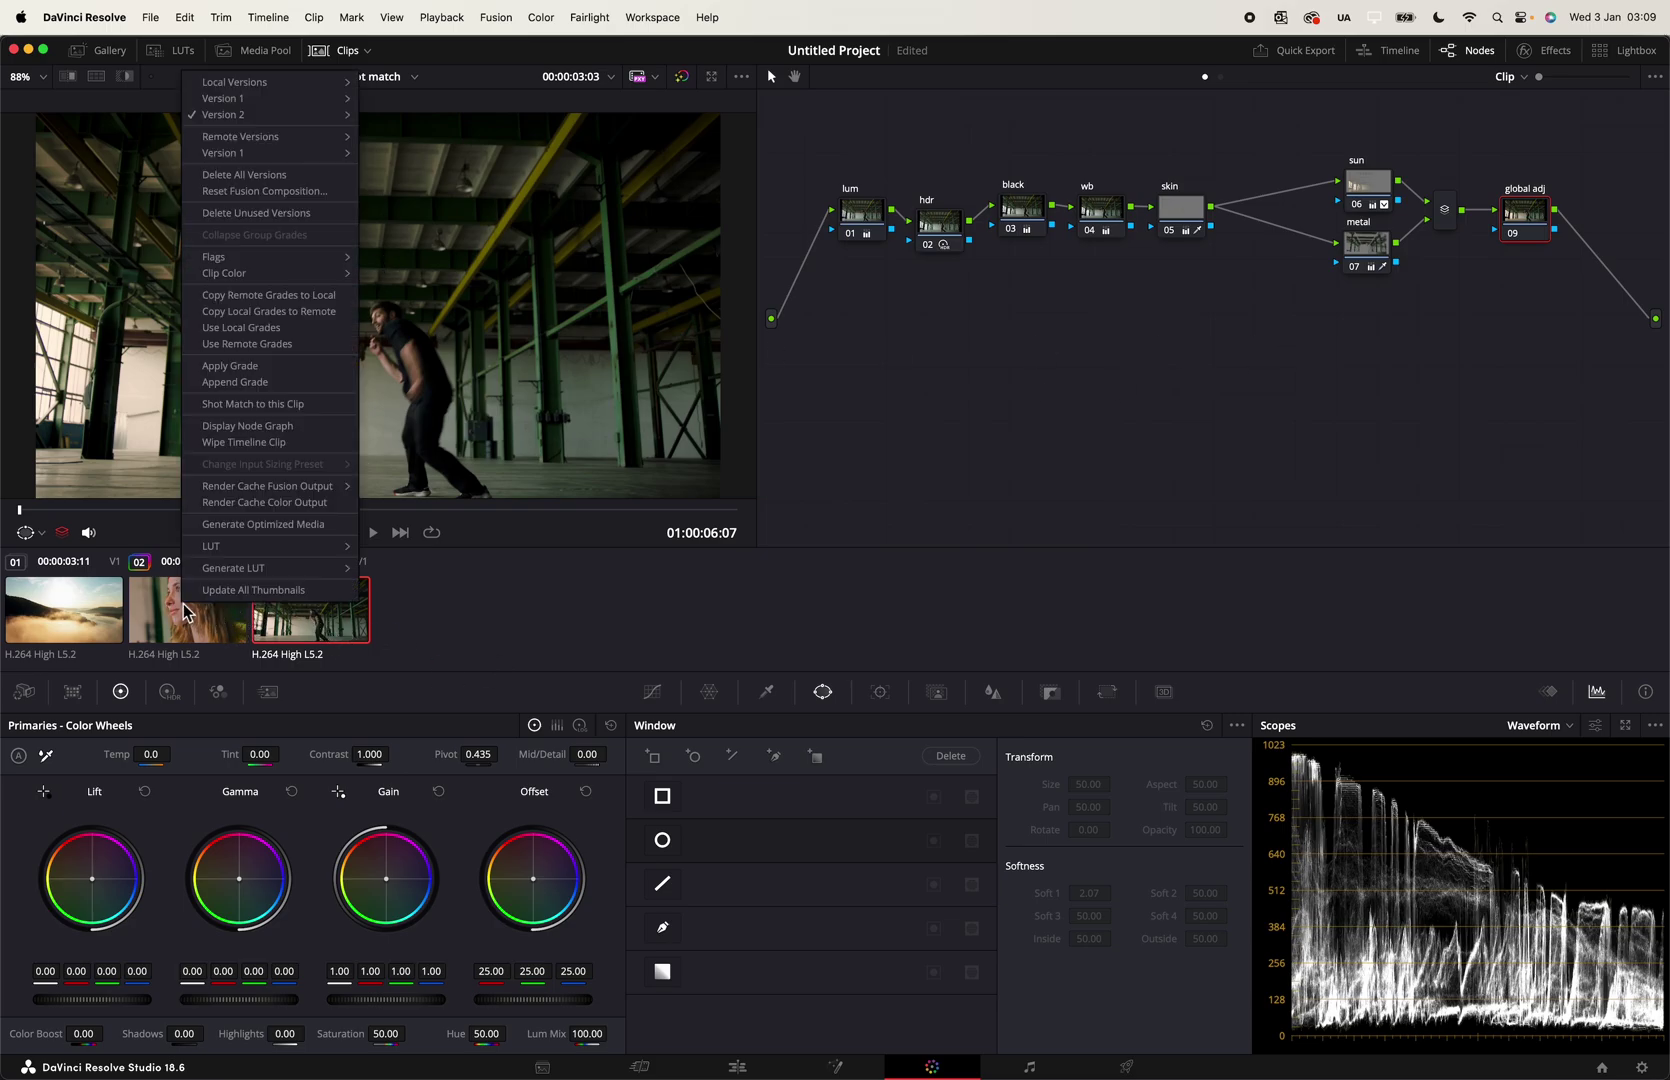
left_click(224, 446)
left_click_drag(566, 346, 720, 344)
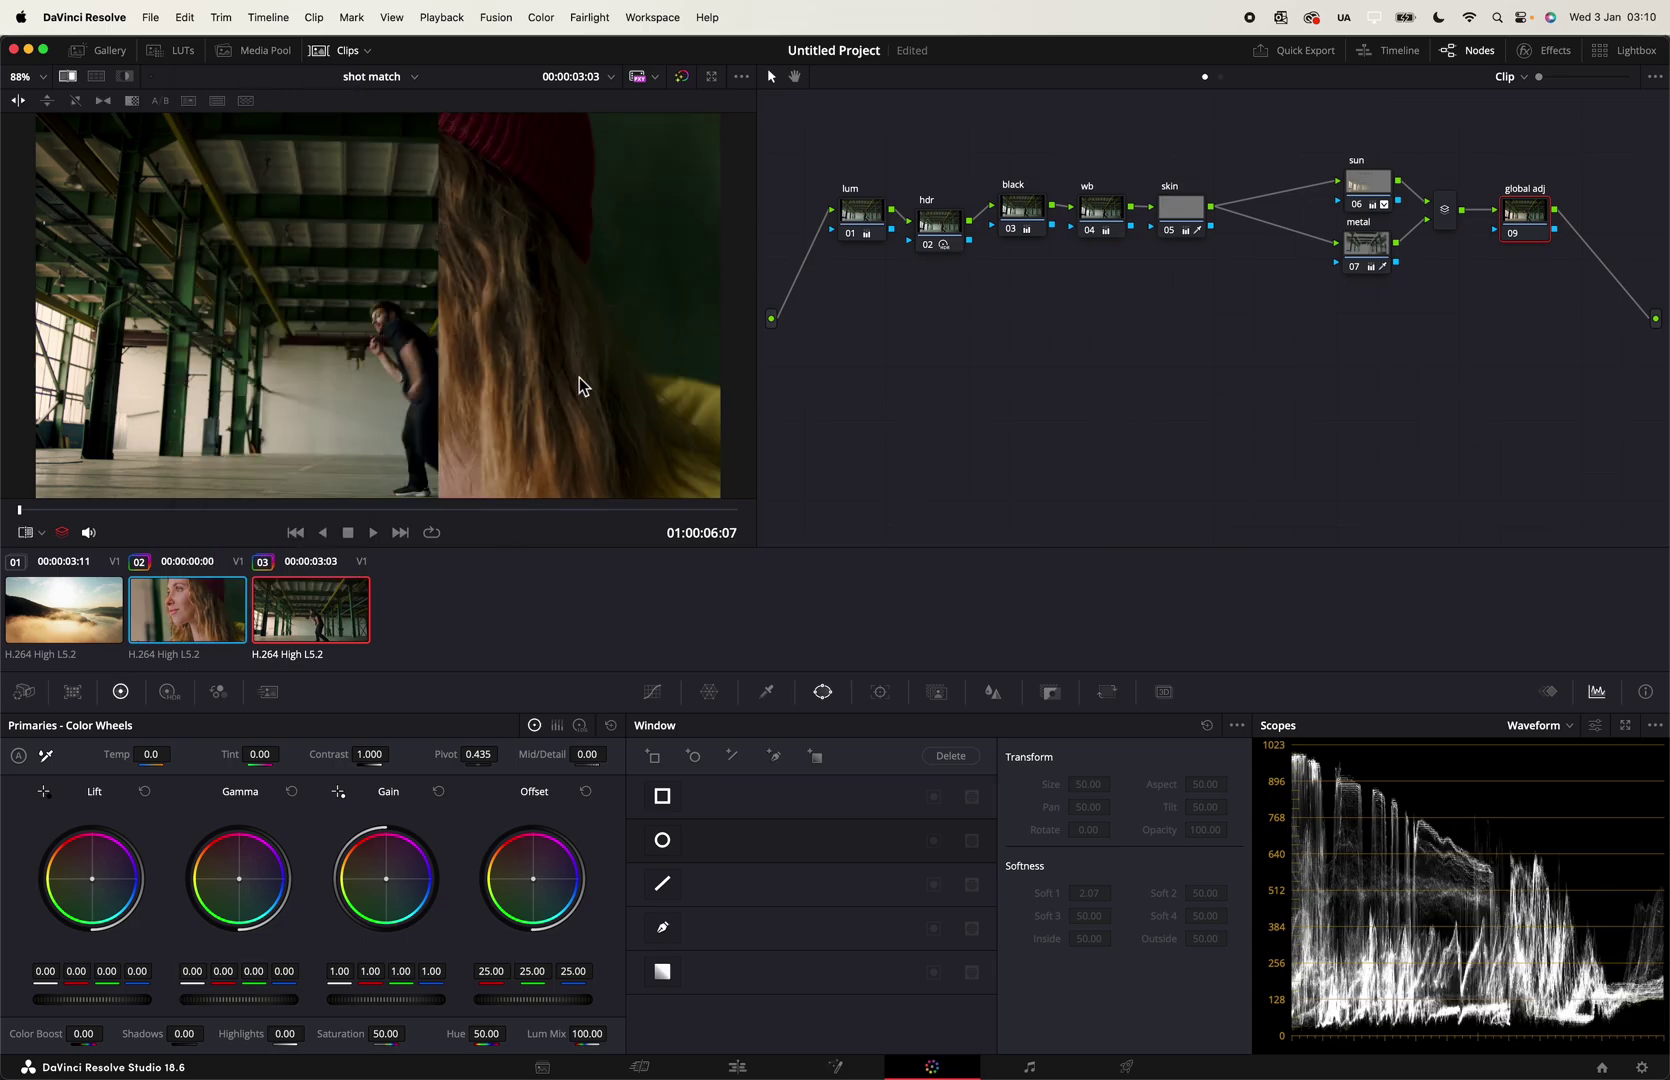
left_click_drag(578, 380, 502, 360)
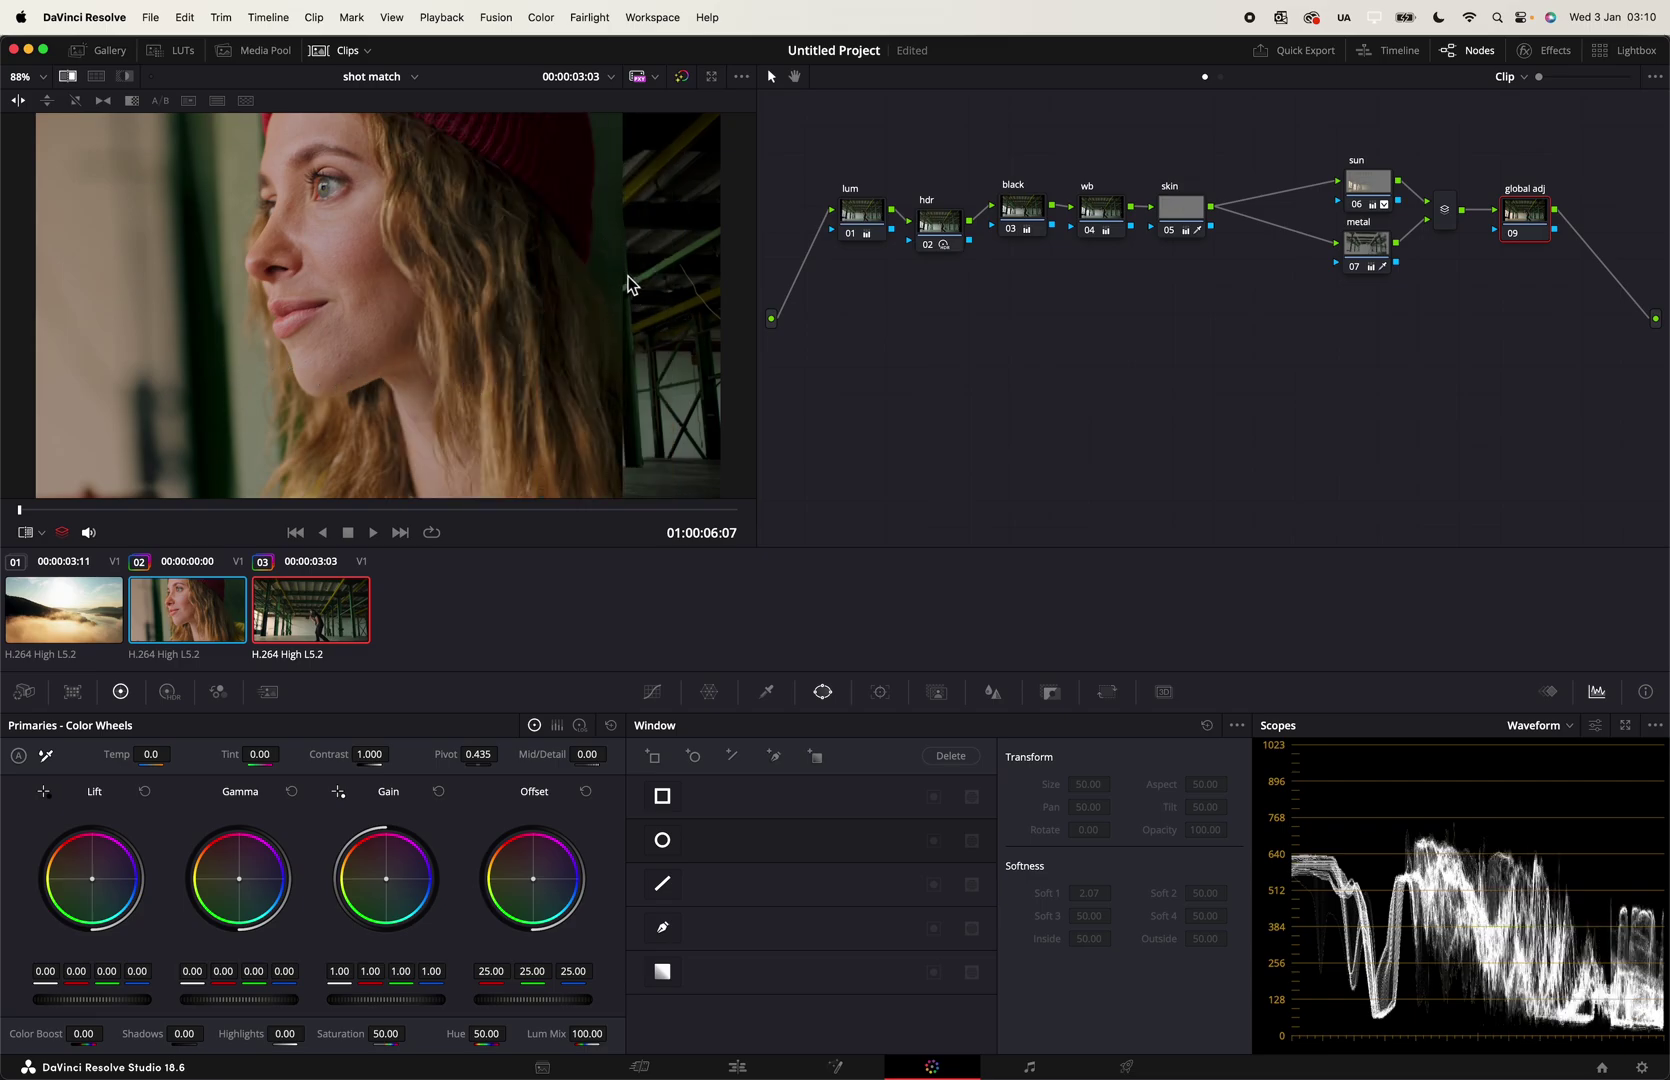
left_click_drag(641, 287, 329, 308)
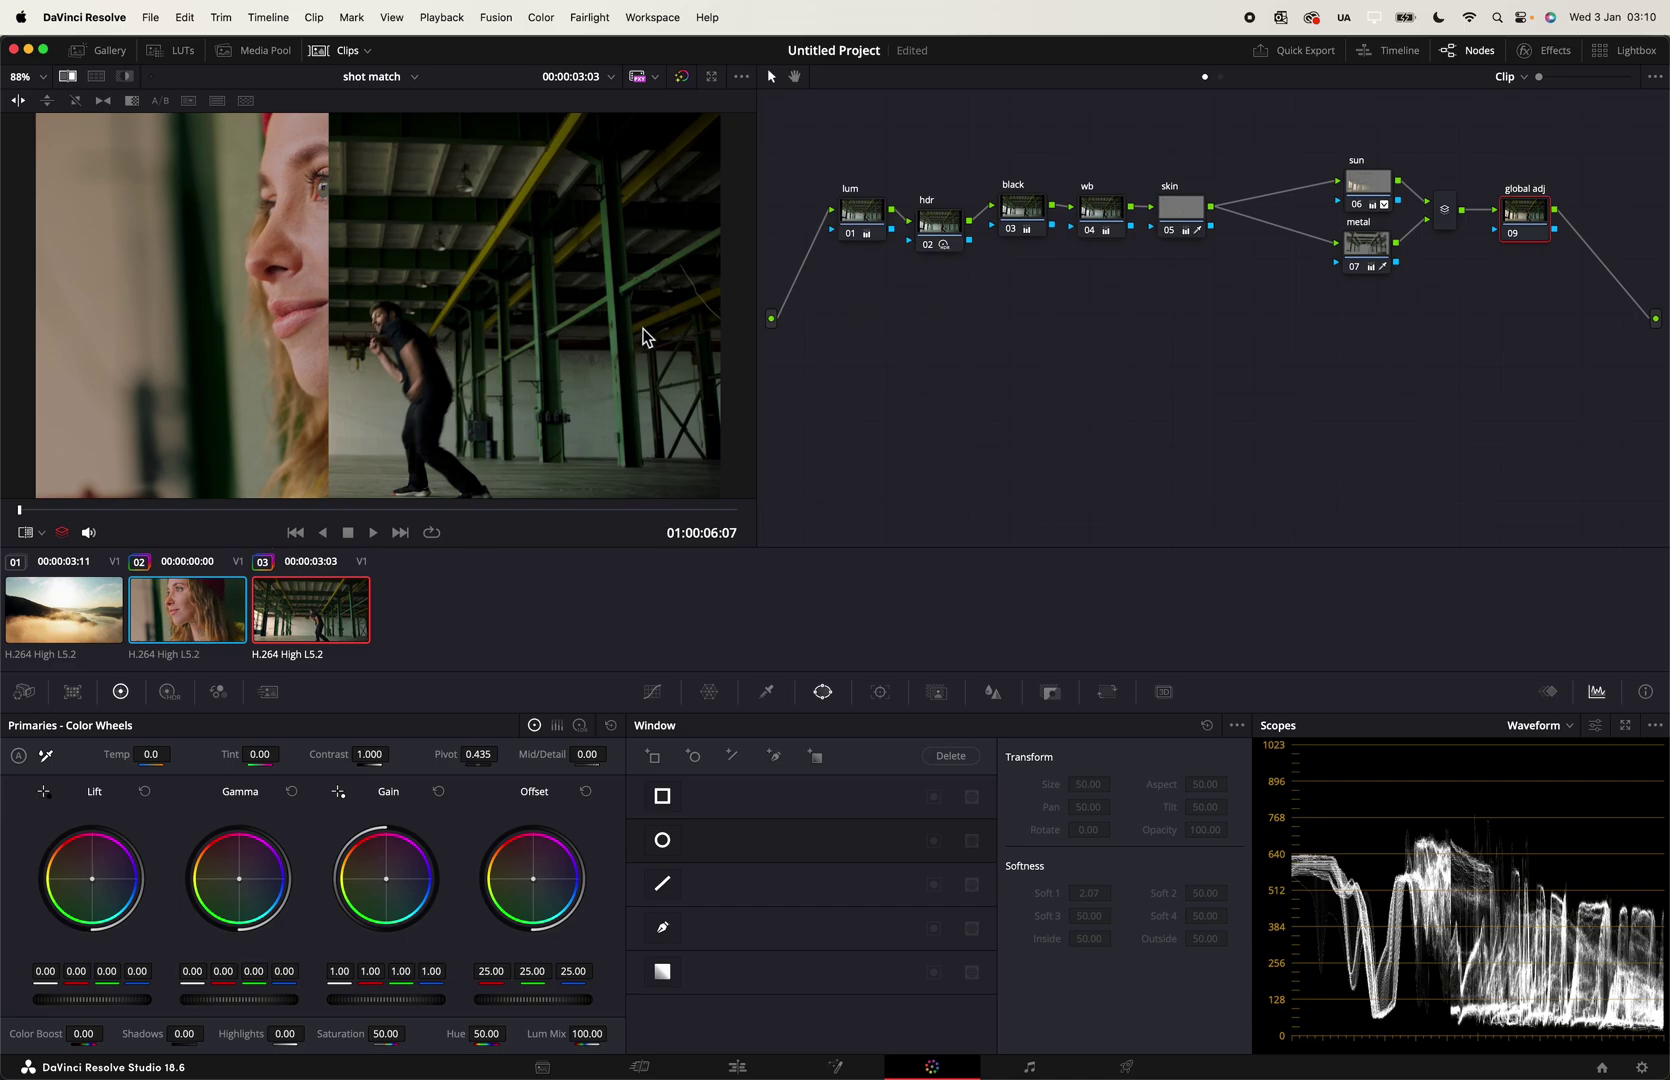
key("super+w")
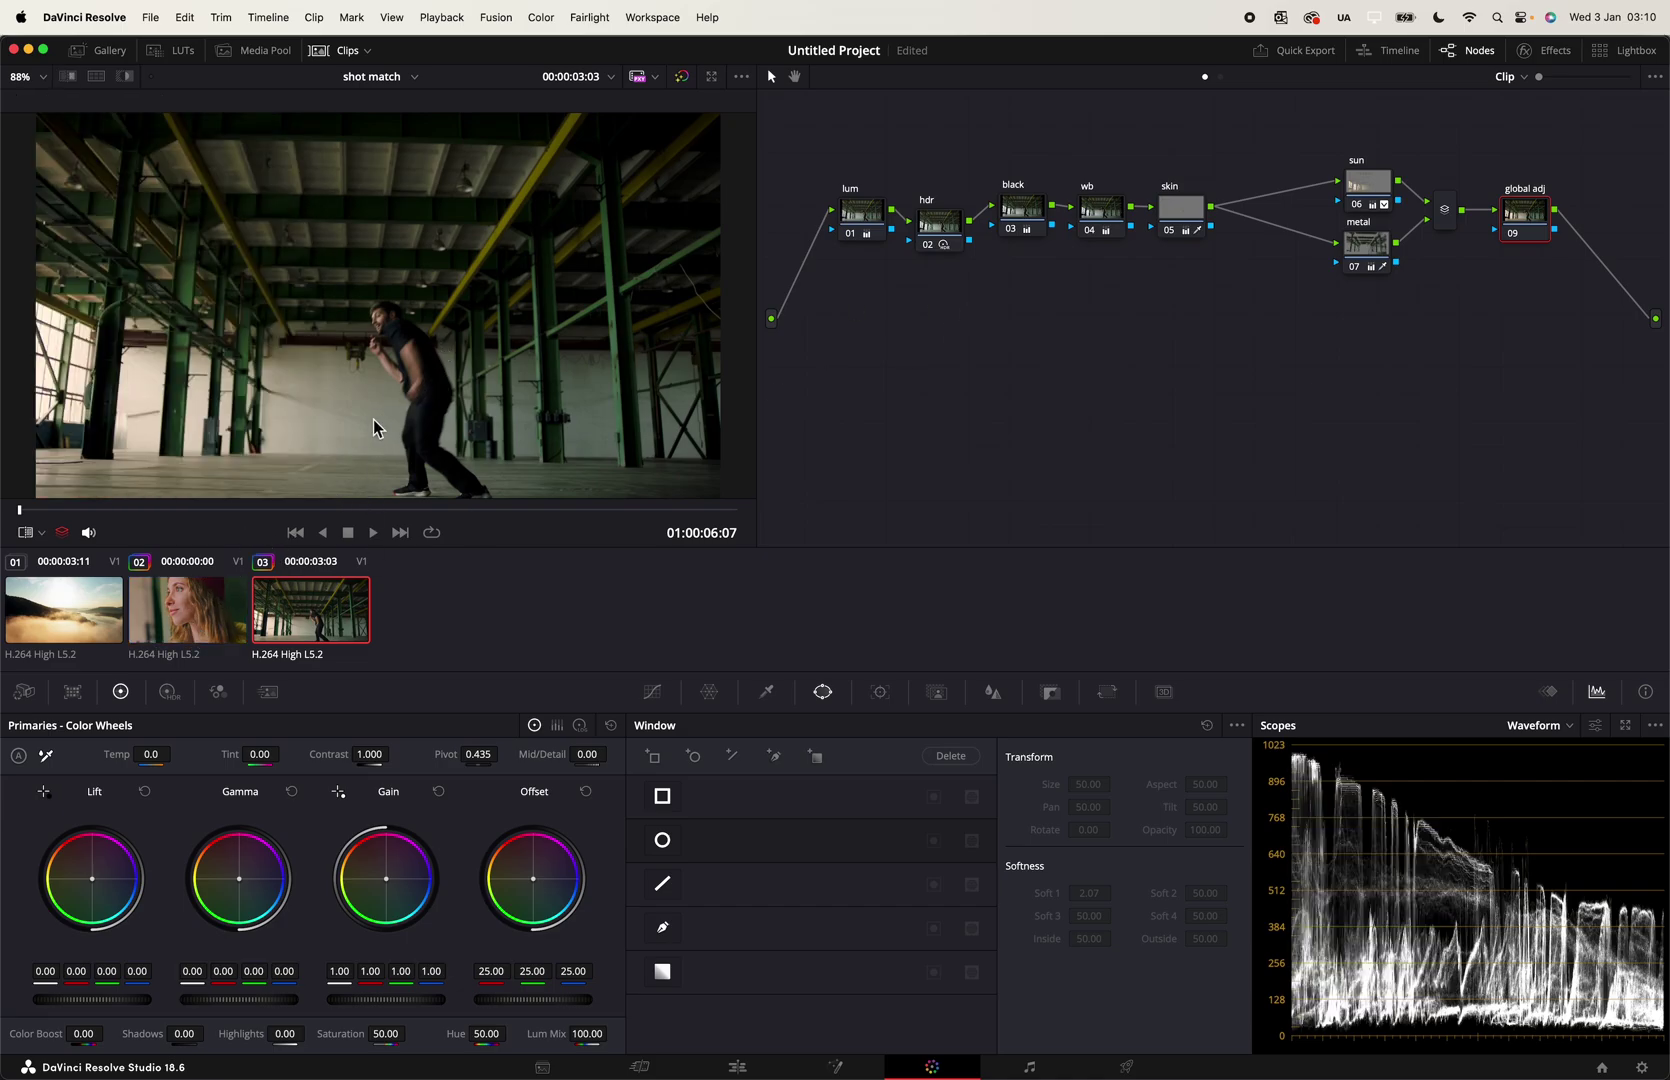
Step: Label the misty landscape clip's first node "lum" and lower its Gain to 0.76
left_click(94, 605)
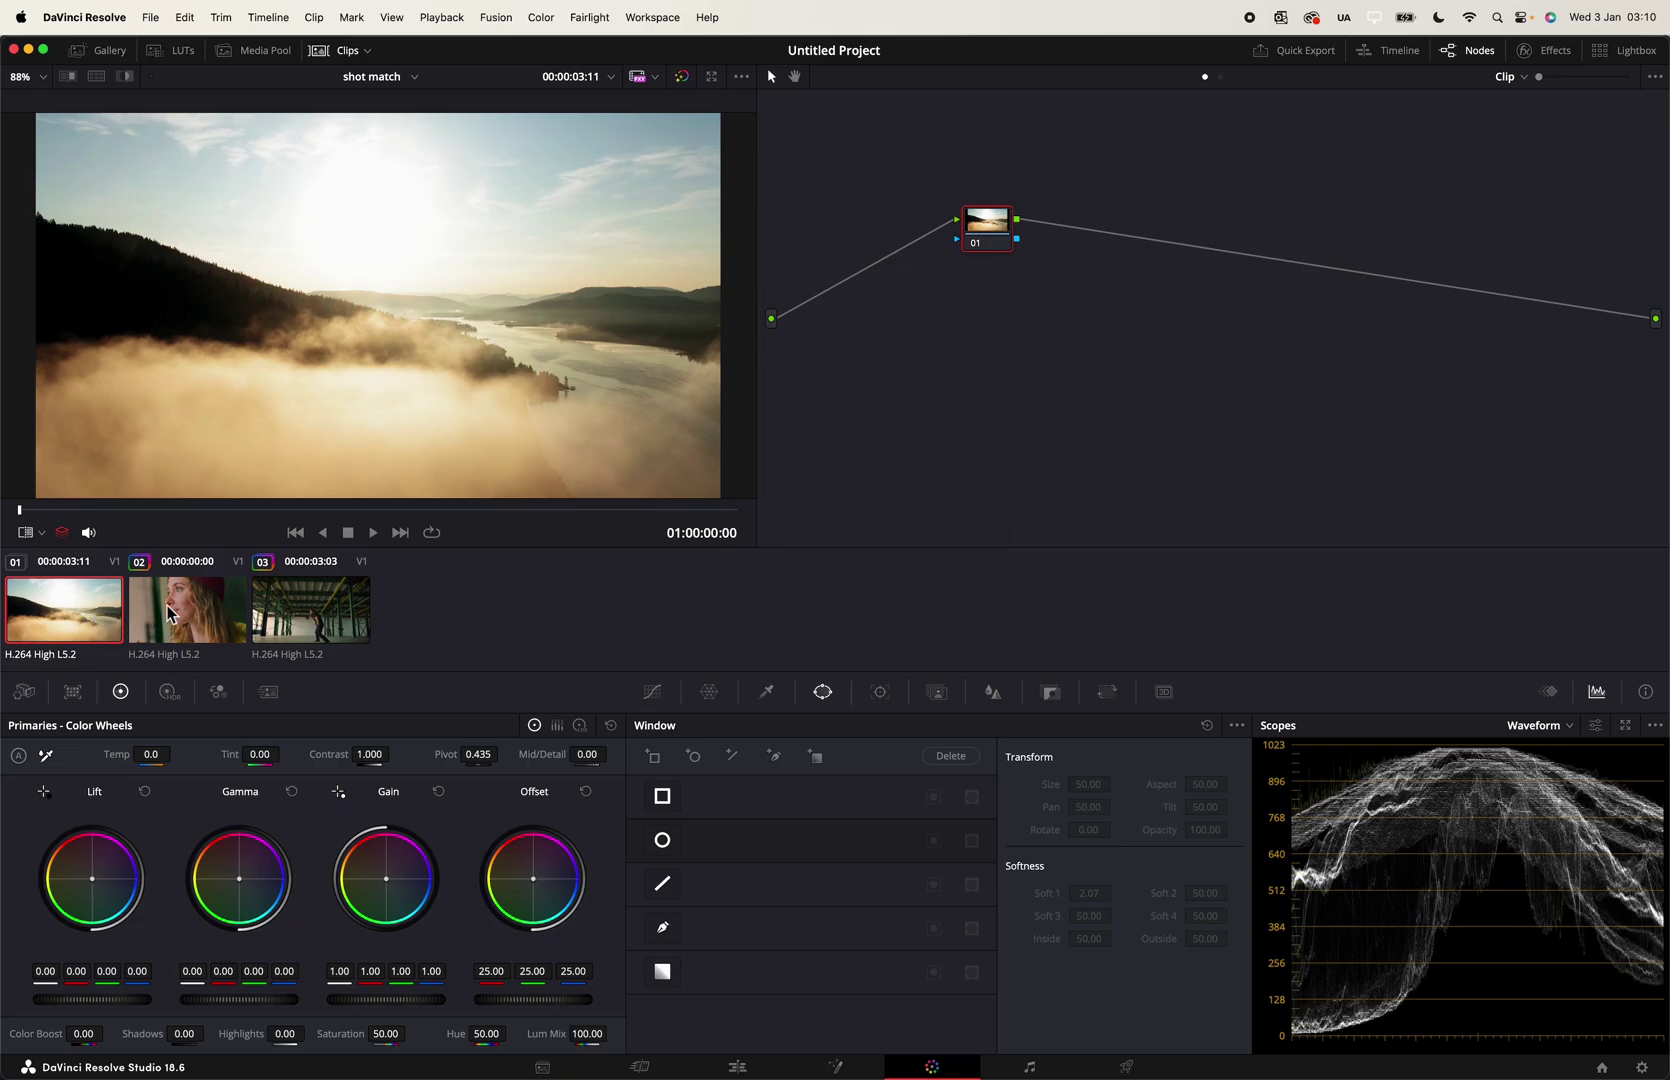
left_click(195, 622)
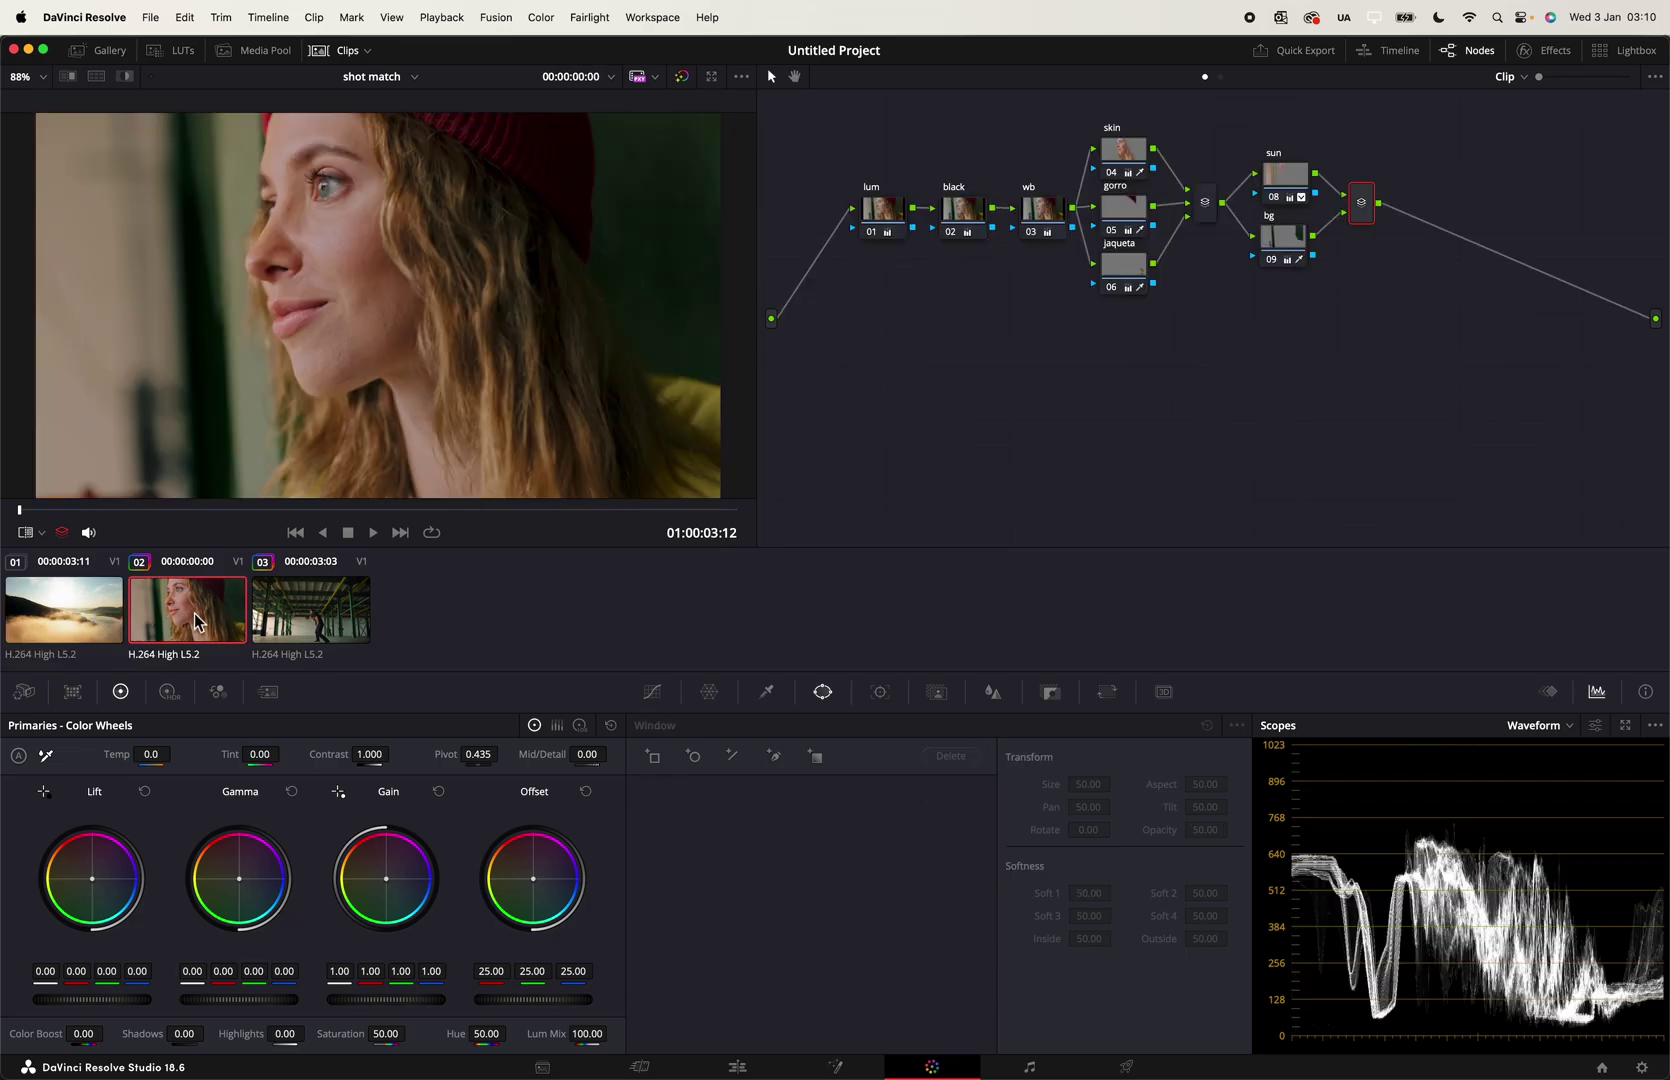
left_click(42, 626)
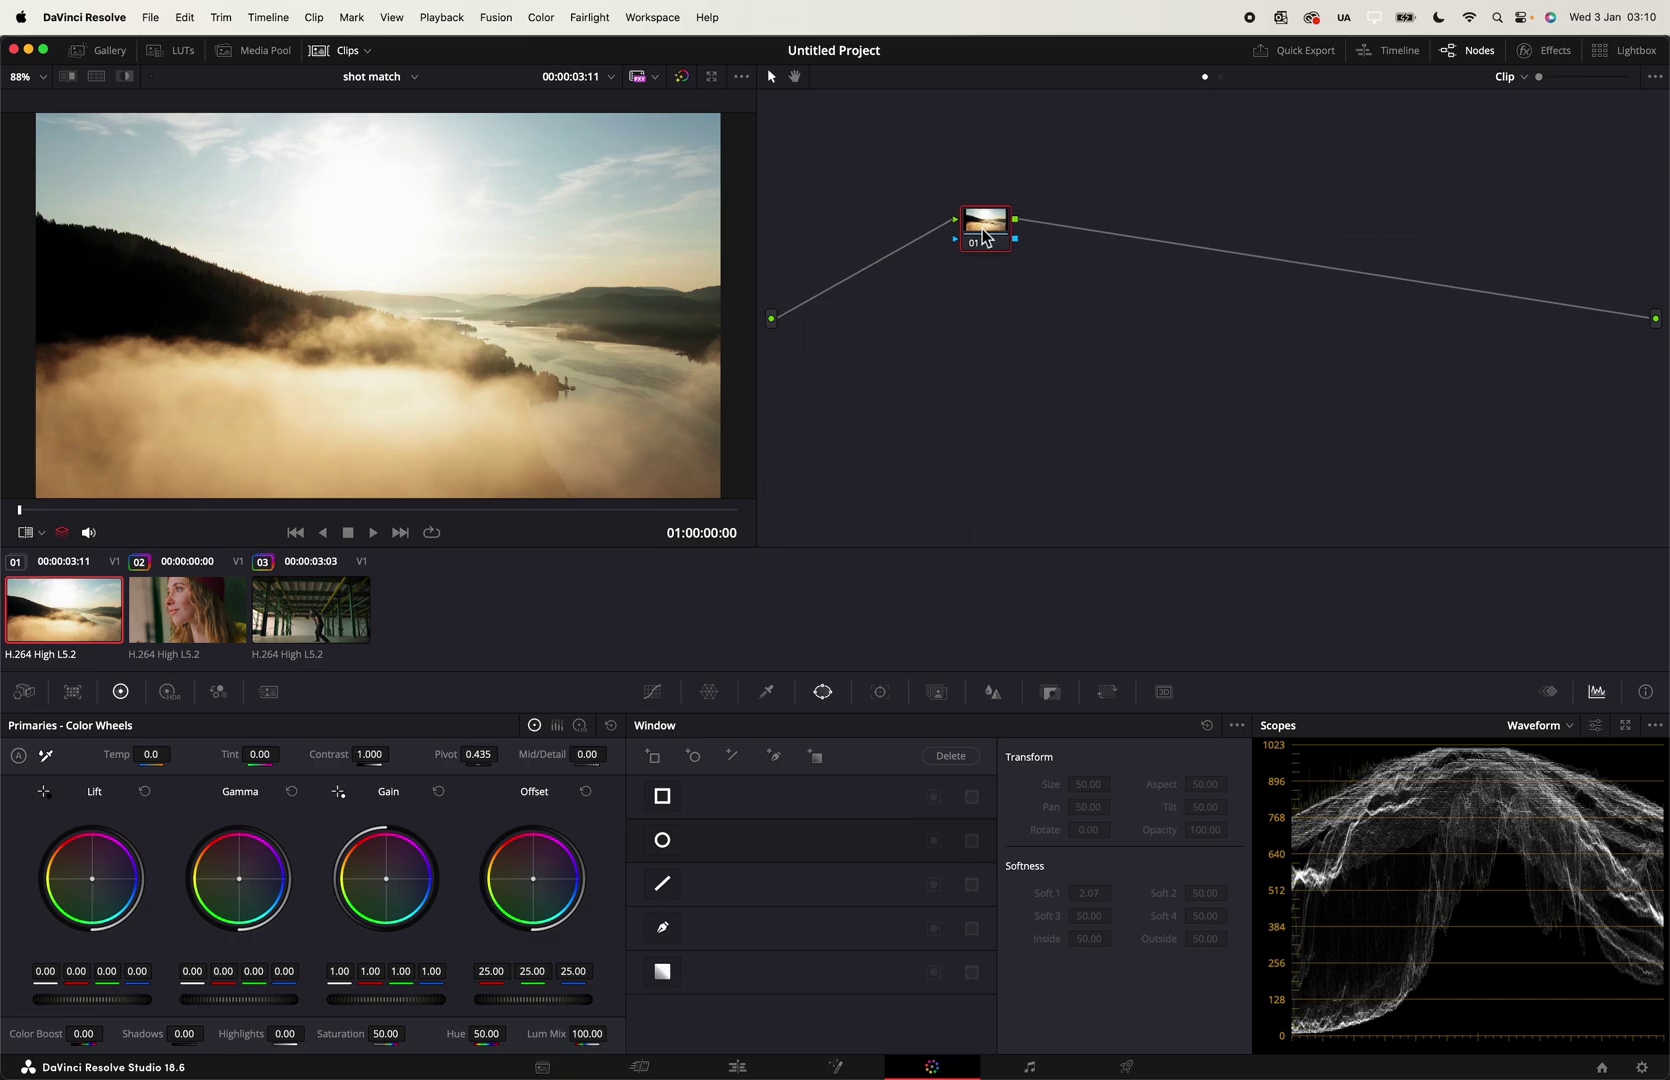
left_click_drag(988, 232, 856, 239)
left_click_drag(421, 1000, 371, 1000)
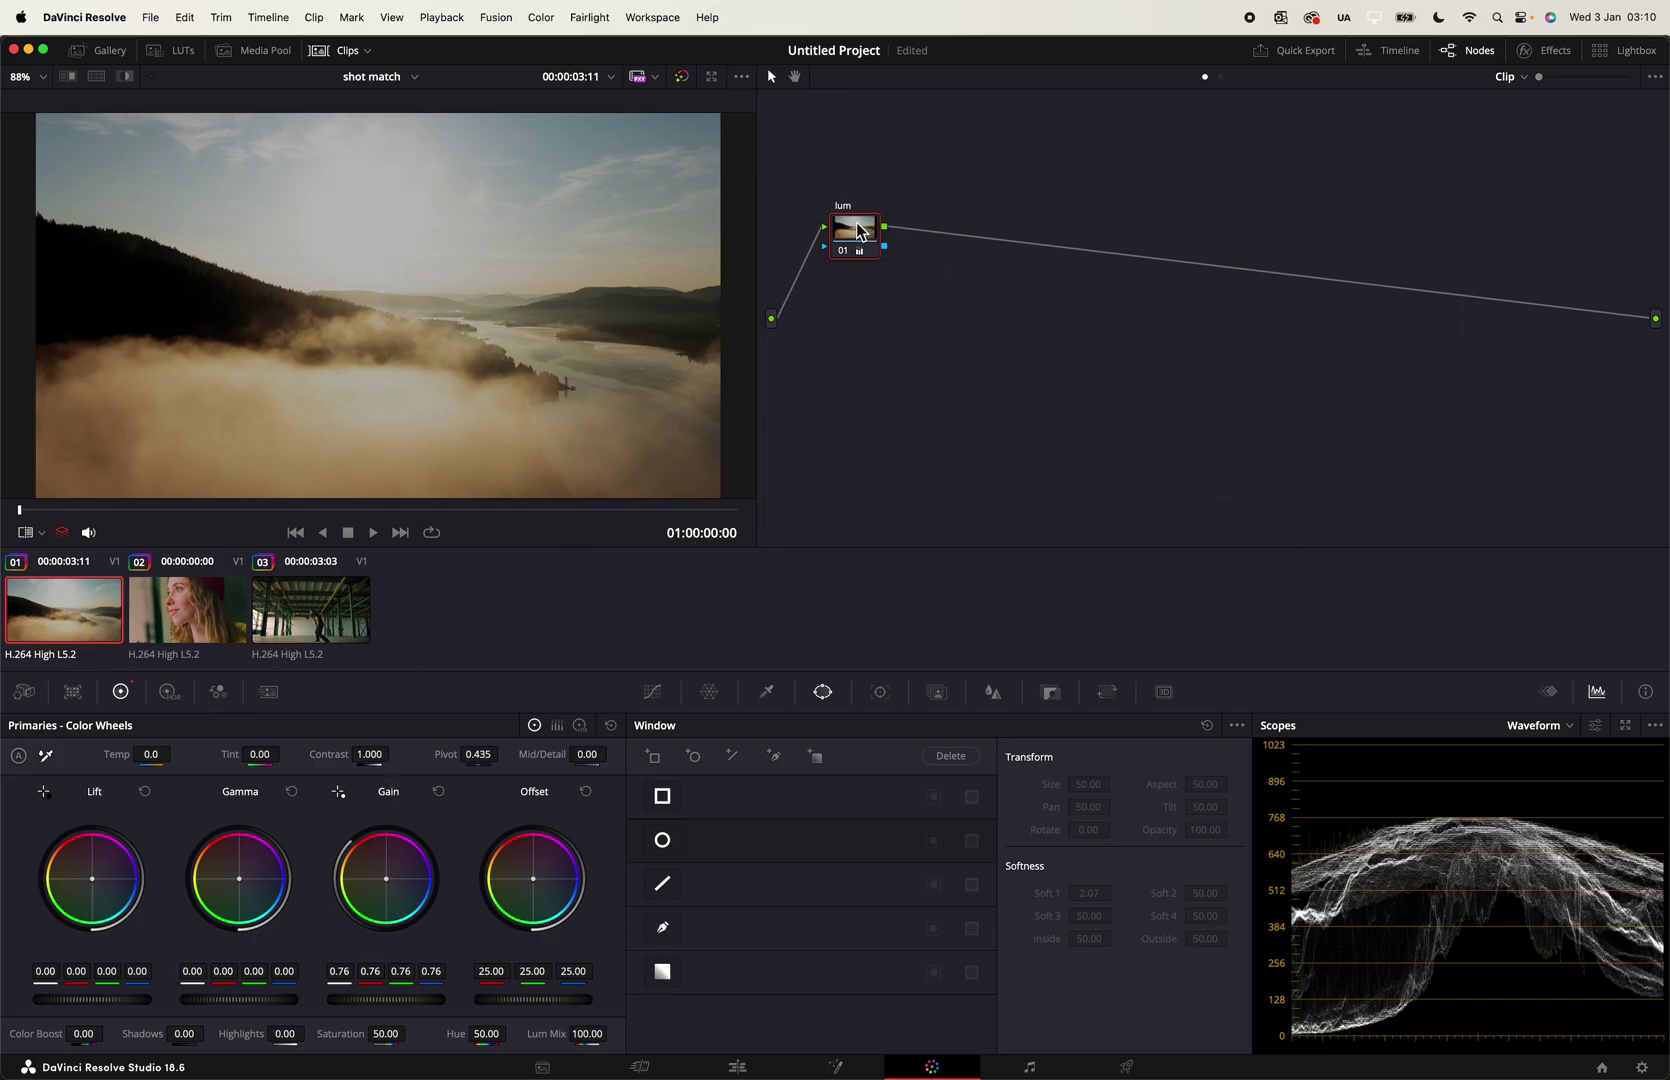
Step: Add three serial nodes after the landscape clip's lum node, labelled "hdr", "black" and "wb"
key("alt+s")
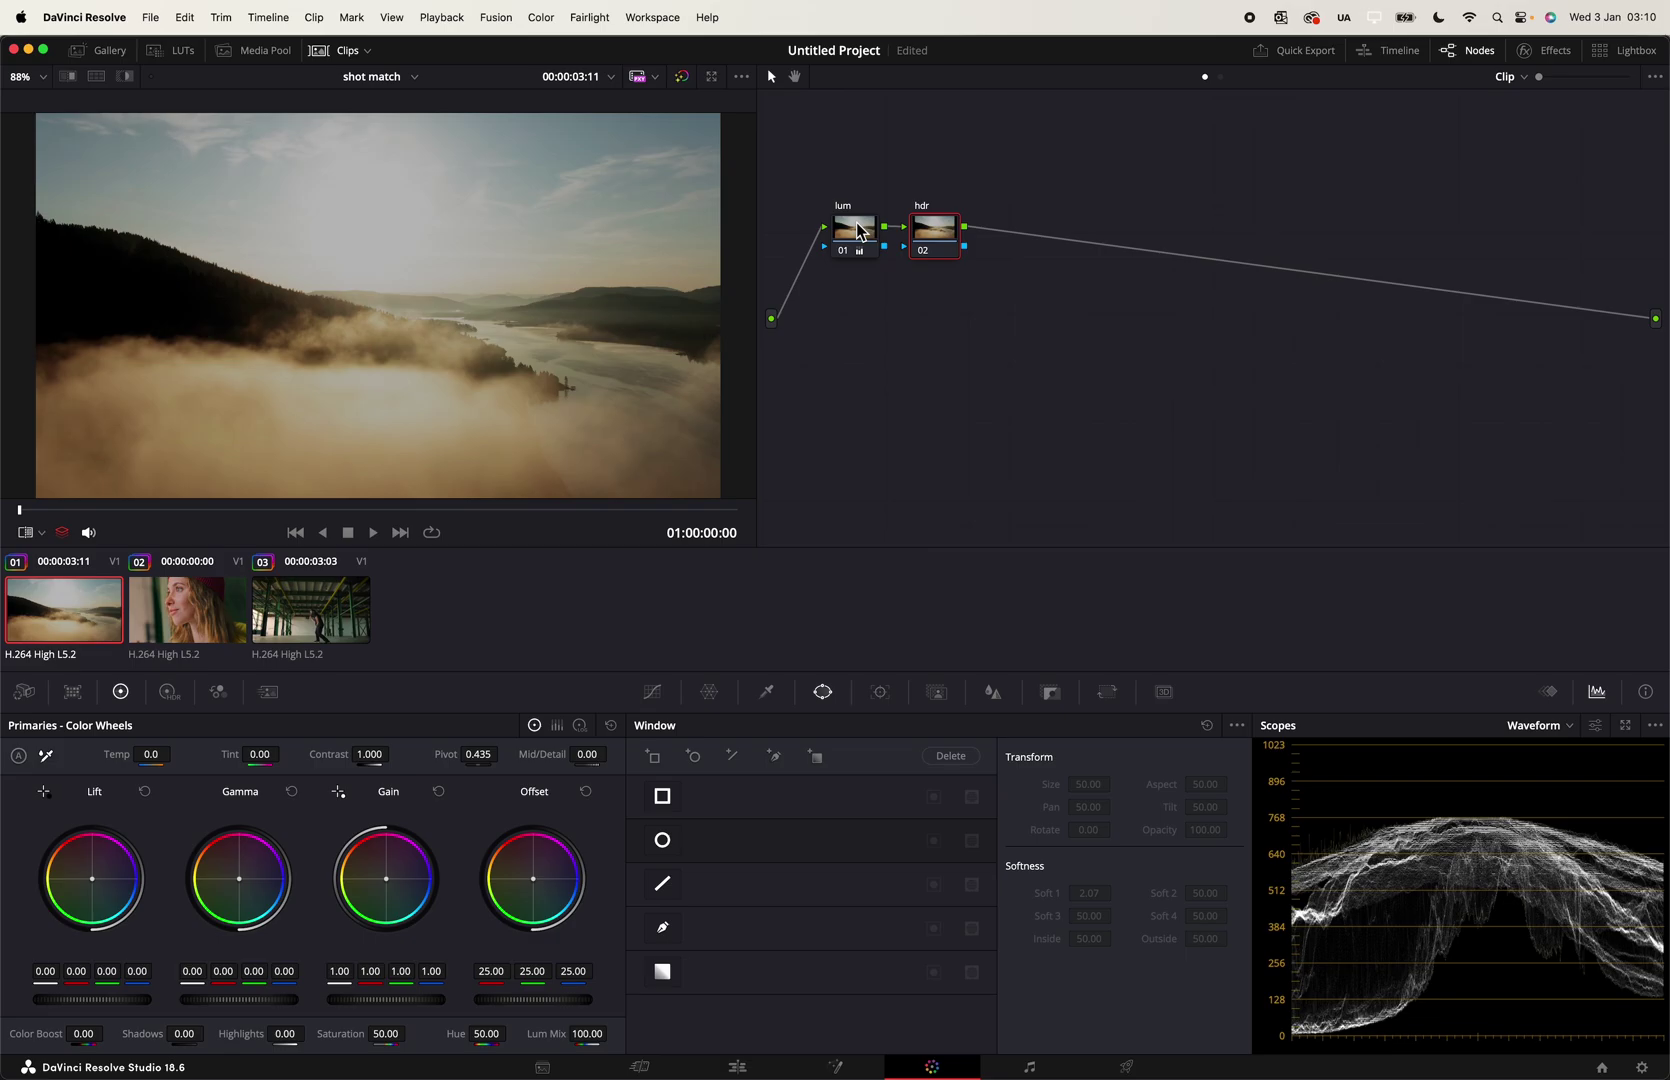
key("alt+s")
key("alt+s")
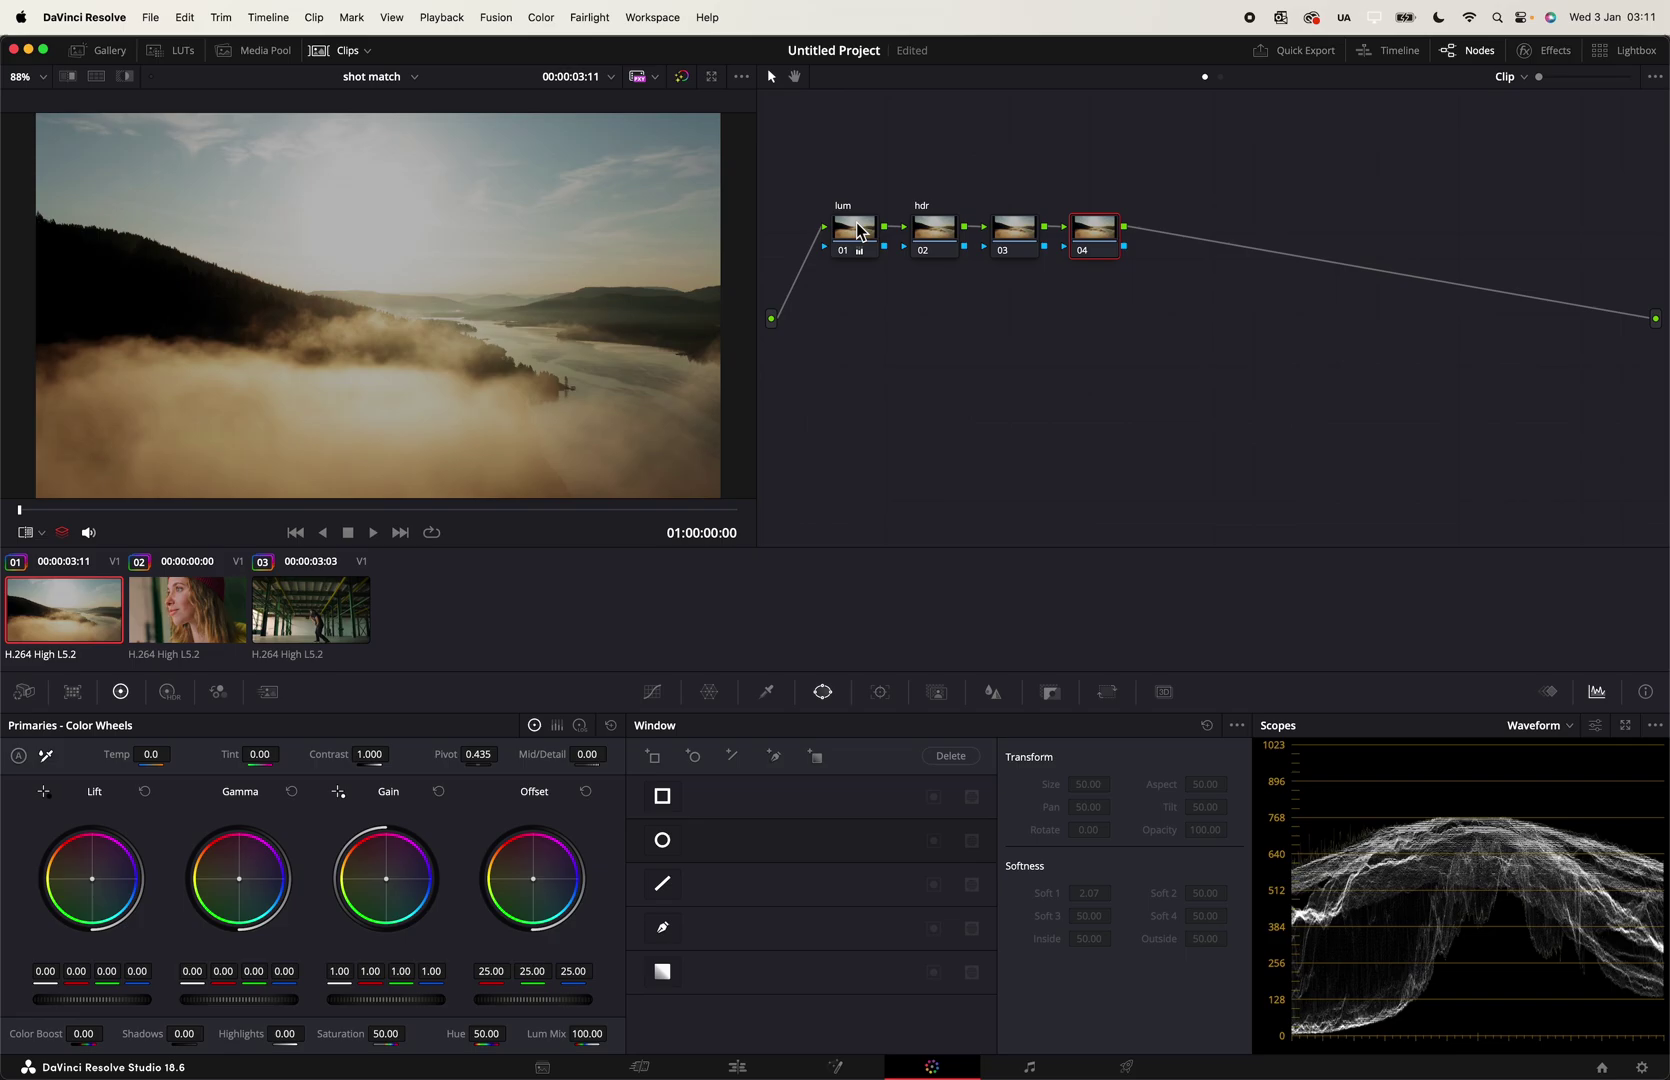
left_click(1025, 243)
type("black")
left_click(1085, 240)
type("wb")
Step: On the hdr node, set the Specular zone's Min Range to 3.97 and raise the Highlight exposure to 3.68 with the HDR wheels
left_click(915, 242)
left_click(168, 691)
left_click(497, 725)
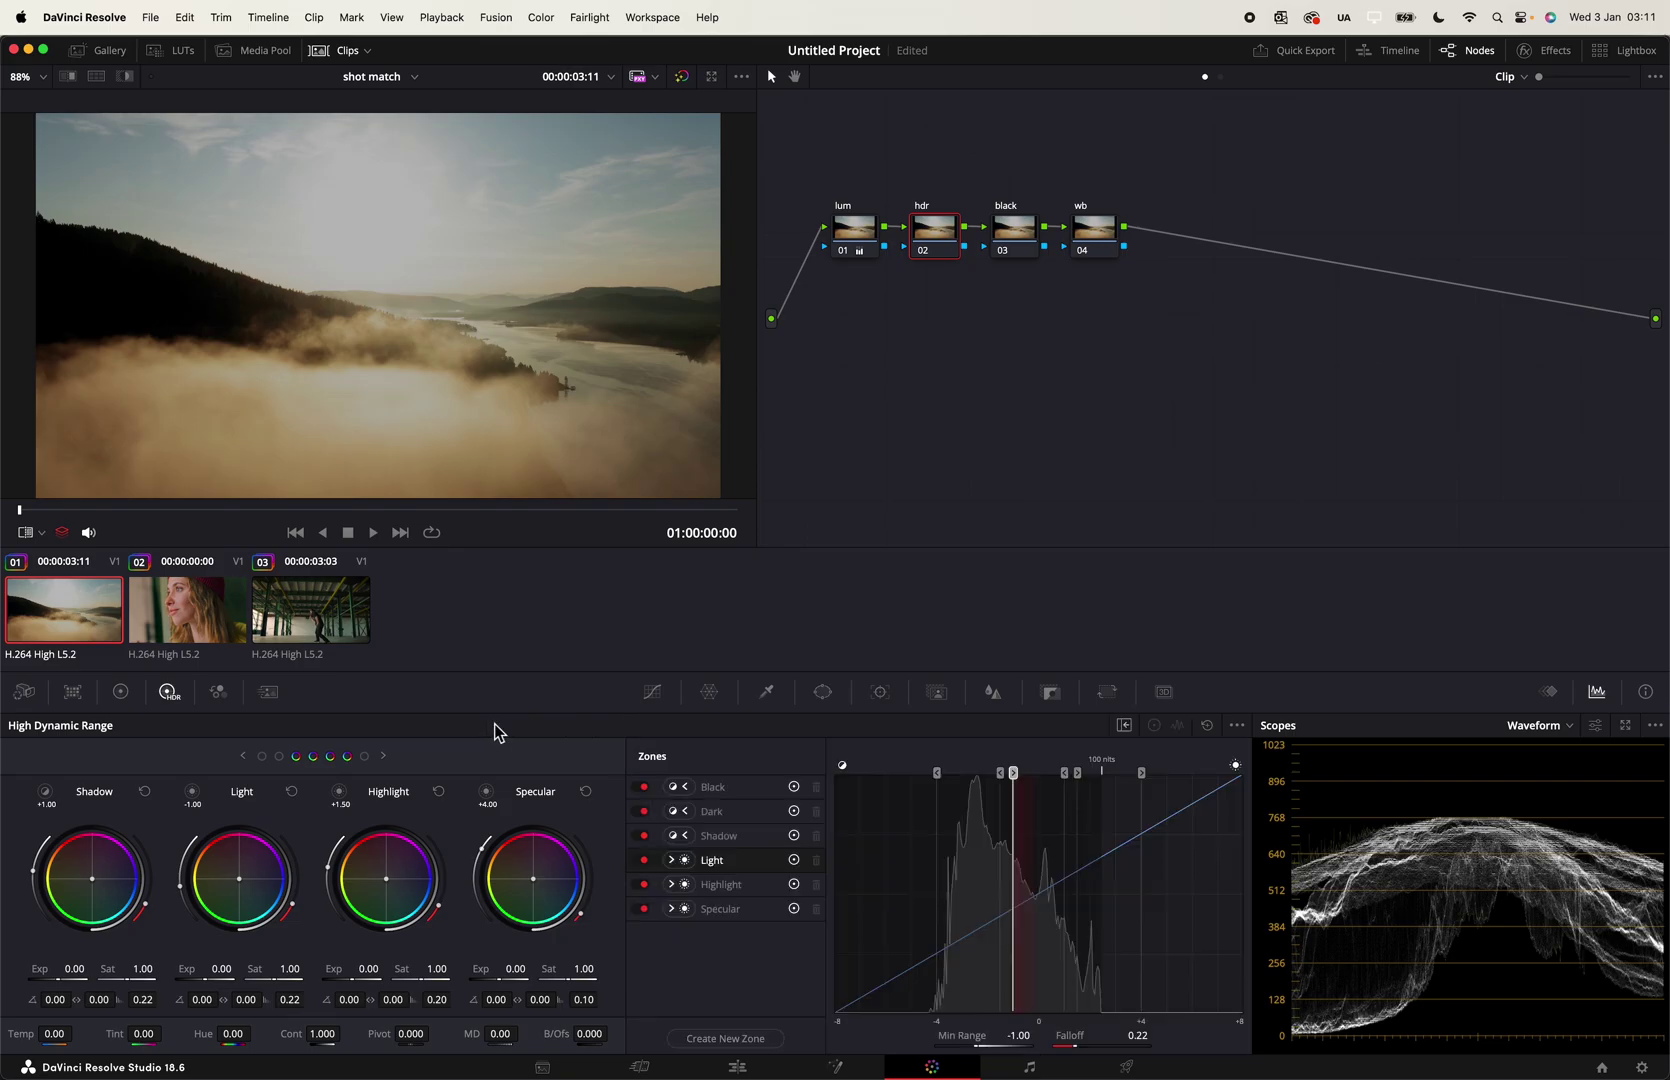
left_click_drag(1142, 773, 1148, 777)
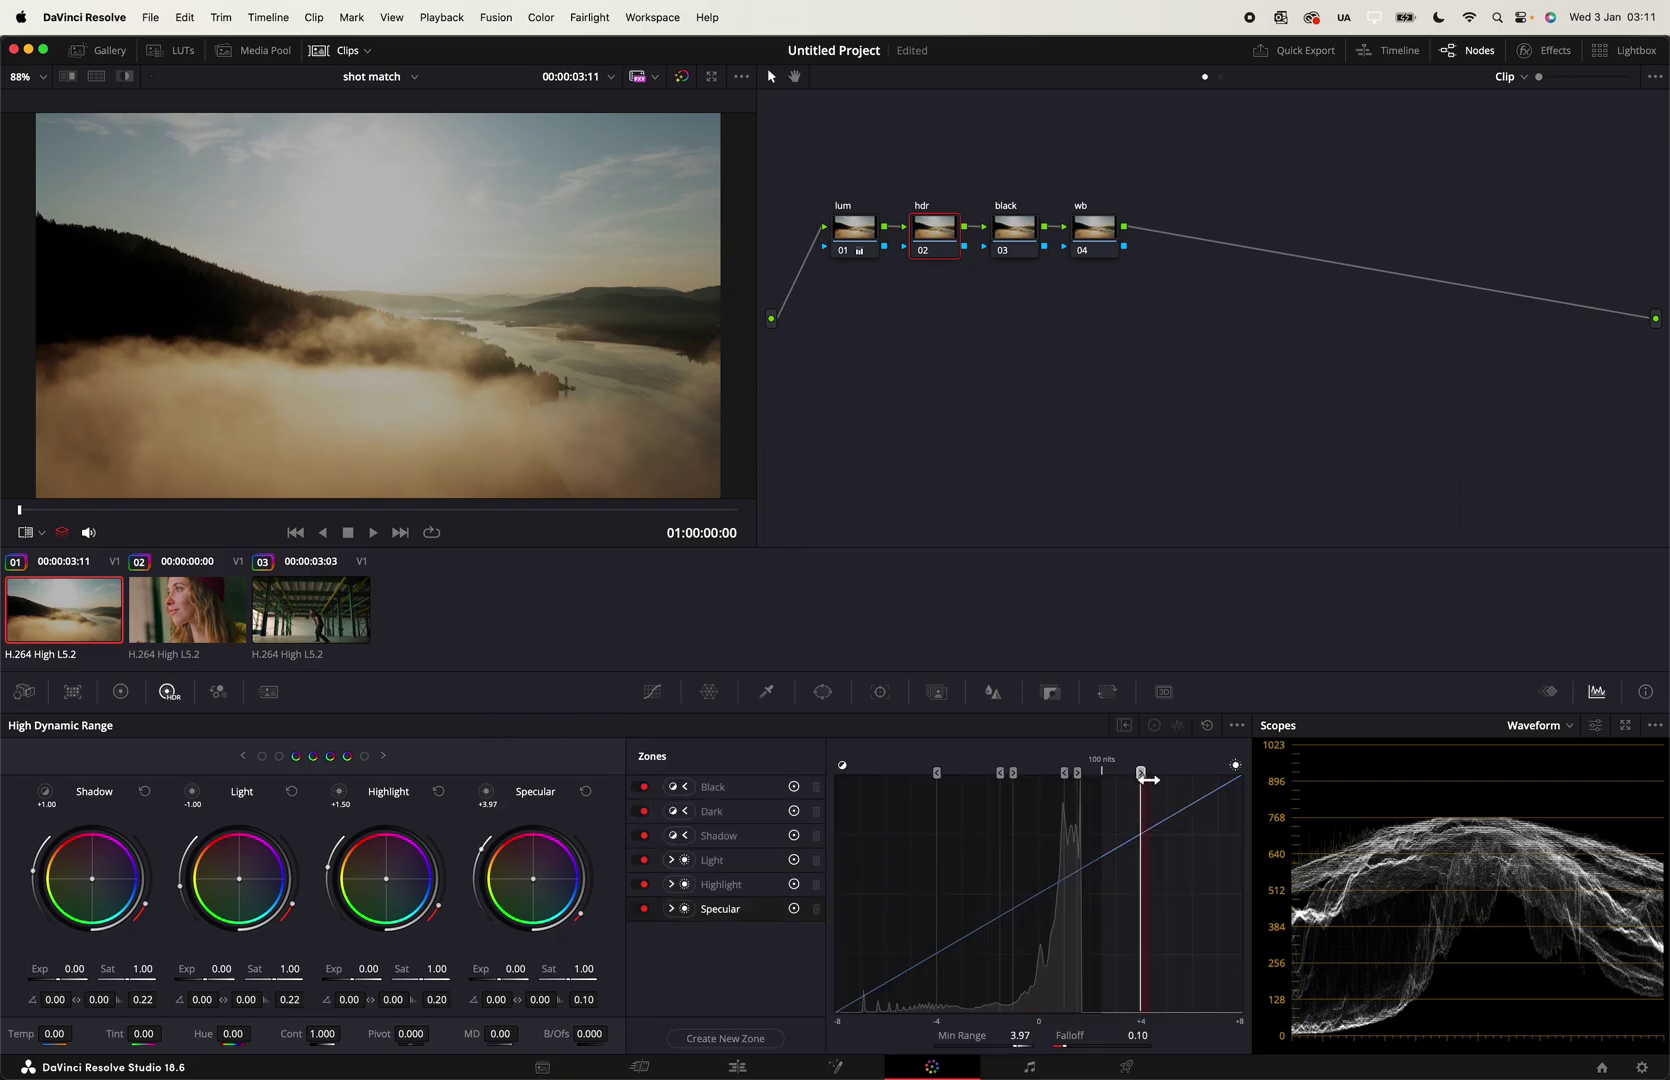
left_click(1079, 775)
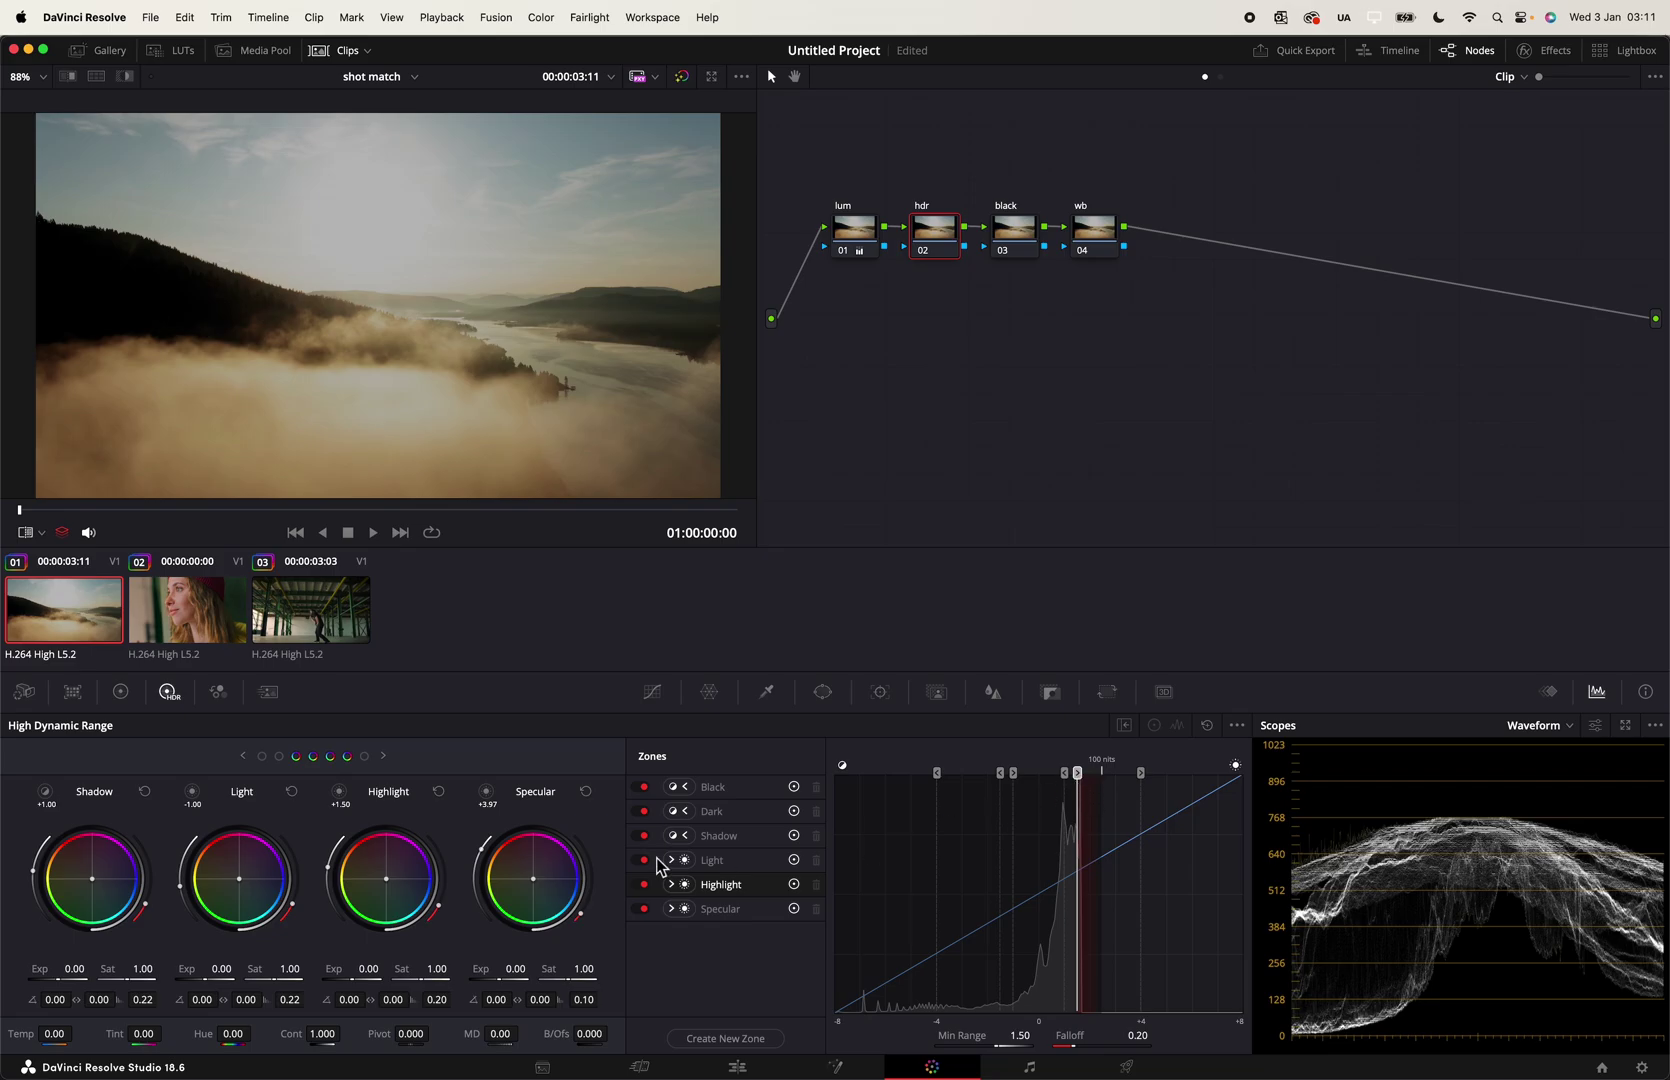
left_click_drag(368, 969, 443, 969)
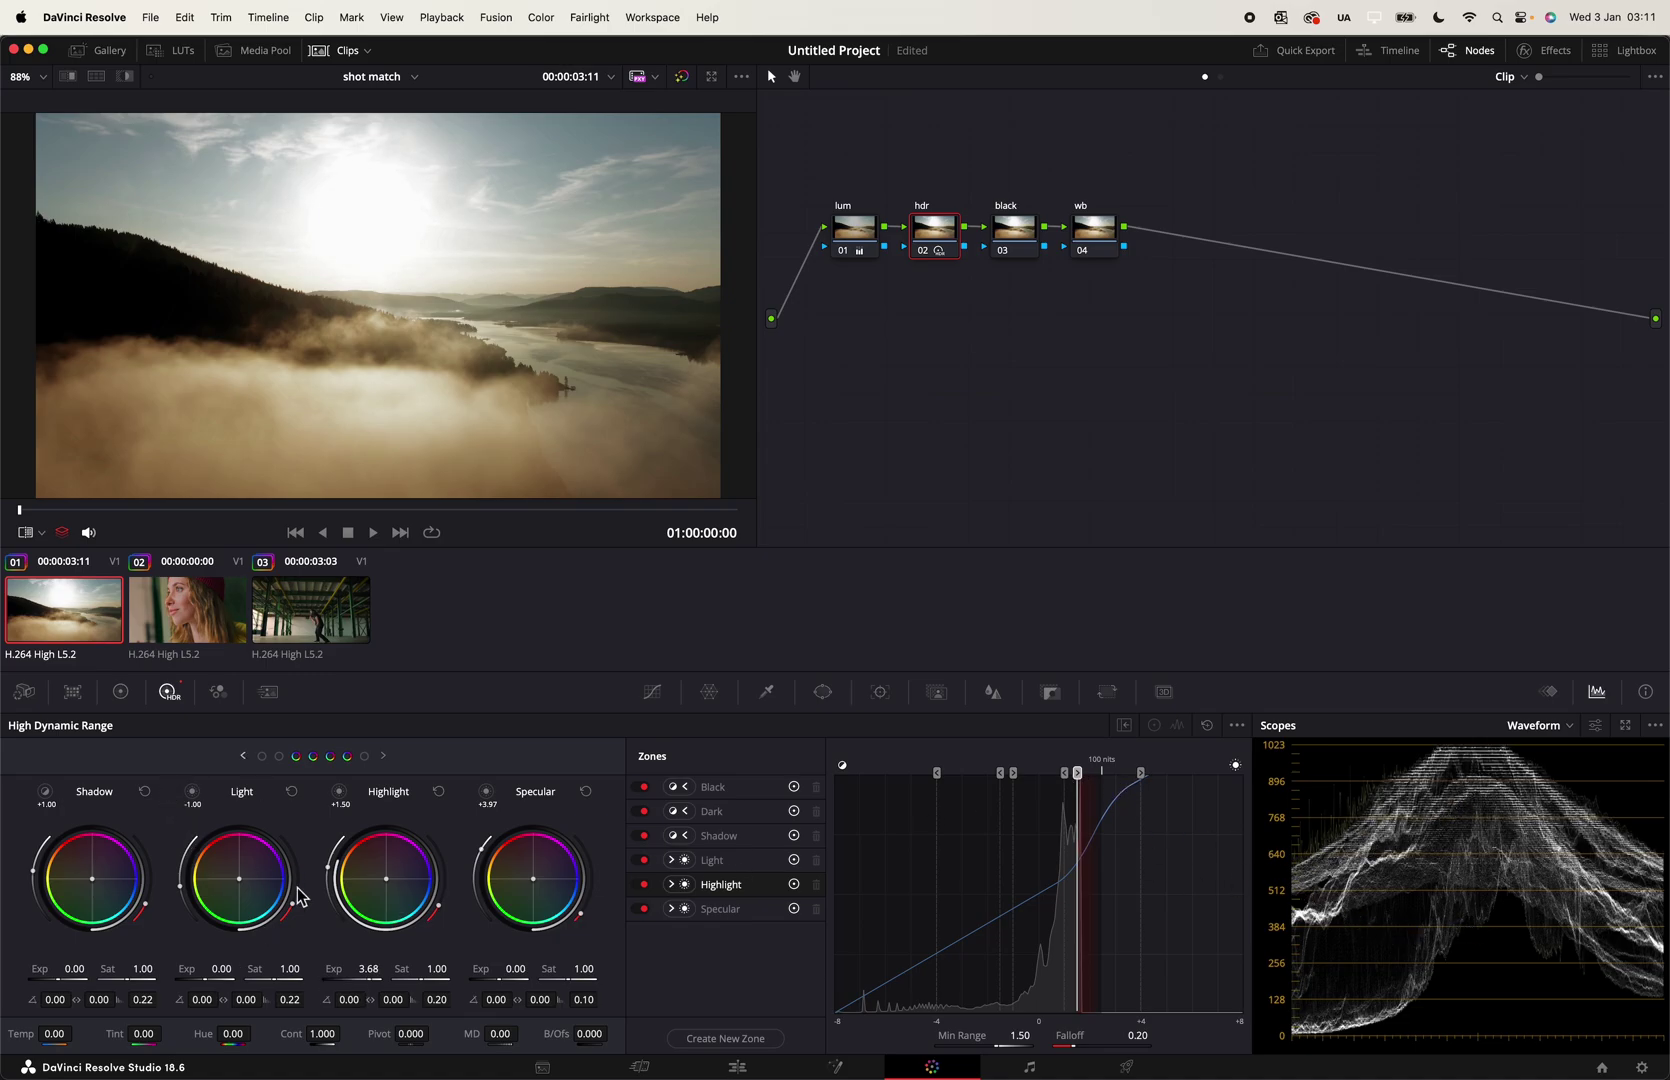
Step: Set the hdr node's Shadow exposure to -0.20, Light exposure to -0.56 and Highlight exposure to 6.00
mouse_move(214, 970)
left_mouse_down()
mouse_move(192, 970)
mouse_move(210, 980)
left_mouse_up()
left_click_drag(74, 969, 63, 969)
left_click_drag(212, 979, 213, 979)
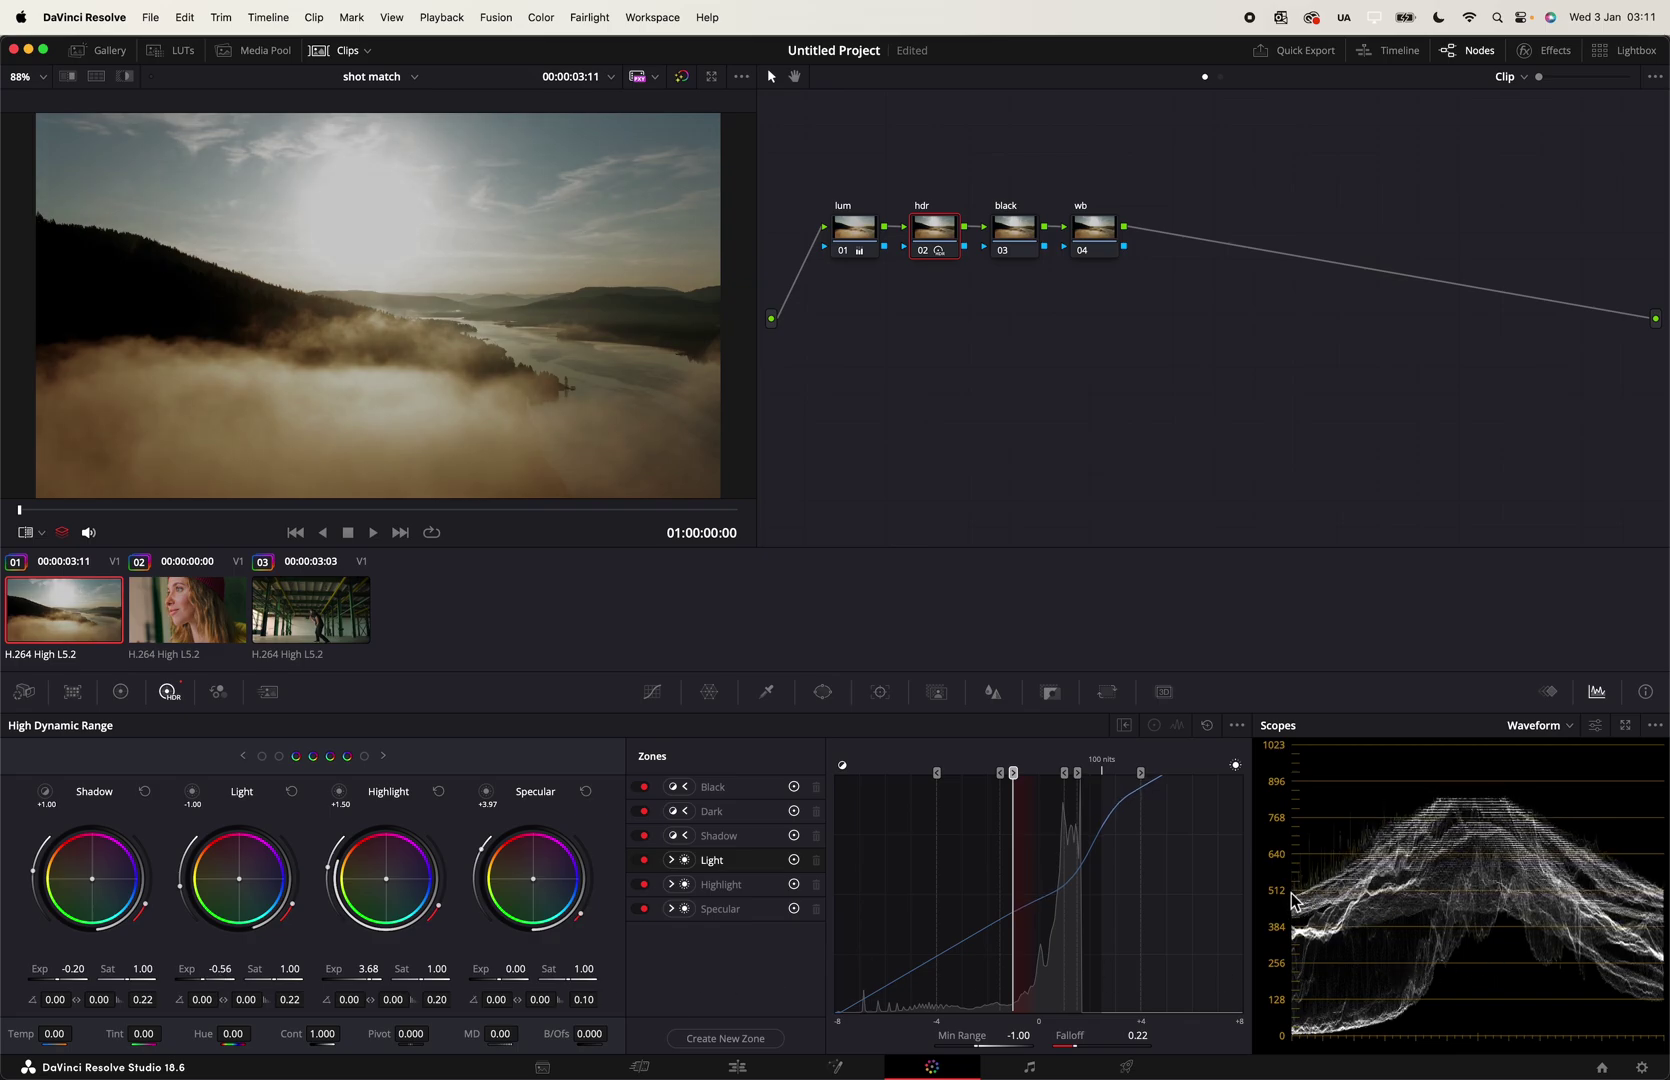
left_click(360, 982)
left_click_drag(368, 969, 416, 969)
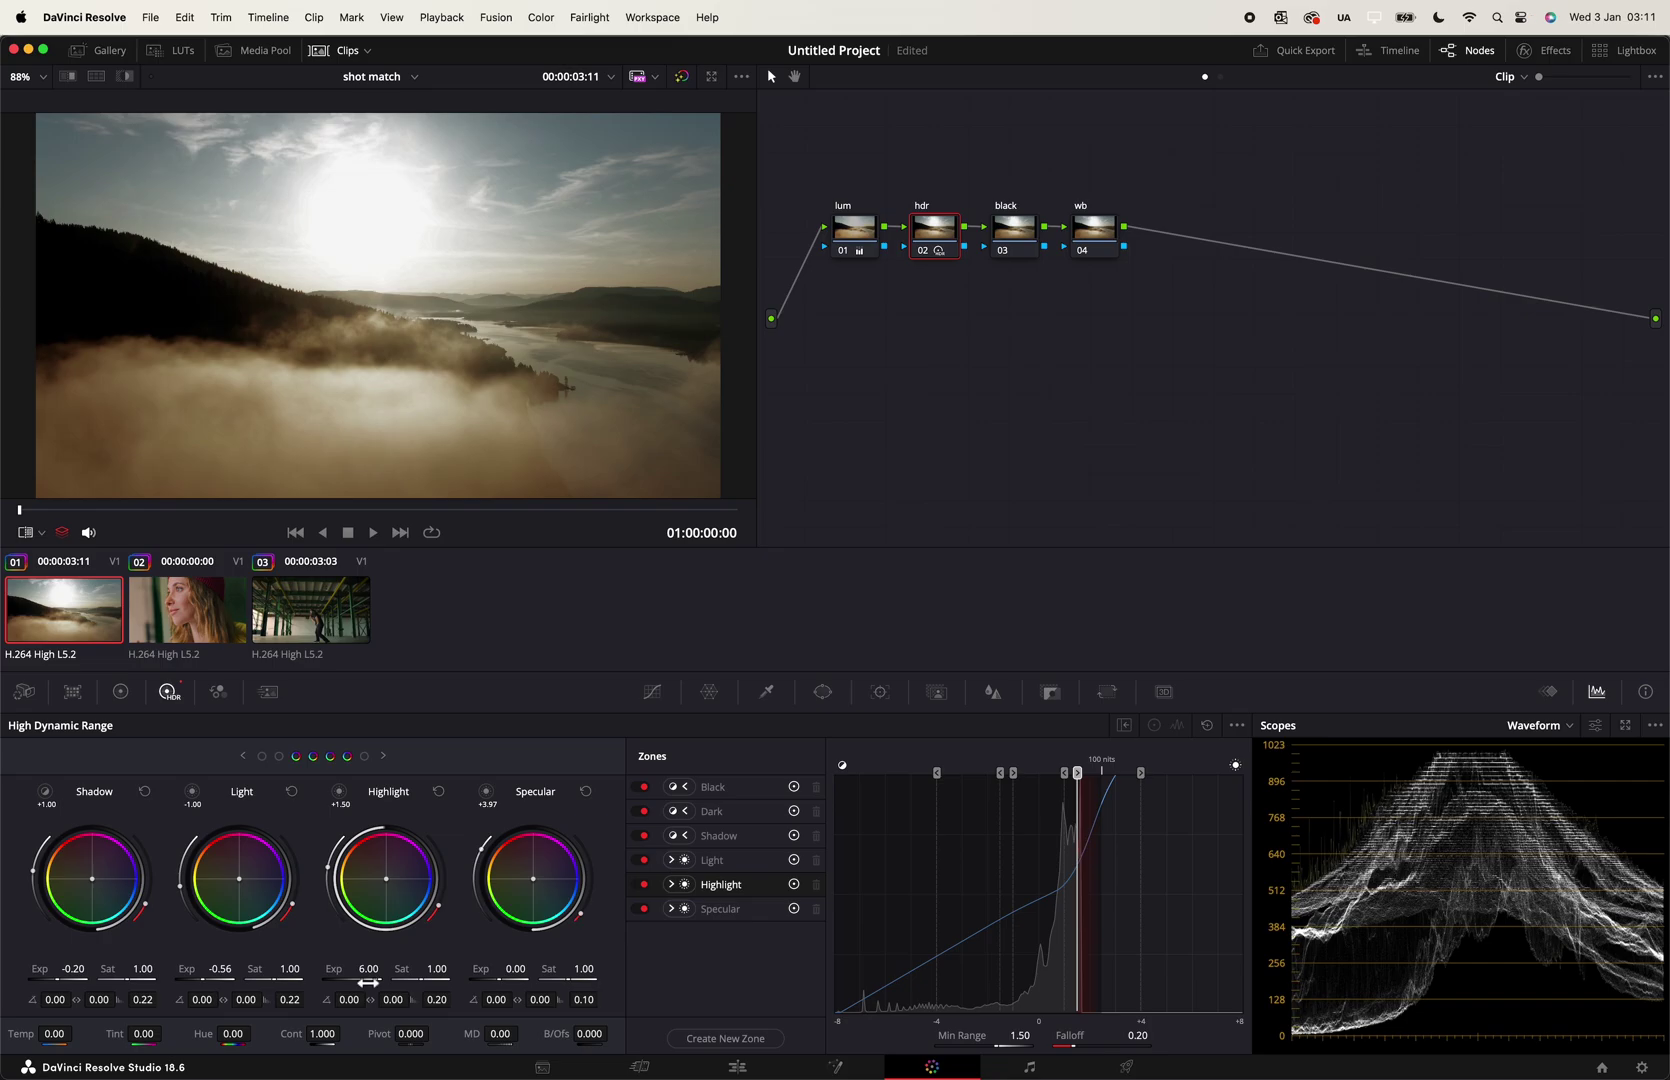
Step: Toggle the hdr node off and on to compare the landscape's sun and fog with and without the correction
key("ctrl+d")
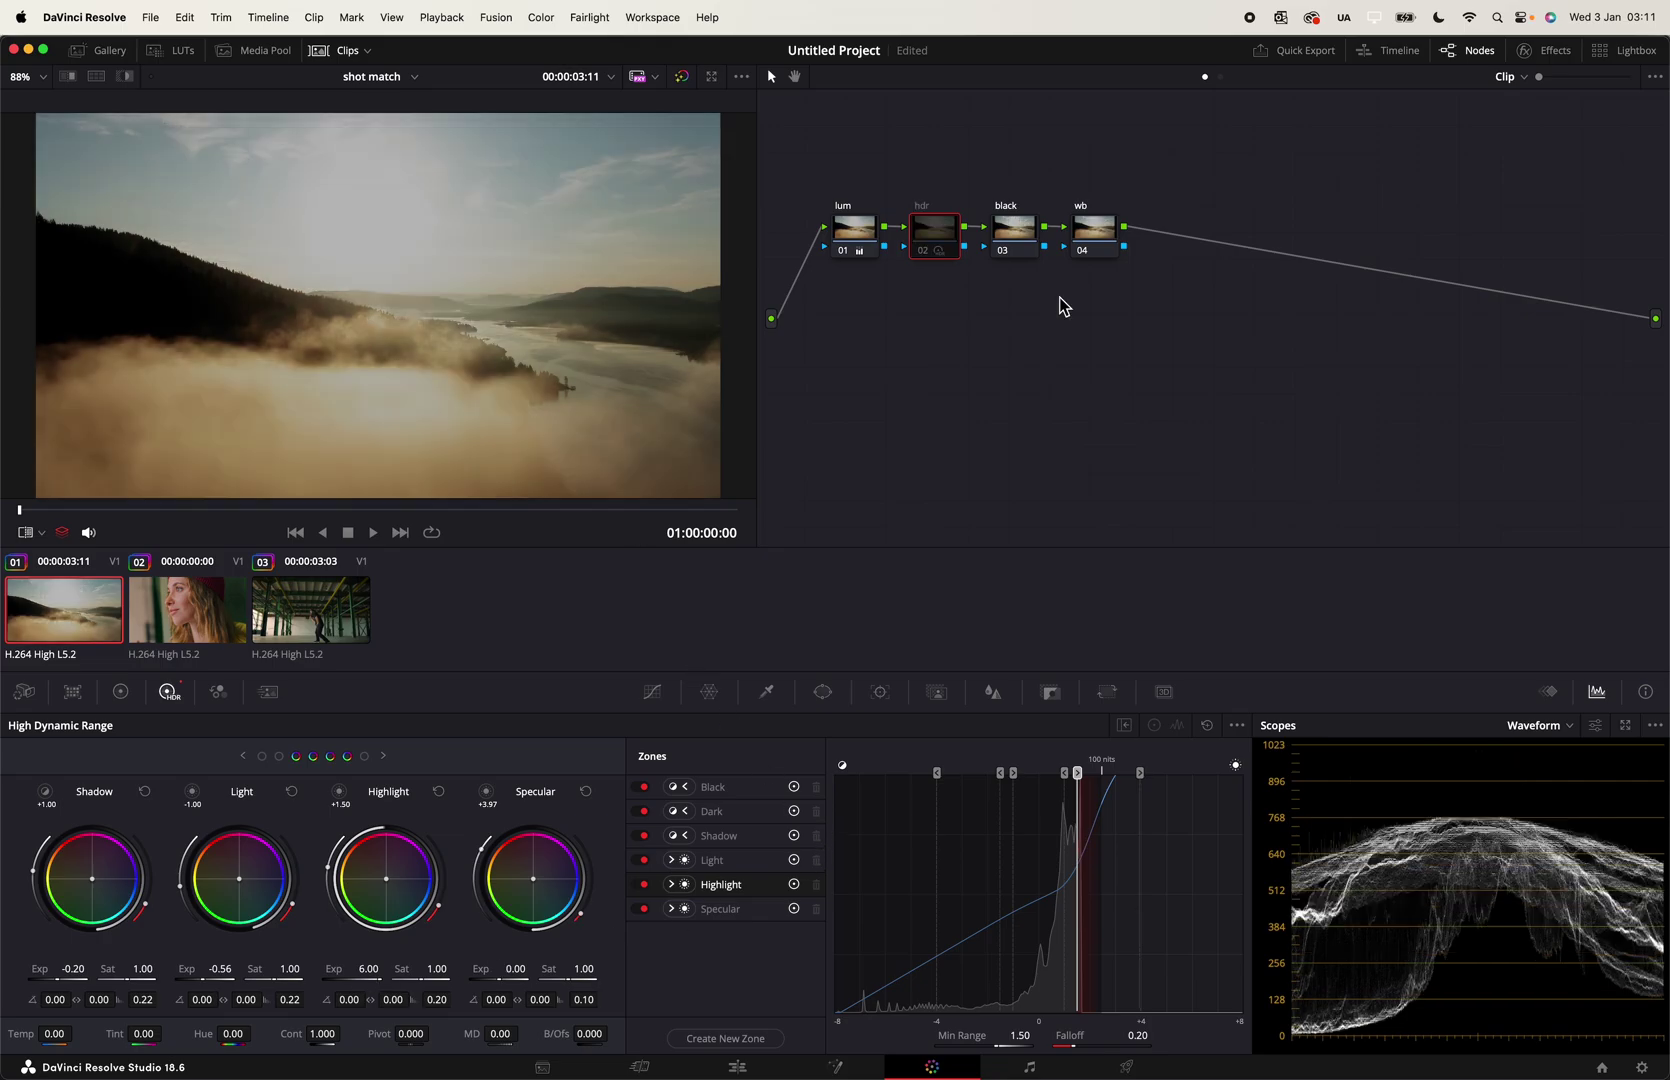
key("ctrl+d")
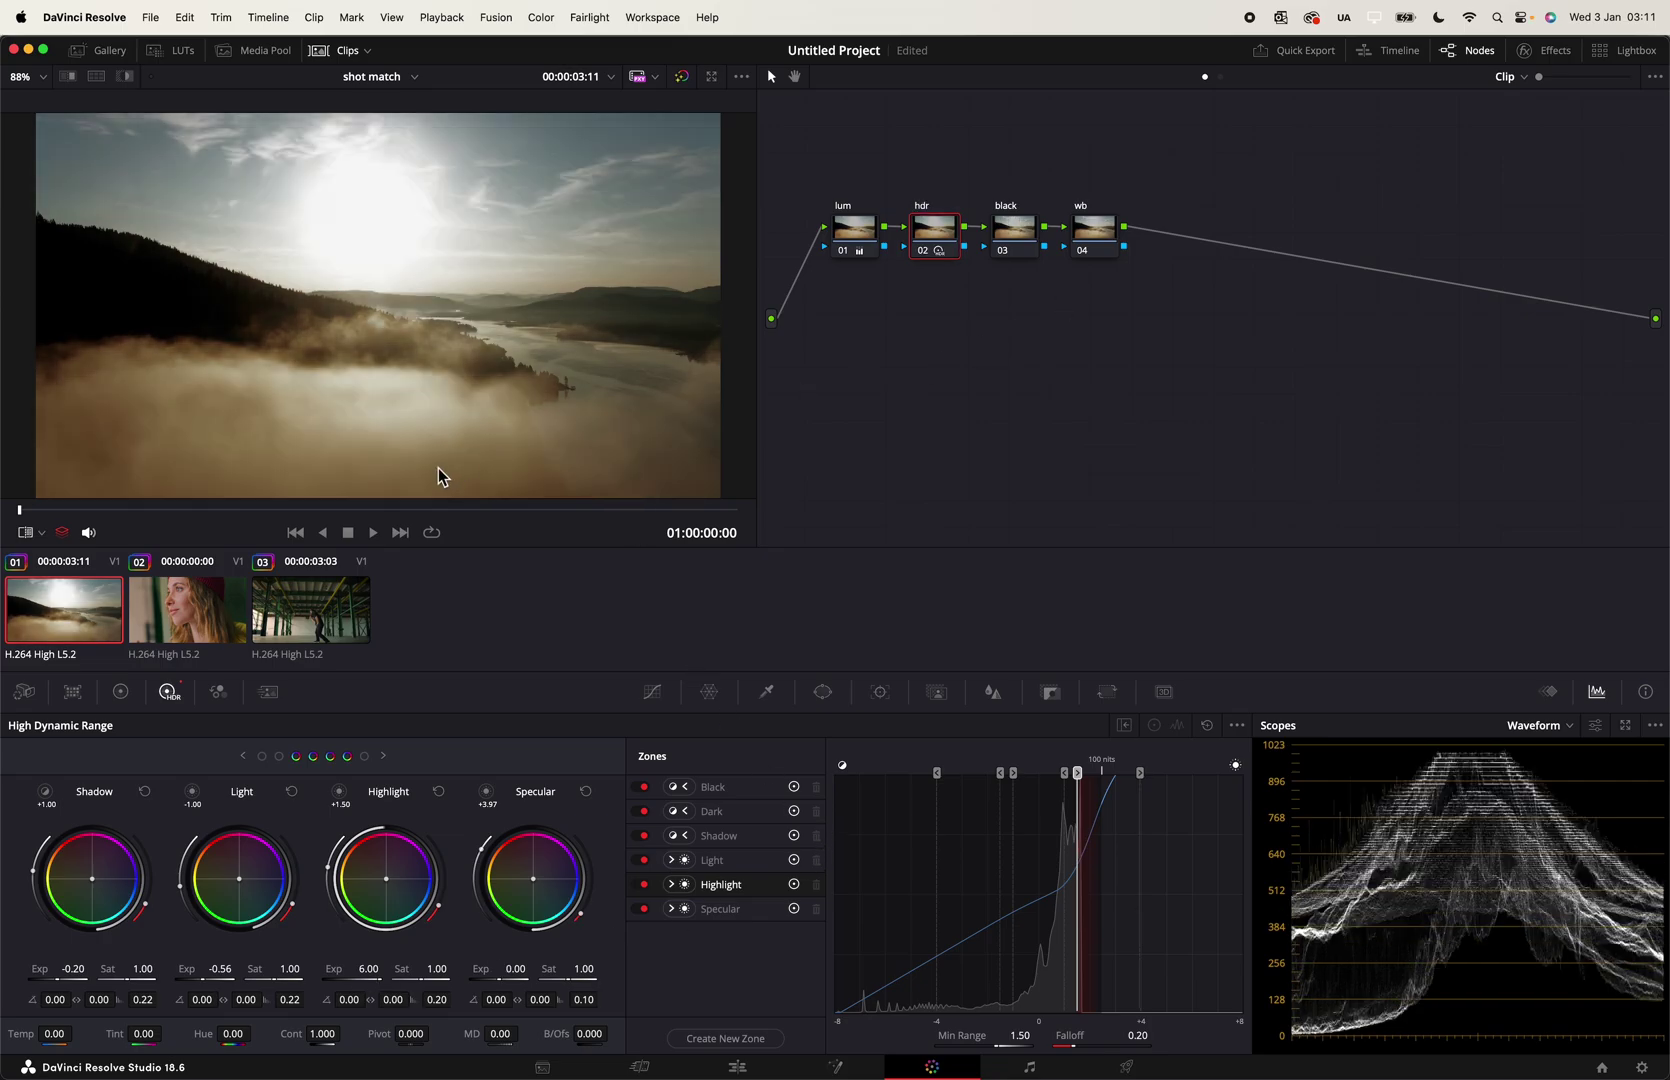
key("ctrl+d")
key("ctrl+d")
key("ctrl+d")
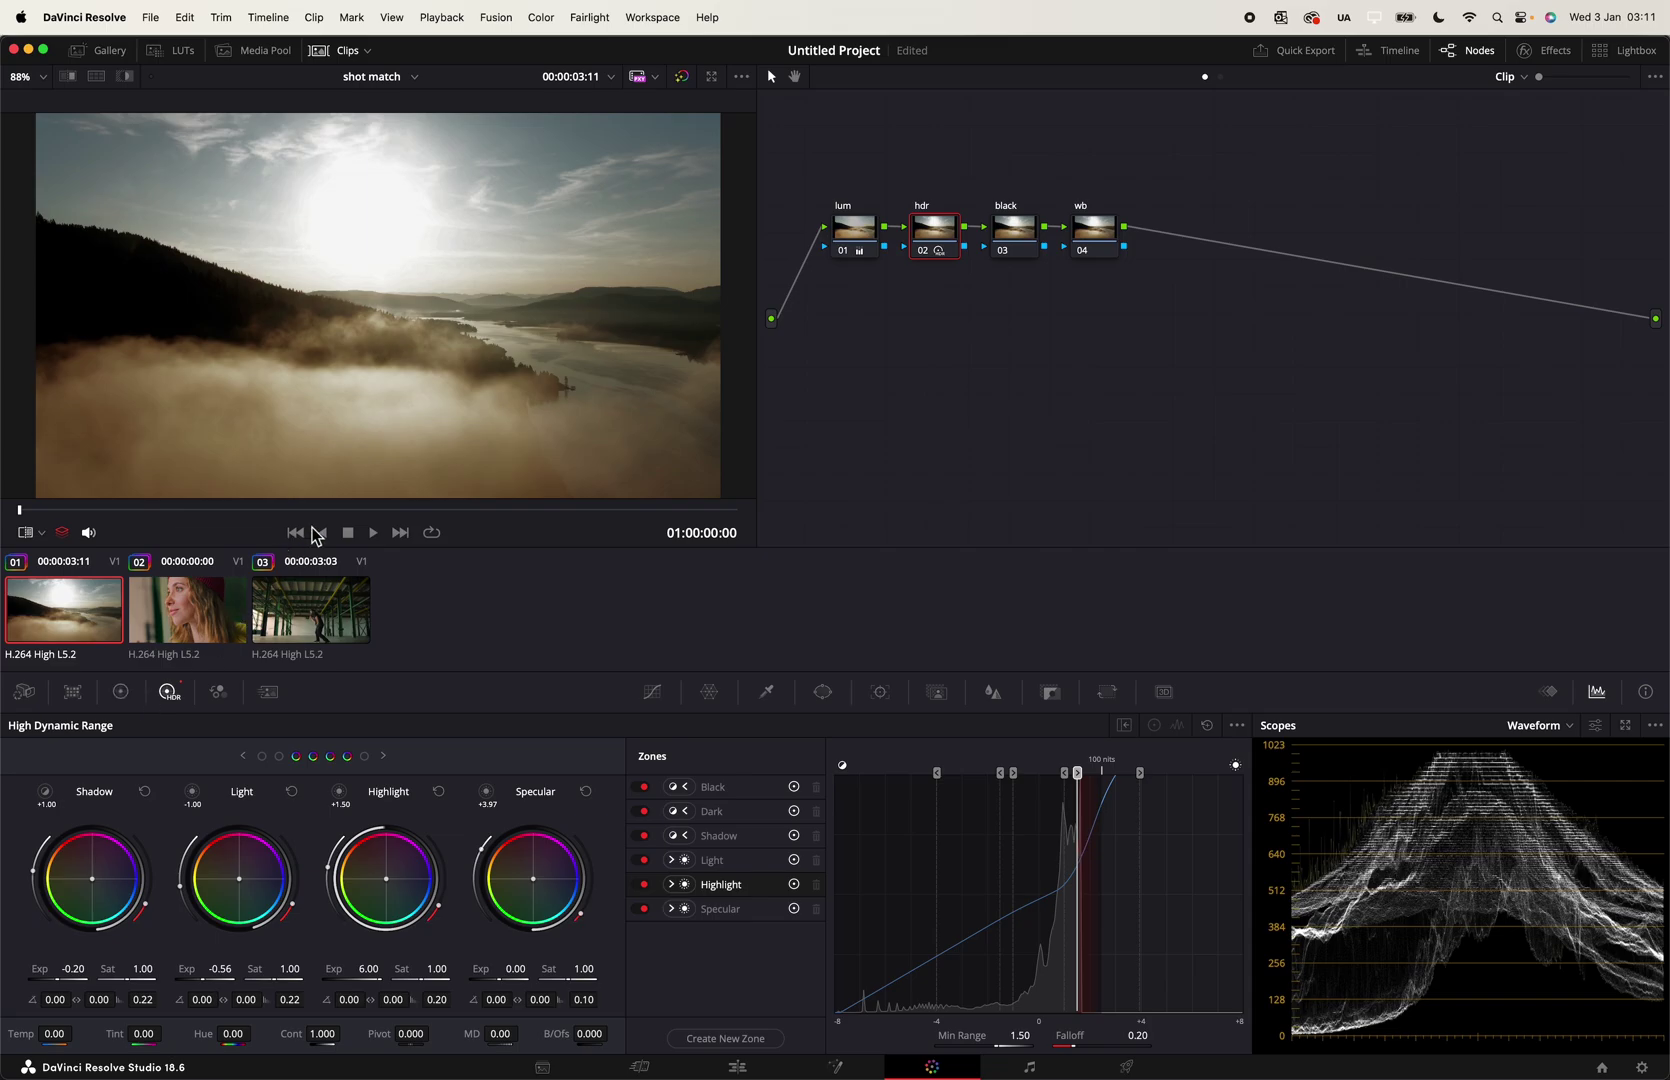
key("super+d")
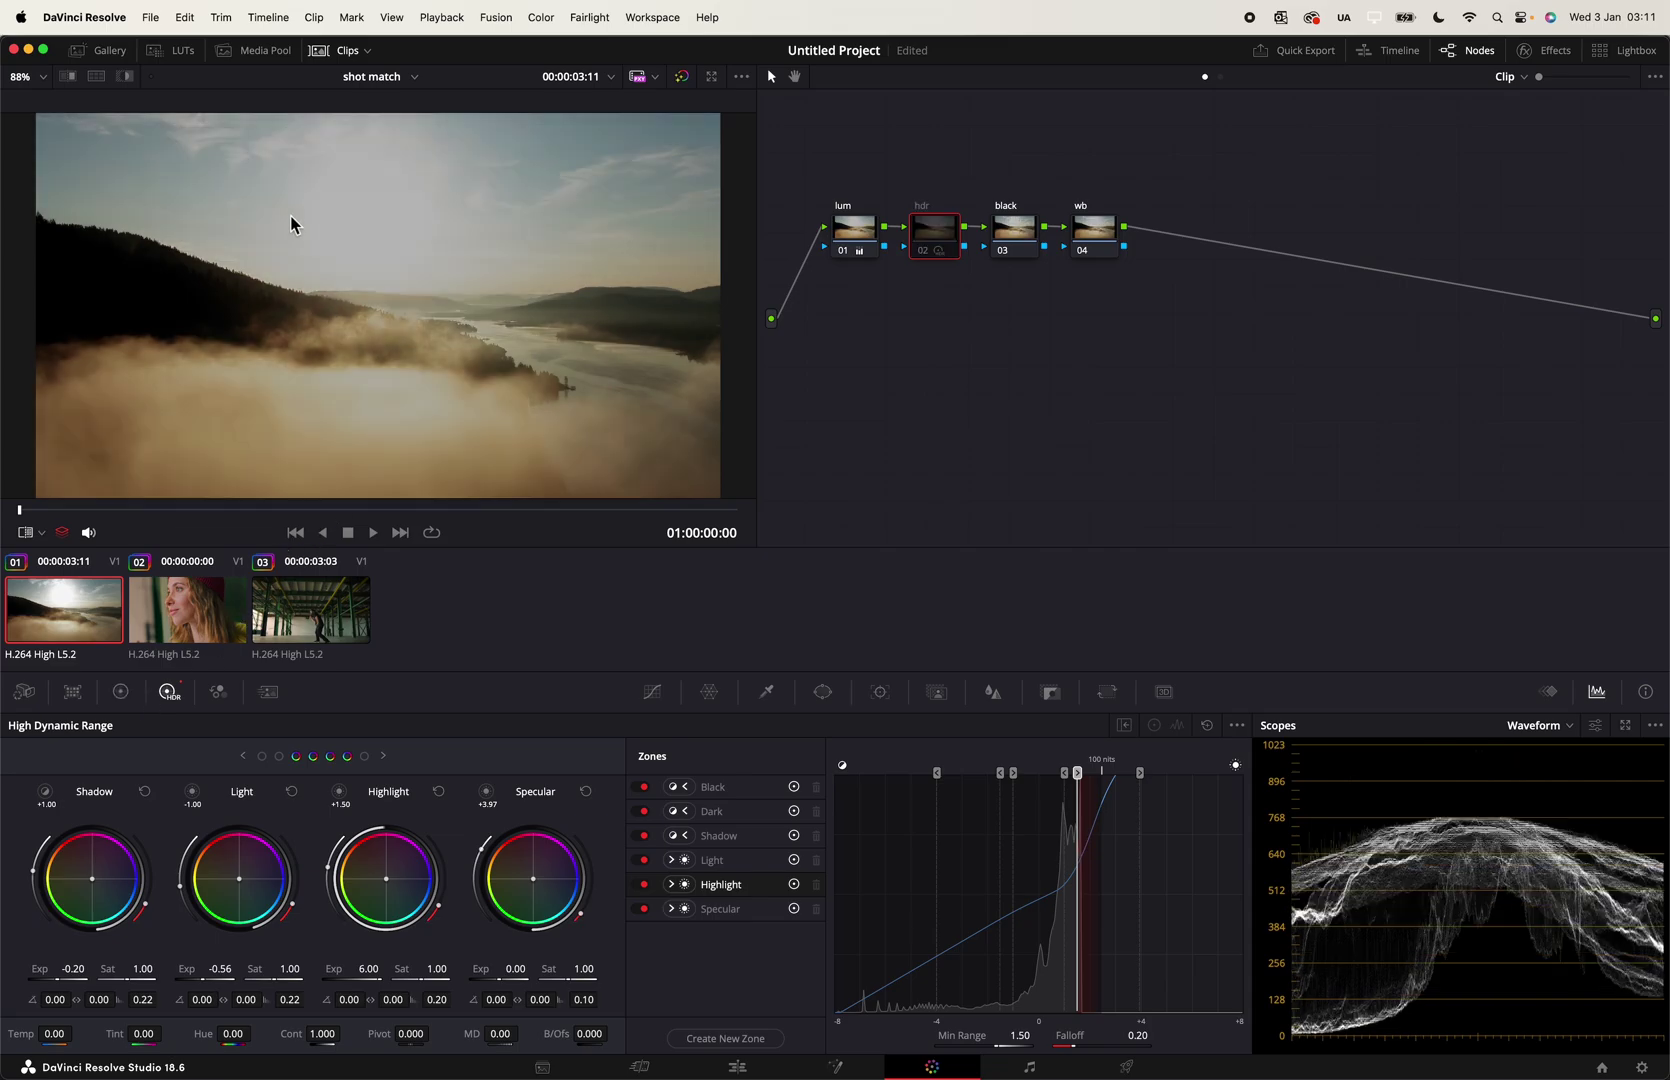
key("super+d")
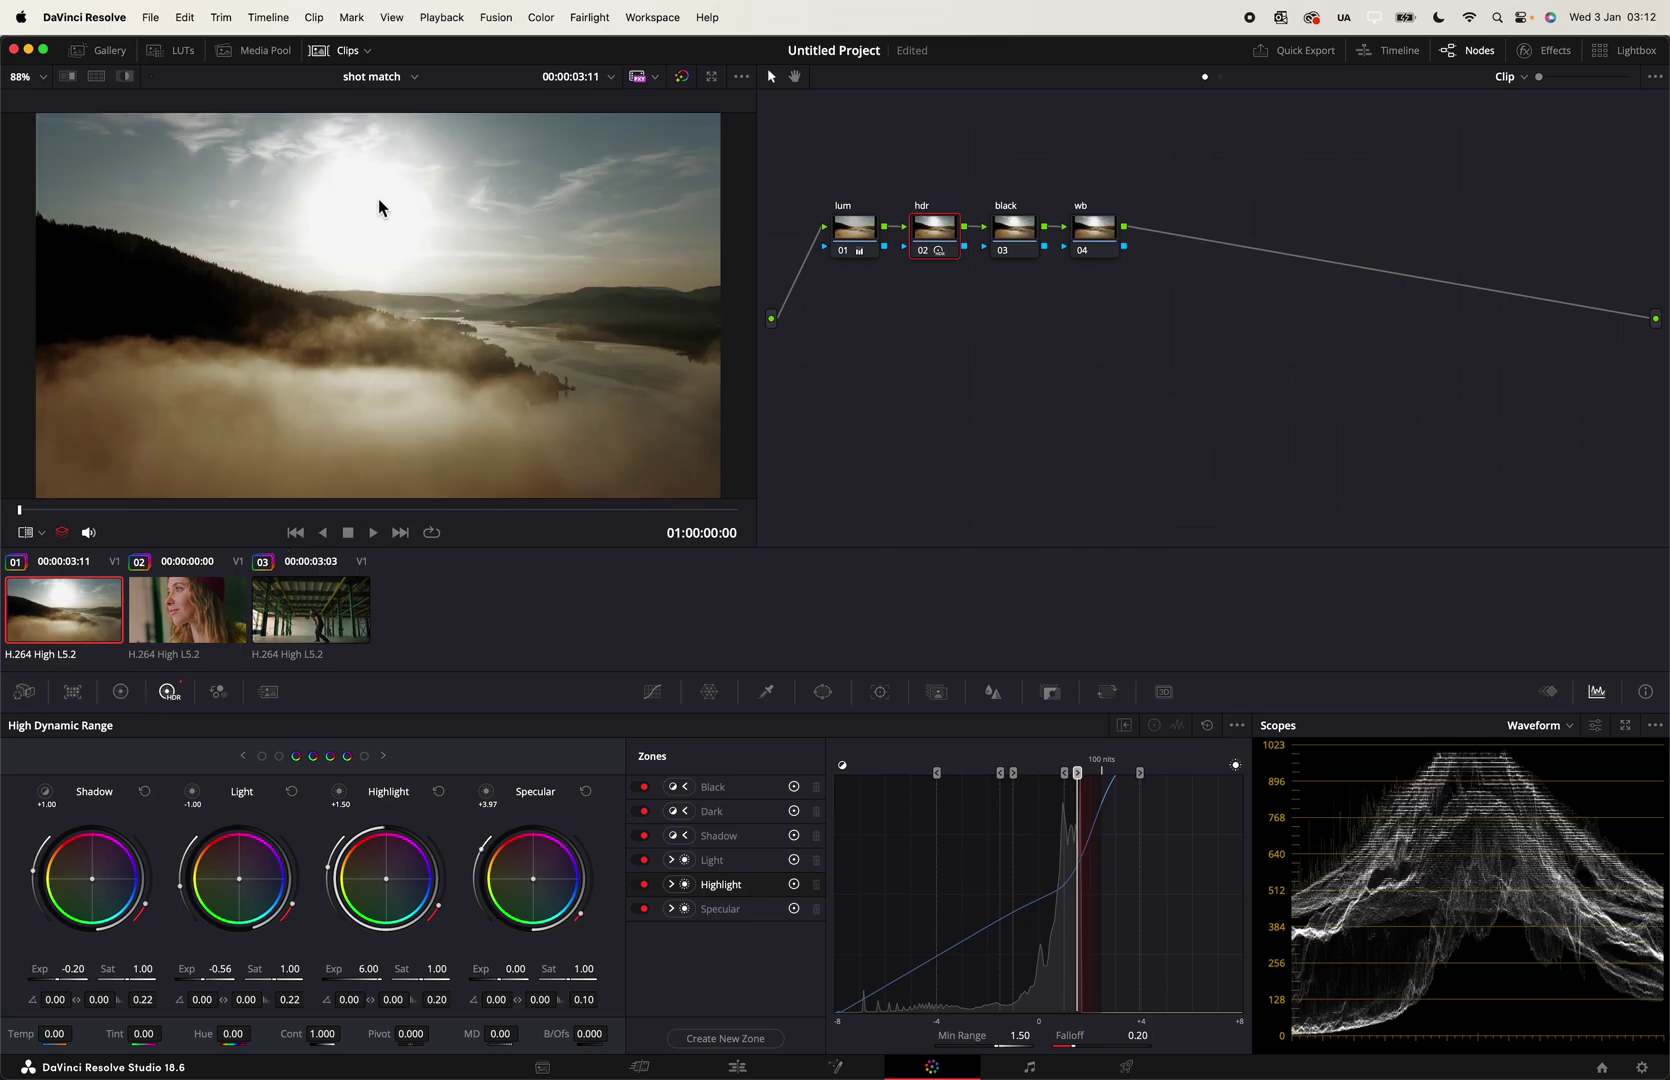
Step: Set the black node's black point by sampling the dark hillside in the landscape clip
left_click(120, 691)
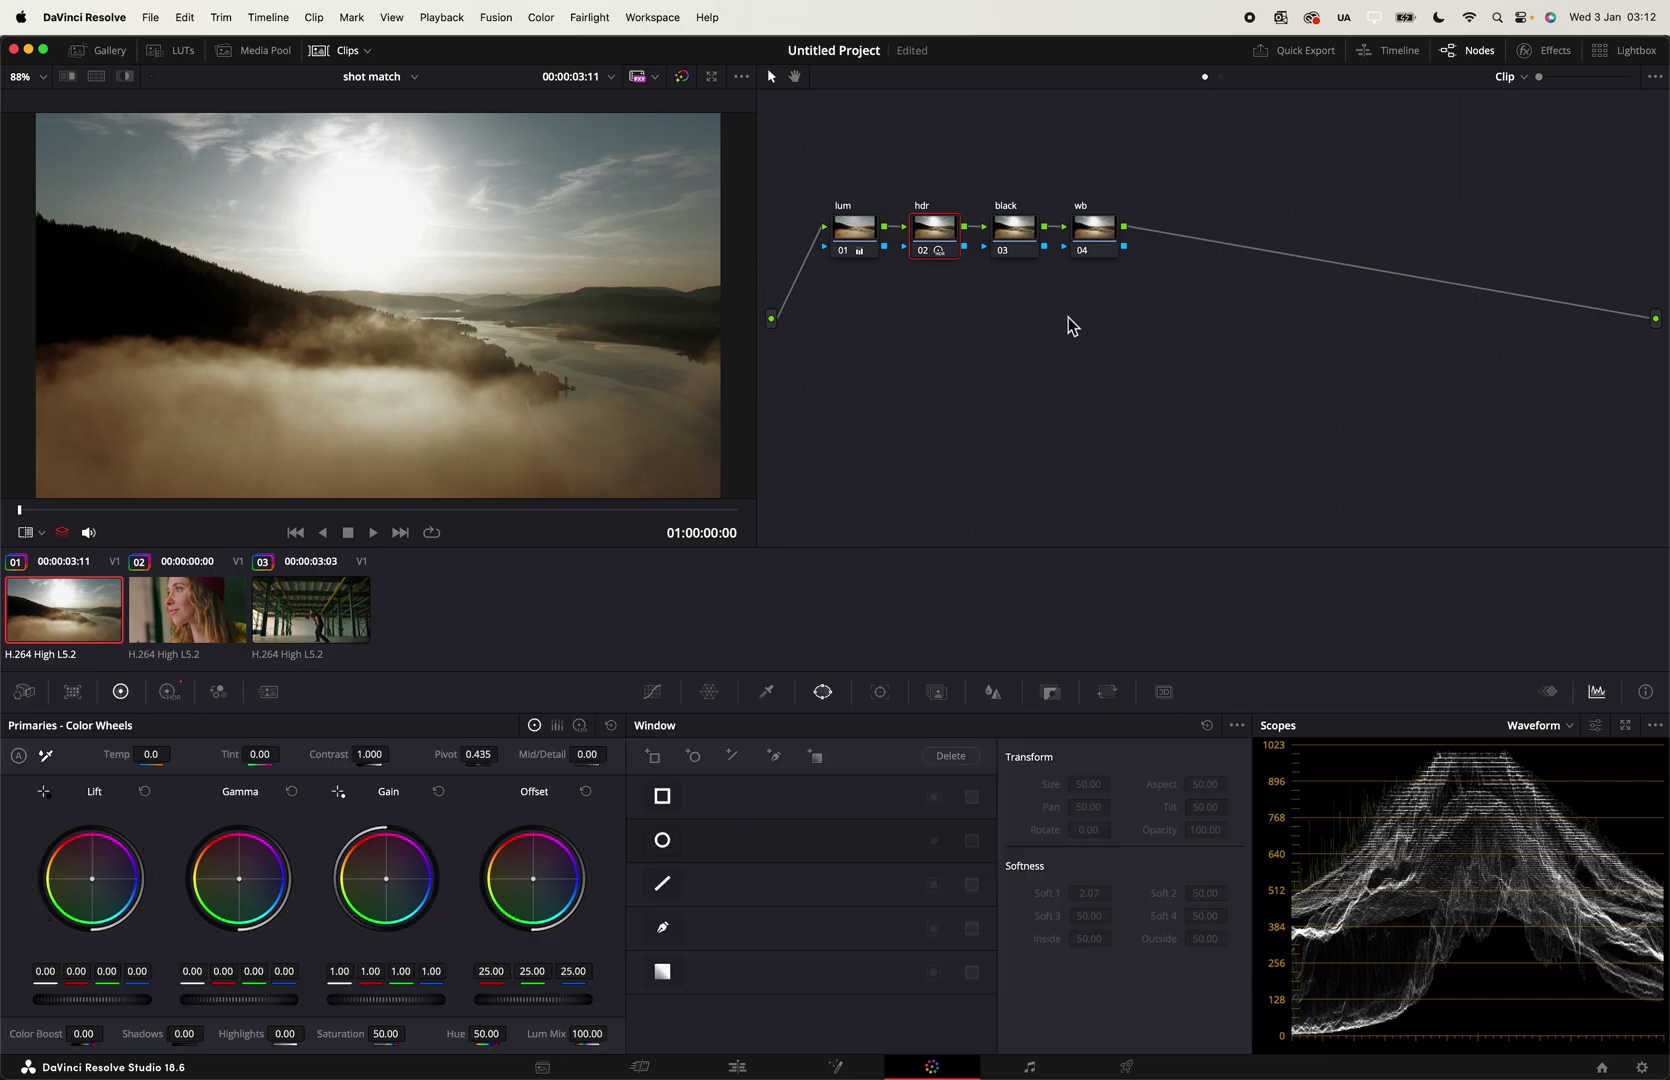
left_click(1012, 228)
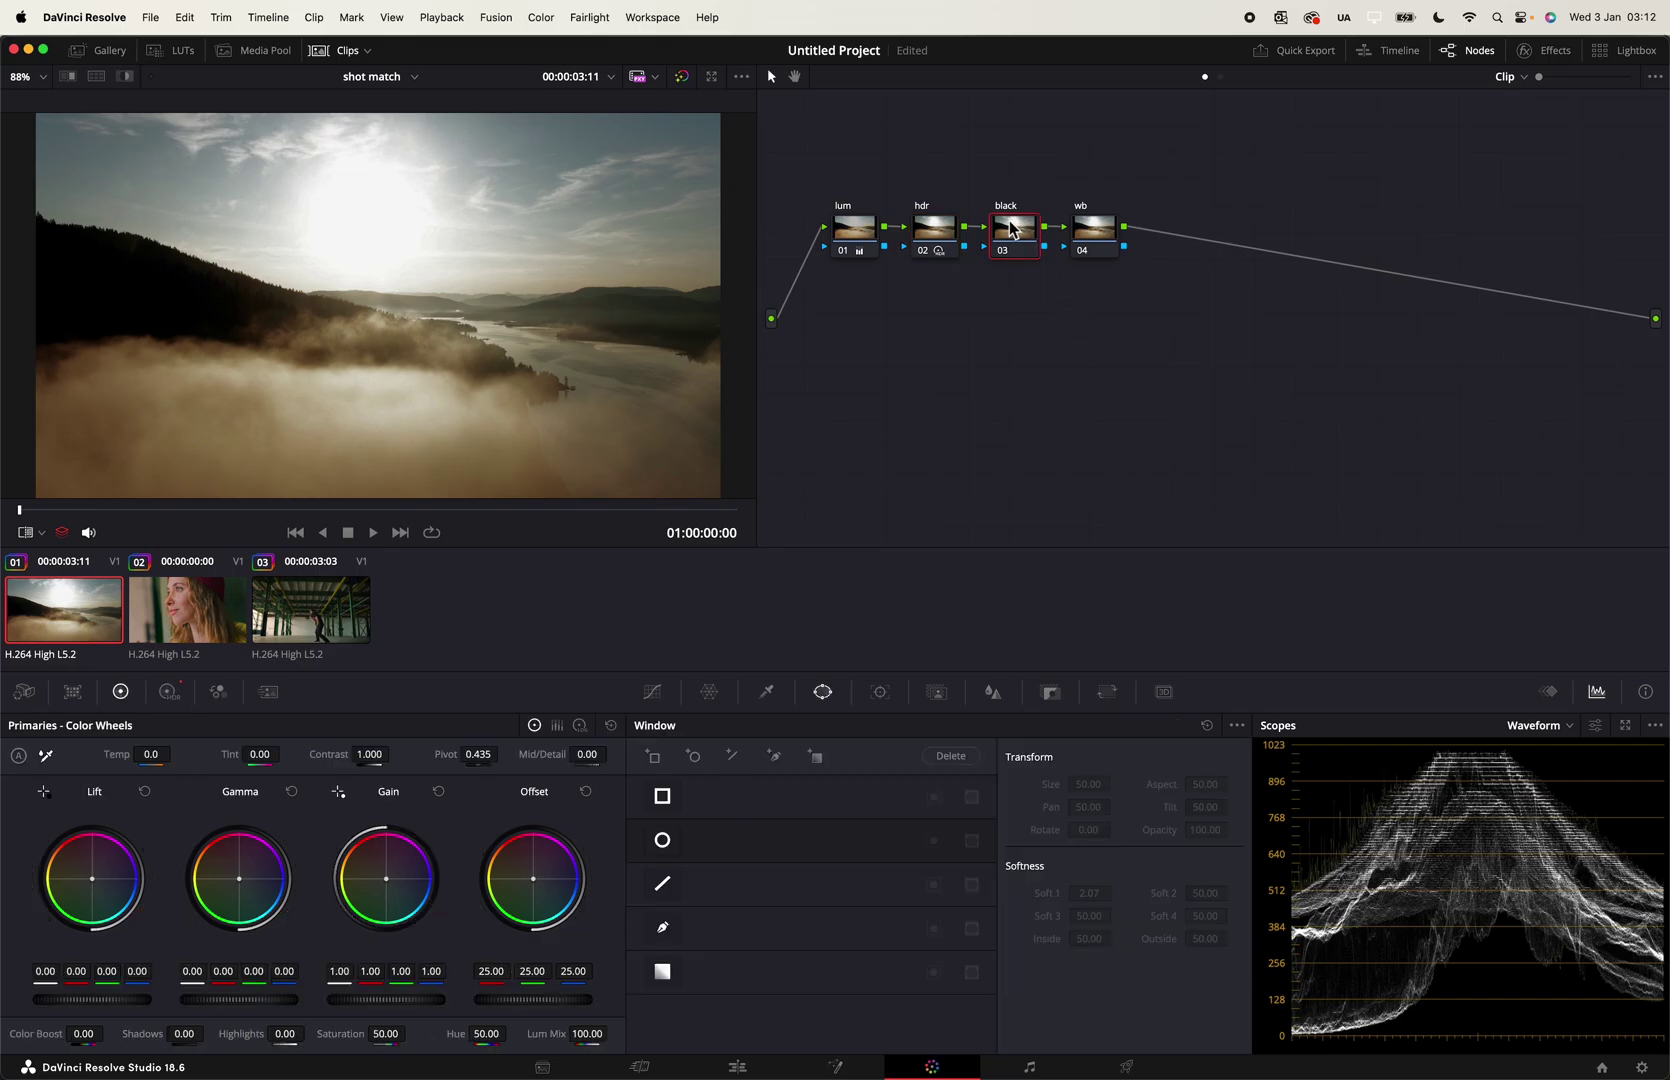
left_click(46, 791)
left_click(110, 281)
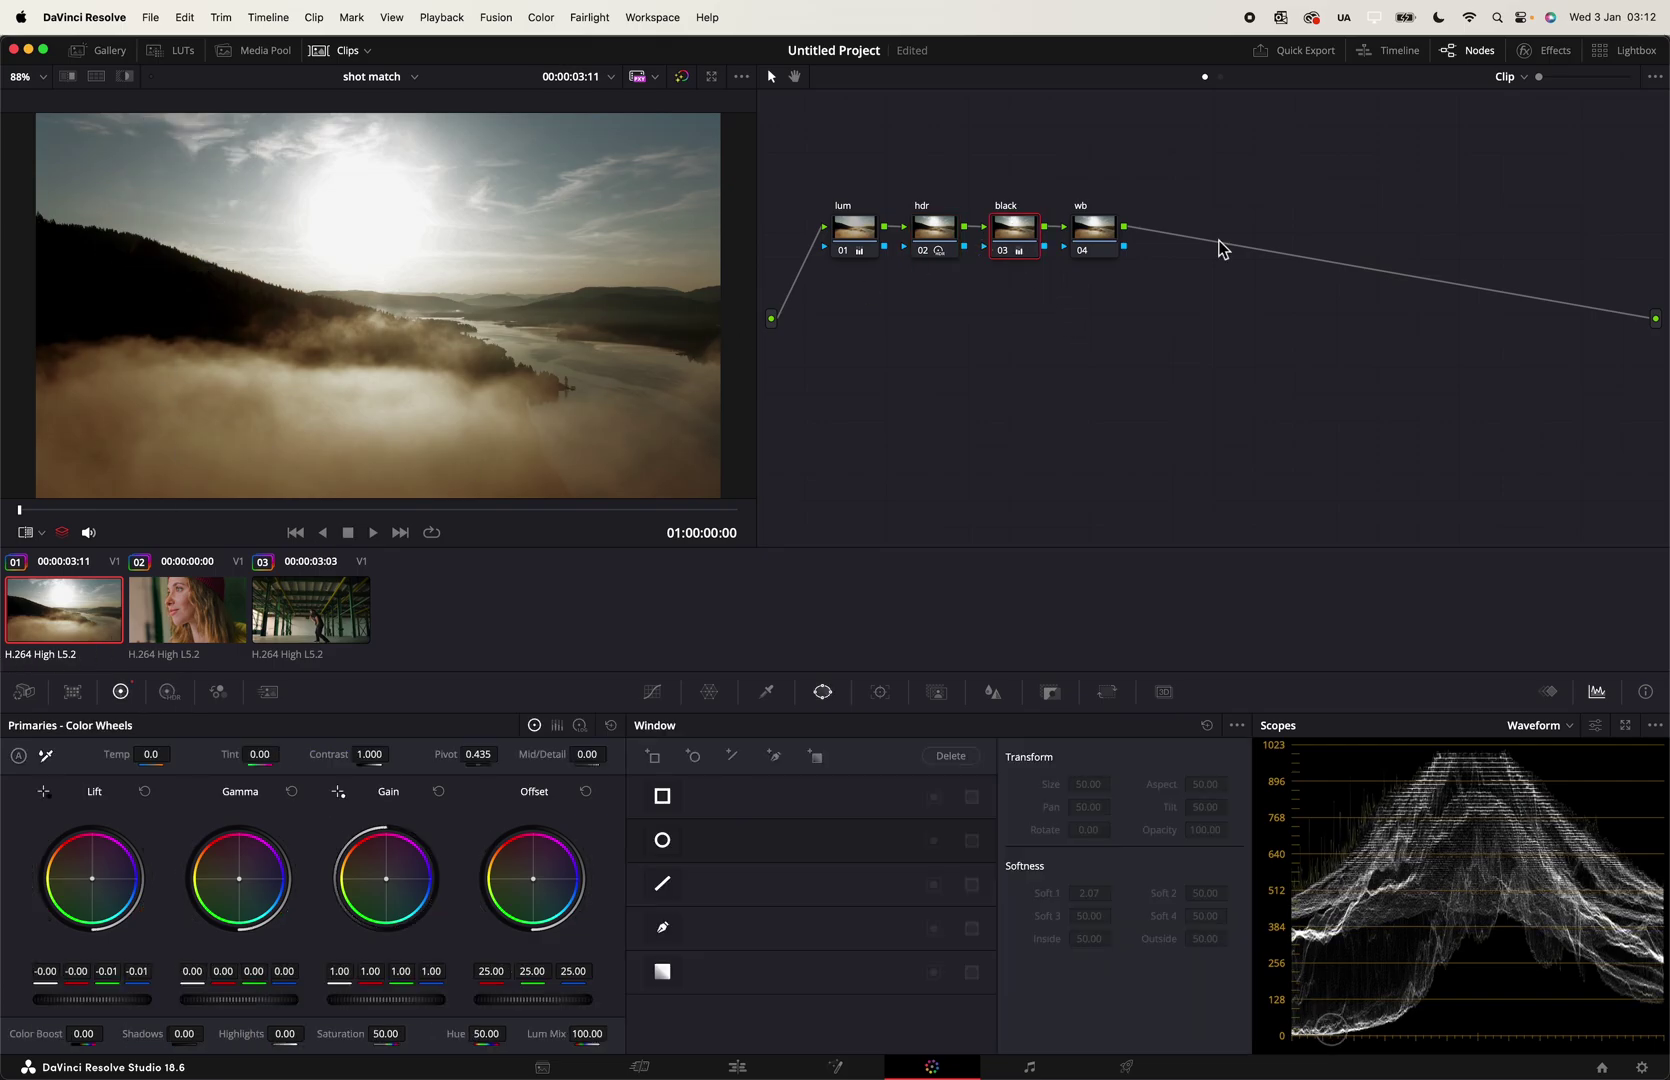
Step: White-balance the landscape clip on the wb node by sampling the upper sky
left_click(1102, 234)
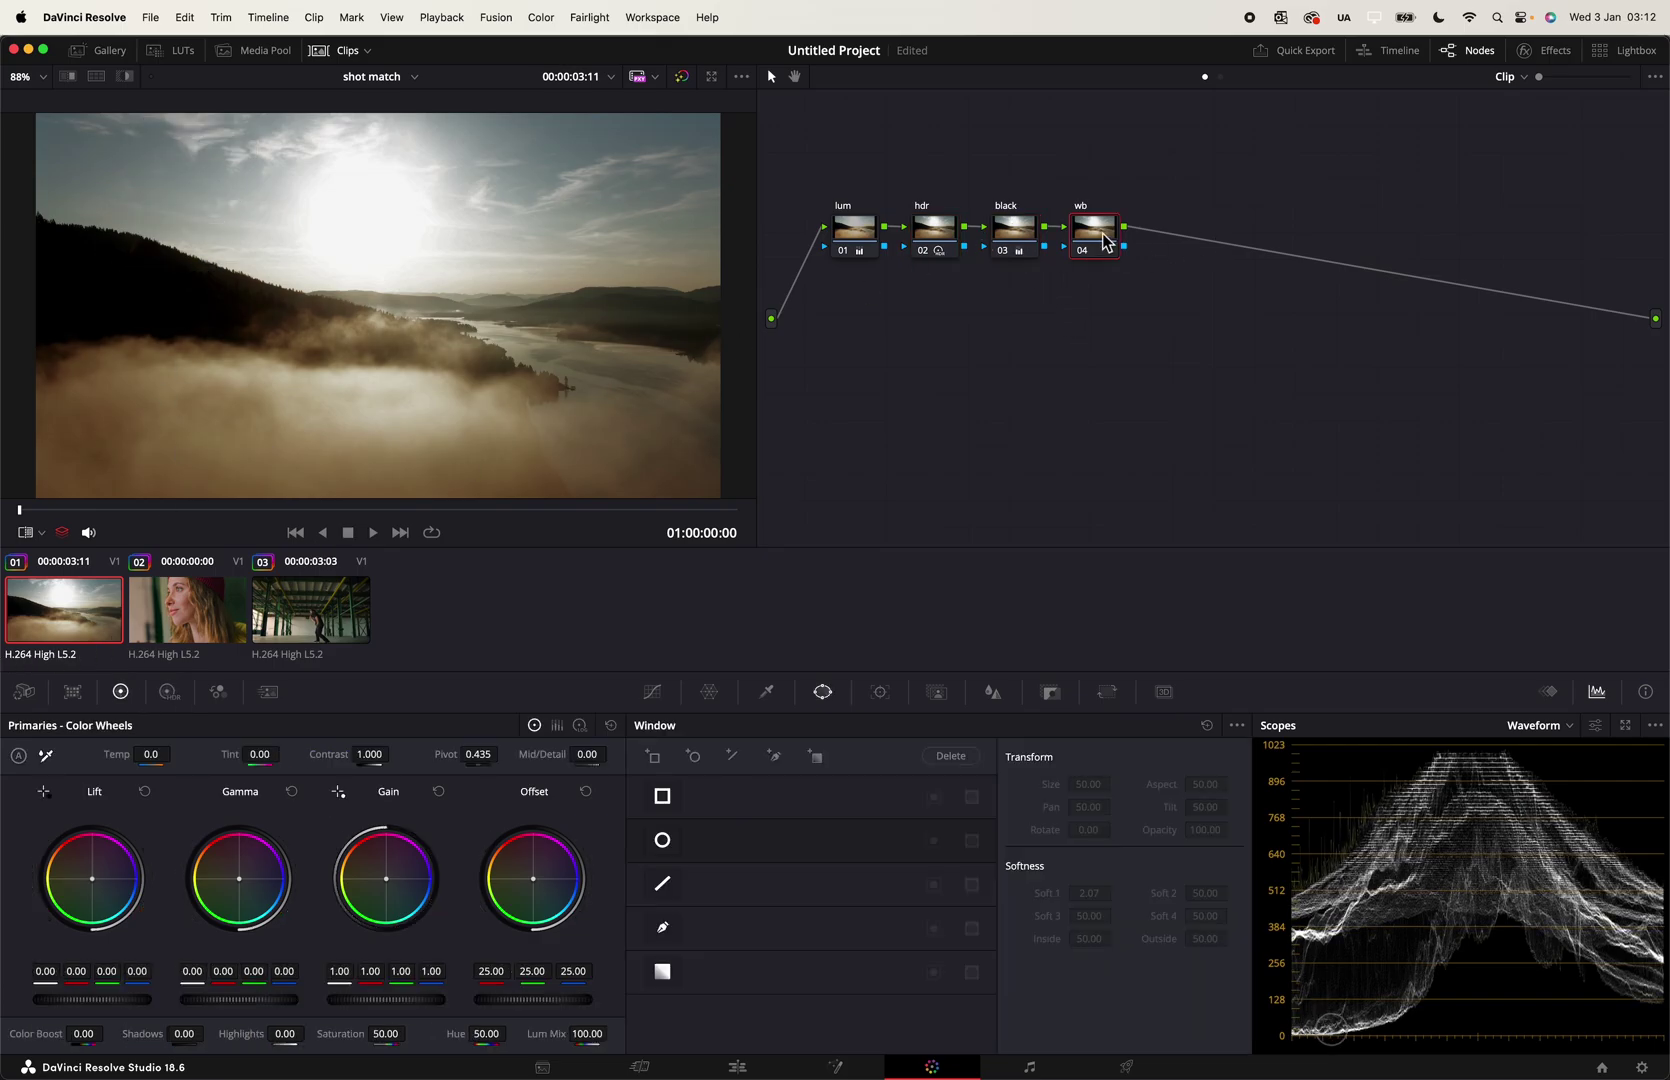
left_click(46, 757)
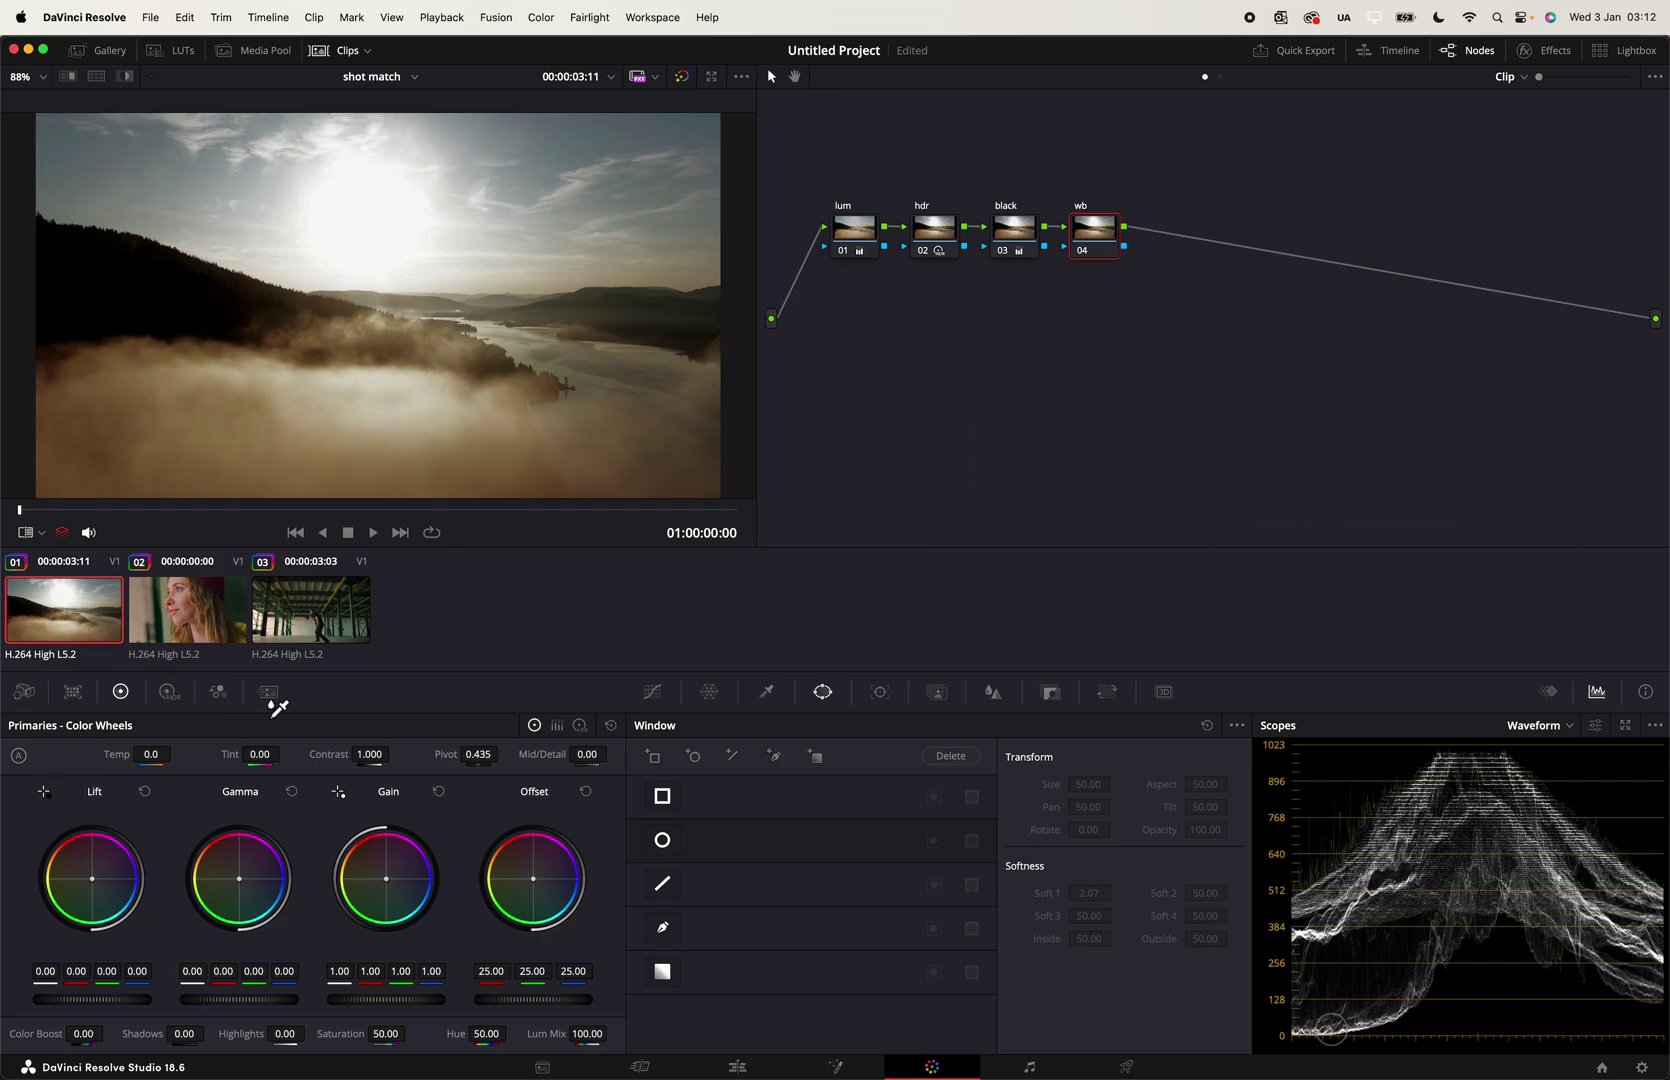
left_click(196, 135)
Step: Add a serial node named sky after the landscape's wb node, then compare the landscape with the portrait and warehouse clips
key("alt+s")
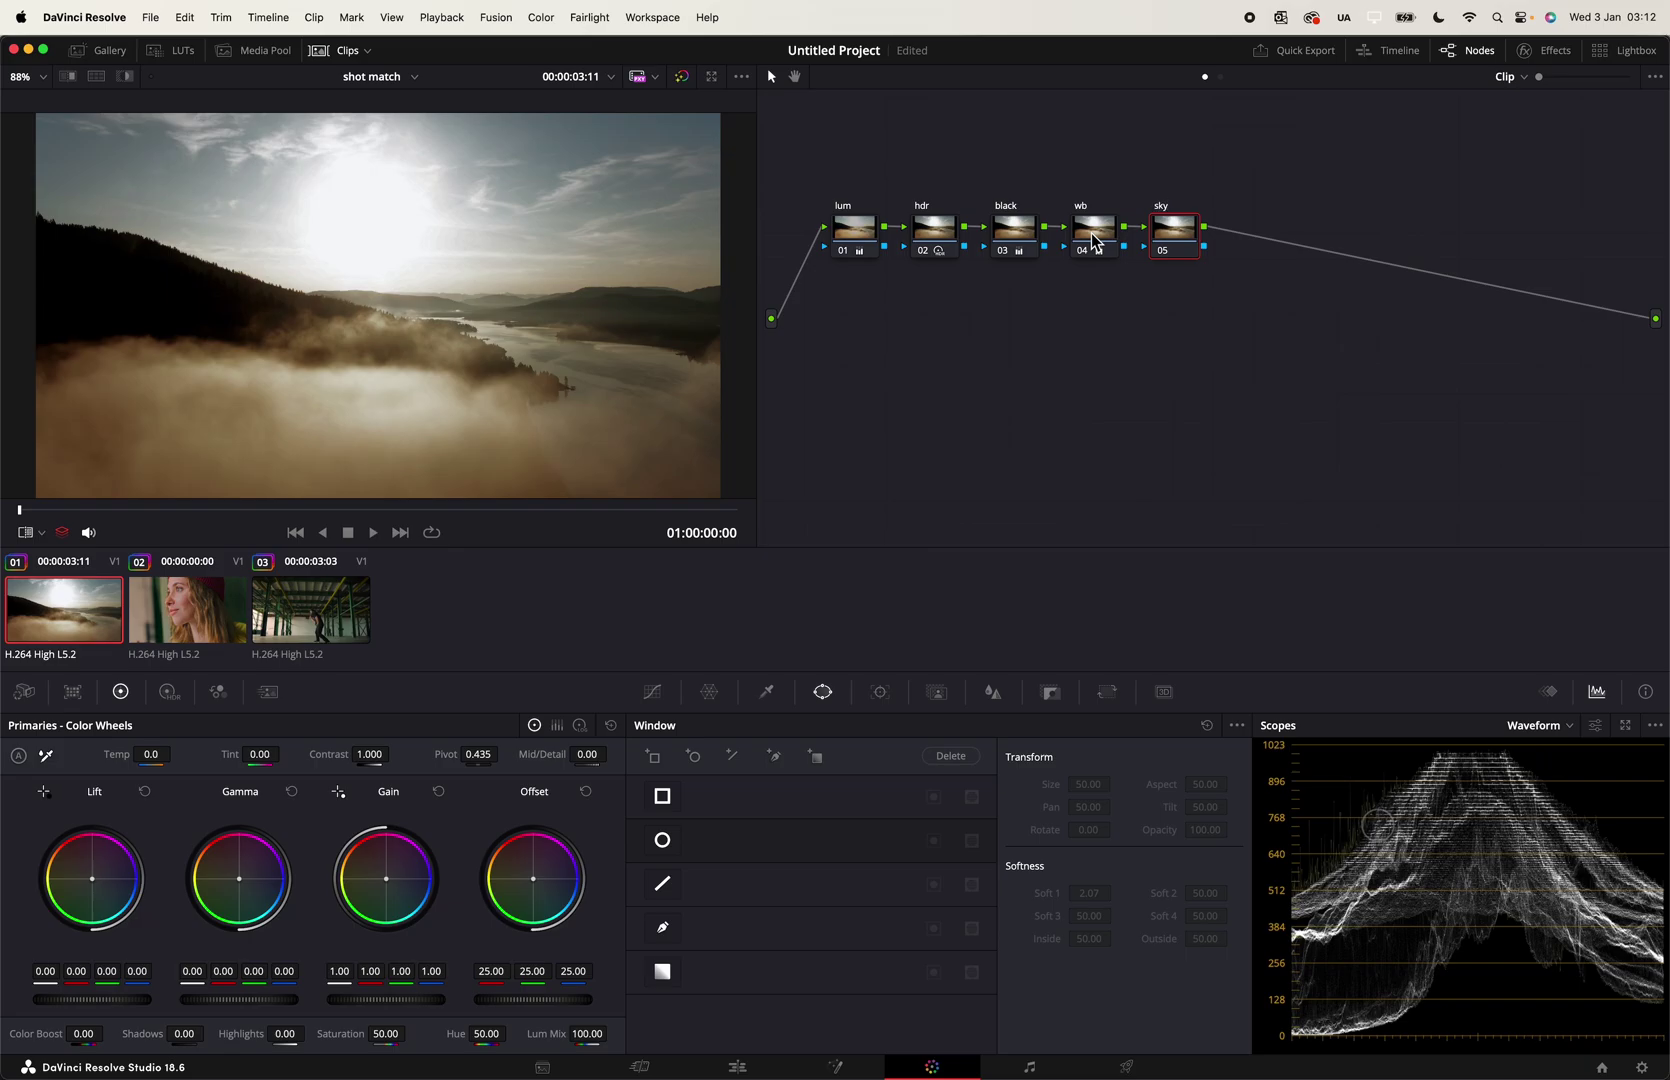
left_click(767, 694)
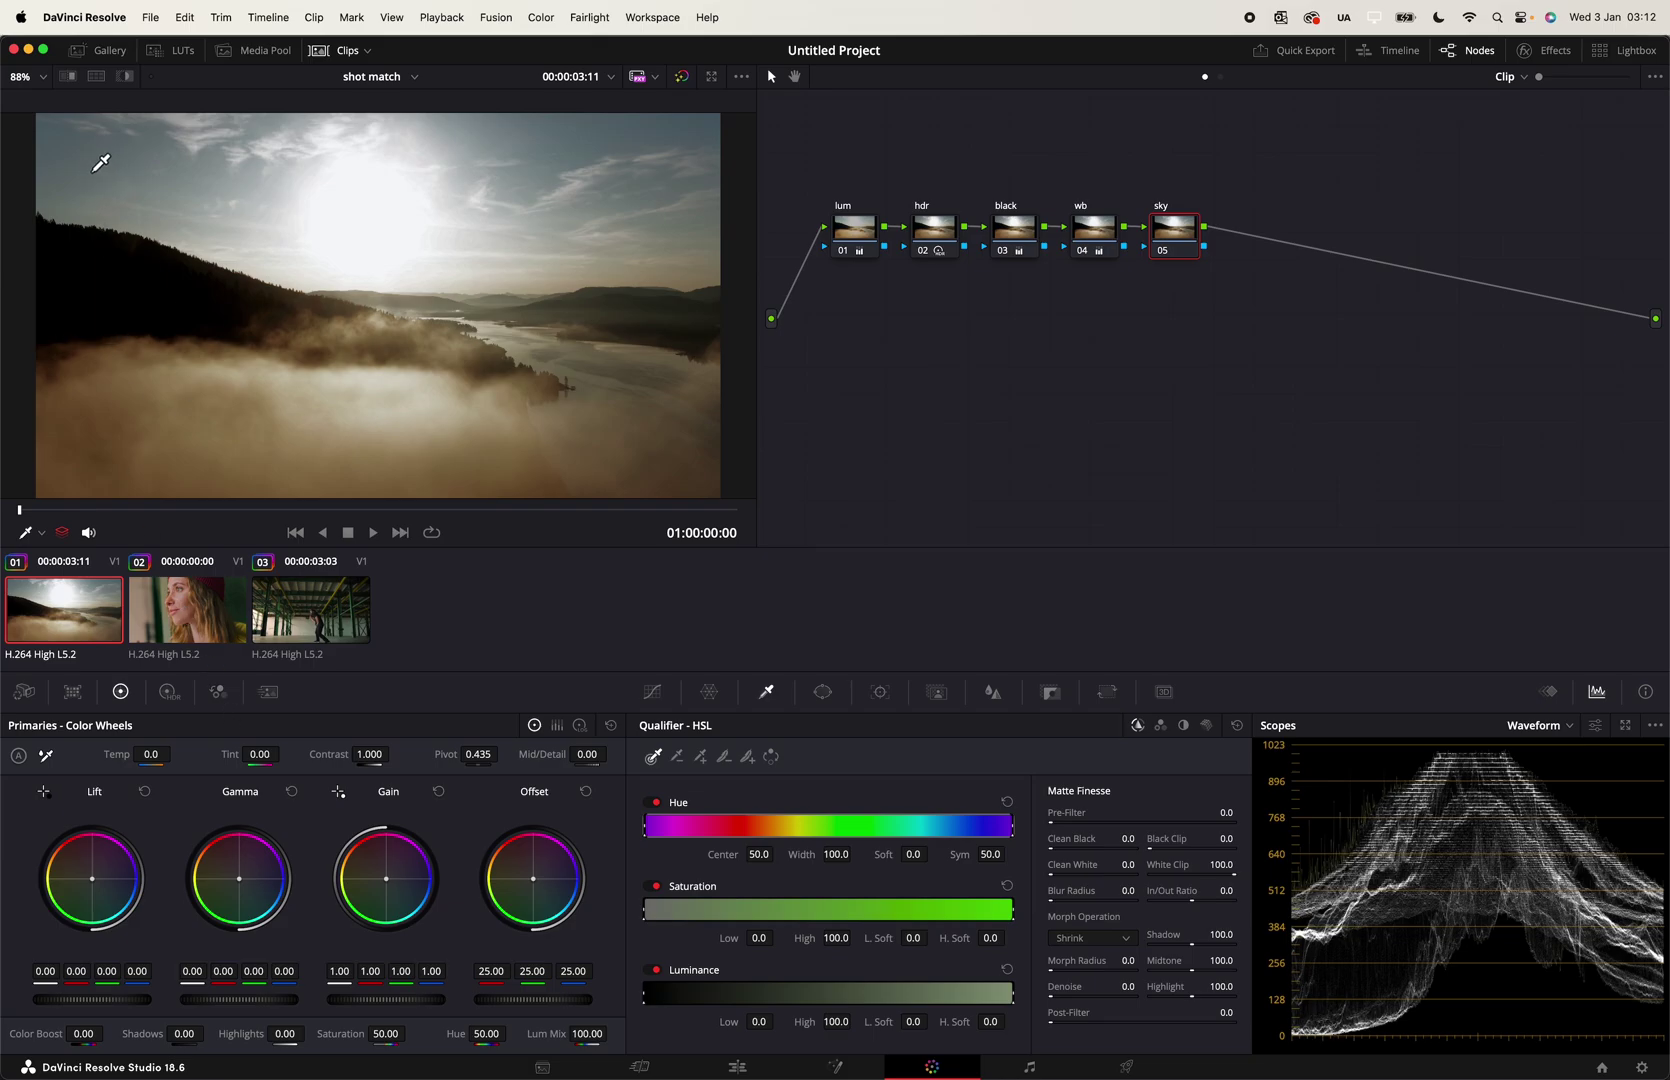
left_click(224, 641)
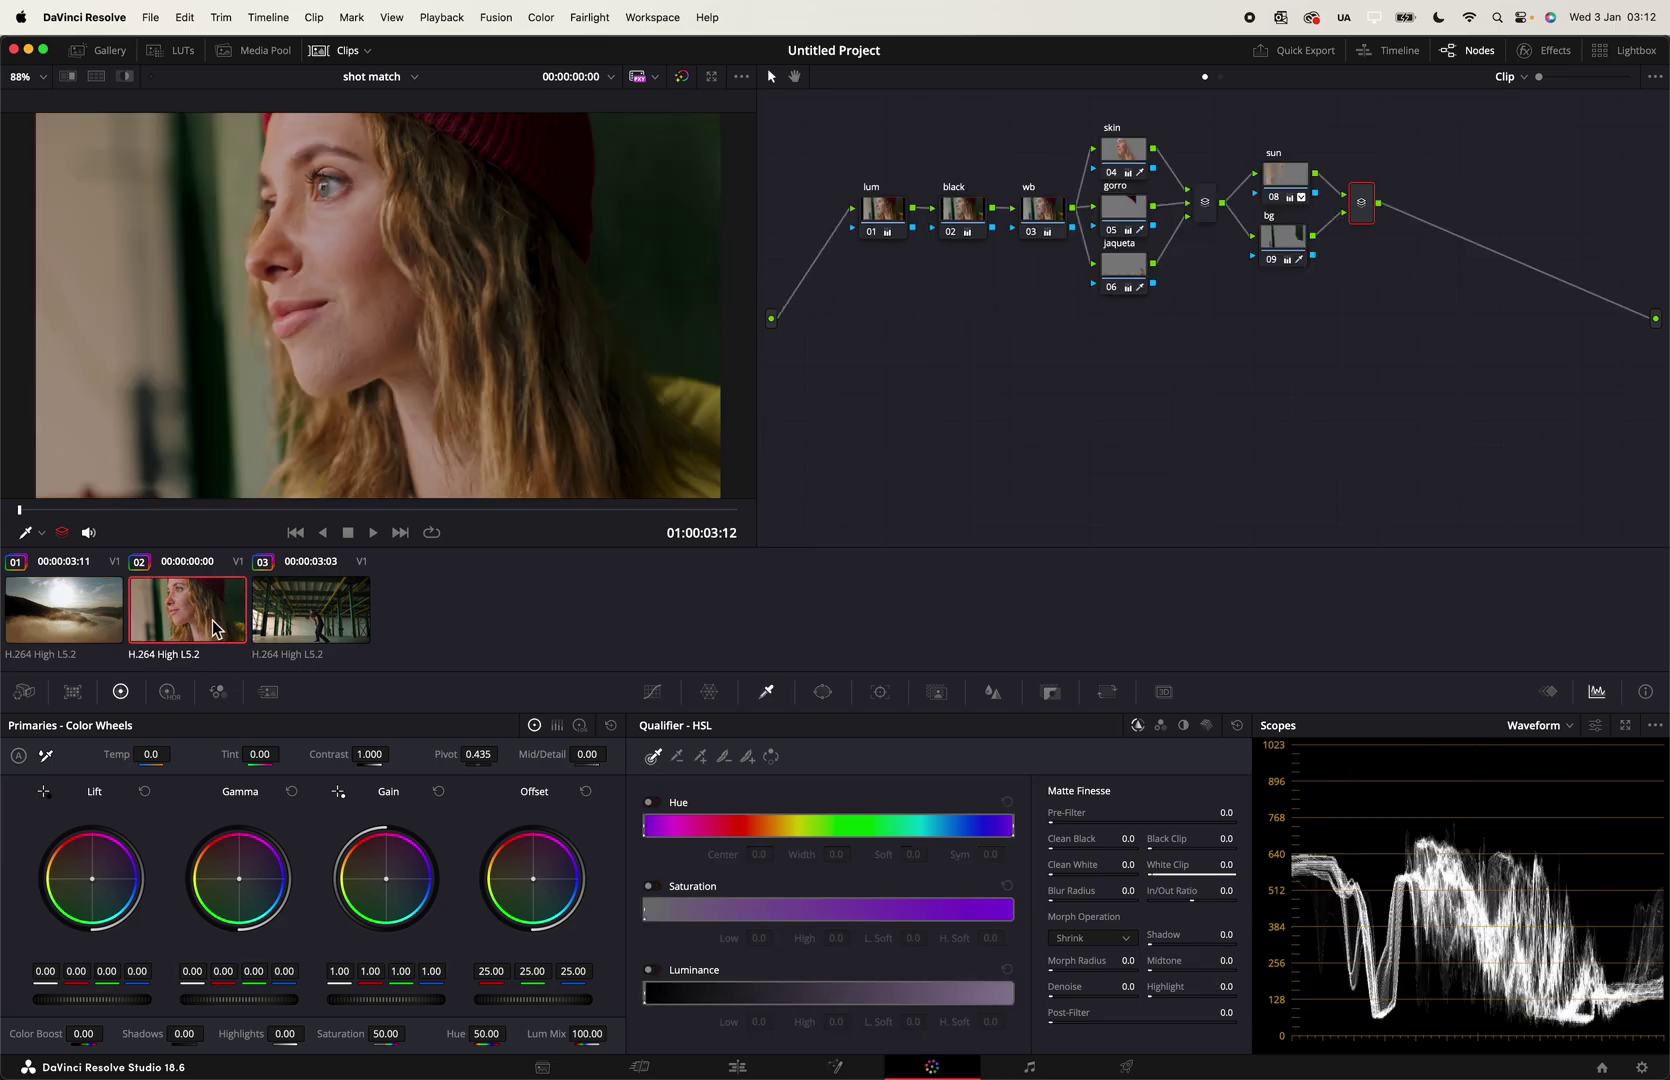
left_click(296, 601)
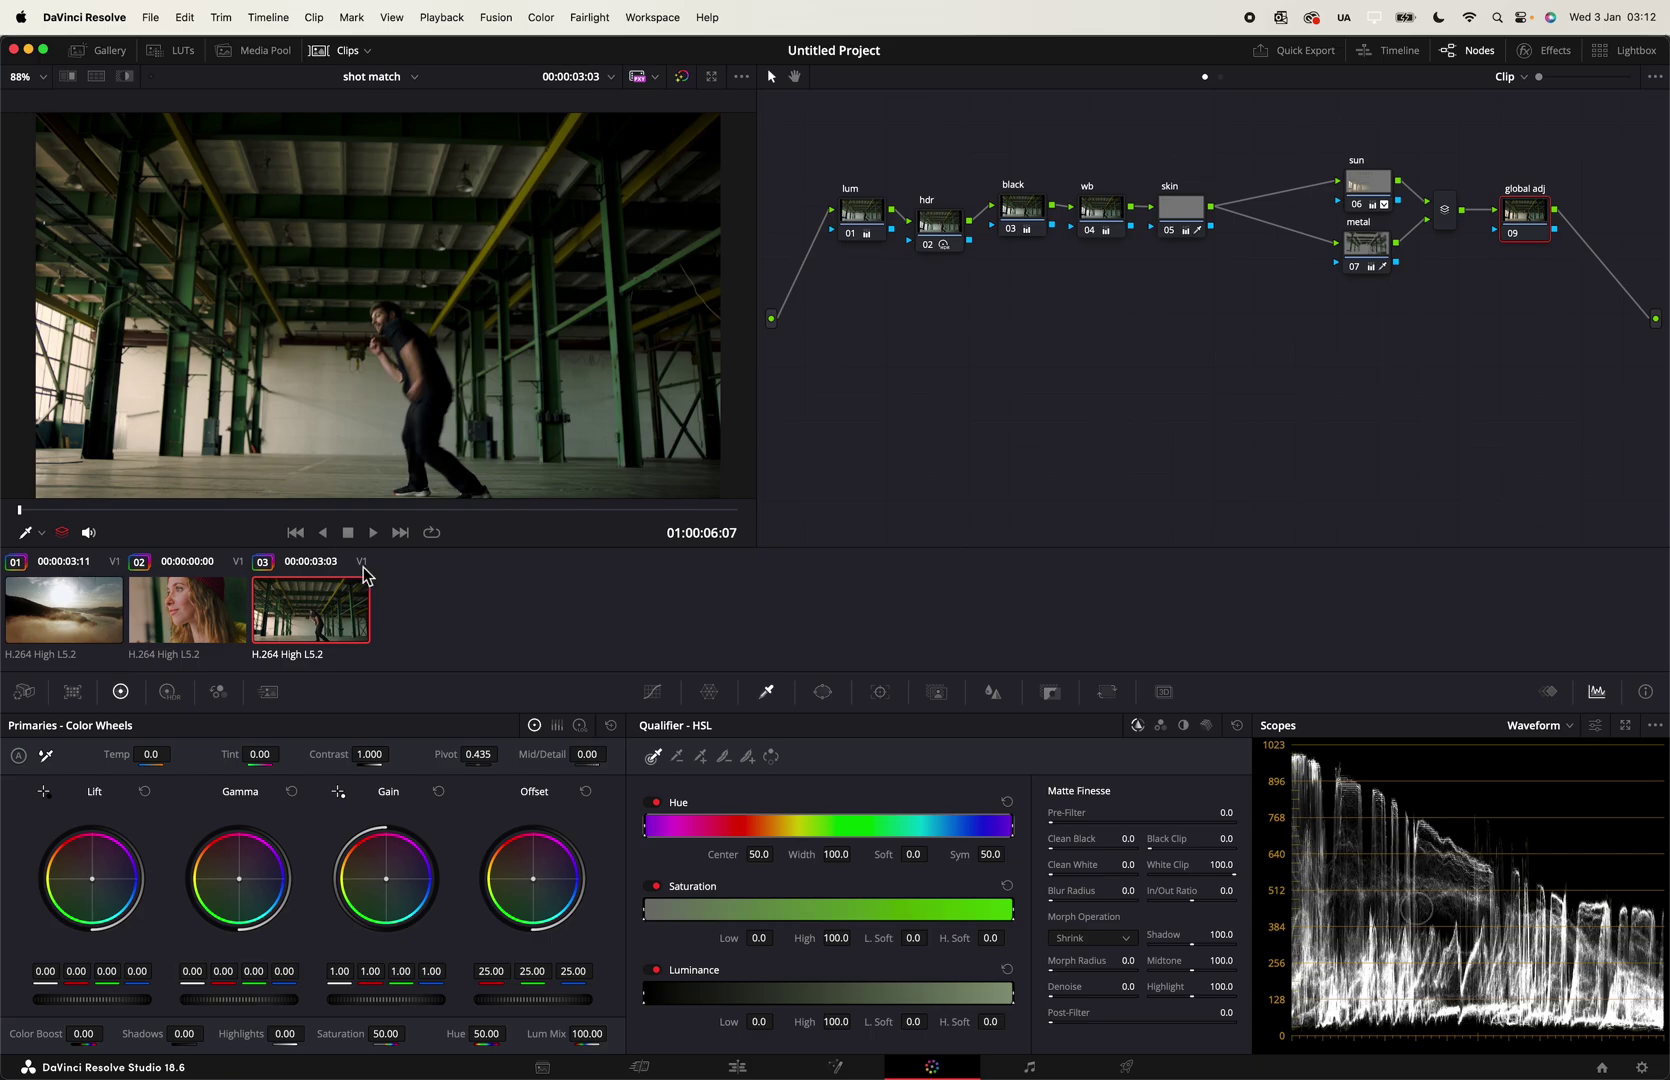
left_click(215, 635)
left_click(97, 618)
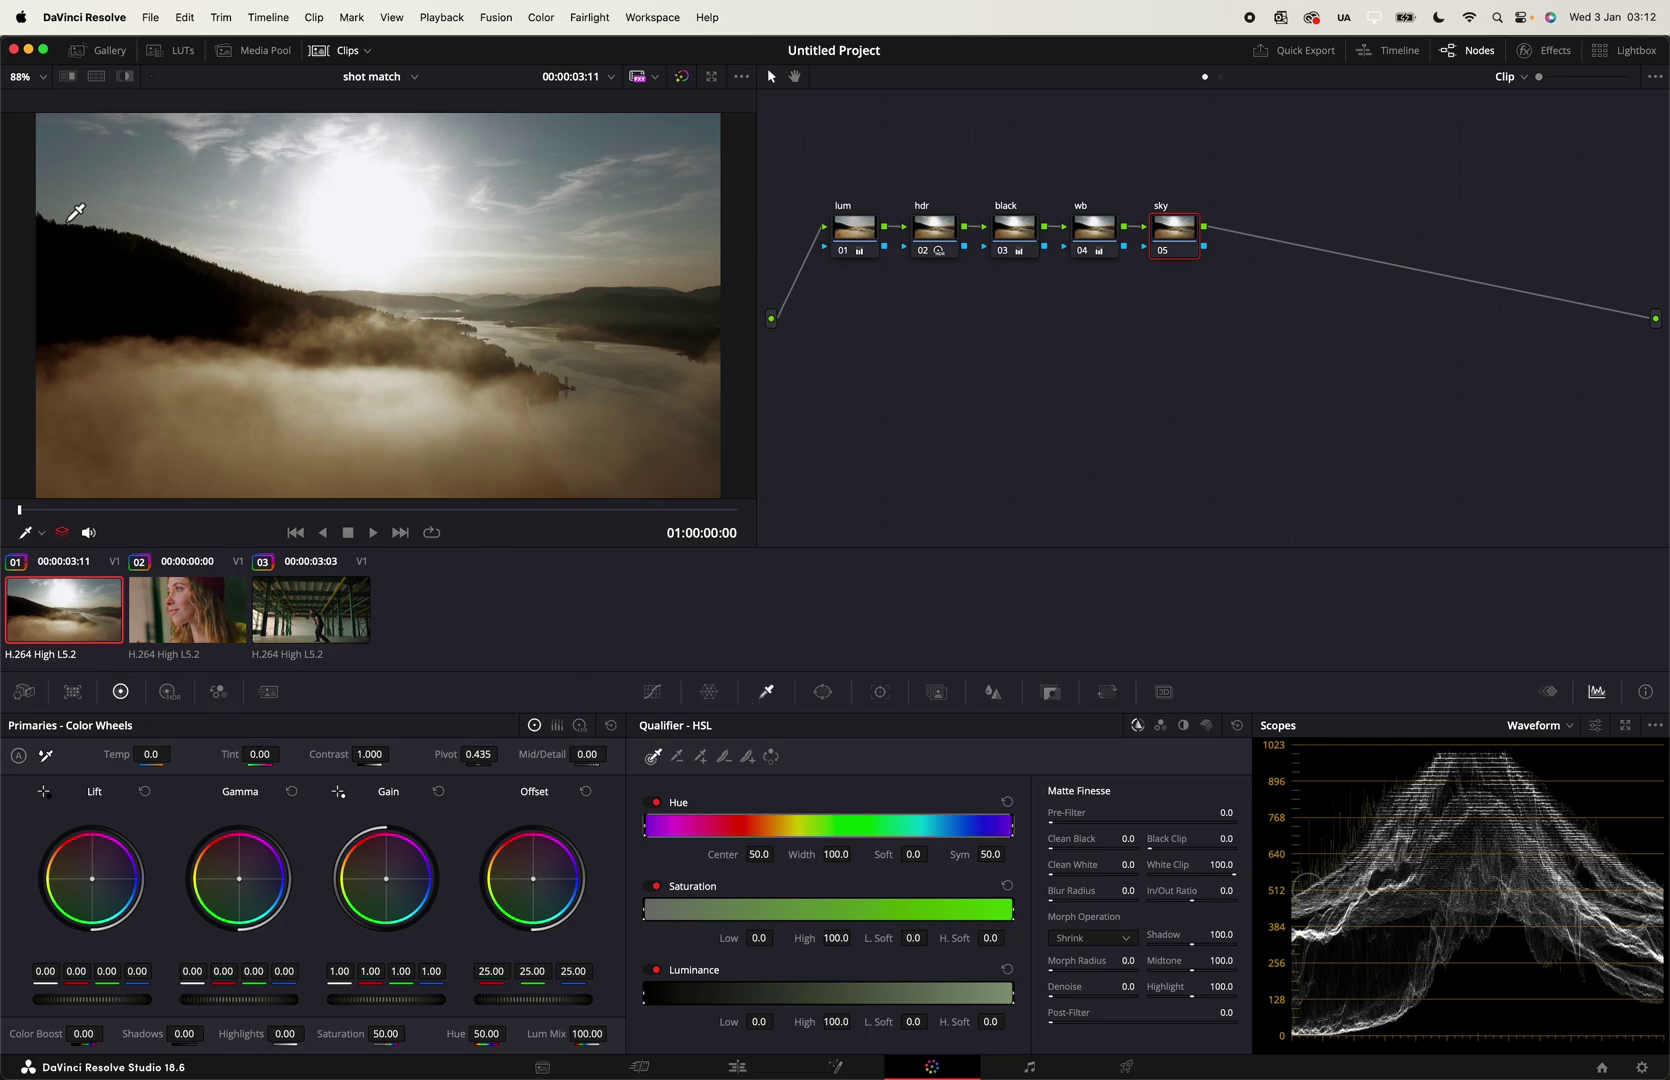
Step: Isolate the landscape's upper sky on the sky node by sampling it with the HSL qualifier, checking it in Highlight view
left_click(83, 168)
left_click_drag(78, 173, 74, 168)
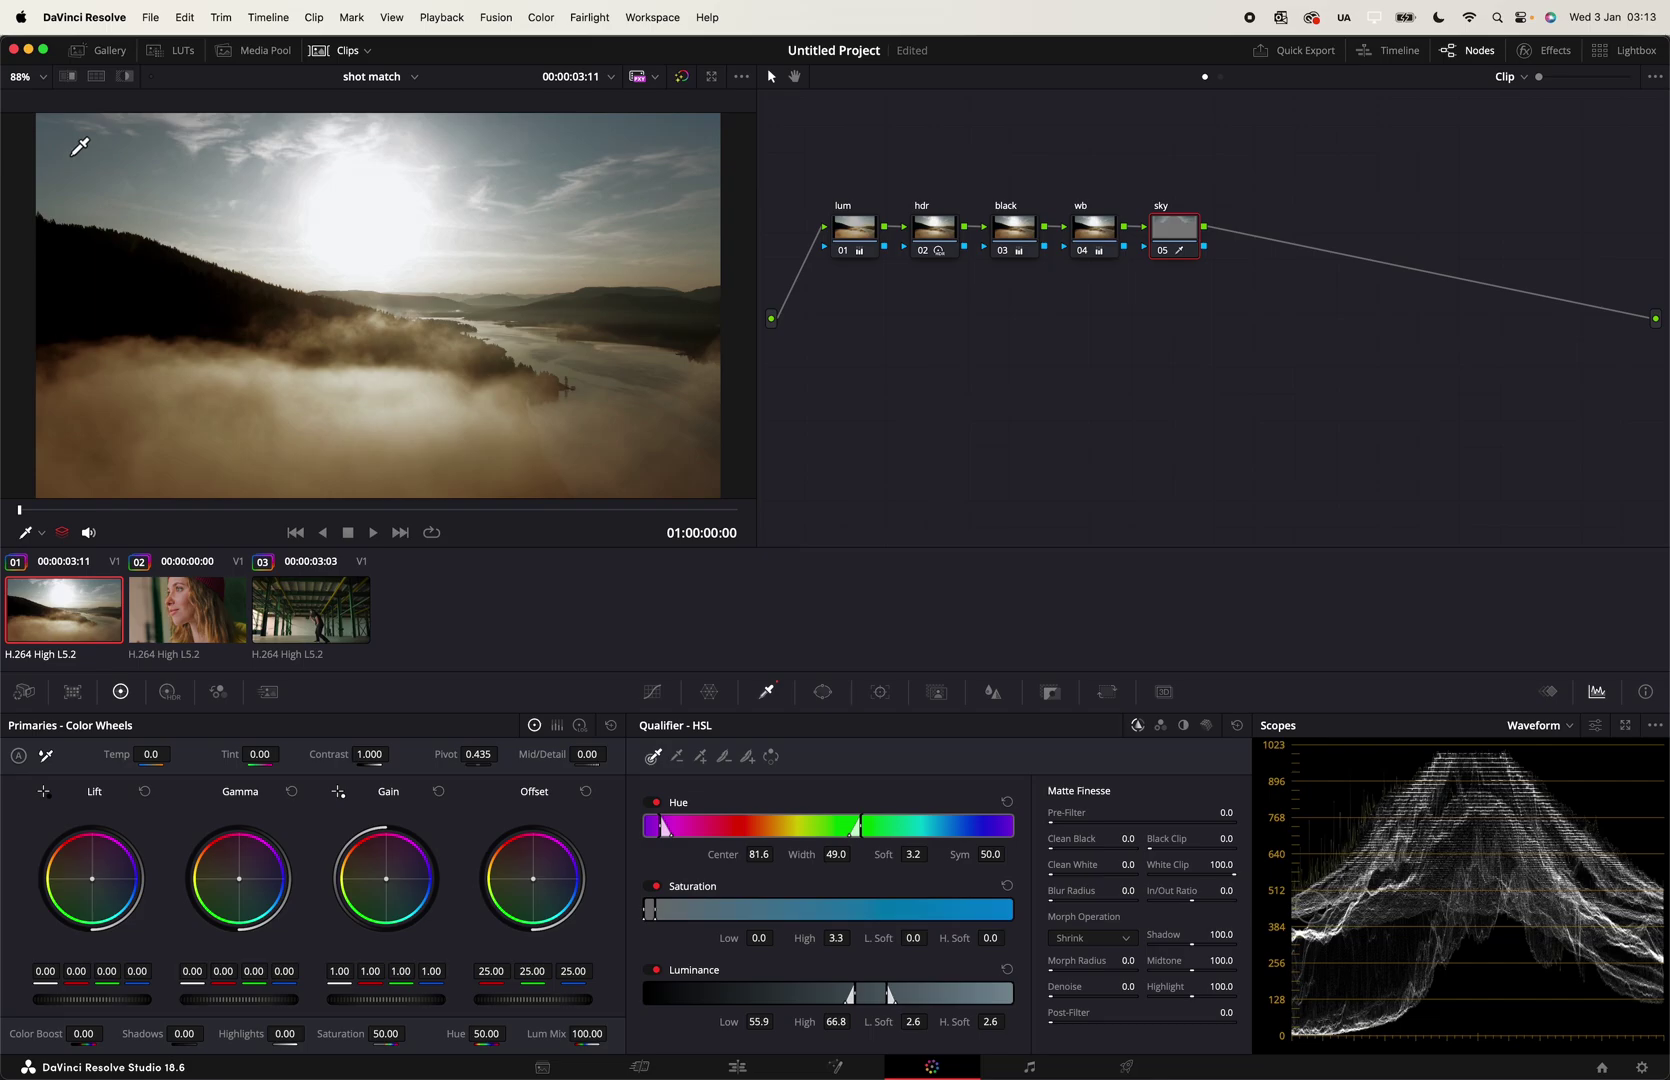
key("shift+h")
left_click_drag(78, 160, 198, 190)
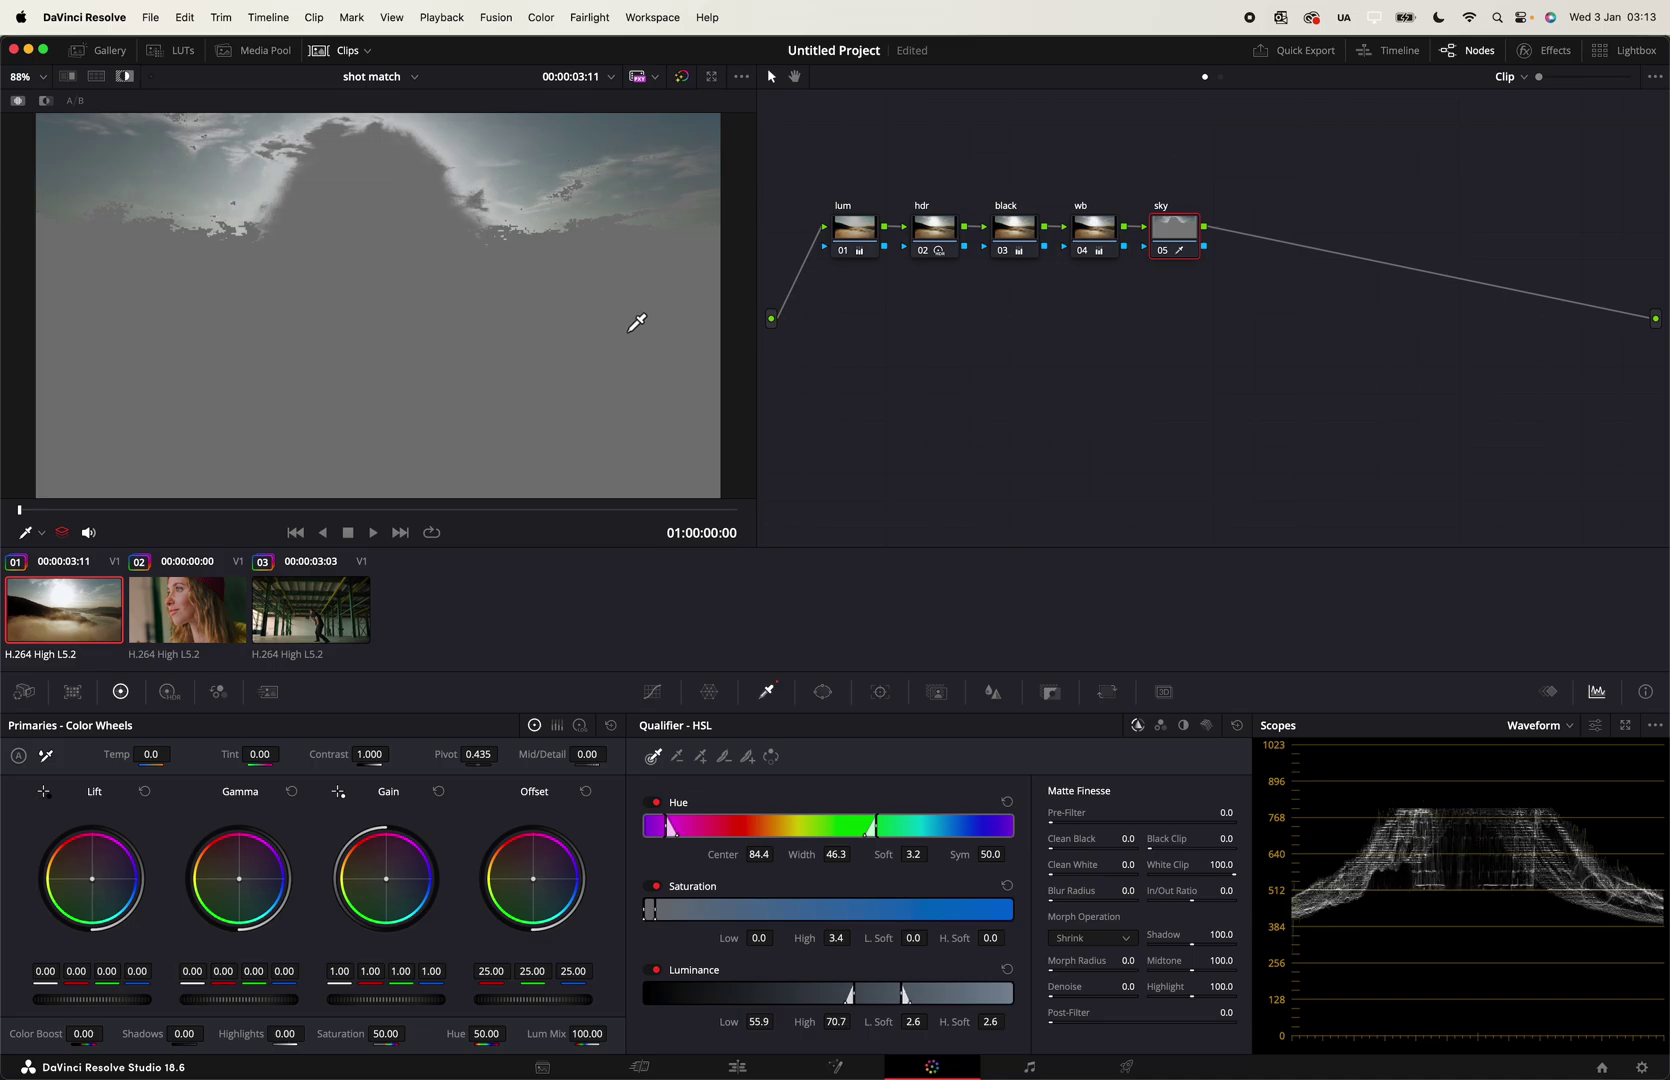
Step: Refine the sky matte with Denoise 17.3, Pre-Filter 33.5 and Post-Filter 28.4, and leave Highlight view
left_click_drag(1072, 988, 1081, 986)
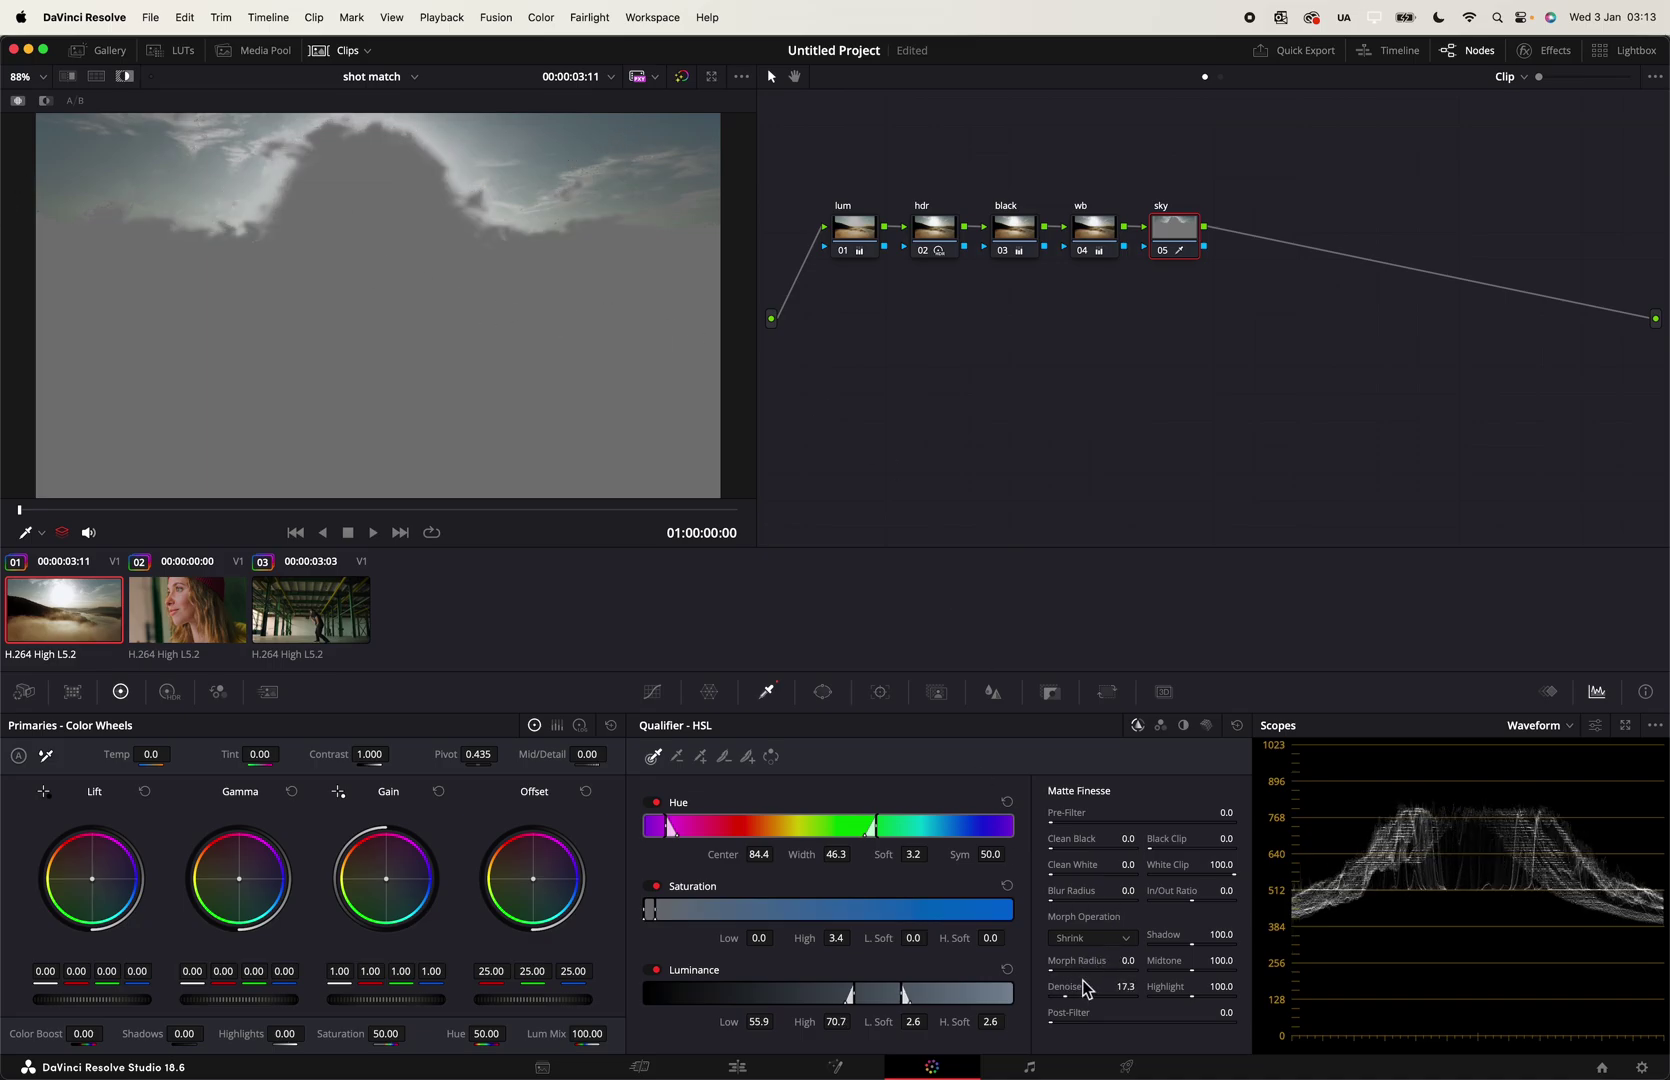
left_click_drag(1082, 827, 1092, 827)
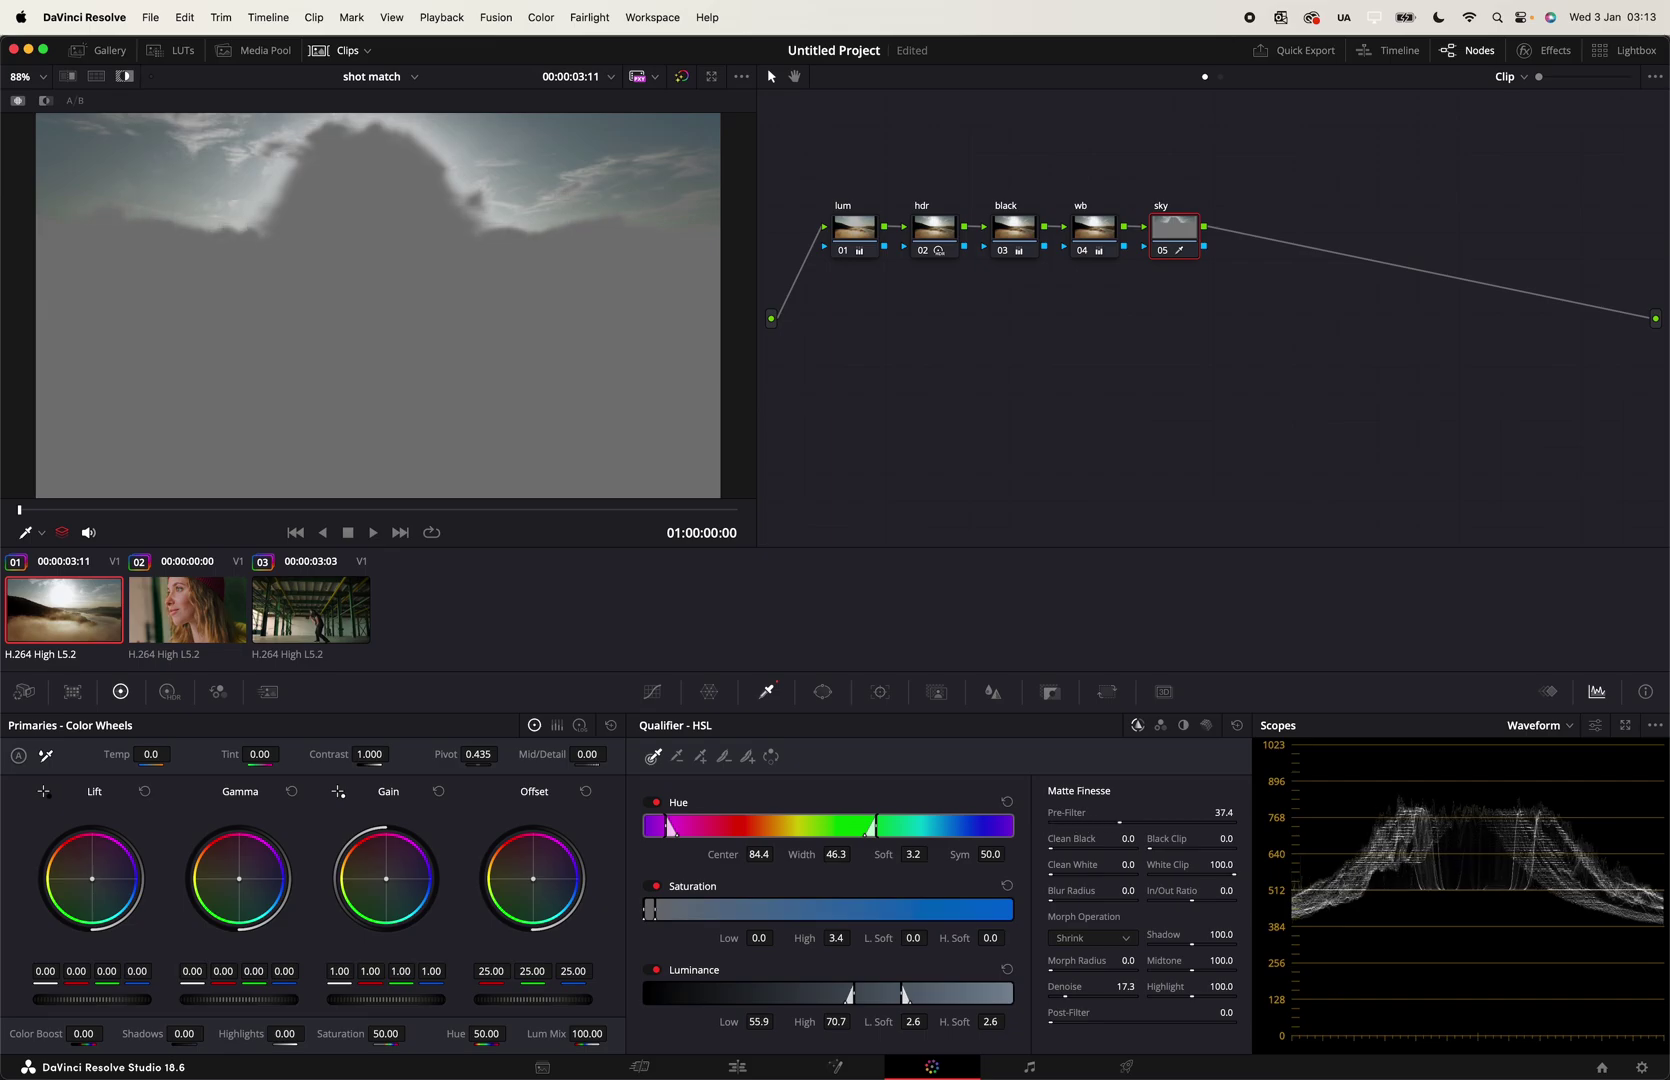
left_click_drag(1220, 812, 1211, 812)
left_click_drag(1078, 1016, 1136, 1016)
key("shift+h")
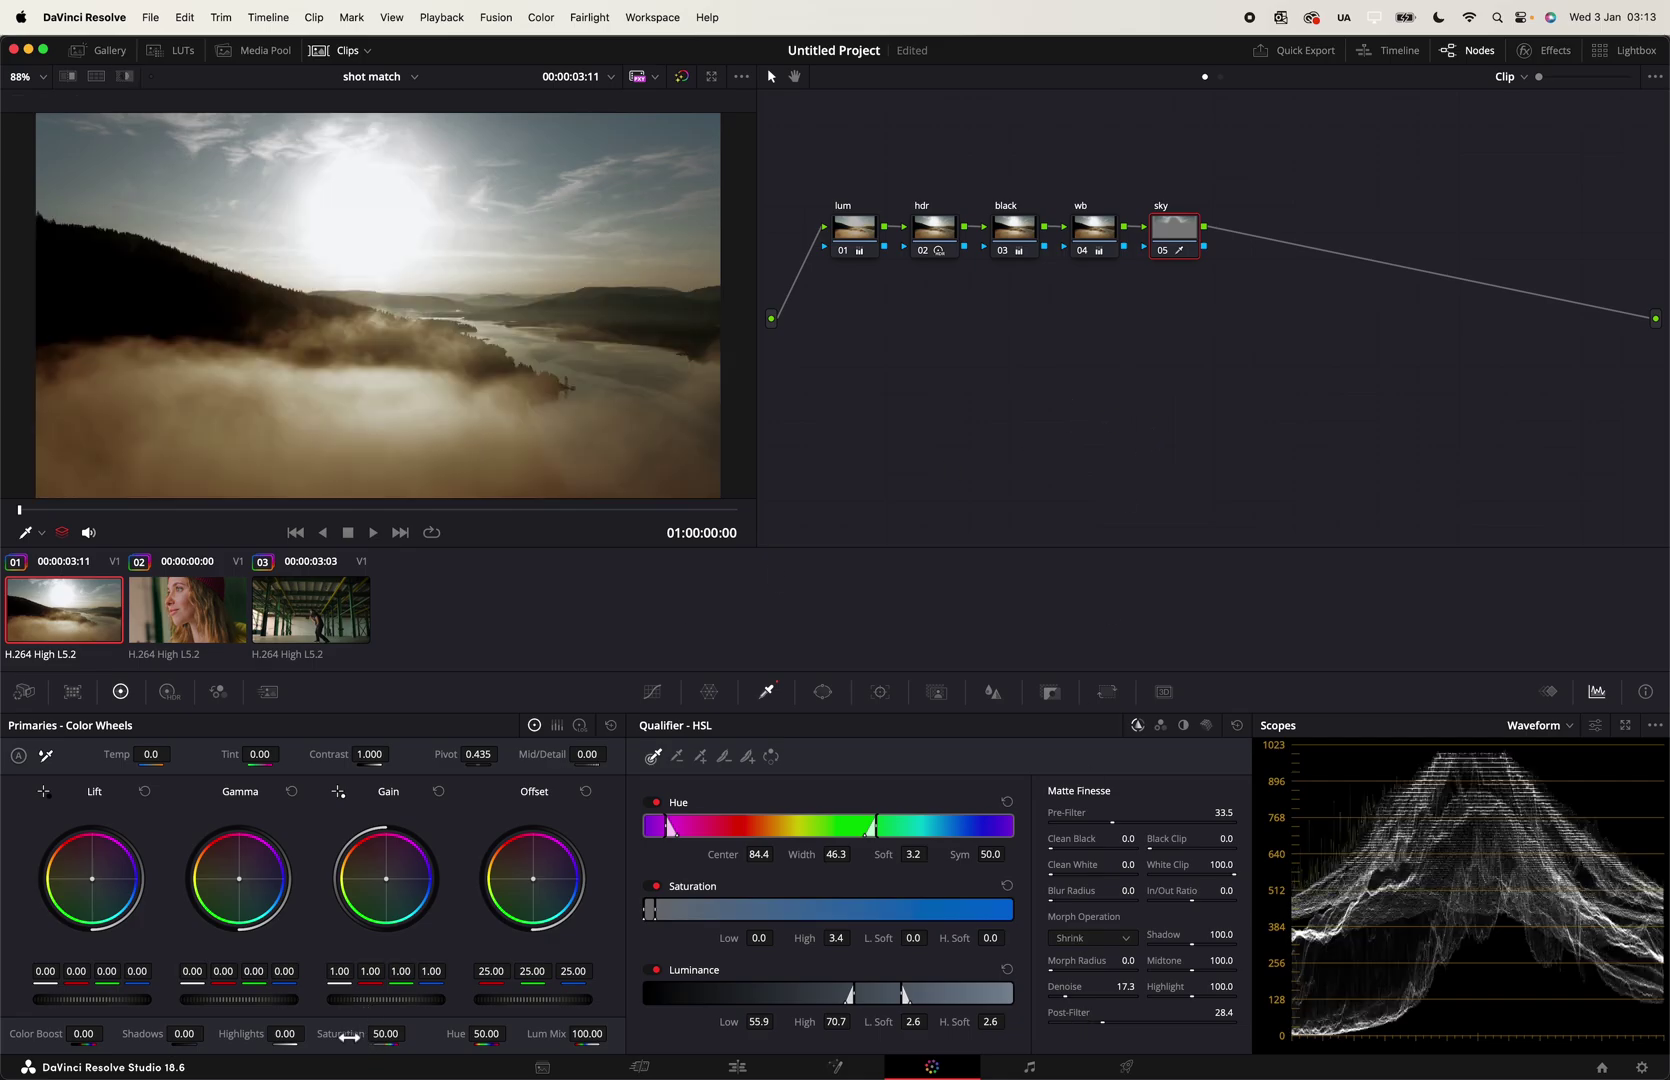
Step: Set the sky node's Saturation to 100 and shift its Offset toward blue
left_click_drag(410, 1033, 349, 1034)
left_click_drag(534, 878, 536, 880)
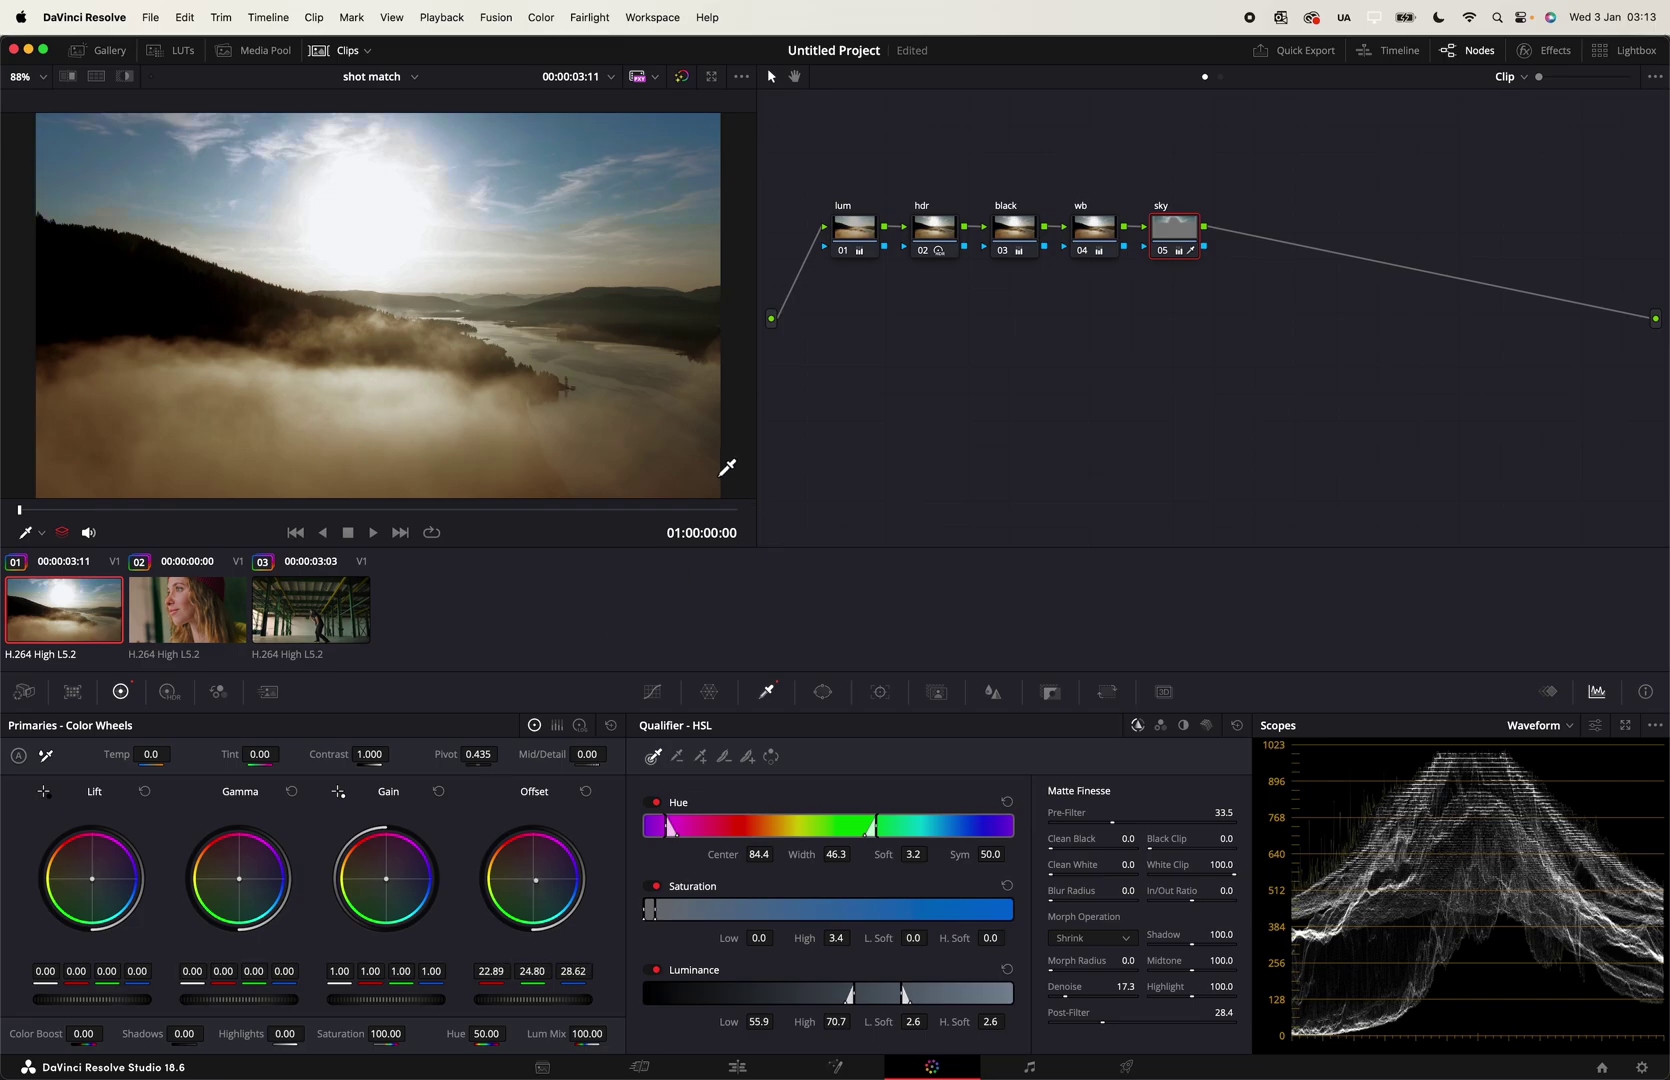
Step: Soften the sky qualifier toward the horizon to Hue Soft 49.2 and Luminance L. Soft 9.2, H. Soft 4.9, checking the matte in Highlight view
left_click(748, 759)
mouse_move(585, 223)
left_mouse_down()
mouse_move(538, 255)
mouse_move(559, 246)
left_mouse_up()
key("shift+h")
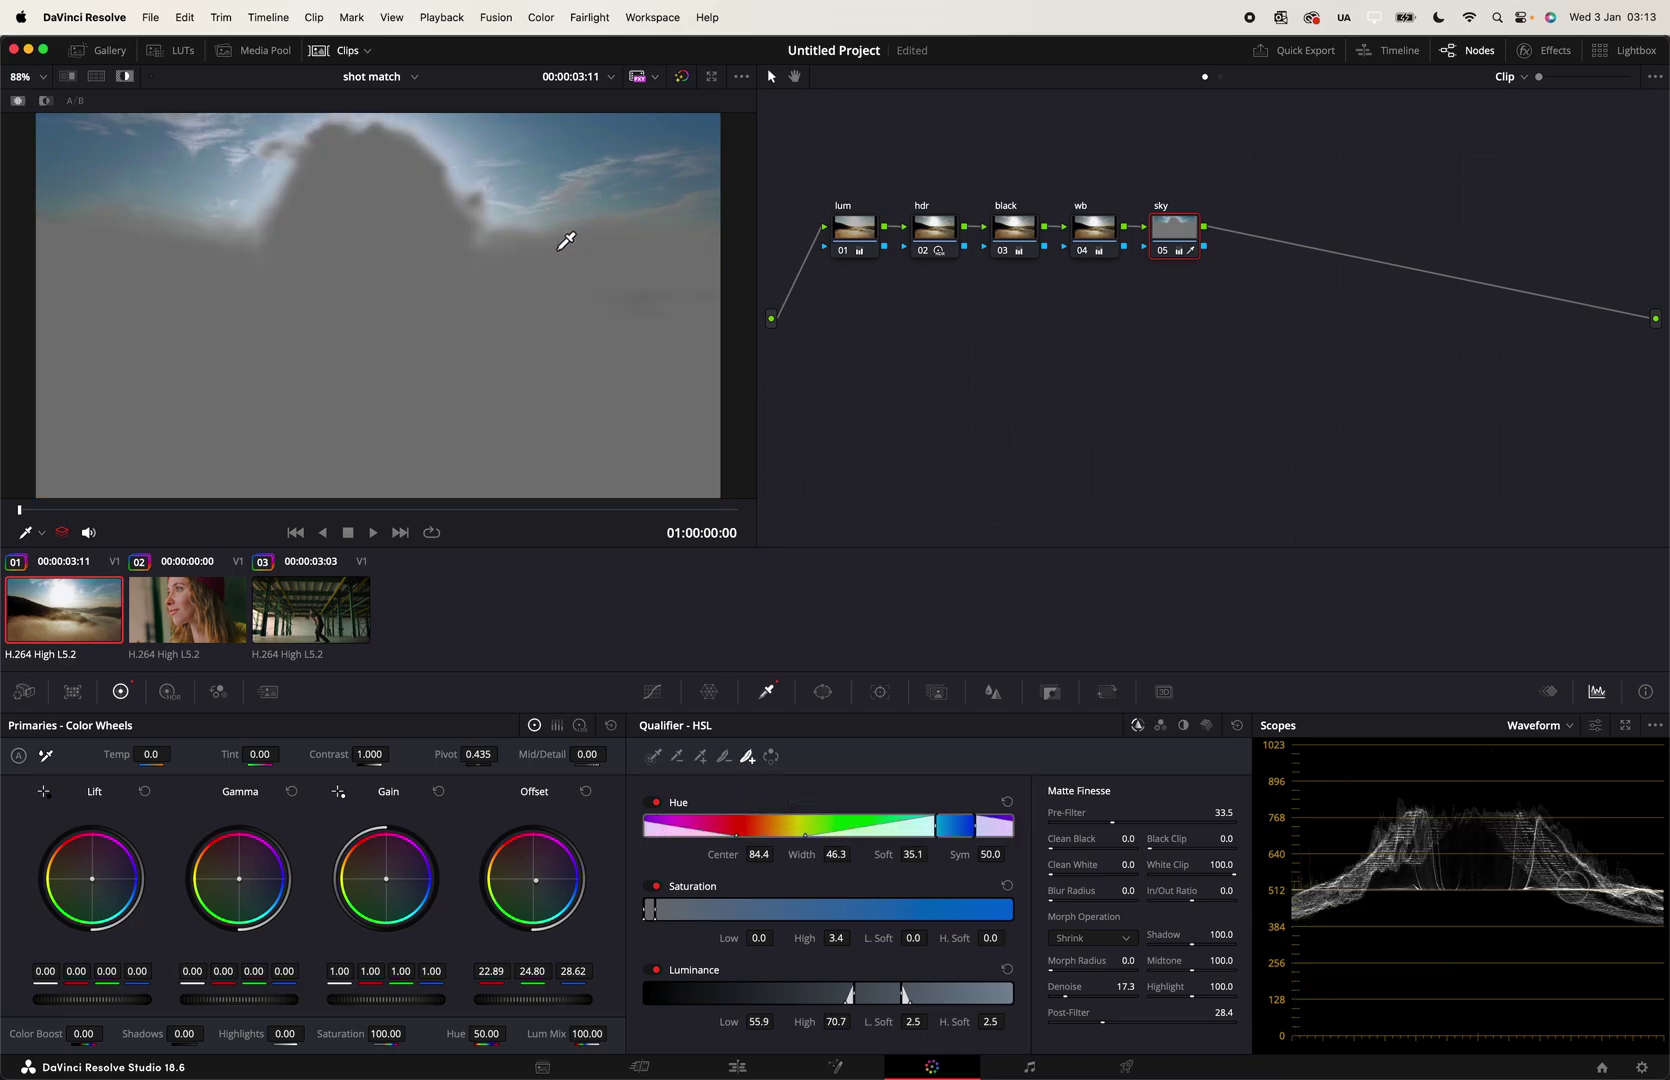
mouse_move(134, 209)
left_mouse_down()
mouse_move(179, 257)
mouse_move(185, 241)
left_mouse_up()
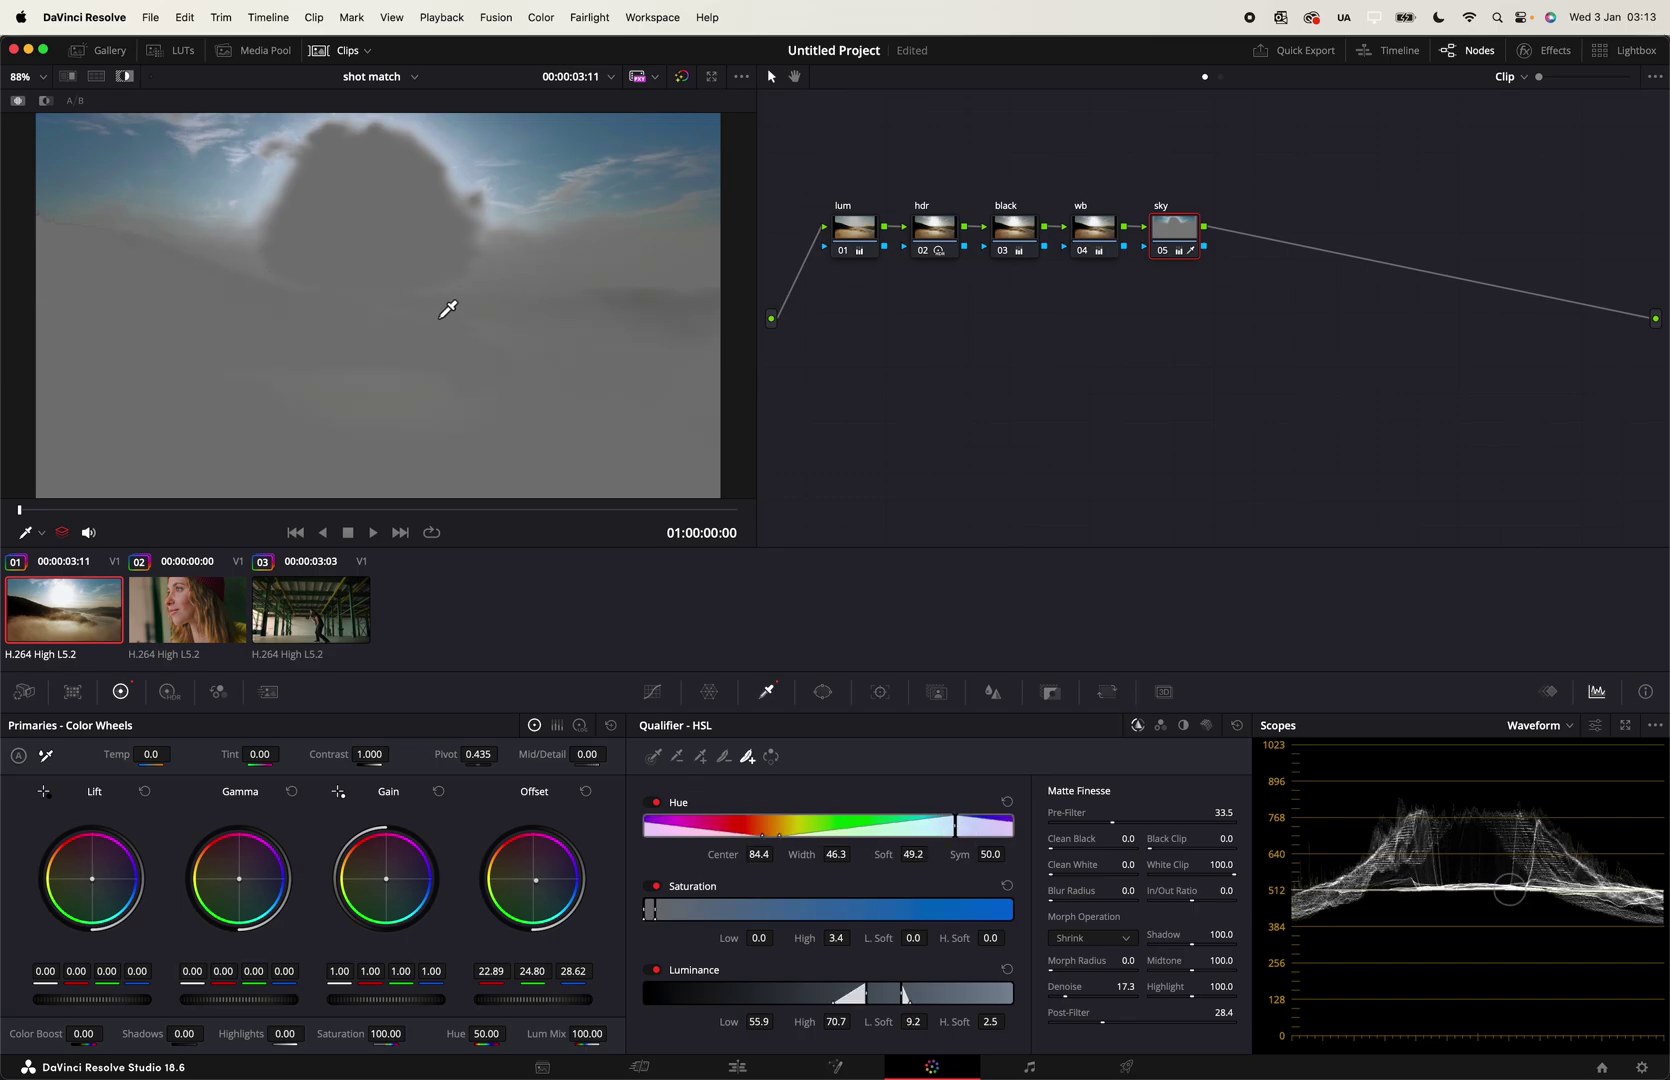
key("shift+h")
key("shift+h")
left_click(455, 286)
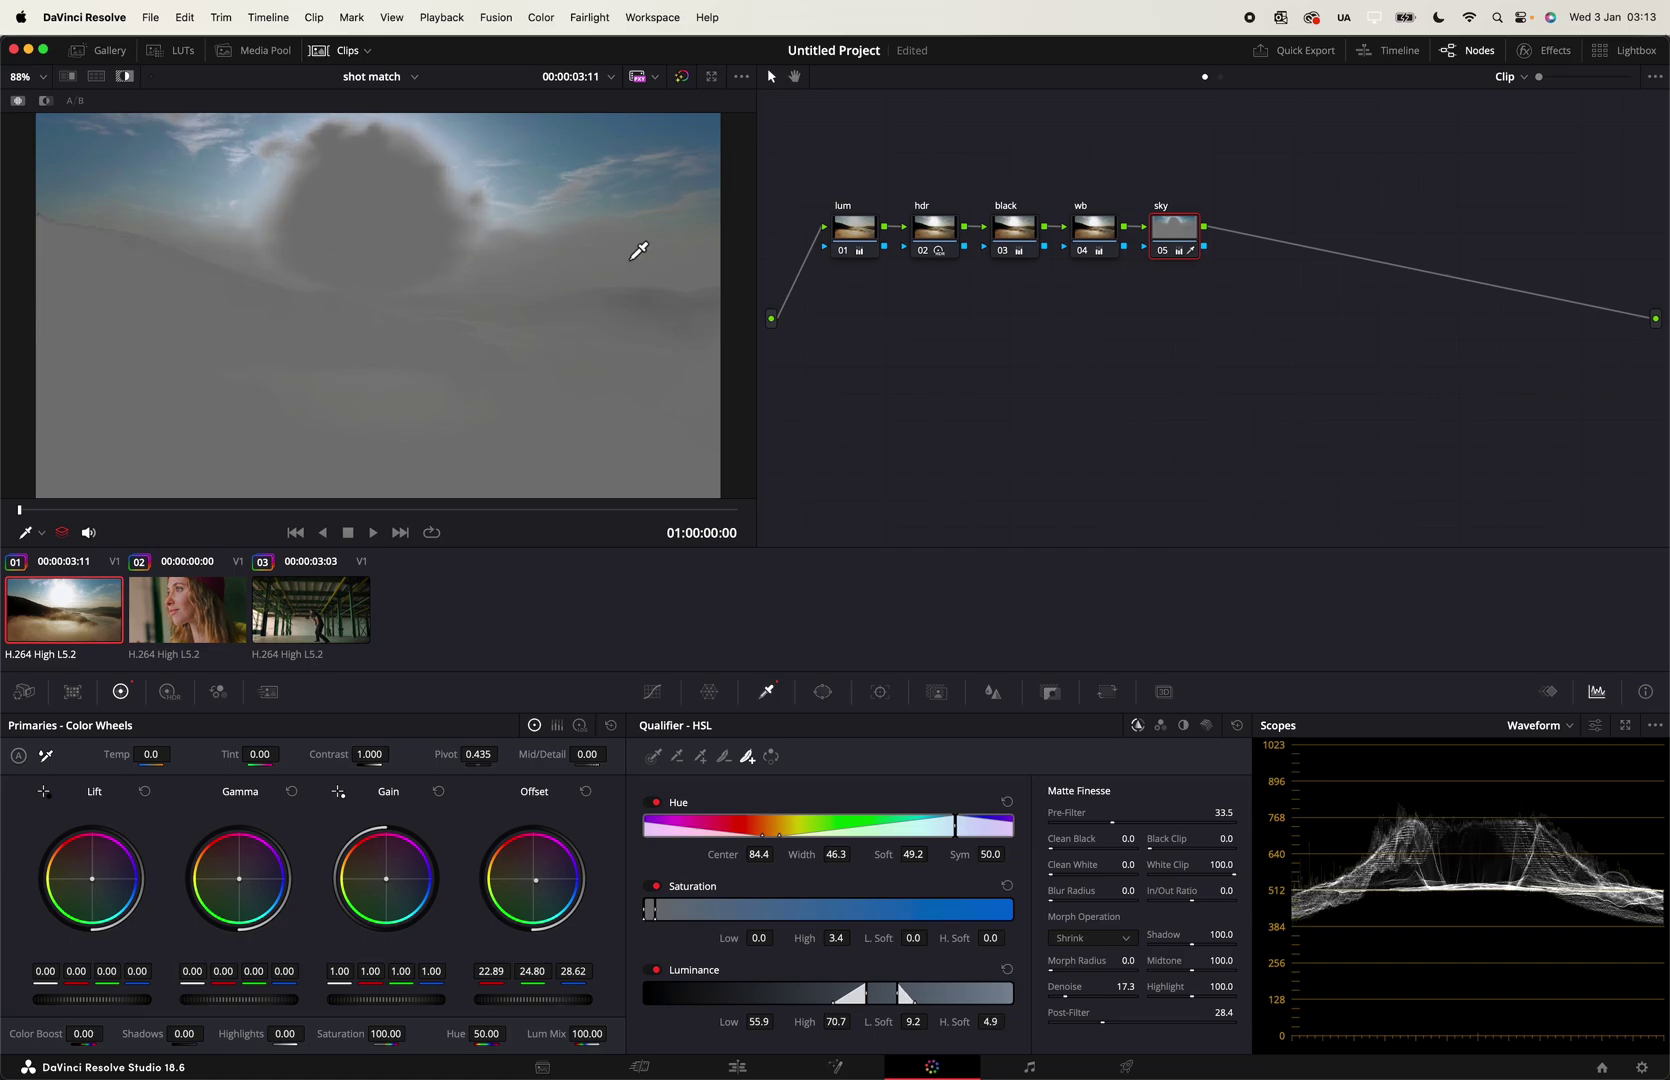
key("shift+h")
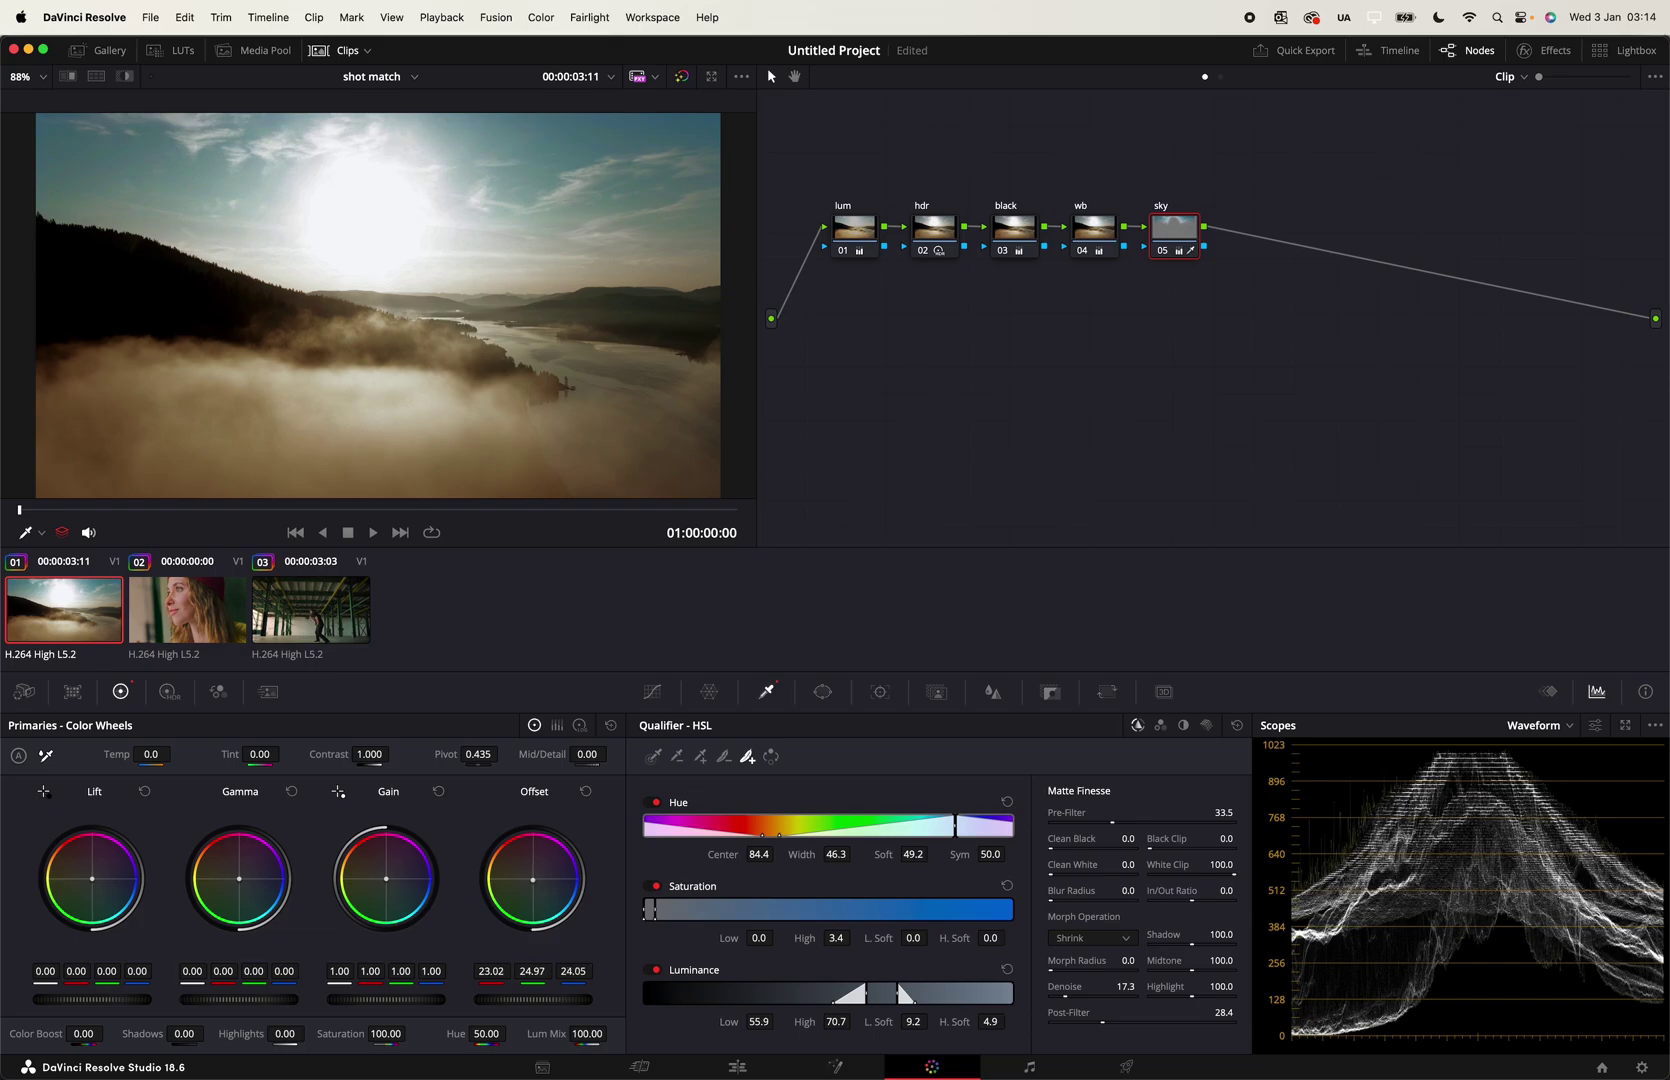
Step: Shift the sky node's Offset to 22.29, 25.04, 23.79 against the portrait clip and set its Mid/Detail to 11.00
left_click_drag(533, 880, 533, 883)
left_click(187, 636)
left_click(95, 636)
left_click(187, 636)
left_click(84, 639)
left_click(143, 635)
left_click(97, 636)
mouse_move(554, 754)
left_mouse_down()
mouse_move(612, 753)
mouse_move(544, 753)
left_mouse_up()
Step: Compare the graded landscape's sky and highlights with the portrait and warehouse clips, ending on the portrait
mouse_move(1168, 226)
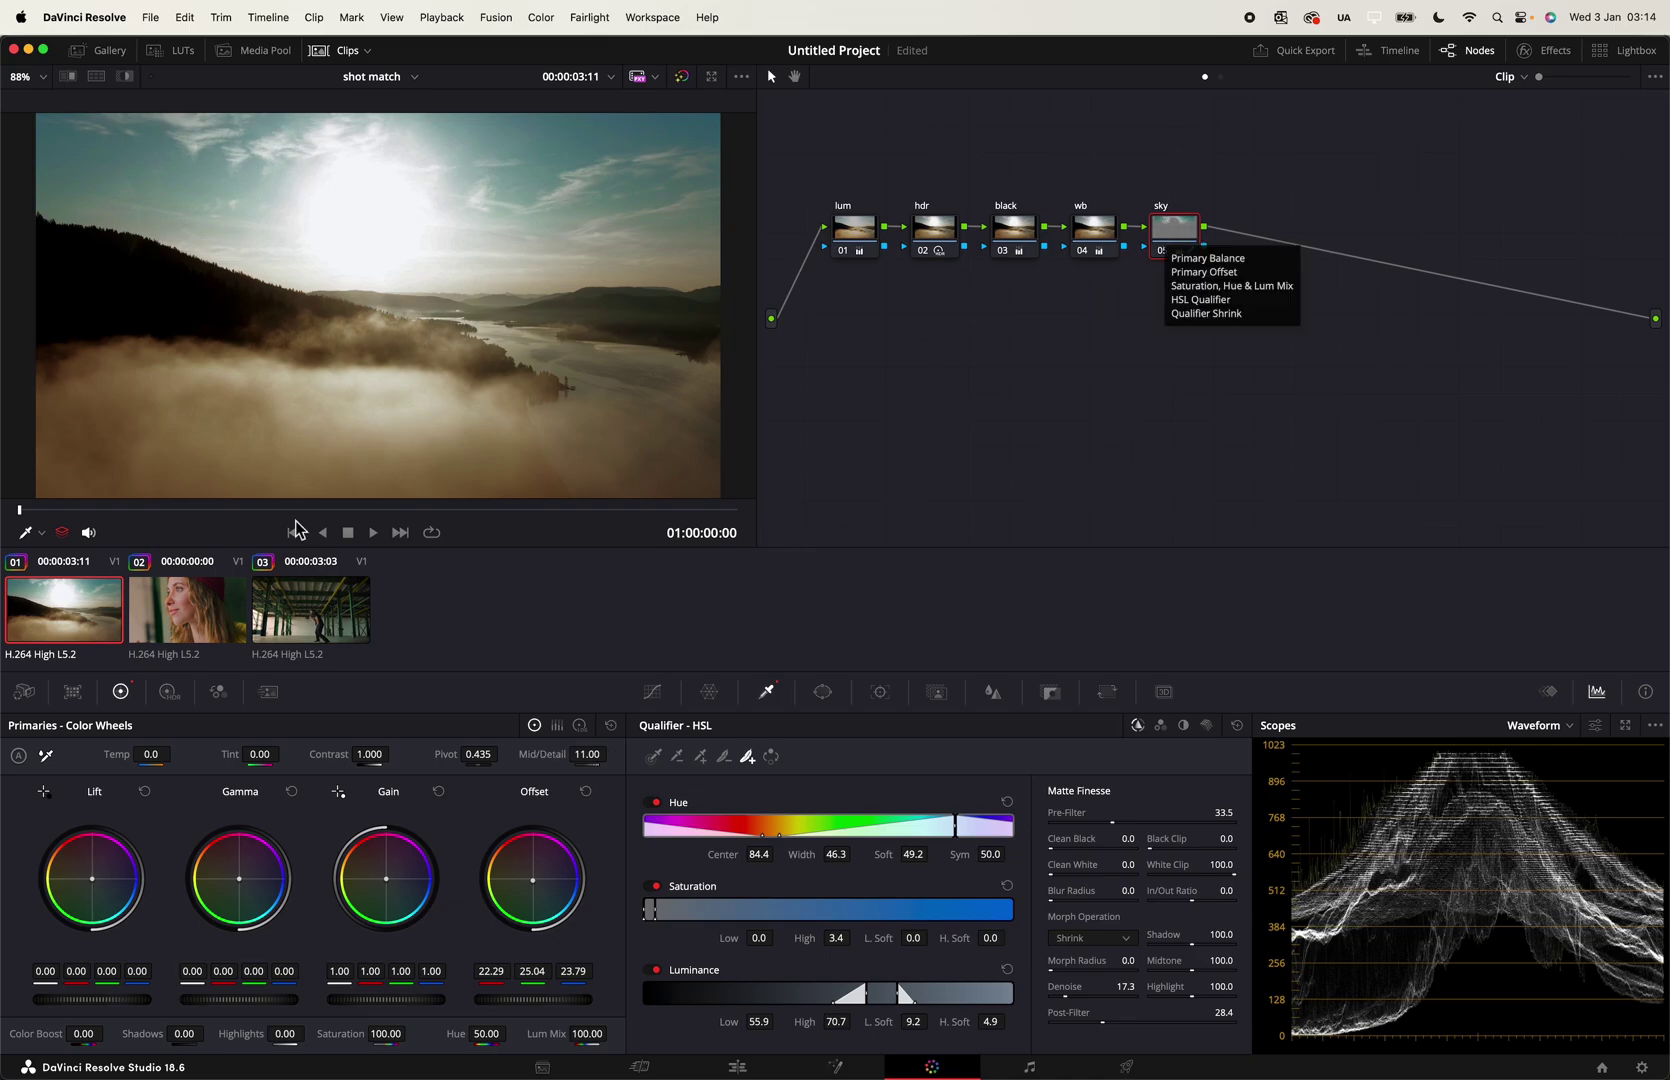
left_click(207, 603)
left_click(301, 608)
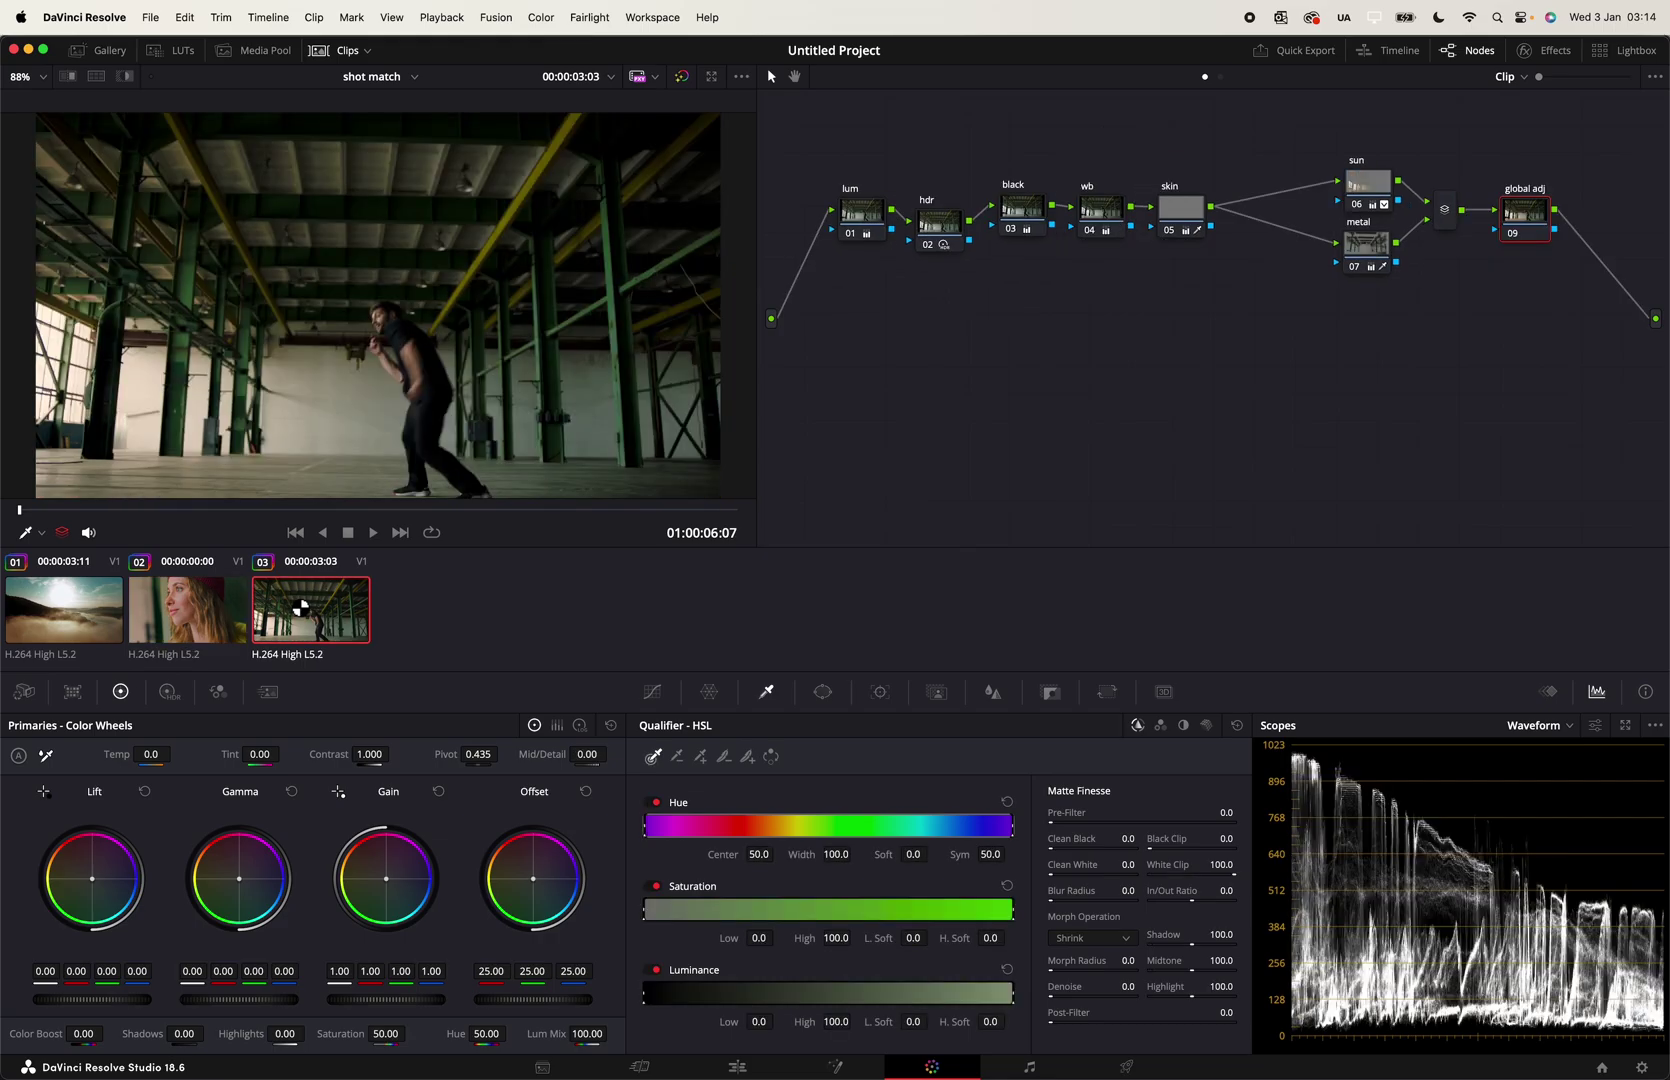
left_click(206, 618)
left_click(70, 628)
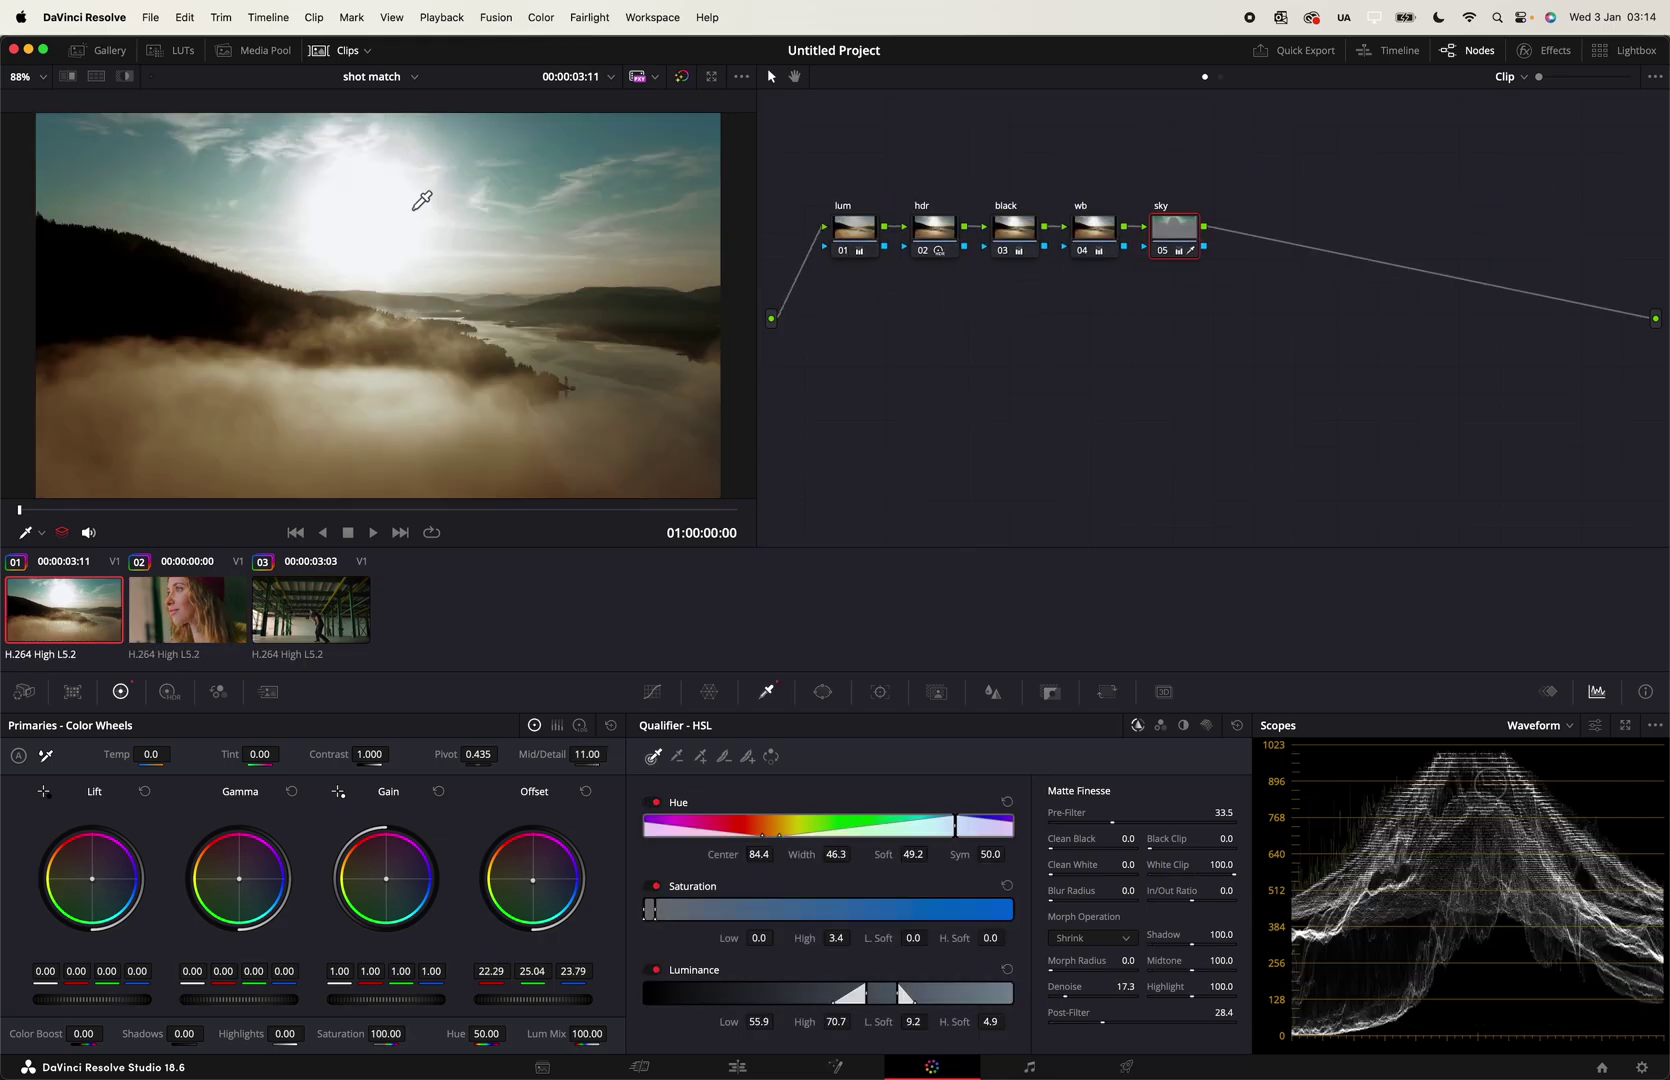
left_click(186, 624)
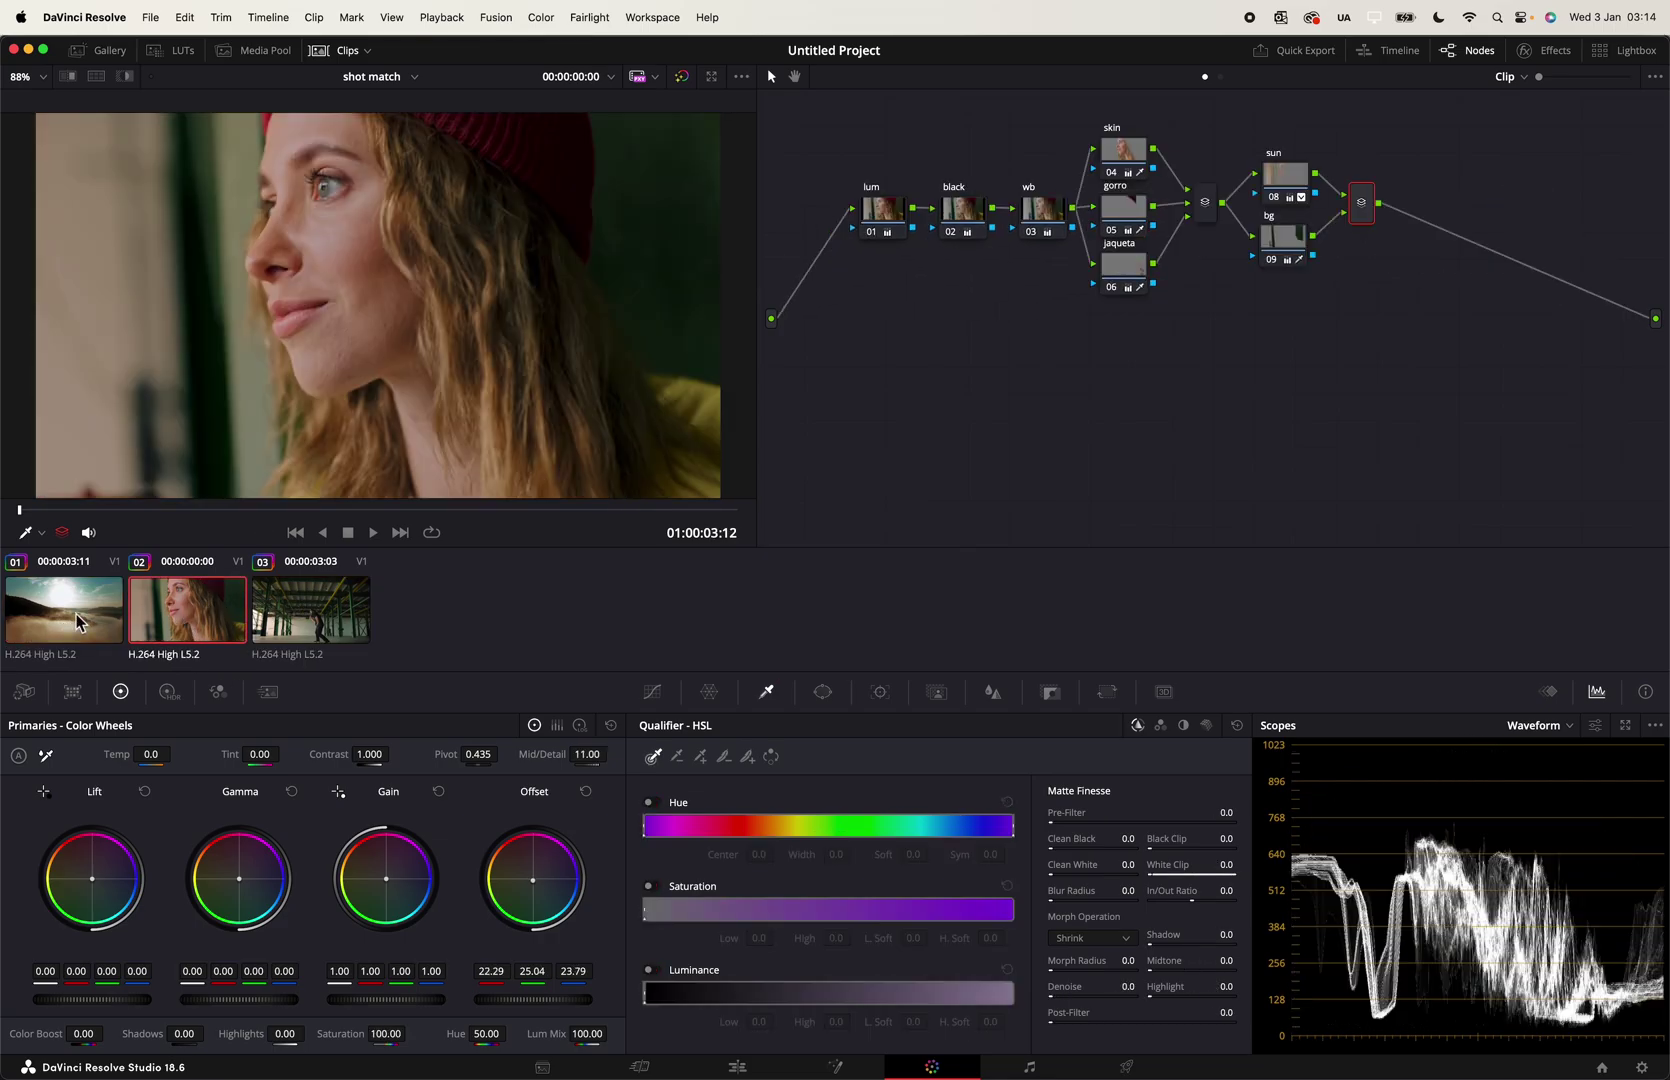
left_click(78, 618)
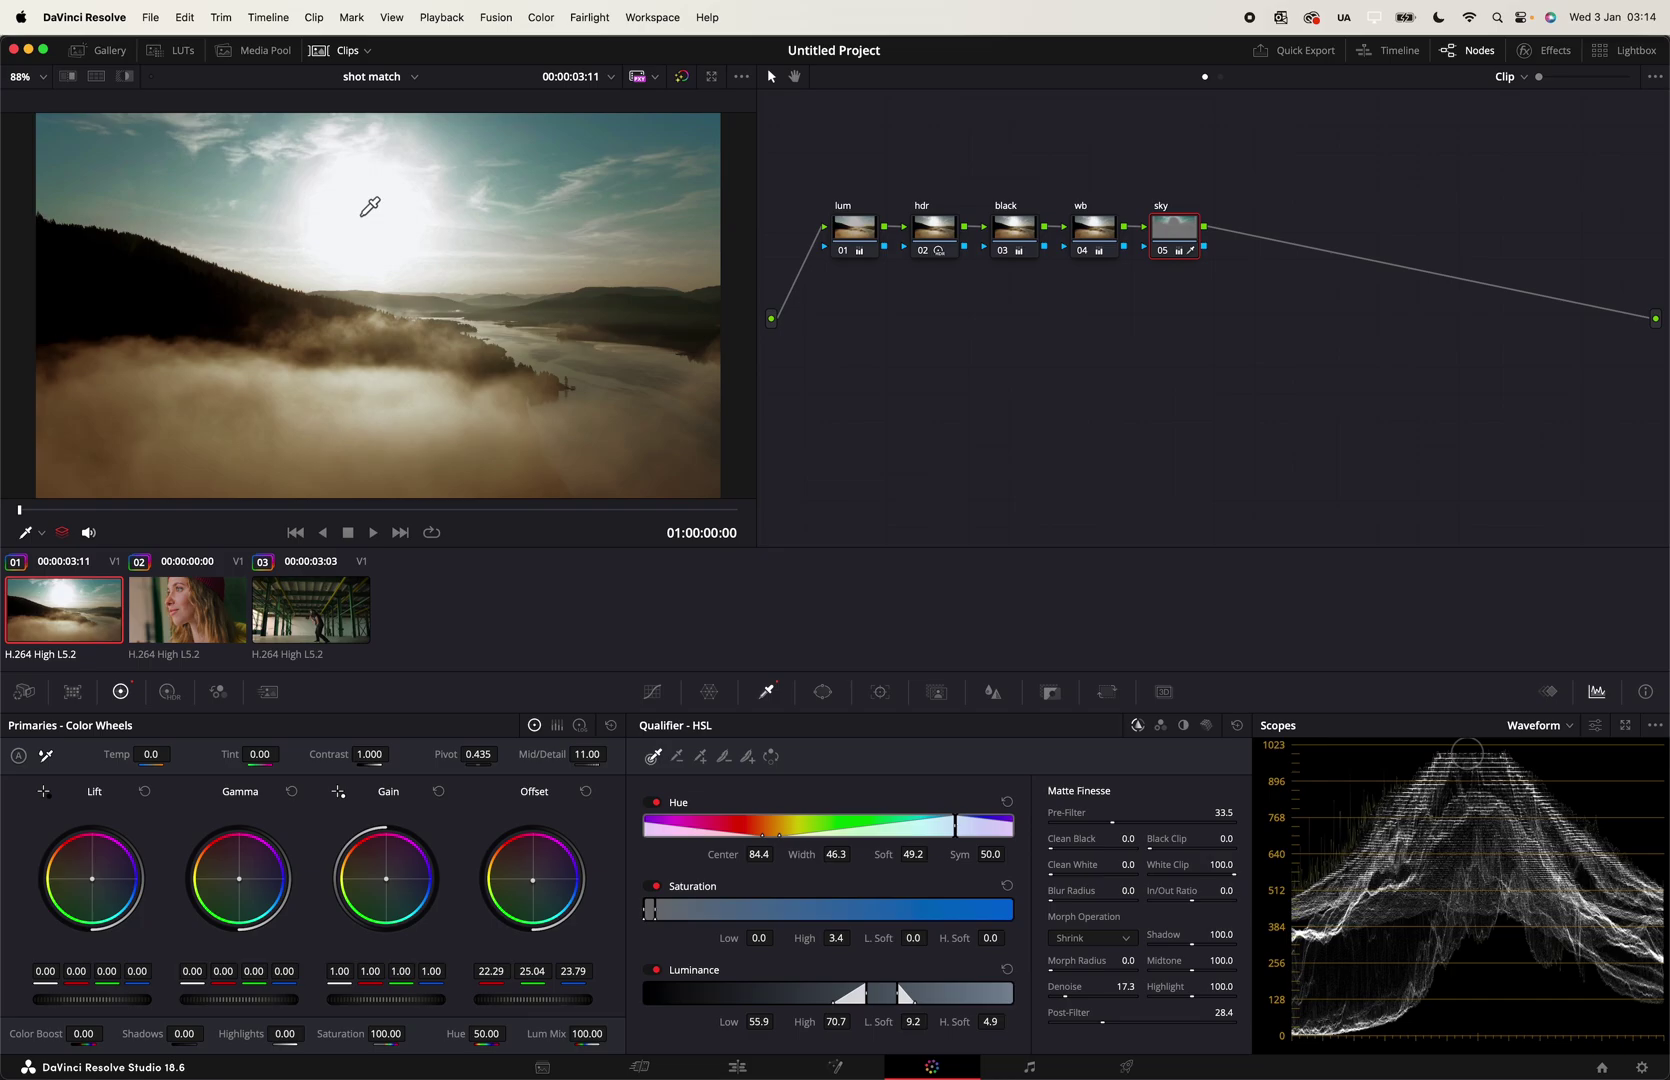
left_click(198, 630)
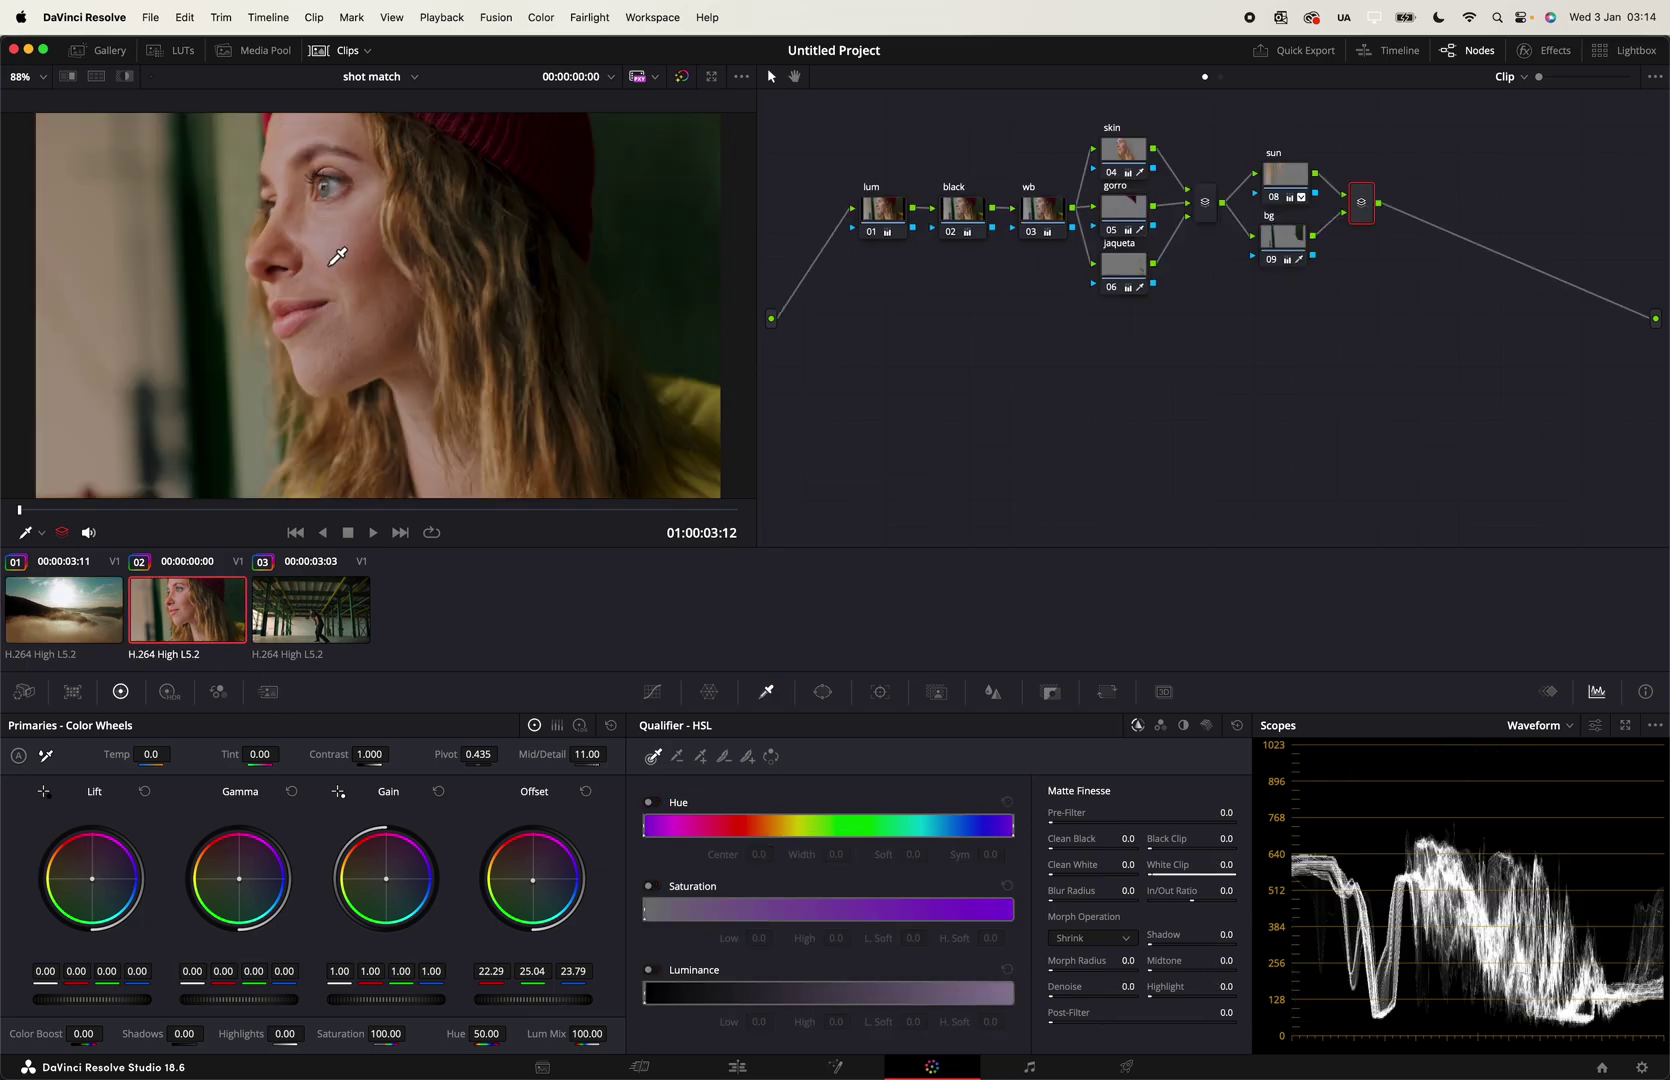
left_click(296, 645)
left_click(196, 628)
key("alt+s")
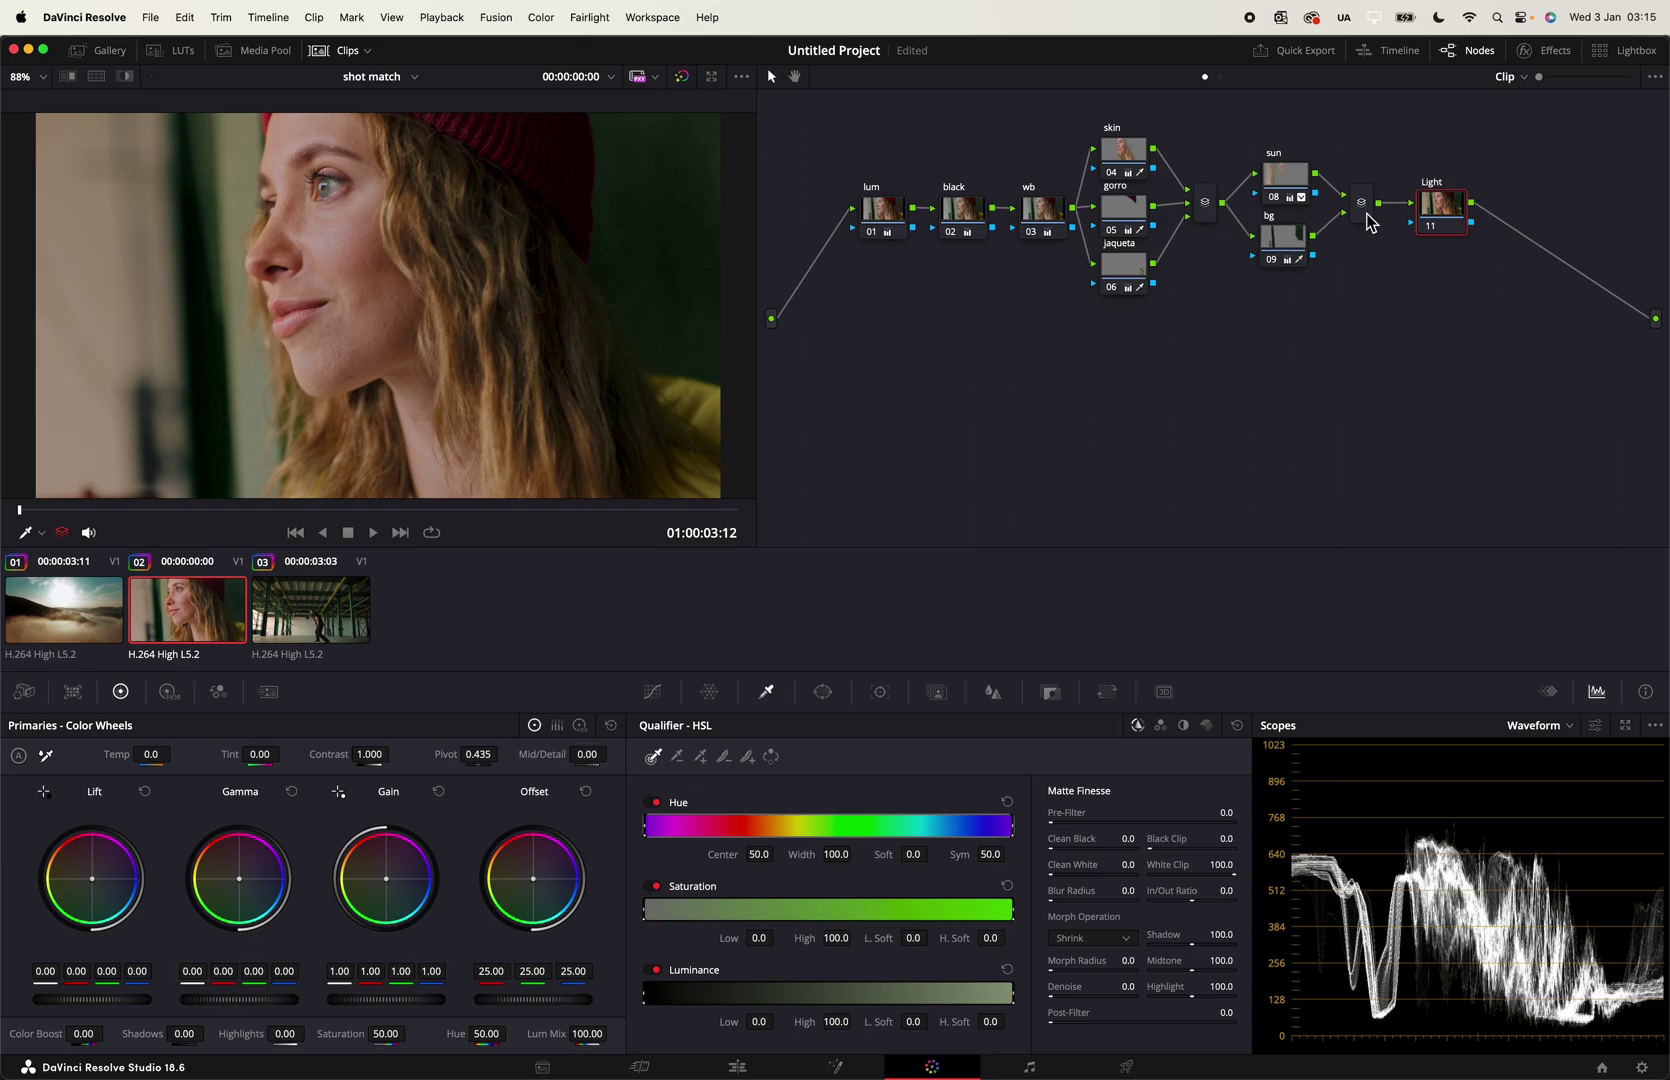
left_click(1295, 188)
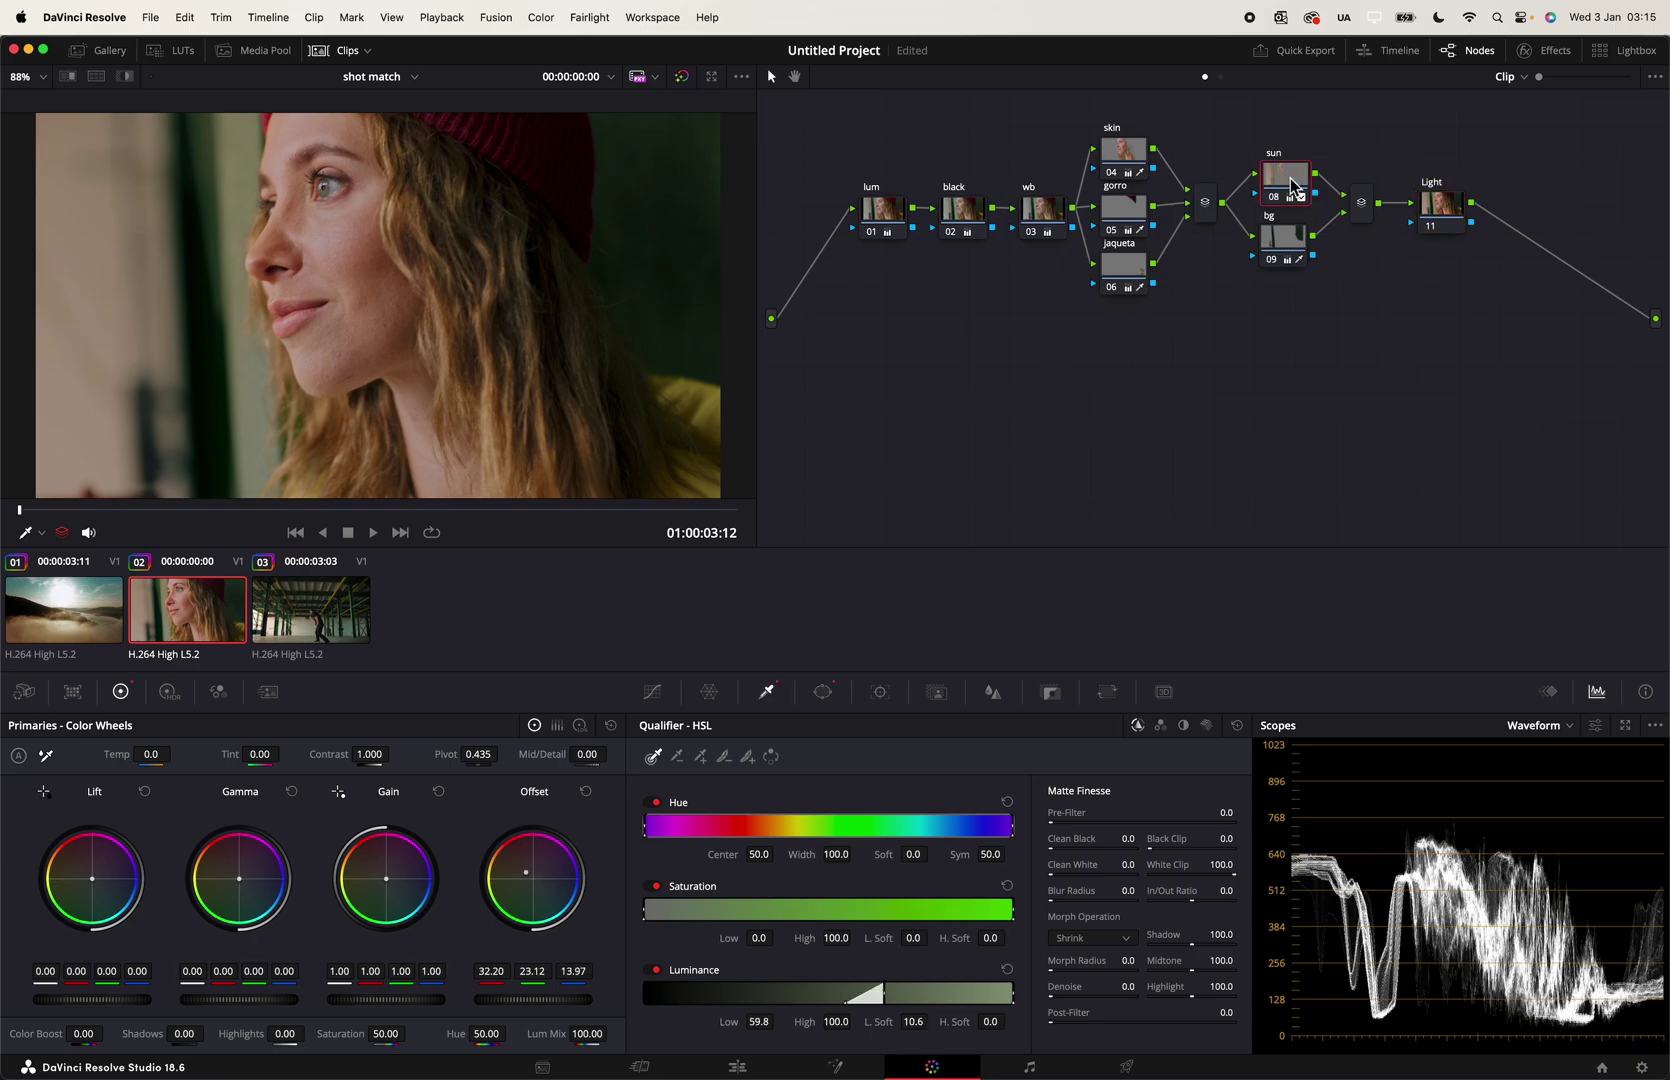
left_click(1456, 224)
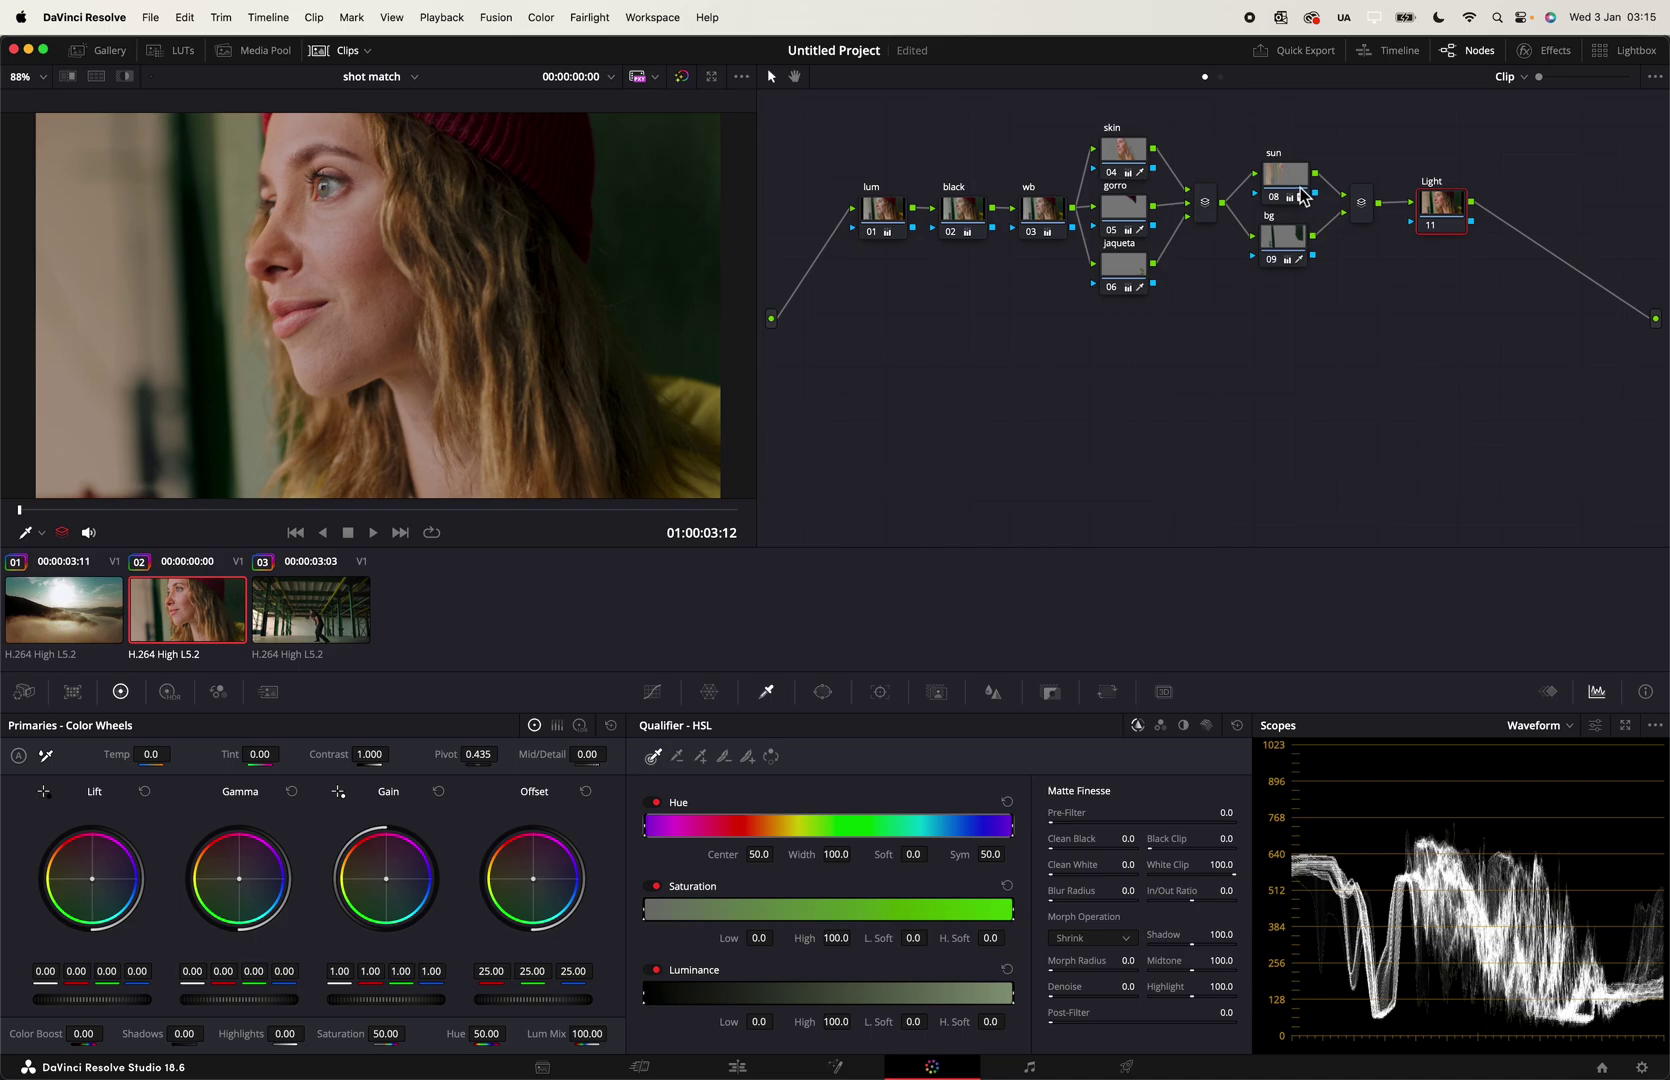
left_click_drag(1449, 212, 1449, 210)
key("Delete")
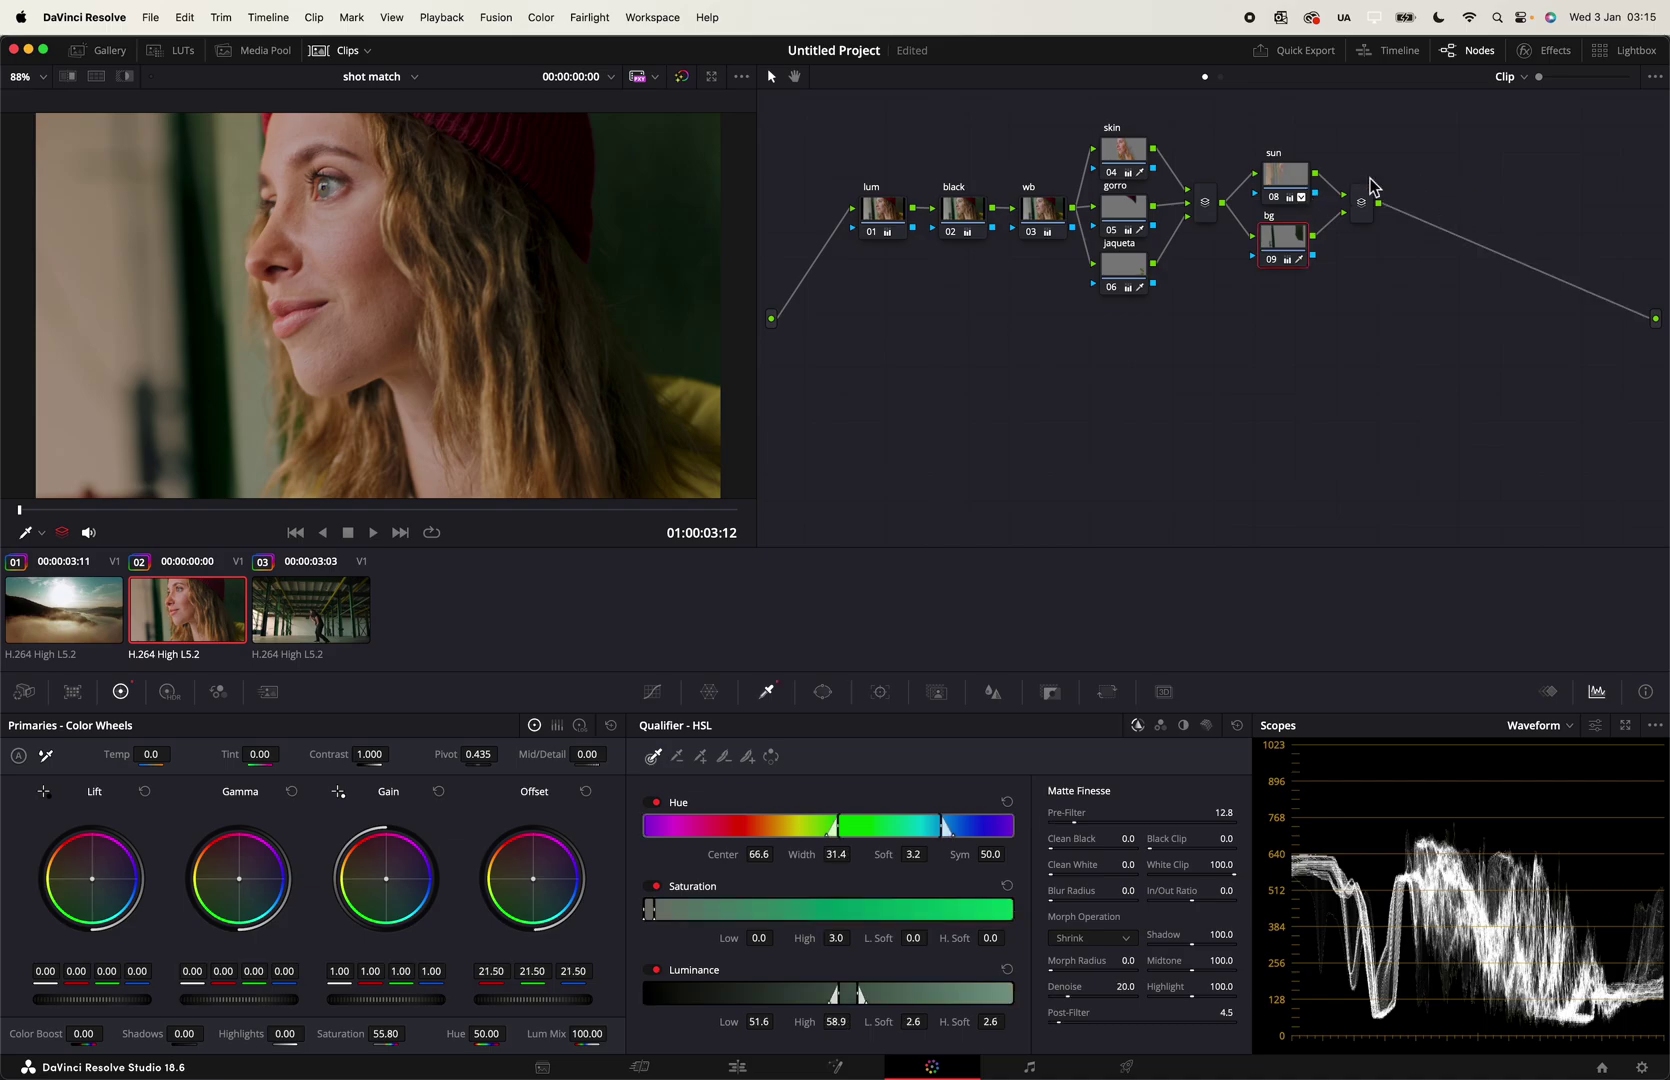
Step: Raise the portrait's sun node Gamma to 0.33 while comparing it with the landscape through a timeline wipe, and turn off the wipe
left_click(1289, 177)
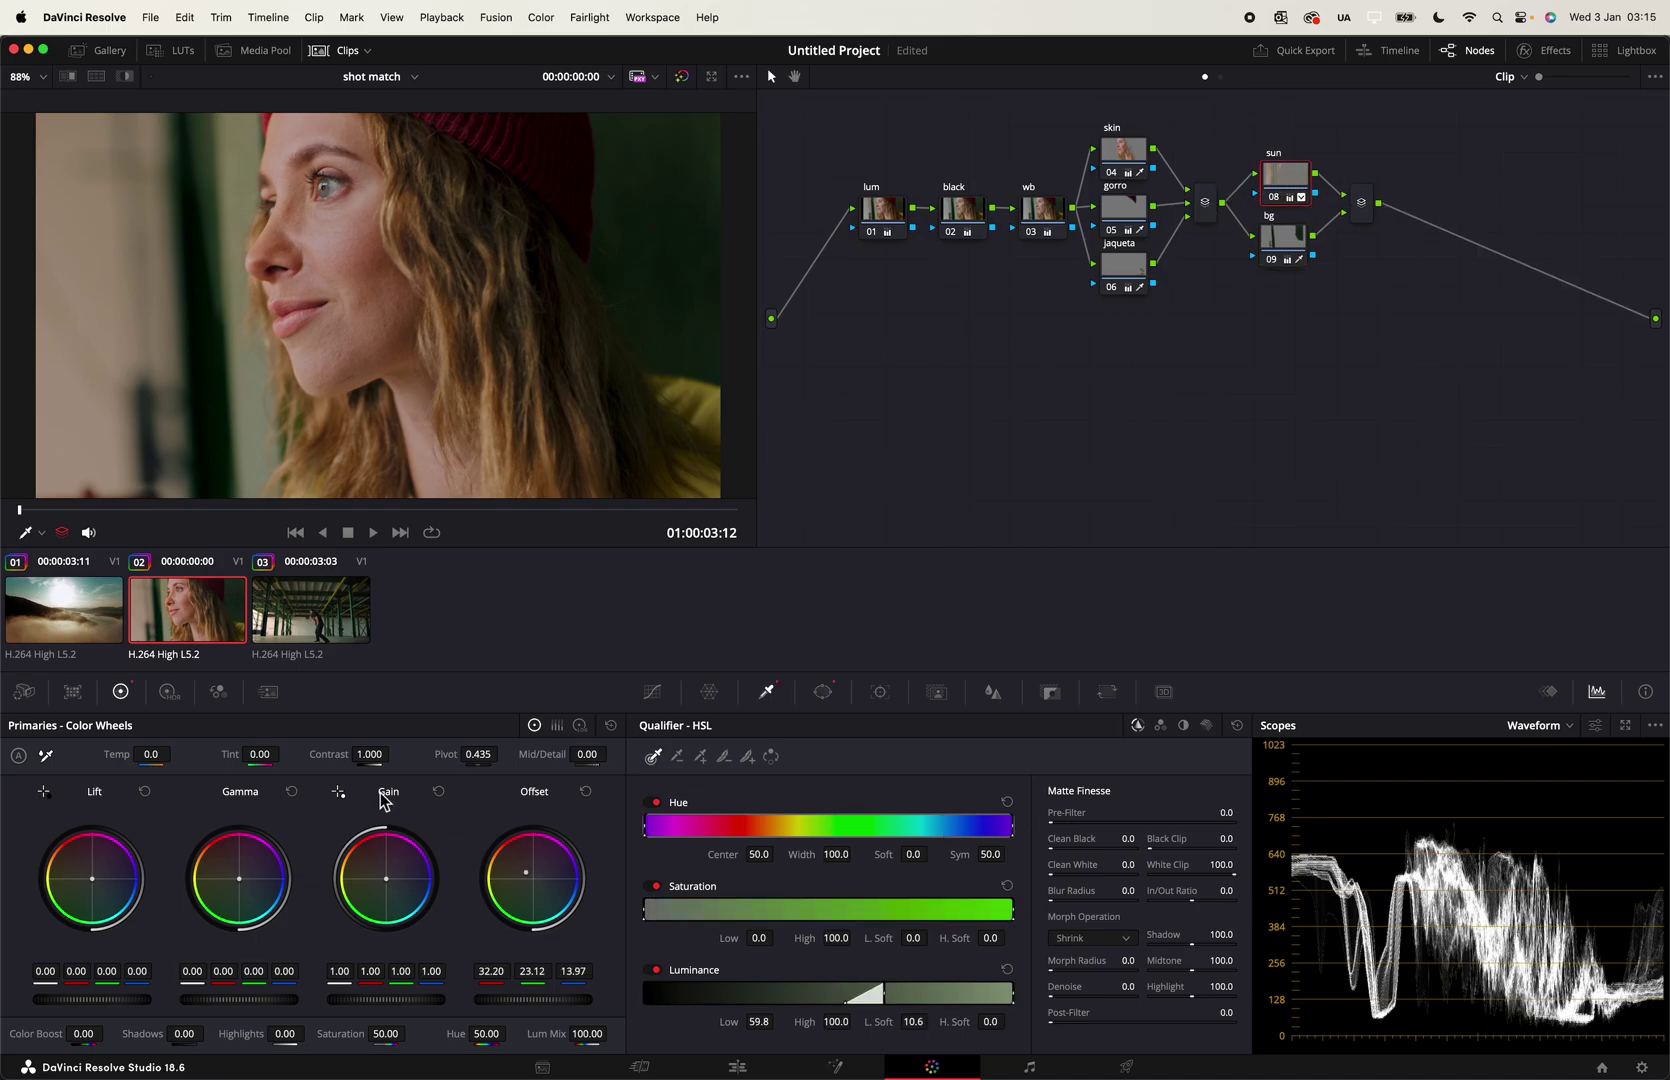
right_click(78, 630)
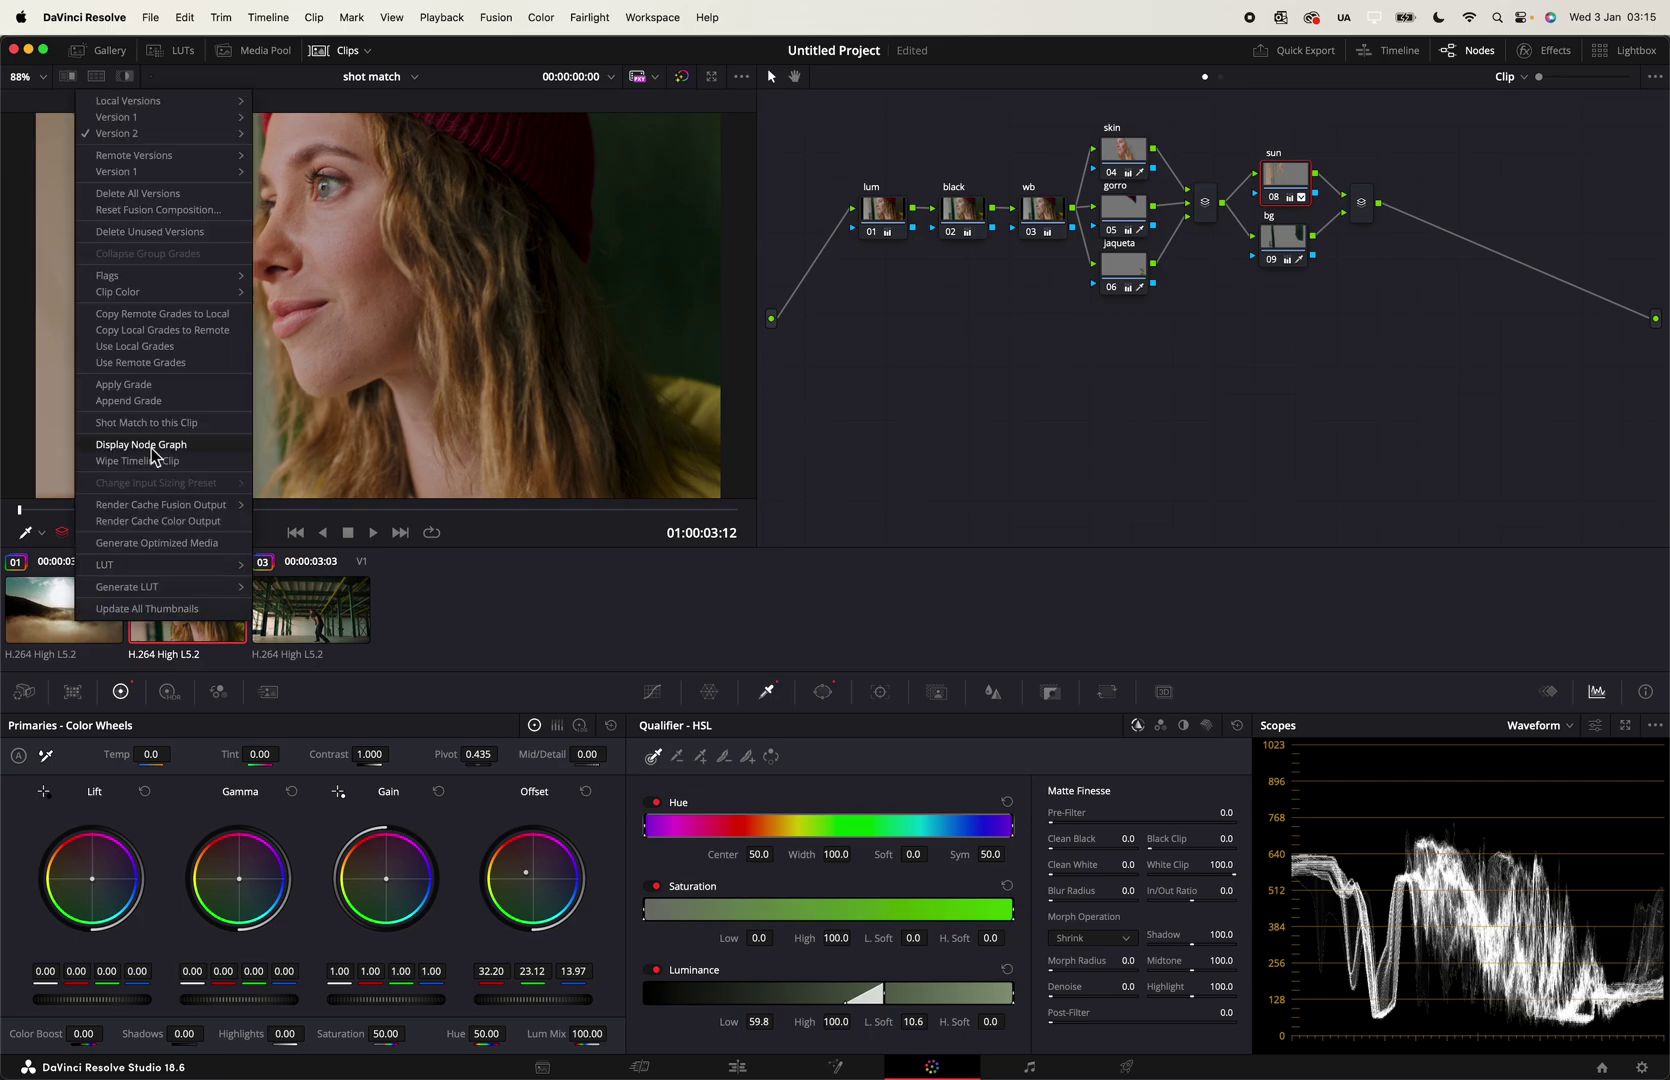
left_click(135, 461)
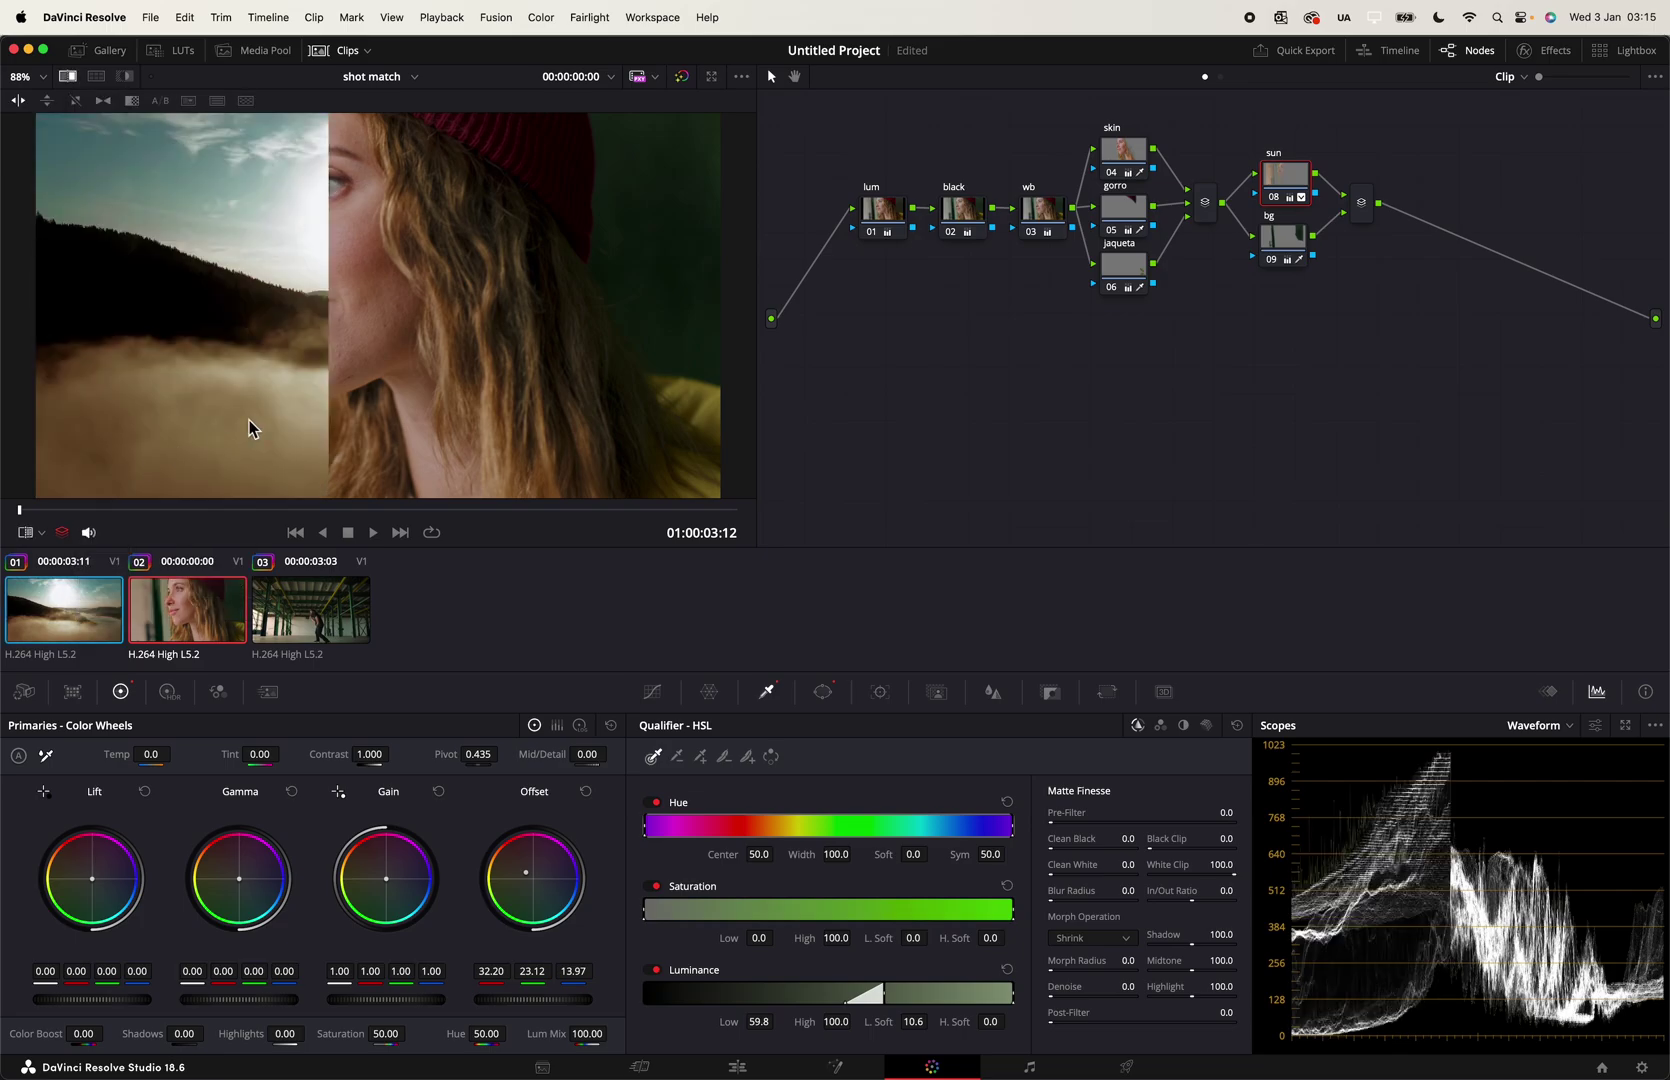
left_click_drag(332, 335, 420, 340)
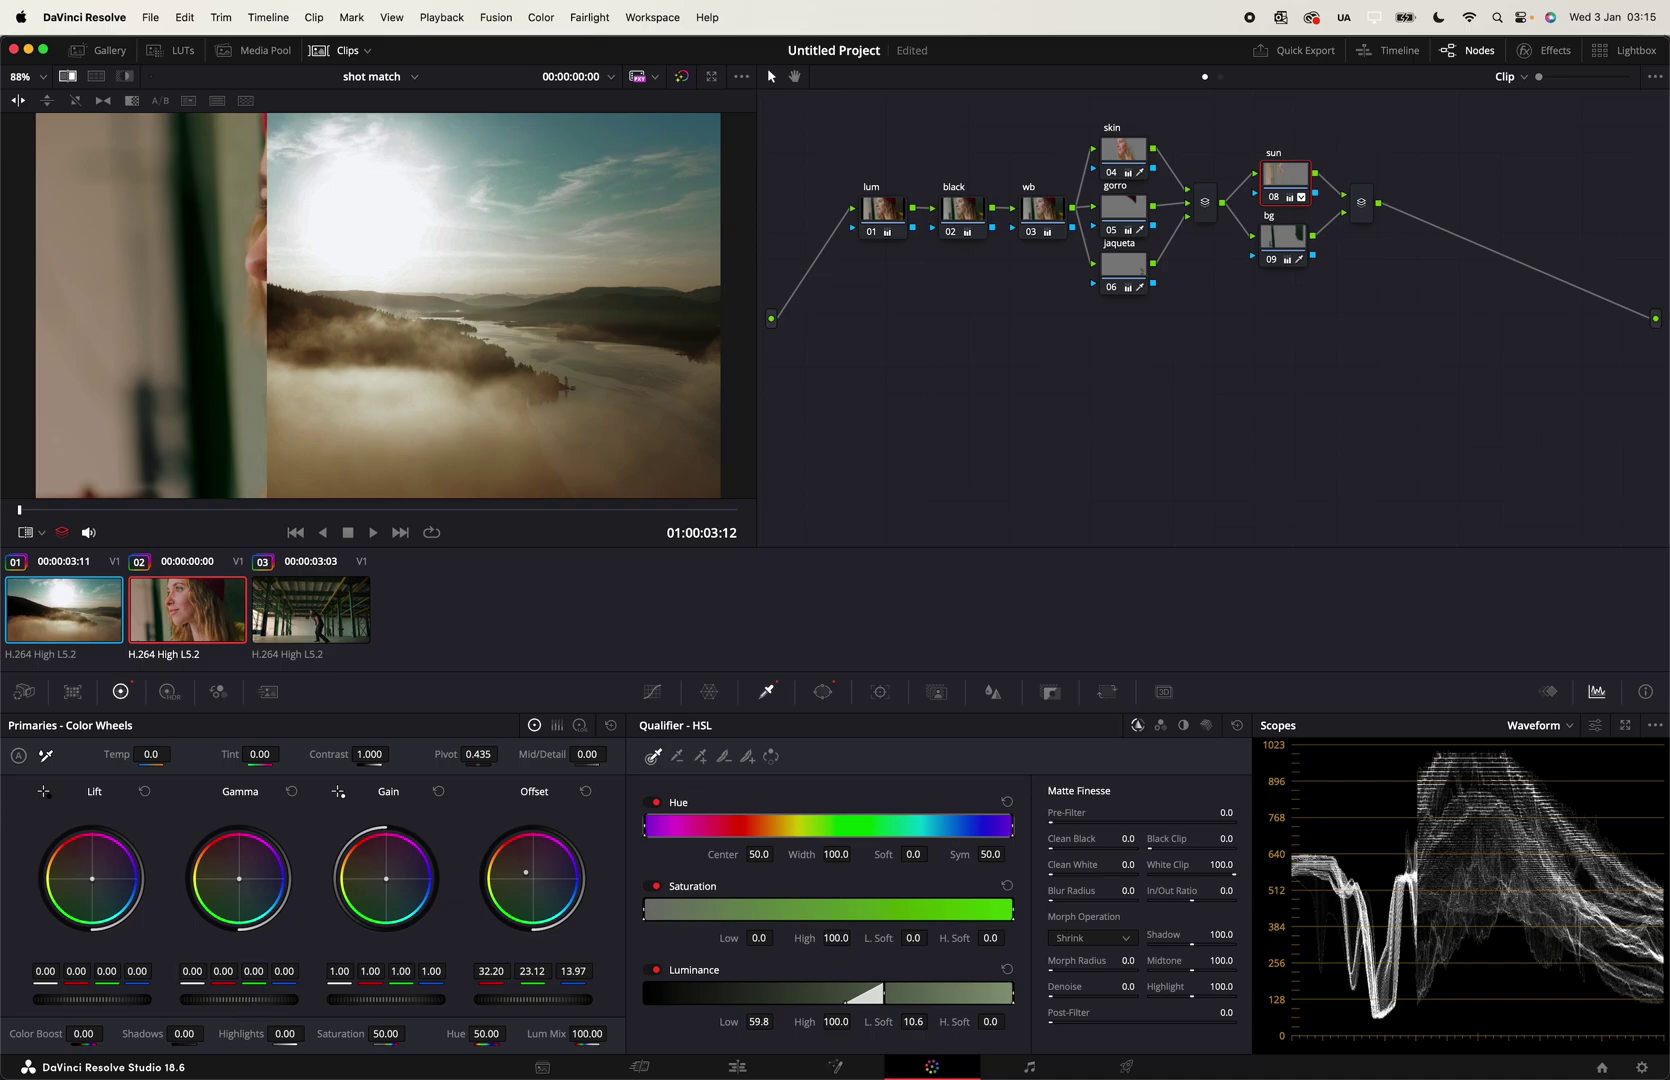
mouse_move(239, 999)
left_mouse_down()
mouse_move(297, 999)
mouse_move(210, 1010)
left_mouse_up()
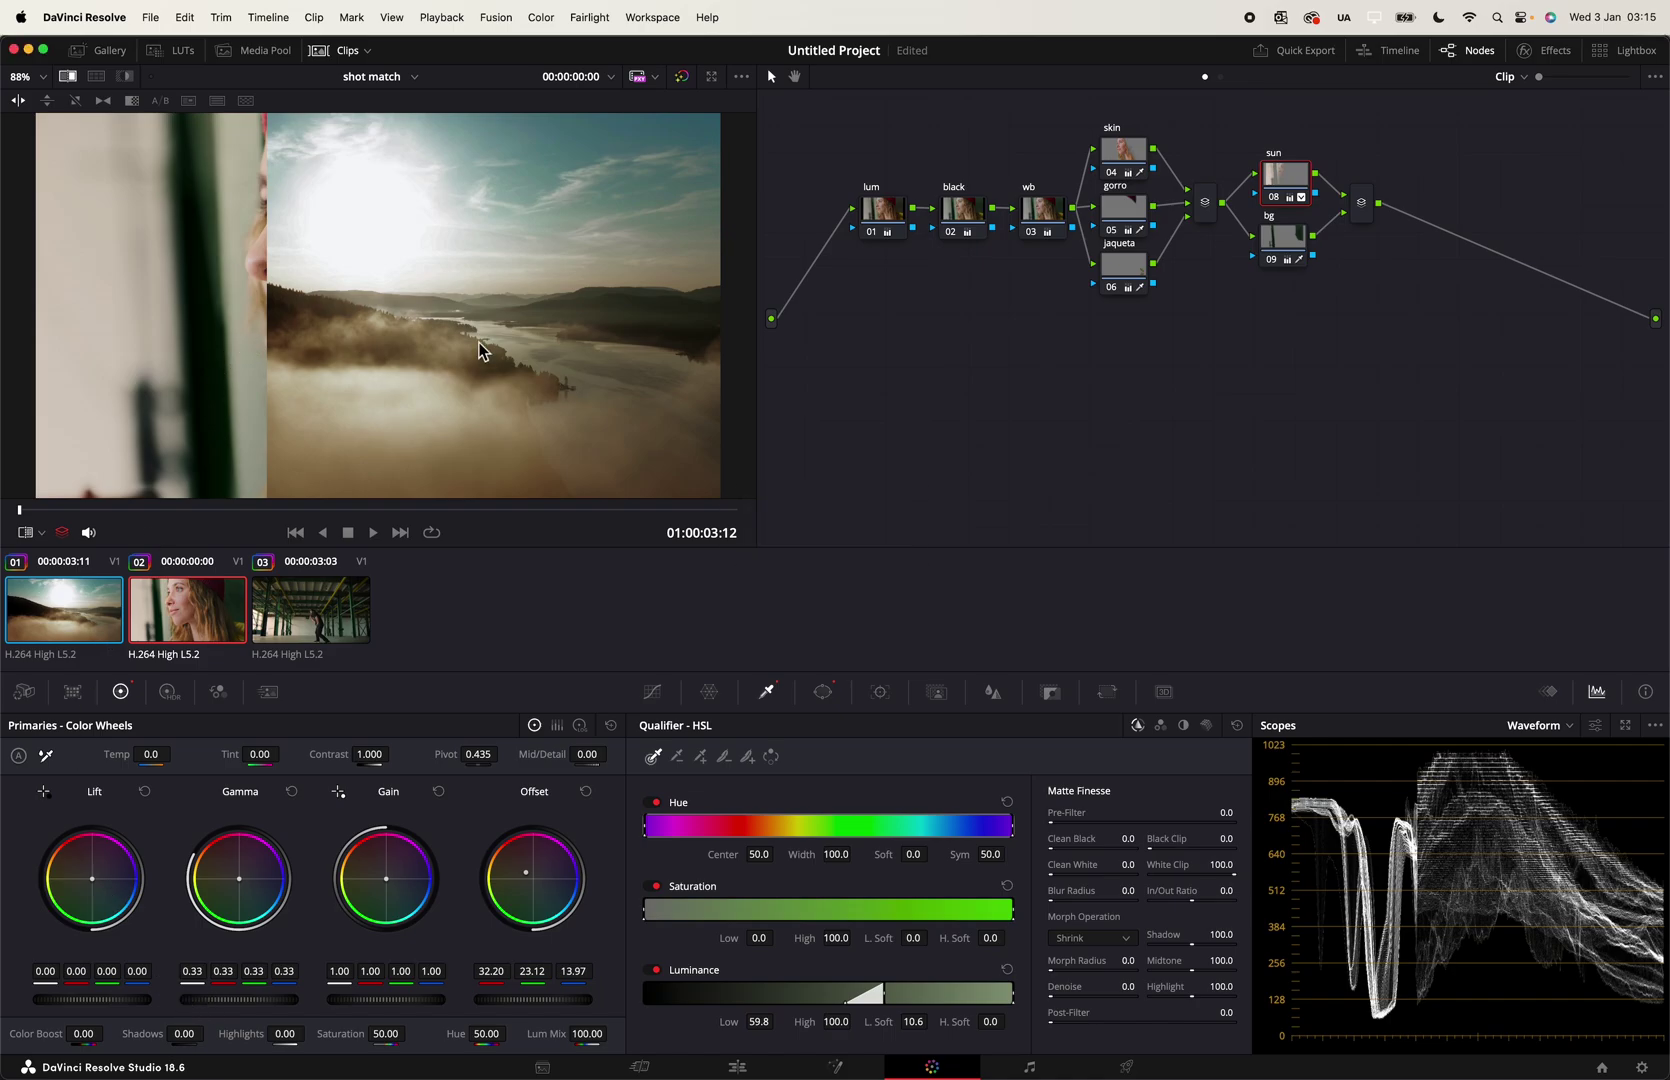
key("super+w")
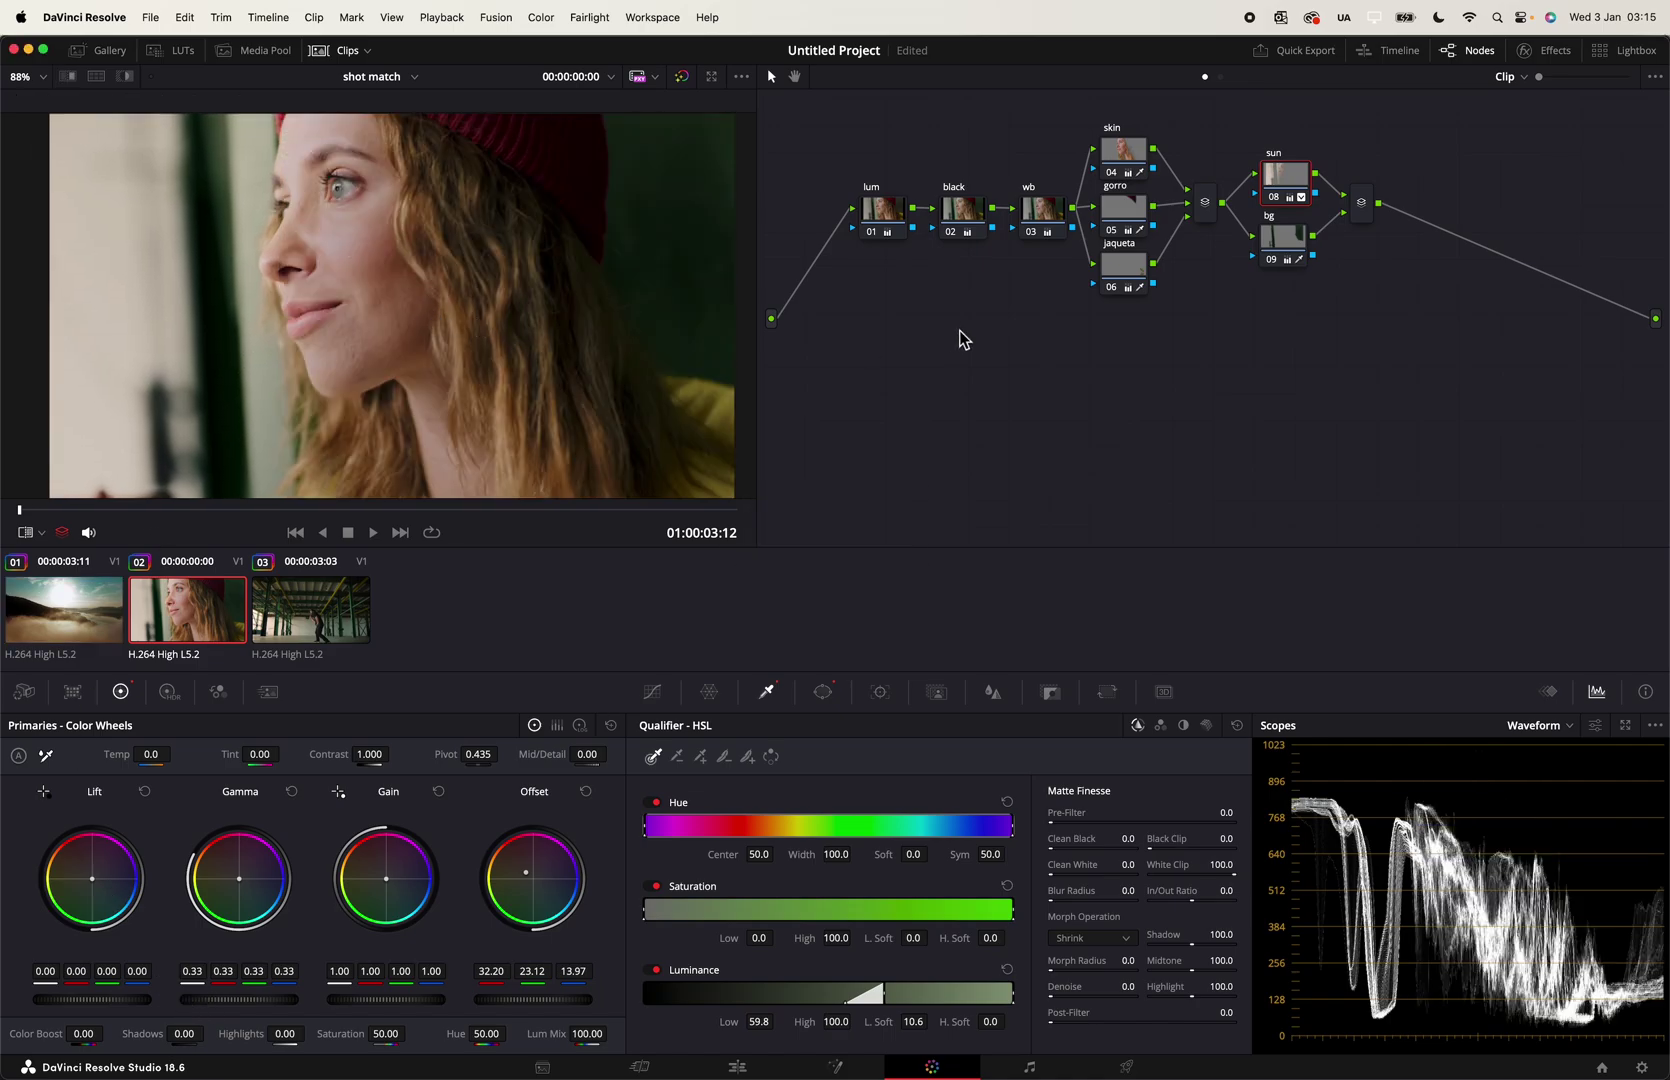
Step: Toggle the portrait's sun node off and on and compare its bright background with the landscape clip
left_click(105, 625)
left_click(219, 618)
key("super+d")
key("super+d")
key("super+d")
key("super+d")
left_click(64, 626)
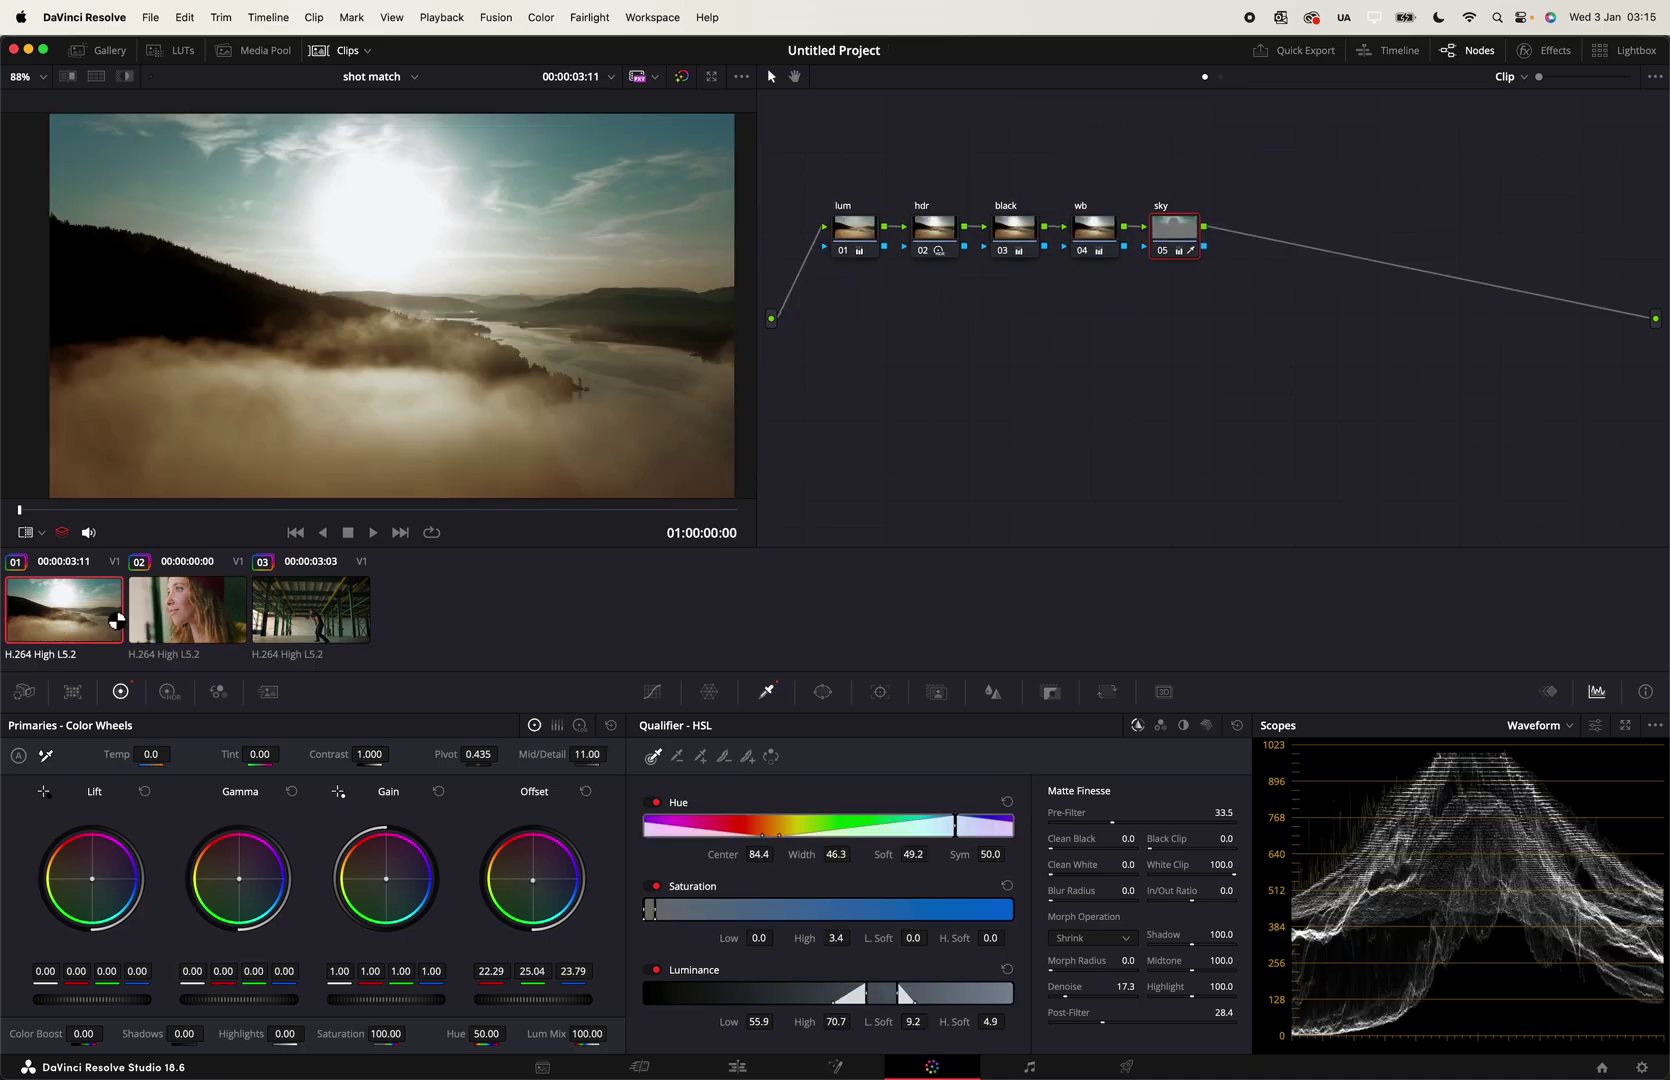
left_click(160, 620)
left_click(62, 626)
Step: Warm the portrait's sun node Offset to 34.25, 22.44, 9.98 and check the portrait against the landscape clip
left_click(152, 626)
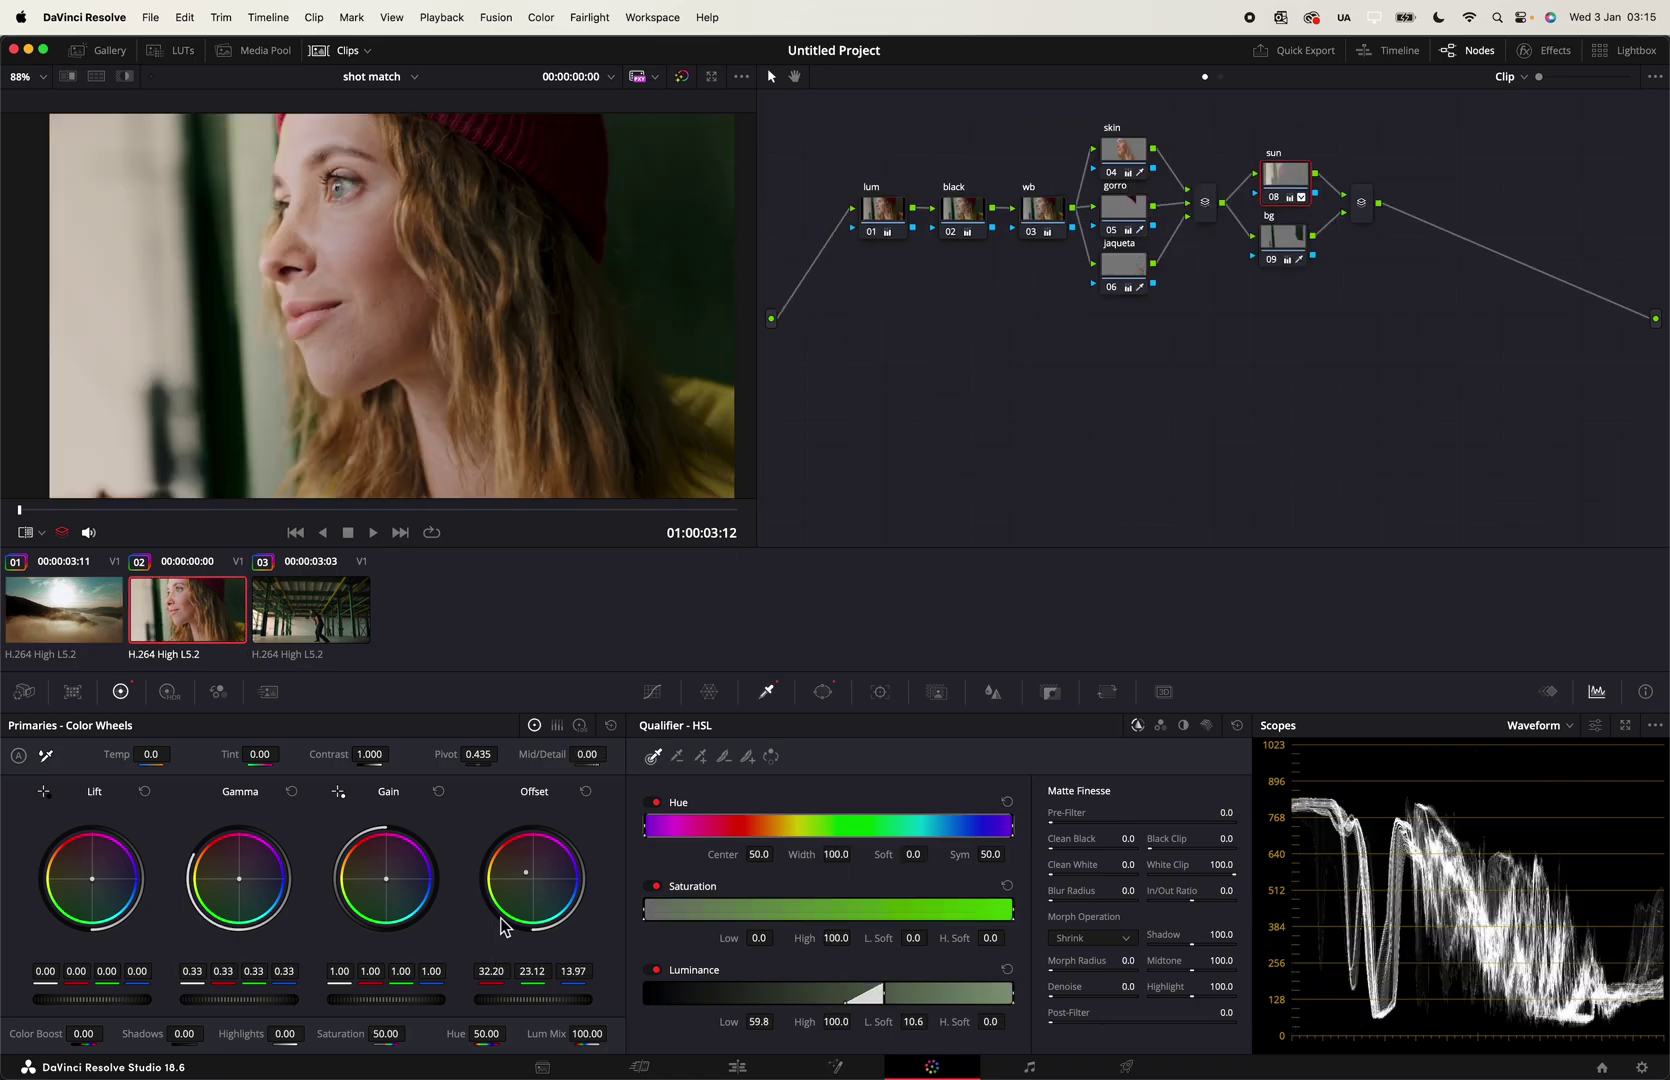
left_click_drag(526, 875, 523, 871)
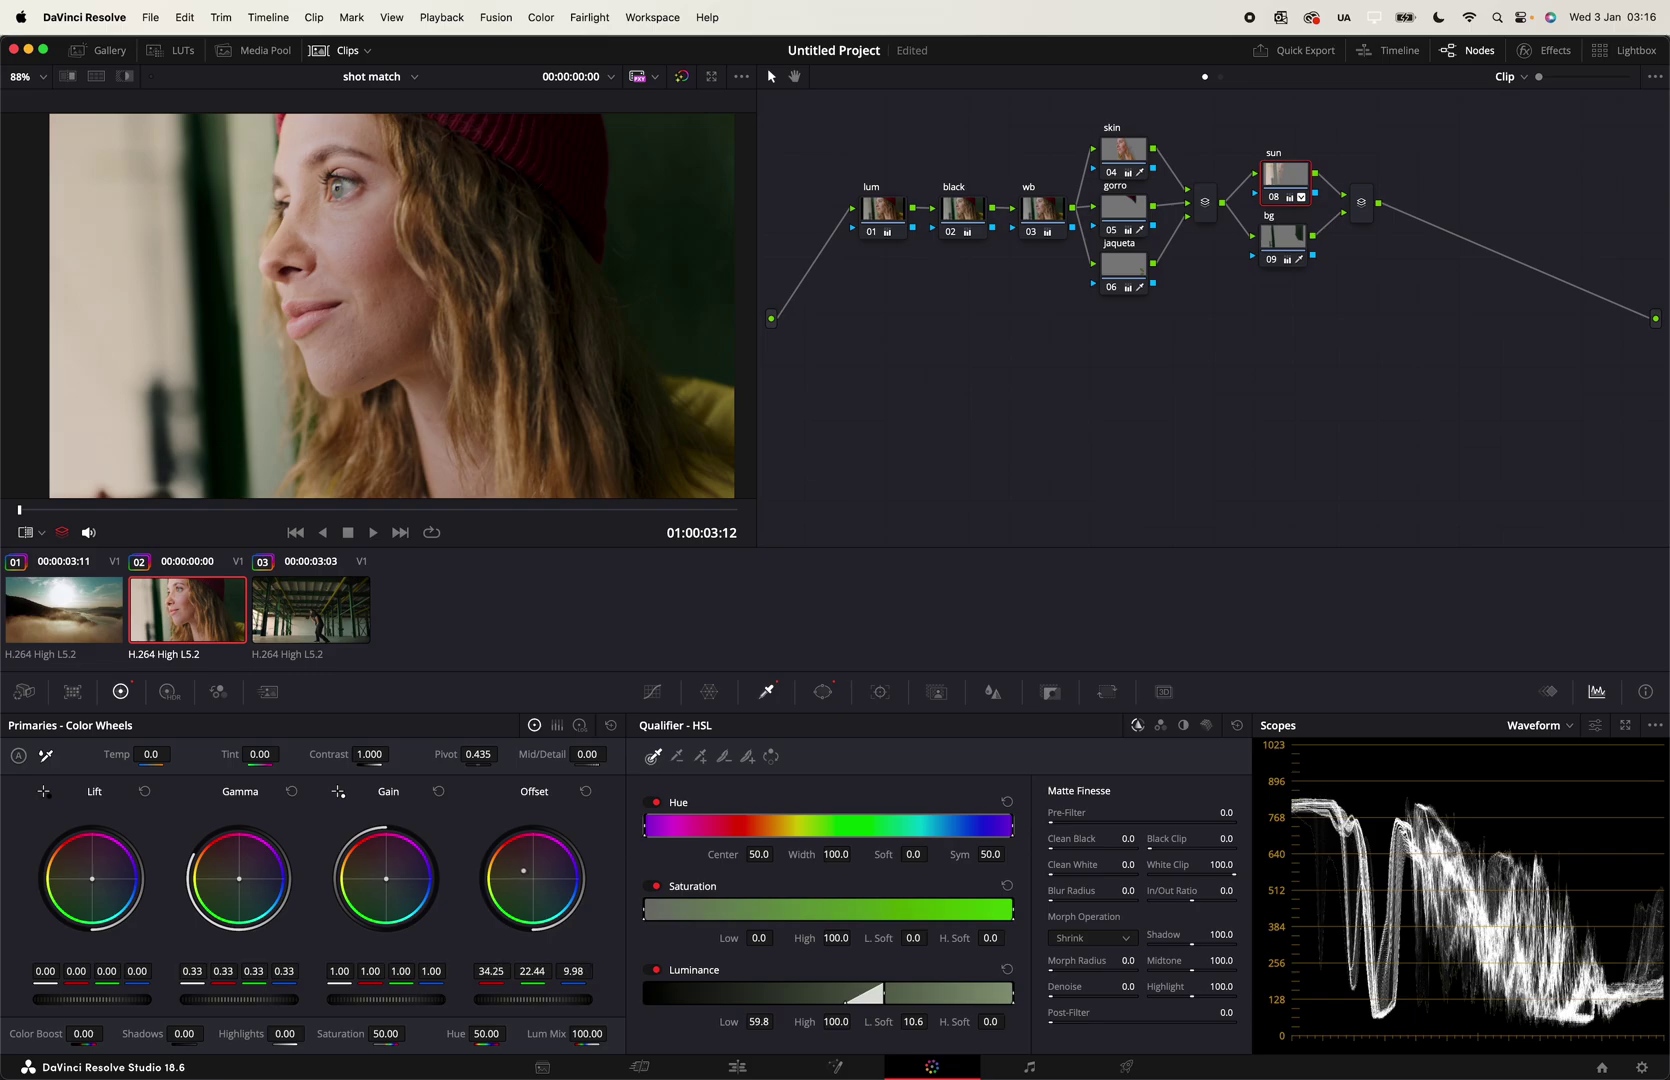
left_click(65, 585)
left_click(156, 612)
left_click(66, 618)
left_click(156, 615)
left_click(78, 625)
left_click(152, 630)
left_click(64, 632)
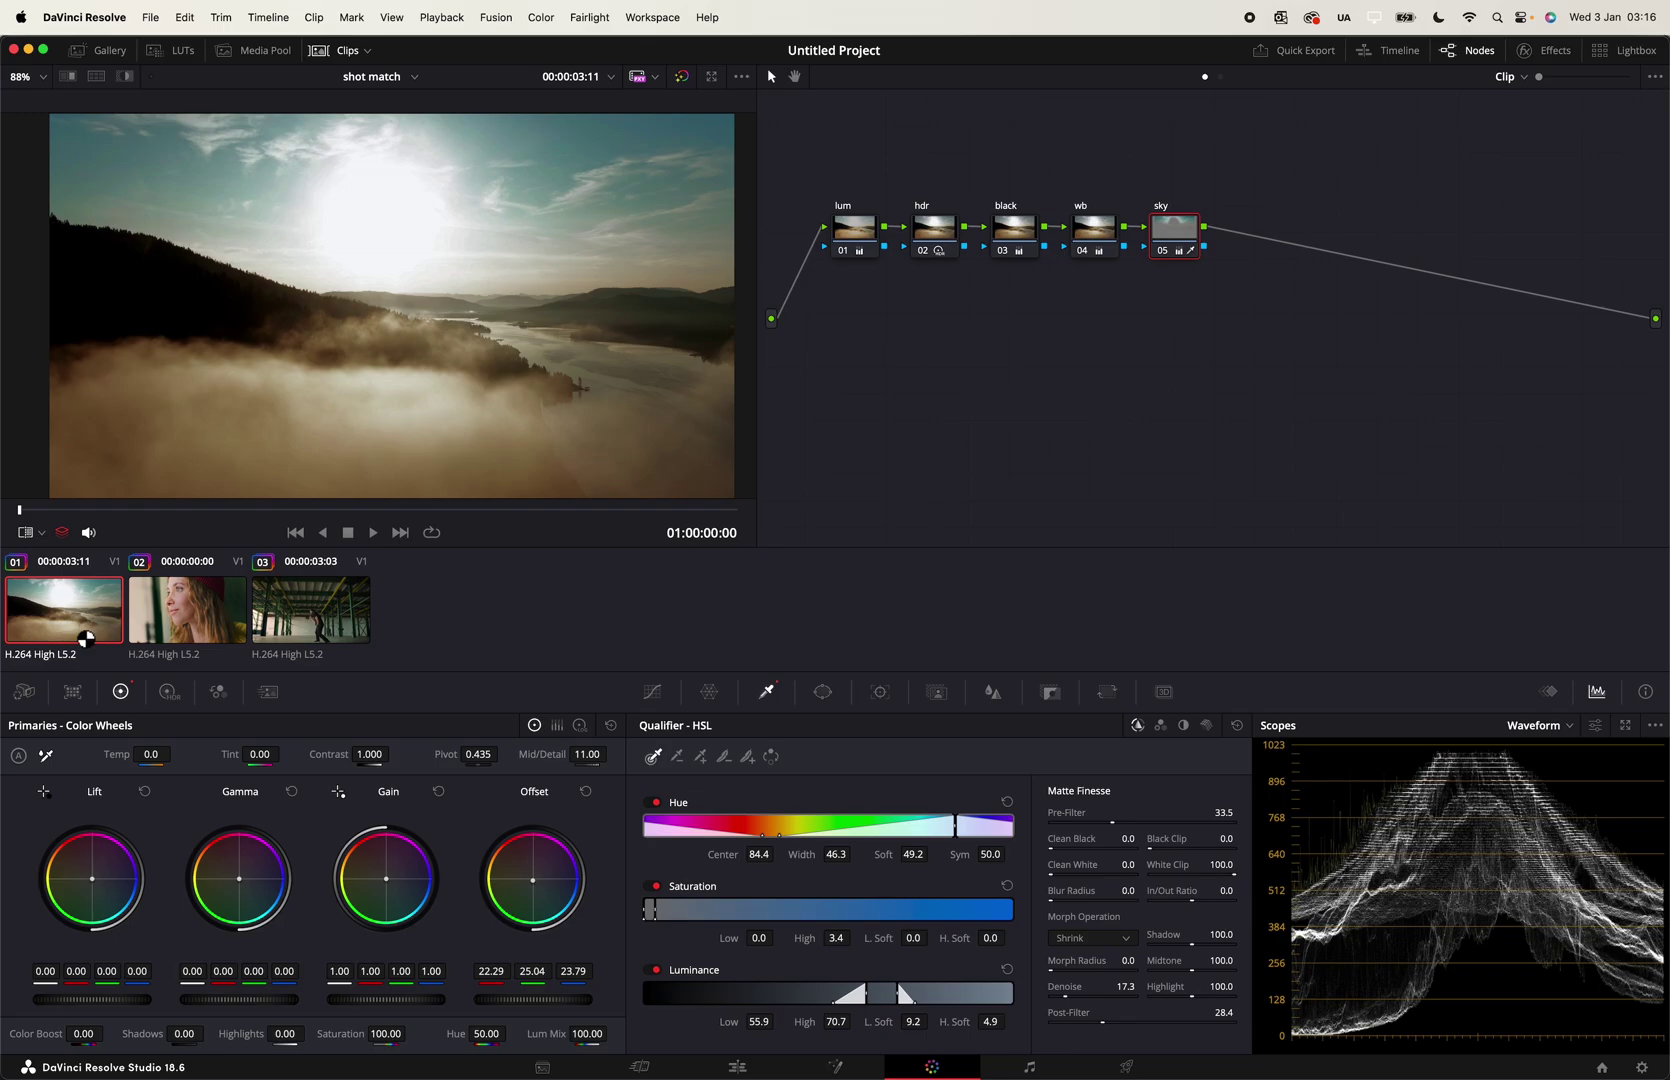
Step: Compare the portrait with the landscape, and set the portrait's sun node Gain to 1.16 and Gamma to 0.24
left_click(160, 630)
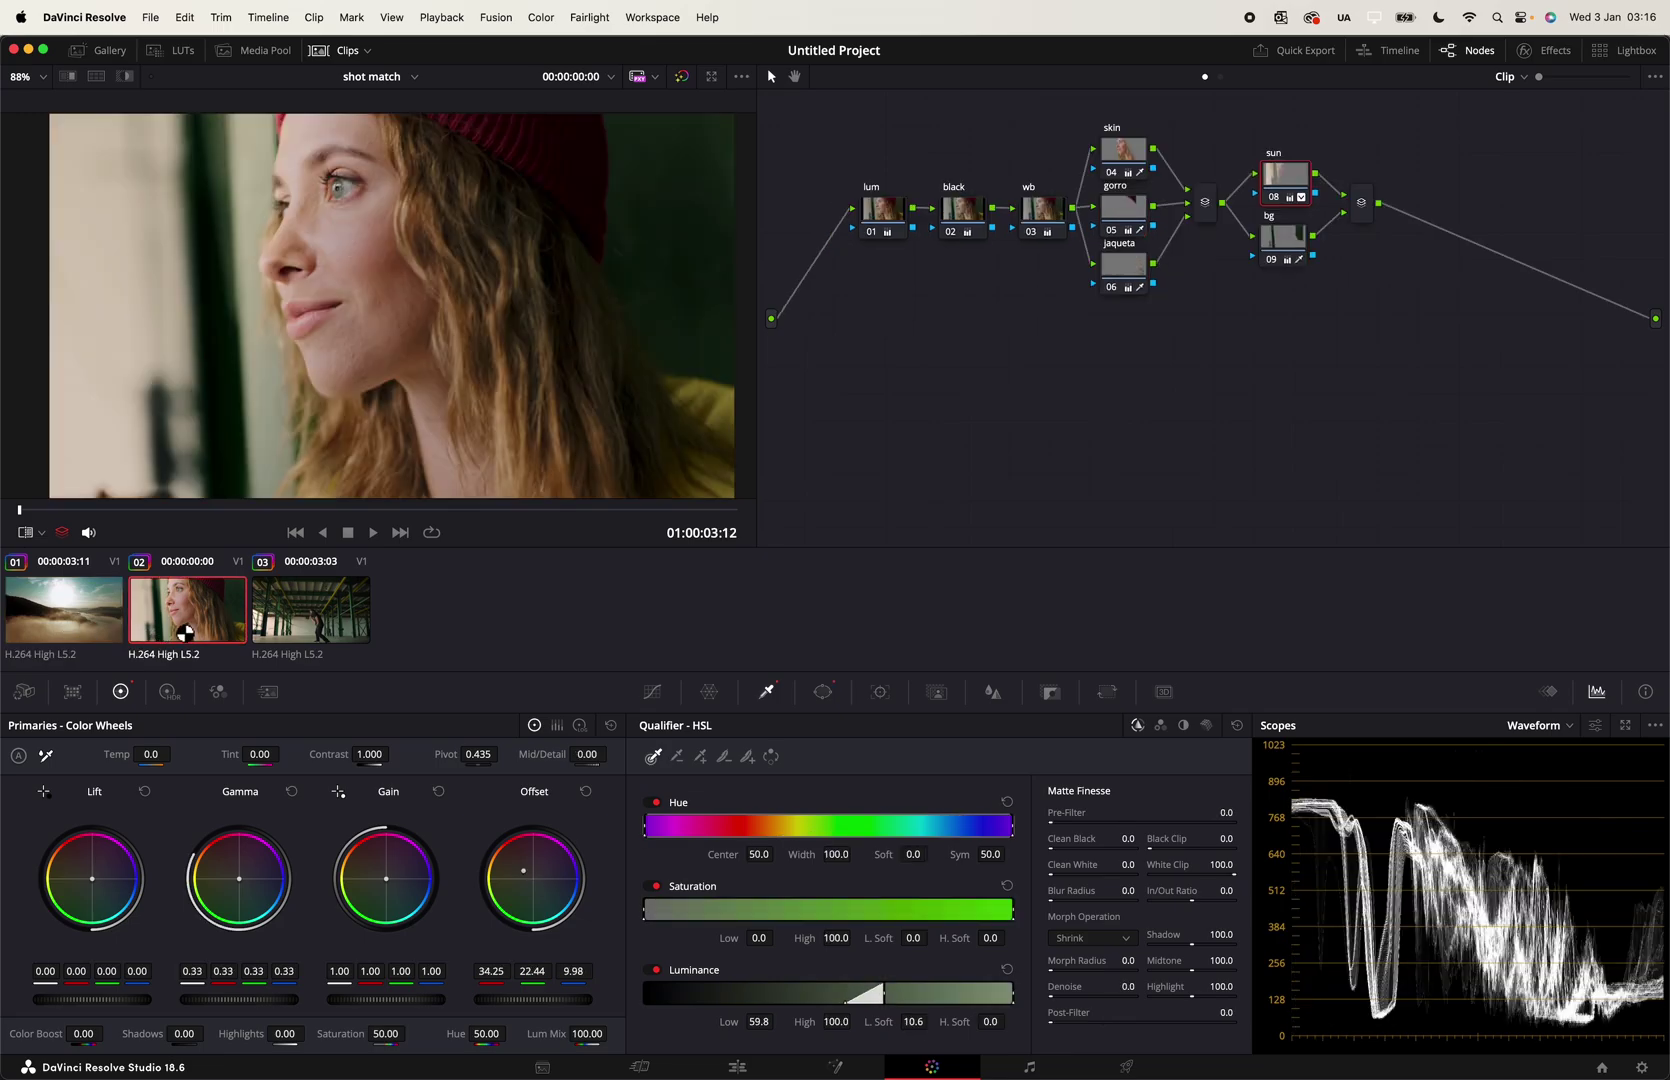
left_click(115, 630)
left_click(191, 617)
left_click_drag(413, 1006, 455, 1006)
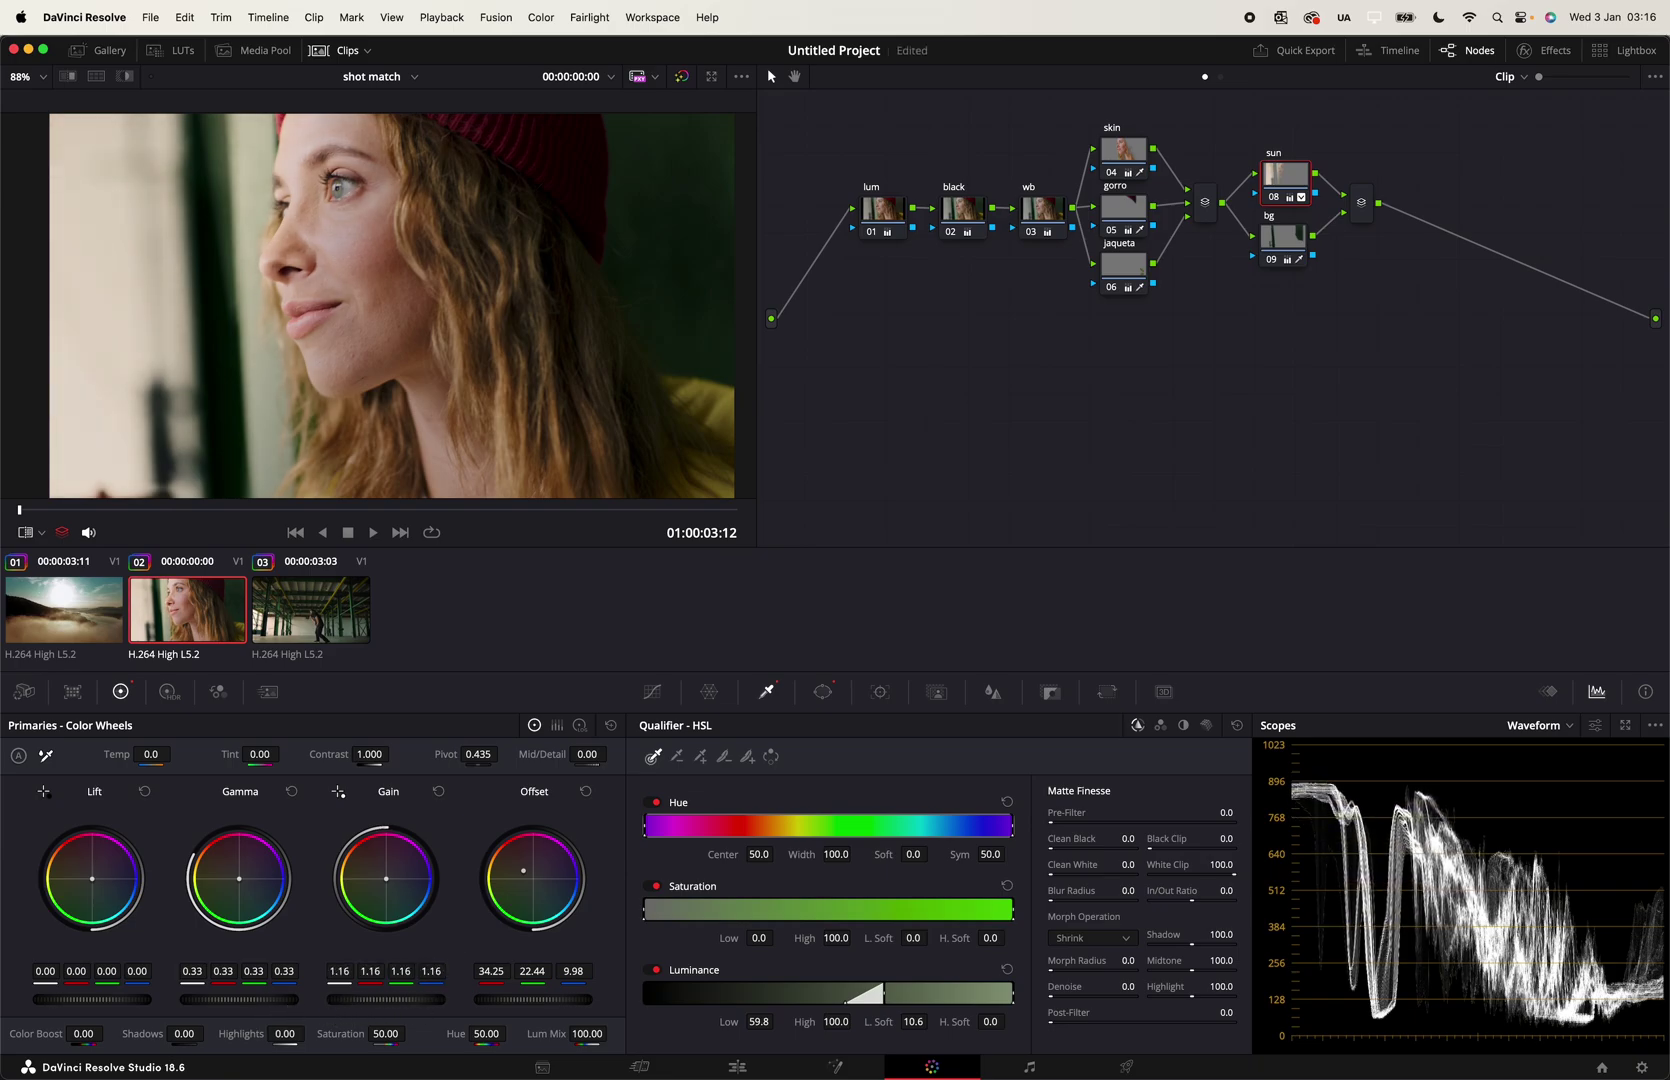
left_click_drag(239, 999, 224, 1003)
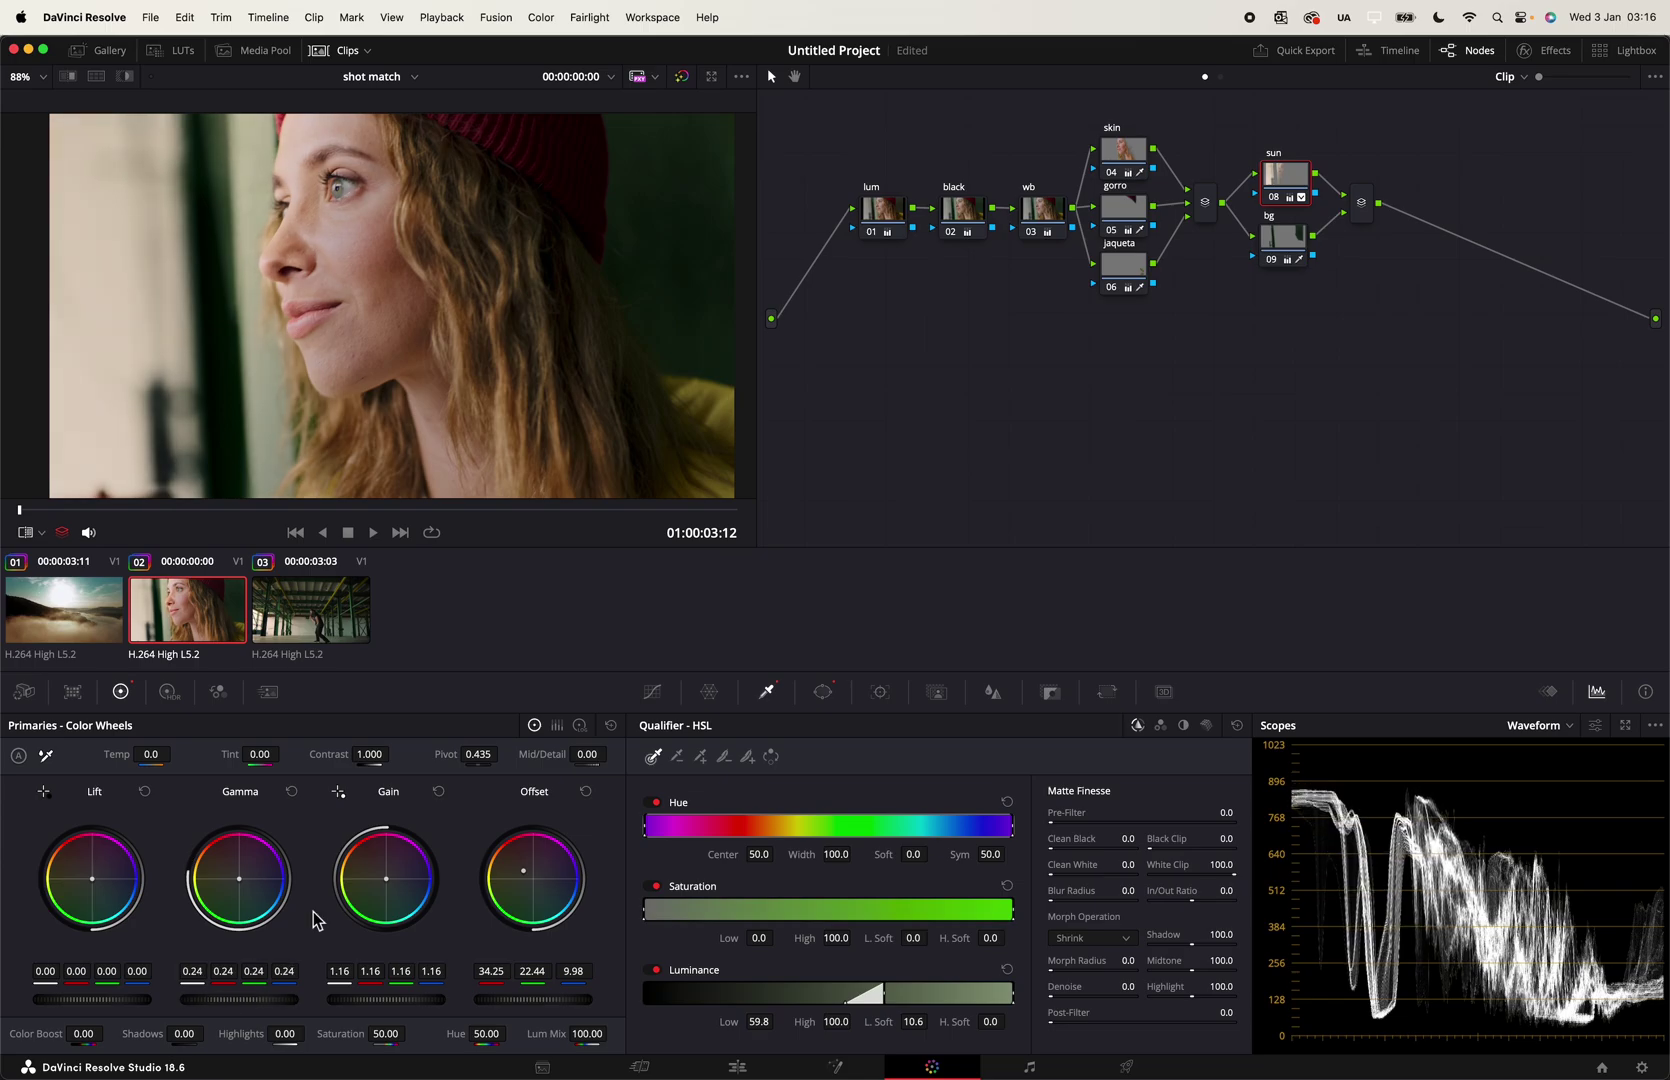
Step: Wipe the portrait over the warehouse clip and set the warehouse's sun node Gamma to 0.01 and Gain to 0.99
left_click(320, 622)
right_click(199, 595)
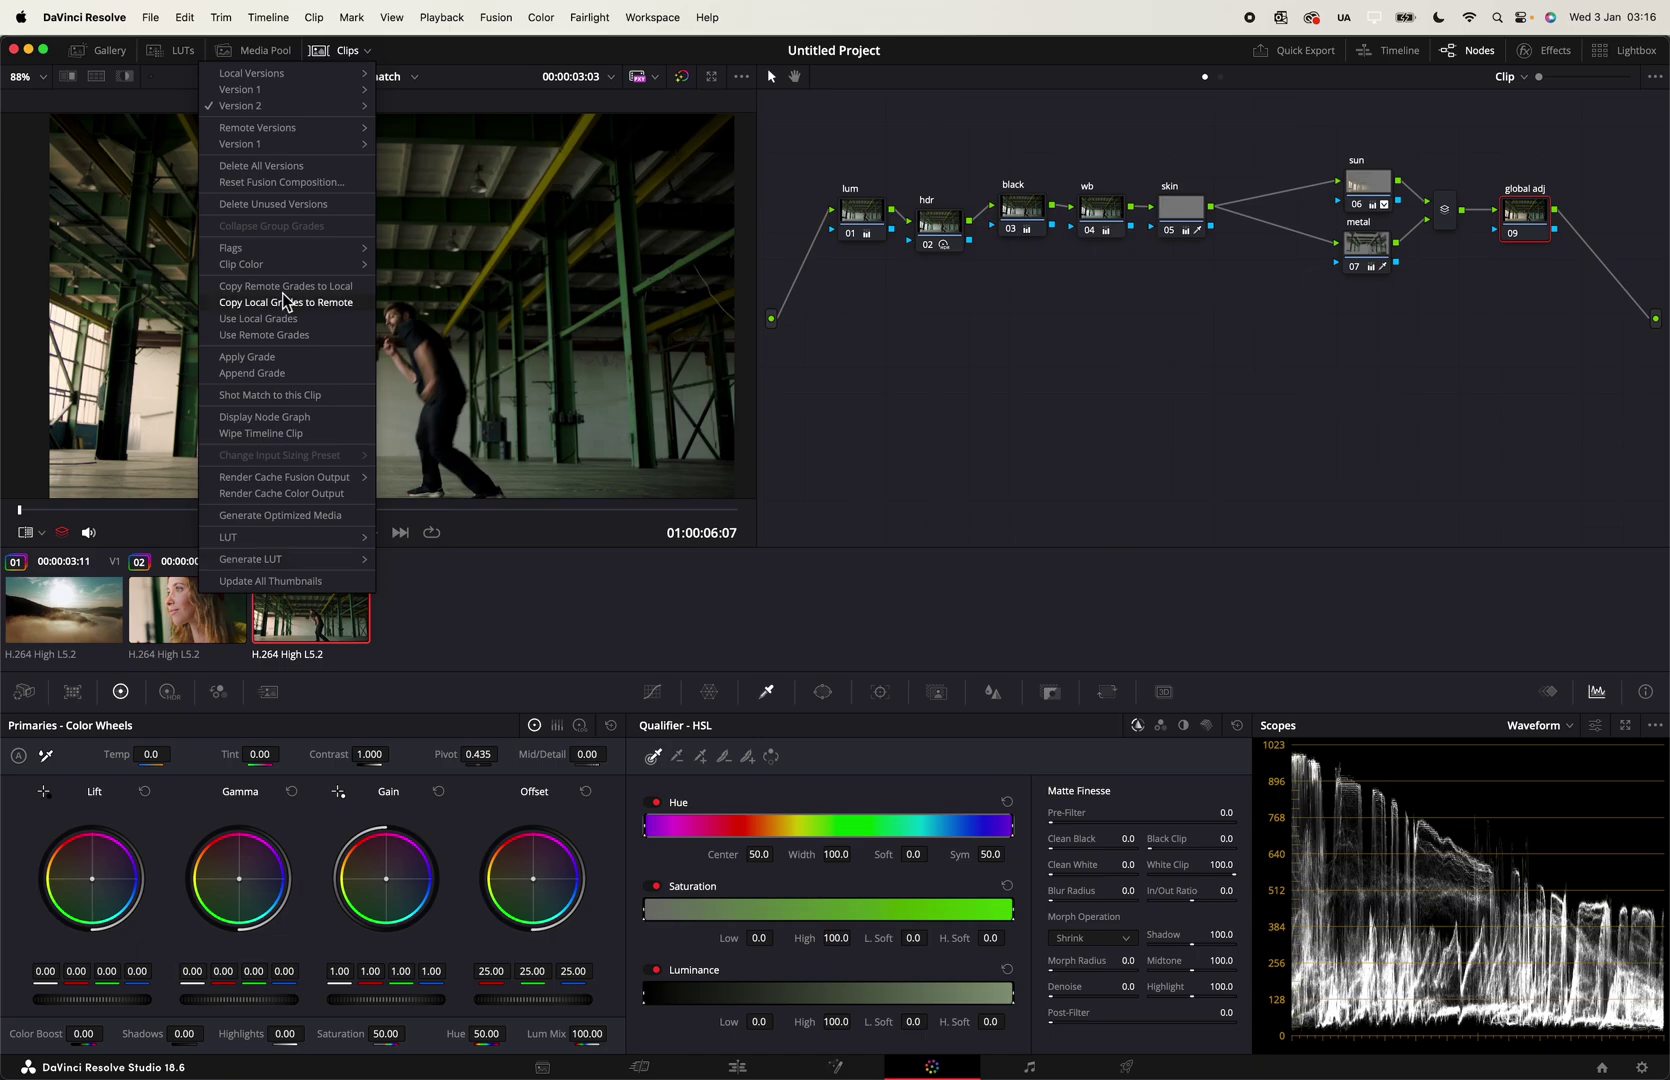
left_click(270, 434)
left_click_drag(494, 387, 164, 391)
left_click(1377, 192)
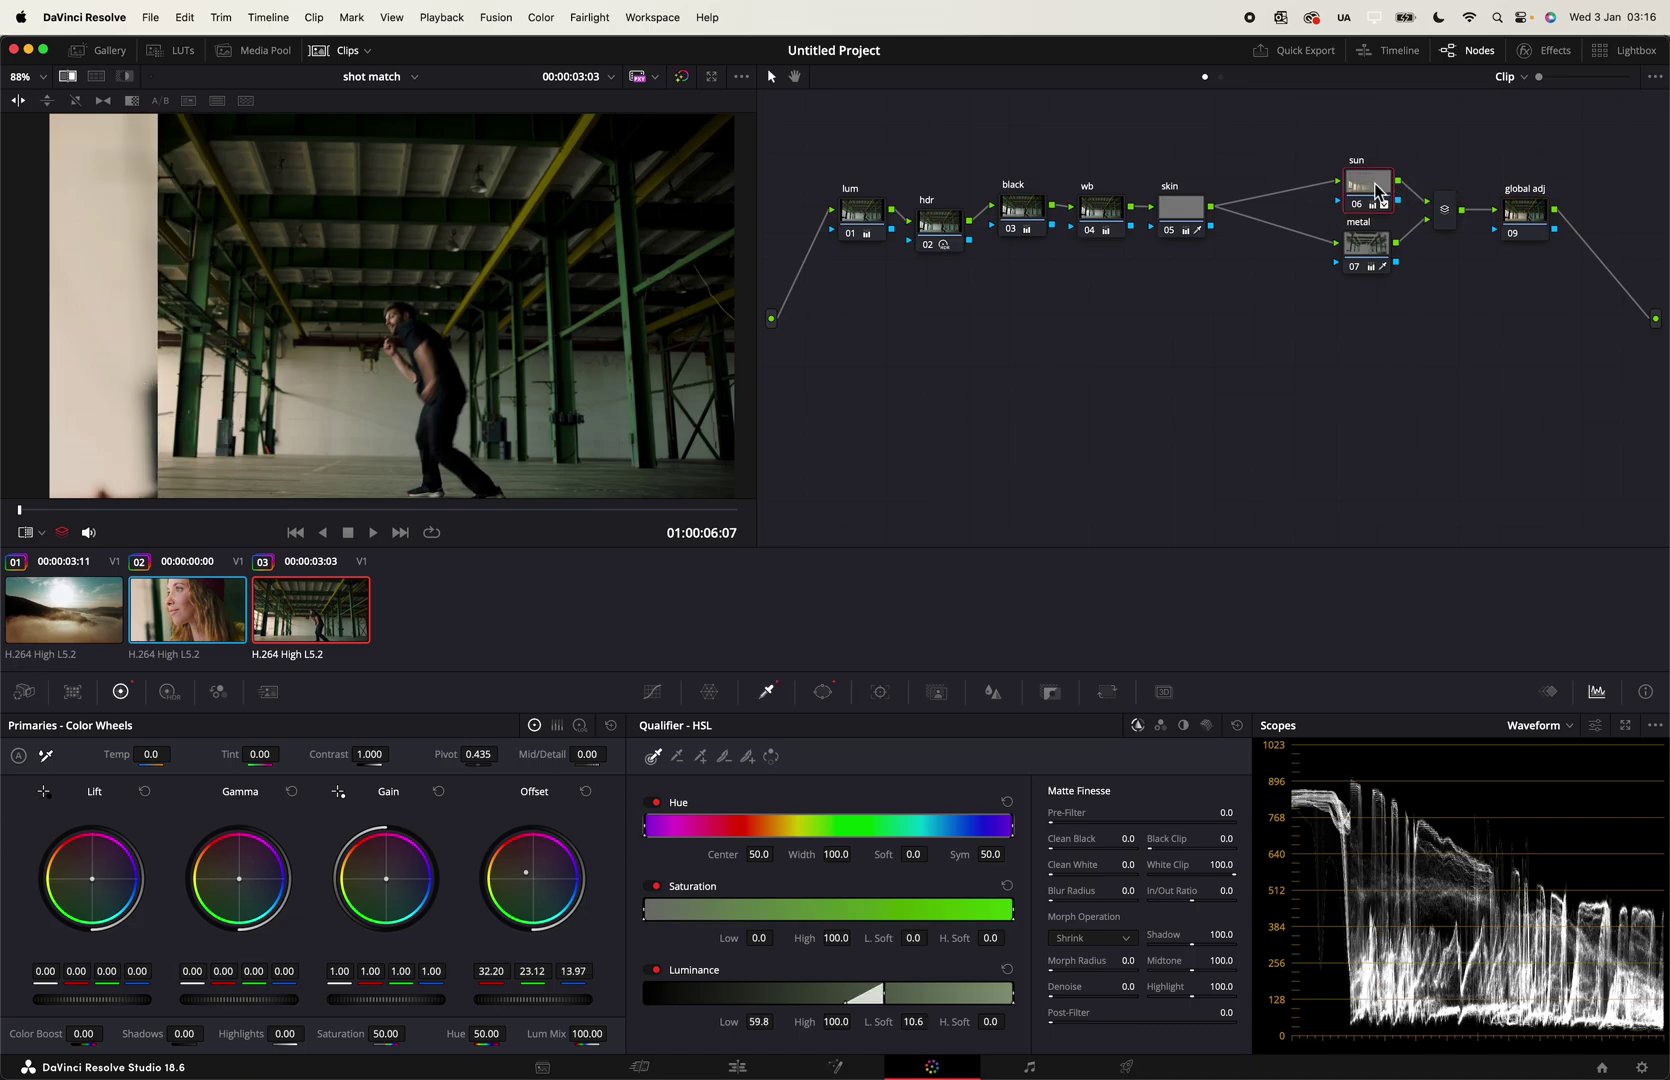
left_click_drag(232, 999, 232, 999)
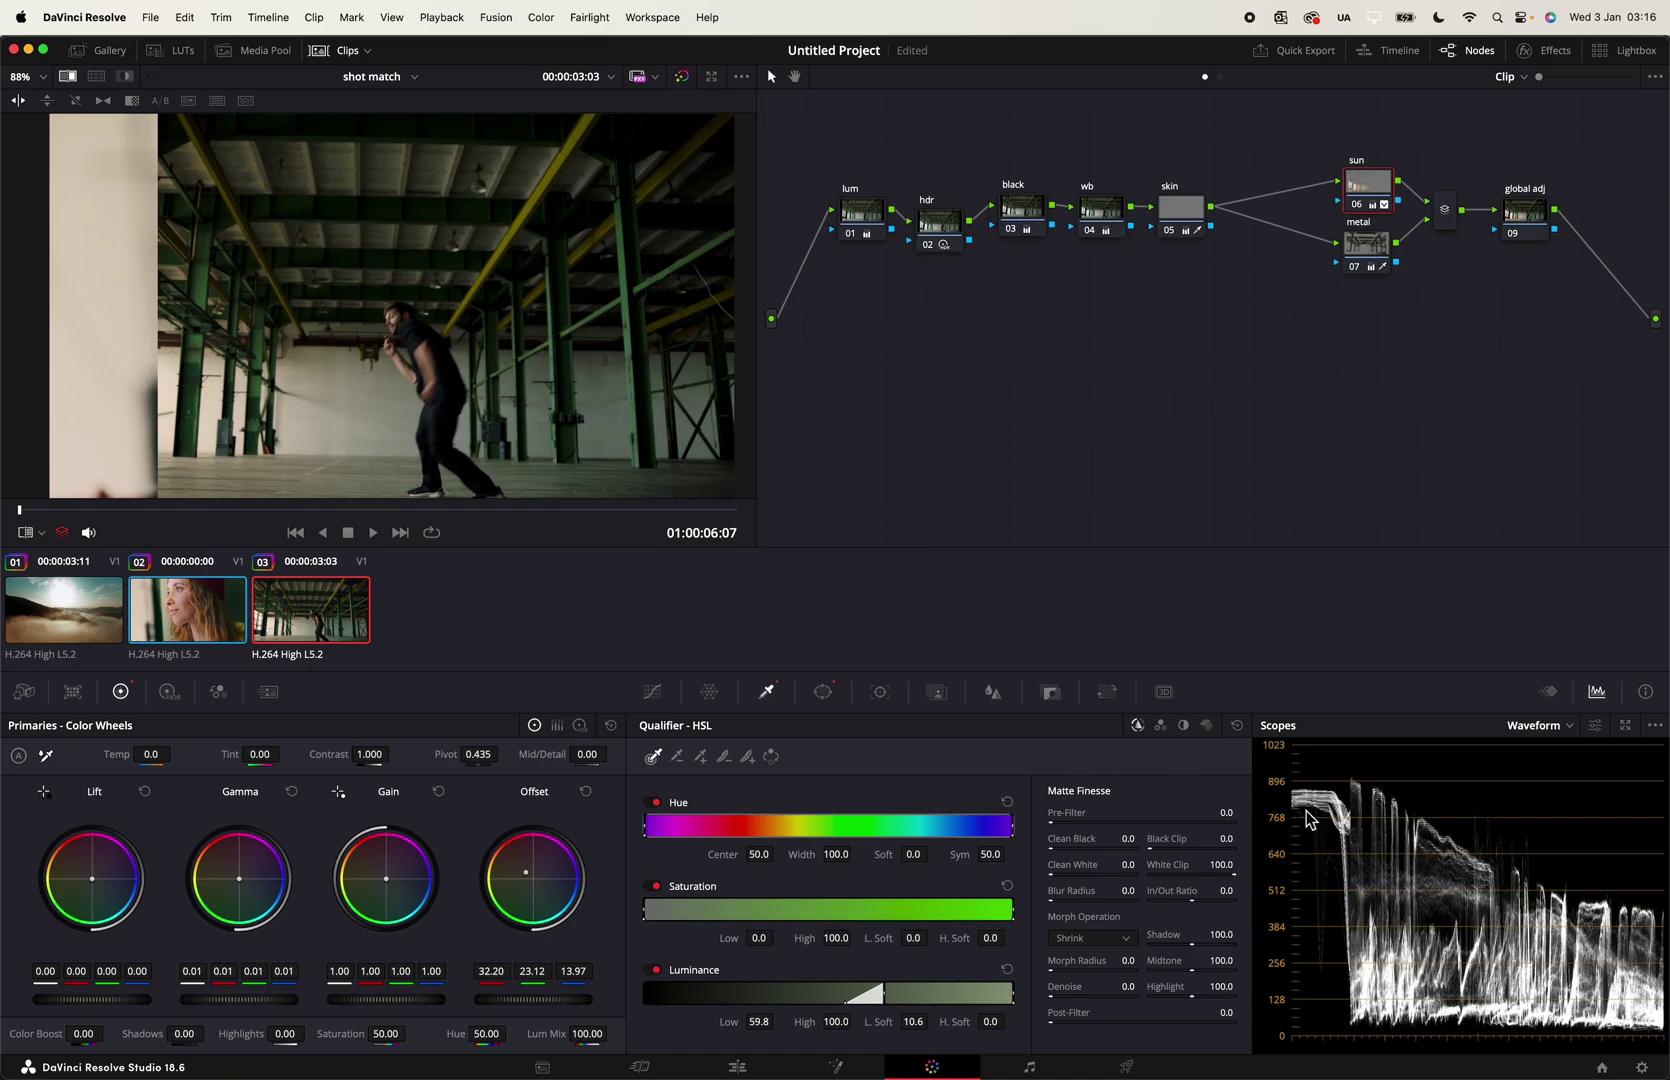
left_click_drag(152, 416, 180, 437)
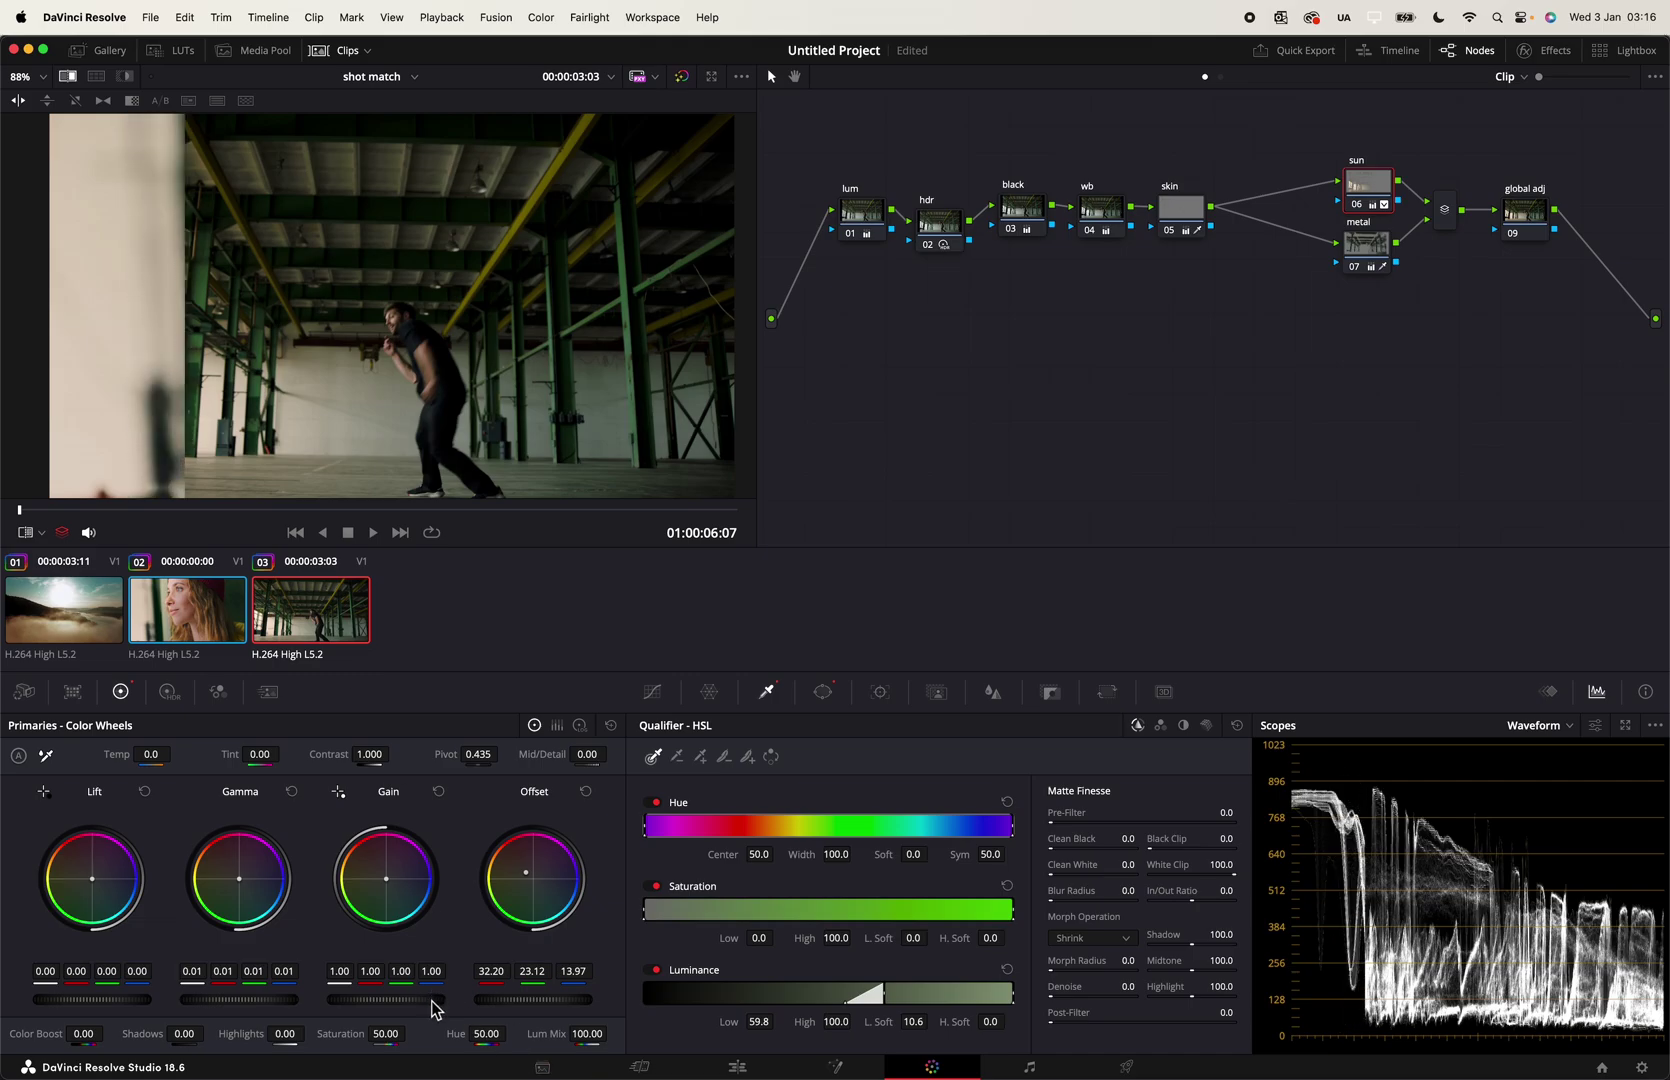
left_click_drag(386, 999, 372, 999)
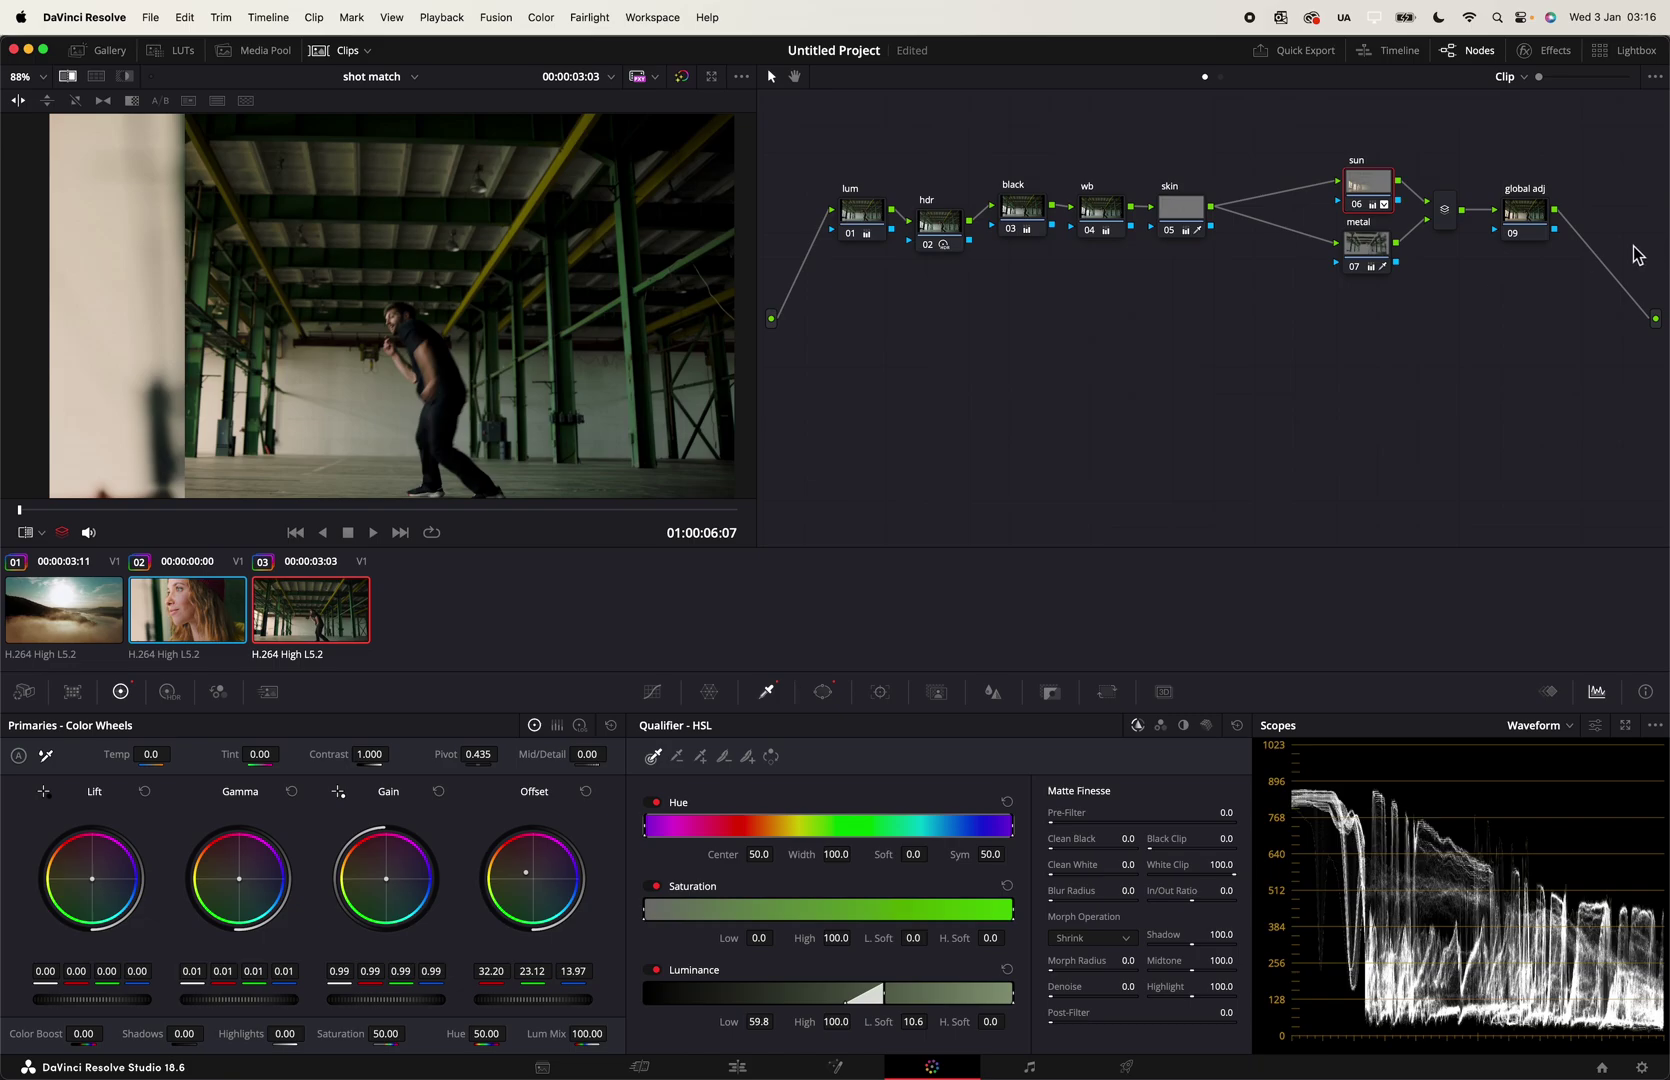
Step: Turn off the wipe and replace the warehouse's global adj node with three serial nodes placed in a row below the graph
left_click(1524, 230)
key("super+w")
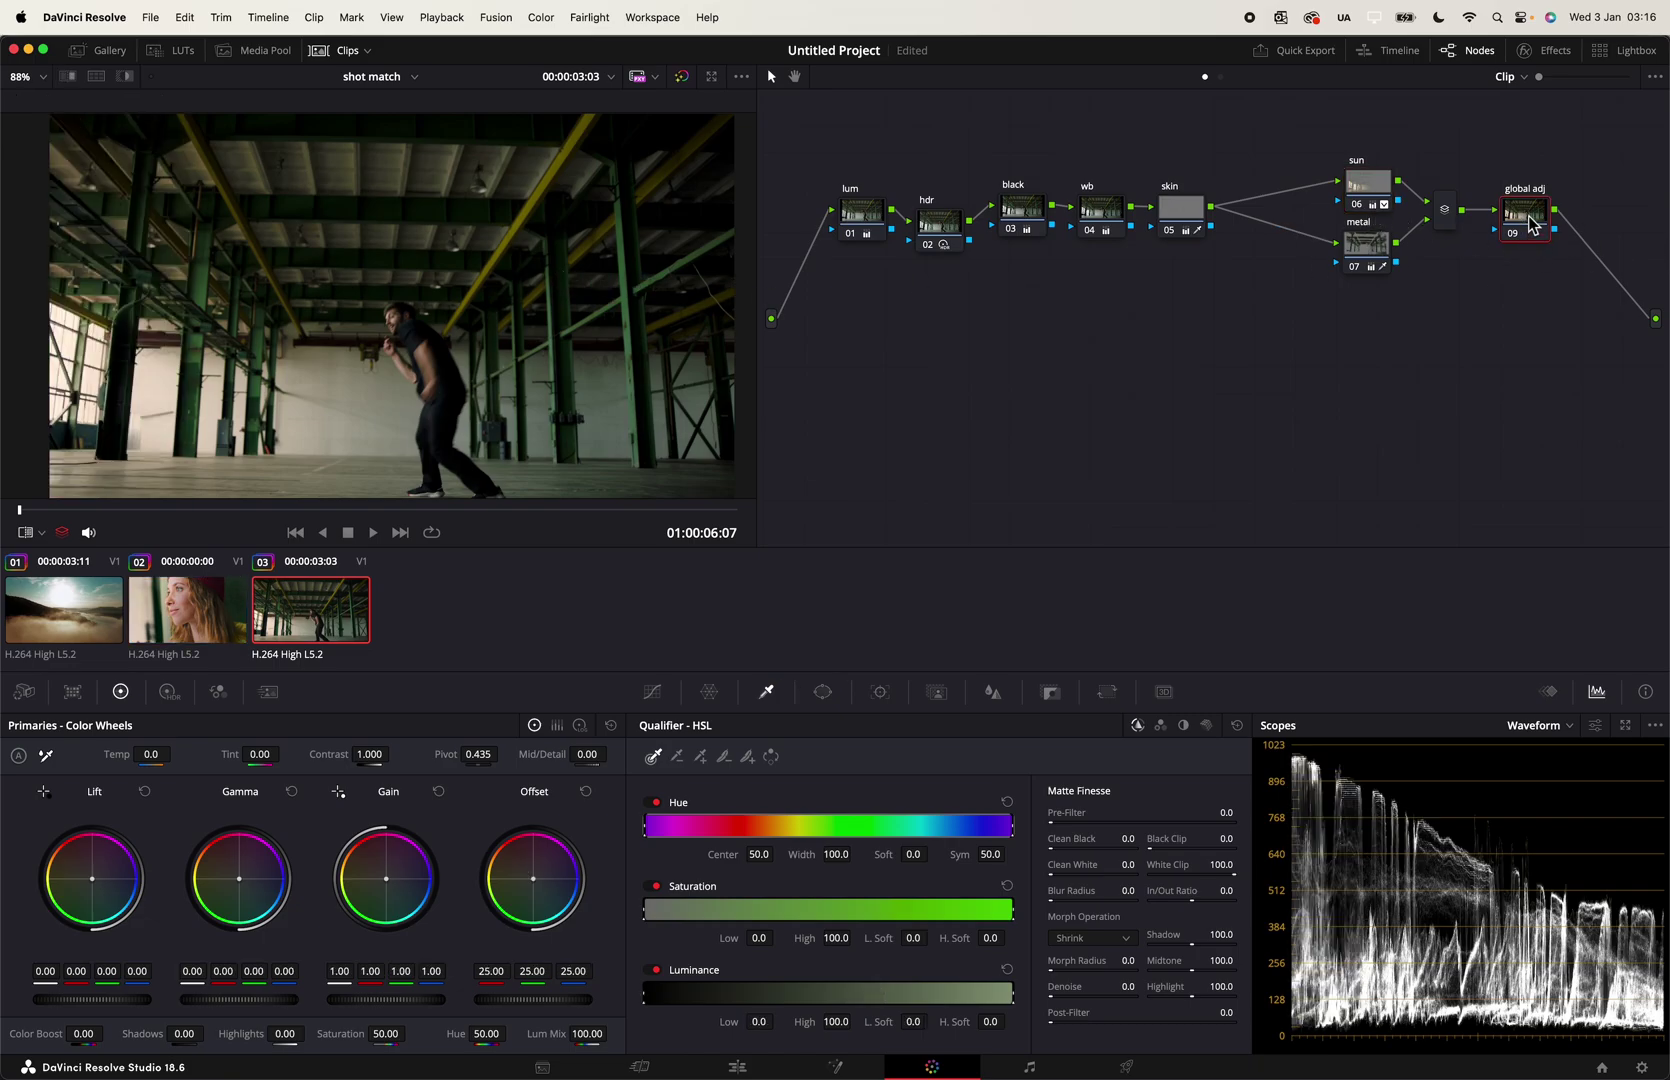
key("Delete")
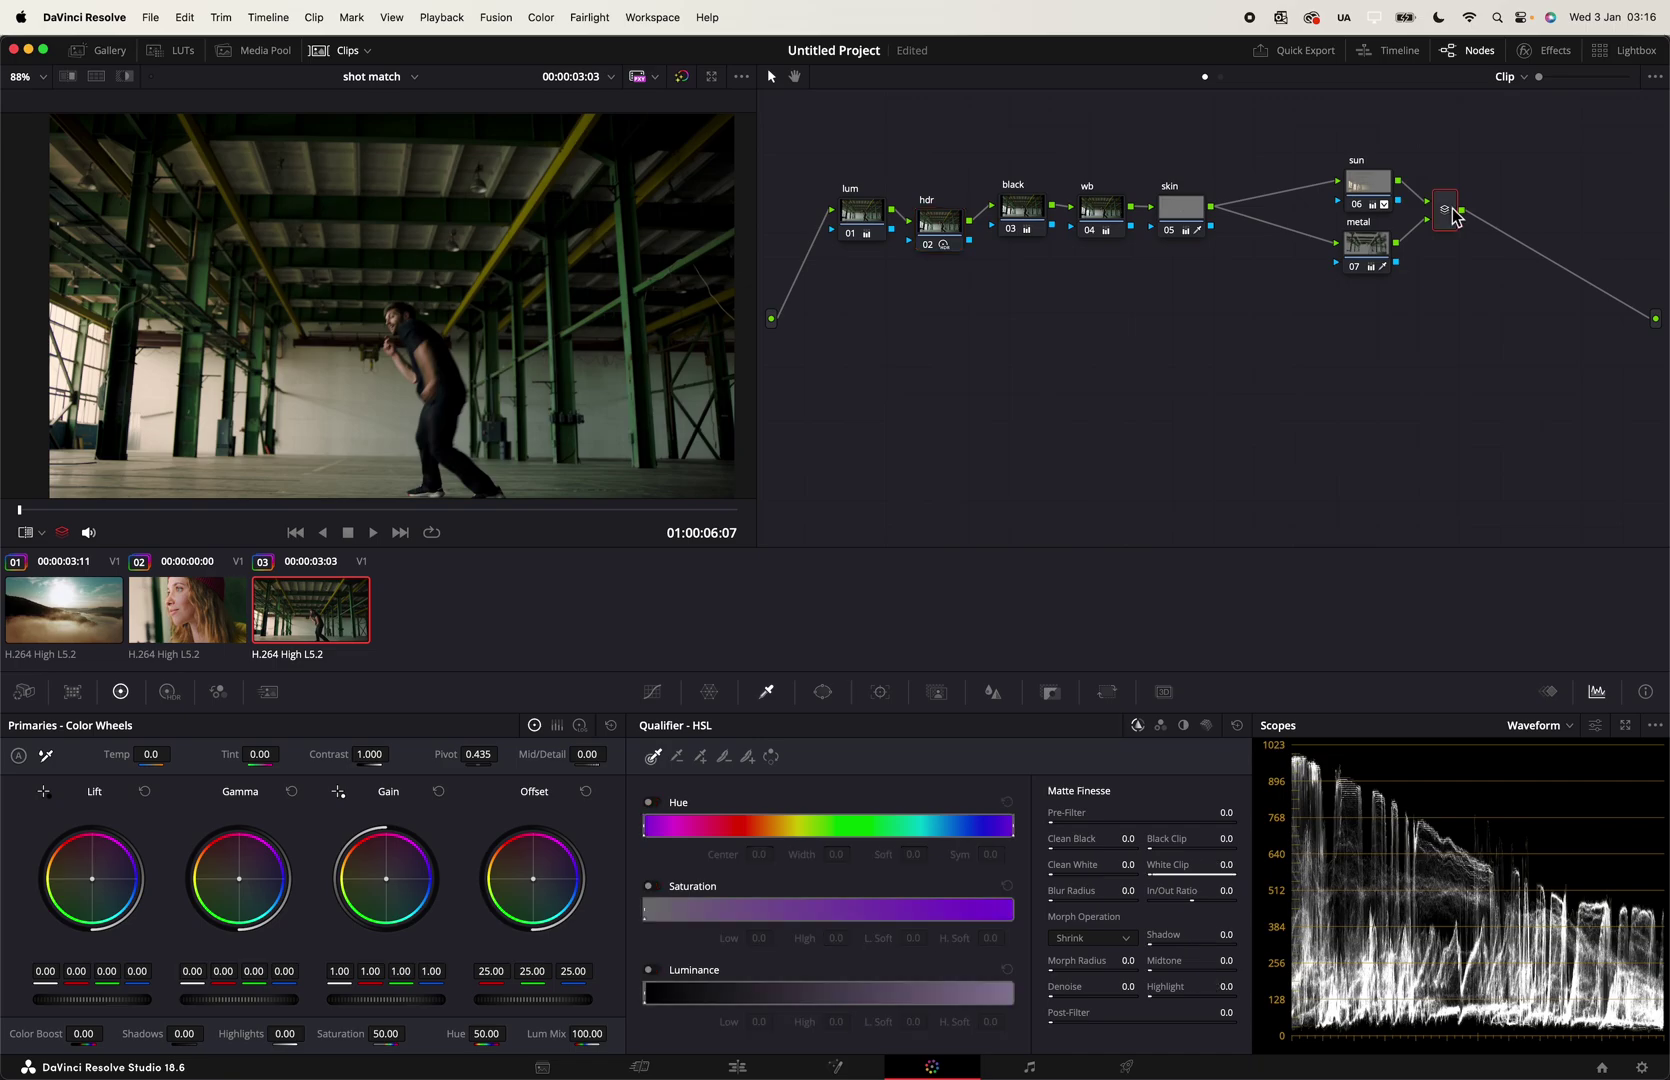
key("alt+s")
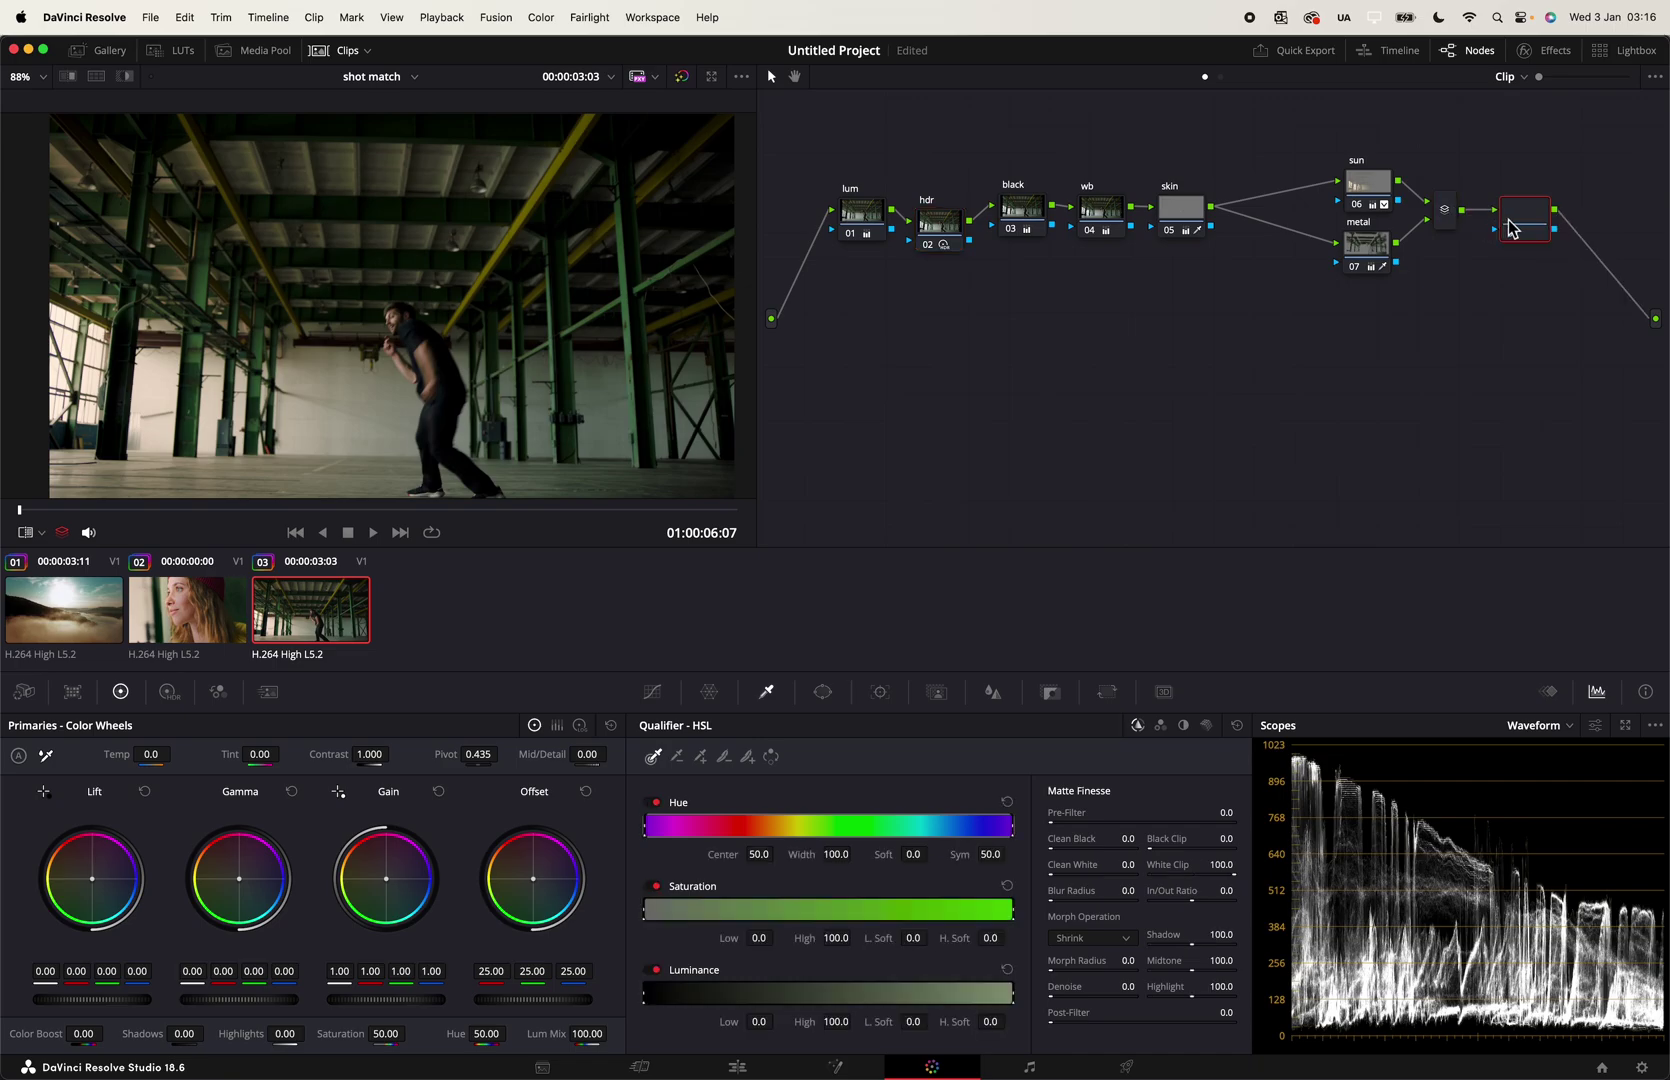
left_click_drag(1512, 222, 968, 420)
key("alt+s")
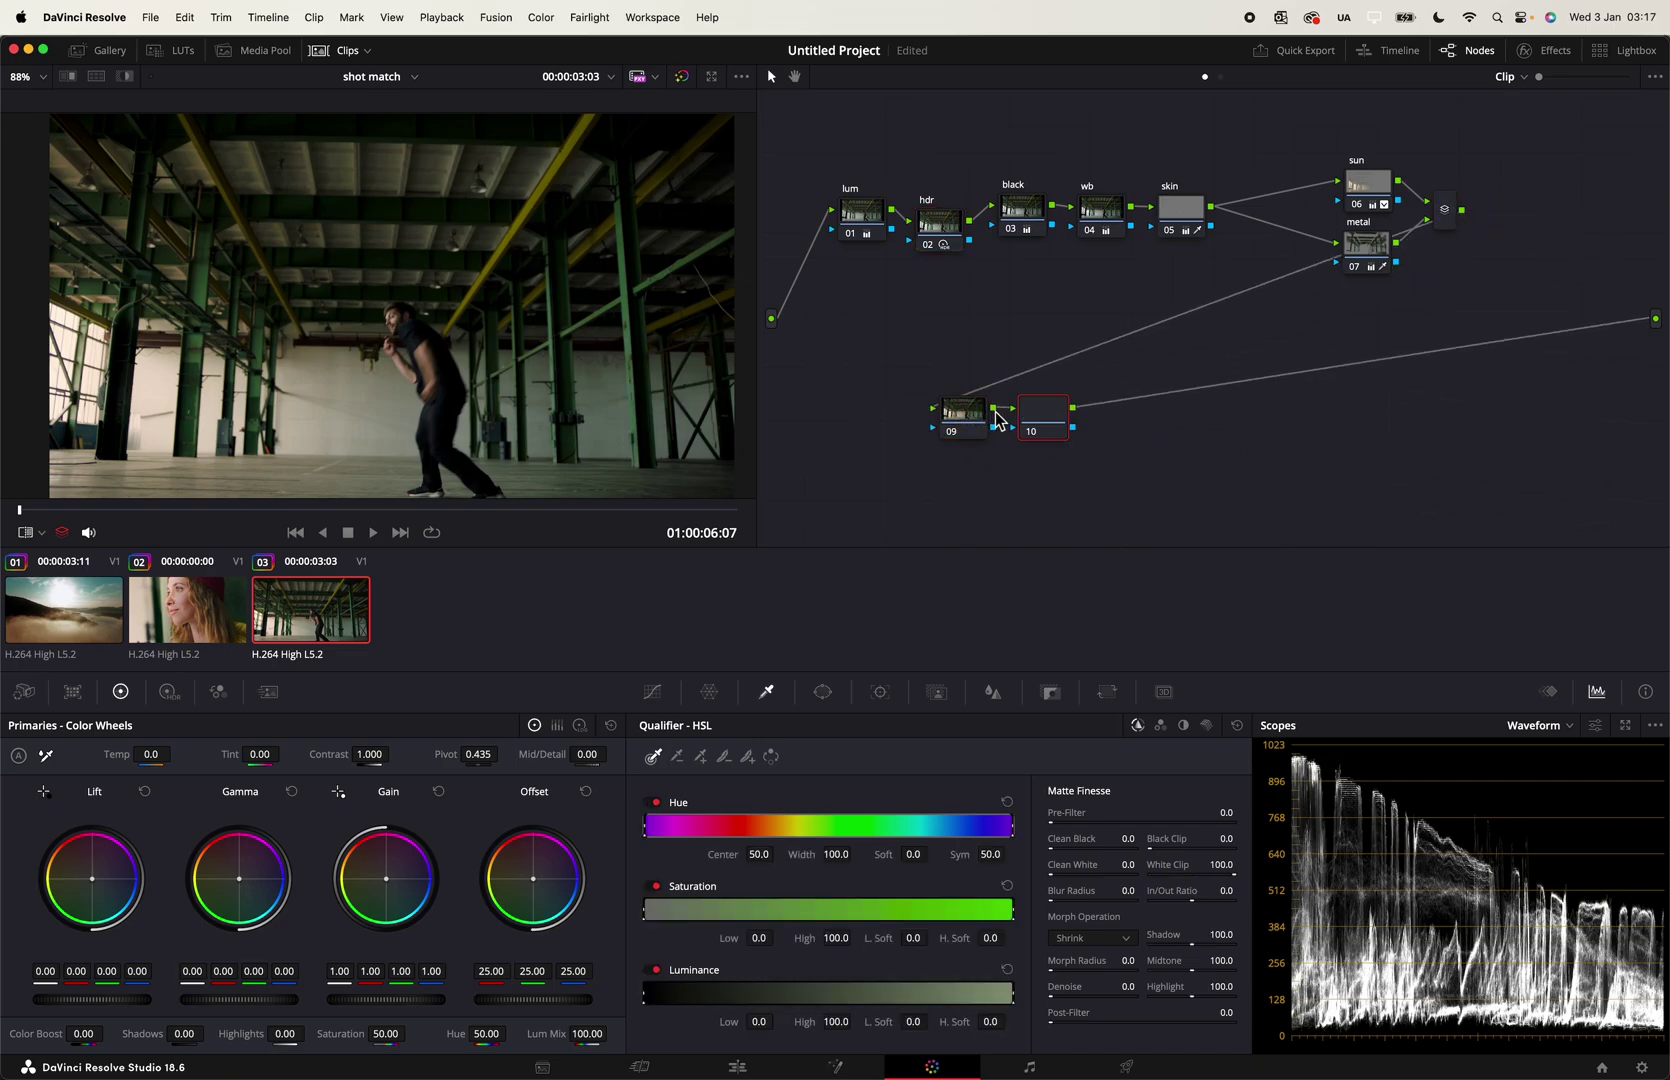
key("alt+s")
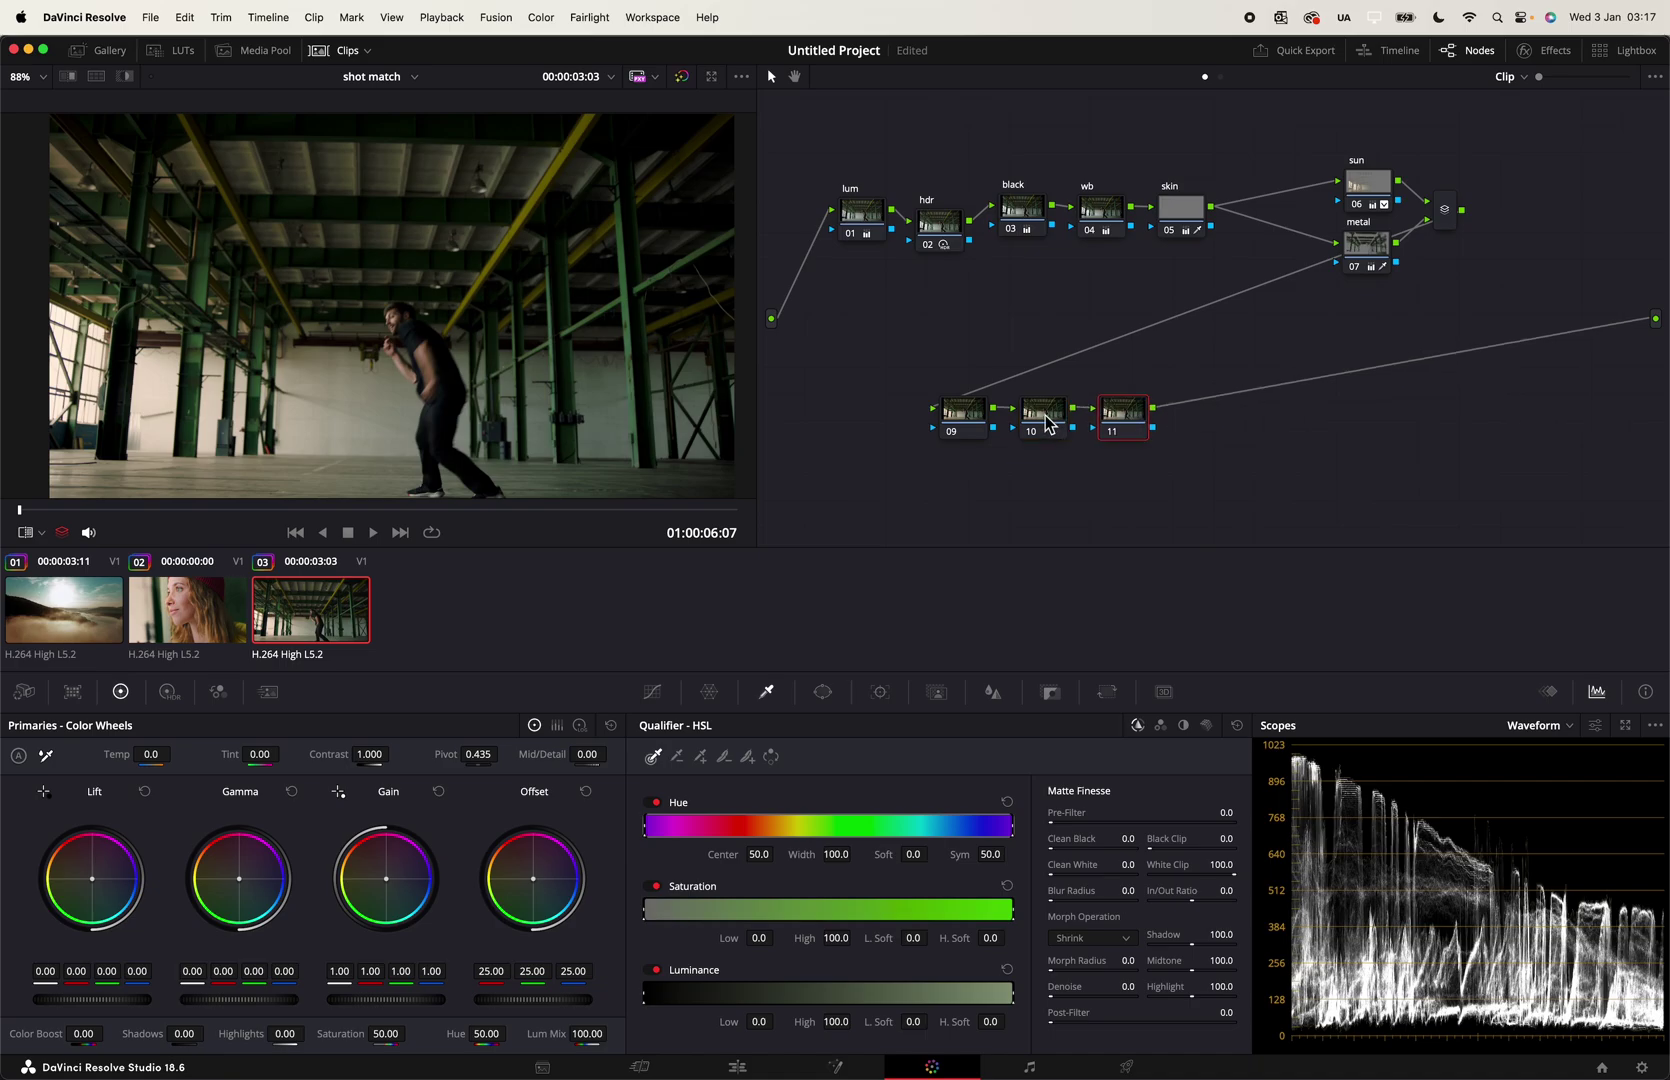
Step: Label the three new warehouse nodes color, color adj and glow in order, leaving the color node selected
left_click_drag(943, 376, 1120, 445)
left_click(1135, 432)
left_click(966, 420)
left_click(1046, 424)
type("color adj")
left_click(1127, 420)
left_click_drag(896, 377, 1178, 440)
left_click(955, 415)
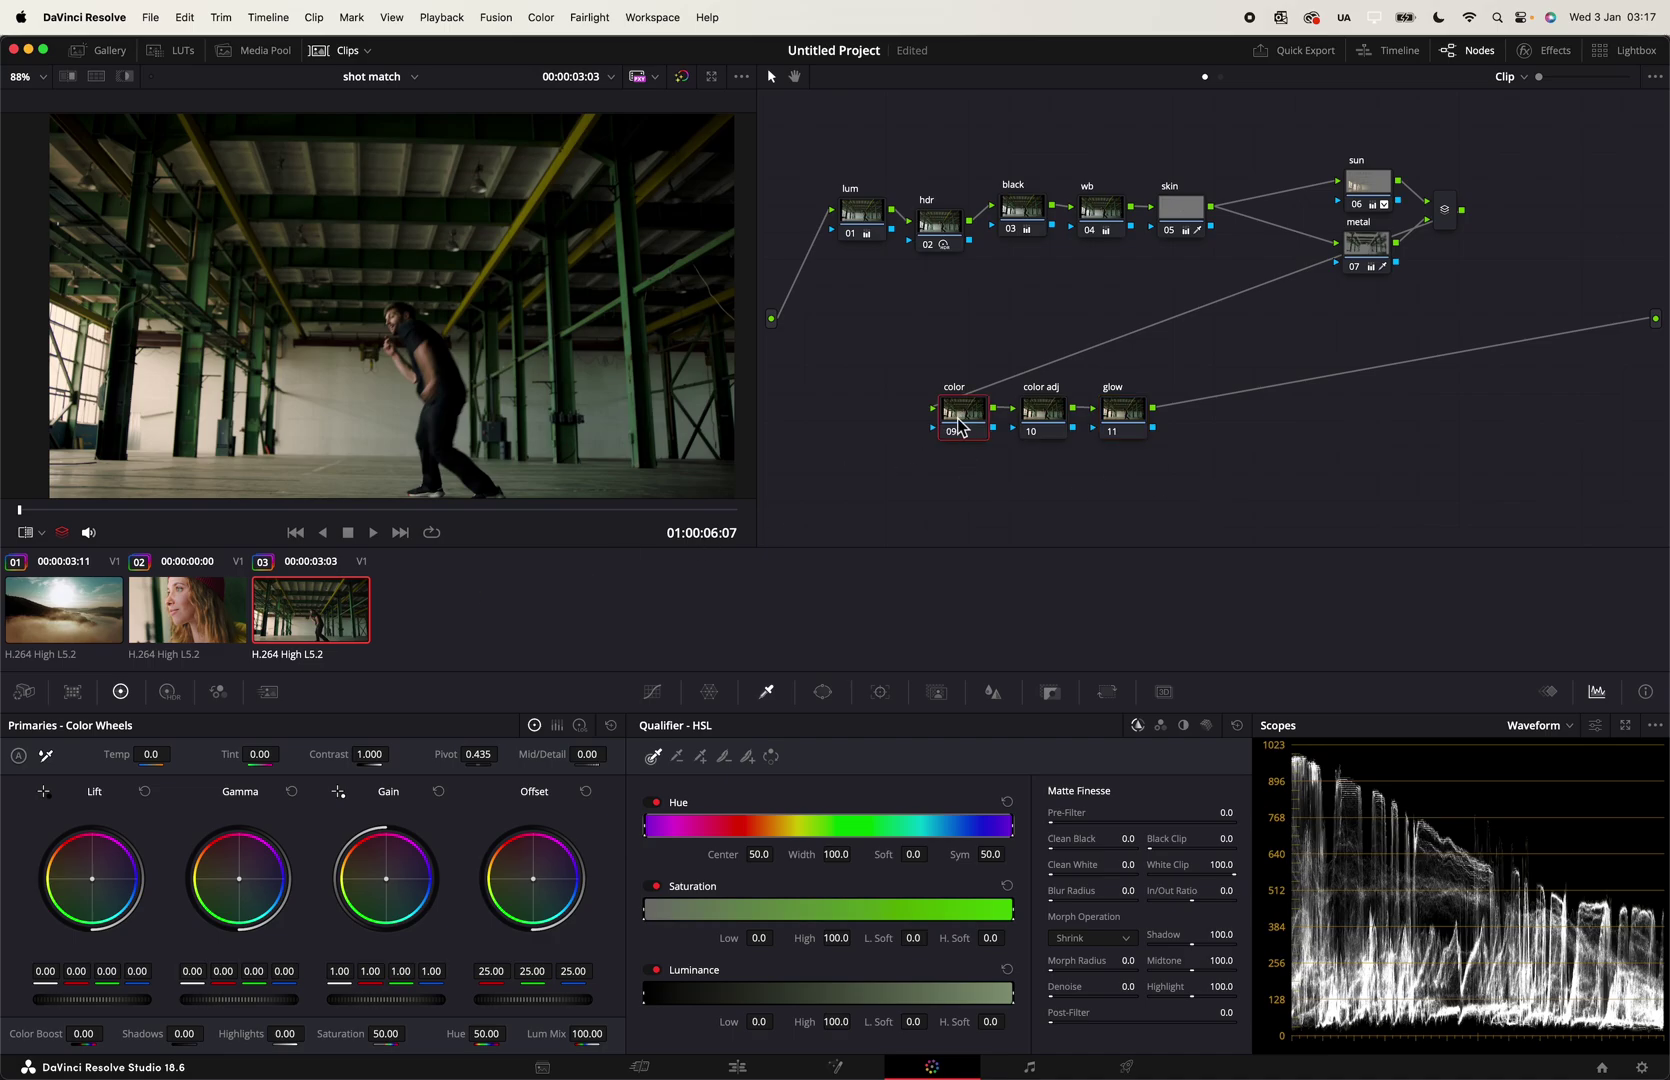
Step: Tighten the portrait's sun node gradient window to Soft 1 3.96 and Rotate -77.11, checking it with the highlight view and the node toggled off and on
left_click(235, 630)
left_click(332, 632)
left_click(207, 590)
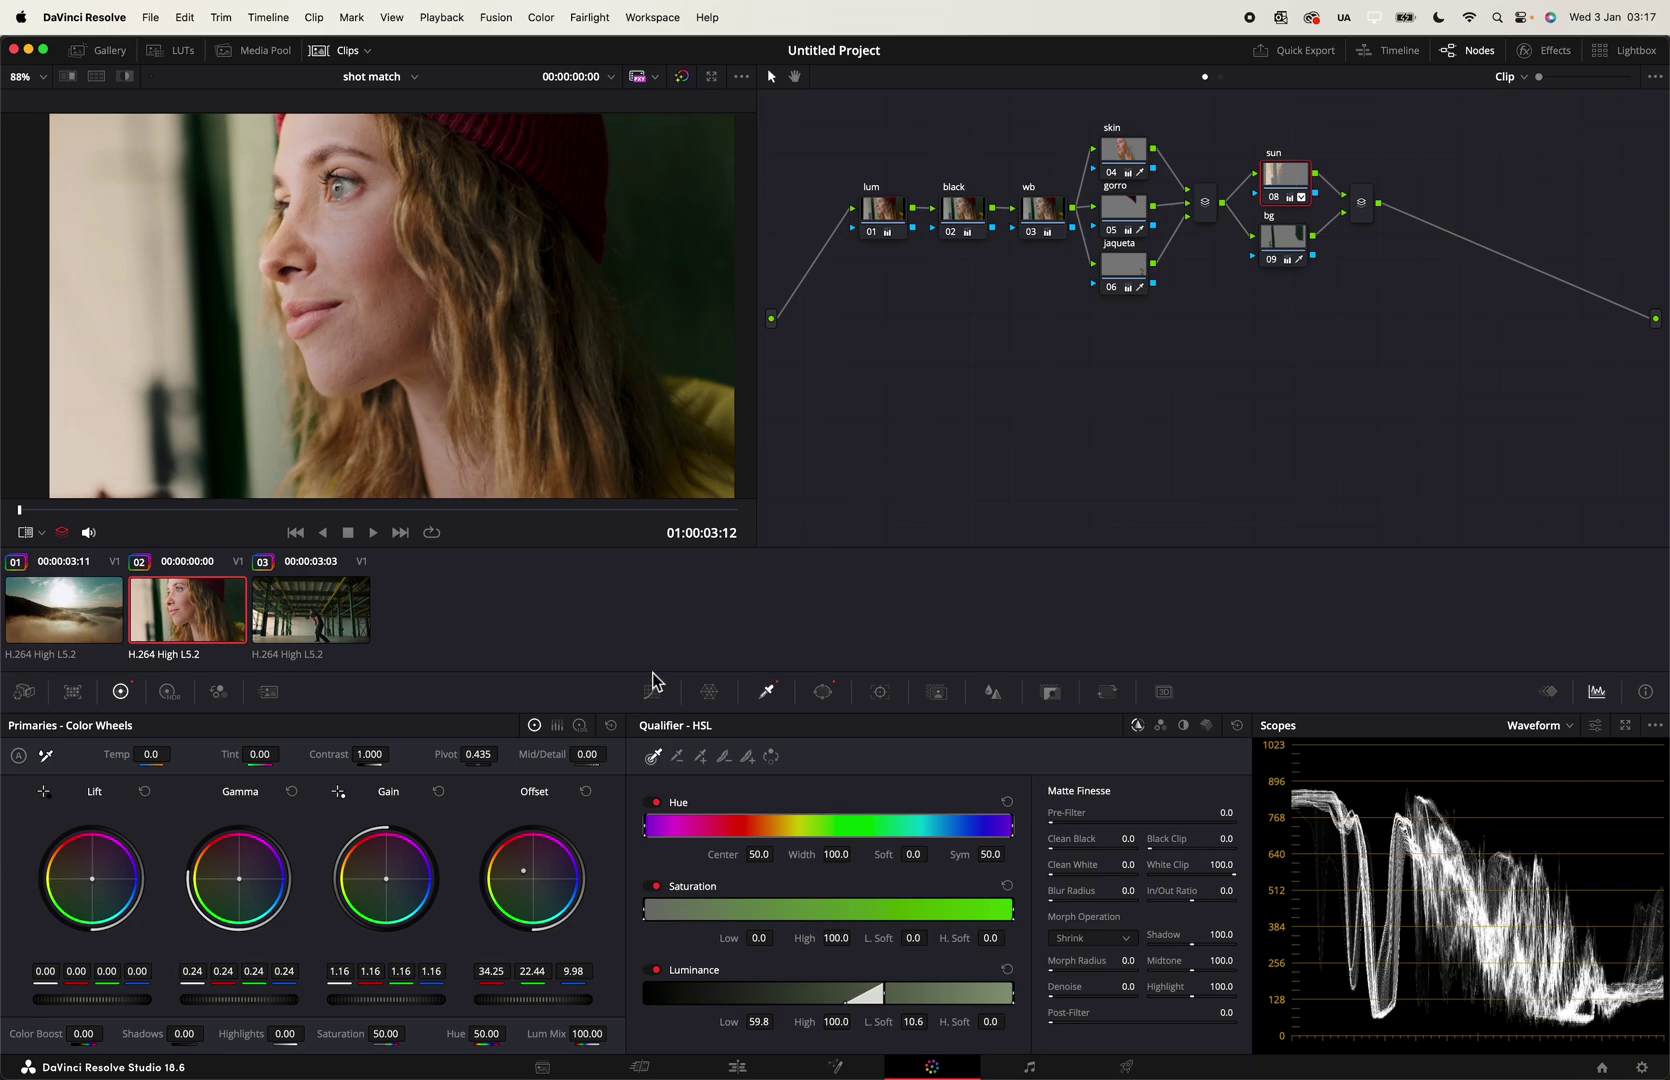
left_click(767, 694)
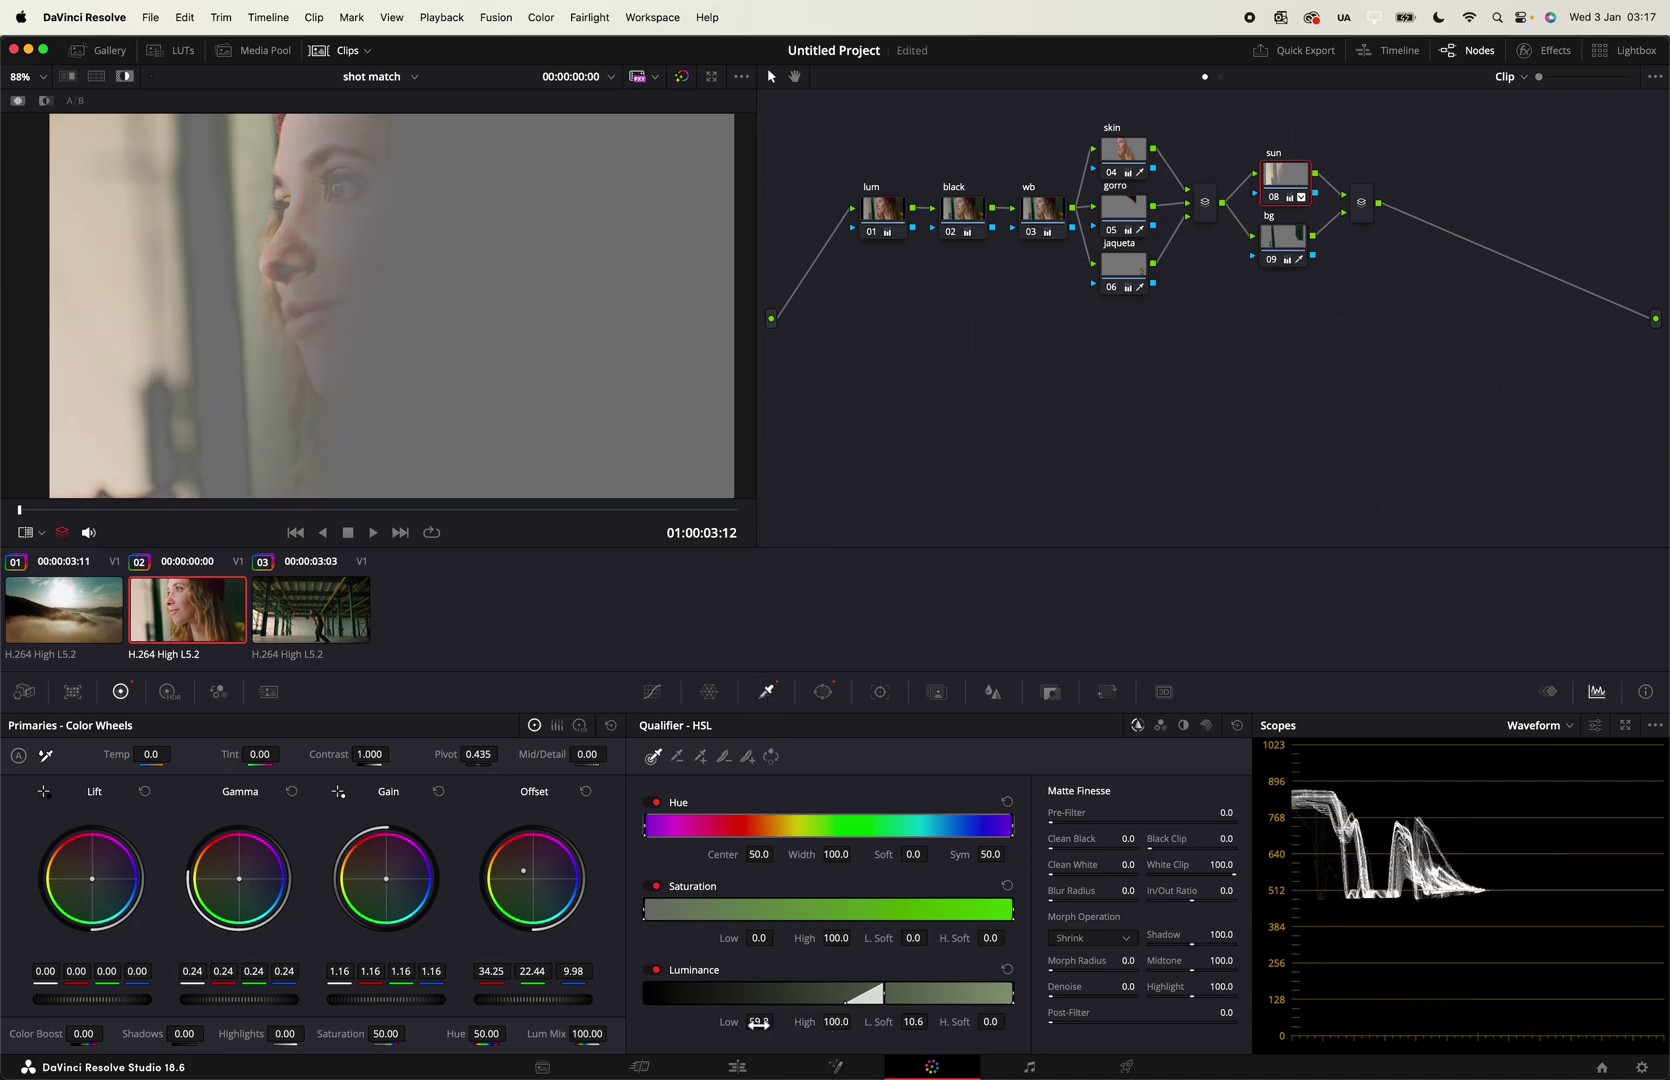
left_click(822, 692)
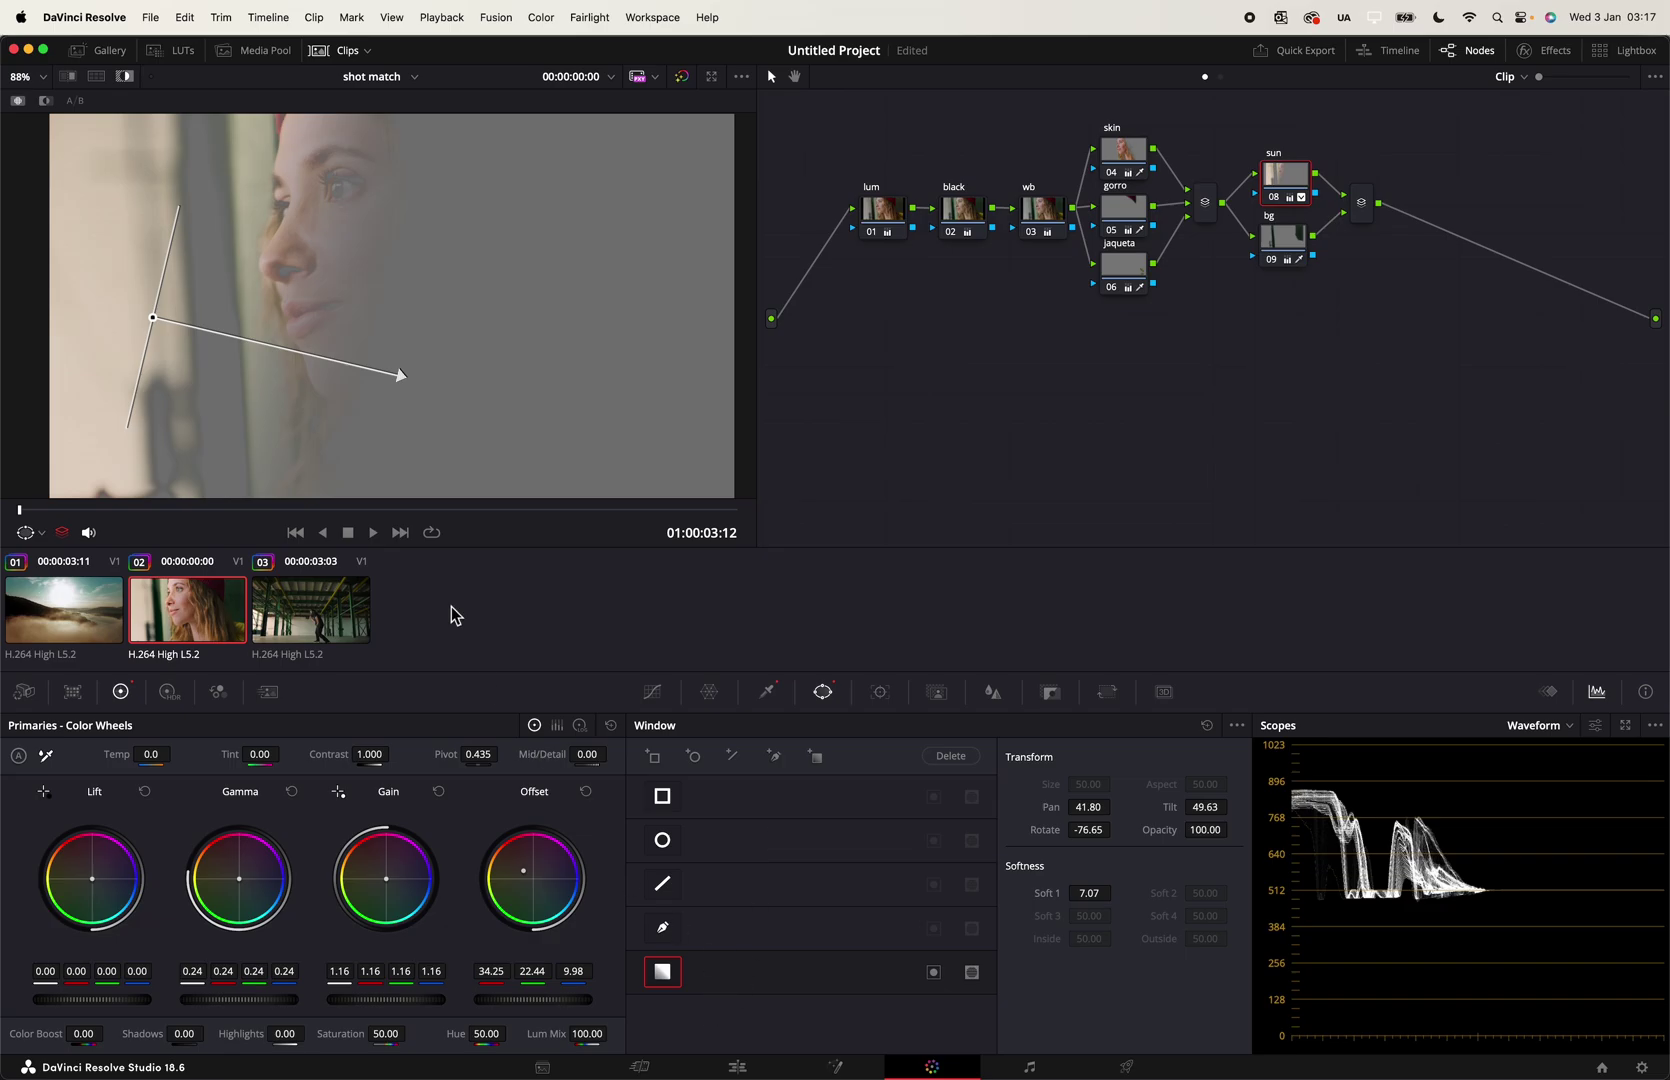
left_click_drag(406, 380, 296, 355)
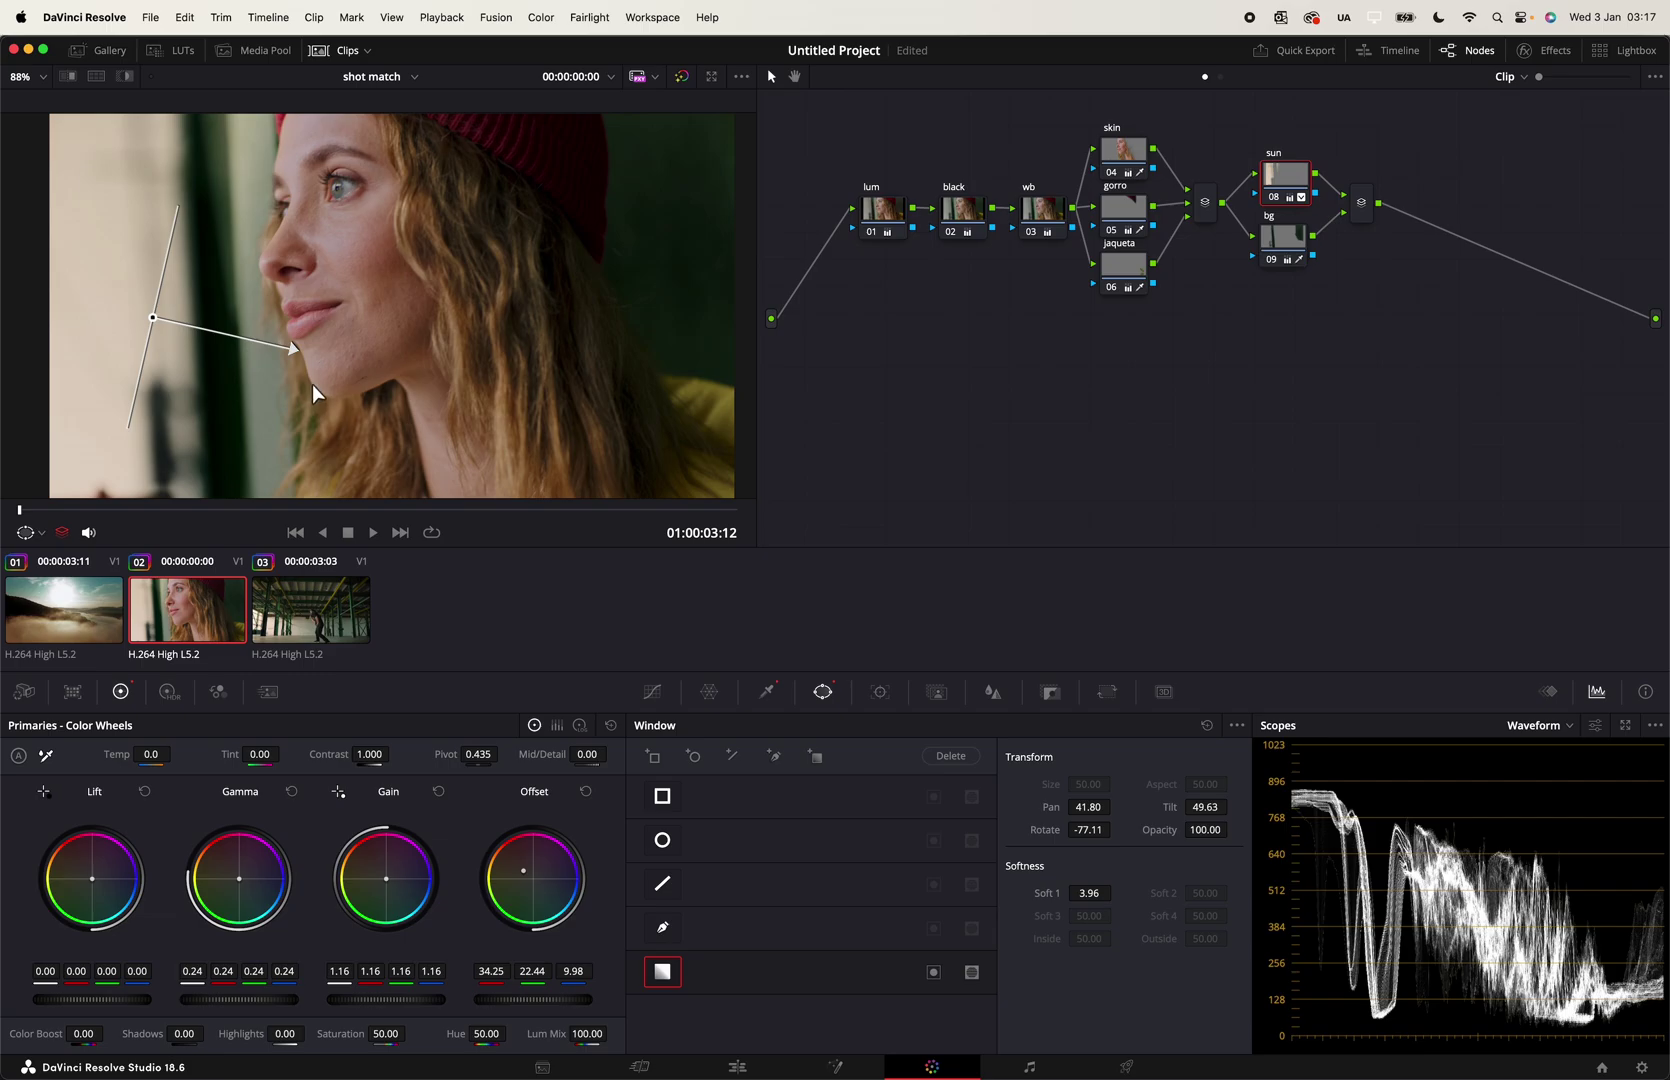
key("super+d")
key("super+d")
key("super+d")
Step: In the warehouse's sun node, lower the qualifier's luminance Low to 57.1 and tighten the gradient window to Soft 1 8.94, Rotate -80.12
left_click(334, 625)
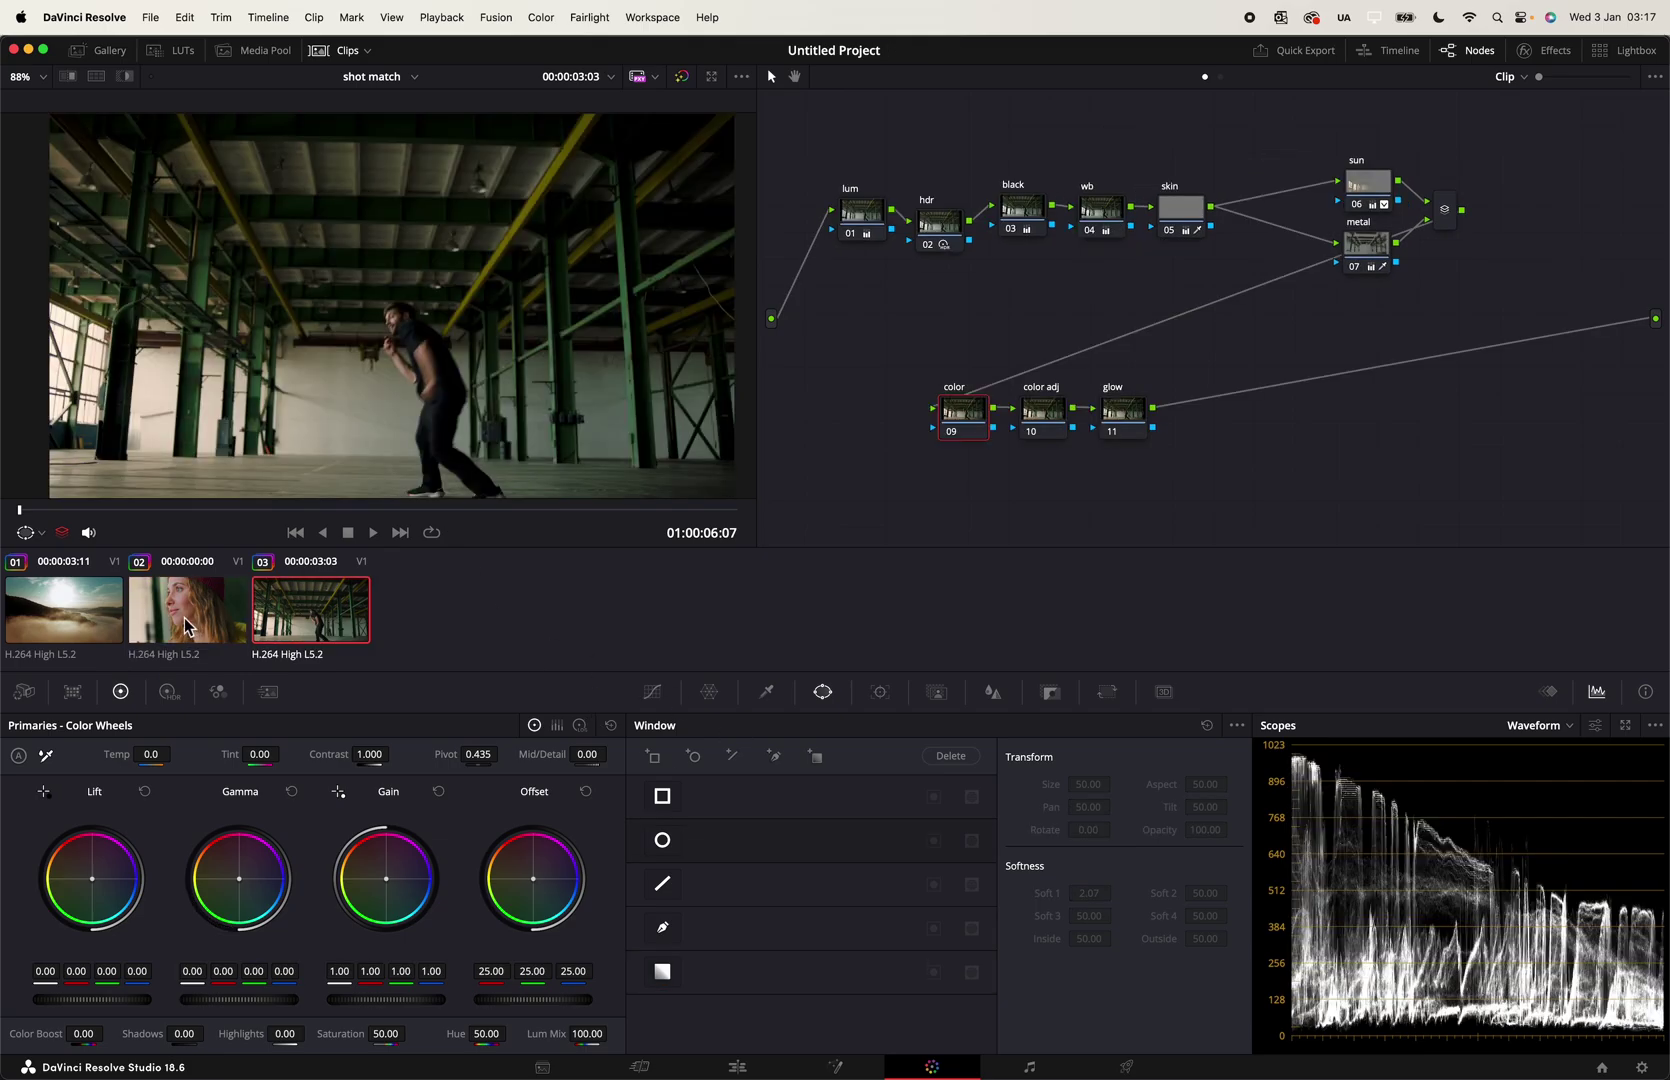
left_click(184, 617)
left_click(292, 600)
left_click(1377, 183)
key("shift+h")
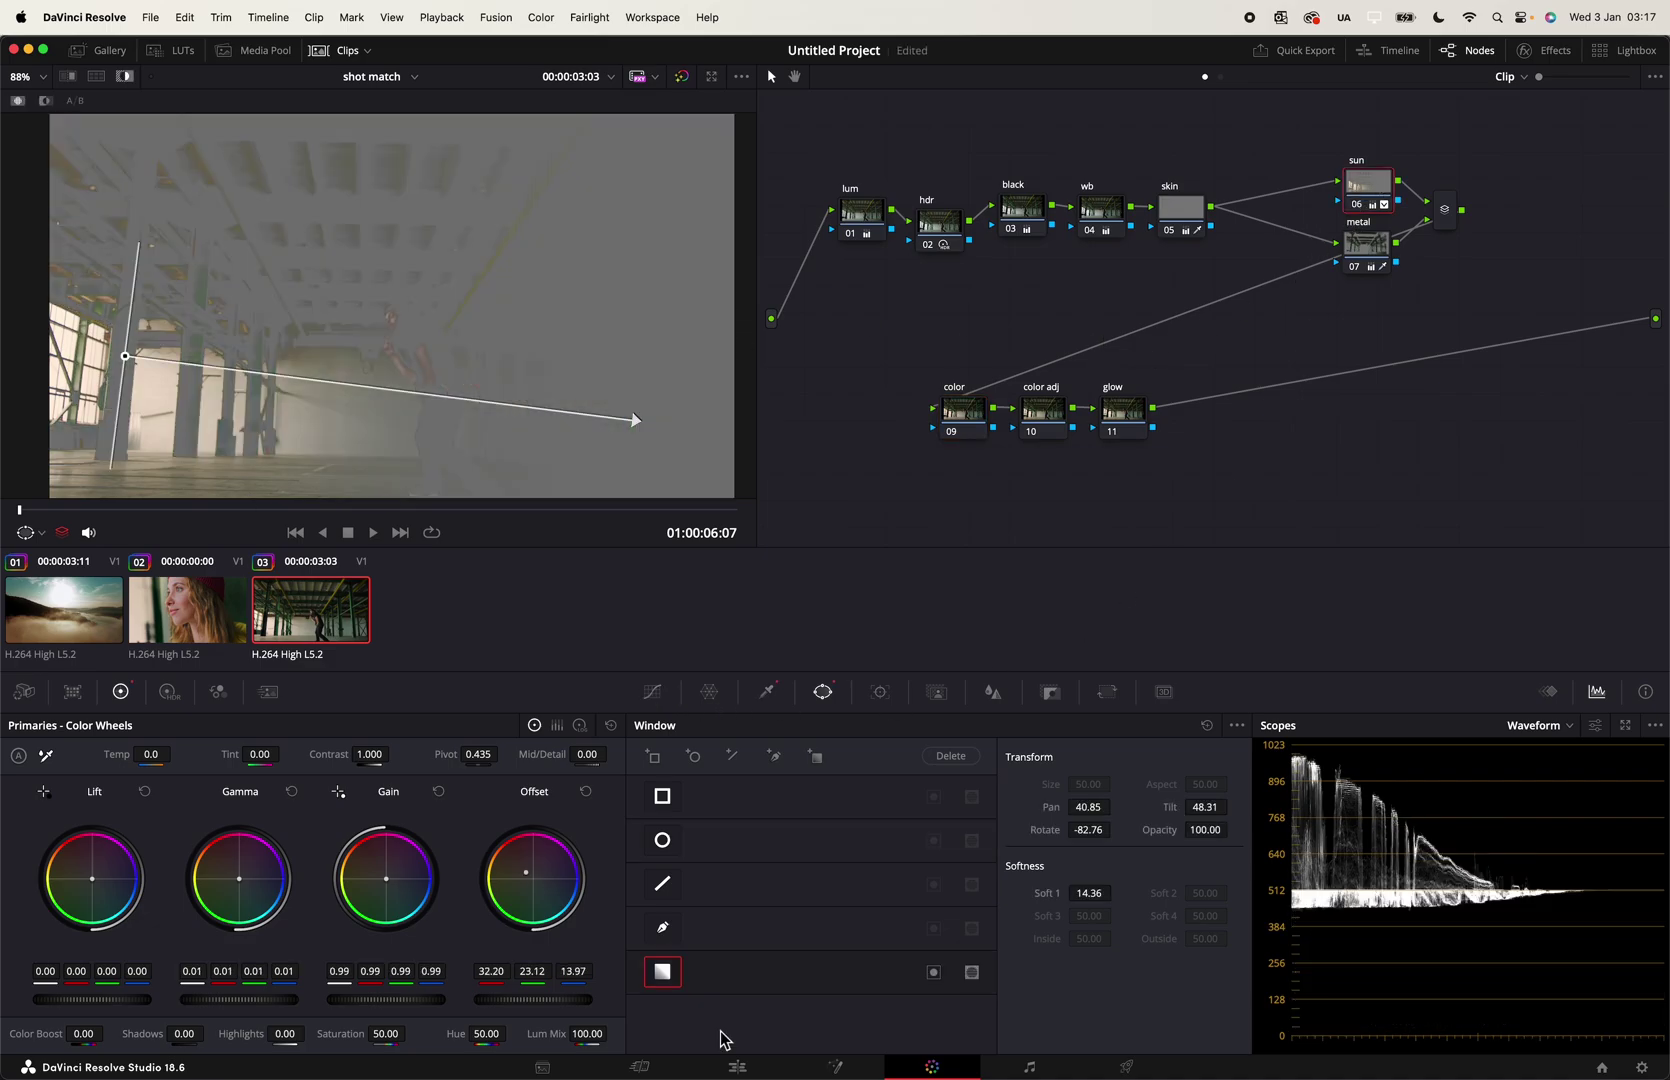
left_click(767, 691)
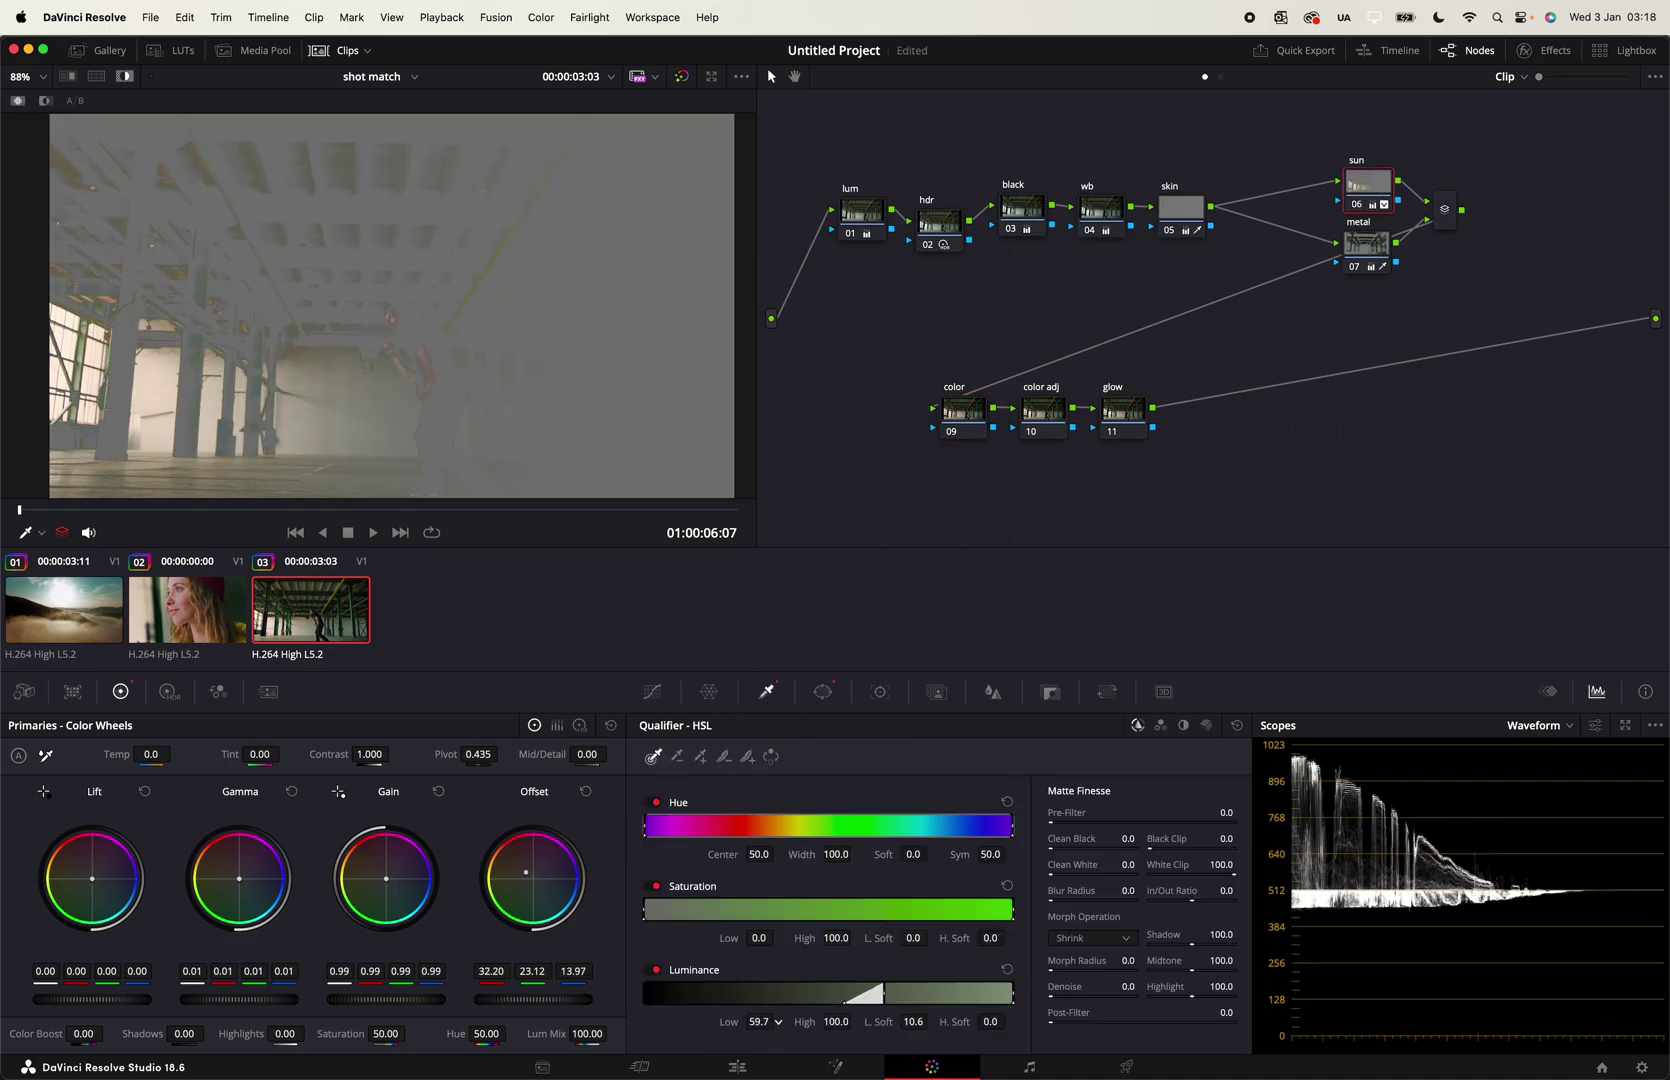
scroll(777, 1022, "down", 3)
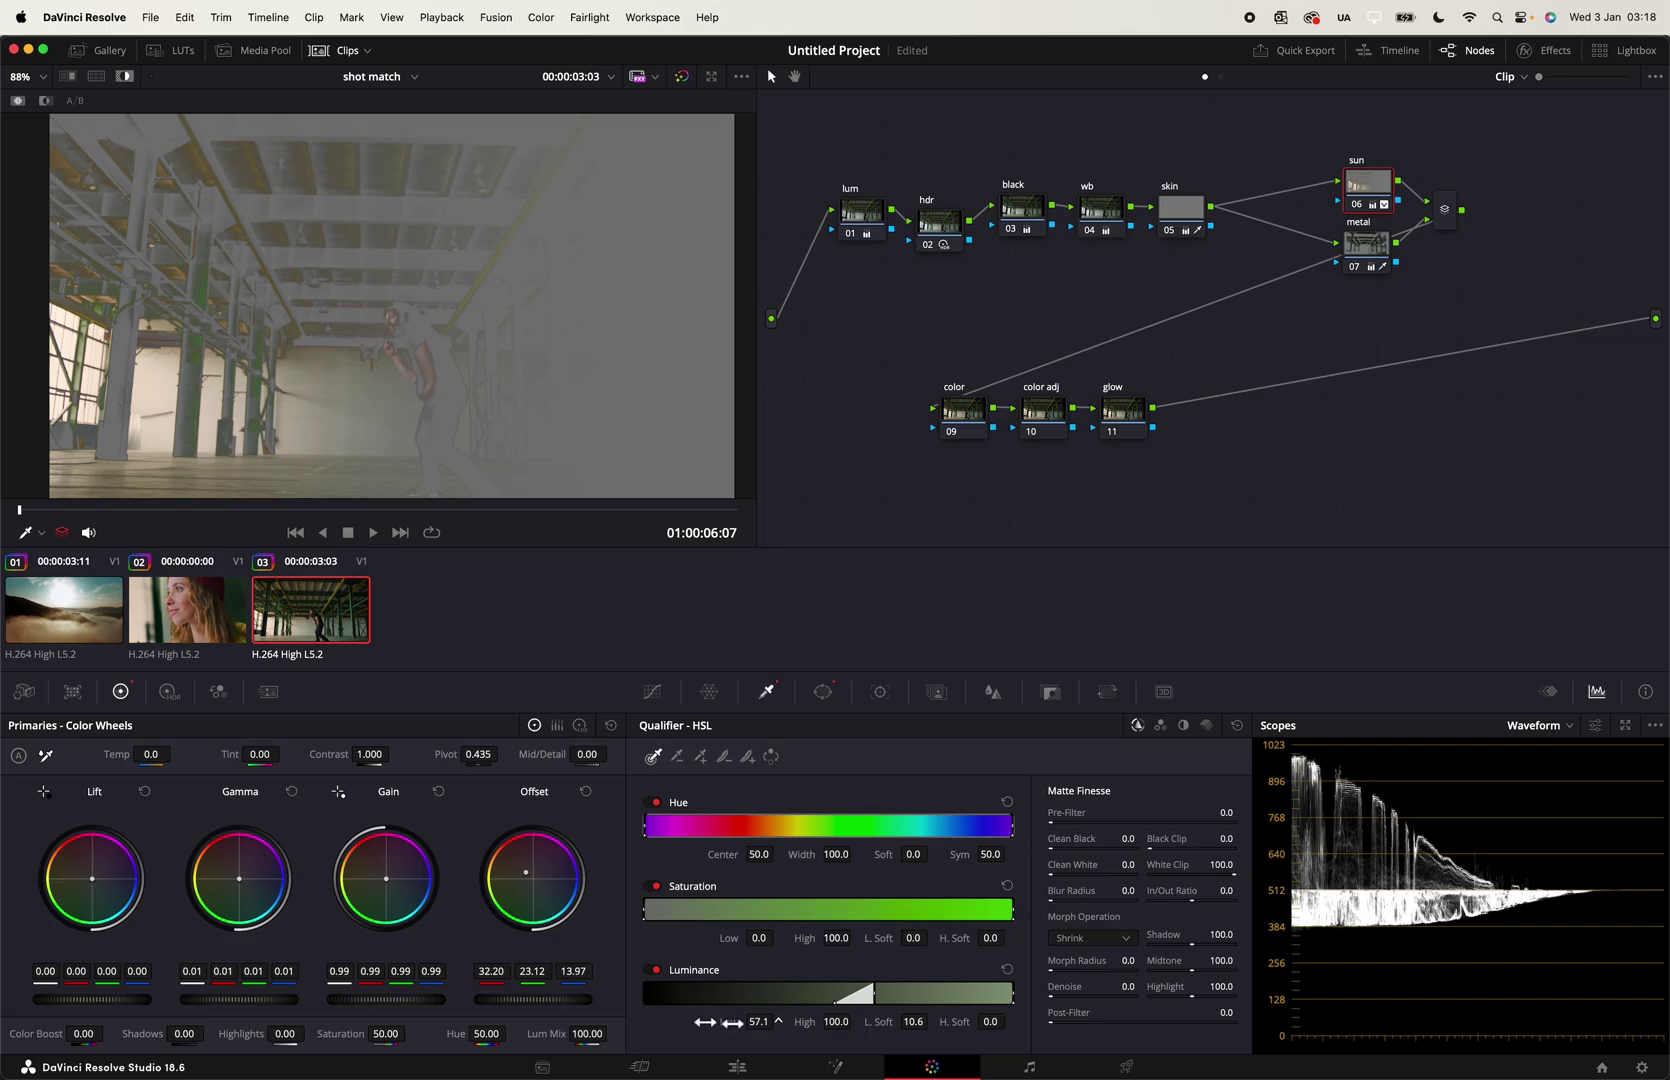
left_click(822, 691)
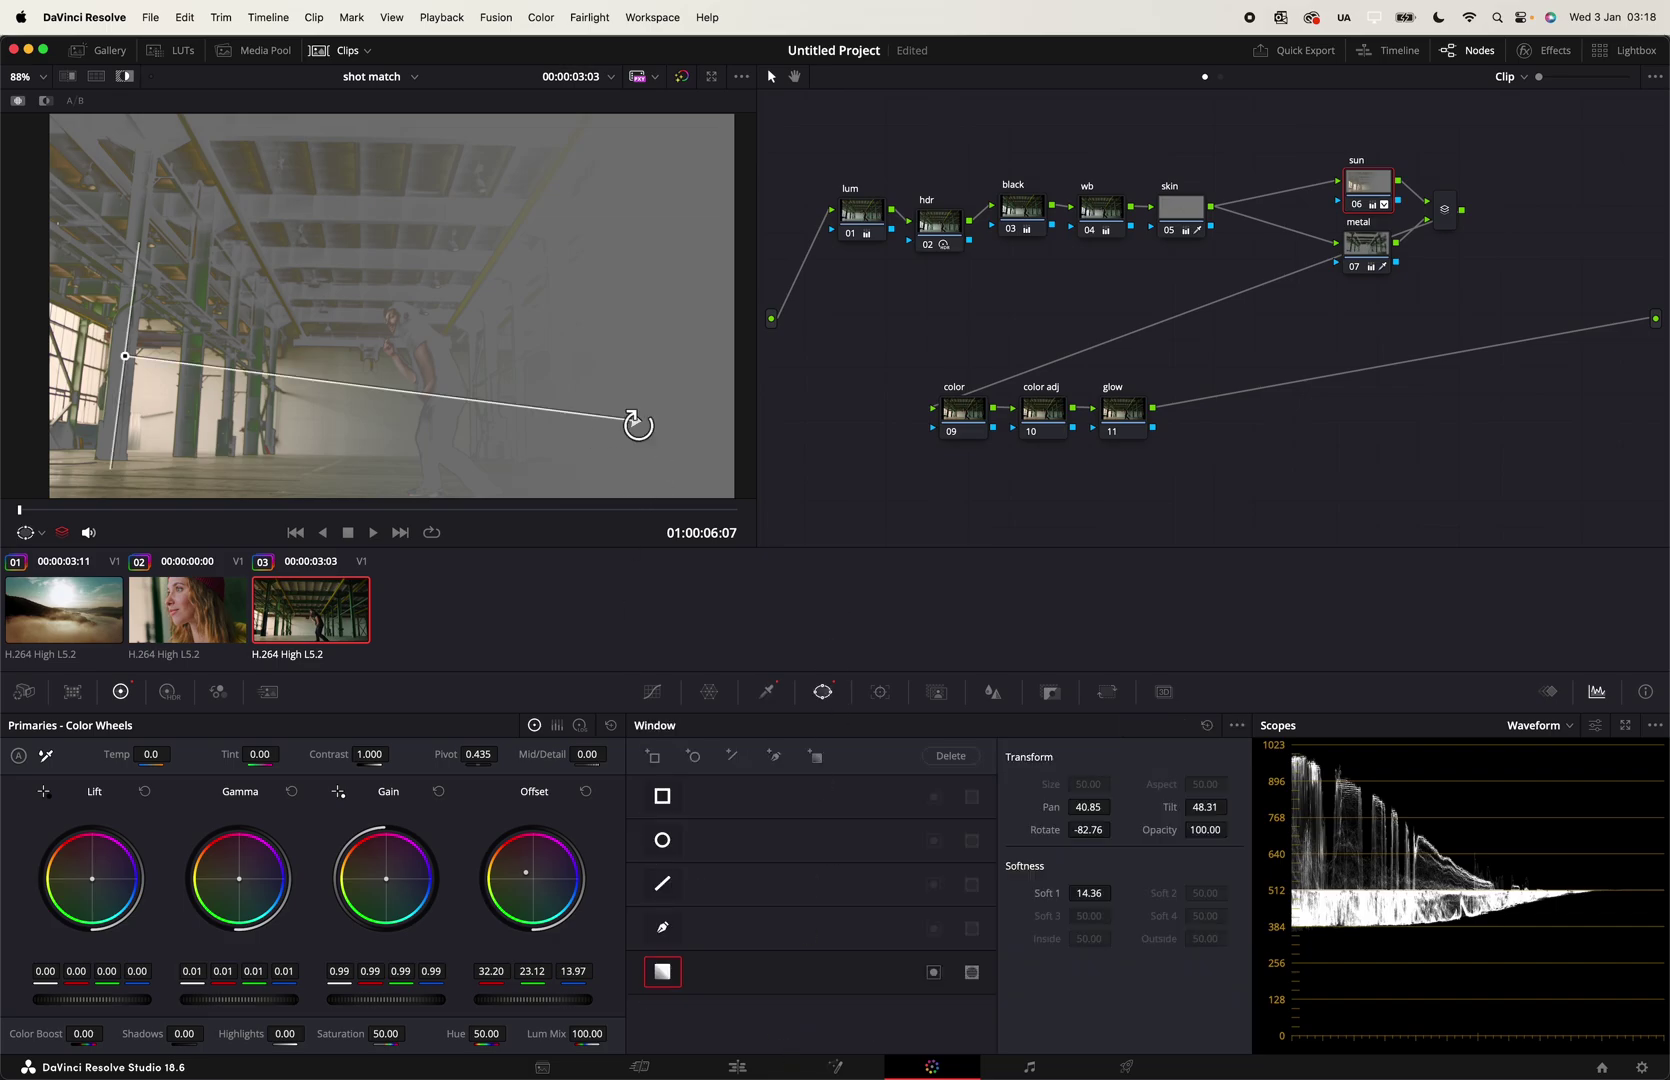
left_click_drag(552, 425, 442, 410)
key("shift+h")
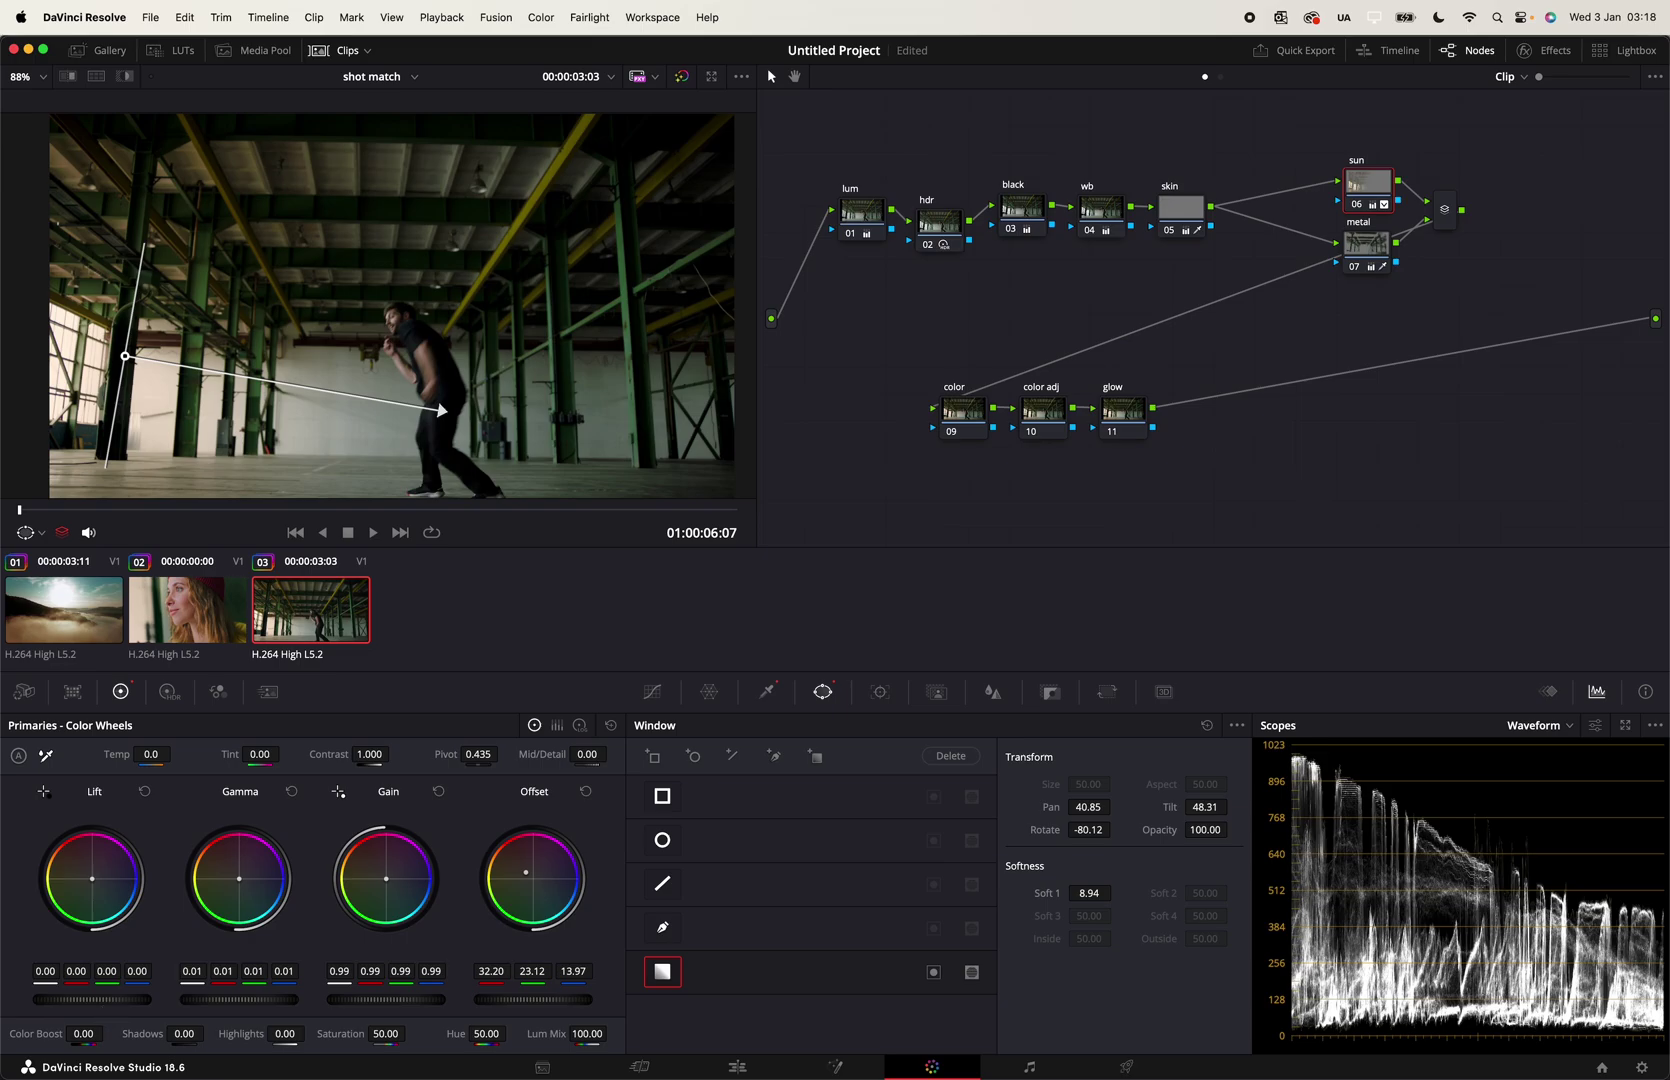
Step: Raise the warehouse's sun node Lift to 0.14, compare it with the portrait, and set the skin node's Saturation to 69.40
left_click_drag(92, 999, 43, 999)
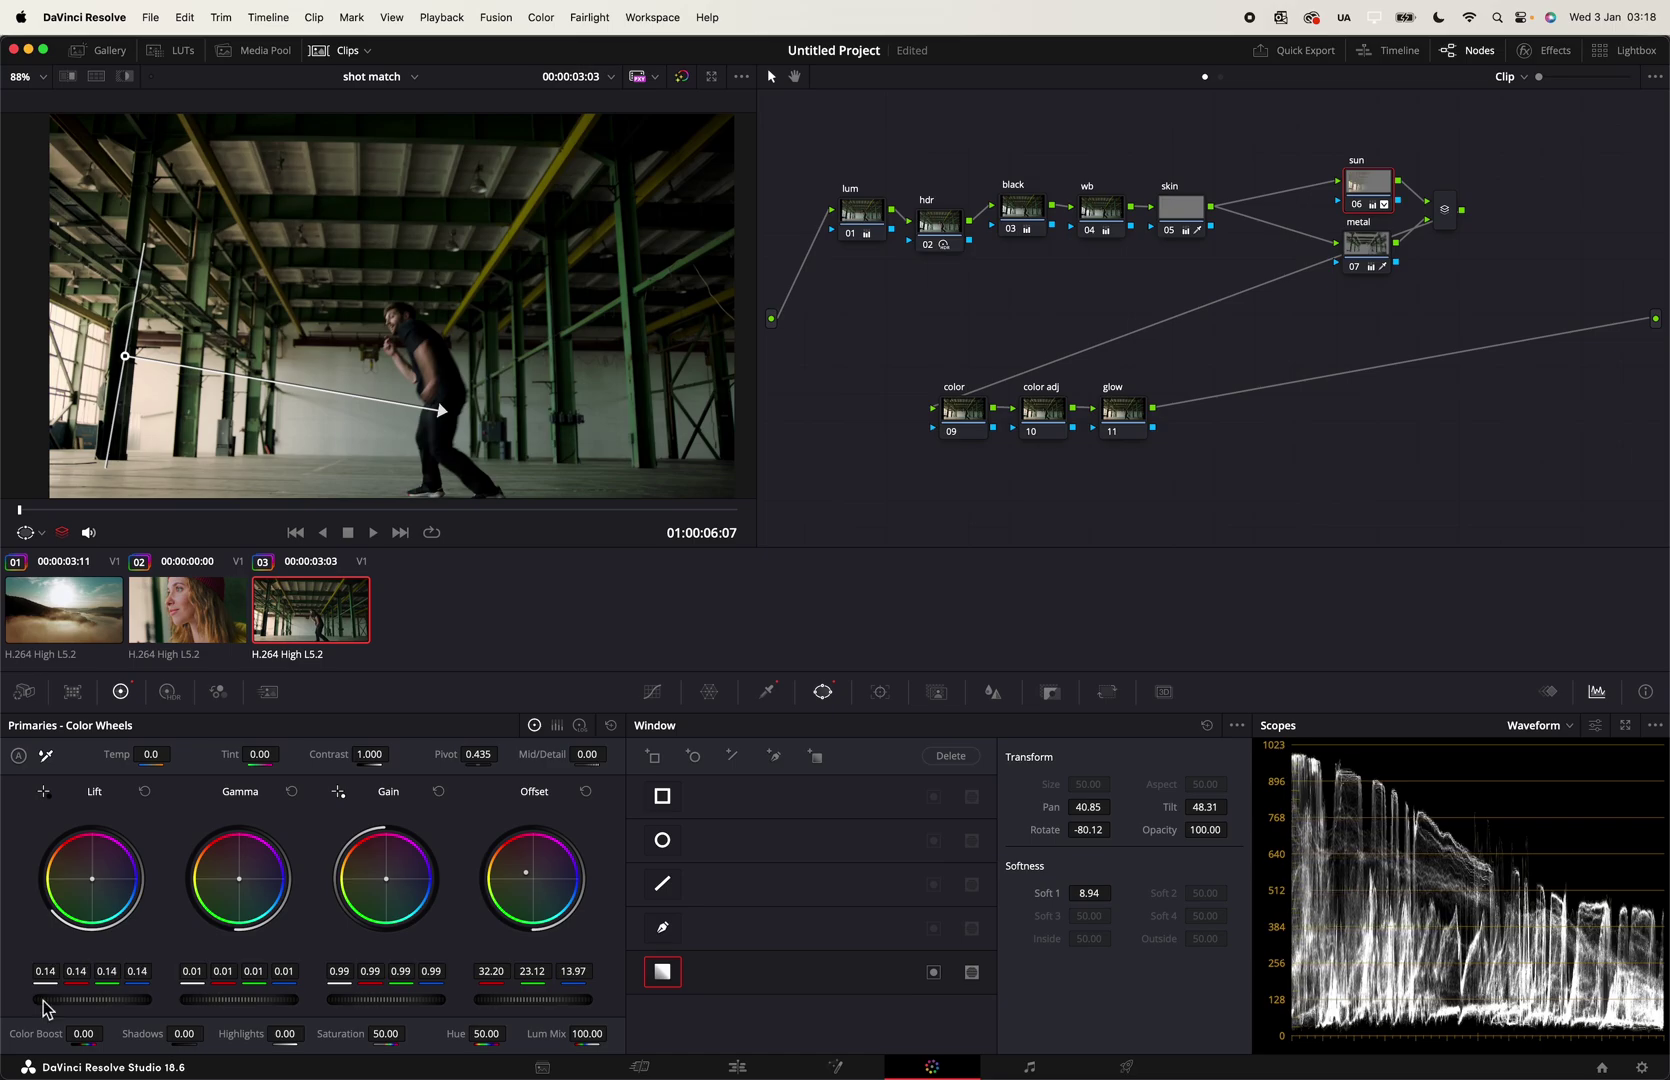
left_click(767, 692)
left_click(185, 605)
left_click(258, 620)
left_click(185, 605)
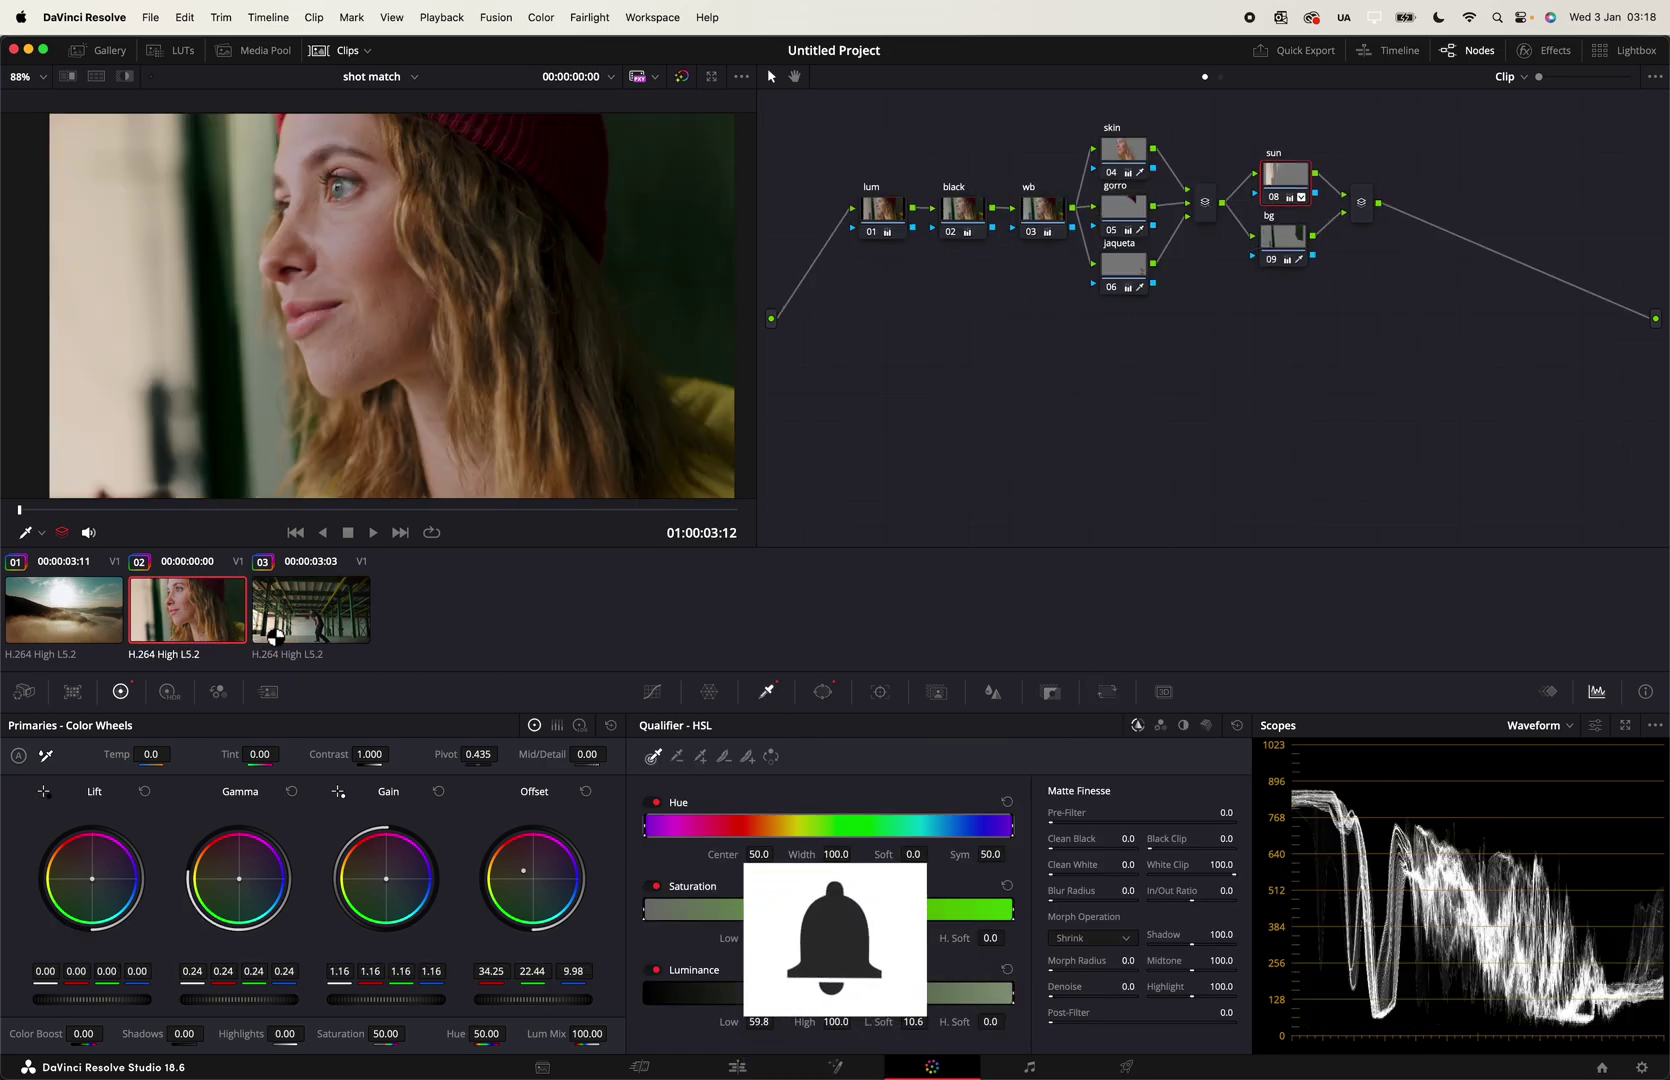
left_click(285, 628)
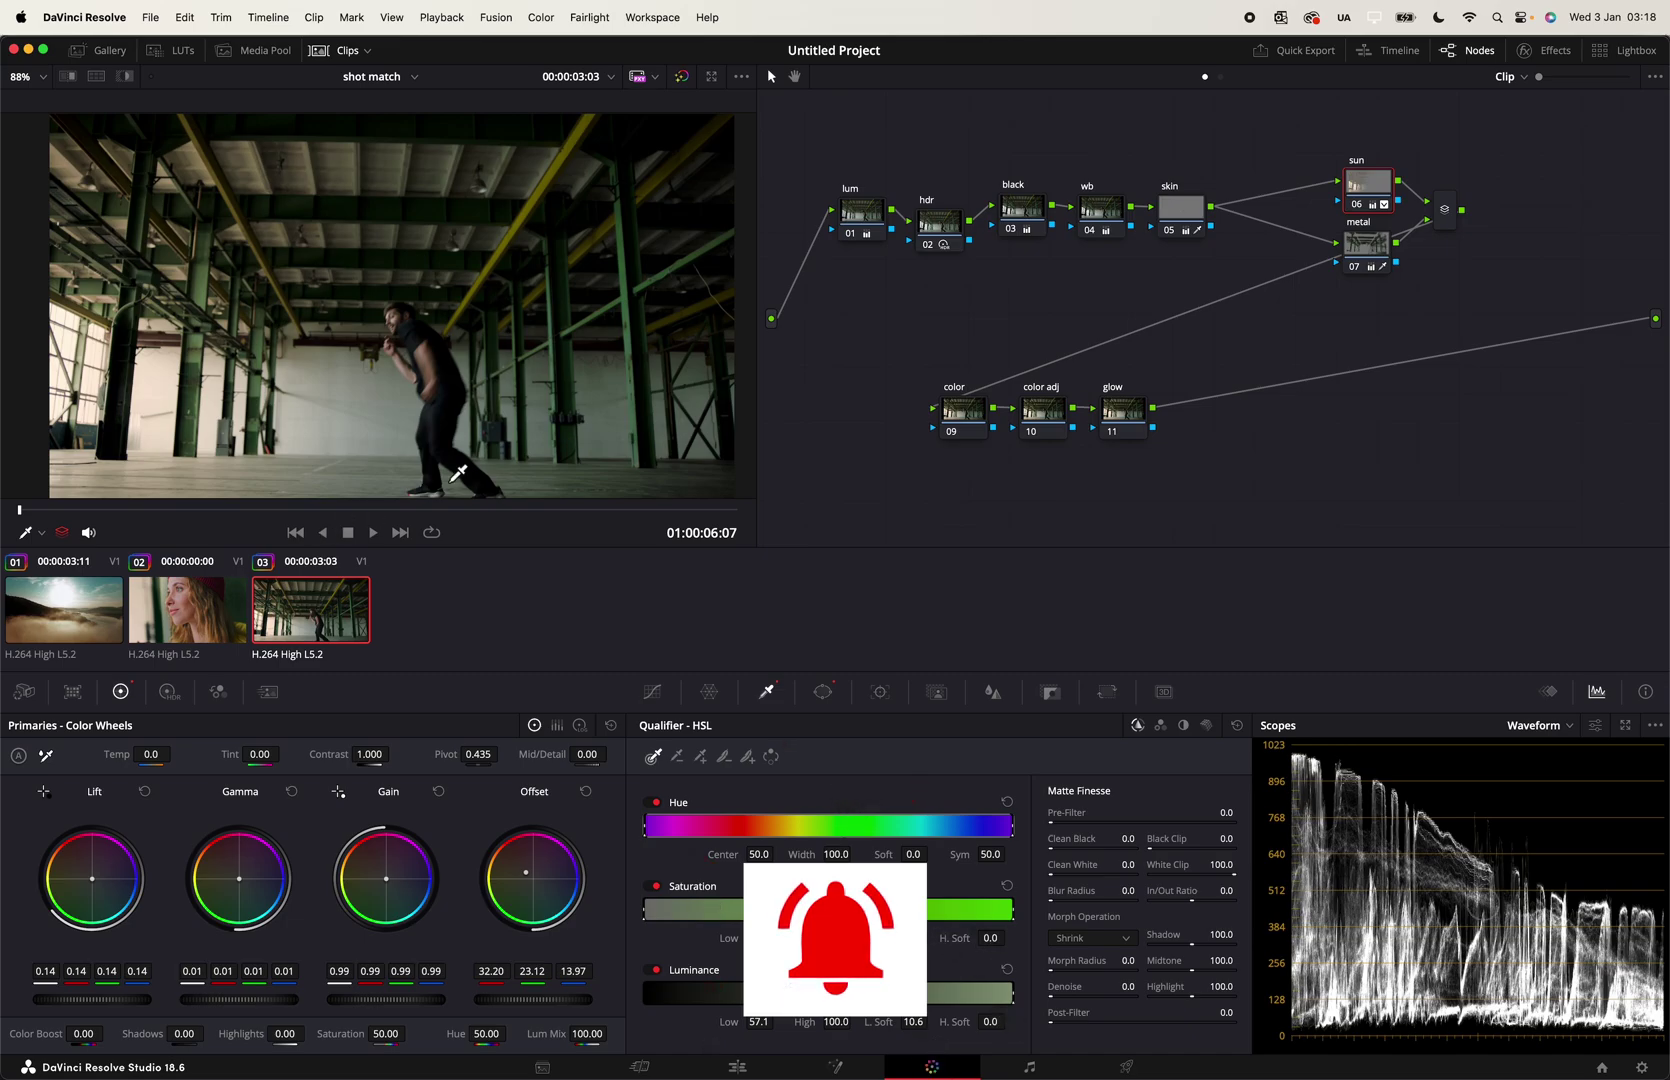
left_click(1178, 232)
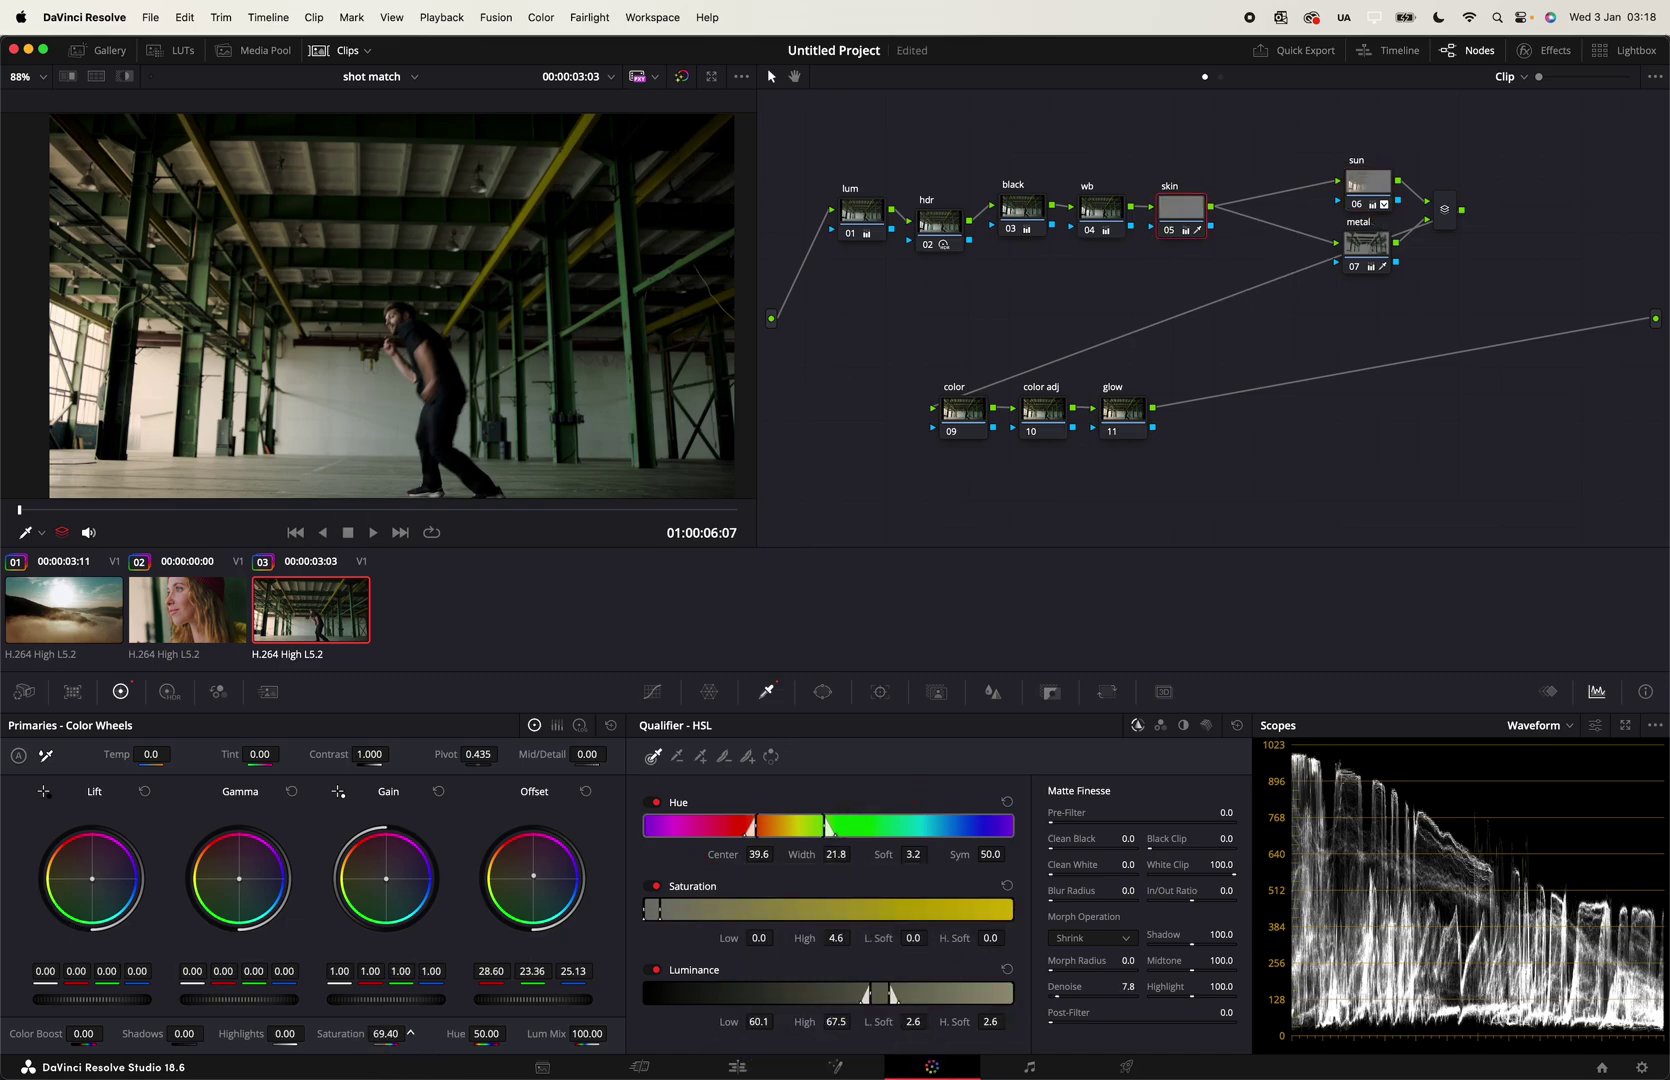
Step: In the warehouse's color node, warm the Gain to 1.03, 1.00, 0.95 in red, green and blue and push the Lift toward blue
left_click(957, 424)
key("super+s")
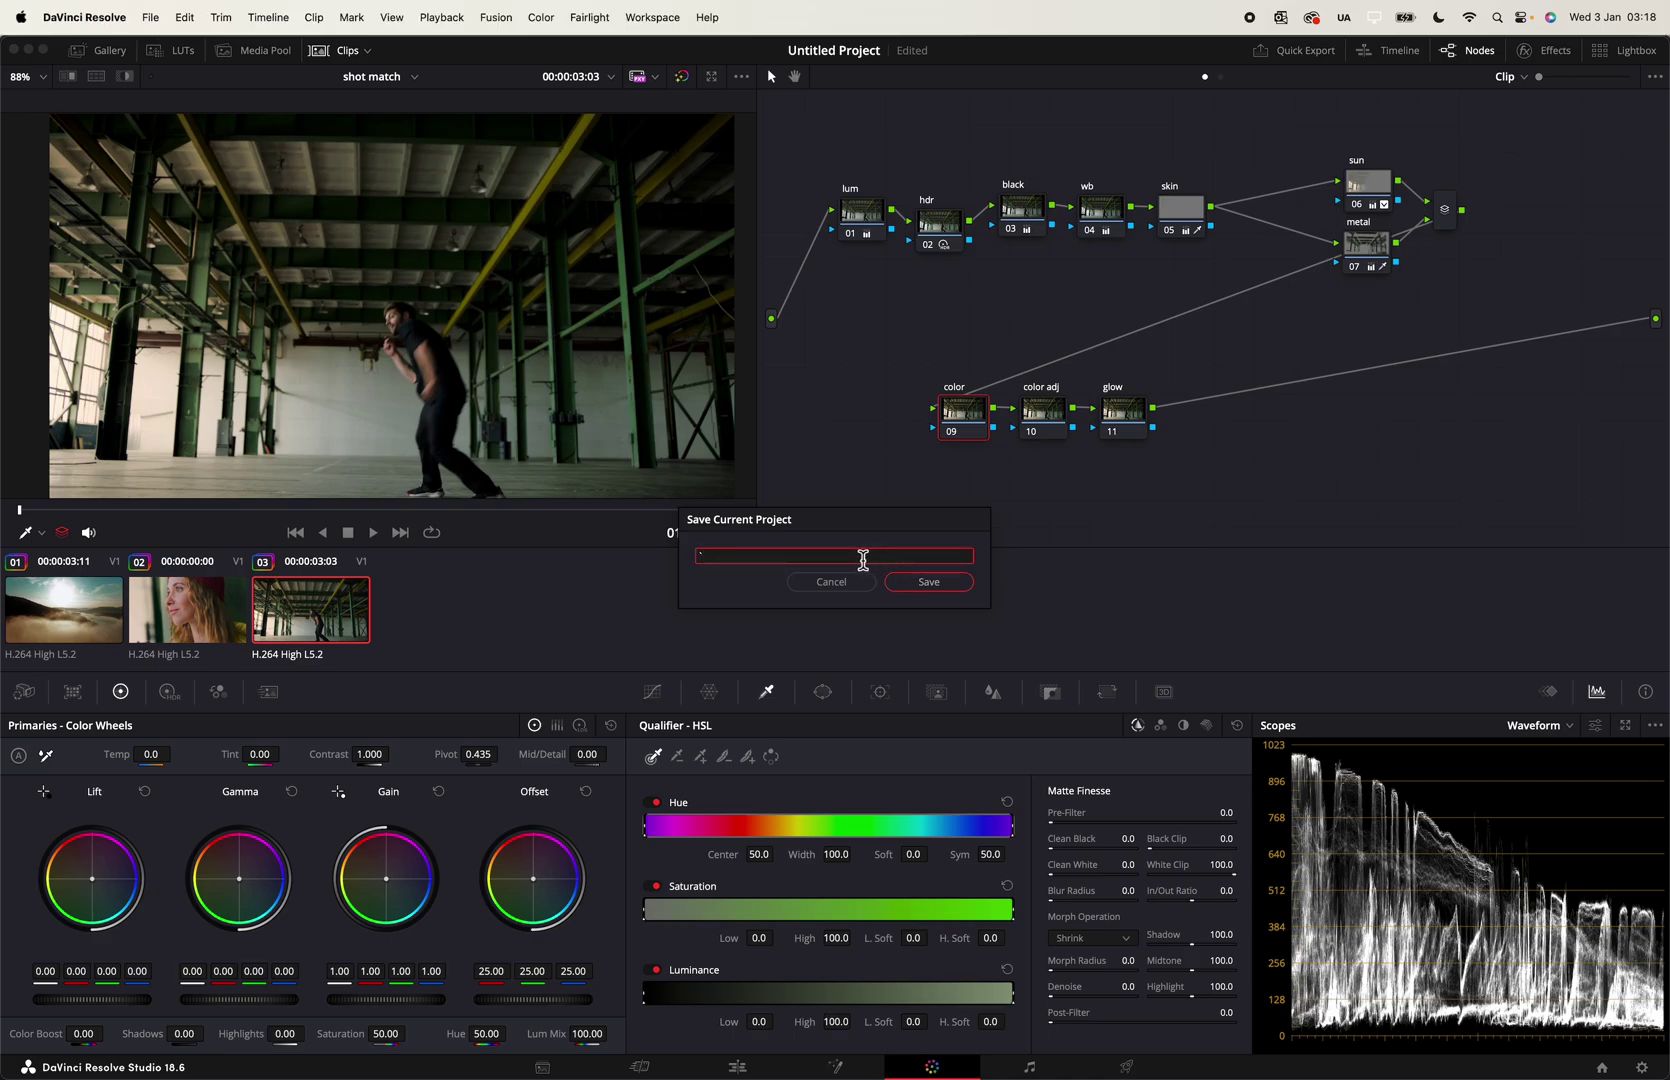
left_click(831, 582)
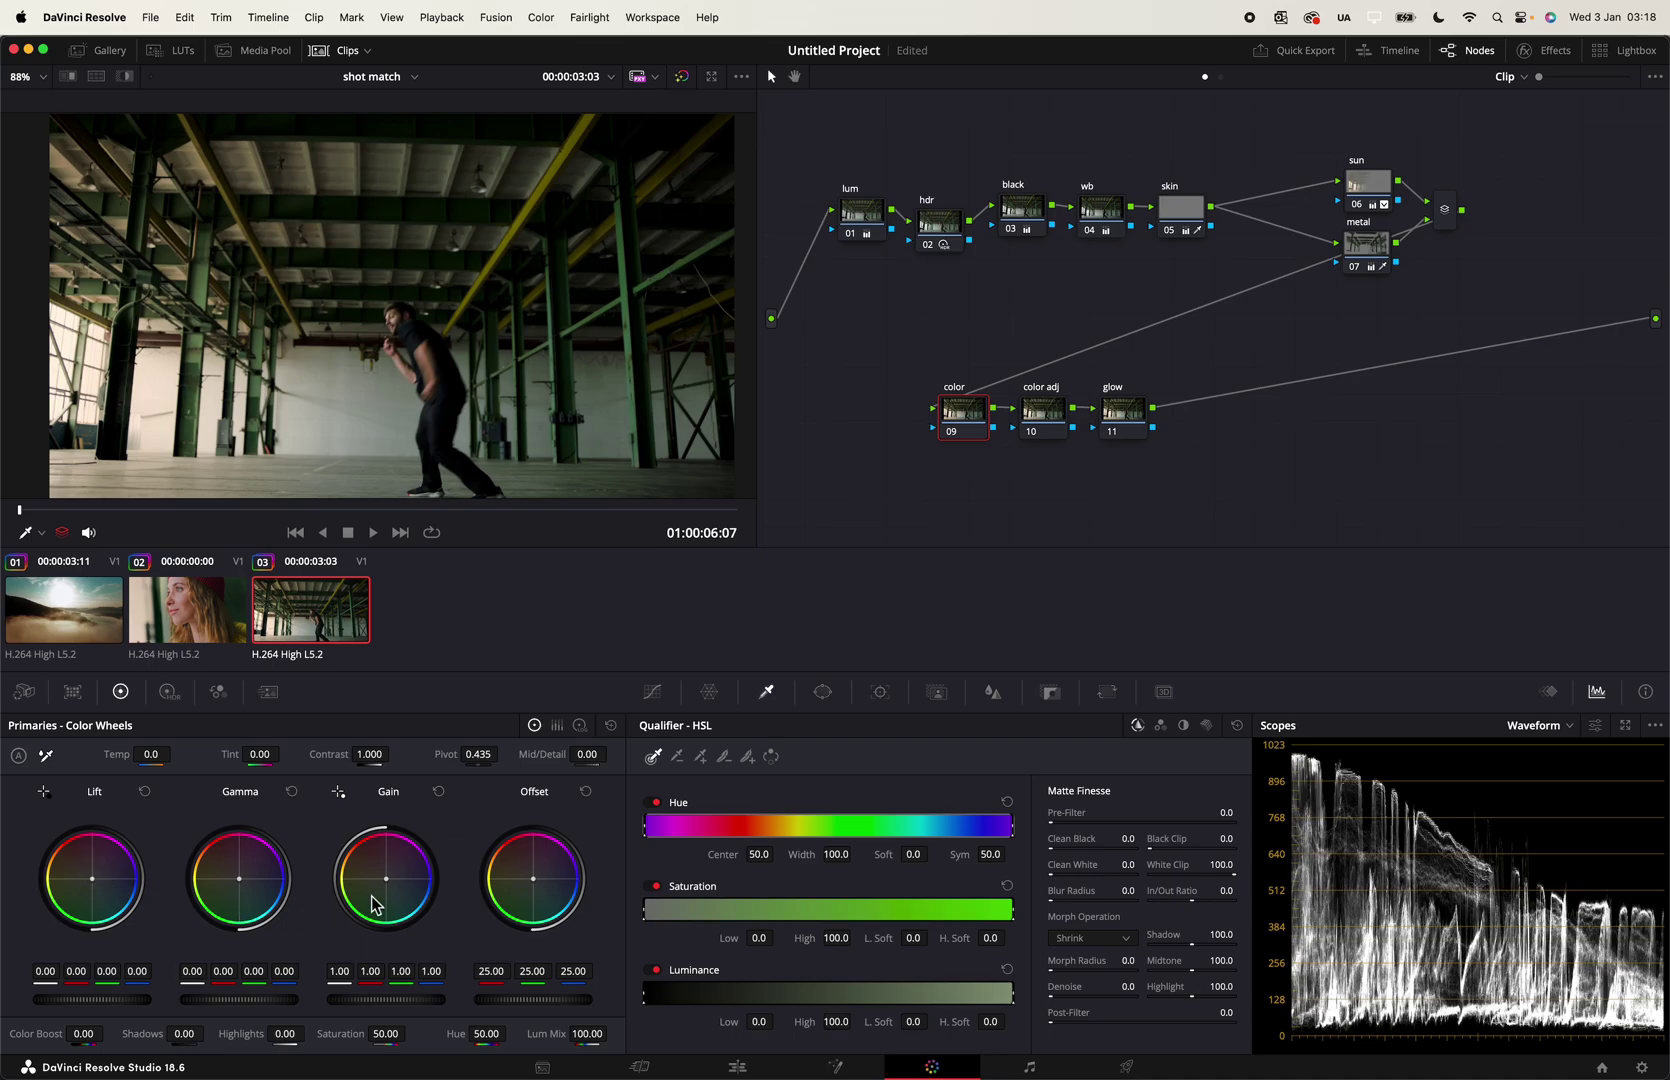
left_click_drag(386, 878, 384, 878)
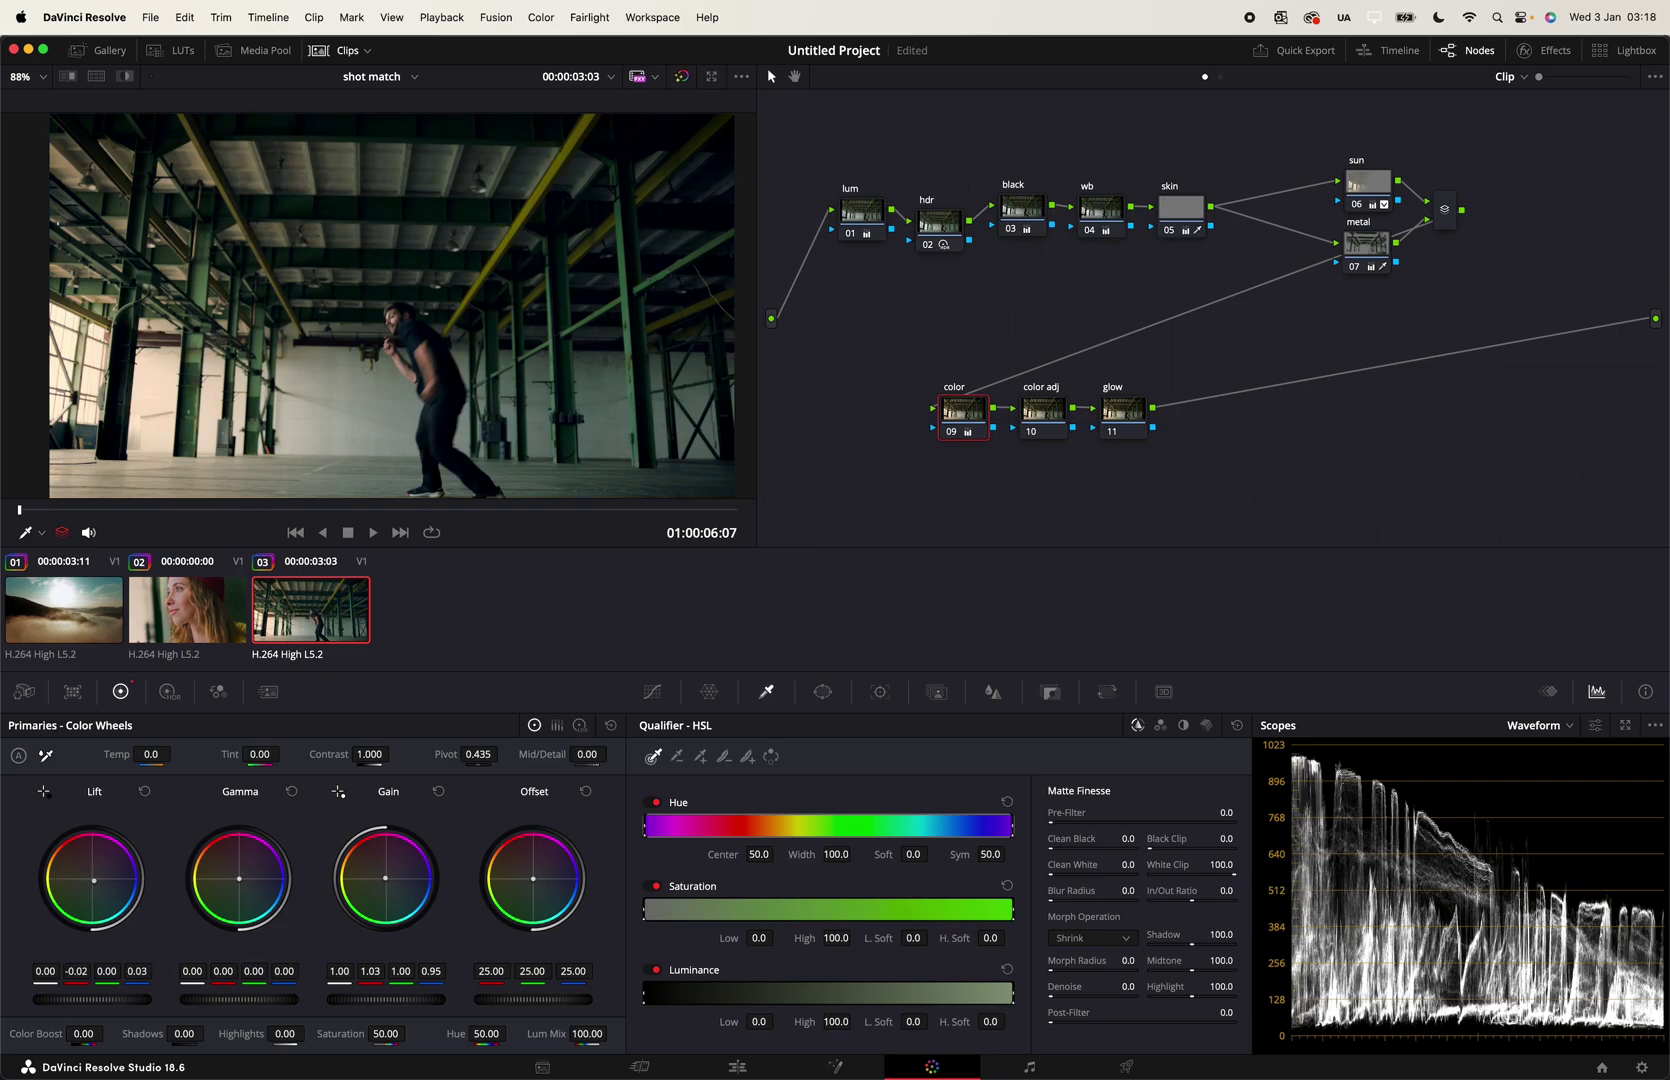
left_click_drag(93, 880, 94, 881)
Step: In the color adj node's log wheels, set Shadow to 0.08, -0.01, -0.13 and Highlights to -0.12, 0.02, 0.15
left_click(1046, 412)
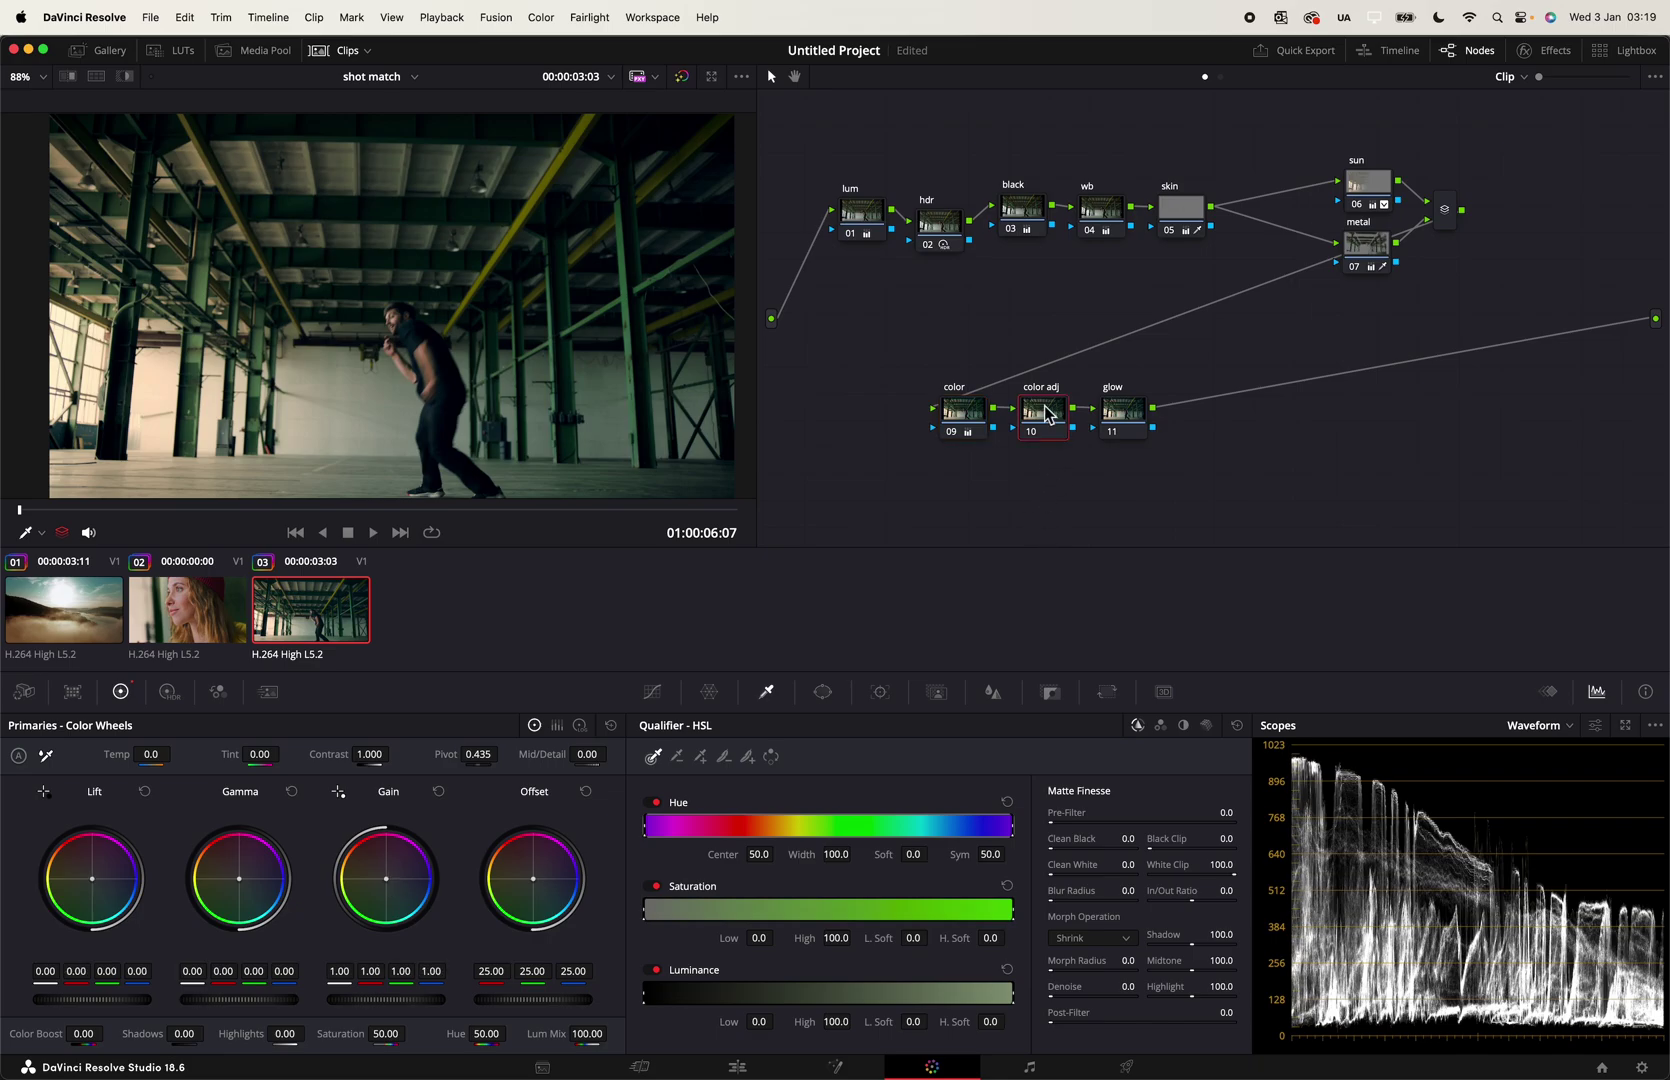
left_click(581, 726)
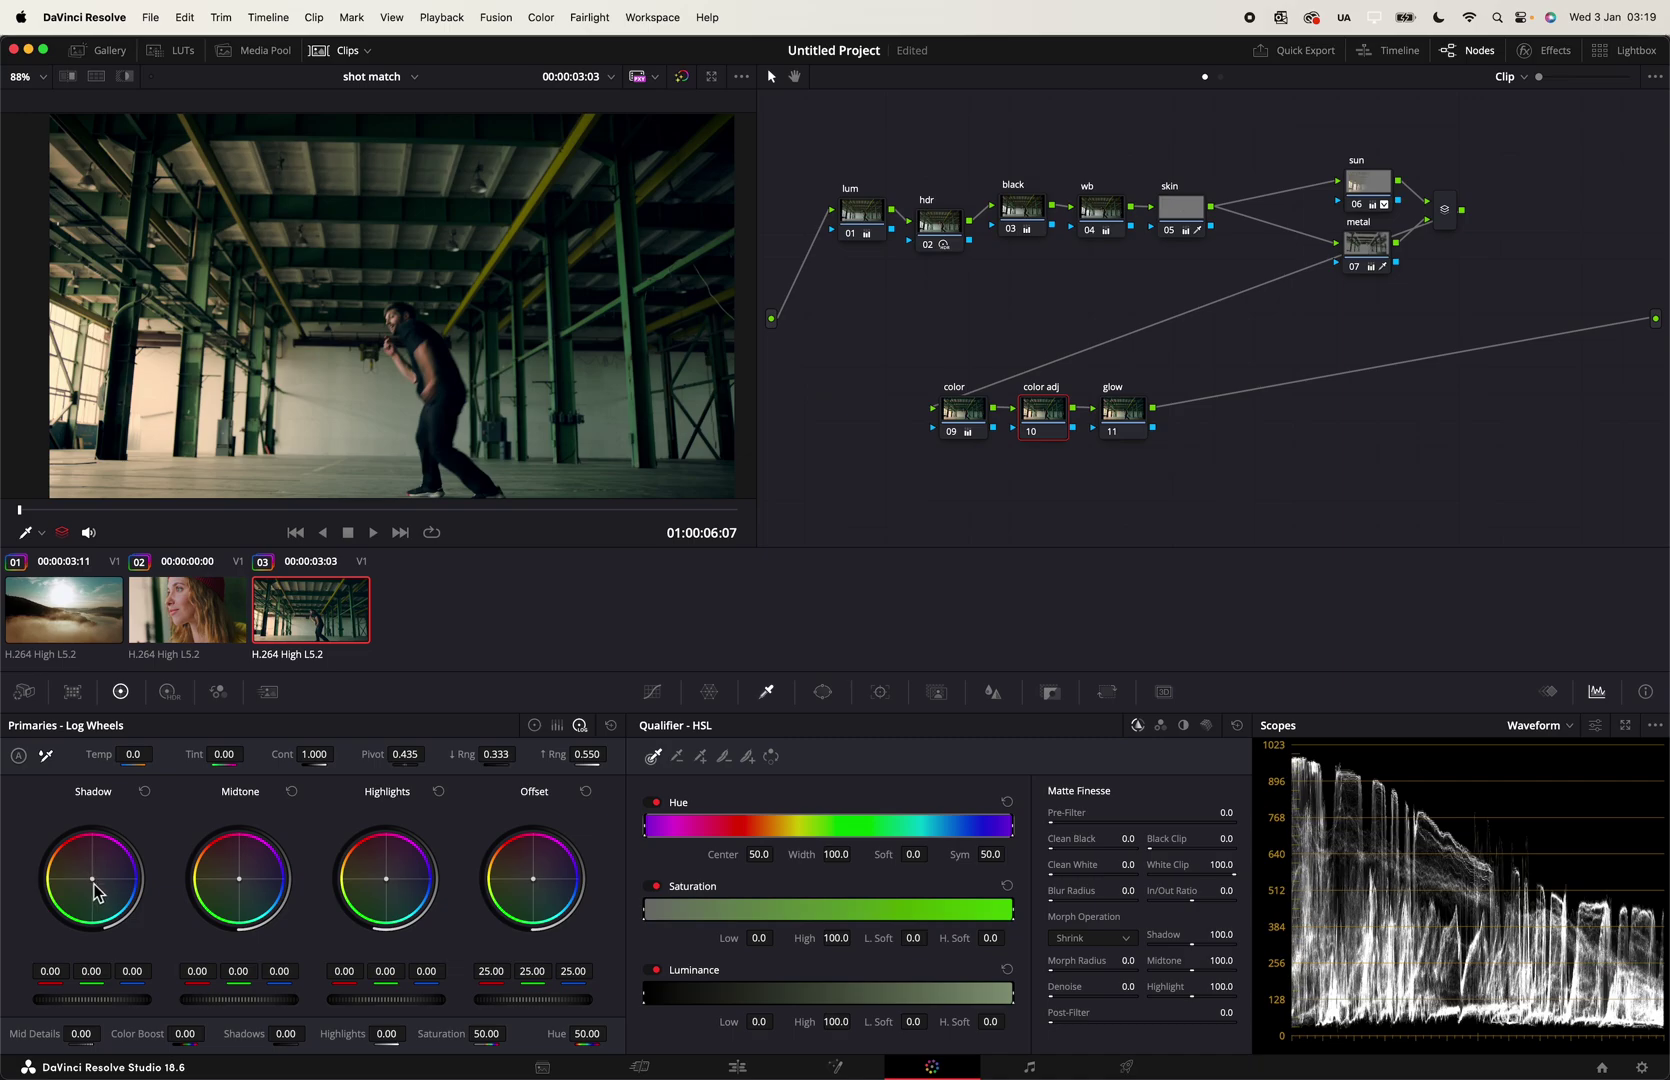
left_click_drag(93, 881, 89, 876)
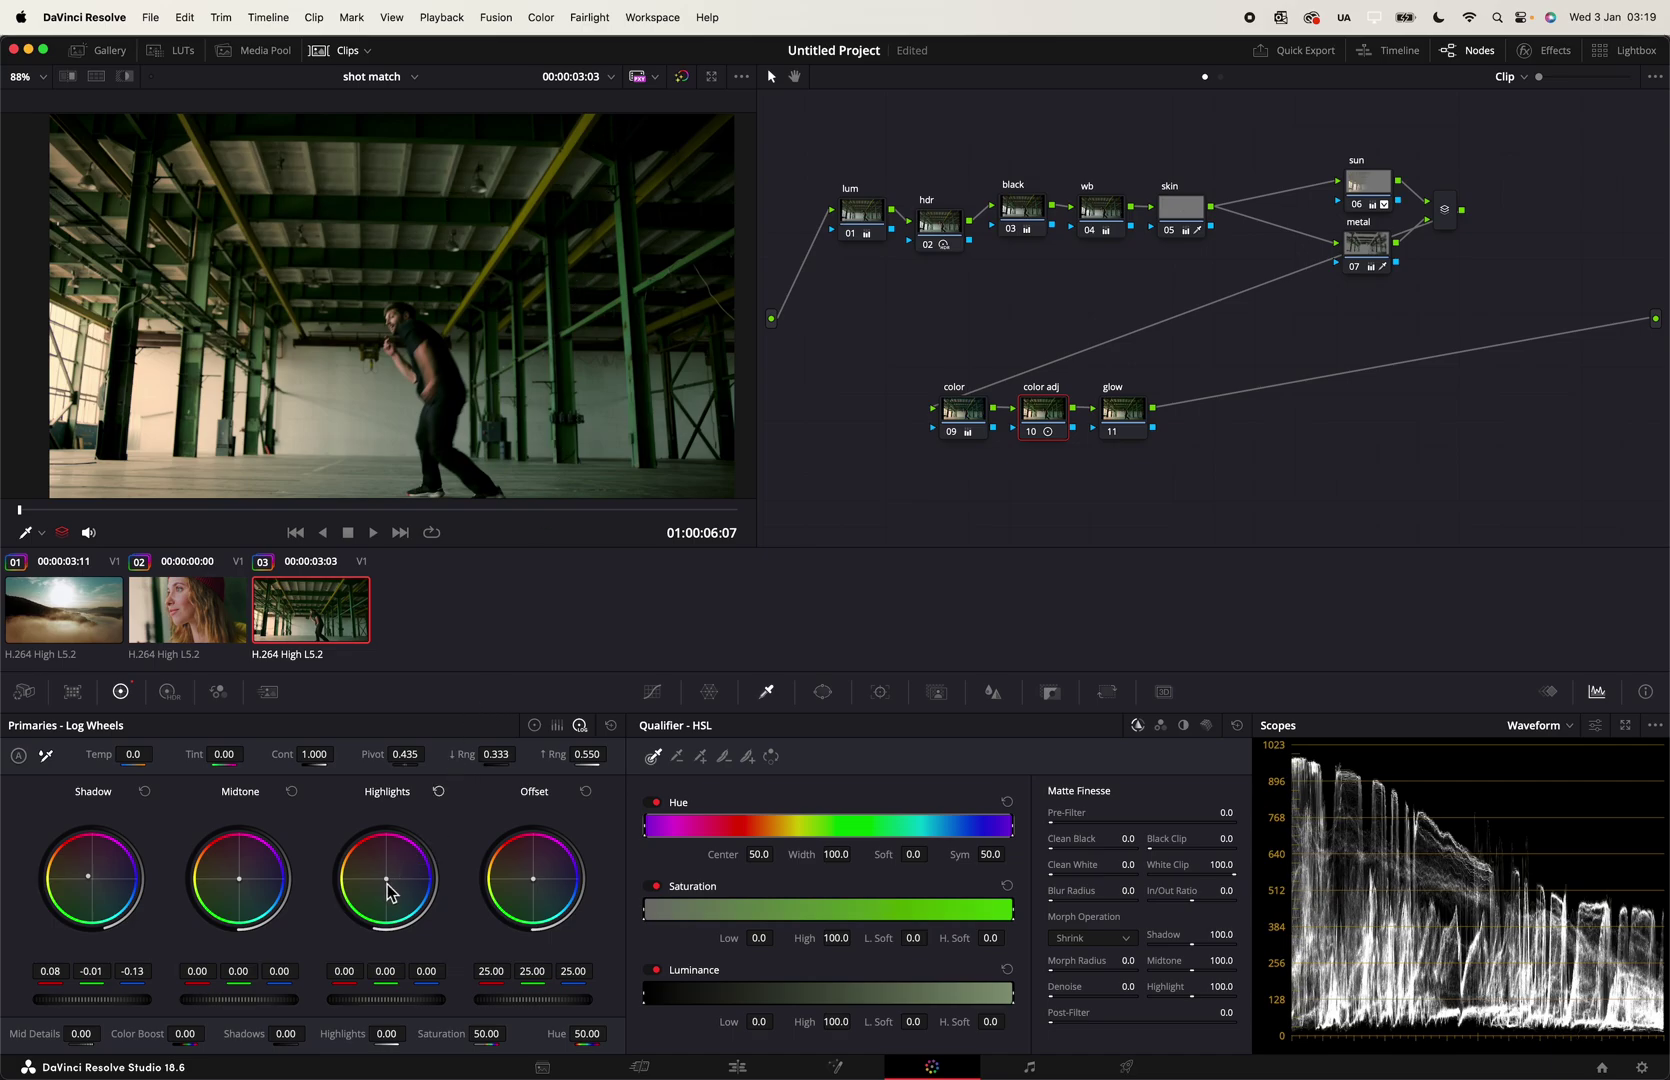
left_click_drag(386, 878, 390, 882)
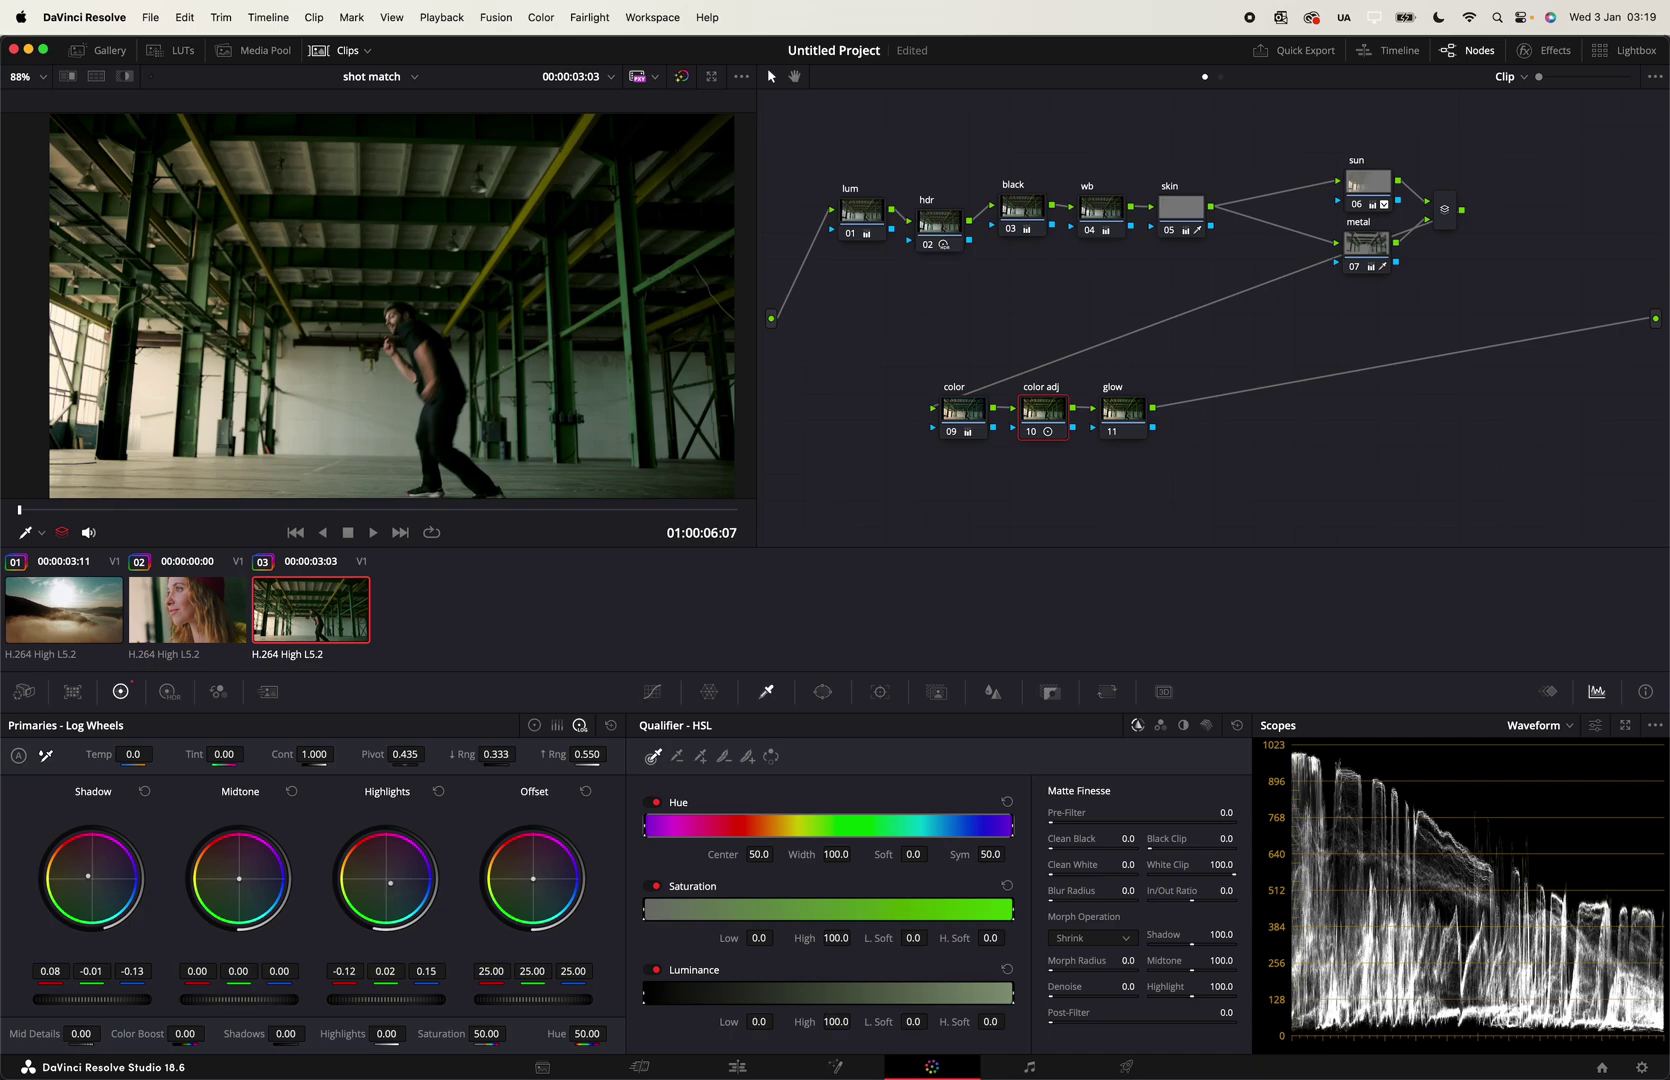
Step: Fine-tune the color adj node's Highlights to -0.11, 0.02, 0.17 and add the Glow effect to the glow node
left_click_drag(390, 883, 391, 882)
left_click(1124, 410)
left_click(1540, 50)
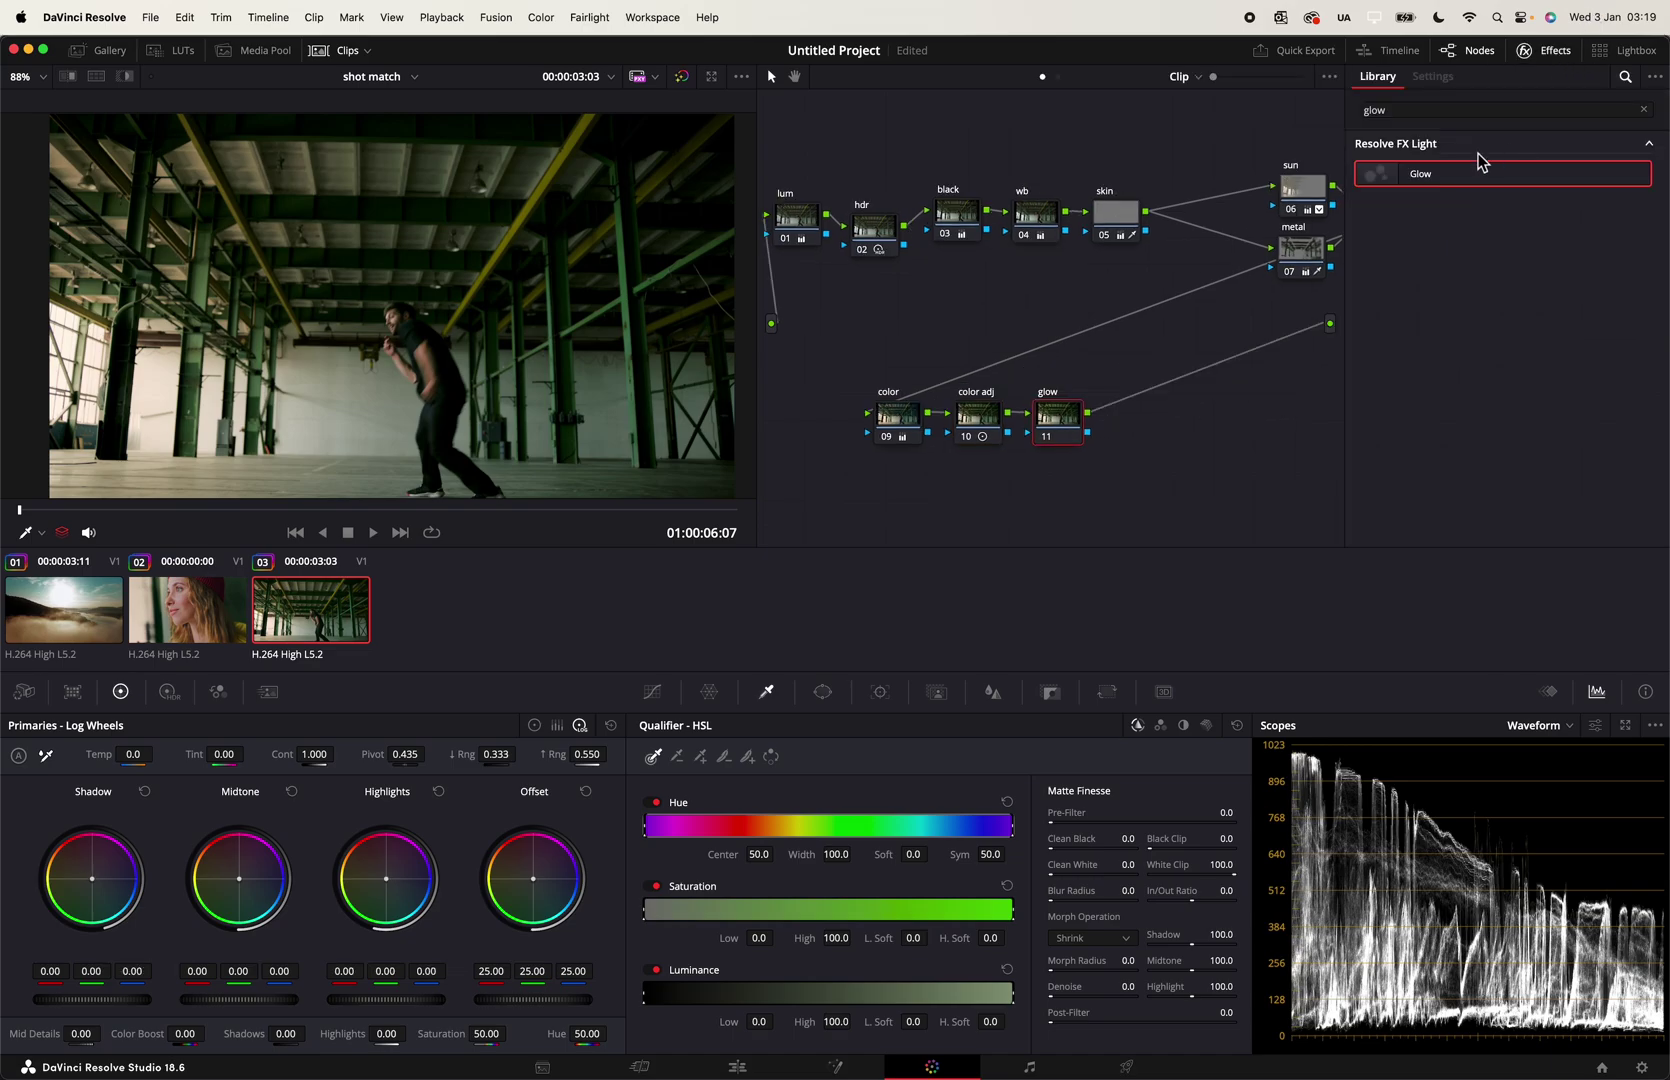
left_click_drag(1450, 178, 1060, 425)
scroll(1491, 200, "up", 3)
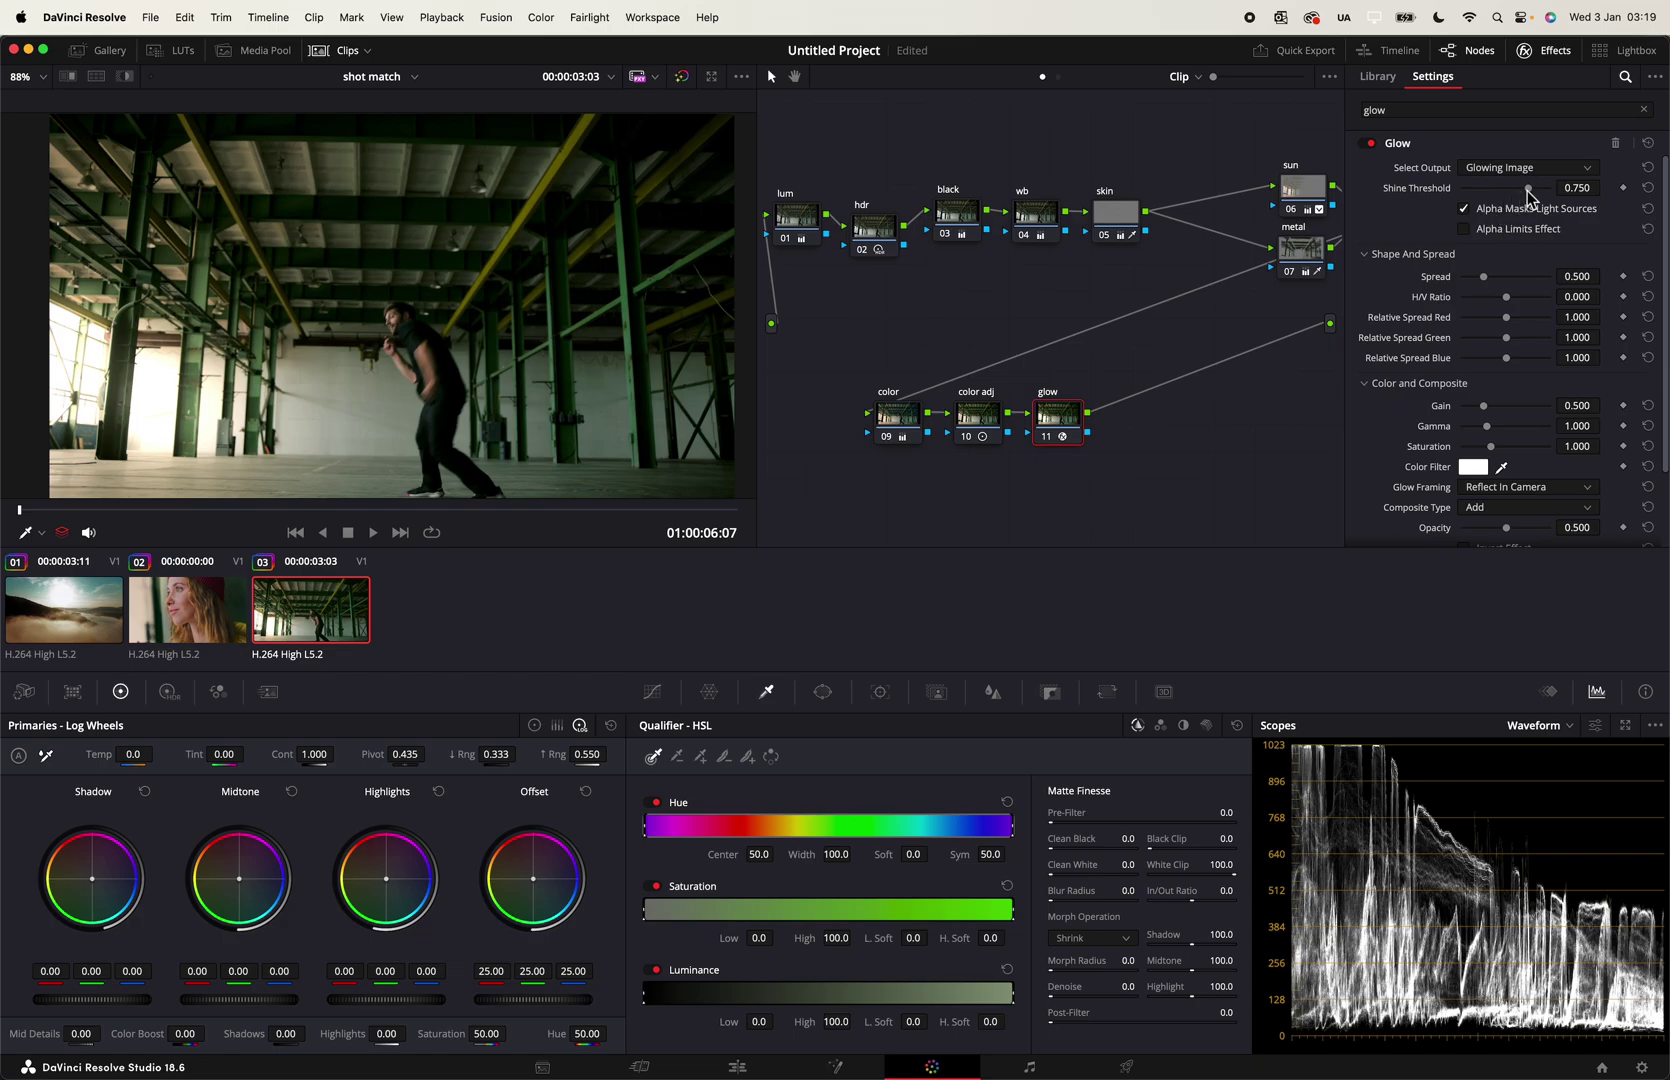
Step: Set the glow's Shine Threshold and Spread to 0, Composite Type to Softlight, and Global Blend to 0.458
left_click_drag(1528, 188, 1460, 190)
left_click_drag(1484, 277, 1402, 306)
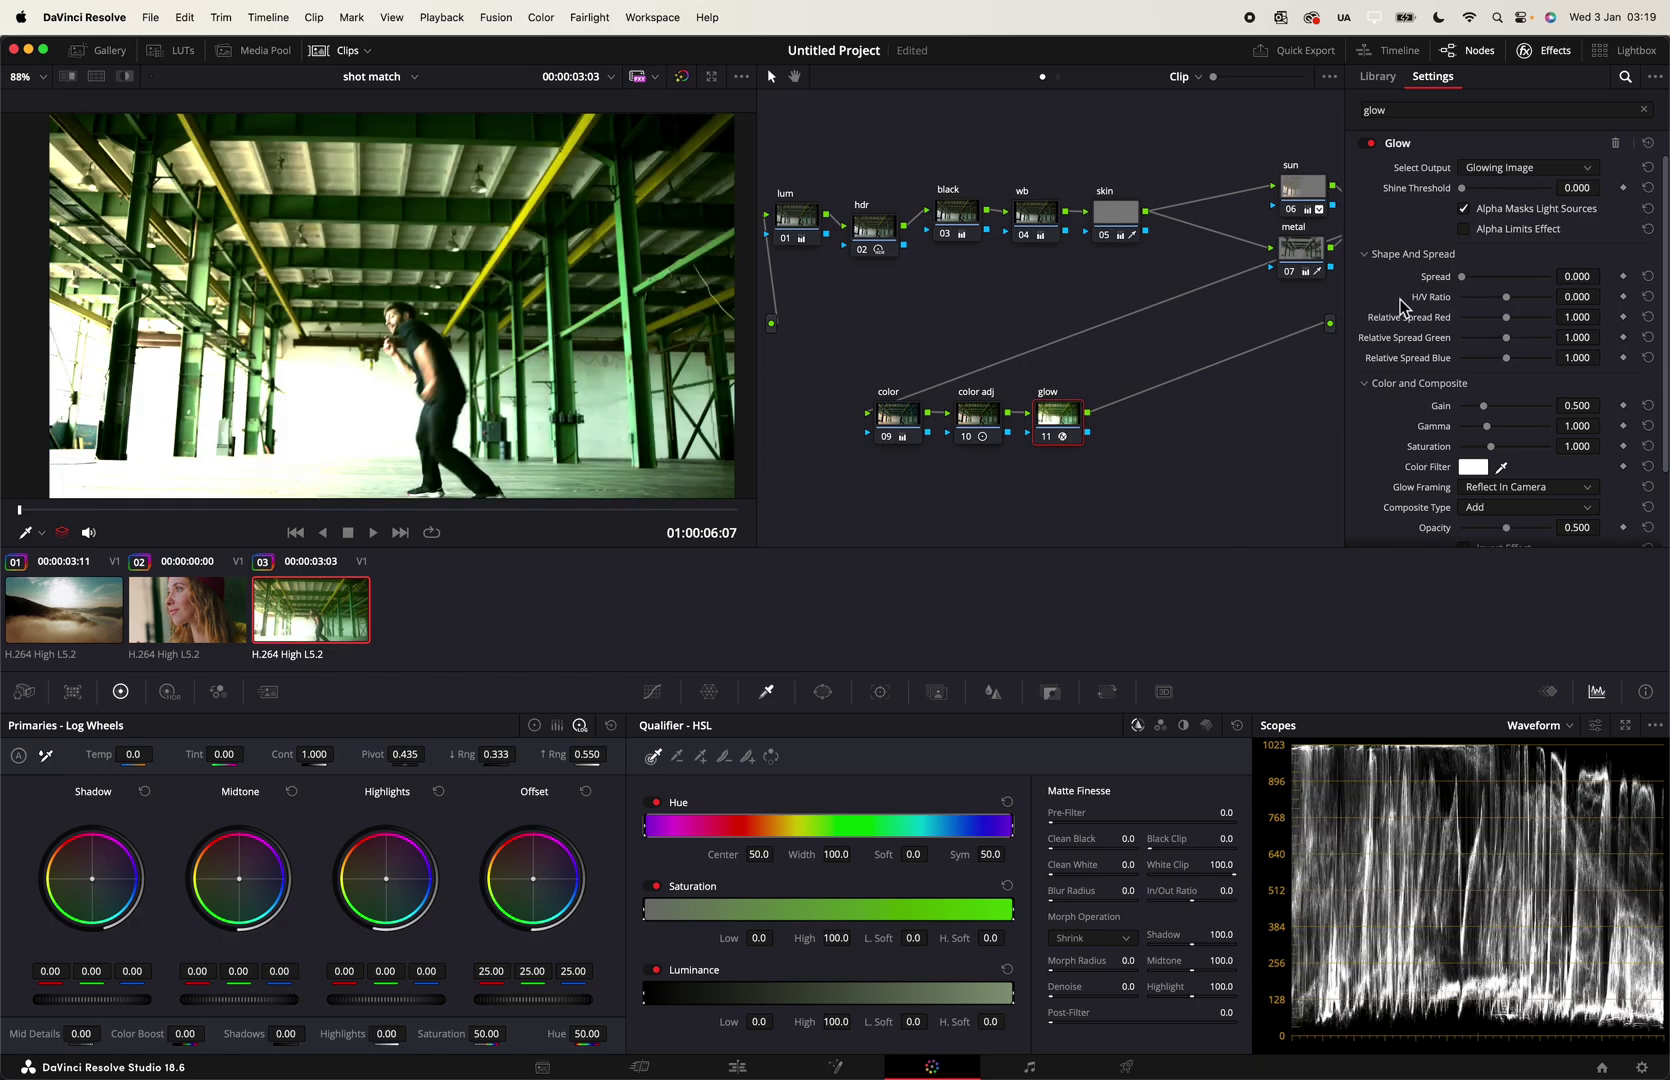
scroll(1425, 330, "down", 2)
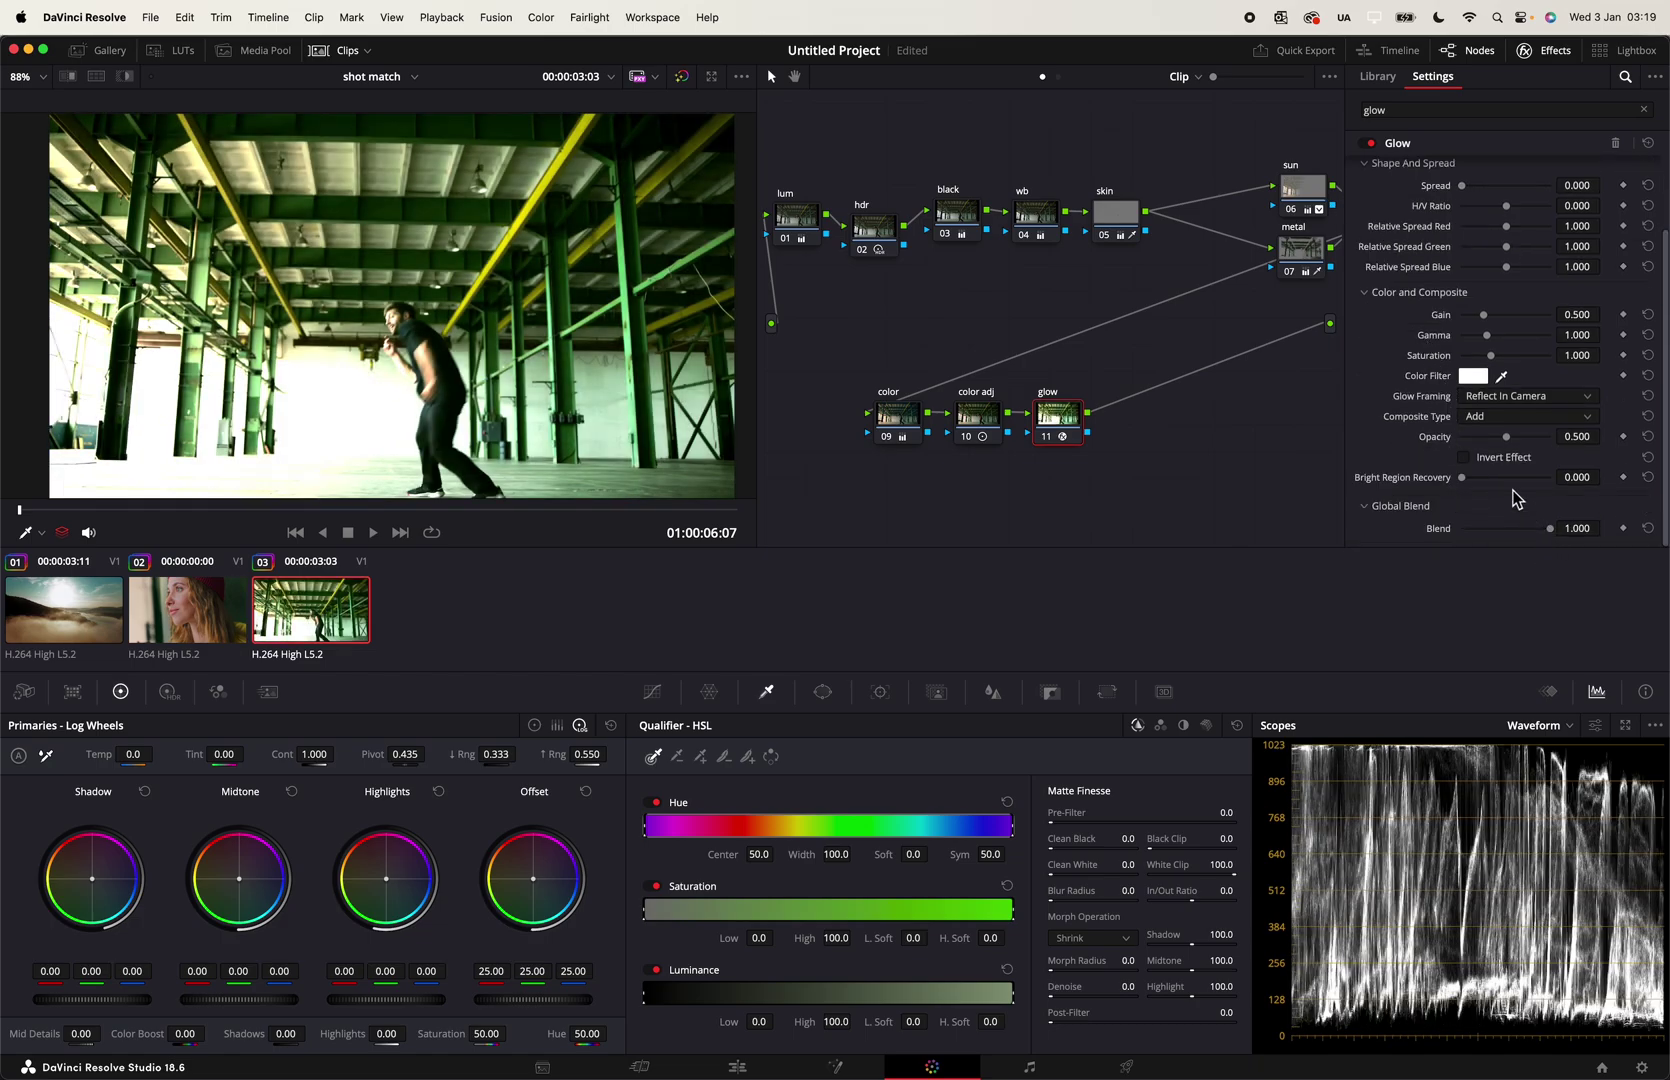
left_click(1496, 418)
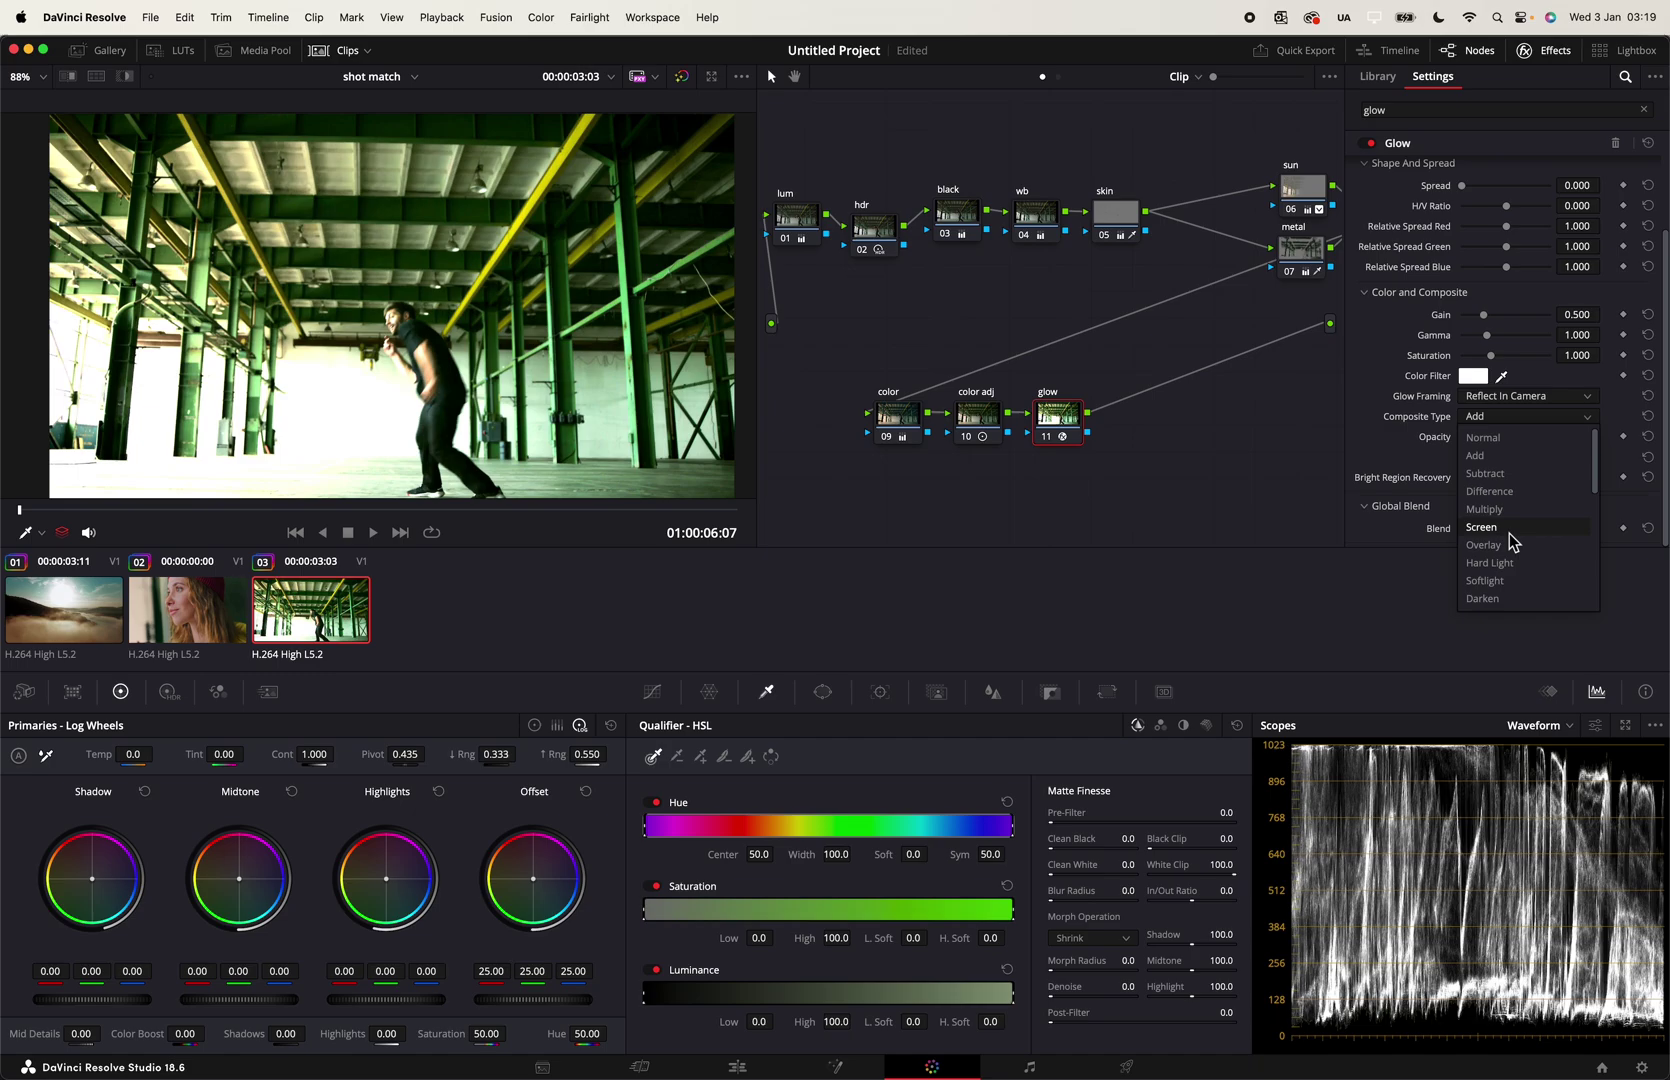
left_click(1485, 581)
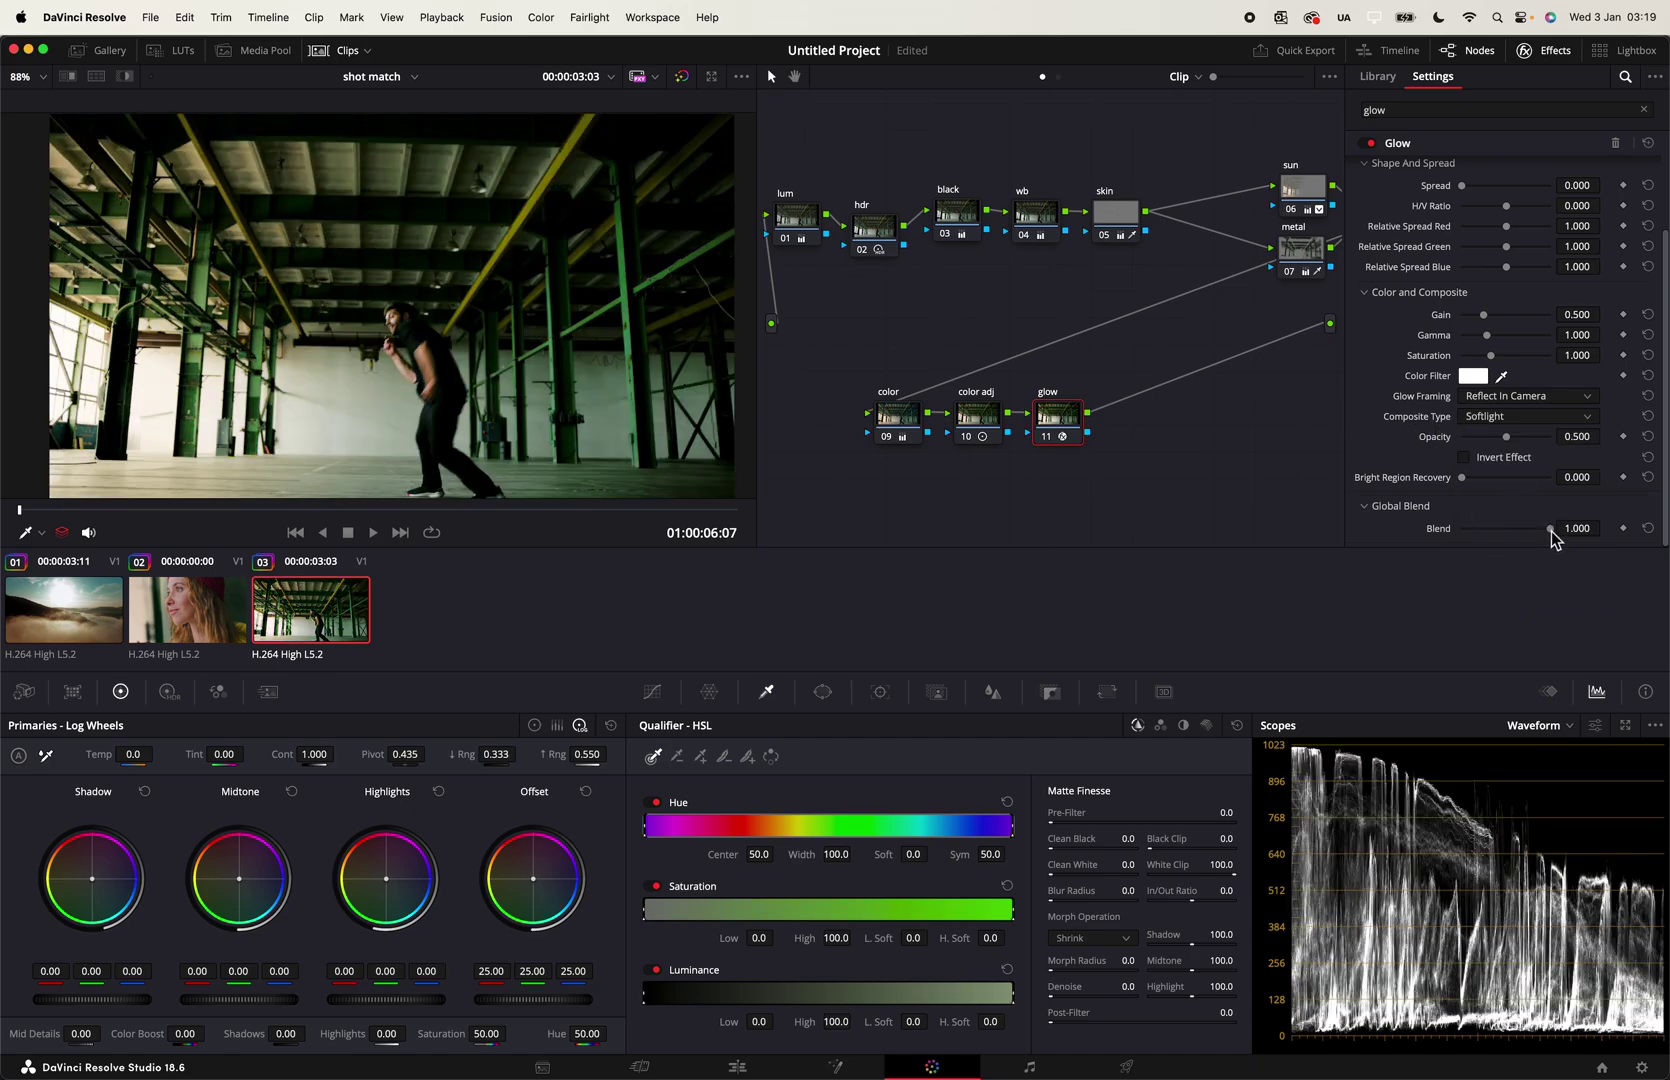
left_click_drag(1551, 530, 1503, 530)
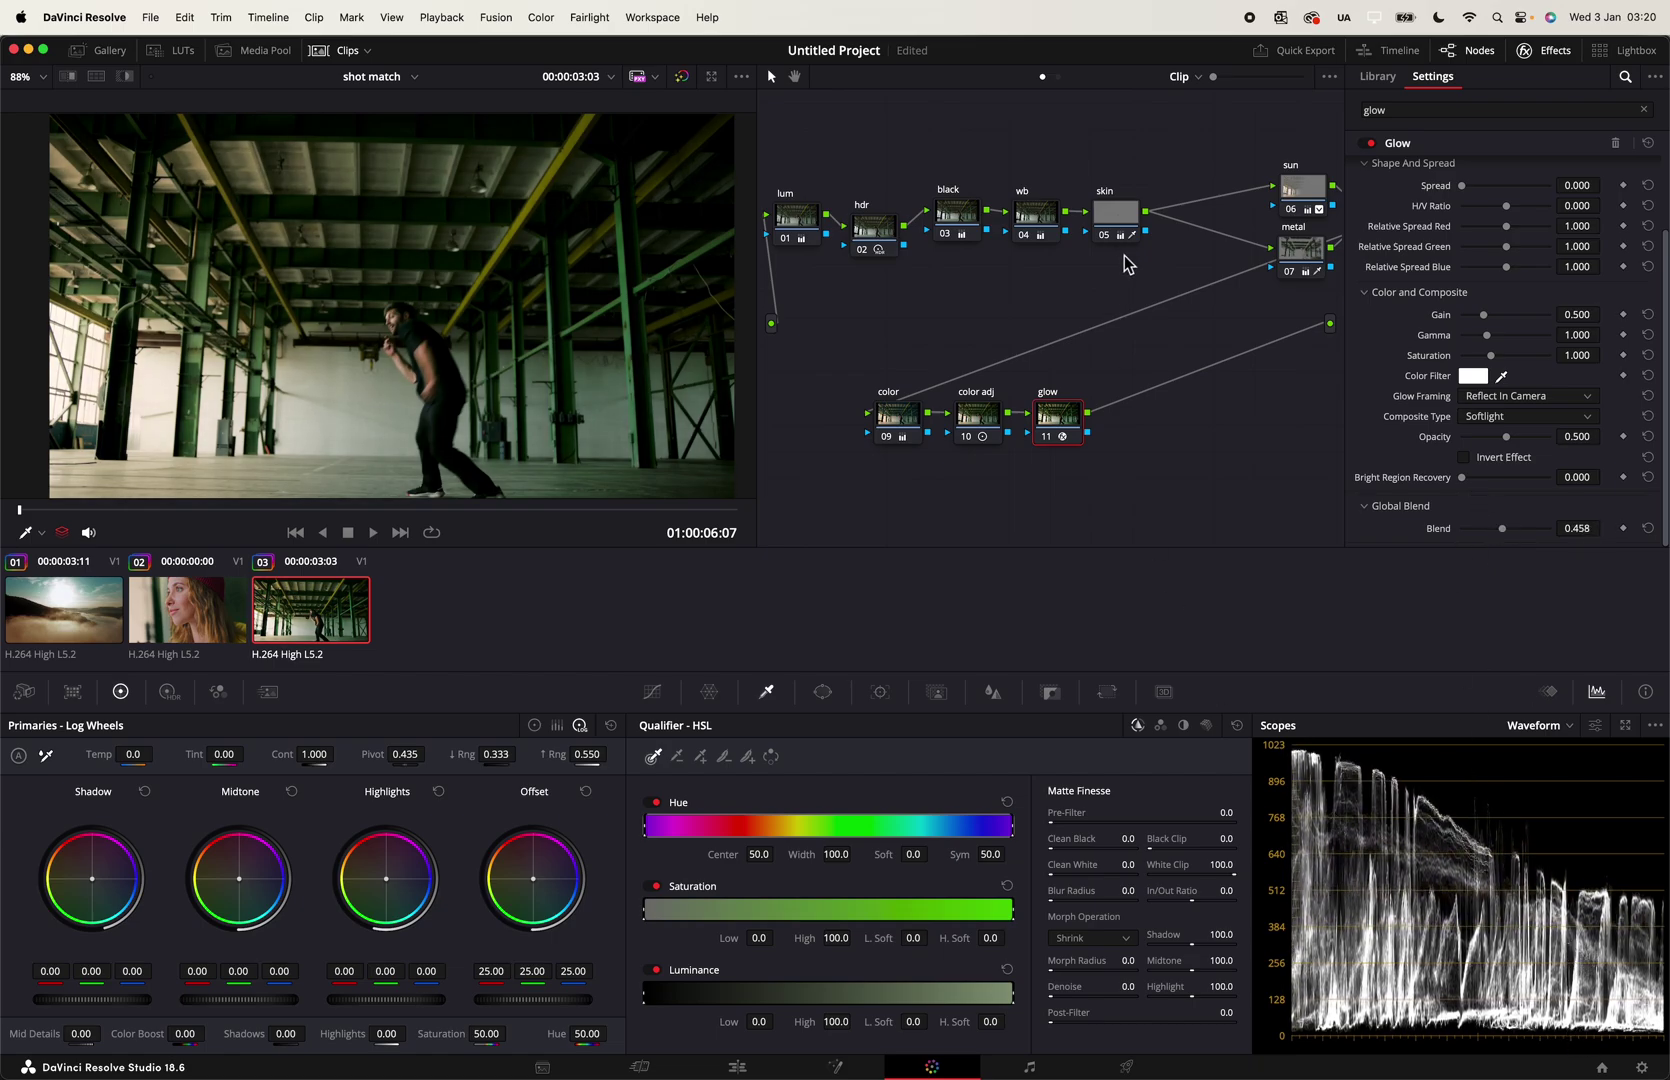
Step: Add a serial node labelled Global Adj after the warehouse's layer mixer
scroll(1183, 240, "right", 1)
scroll(1183, 240, "right", 5)
left_click(1192, 224)
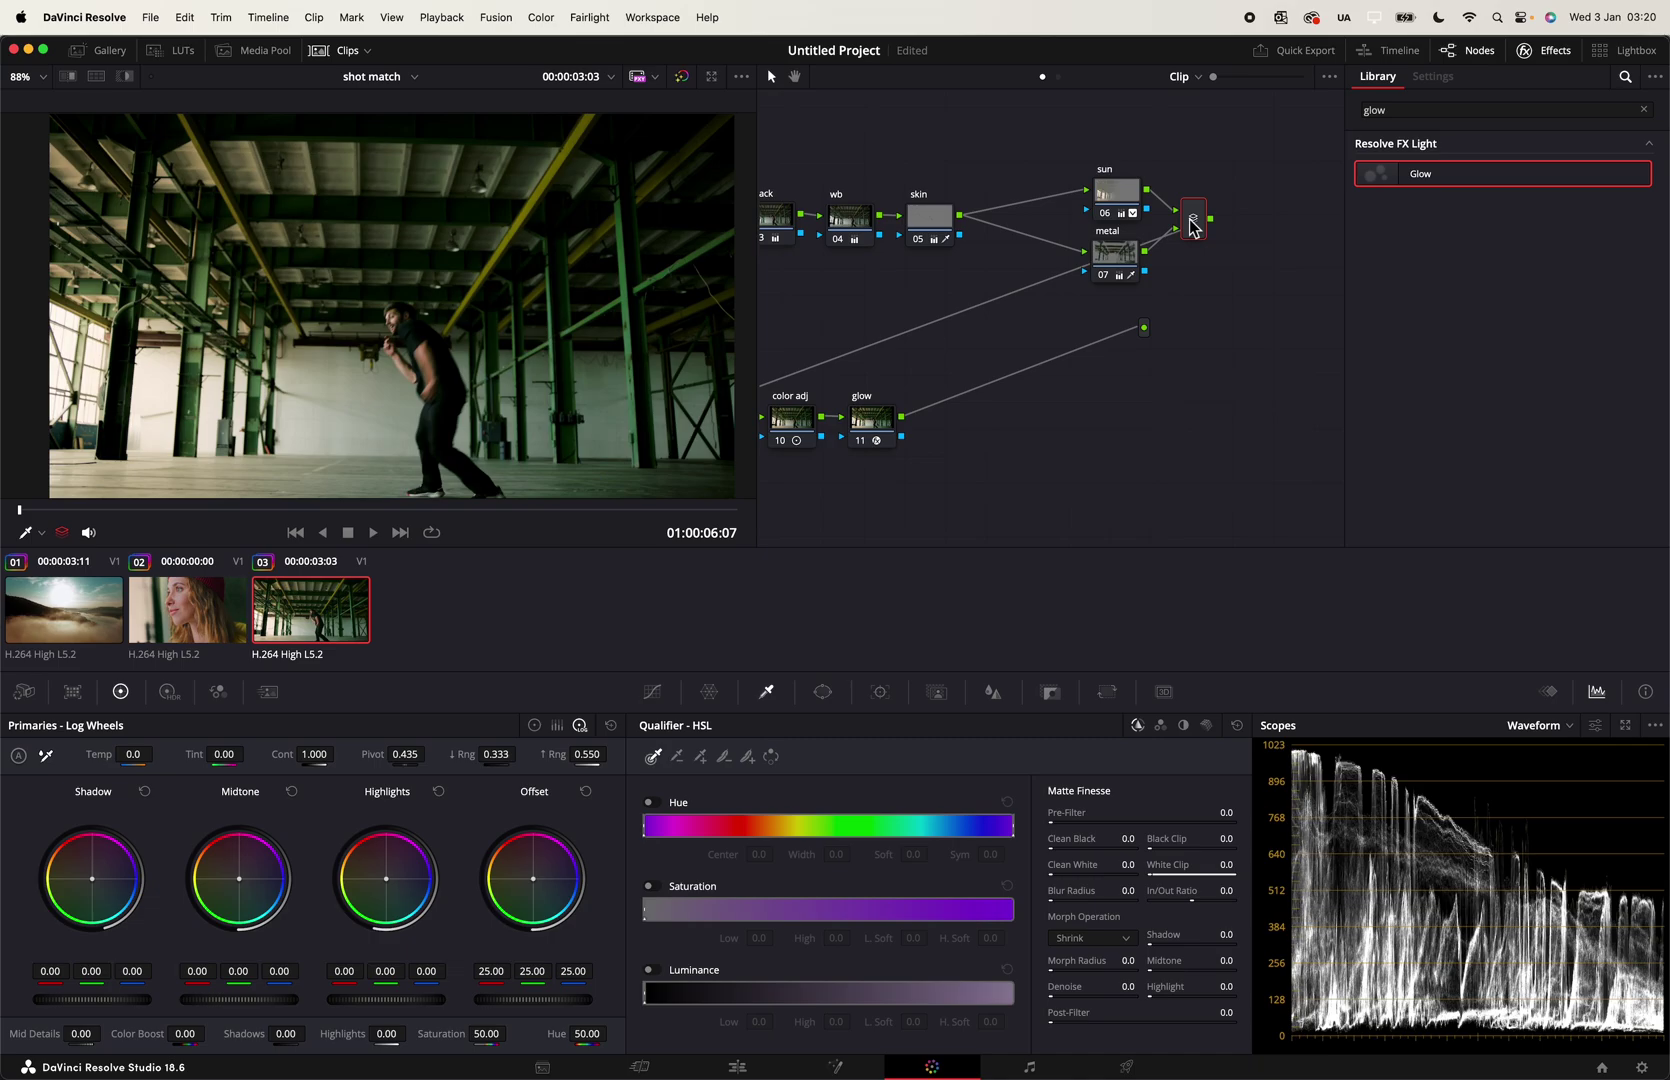
key("alt+s")
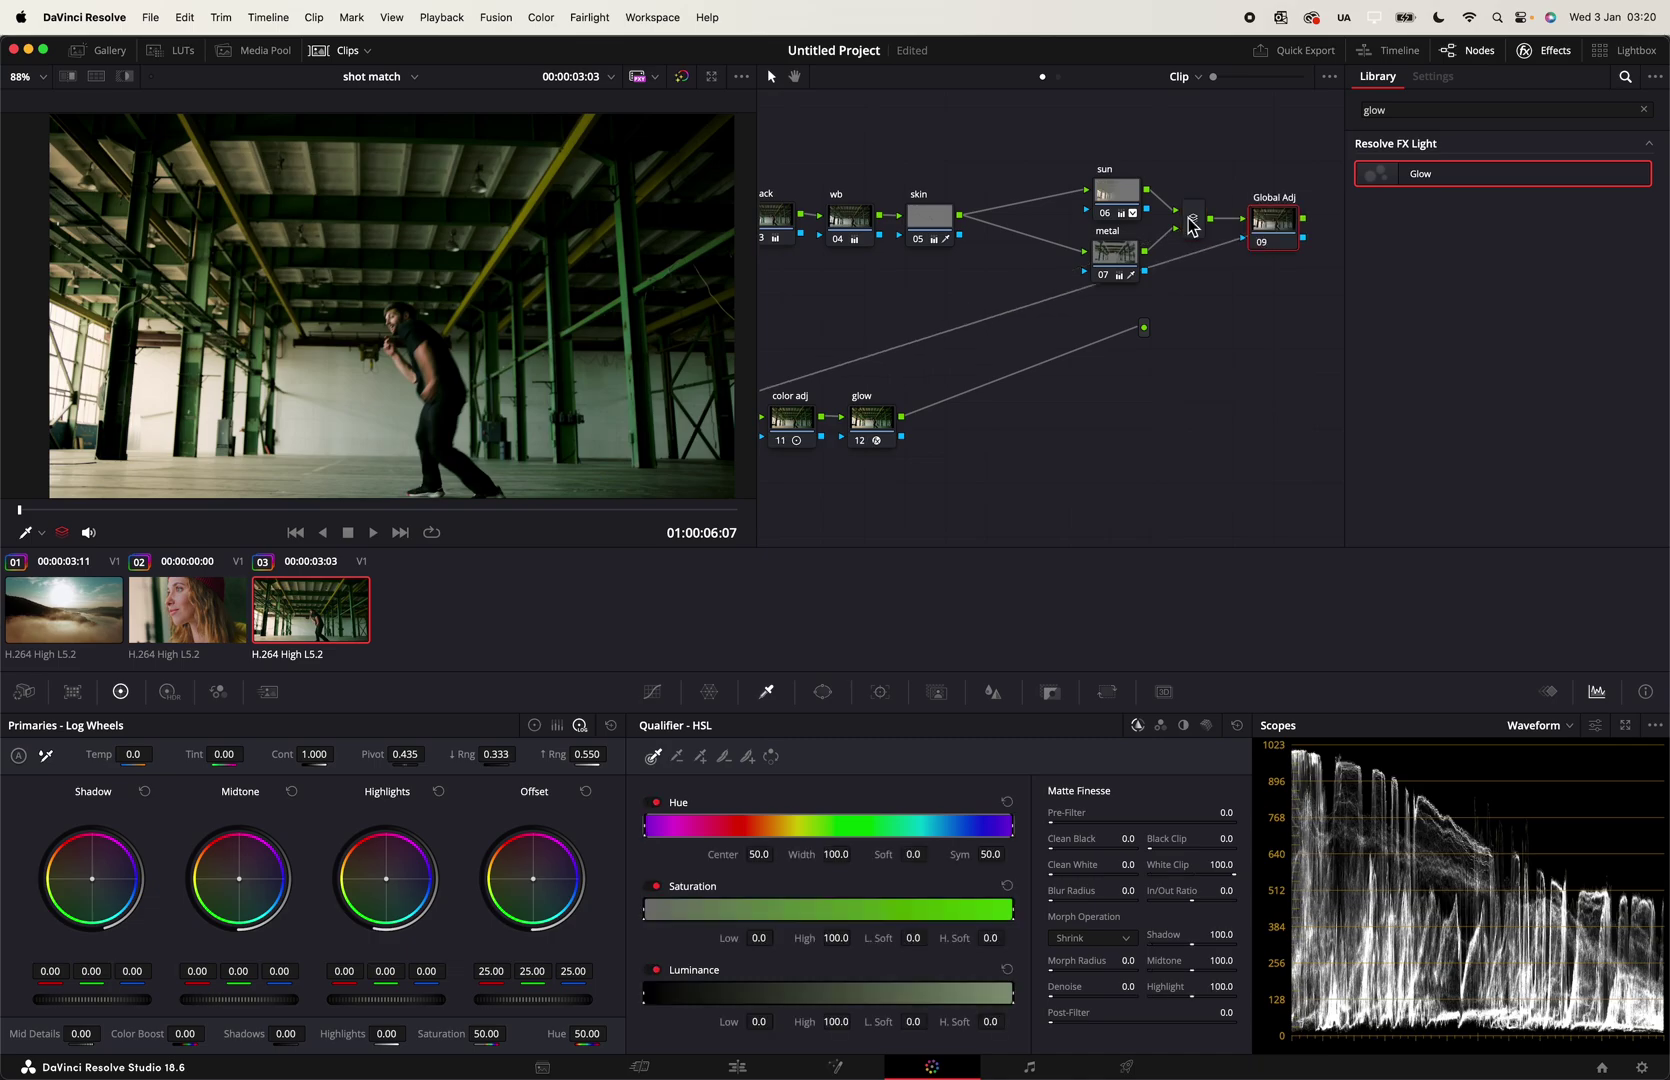
Step: Raise the Global Adj node's log Shadow to 0.15 on all channels and close the effects library
scroll(1039, 165, "left", 3)
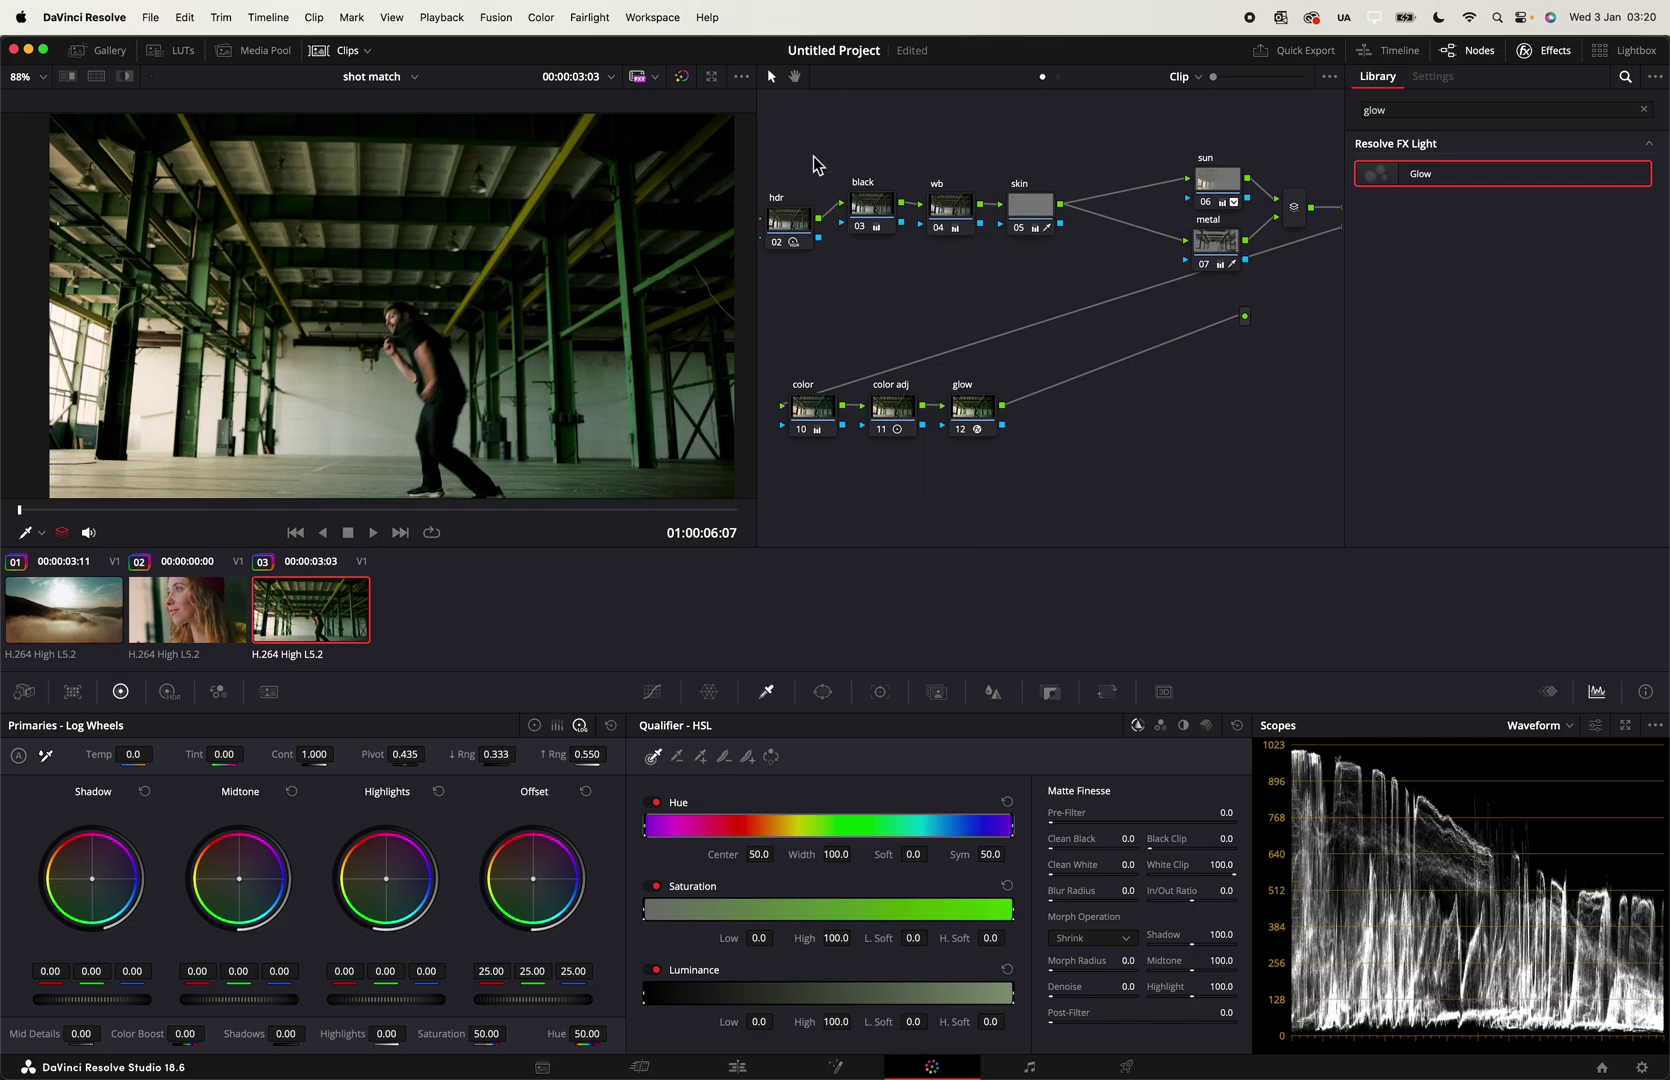
scroll(820, 168, "left", 3)
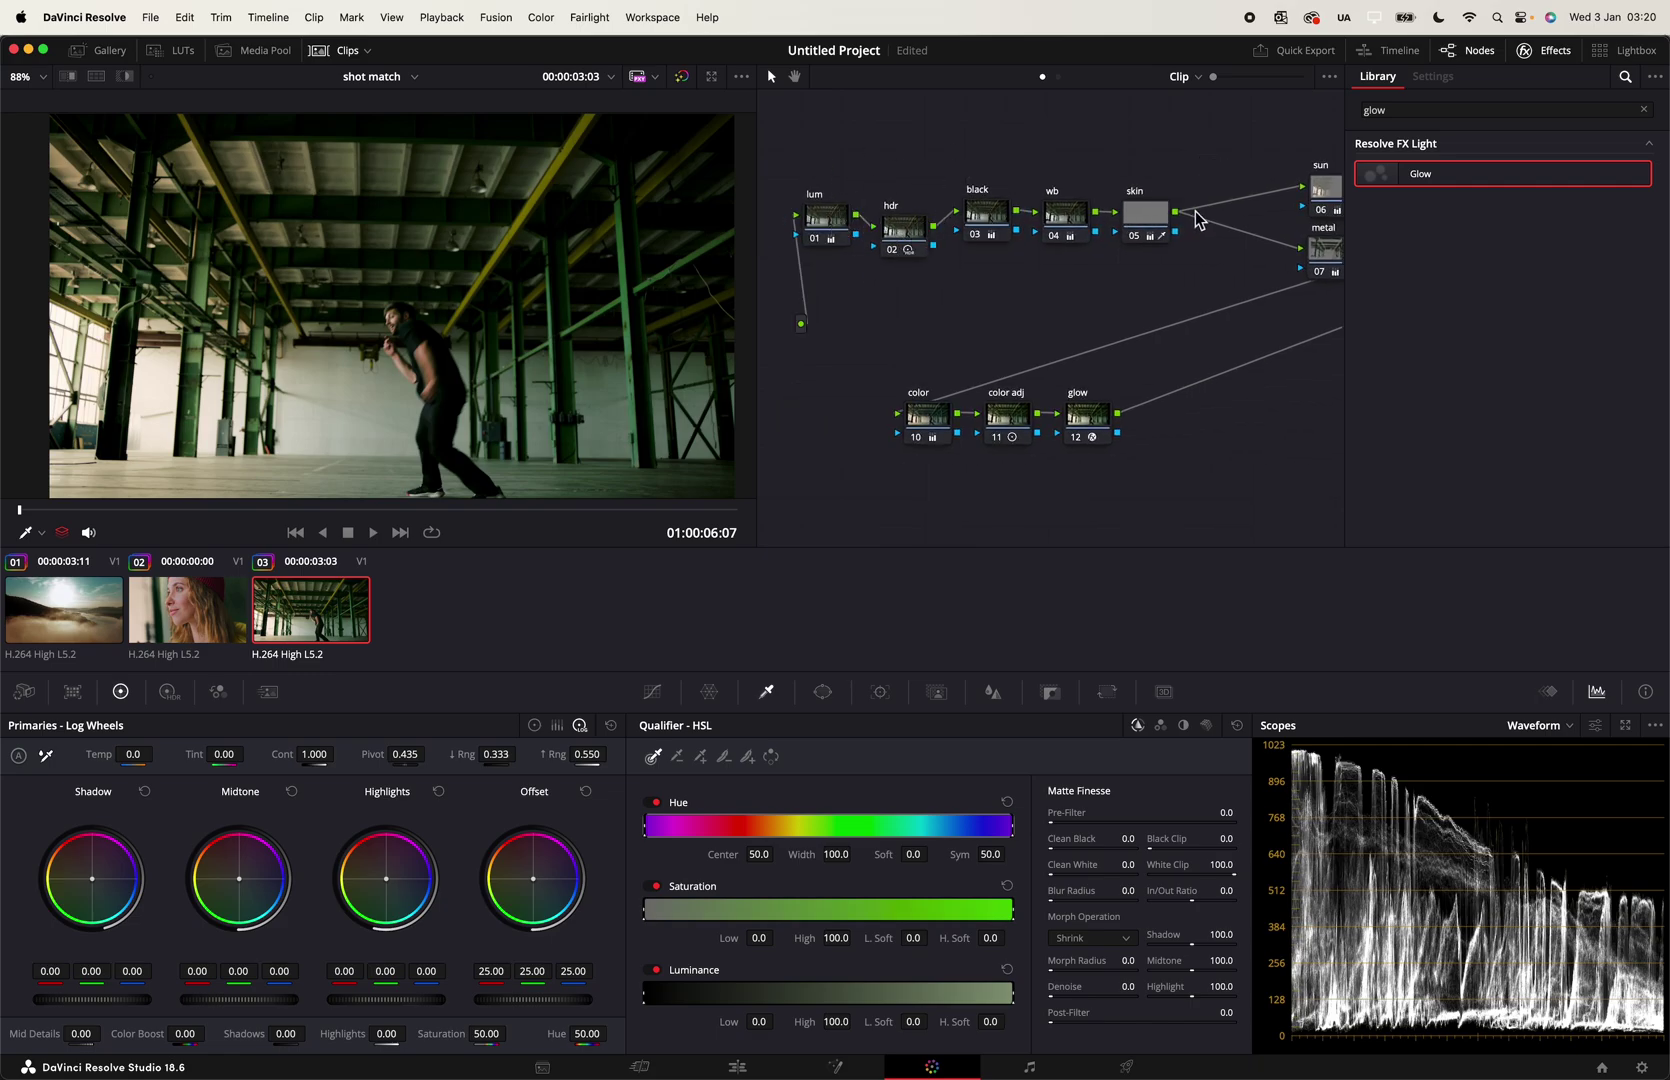
scroll(1200, 220, "right", 4)
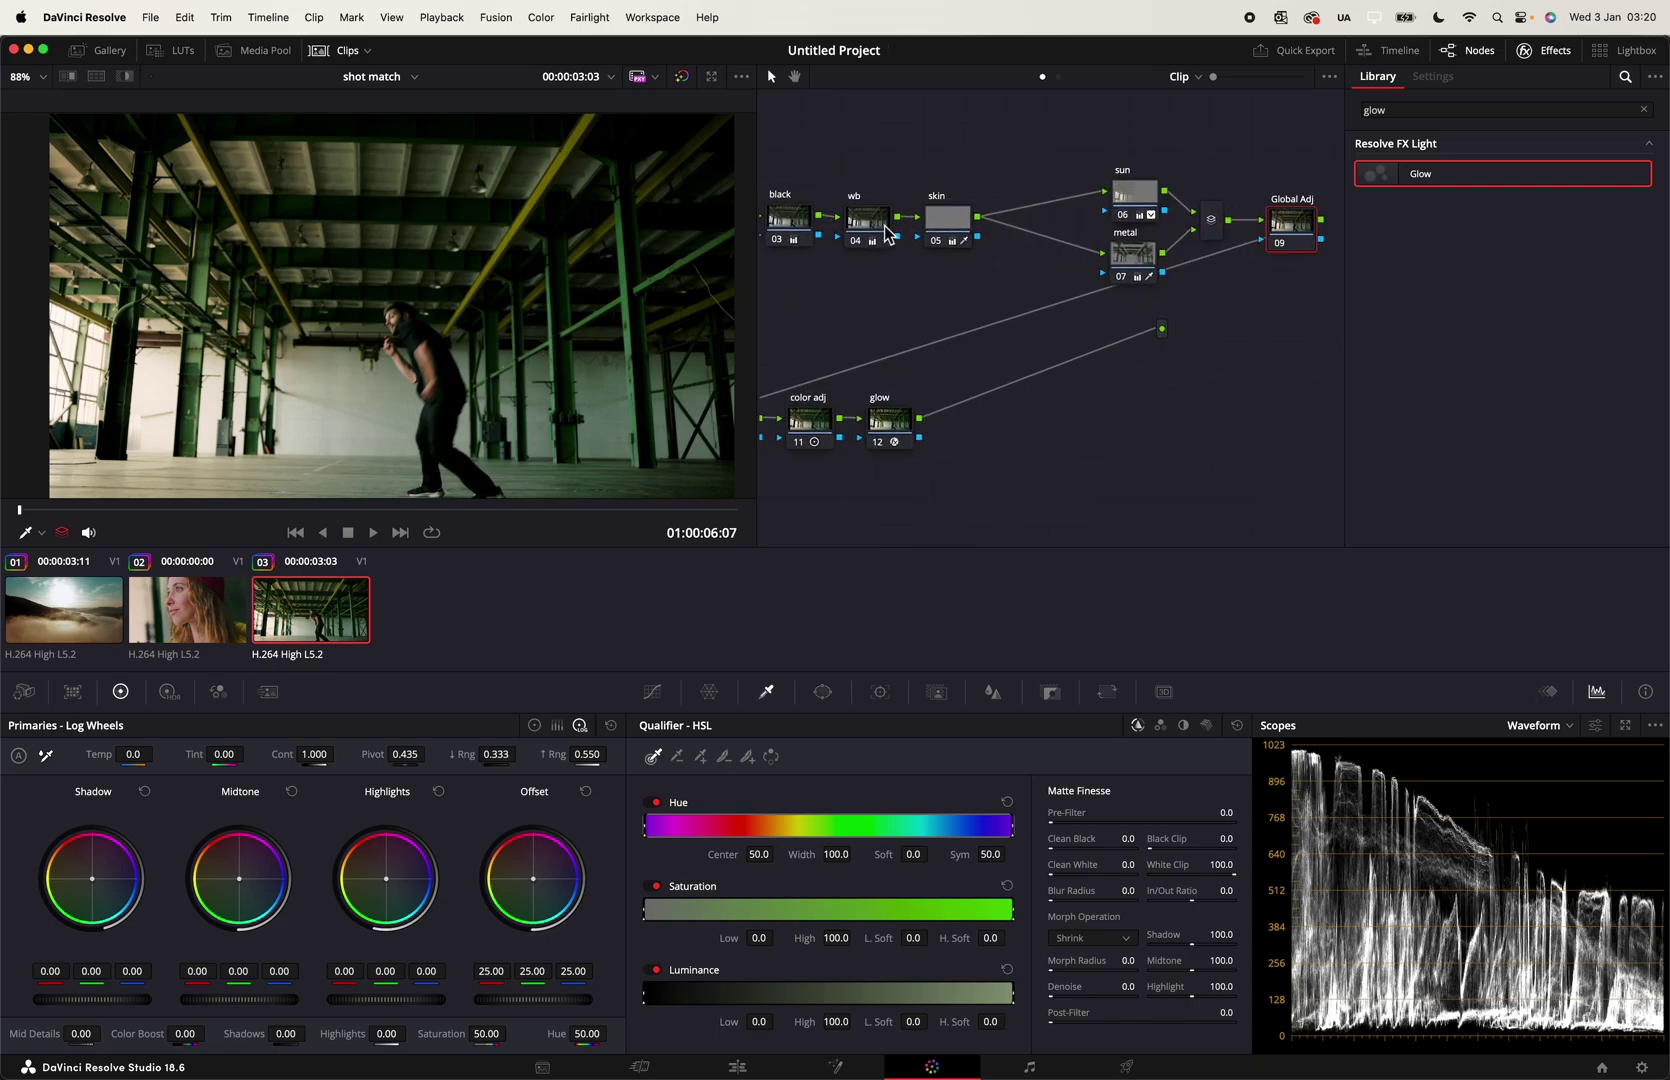
left_click(1286, 245)
left_click_drag(88, 1004, 107, 1004)
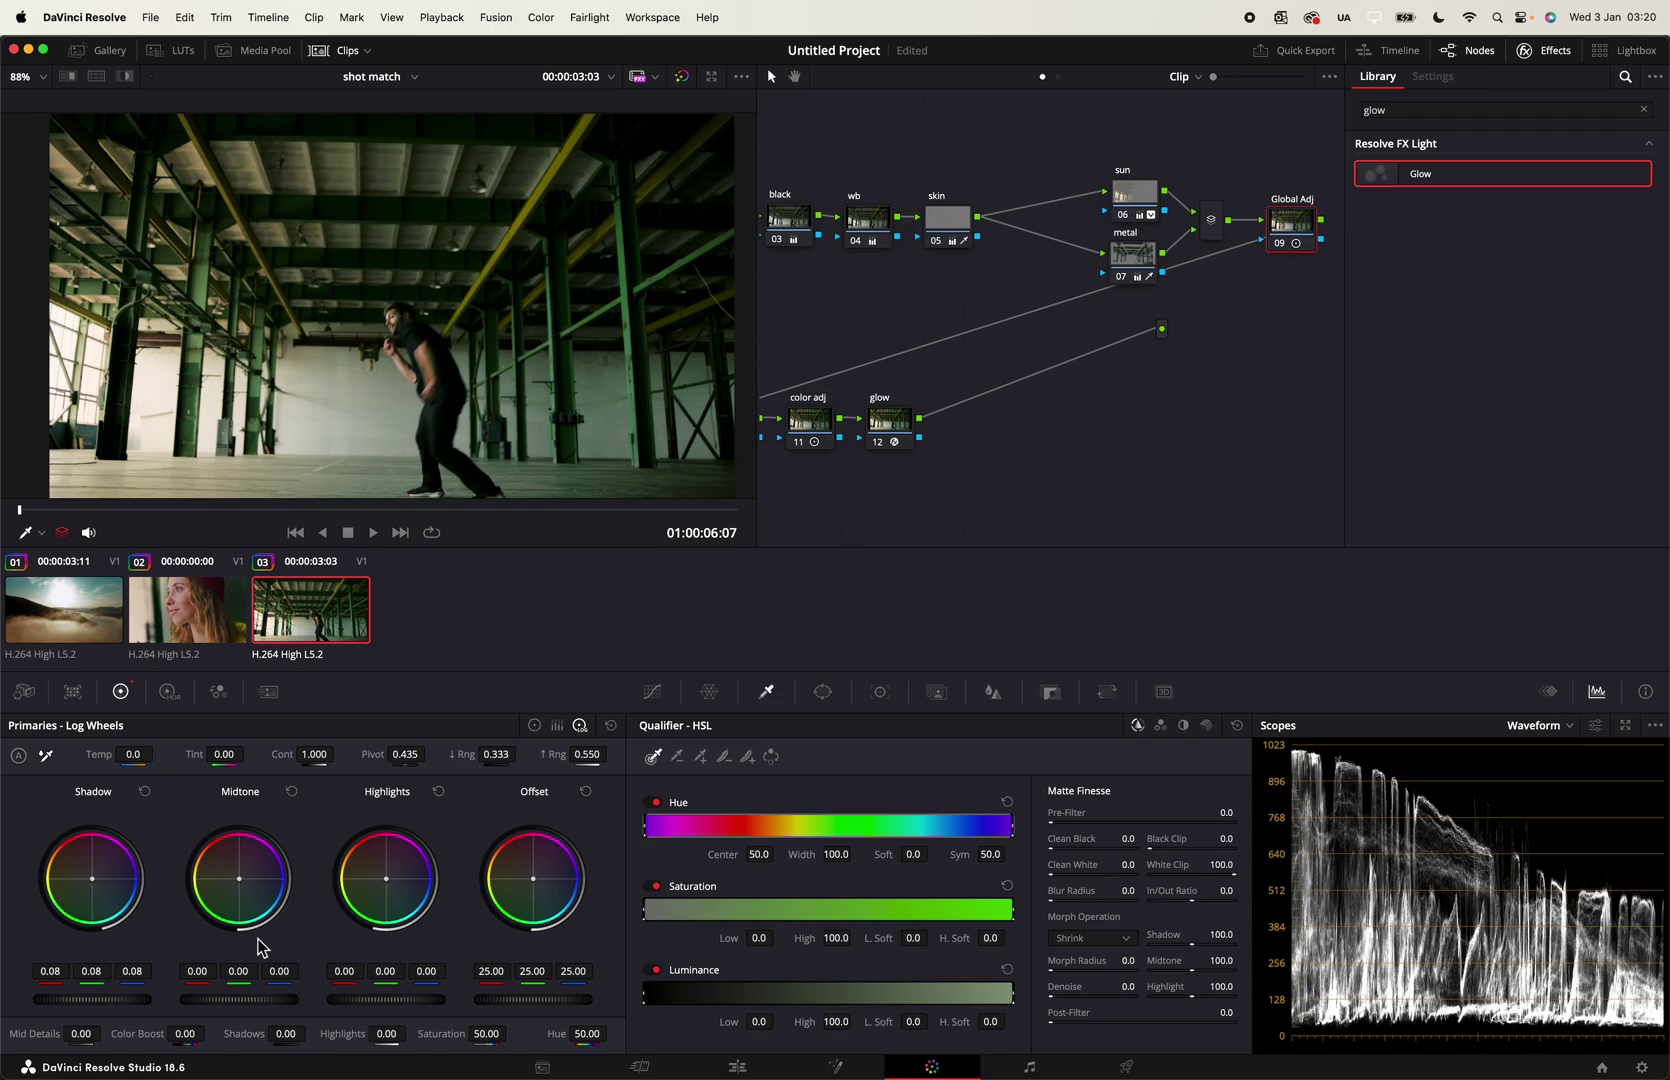
mouse_move(92, 999)
left_mouse_down()
mouse_move(138, 999)
mouse_move(115, 999)
left_mouse_up()
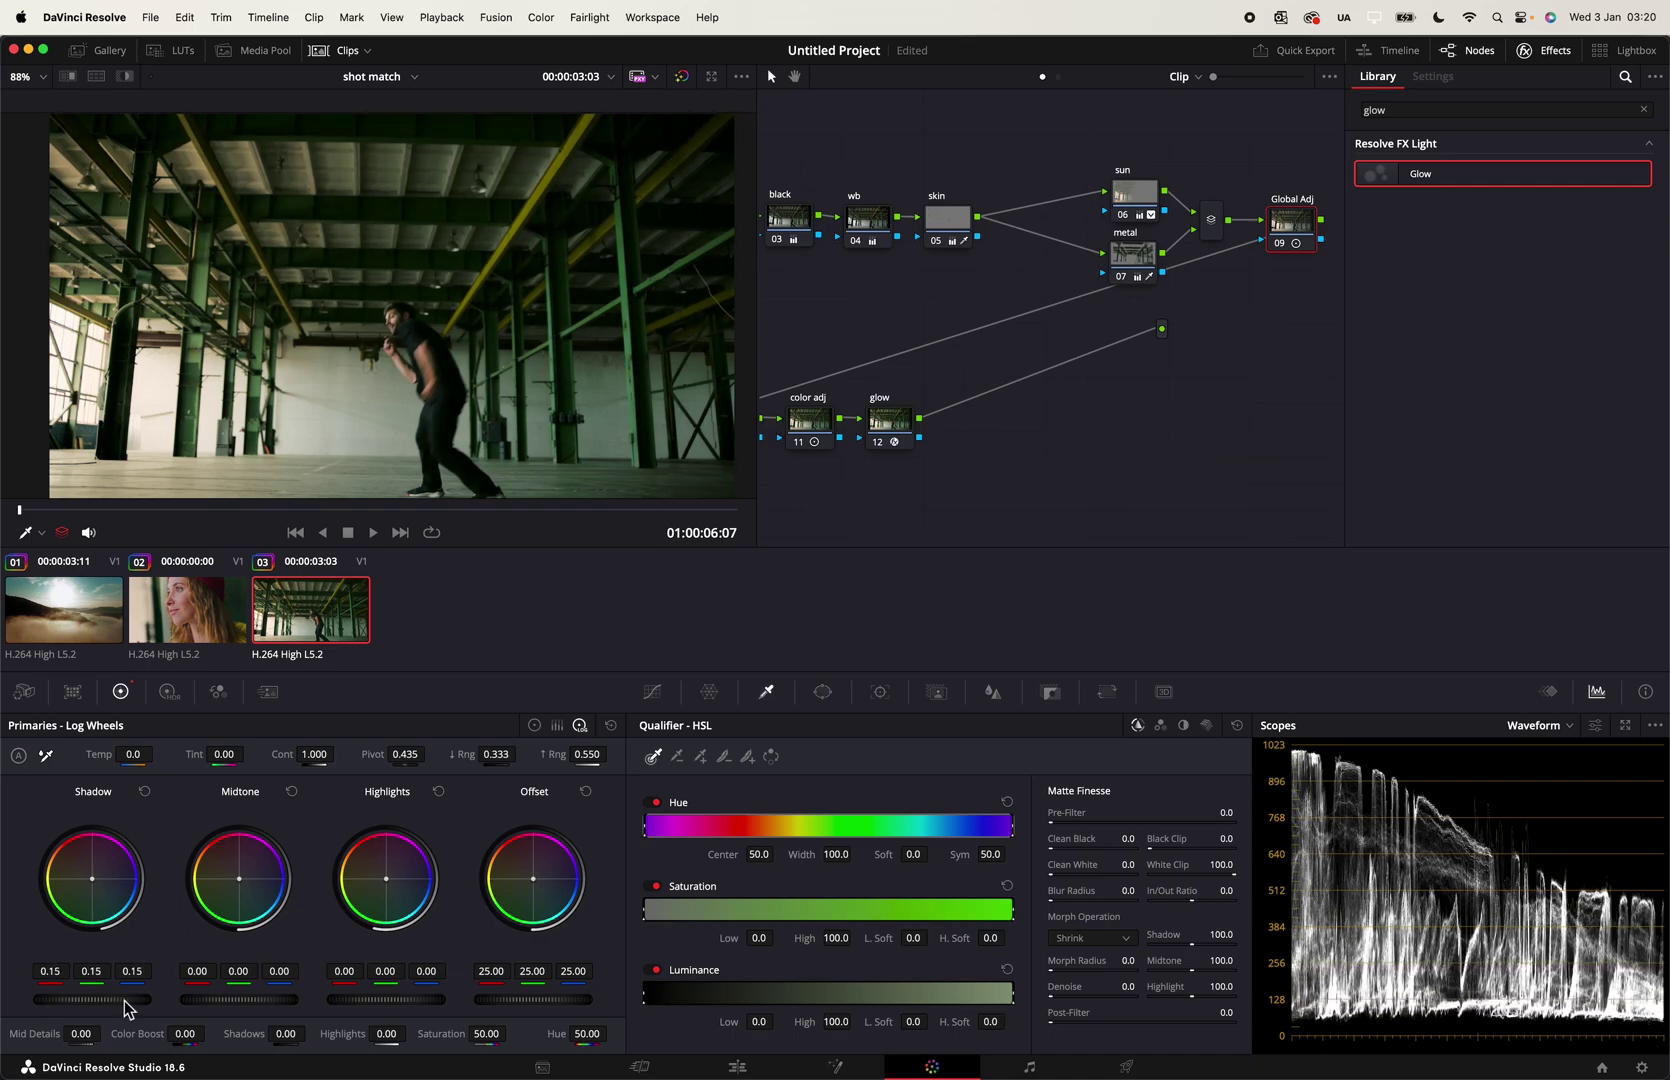
scroll(1017, 347, "left", 3)
scroll(1018, 347, "down", 1)
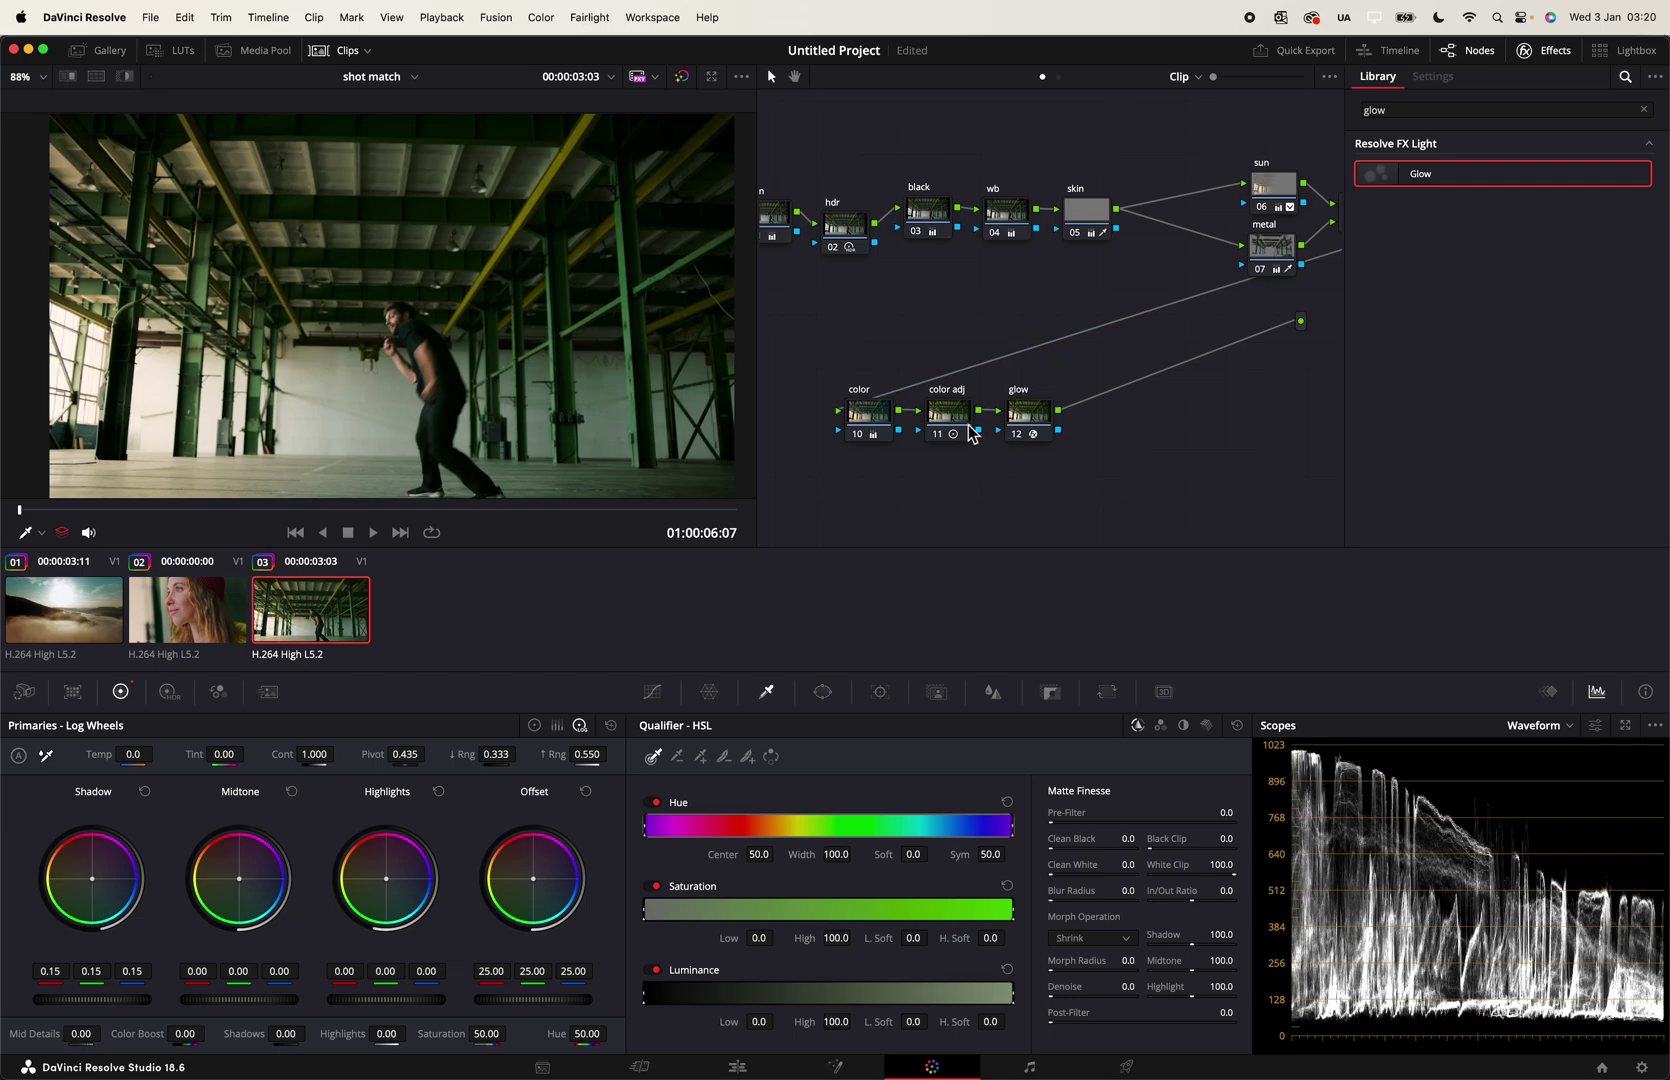
left_click(1558, 54)
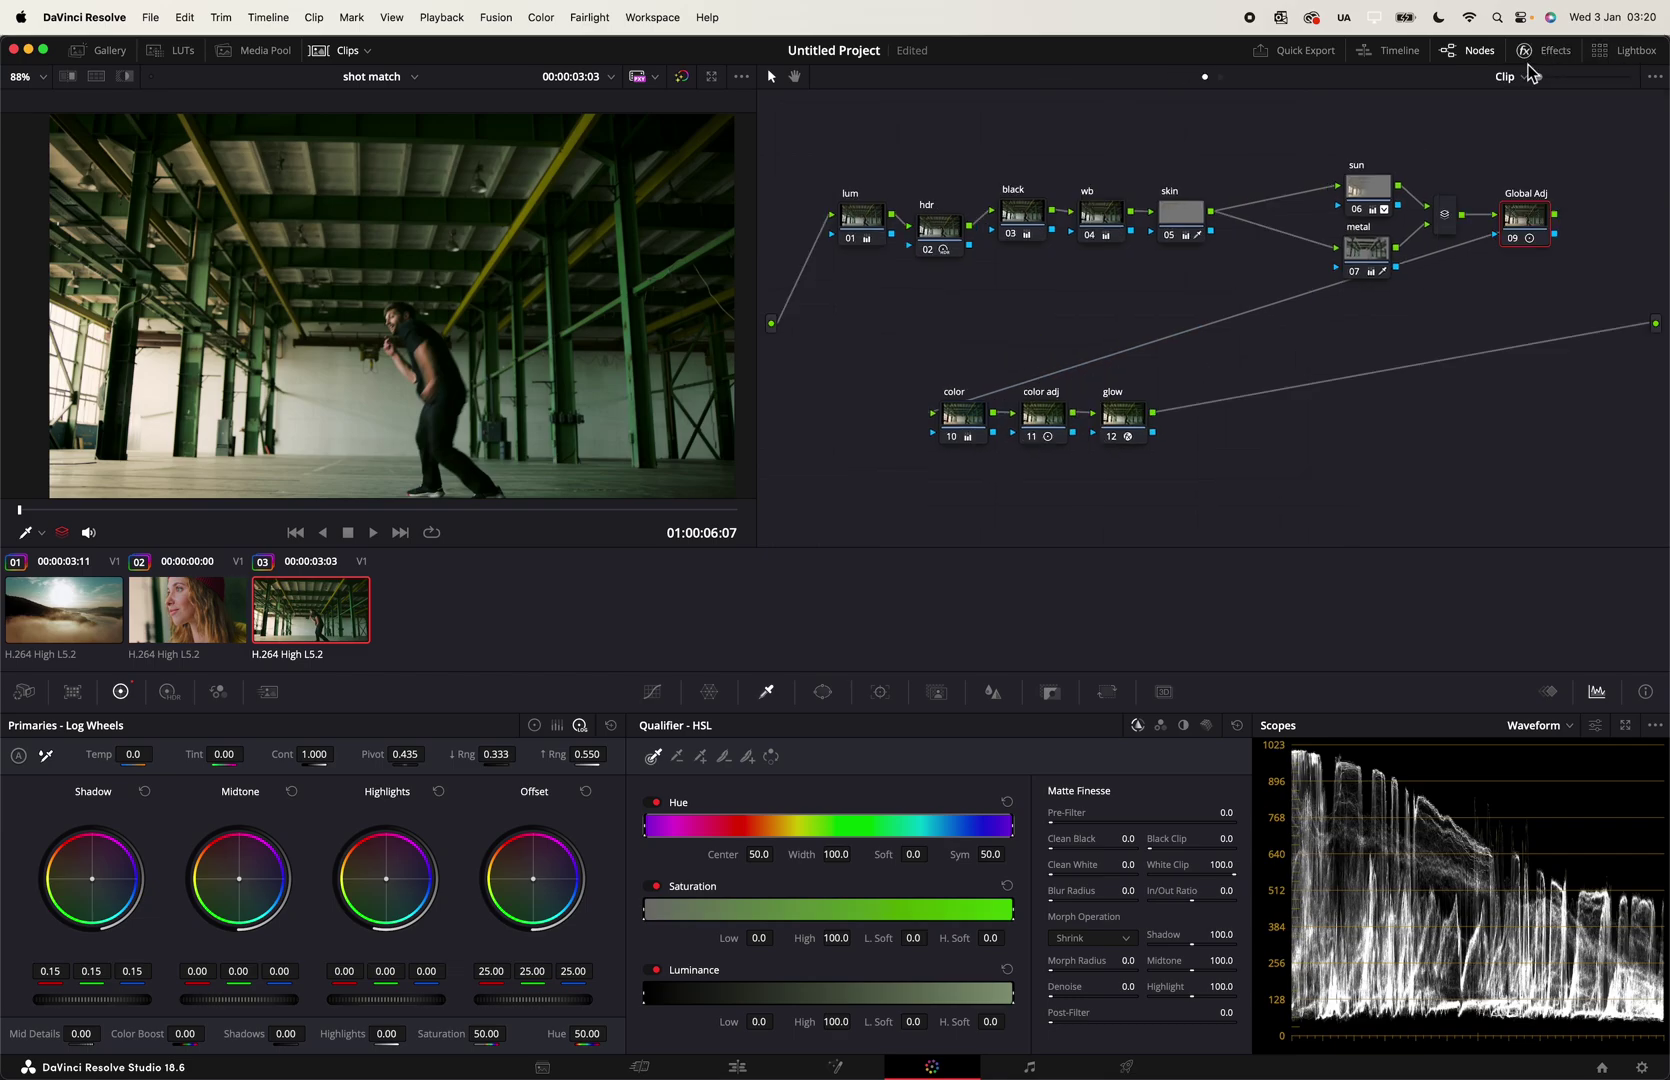
Step: In the portrait, add a Global Adj node after the last layer mixer and a second-row node carrying the warehouse's color grade
left_click(970, 425)
left_click(187, 610)
left_click(1361, 210)
key("alt+s")
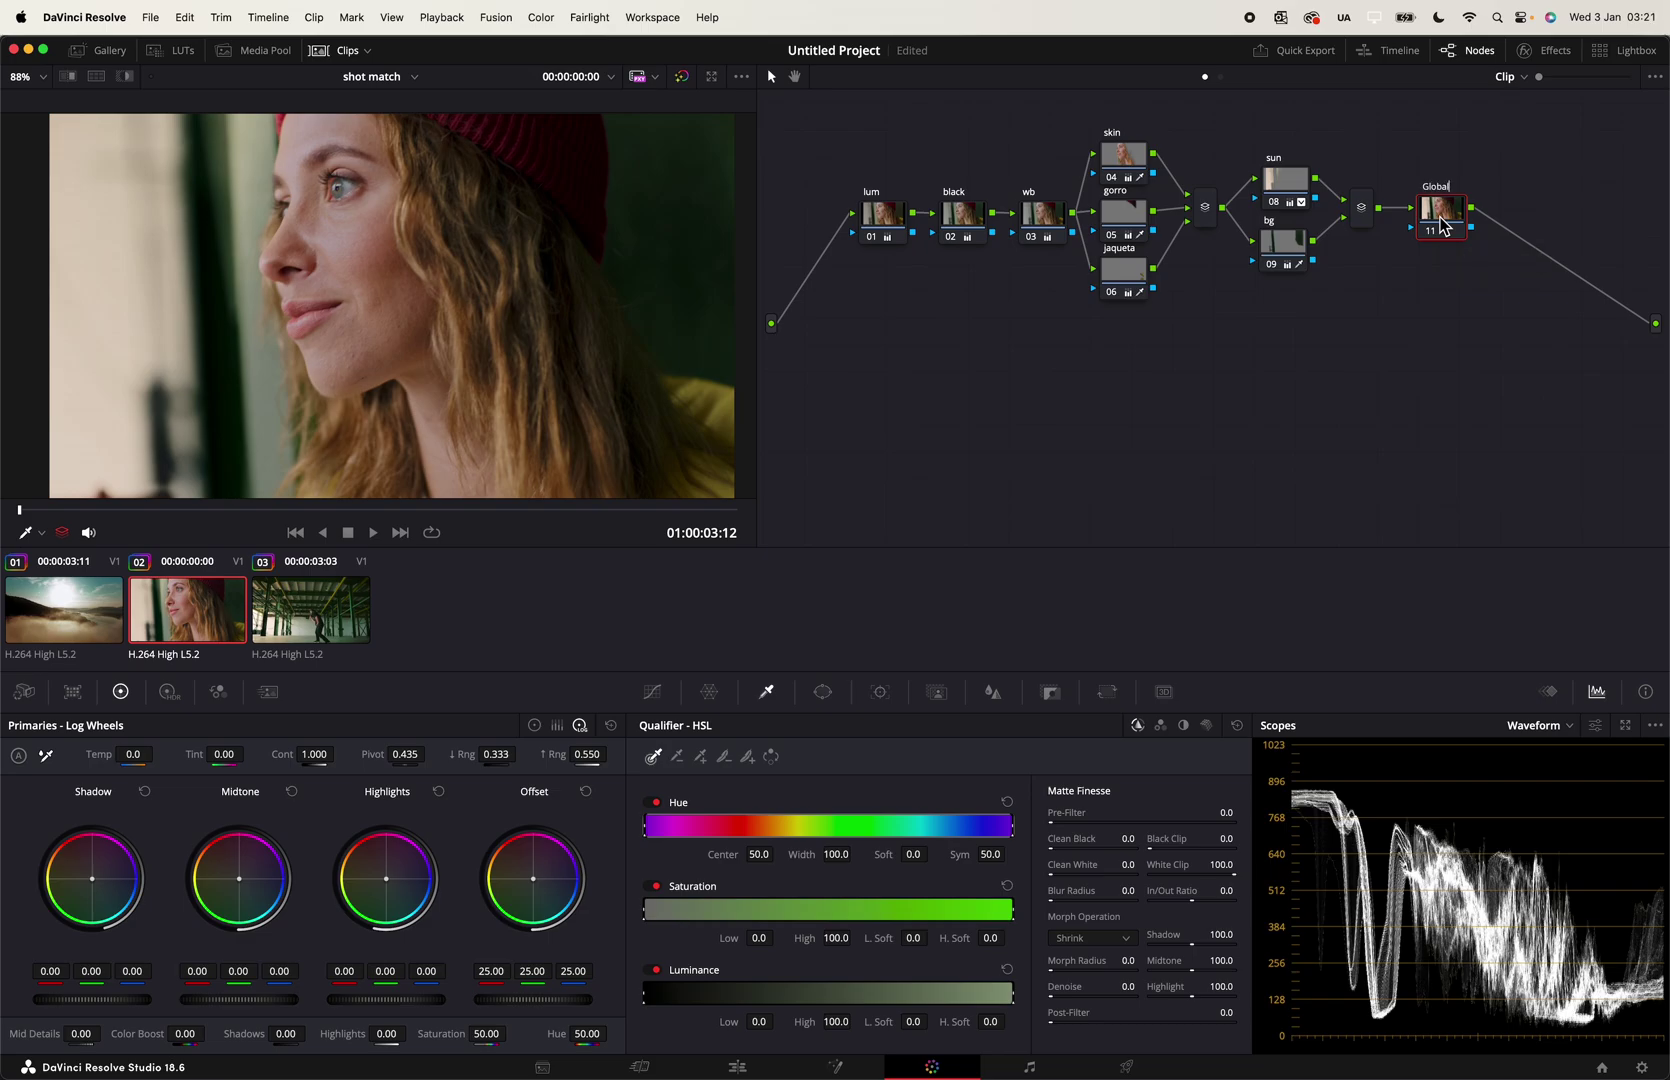
key("alt+s")
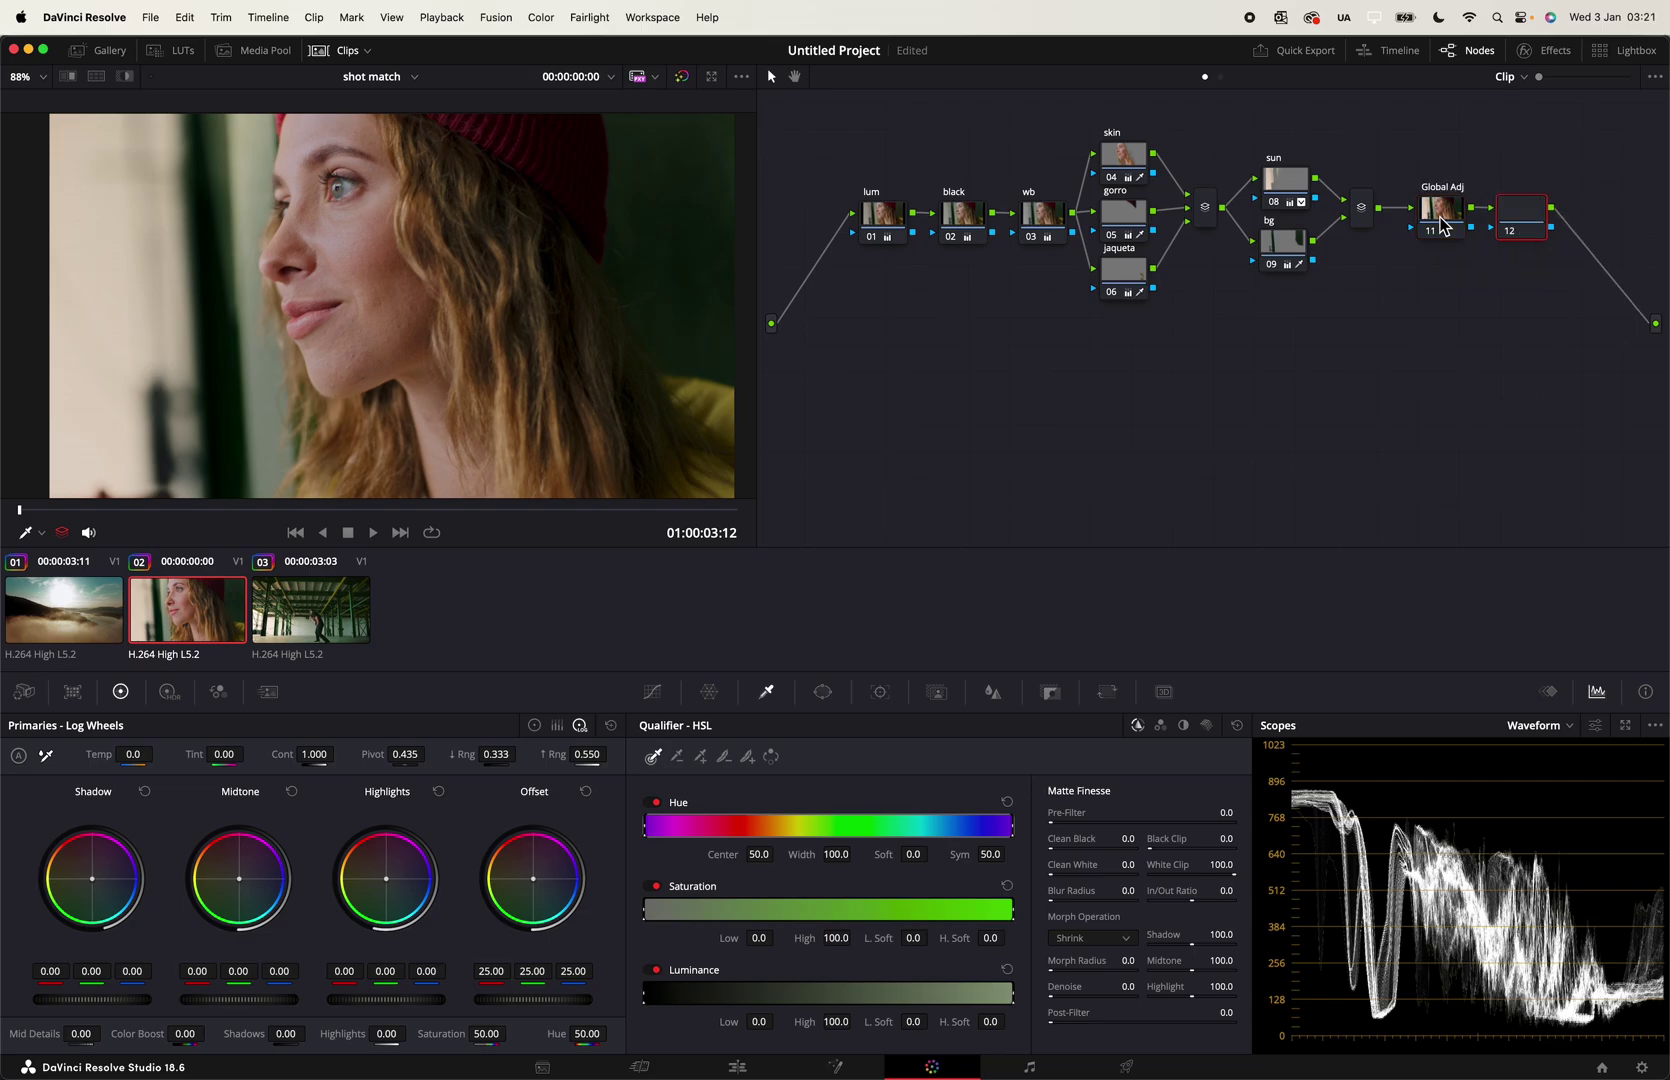
left_click_drag(1527, 222, 960, 443)
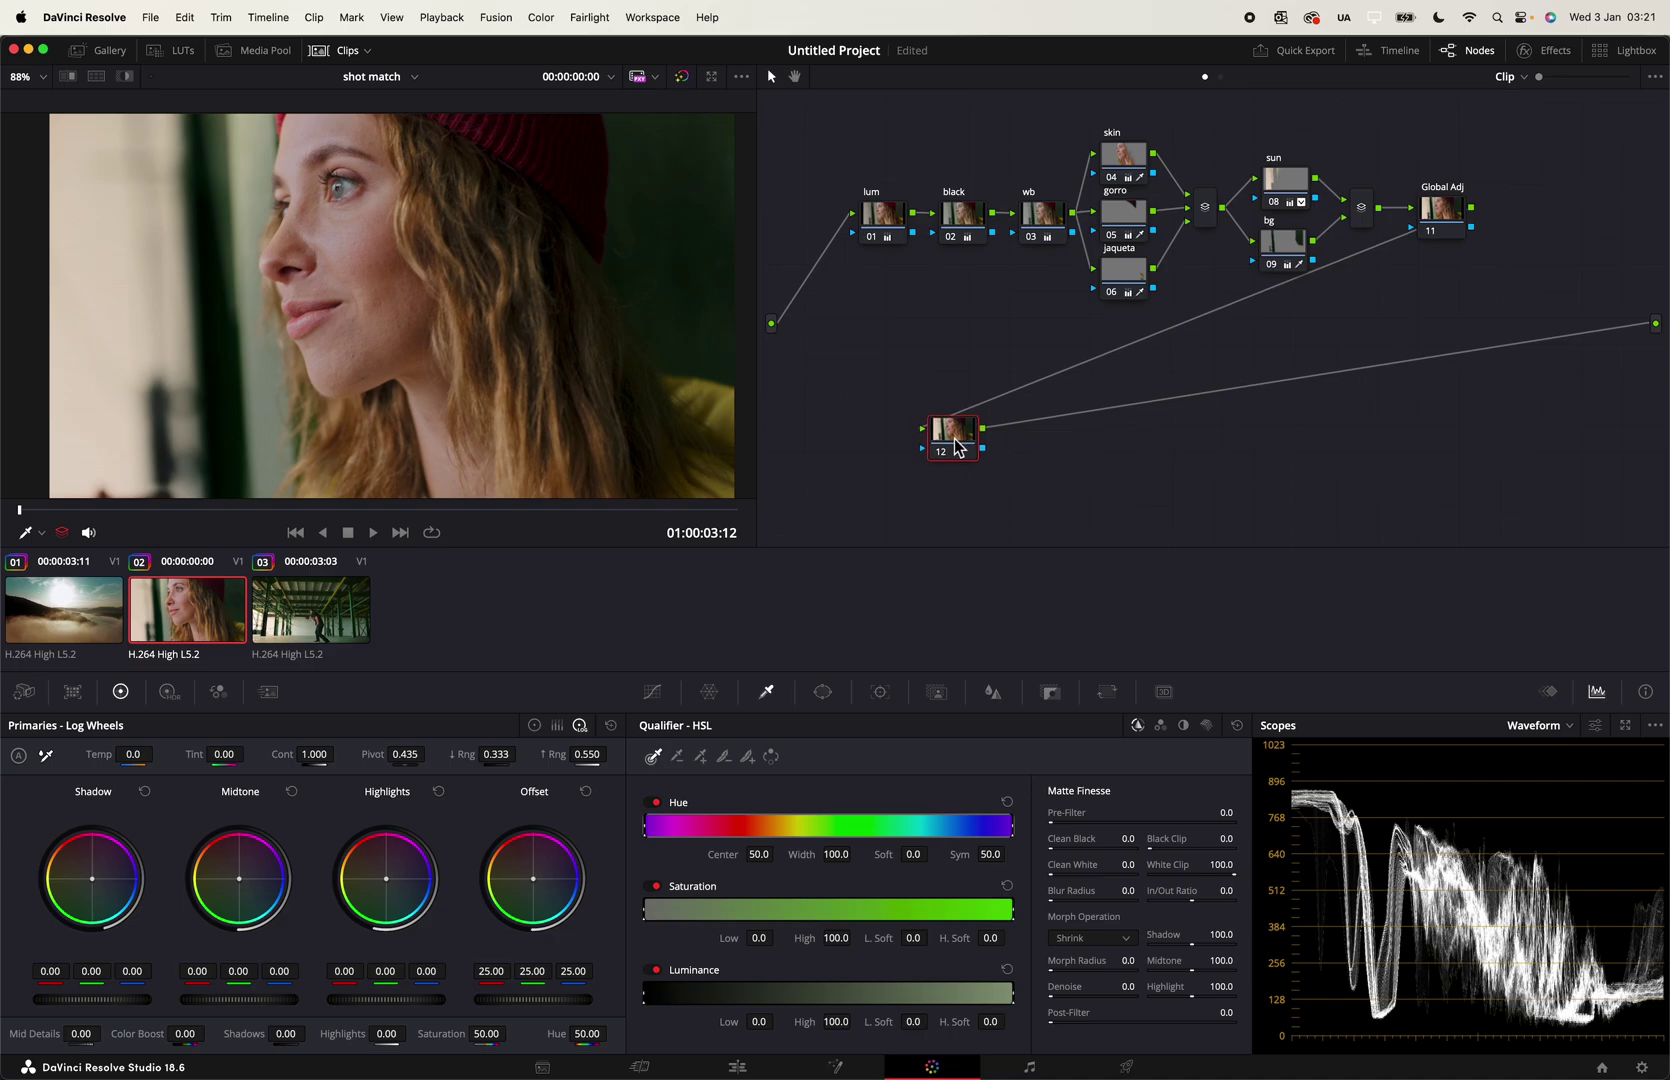
Step: Copy the warehouse's color adj grade into a new node after the portrait's color node
left_click(330, 618)
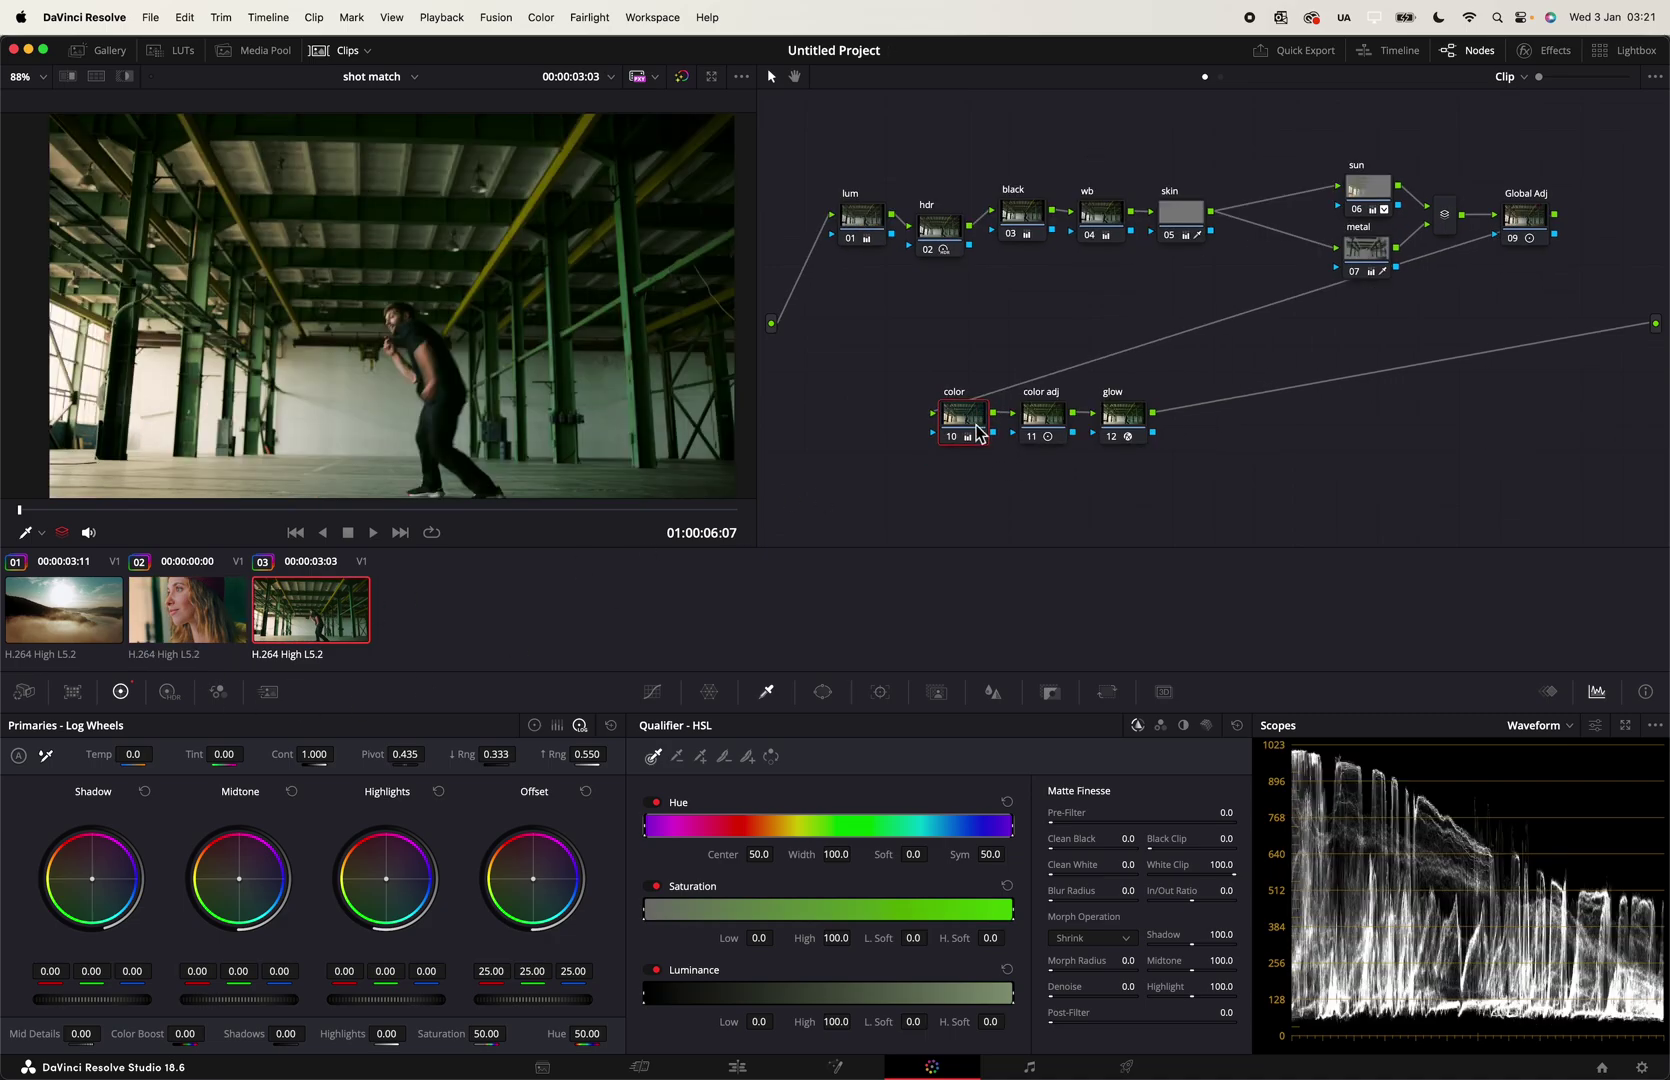
left_click(1032, 424)
left_click(178, 615)
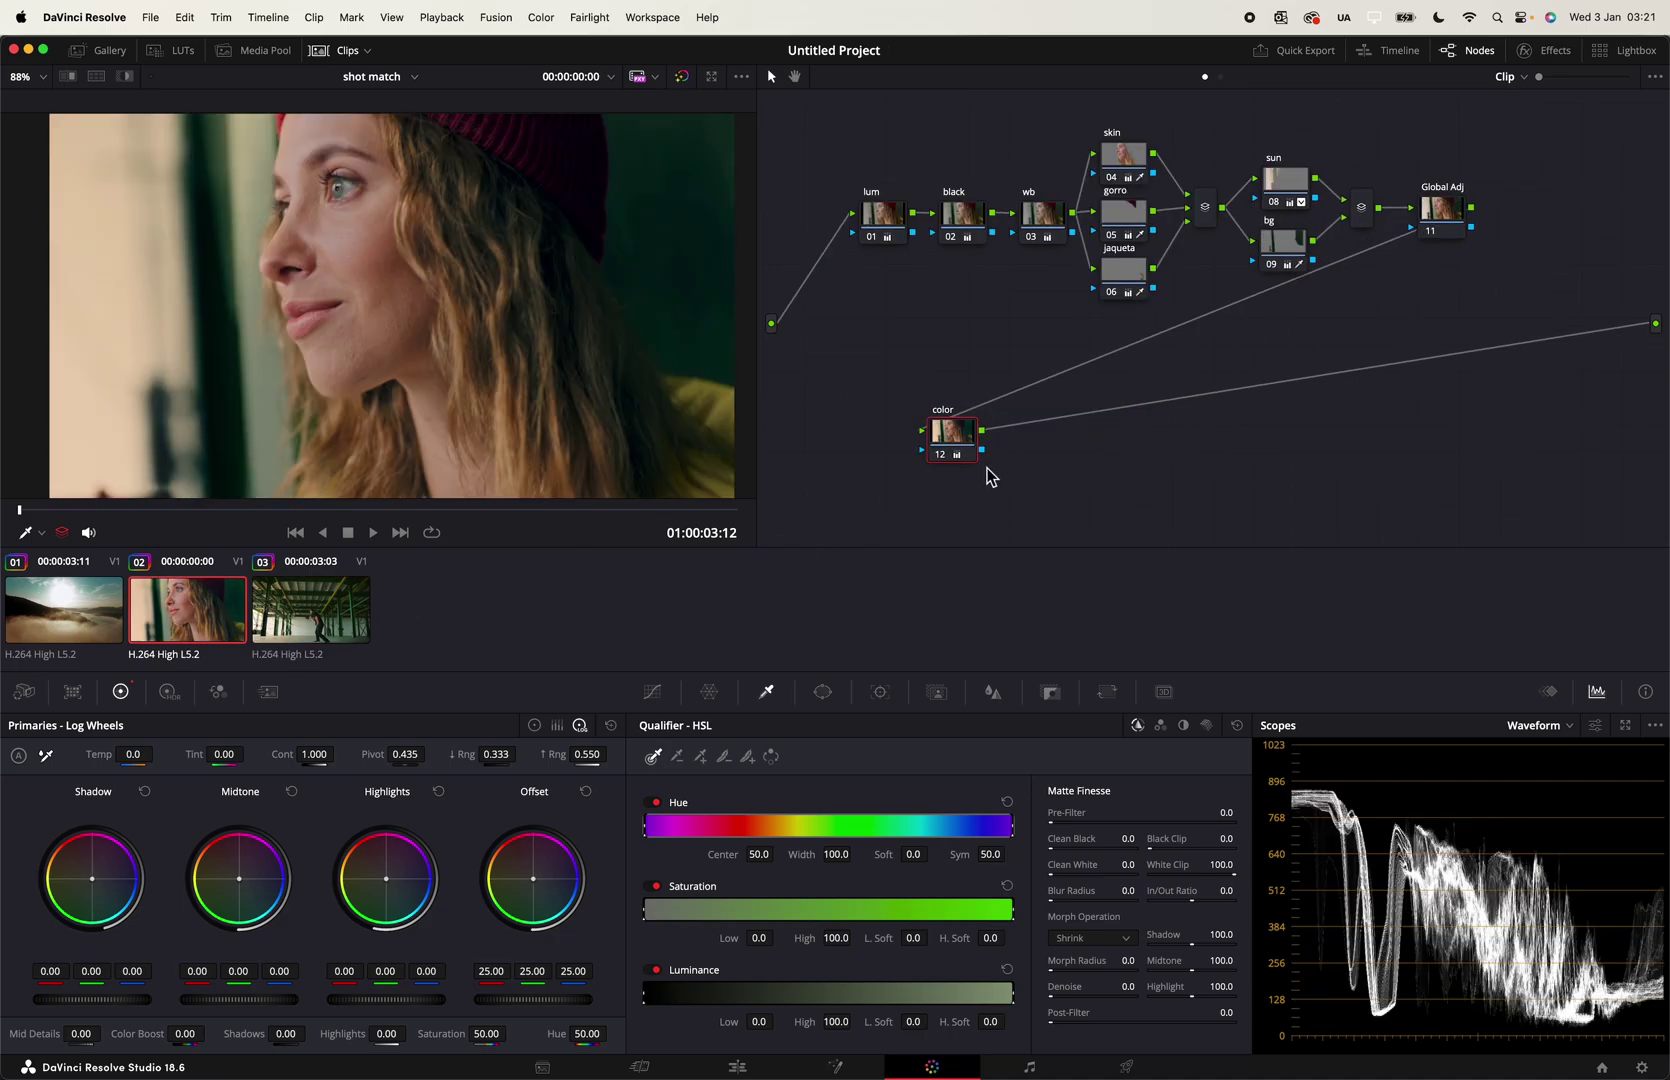
key("super+v")
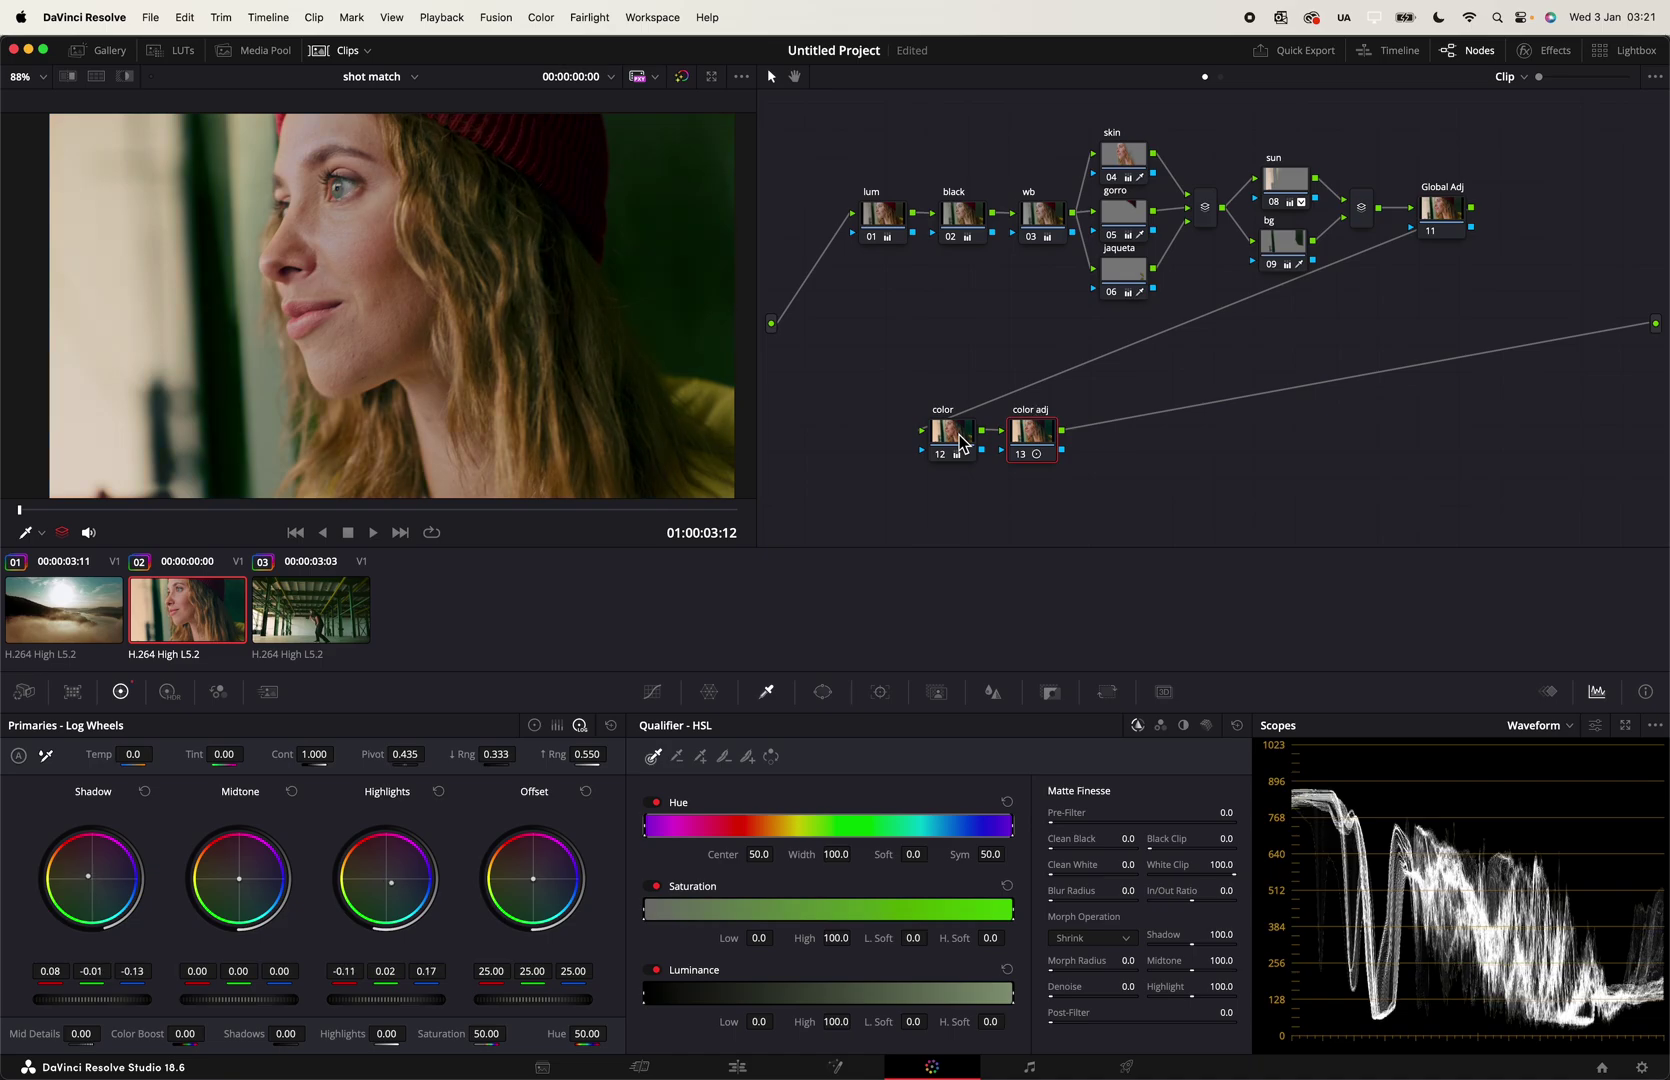
Step: Copy the warehouse's glow node into a new node after the portrait's color adj node
left_click(312, 622)
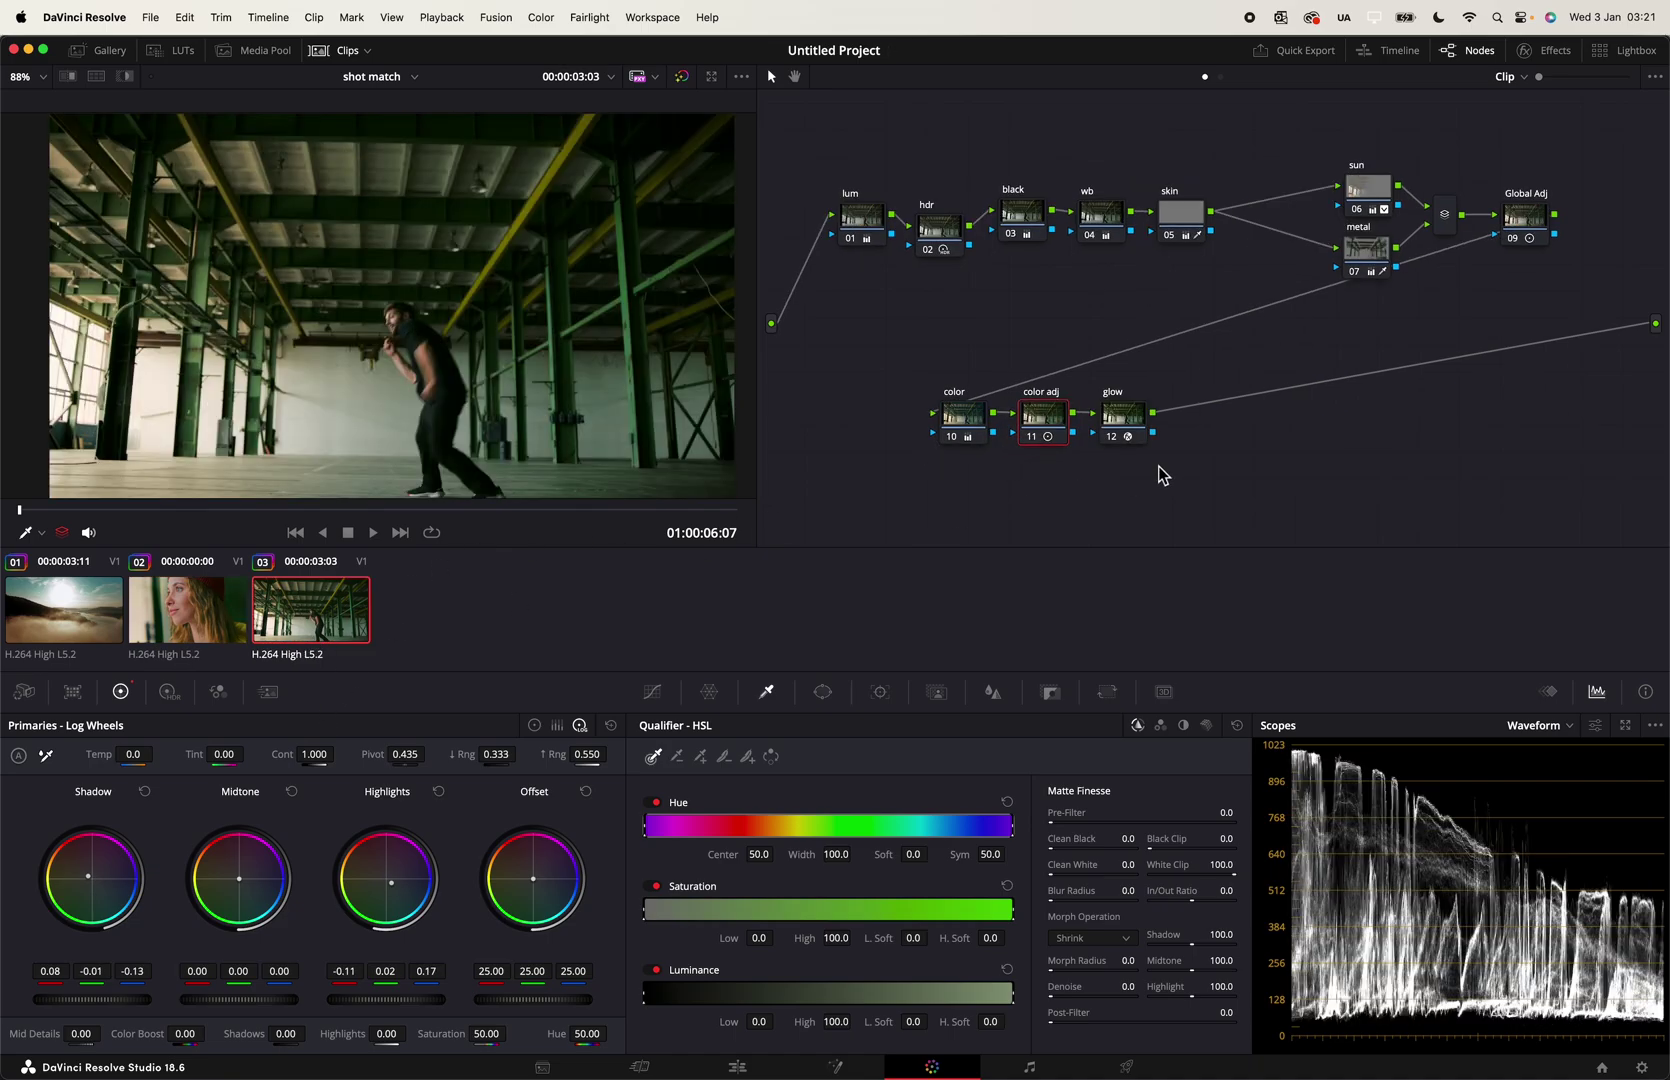
left_click(1136, 428)
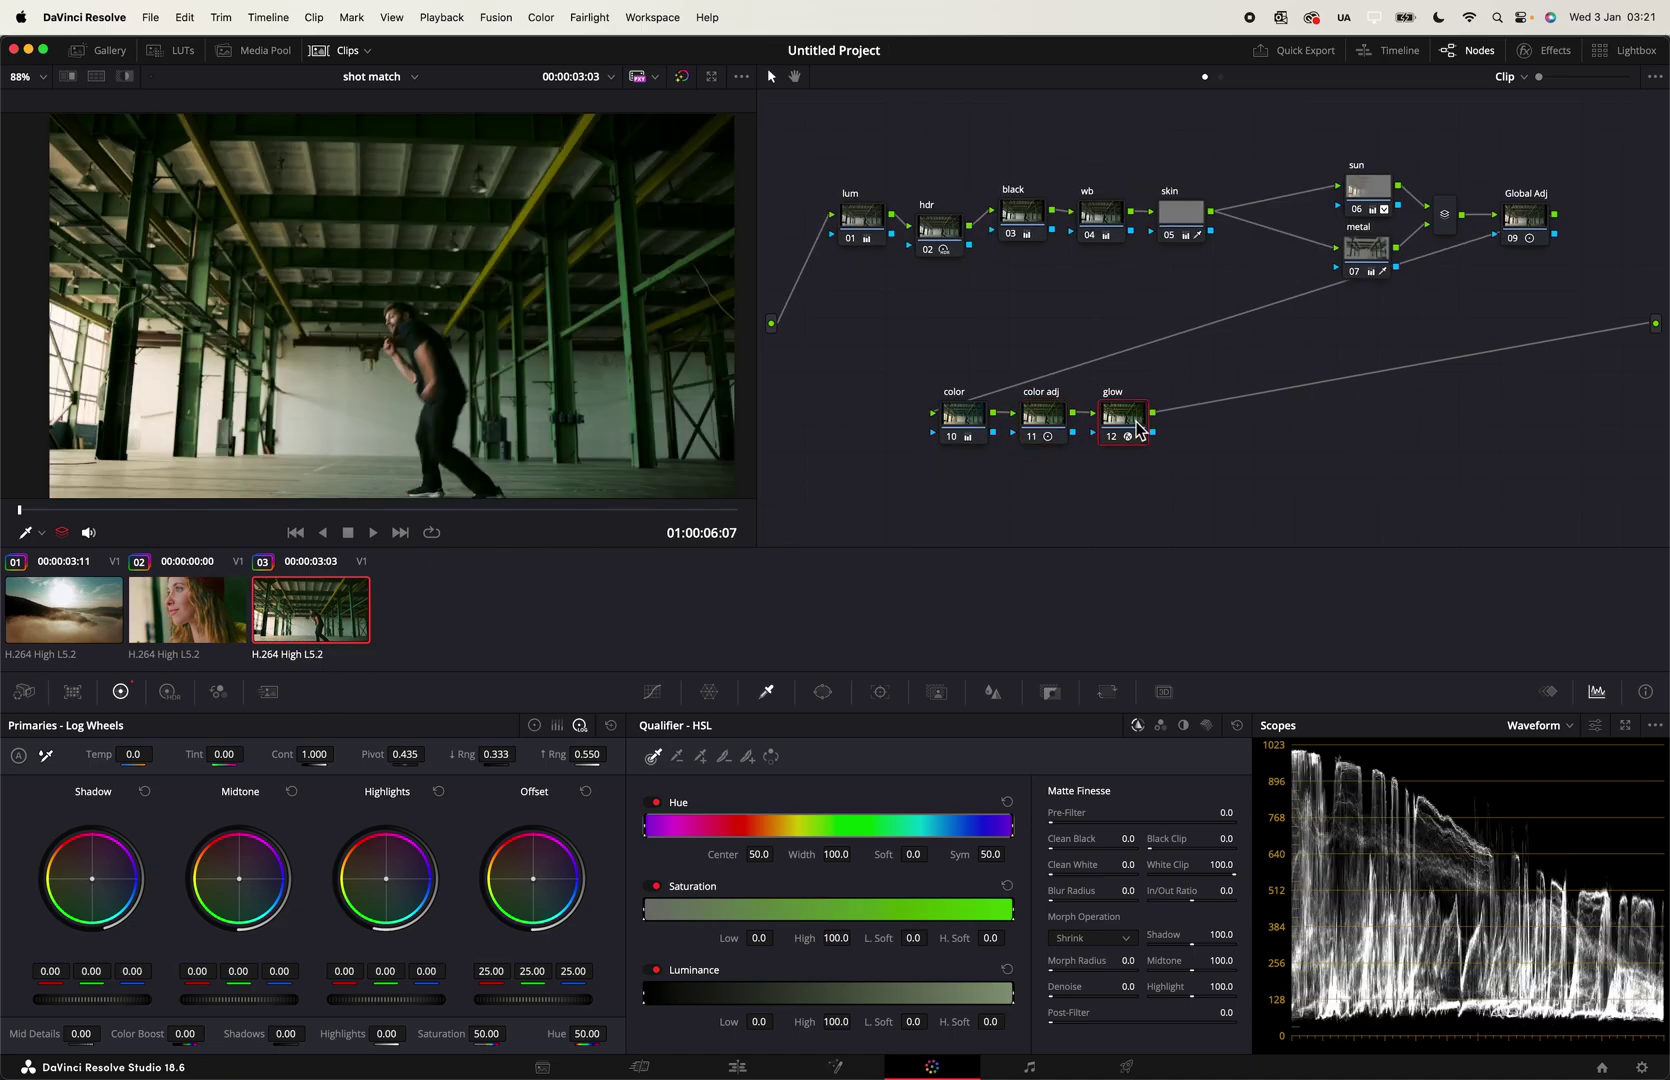
left_click(209, 635)
key("alt+s")
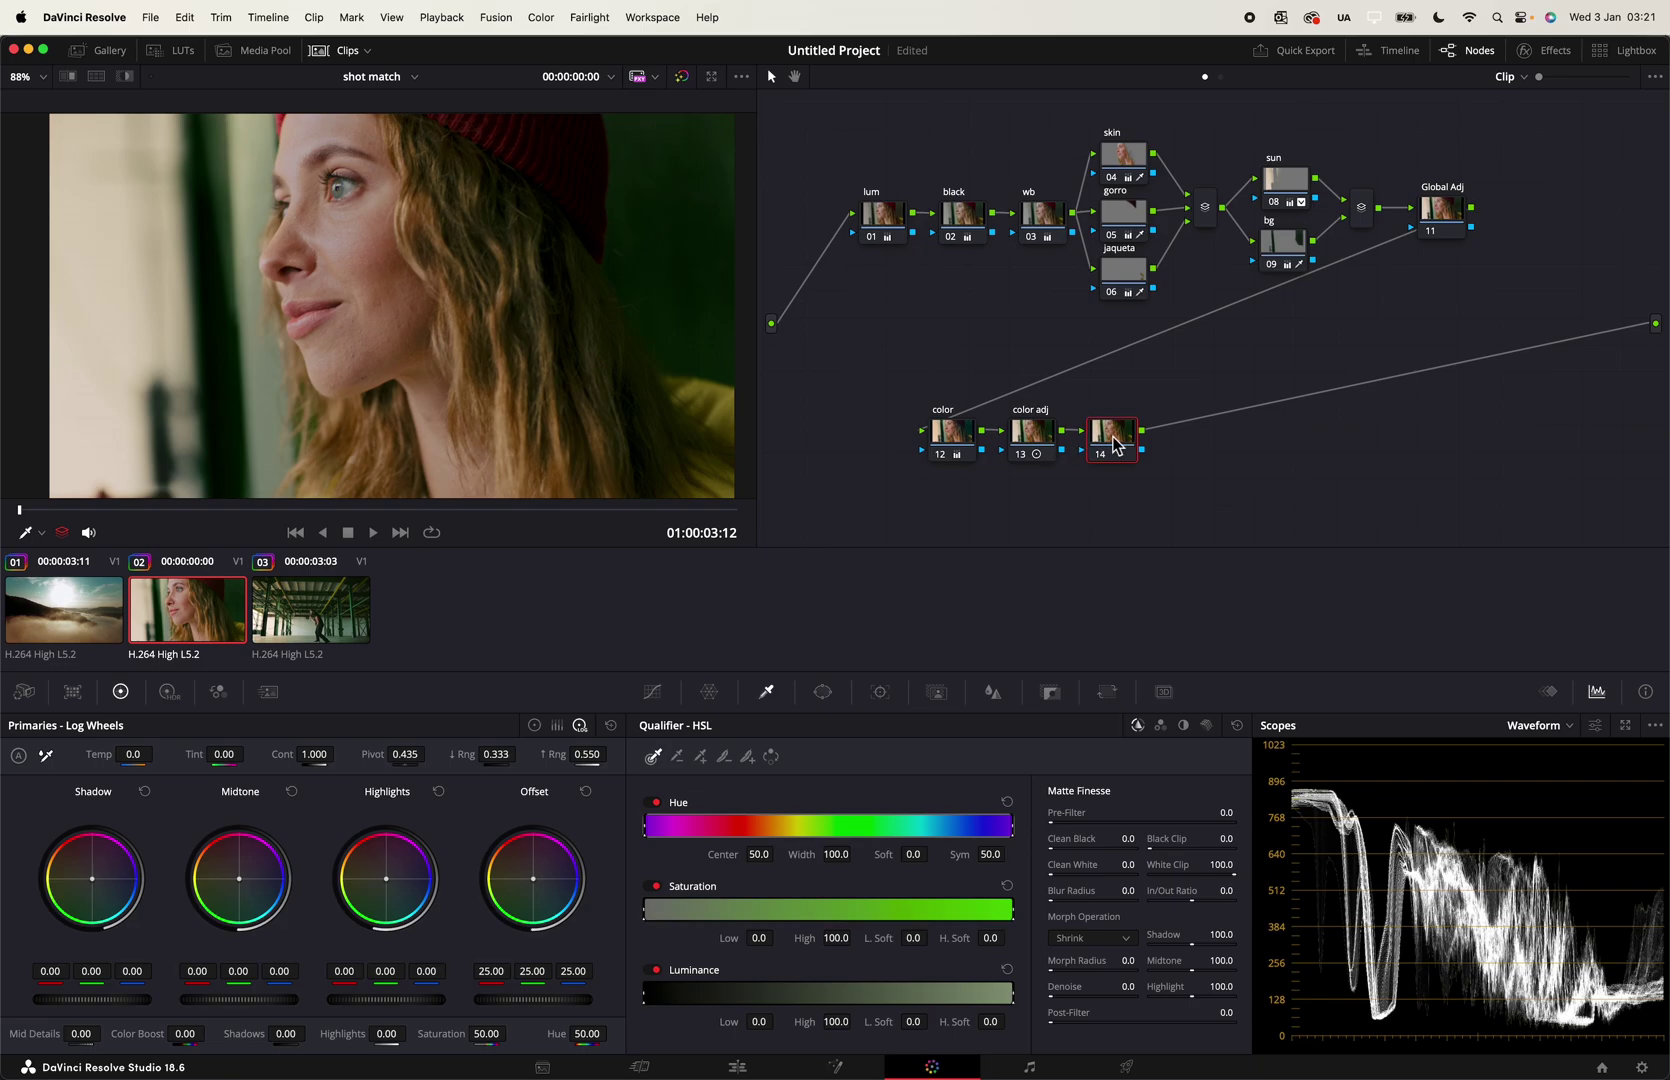
key("ctrl+v")
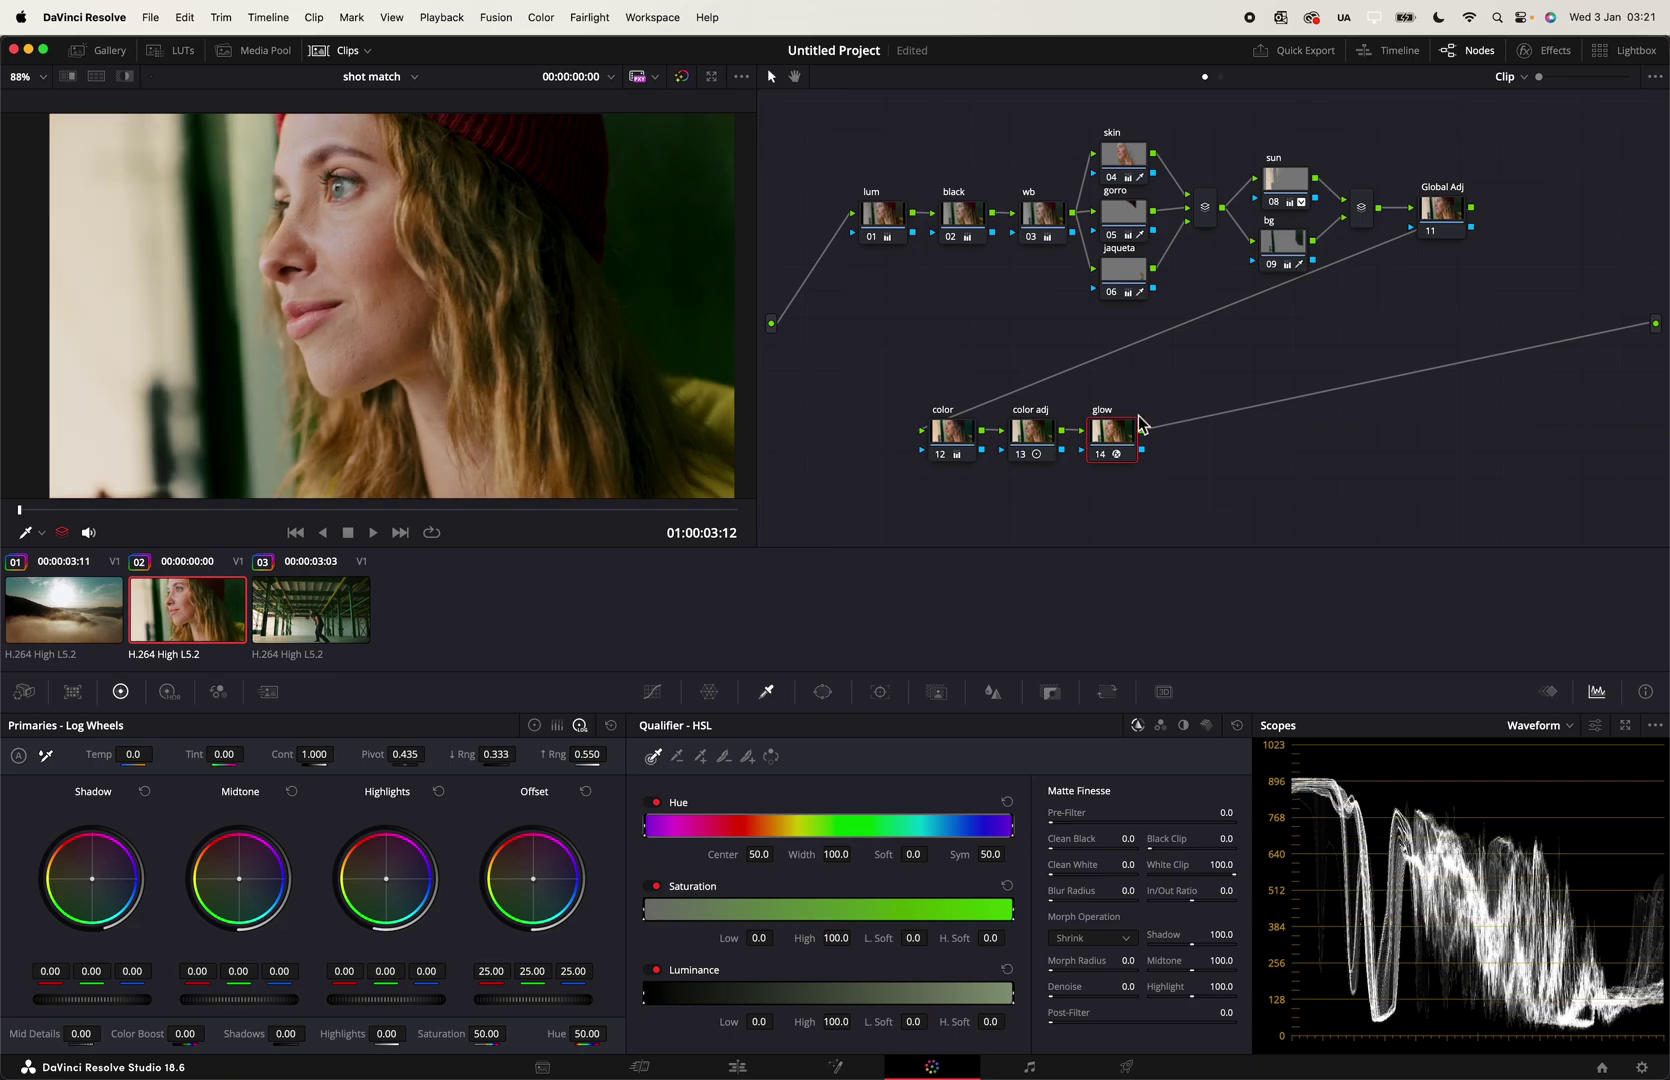
Step: Compare the portrait with its color, color adj and glow nodes off and on, and against the warehouse
left_click_drag(1172, 407, 862, 480)
key("ctrl+d")
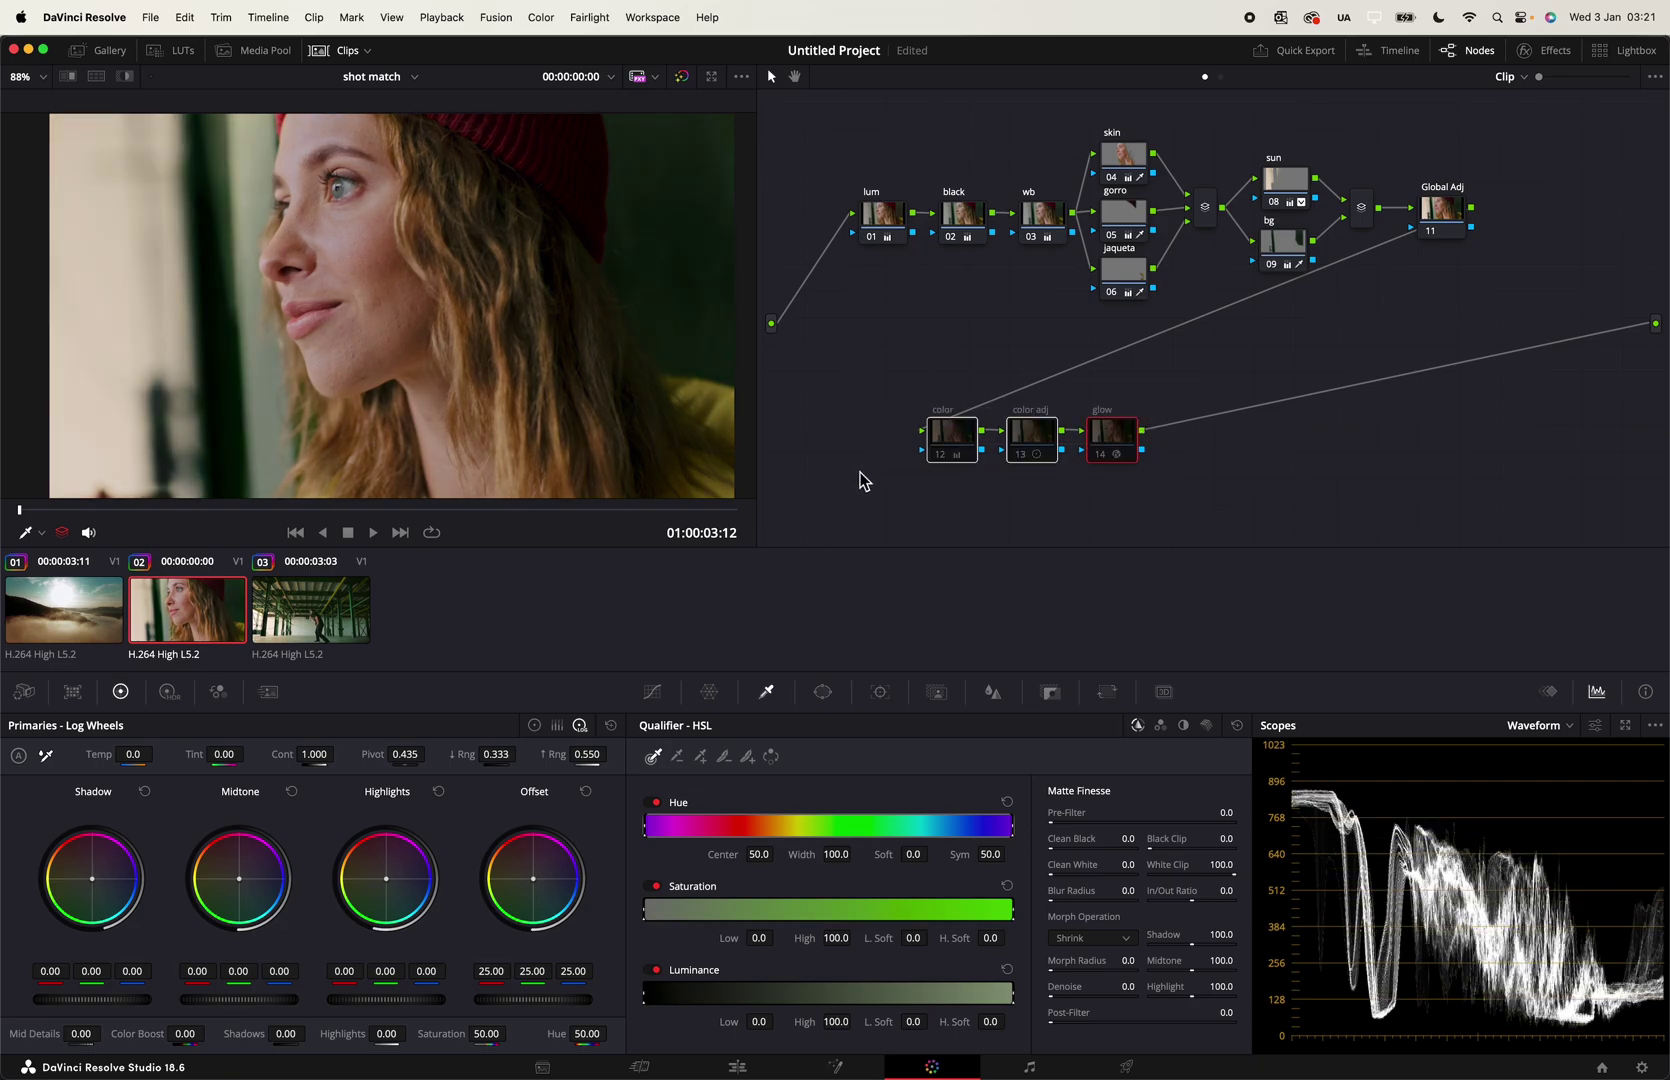
key("ctrl+d")
left_click(304, 638)
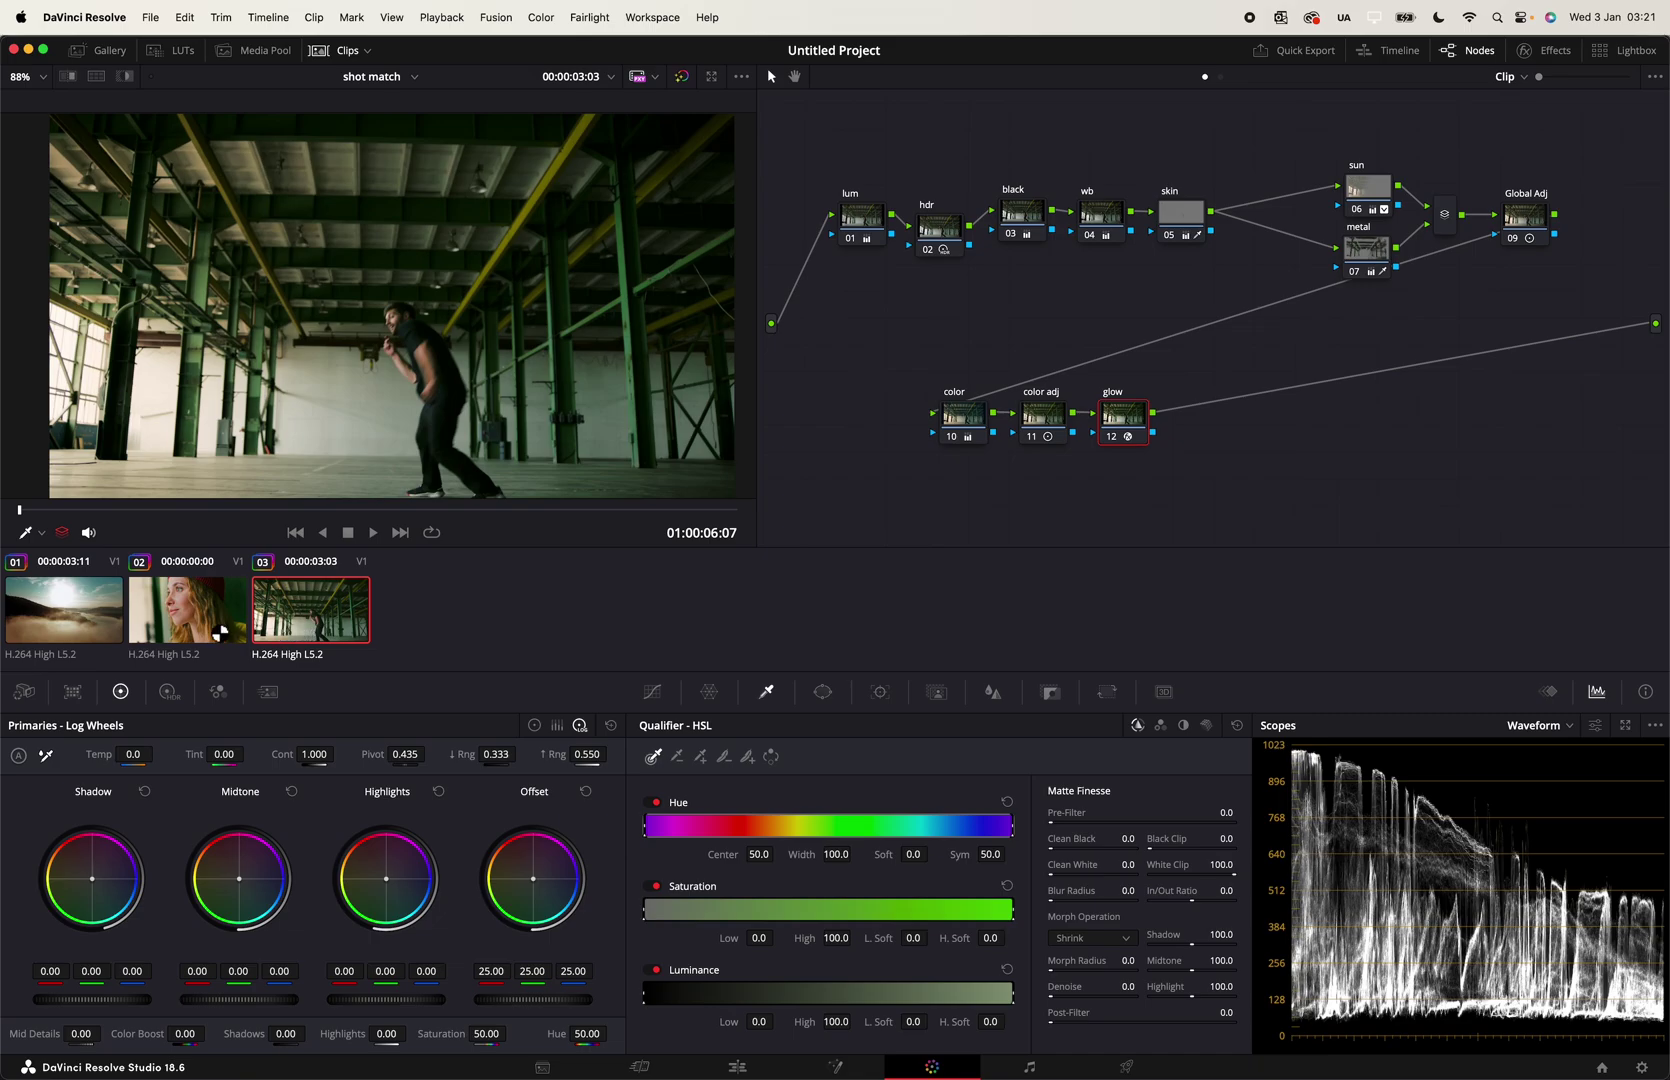
left_click(229, 630)
left_click(281, 628)
left_click(225, 615)
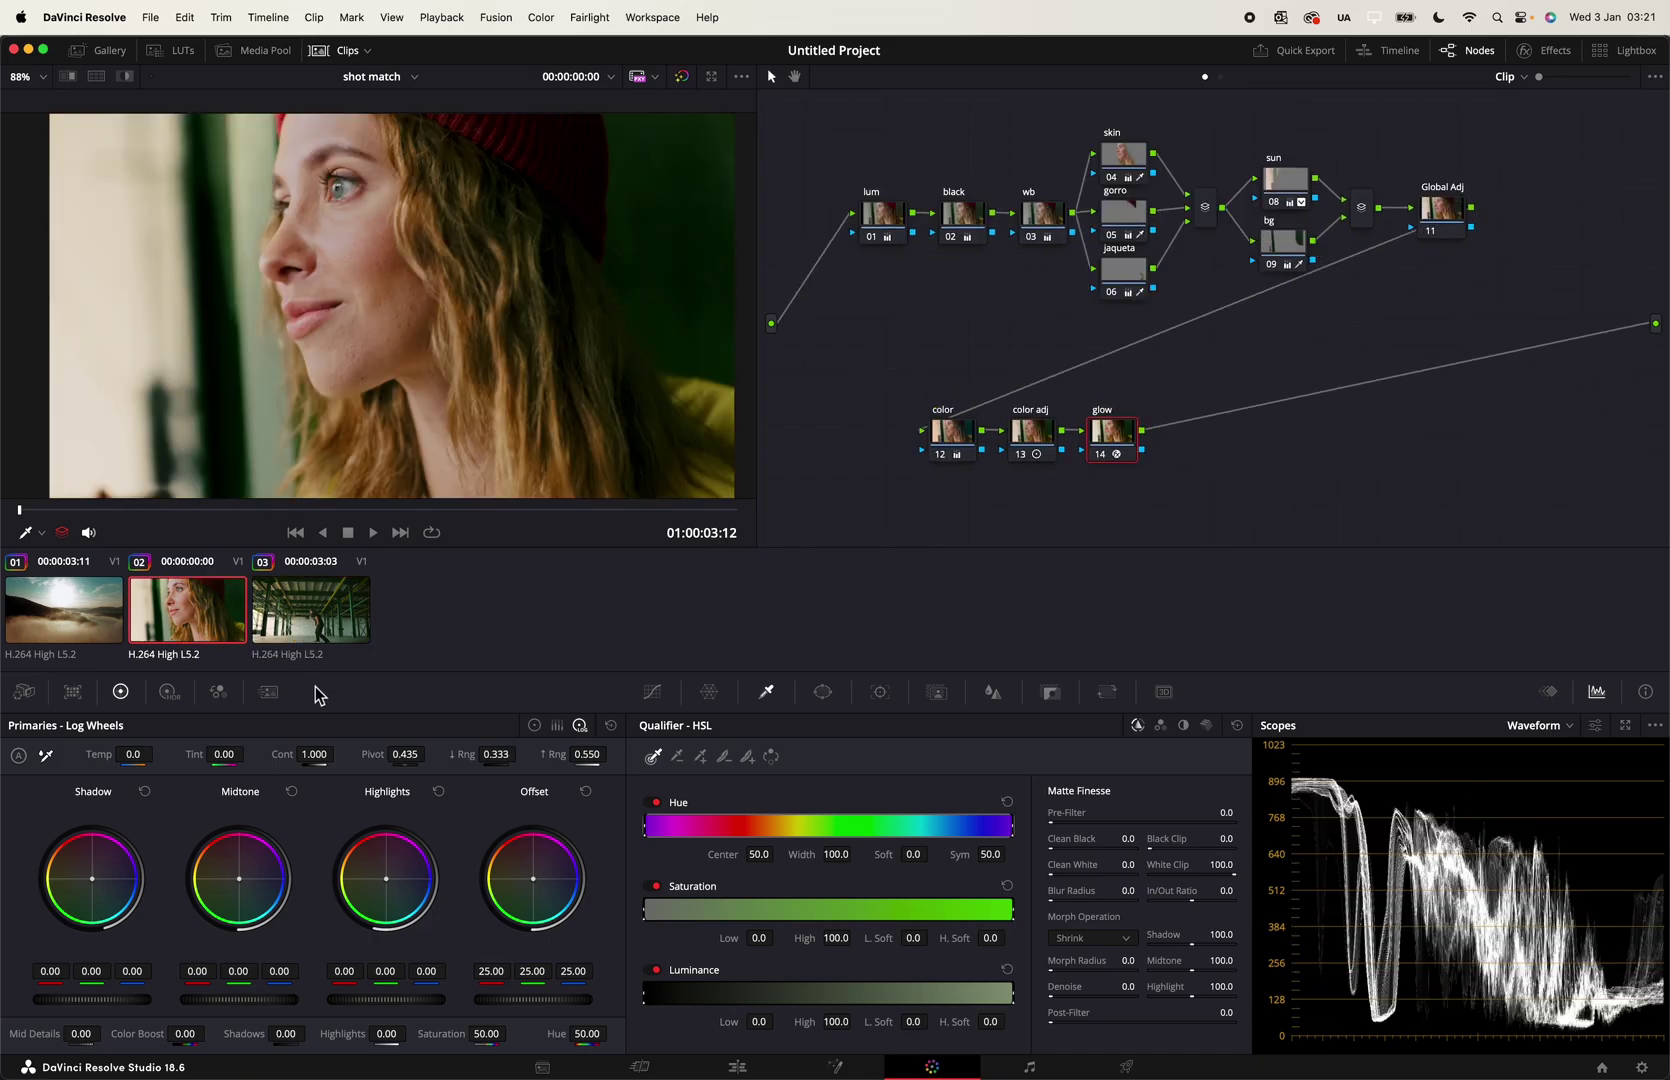
left_click(305, 618)
Step: Raise the warehouse's skin node Saturation to 90.70 and check the area it affects in the highlight view
left_click(1357, 211)
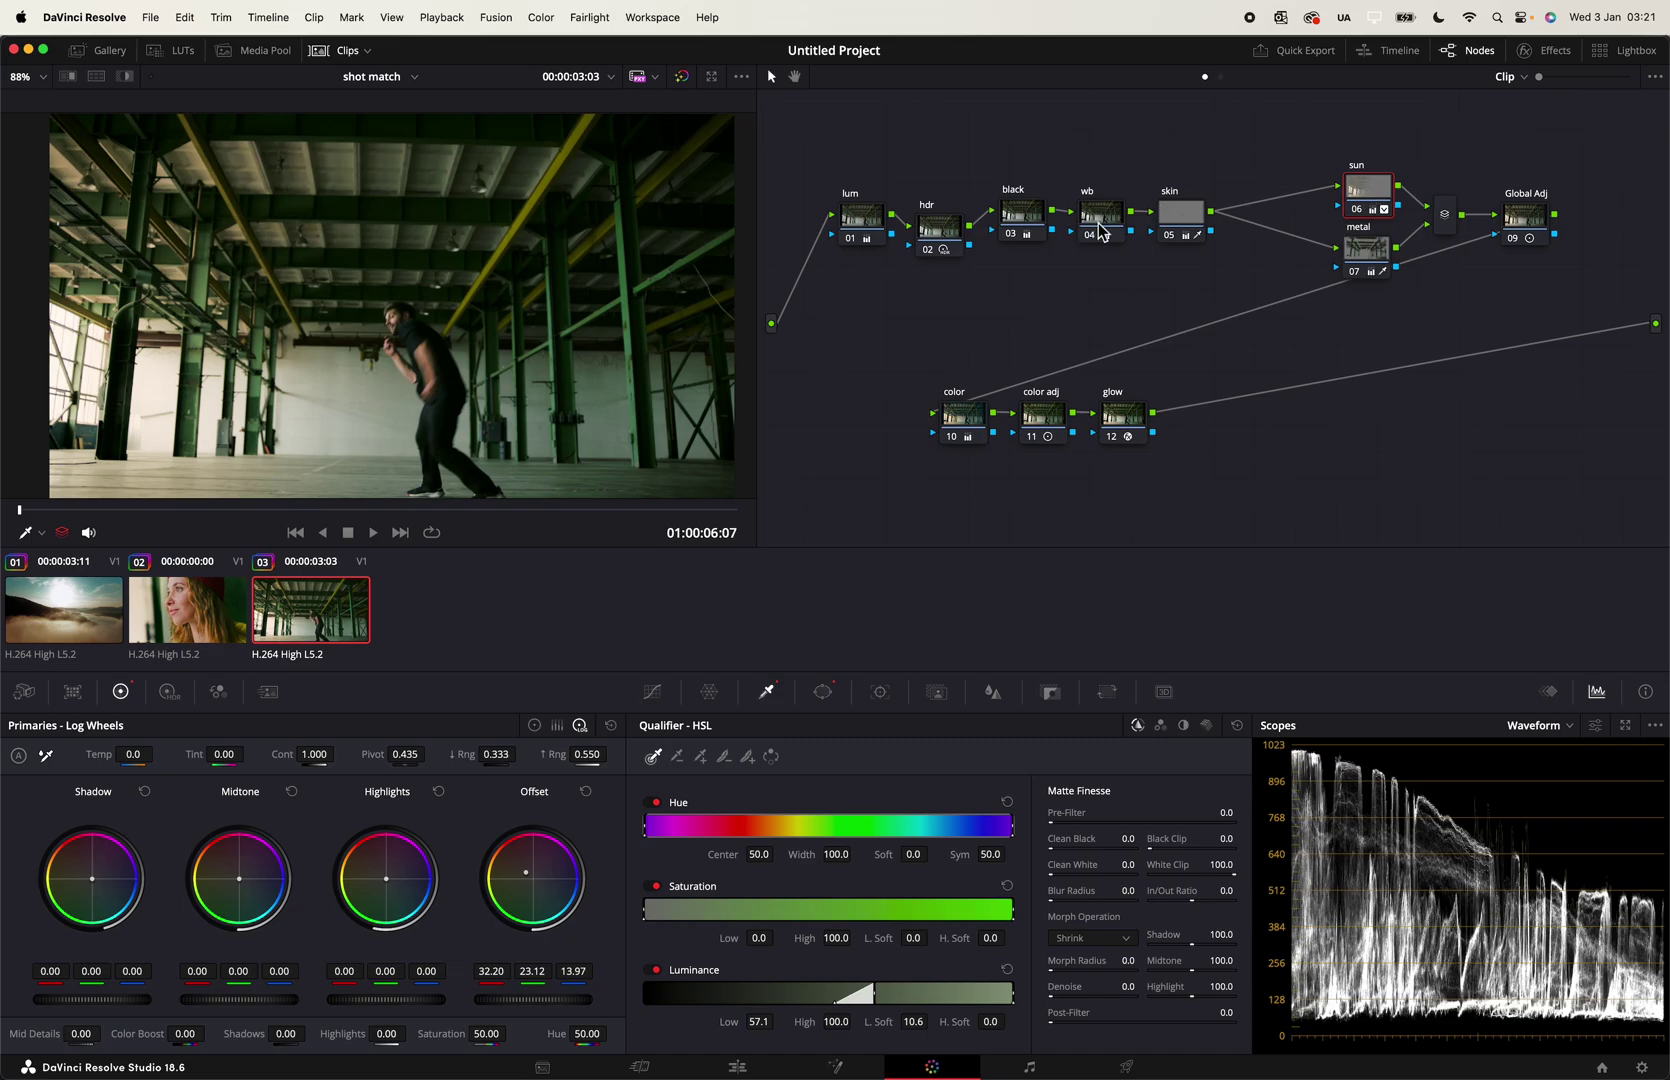
left_click(1175, 207)
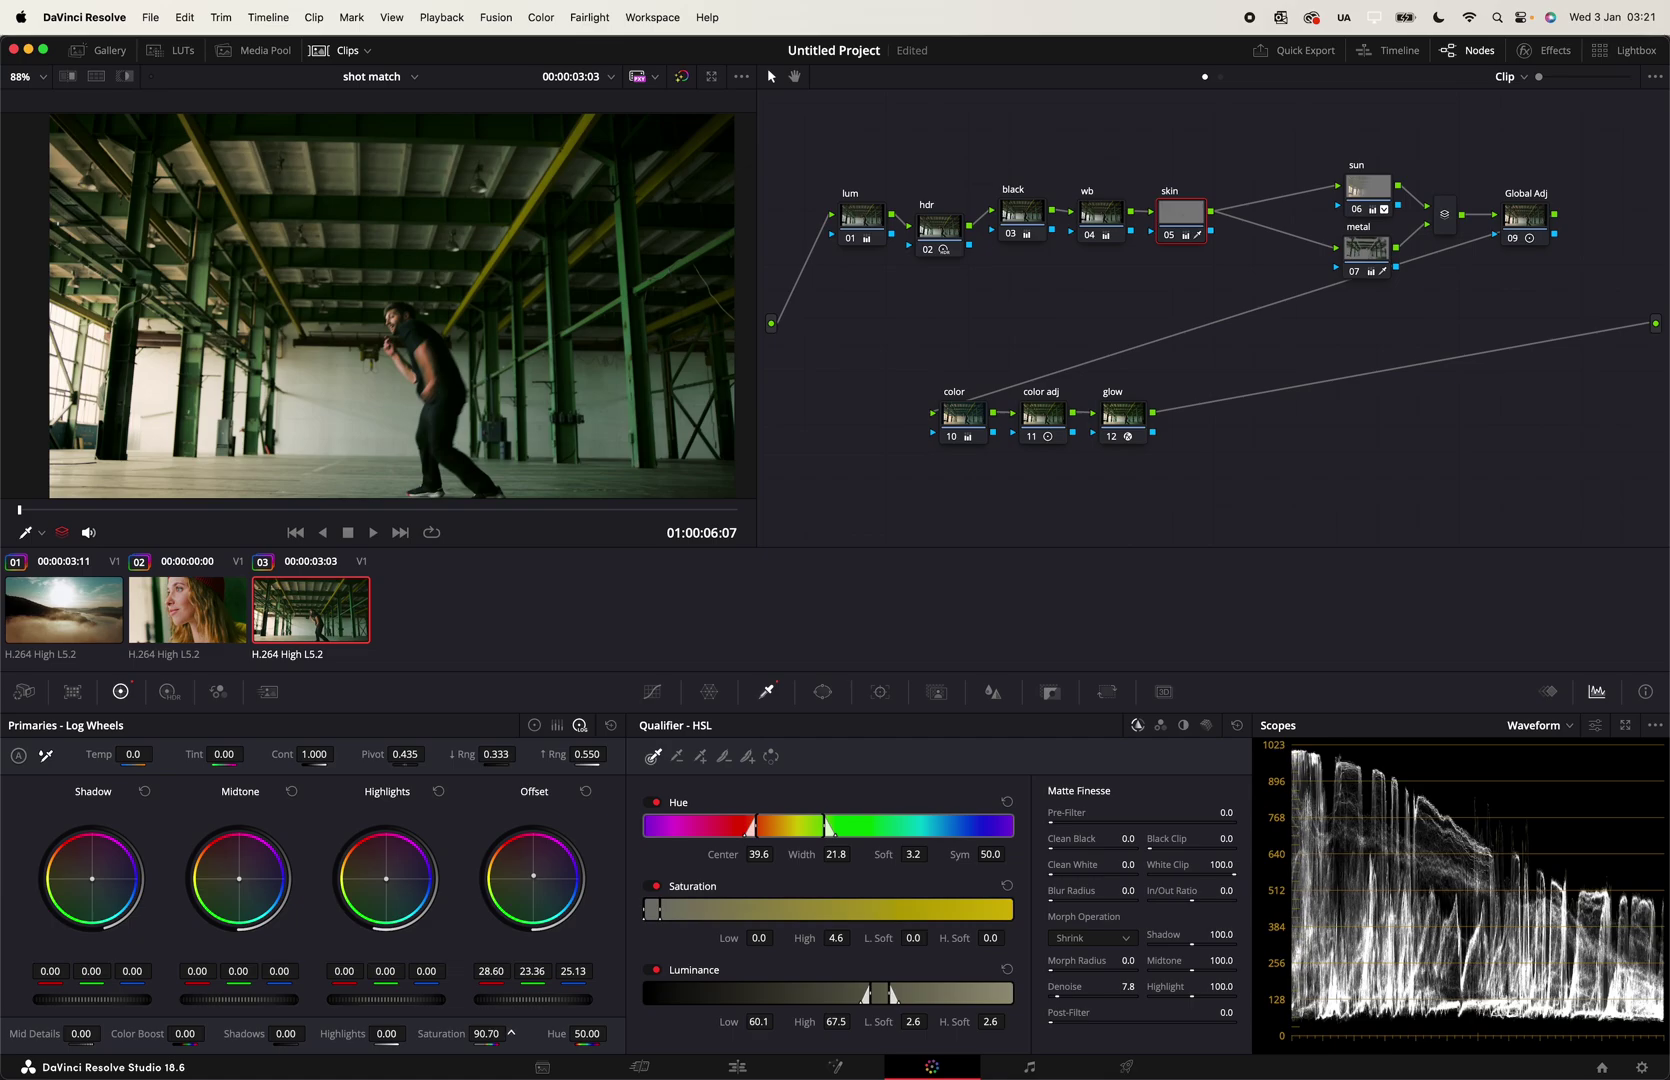
key("shift+h")
key("shift+h")
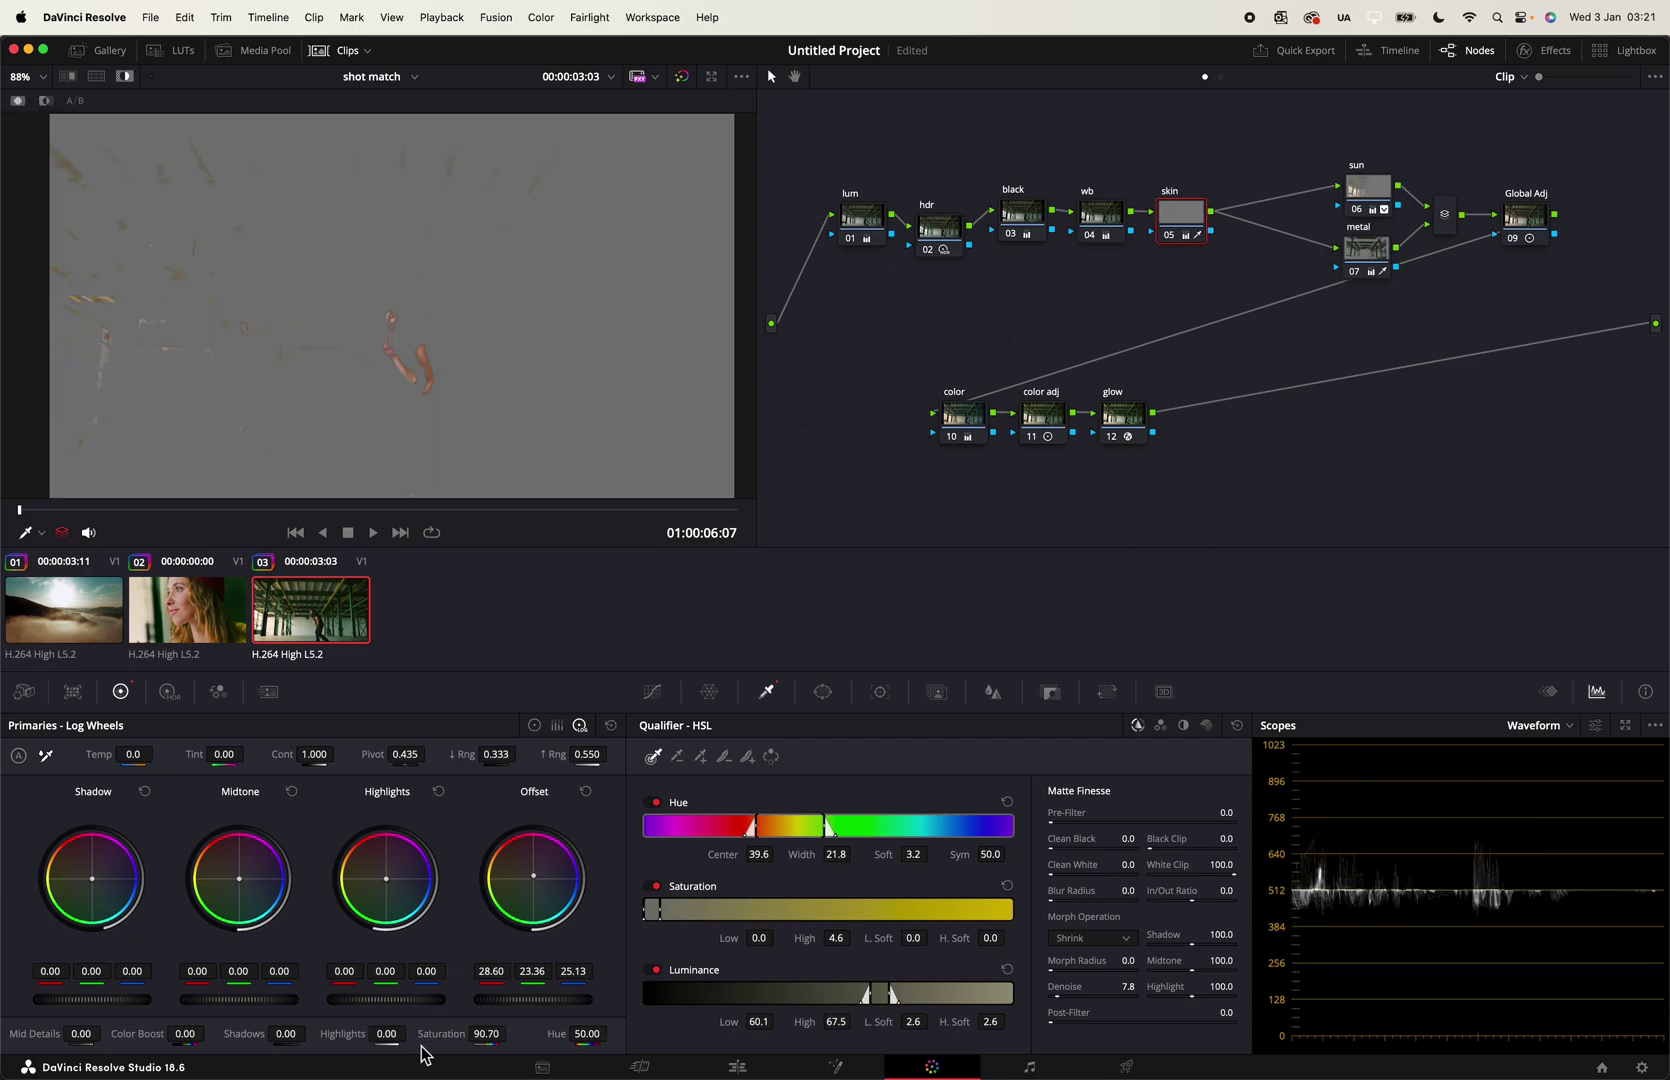
Step: Compare the finished portrait and warehouse grades back and forth, and bring up the landscape clip
left_click(231, 614)
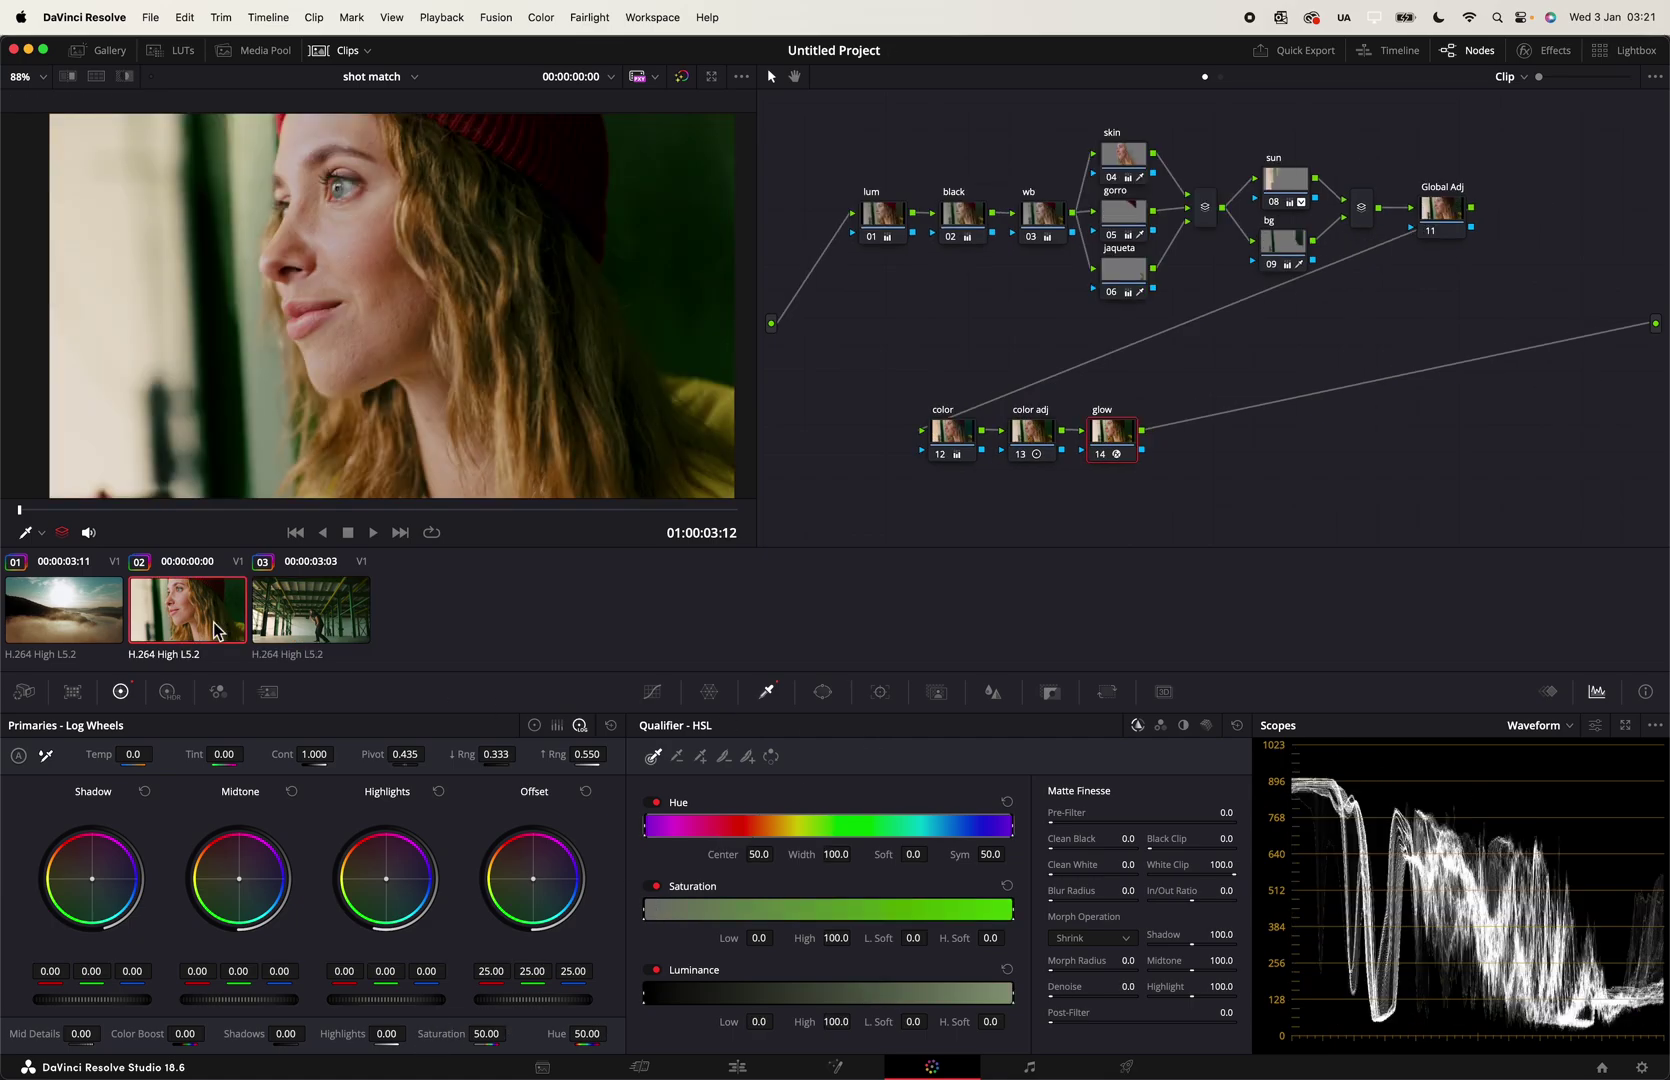
left_click(303, 617)
left_click(206, 620)
left_click(364, 622)
left_click(233, 622)
left_click(330, 614)
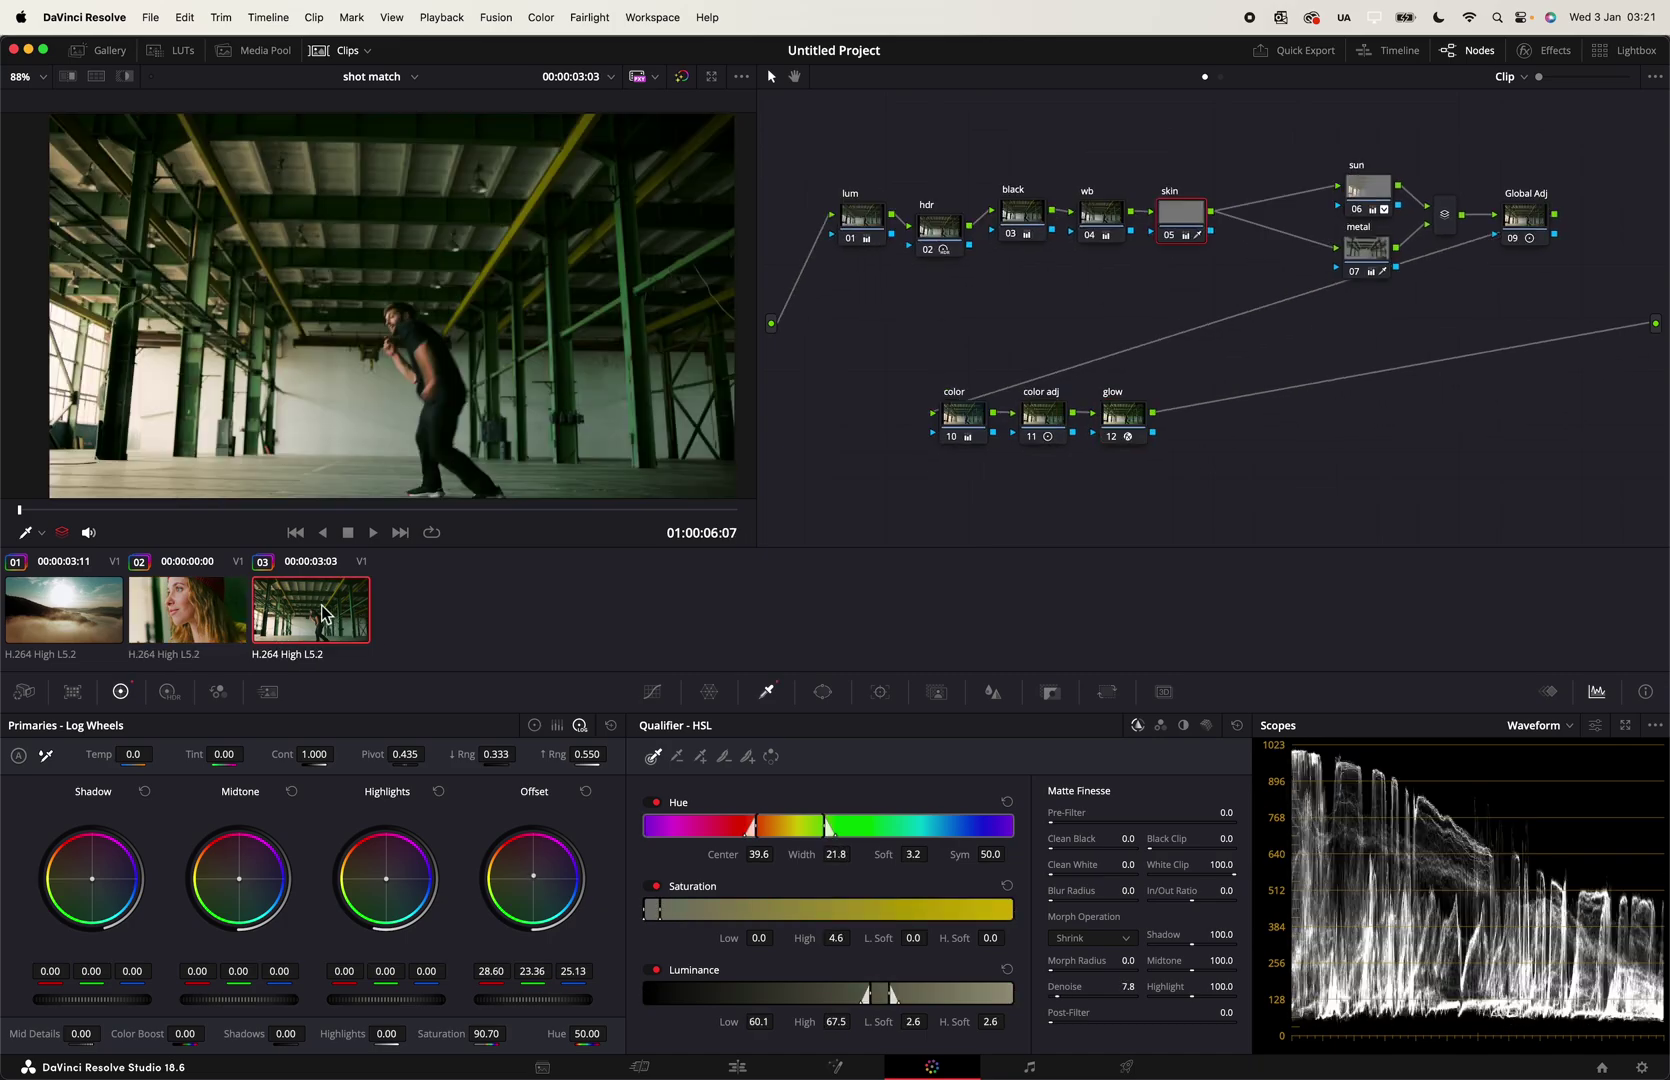
left_click(100, 615)
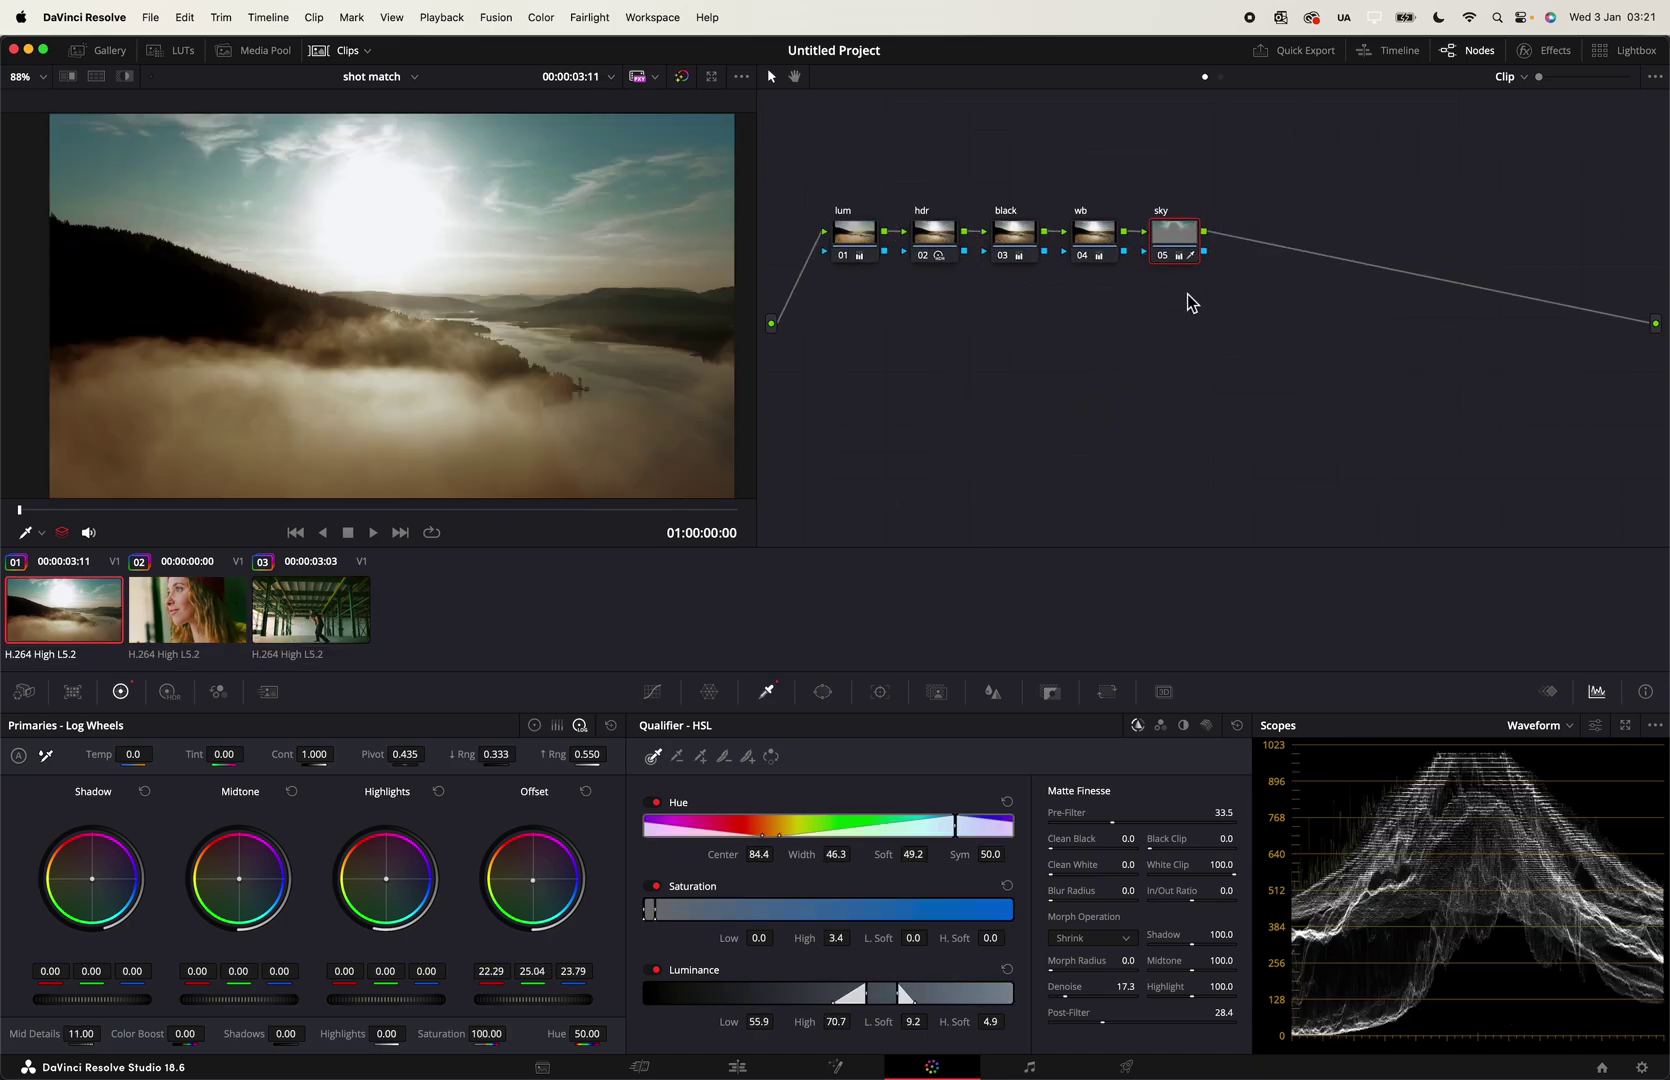
Step: Add a Global Adj node after the landscape's sky node, followed by three new serial nodes placed in a row below
key("alt+s")
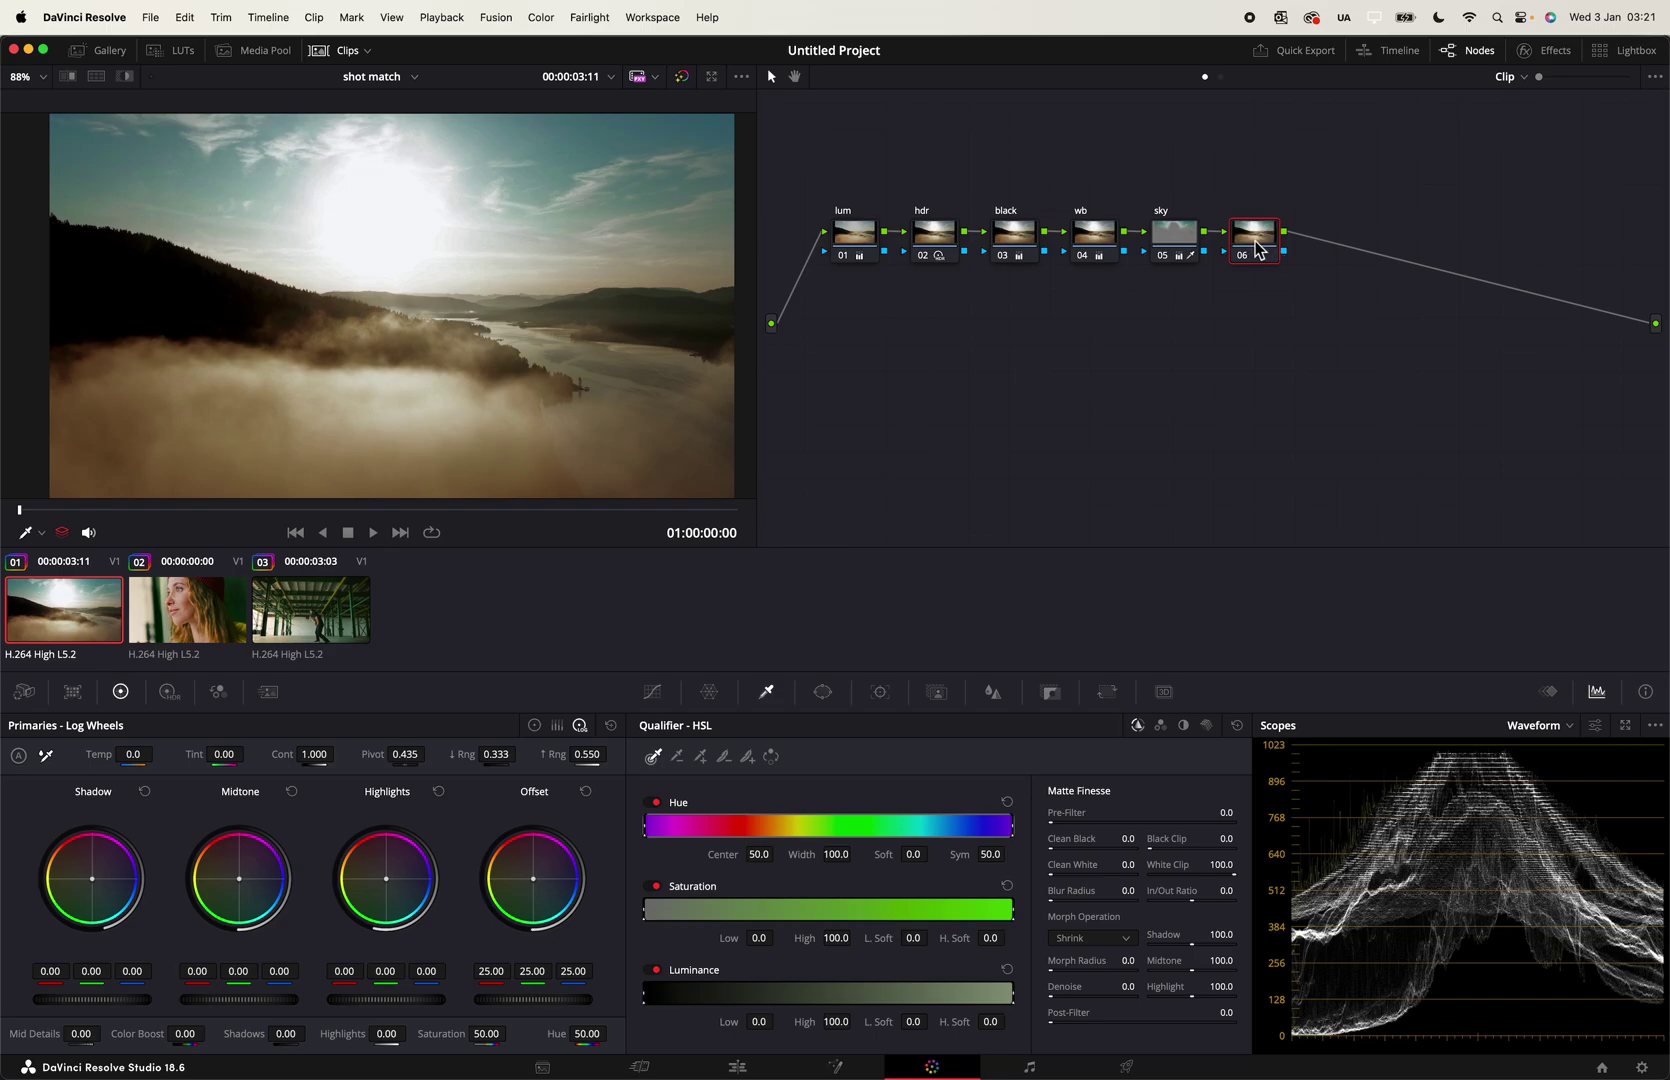
double_click(1265, 249)
key("alt+s")
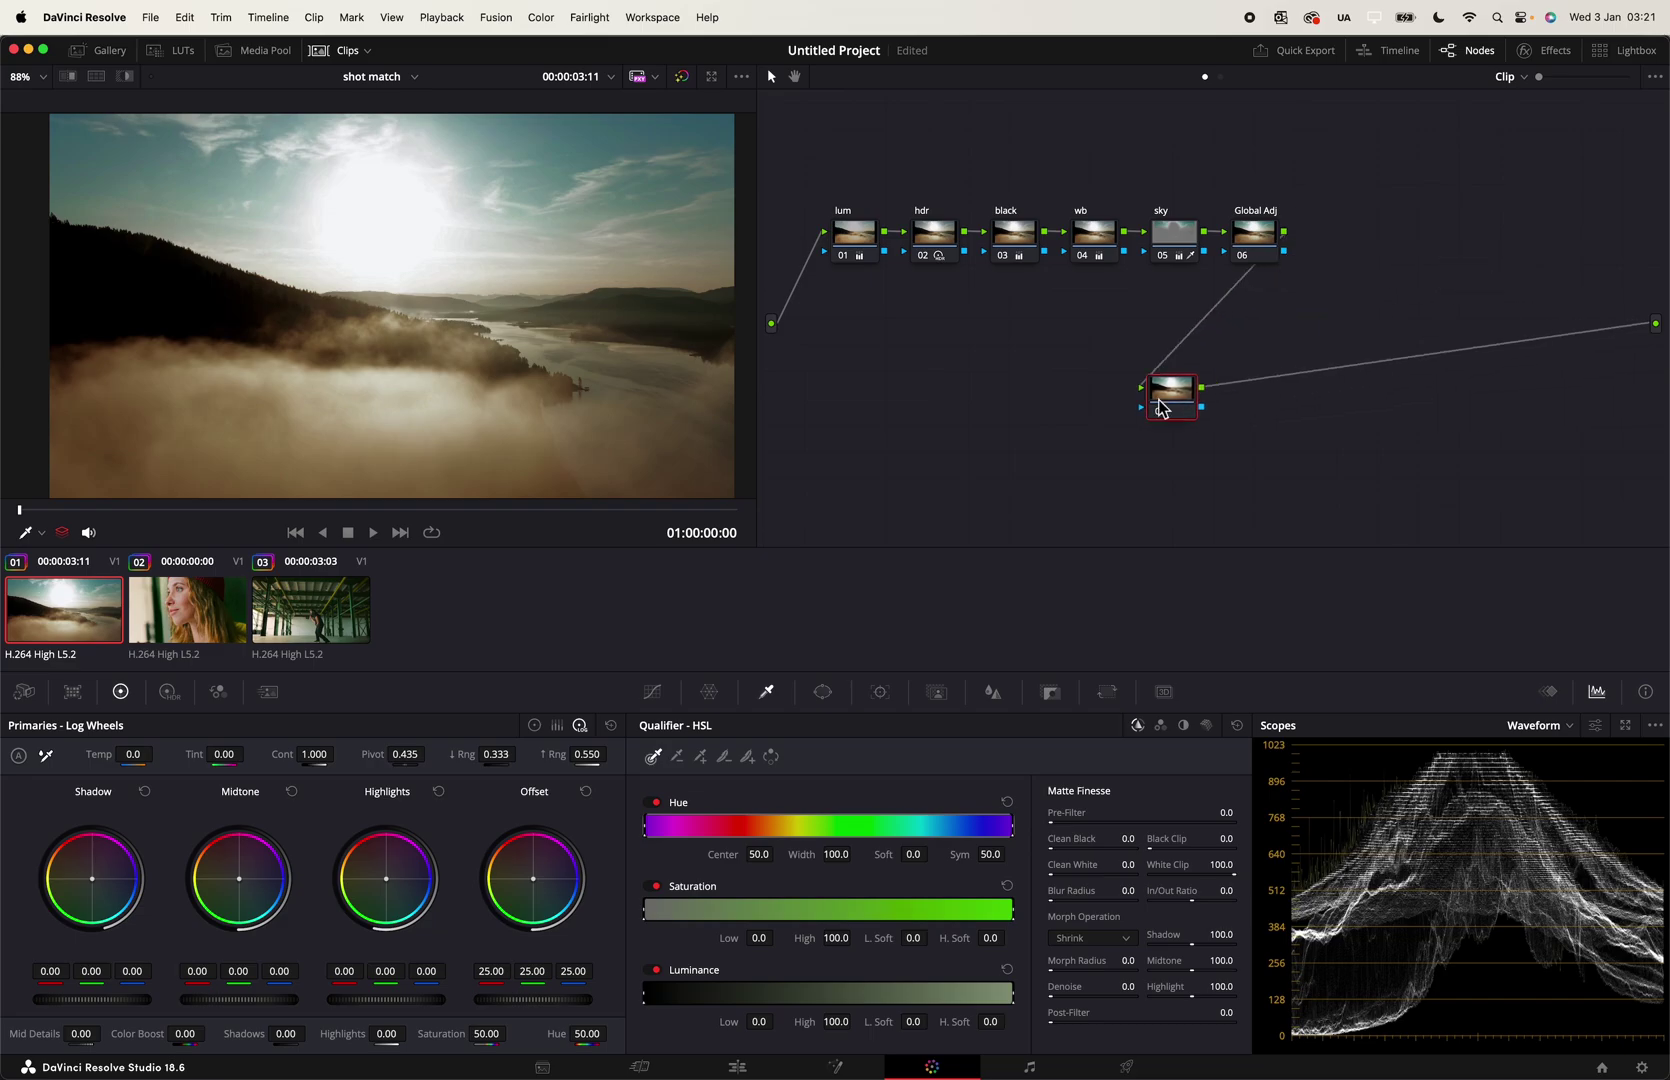
left_click_drag(1232, 188, 840, 262)
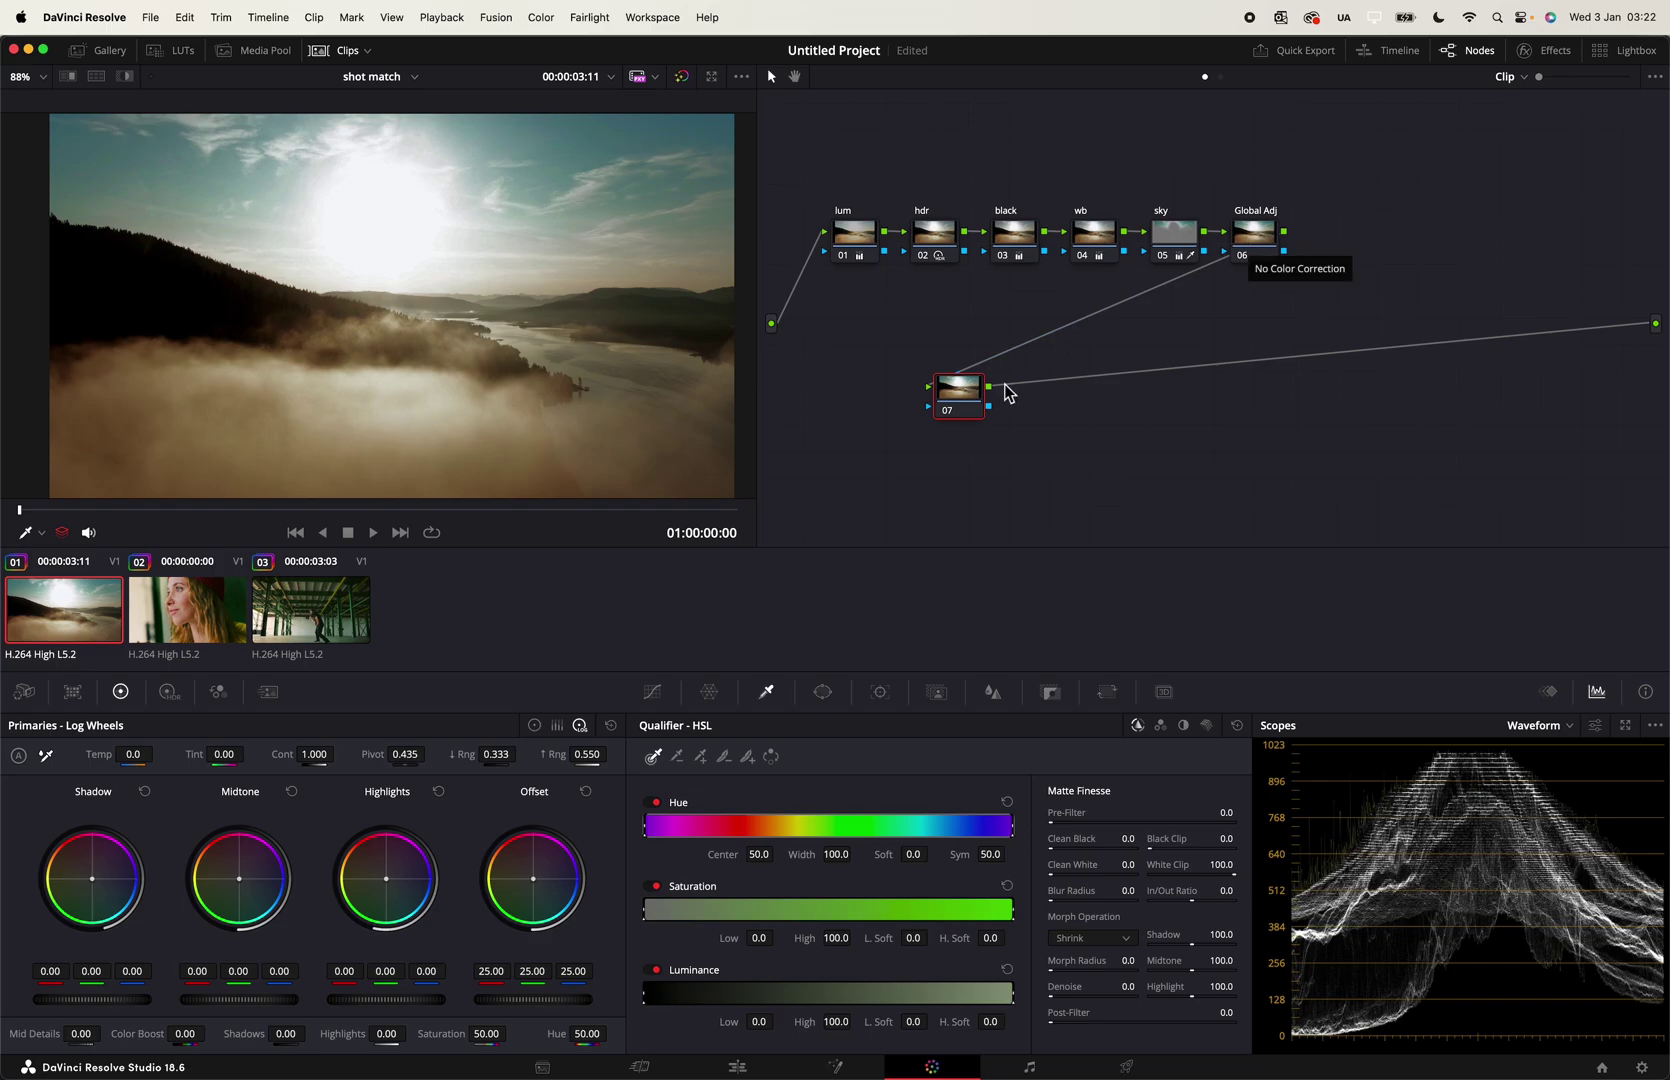
key("alt+s")
key("alt+s")
left_click(975, 403)
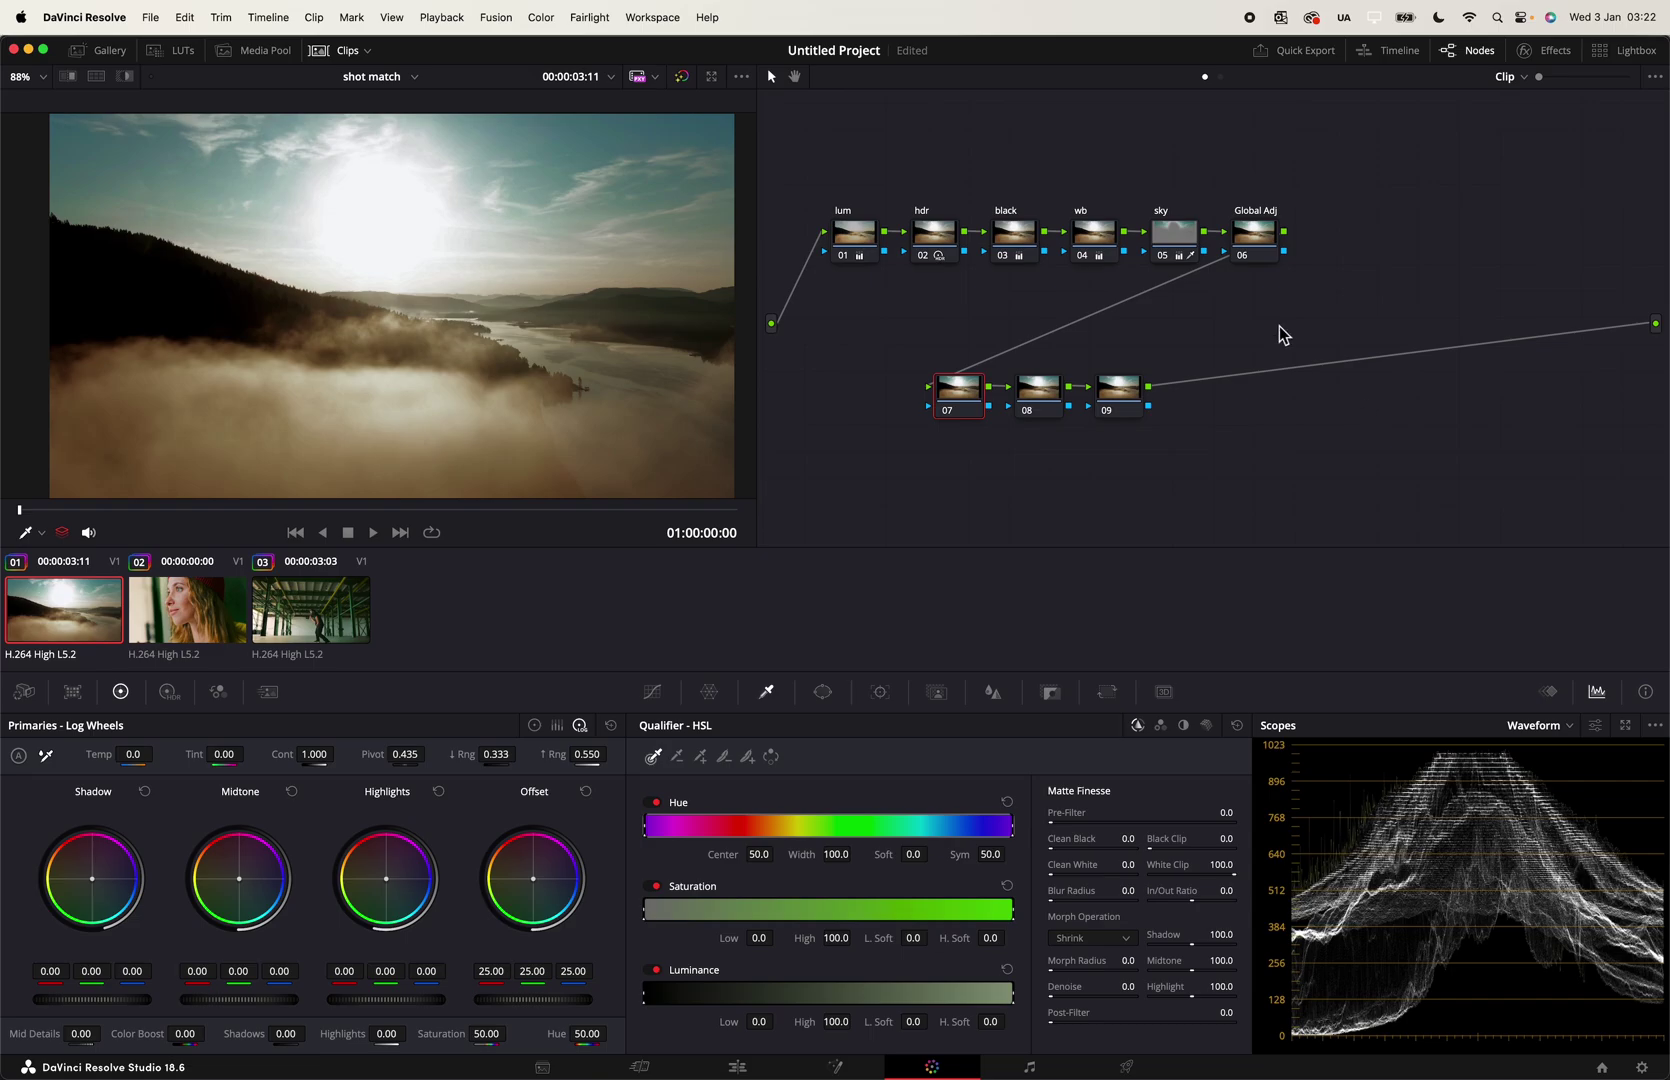
Step: Copy the portrait's color, color adj and glow nodes into the three new nodes of the landscape
left_click(203, 634)
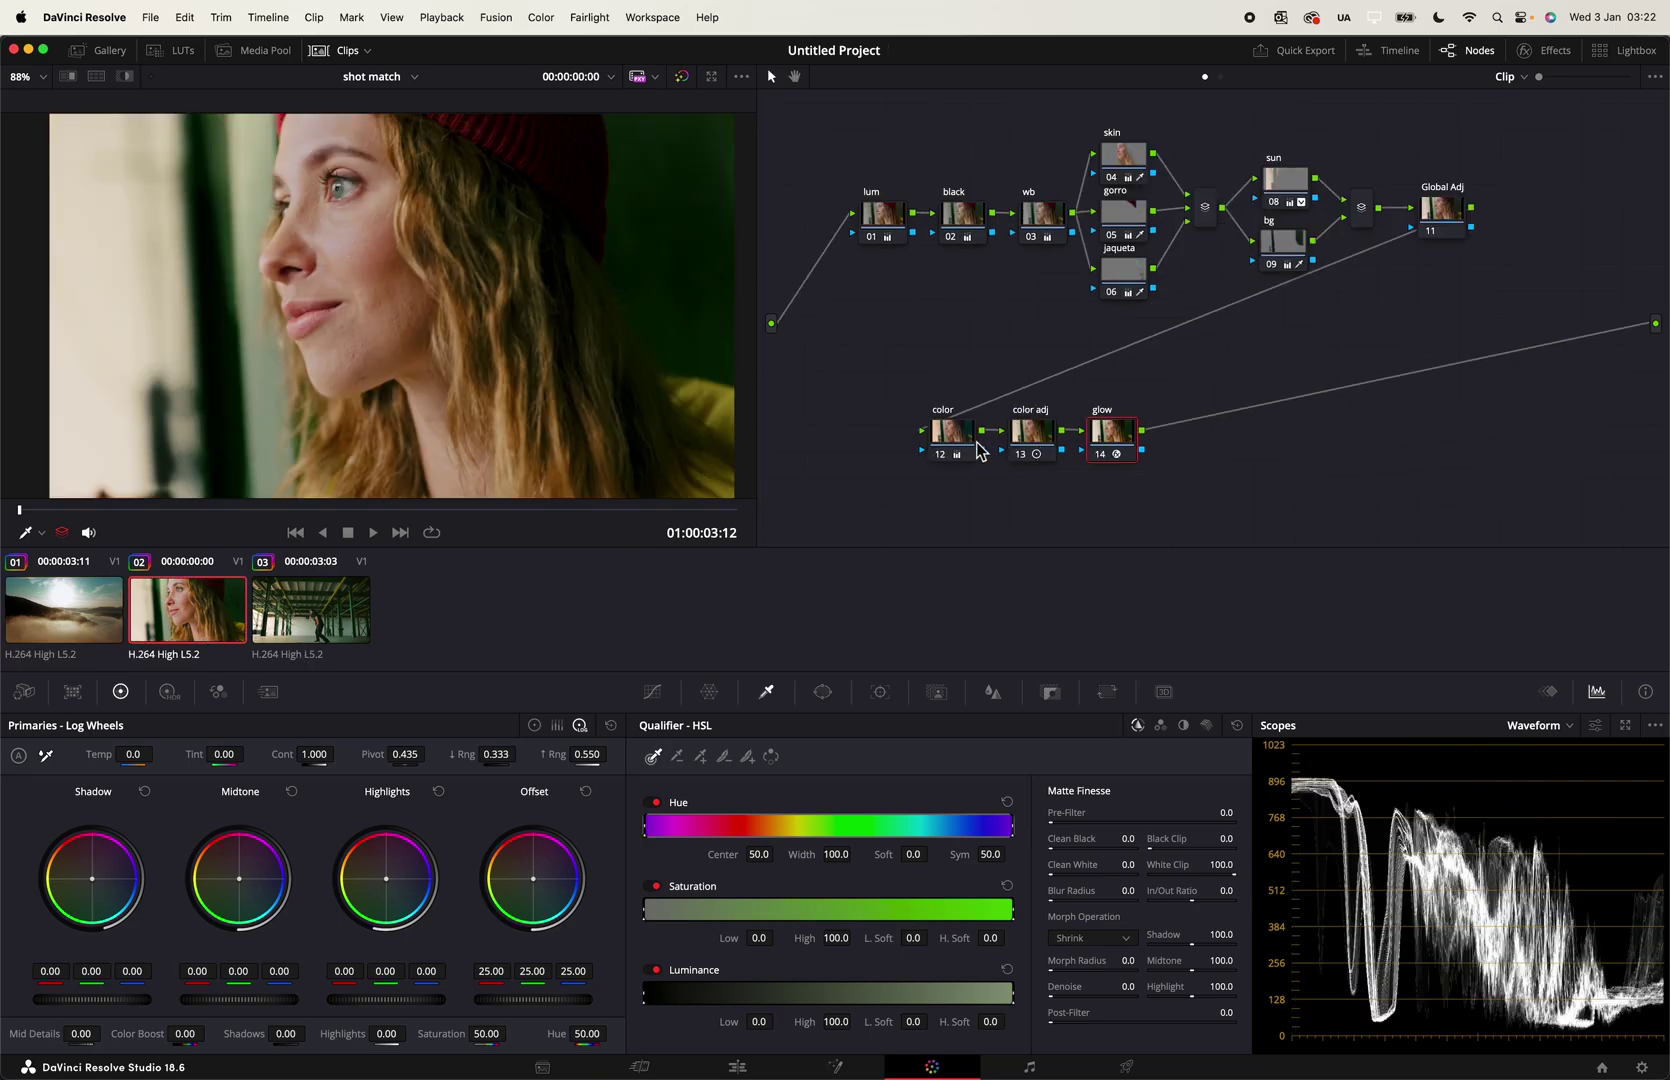
left_click(72, 595)
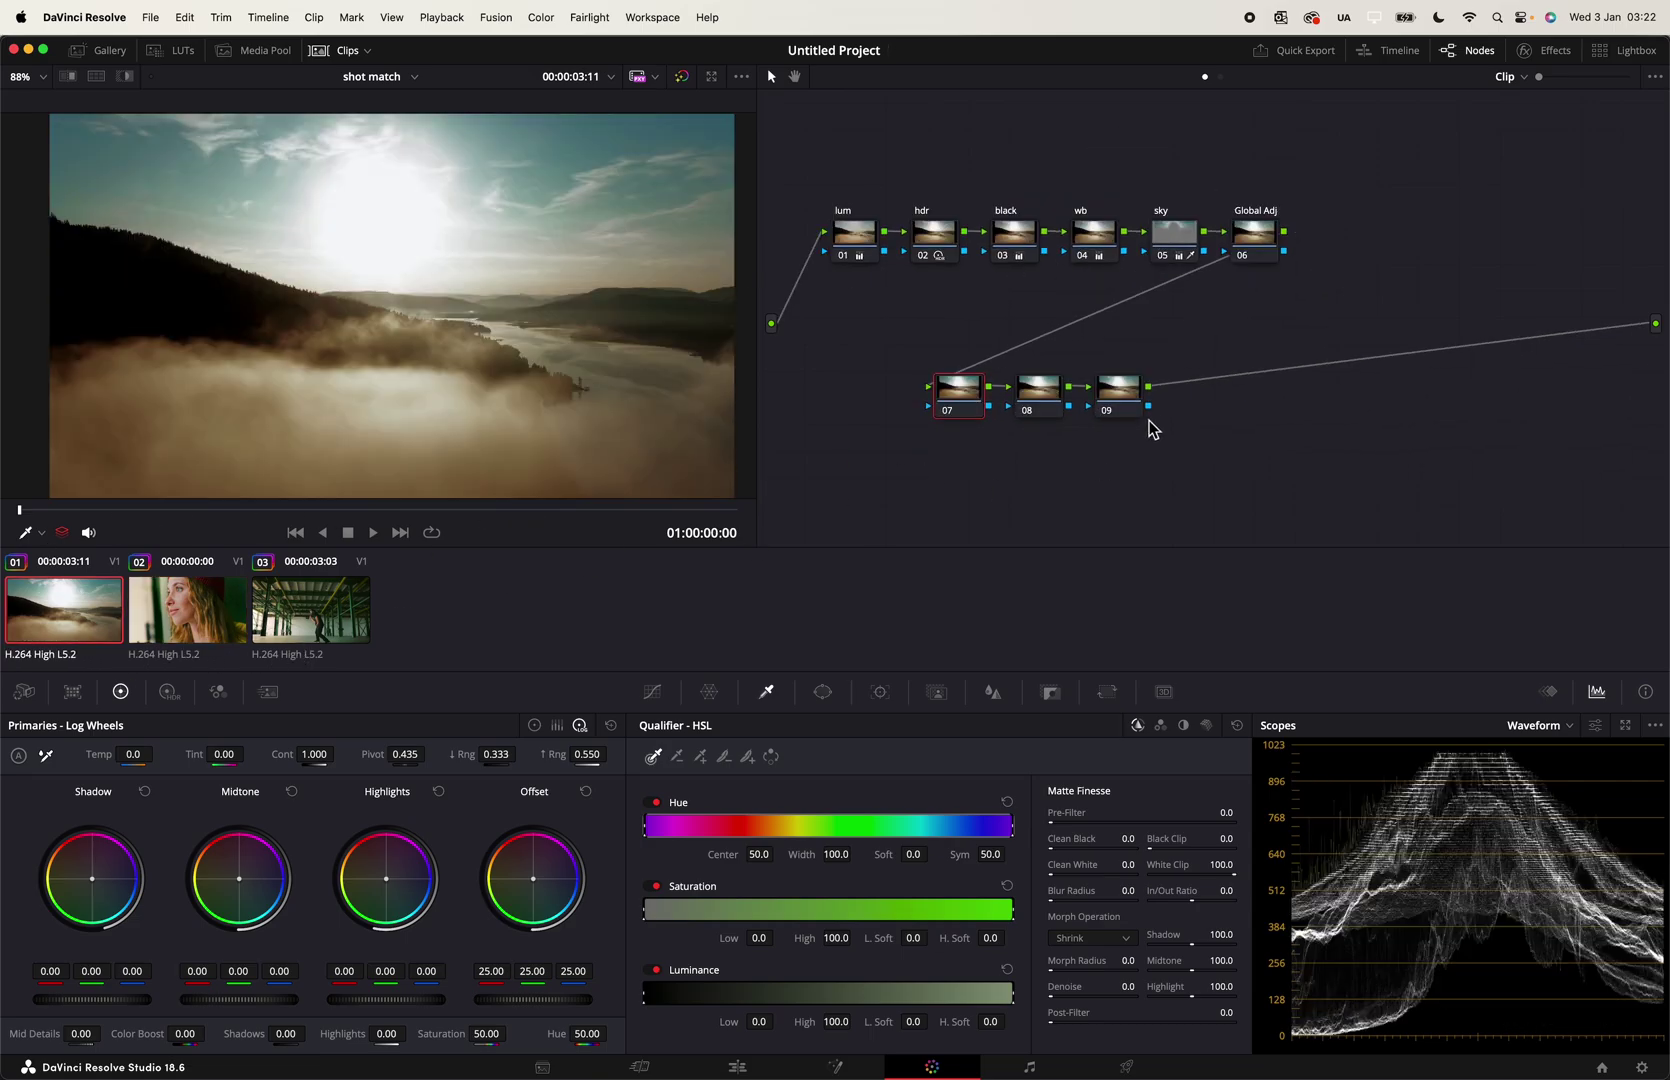
left_click(188, 636)
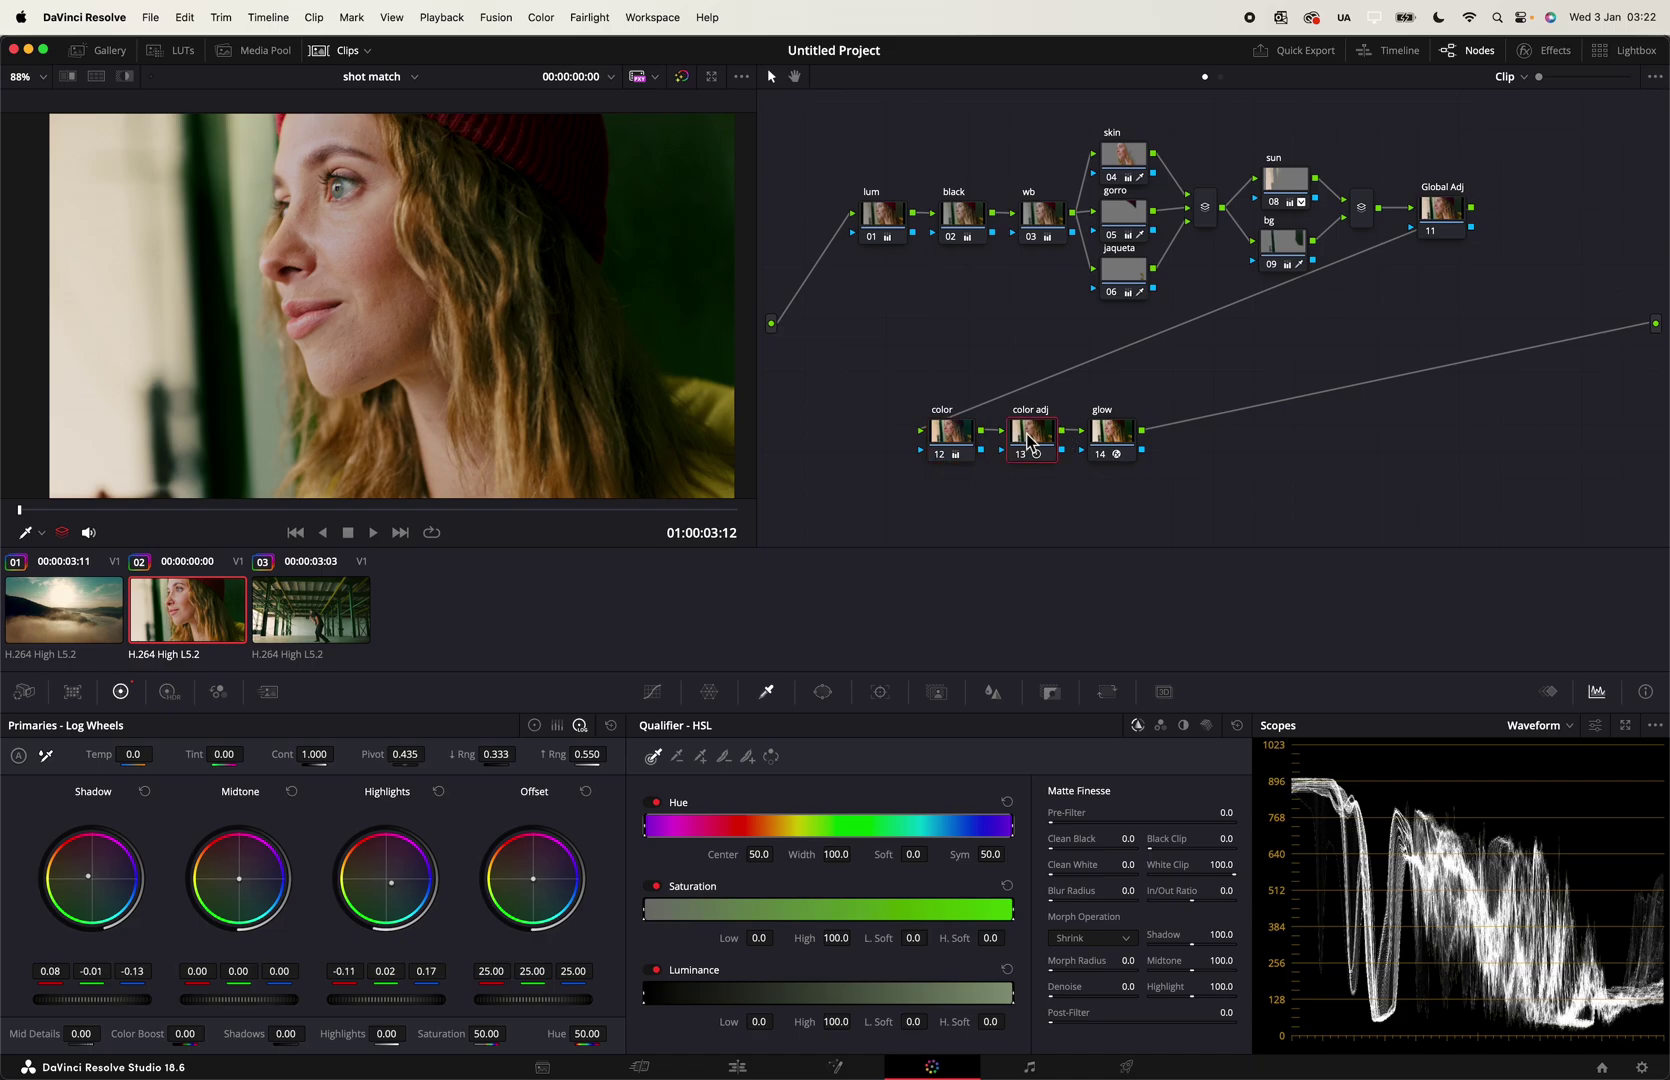
left_click(70, 595)
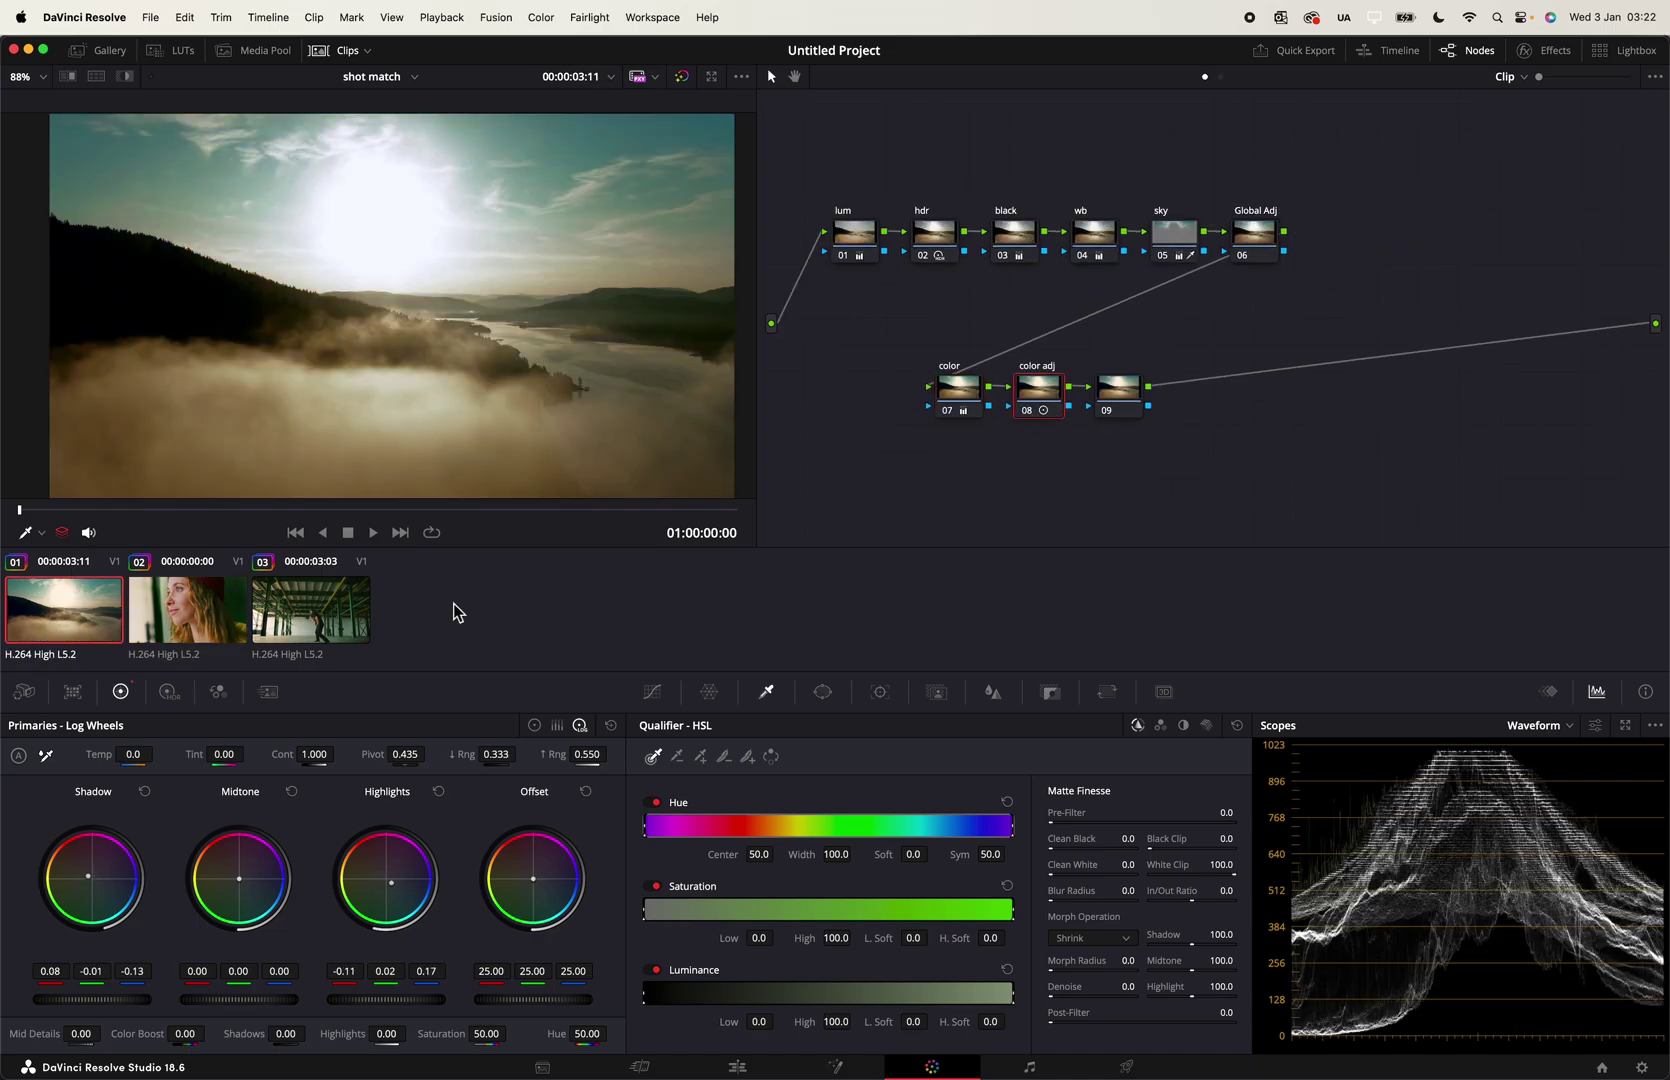
left_click(230, 625)
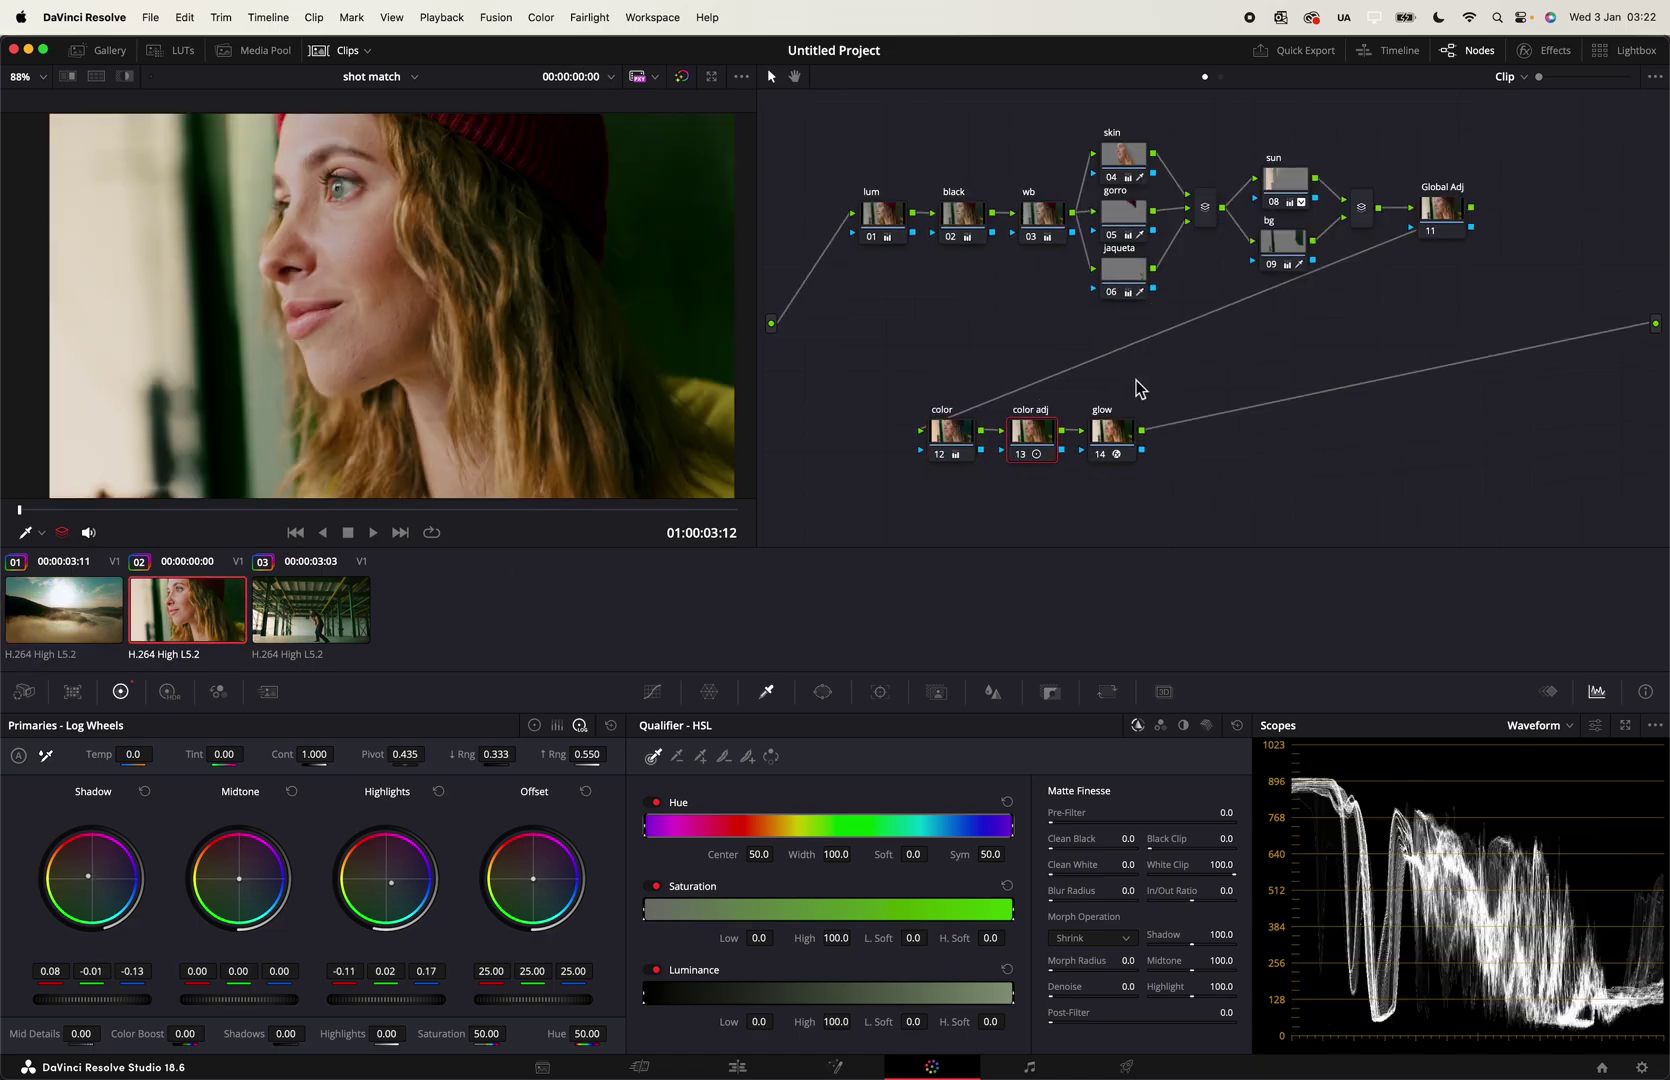
left_click(1130, 438)
left_click(107, 612)
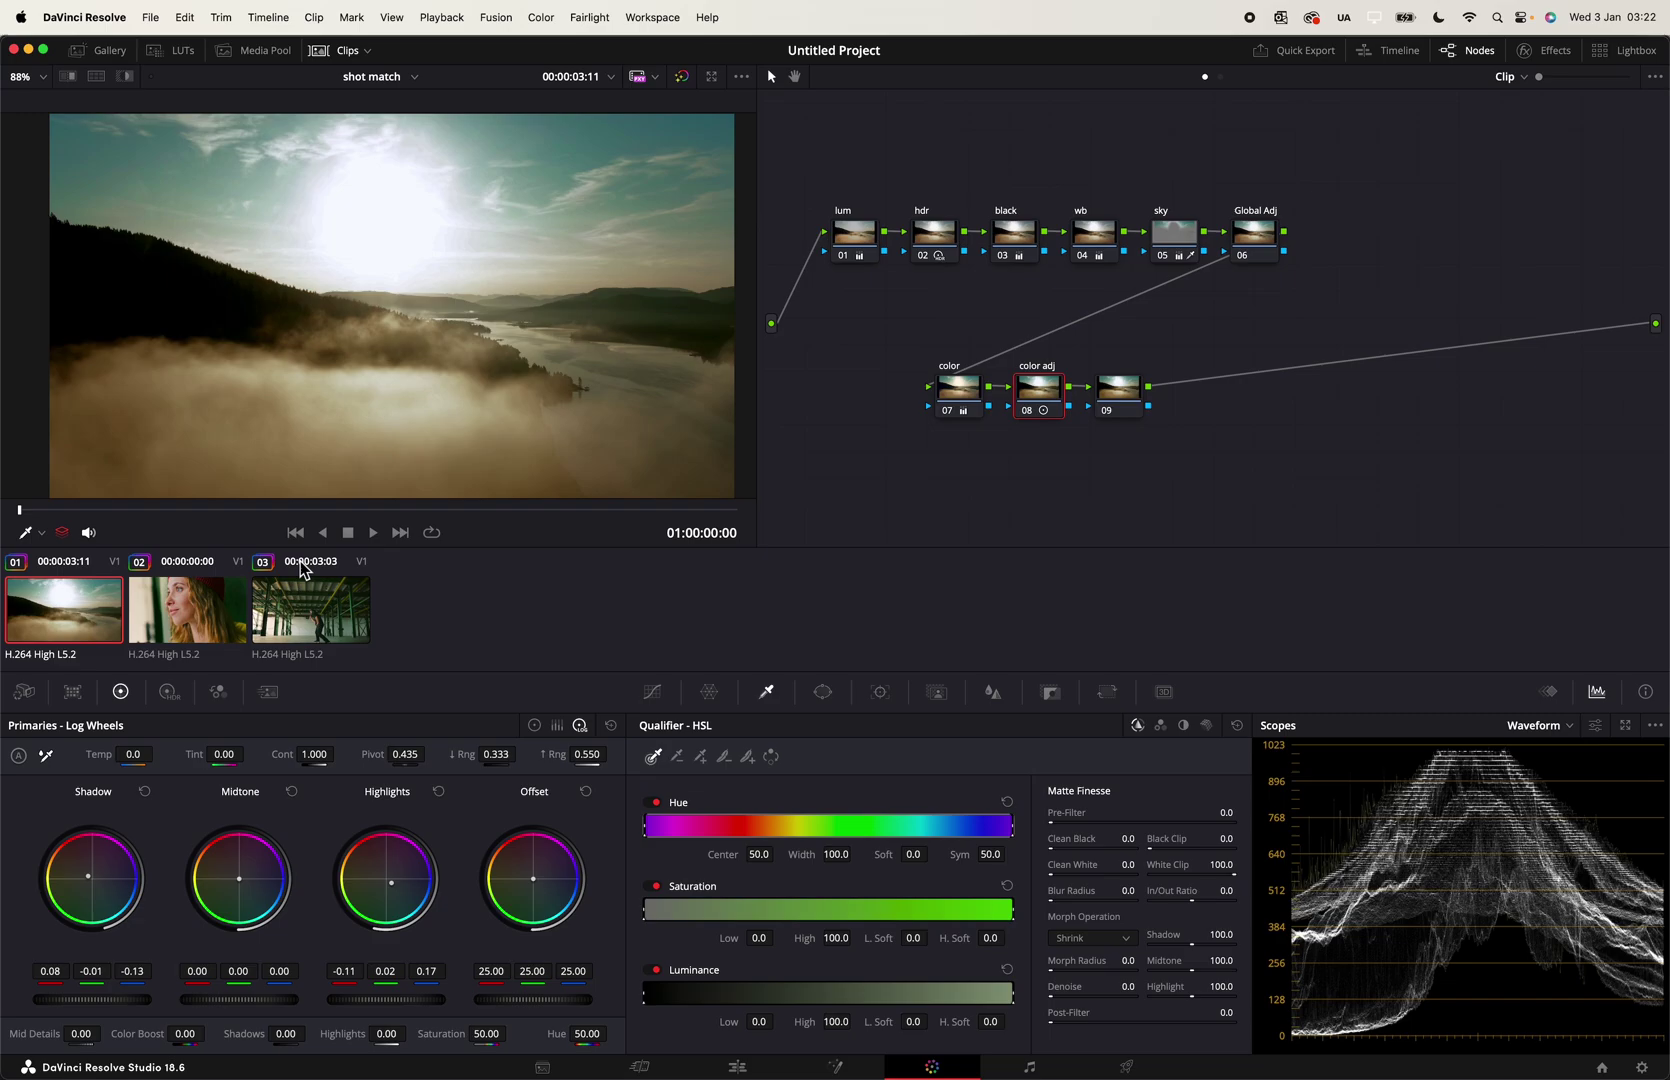
left_click(1118, 393)
Step: Compare the landscape with its color, color adj and glow nodes off and on, and against the portrait and warehouse
left_click_drag(1214, 352, 885, 455)
key("ctrl+d")
key("super+d")
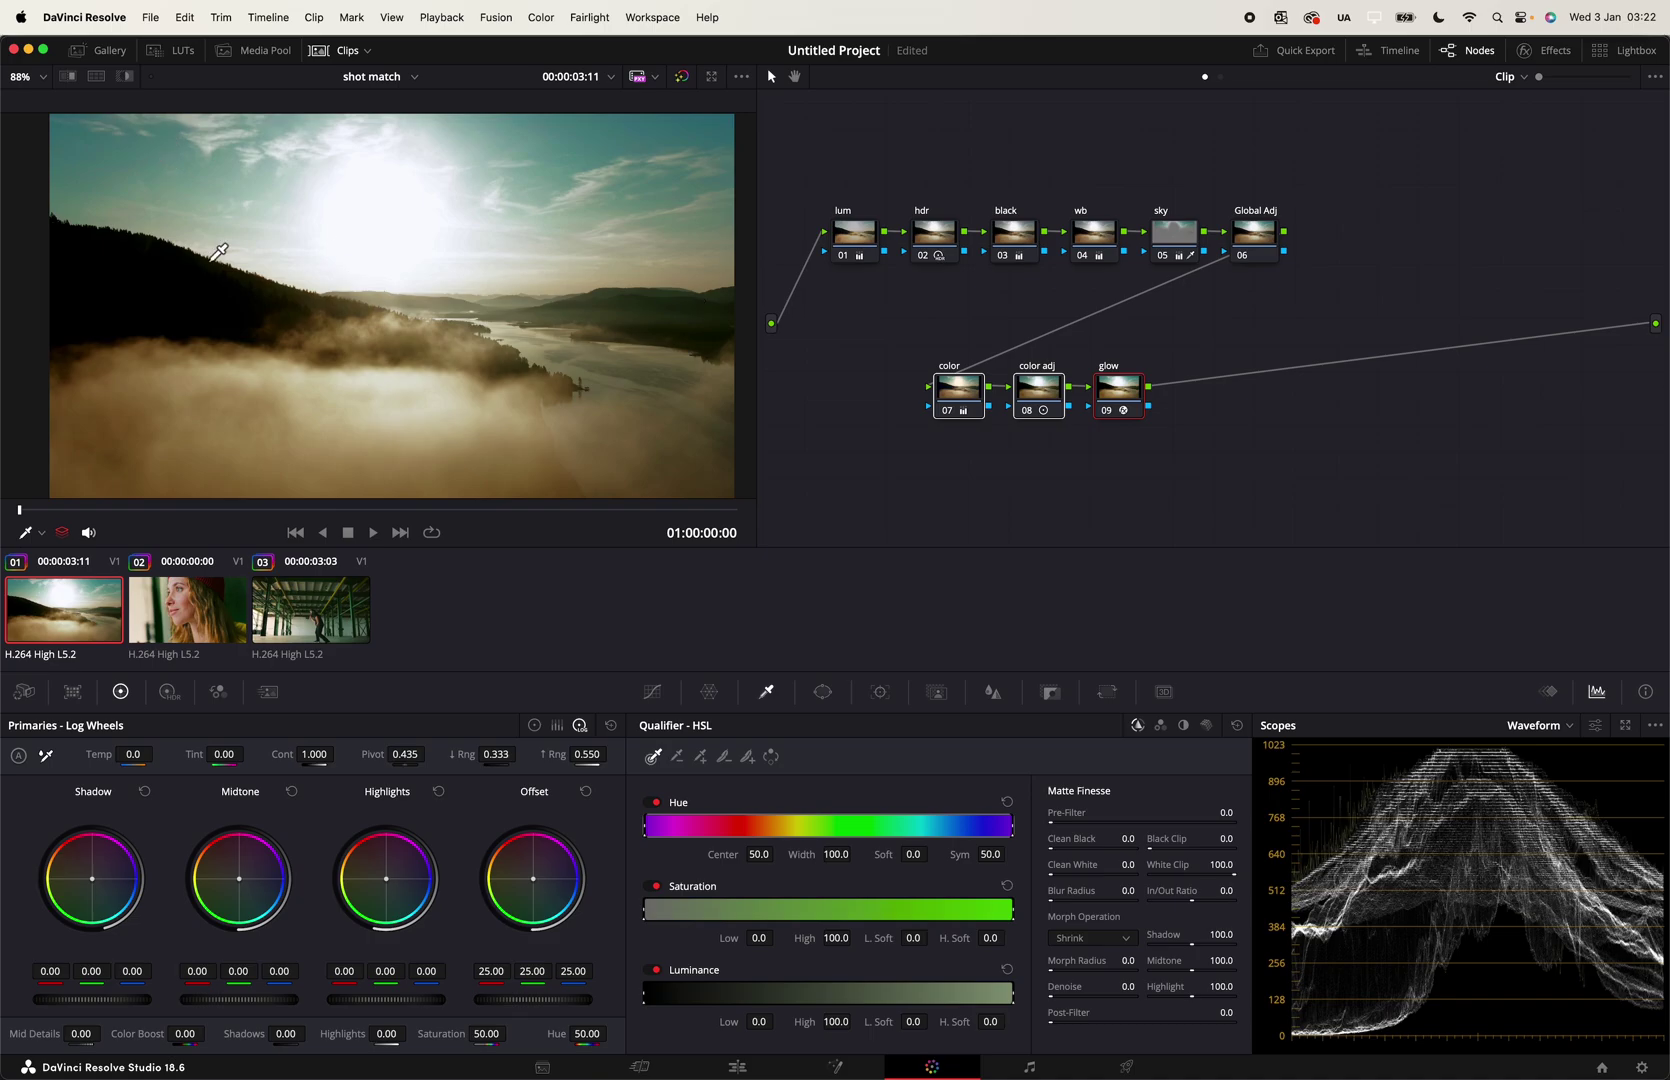
left_click(195, 637)
left_click(306, 631)
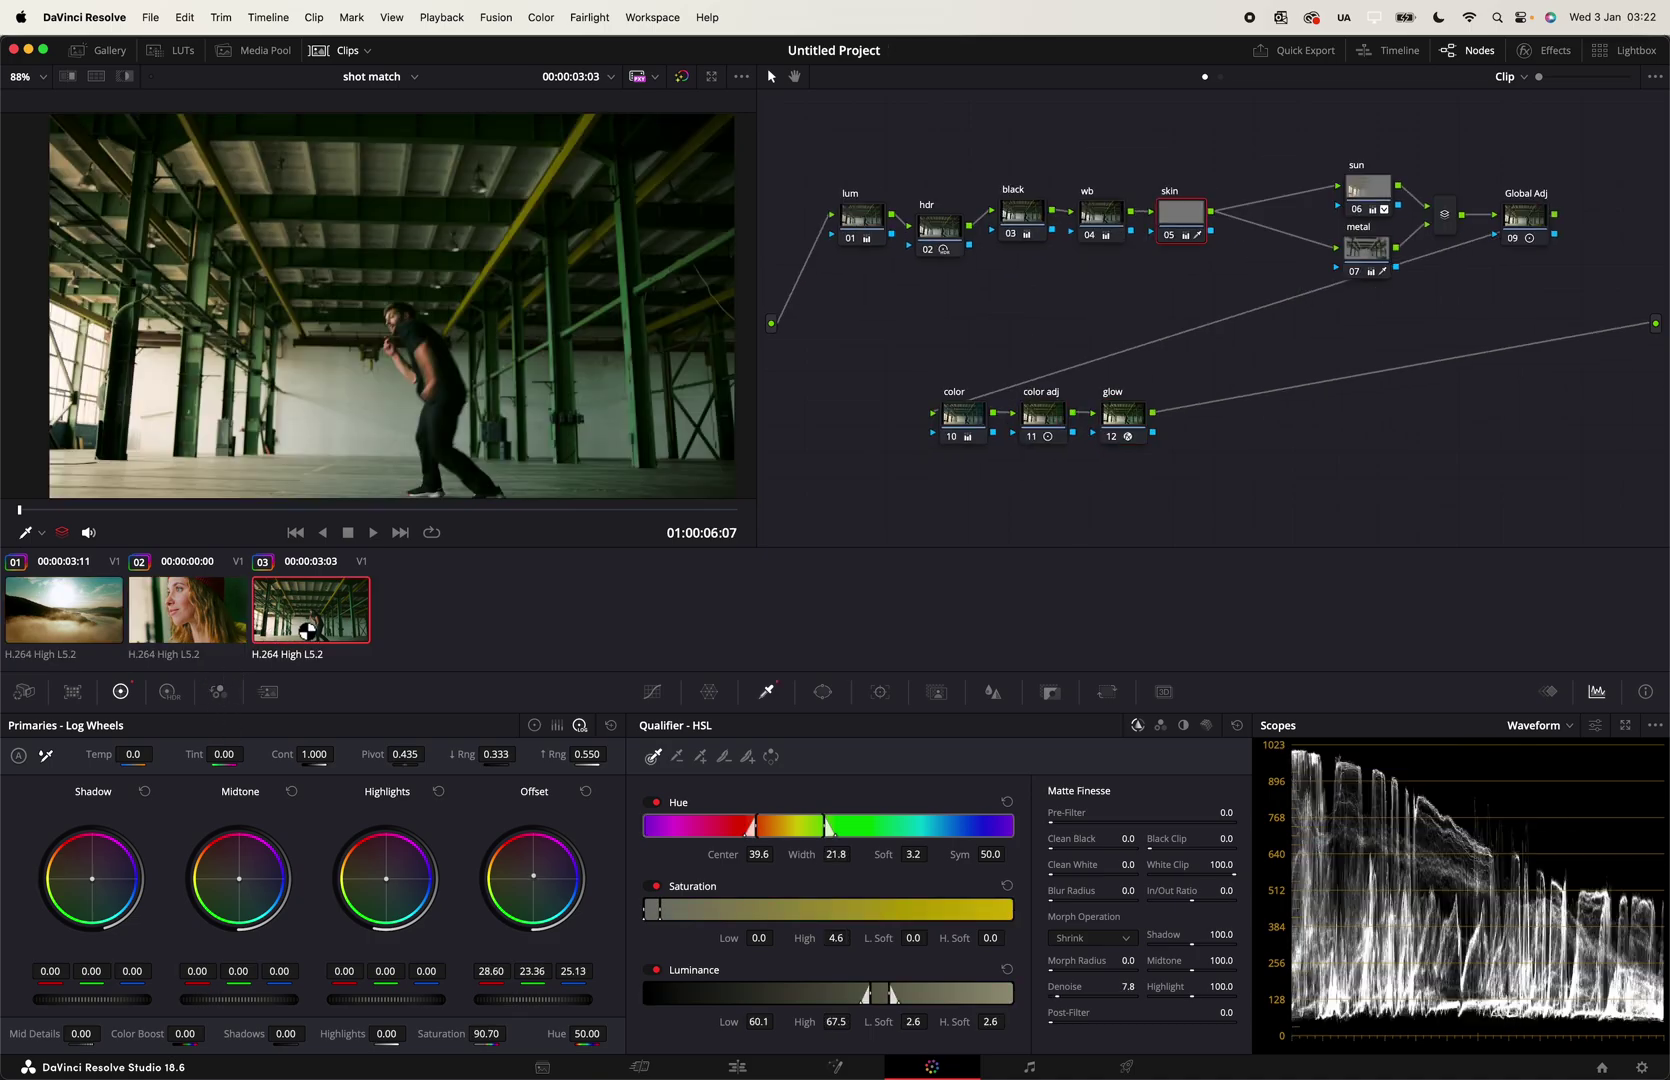
left_click(130, 634)
left_click(190, 625)
left_click(292, 621)
Step: Set the portrait's Global Adj Contrast to 0.824 and Offset to 17.90, checking the result against the landscape
left_click(203, 628)
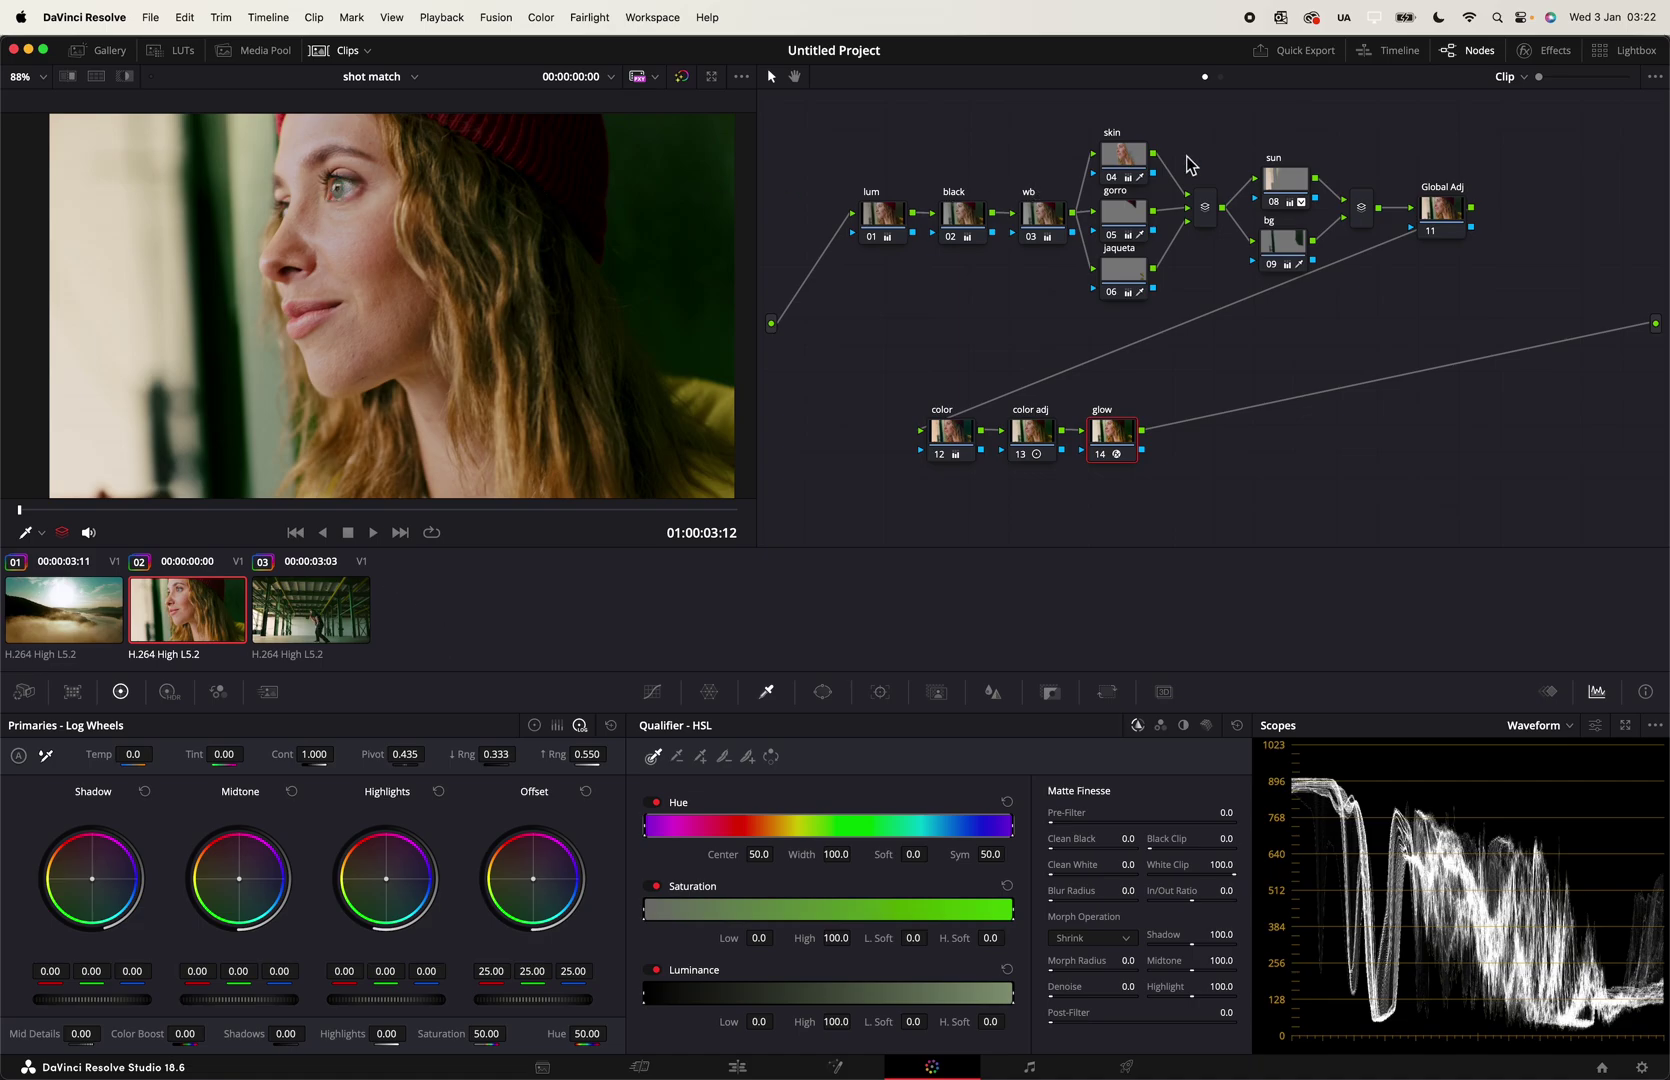
left_click(1452, 205)
left_click(534, 725)
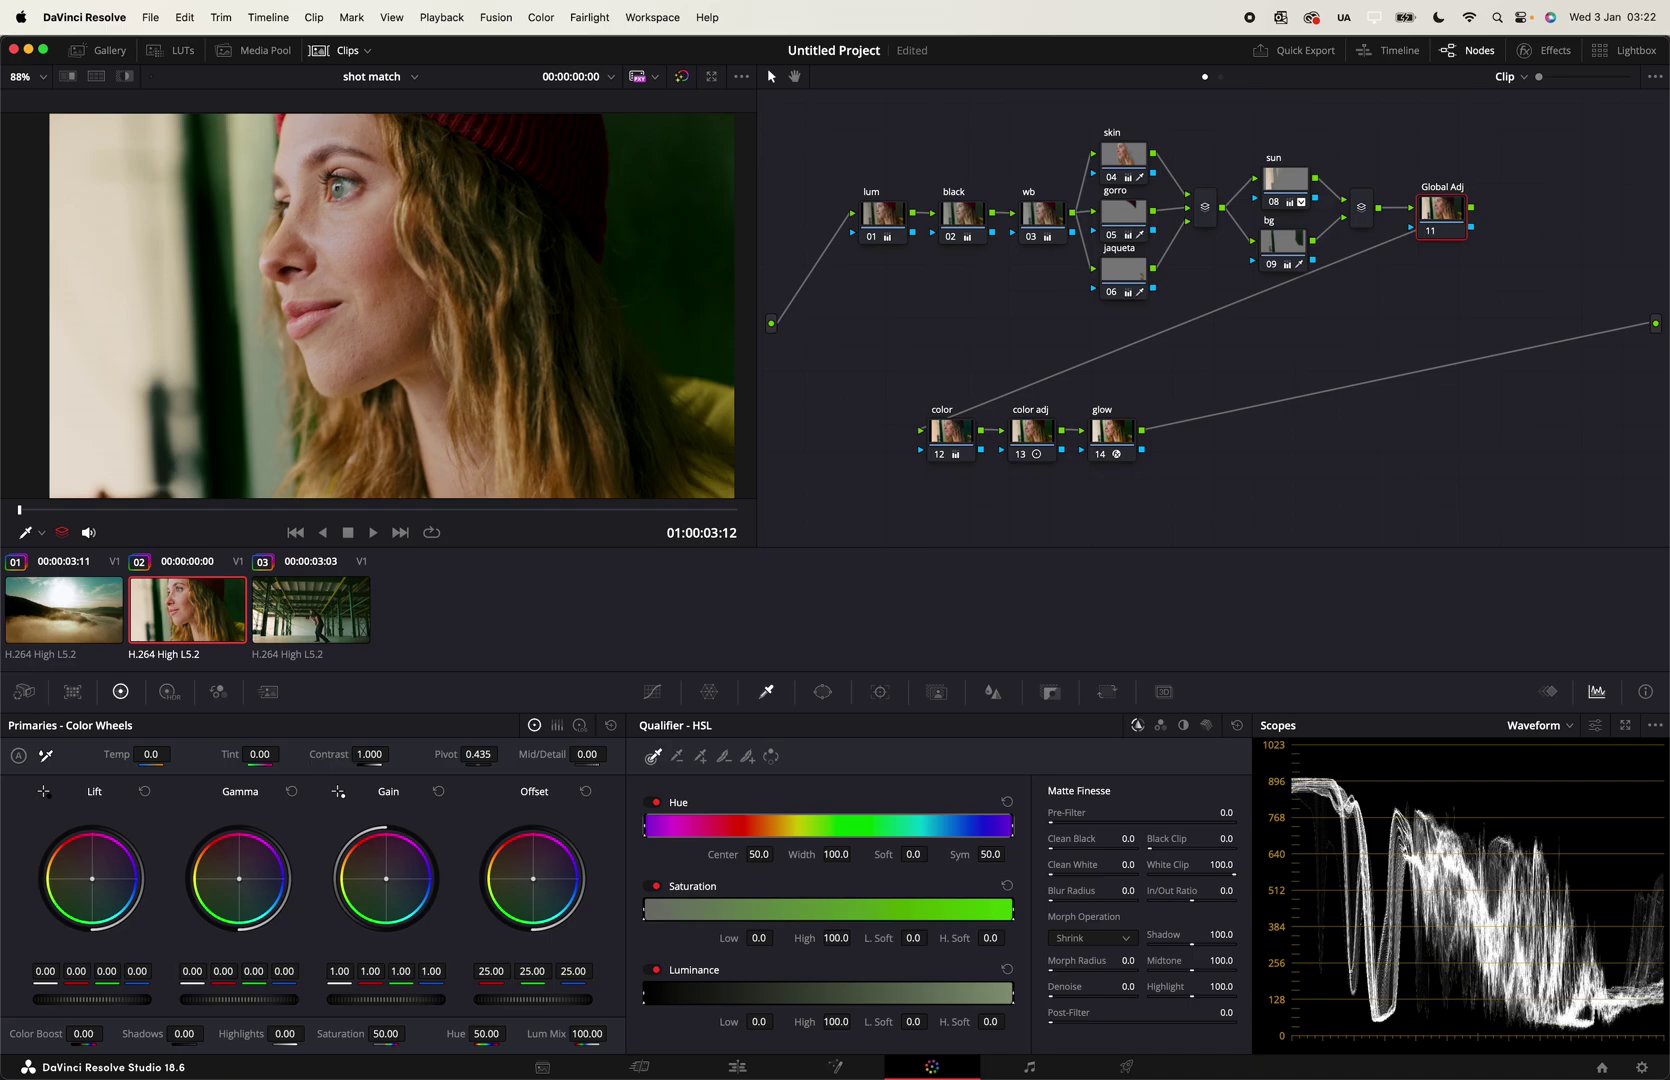
left_click_drag(370, 754, 327, 760)
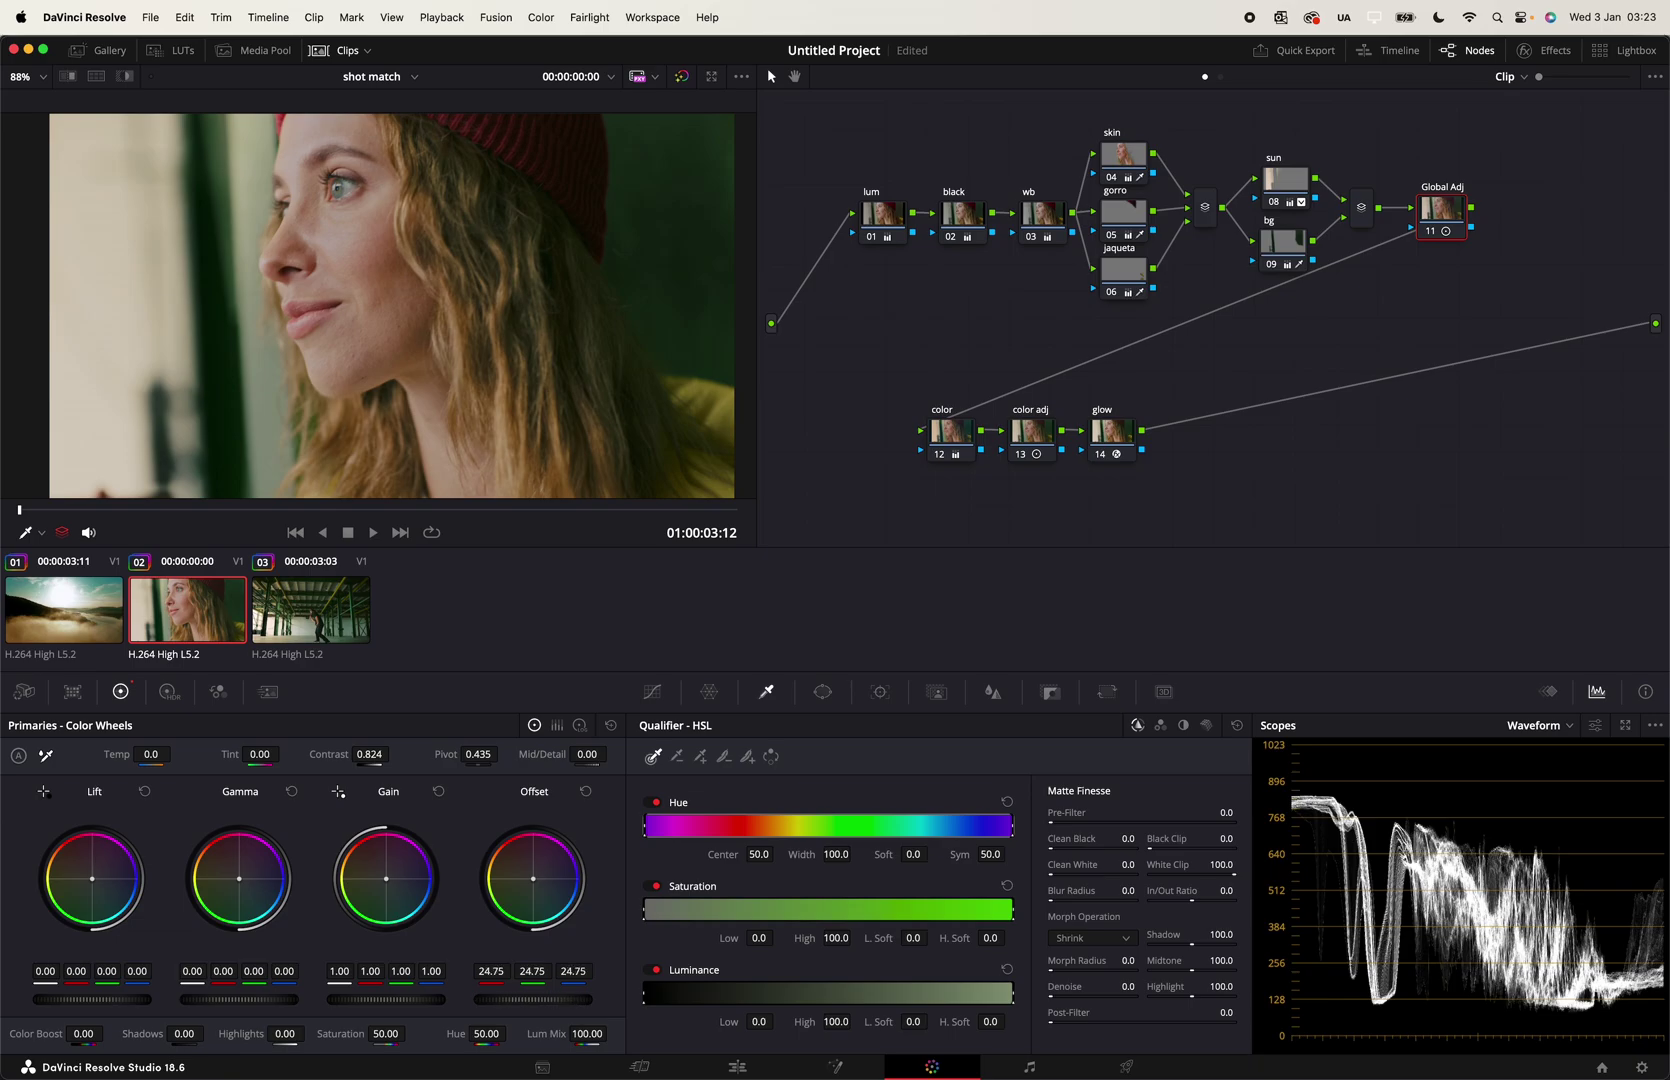
left_click_drag(533, 999, 504, 999)
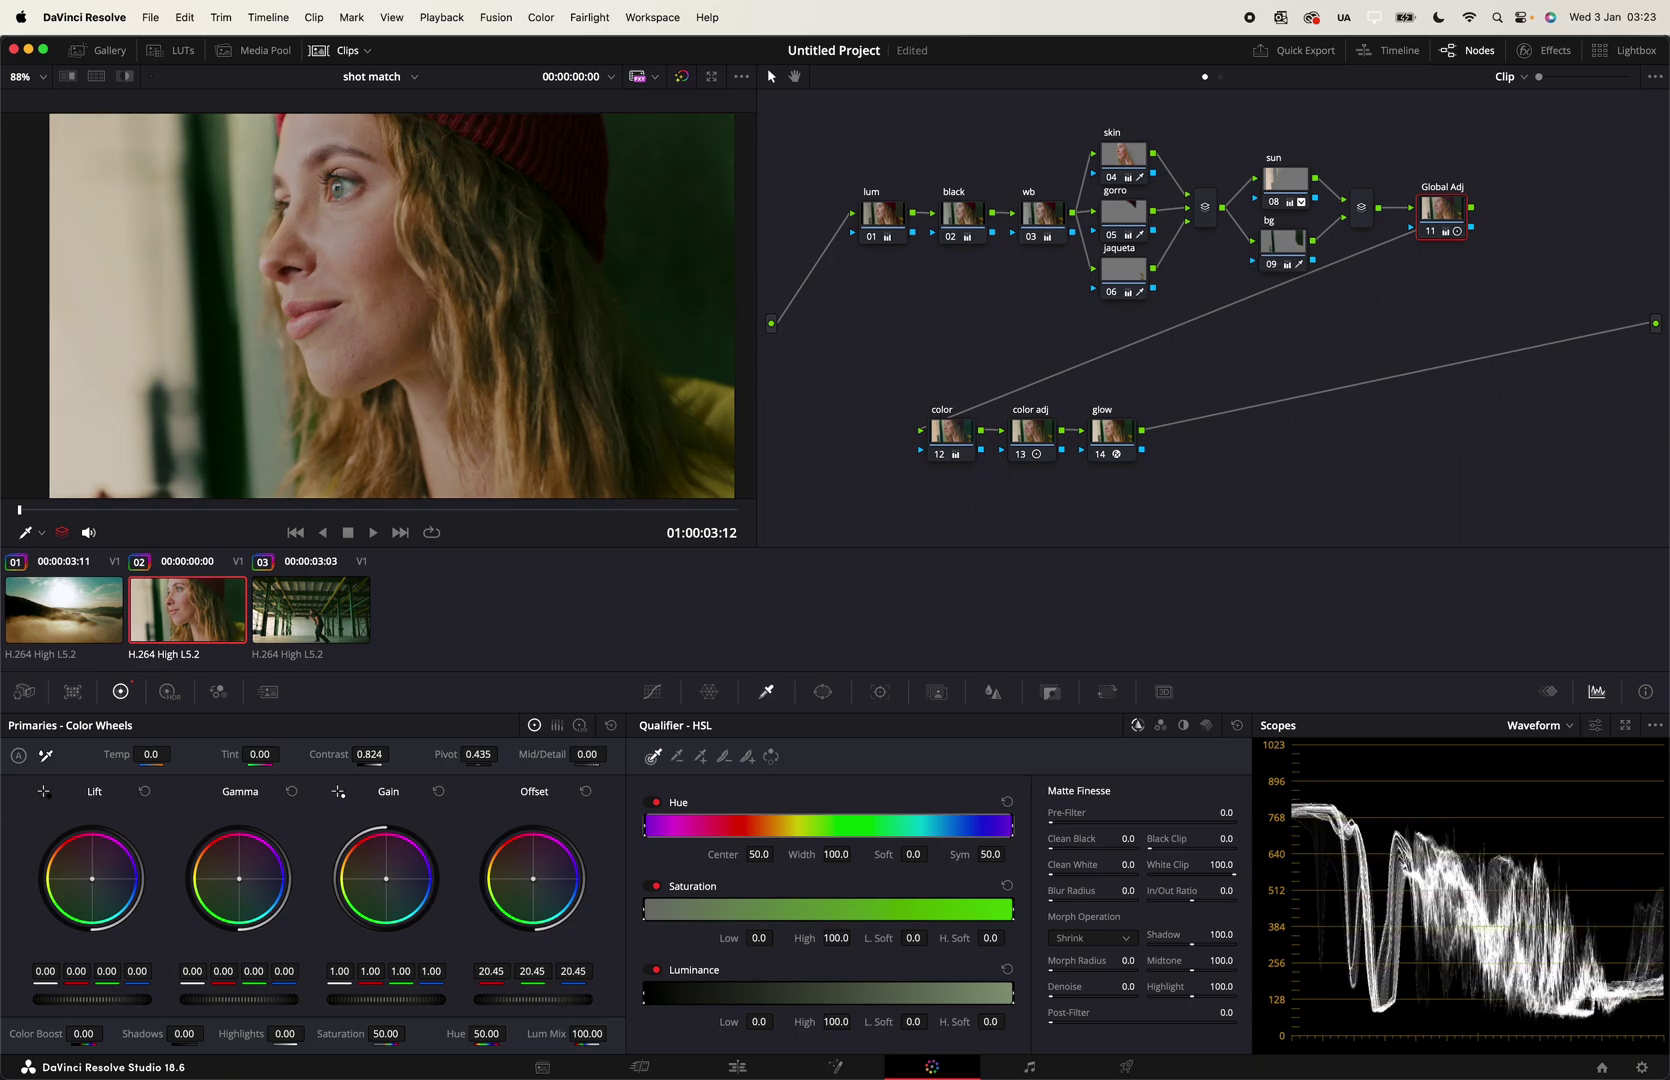
left_click(117, 642)
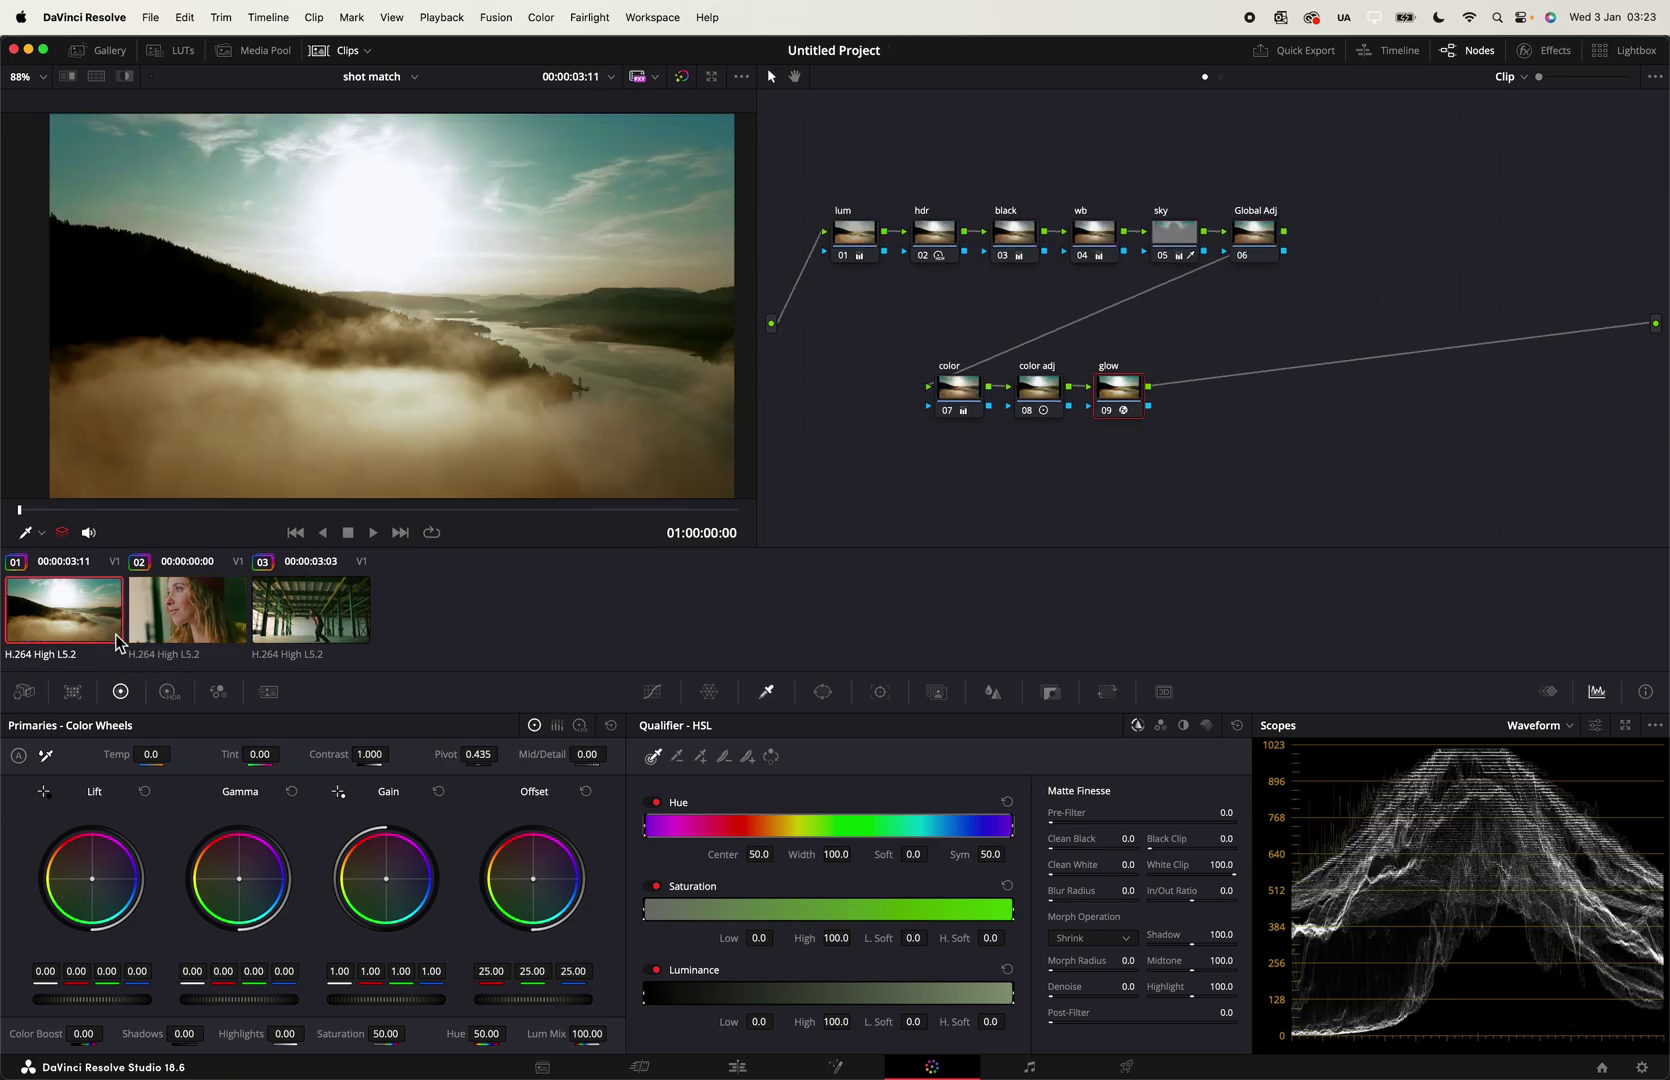
left_click(169, 634)
left_click(1217, 313)
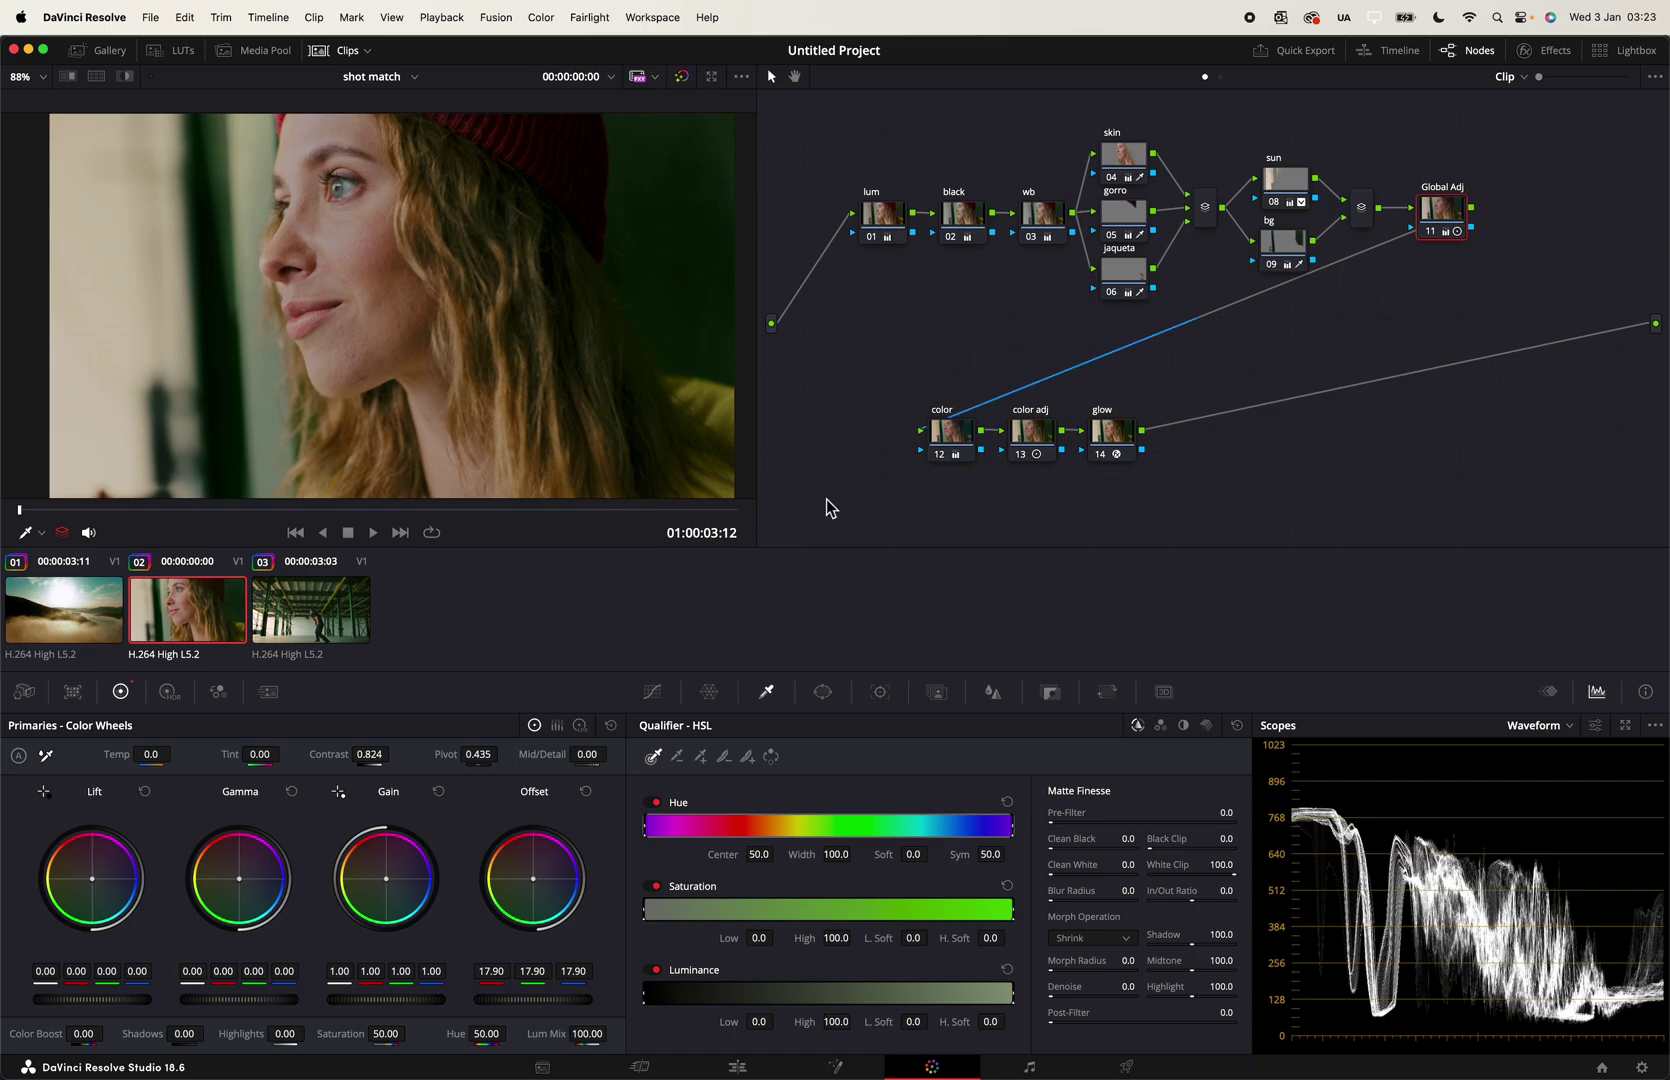
Step: Set the log Highlights to 0.04 in the portrait's Global Adj node and compare the image with the node off and on
left_click(580, 726)
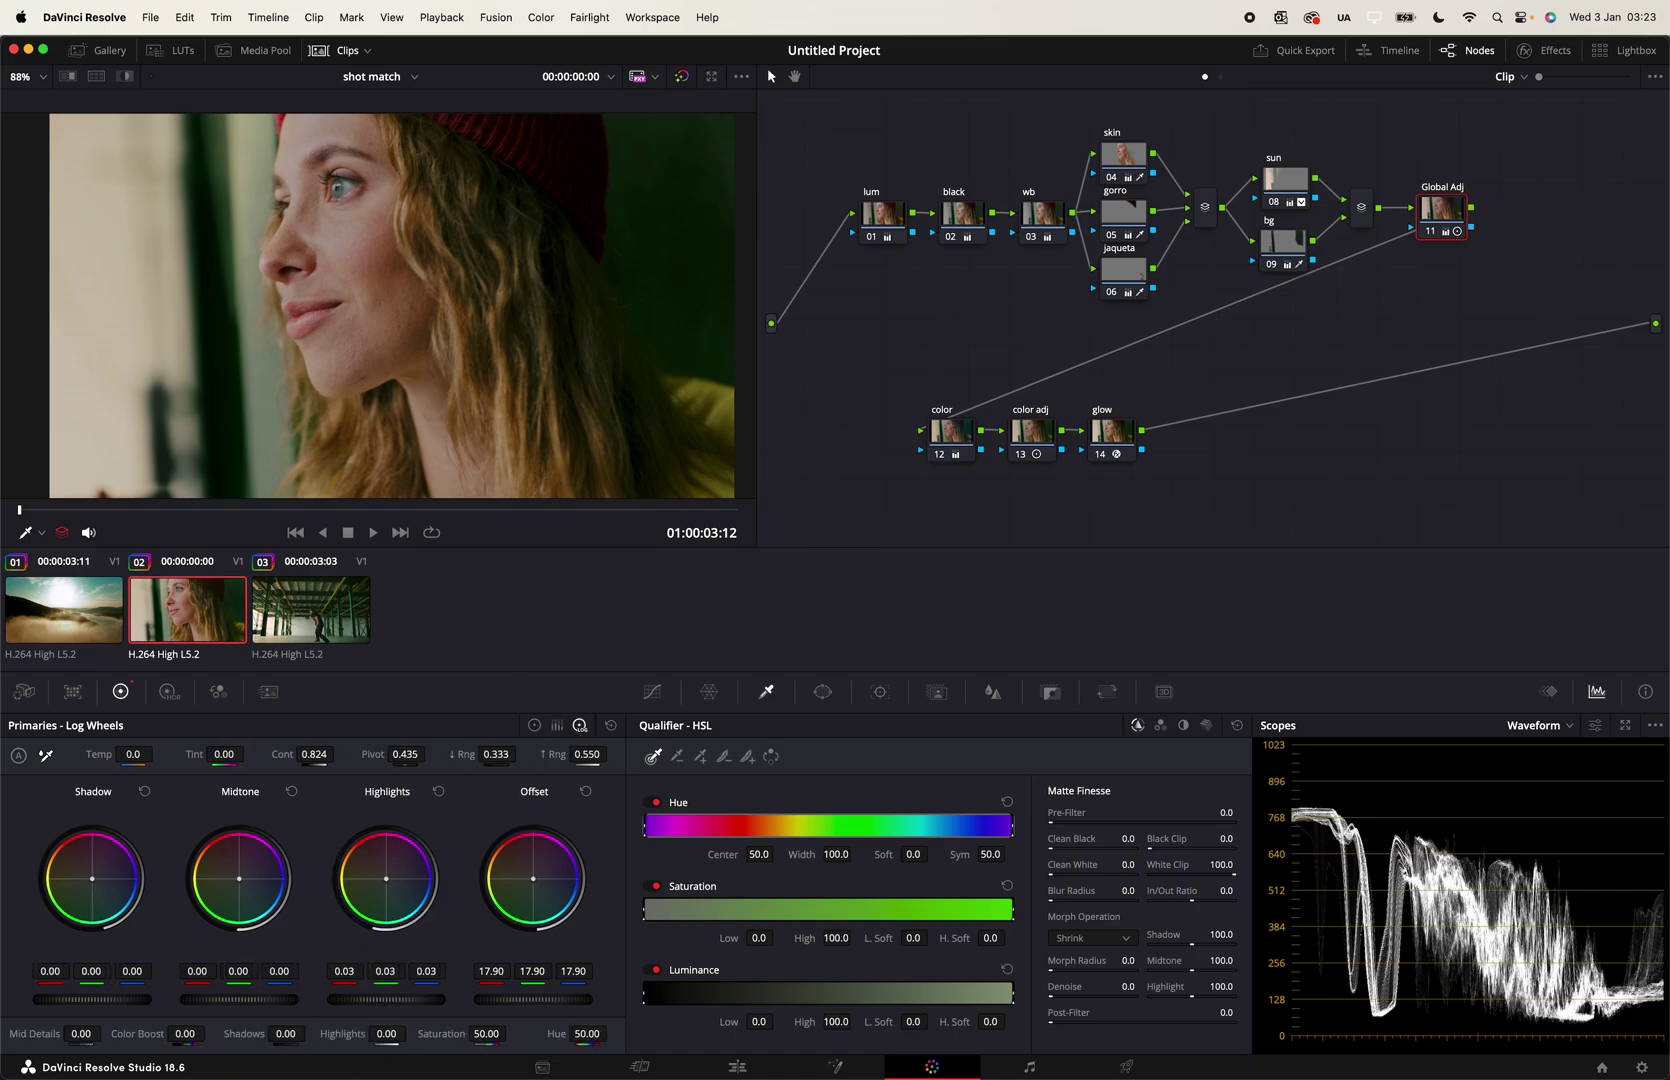
left_click_drag(386, 999, 338, 1005)
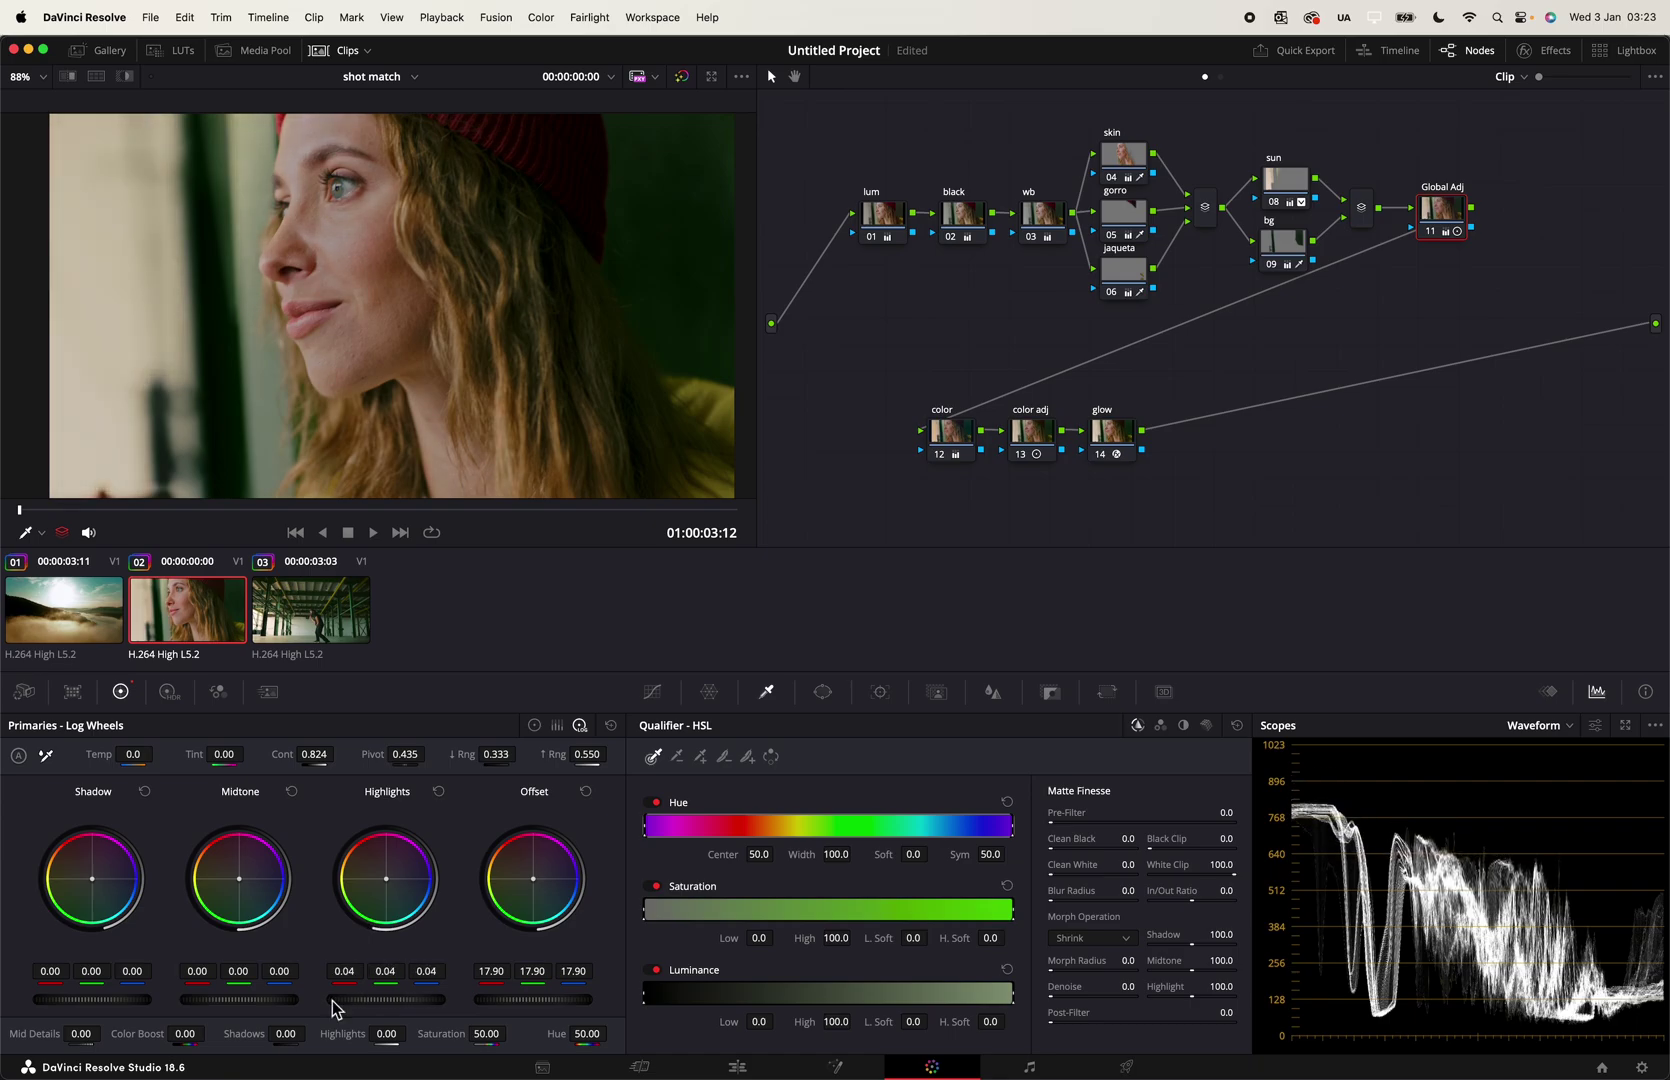
key("shift+d")
key("shift+d")
key("shift+d")
key("shift+d")
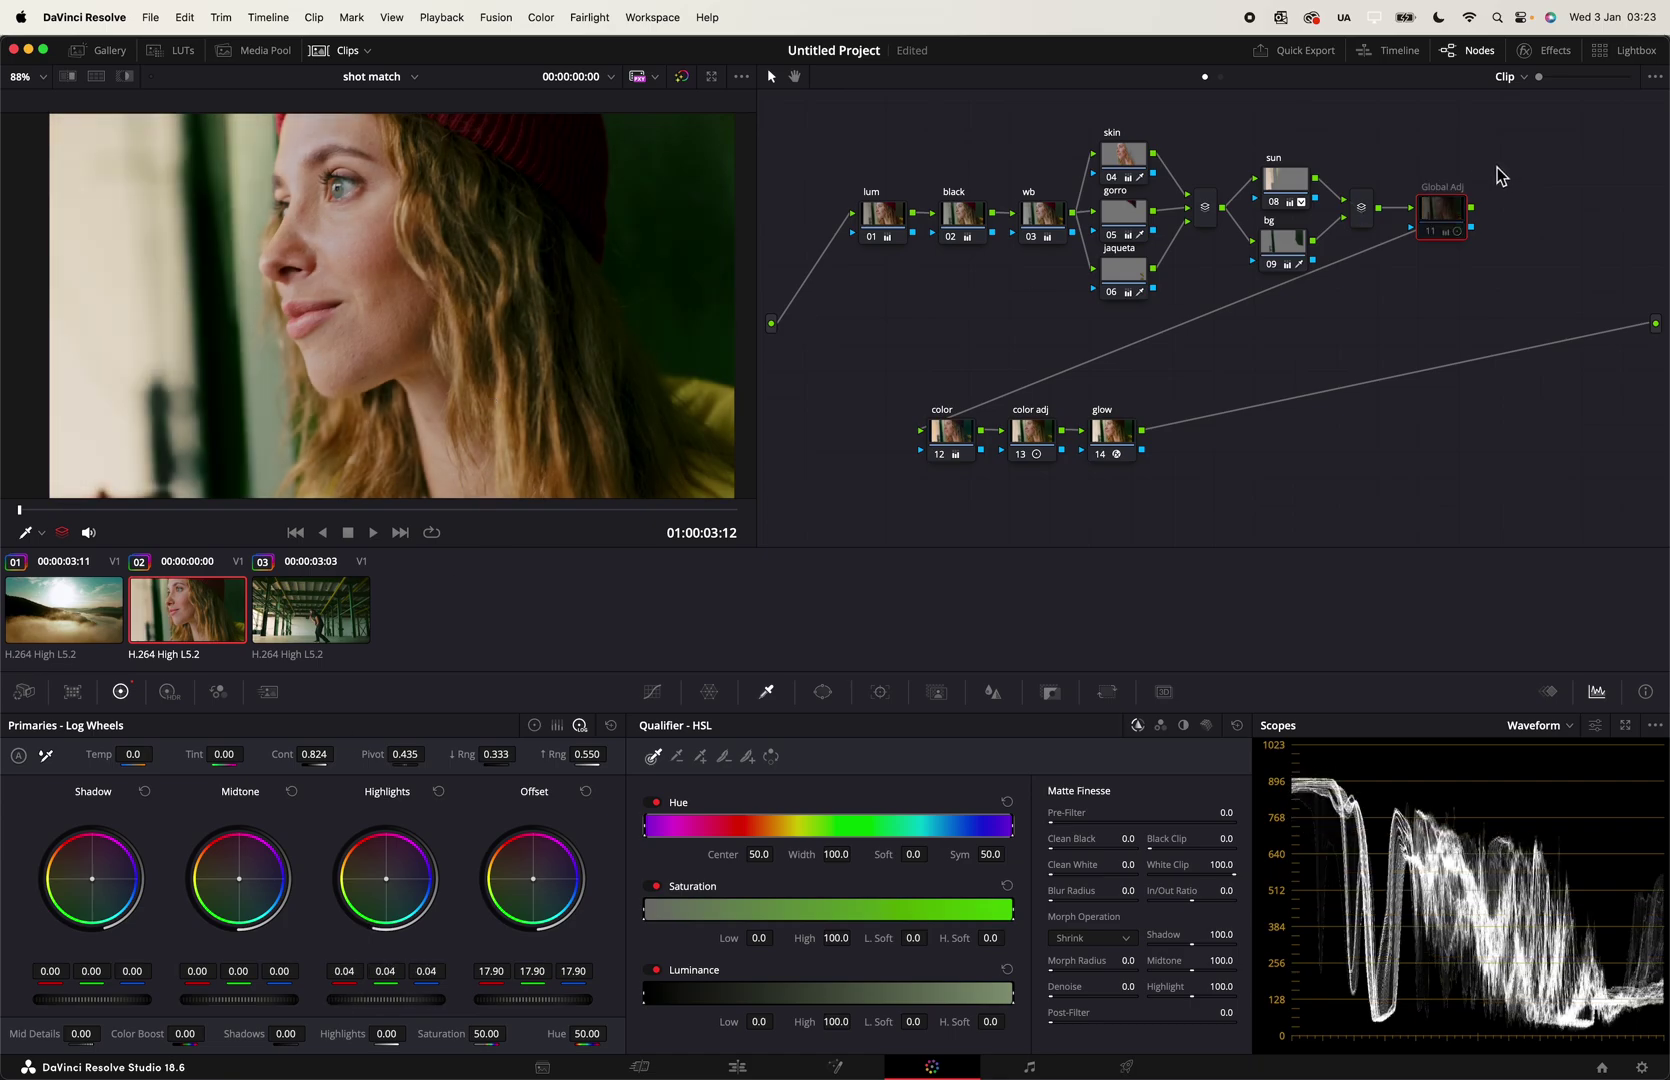
key("shift+d")
key("shift+d")
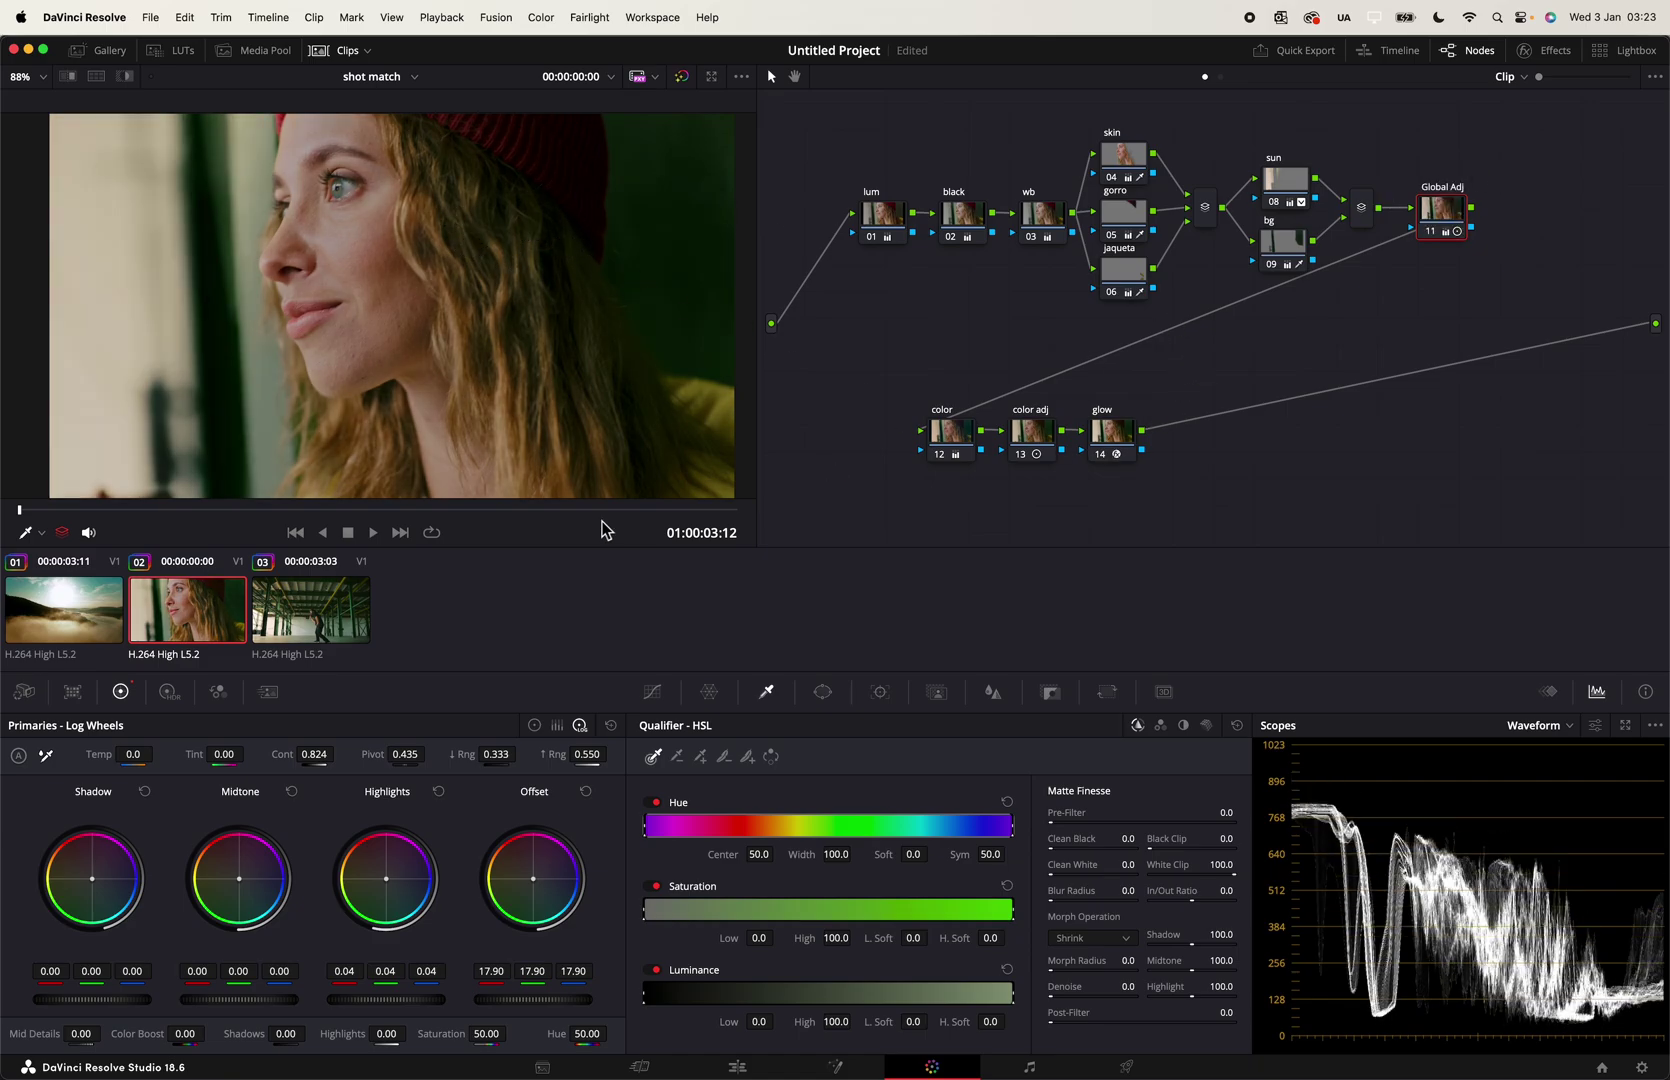
Step: Lower the Contrast of the warehouse's Global Adj node to 0.944
left_click(347, 628)
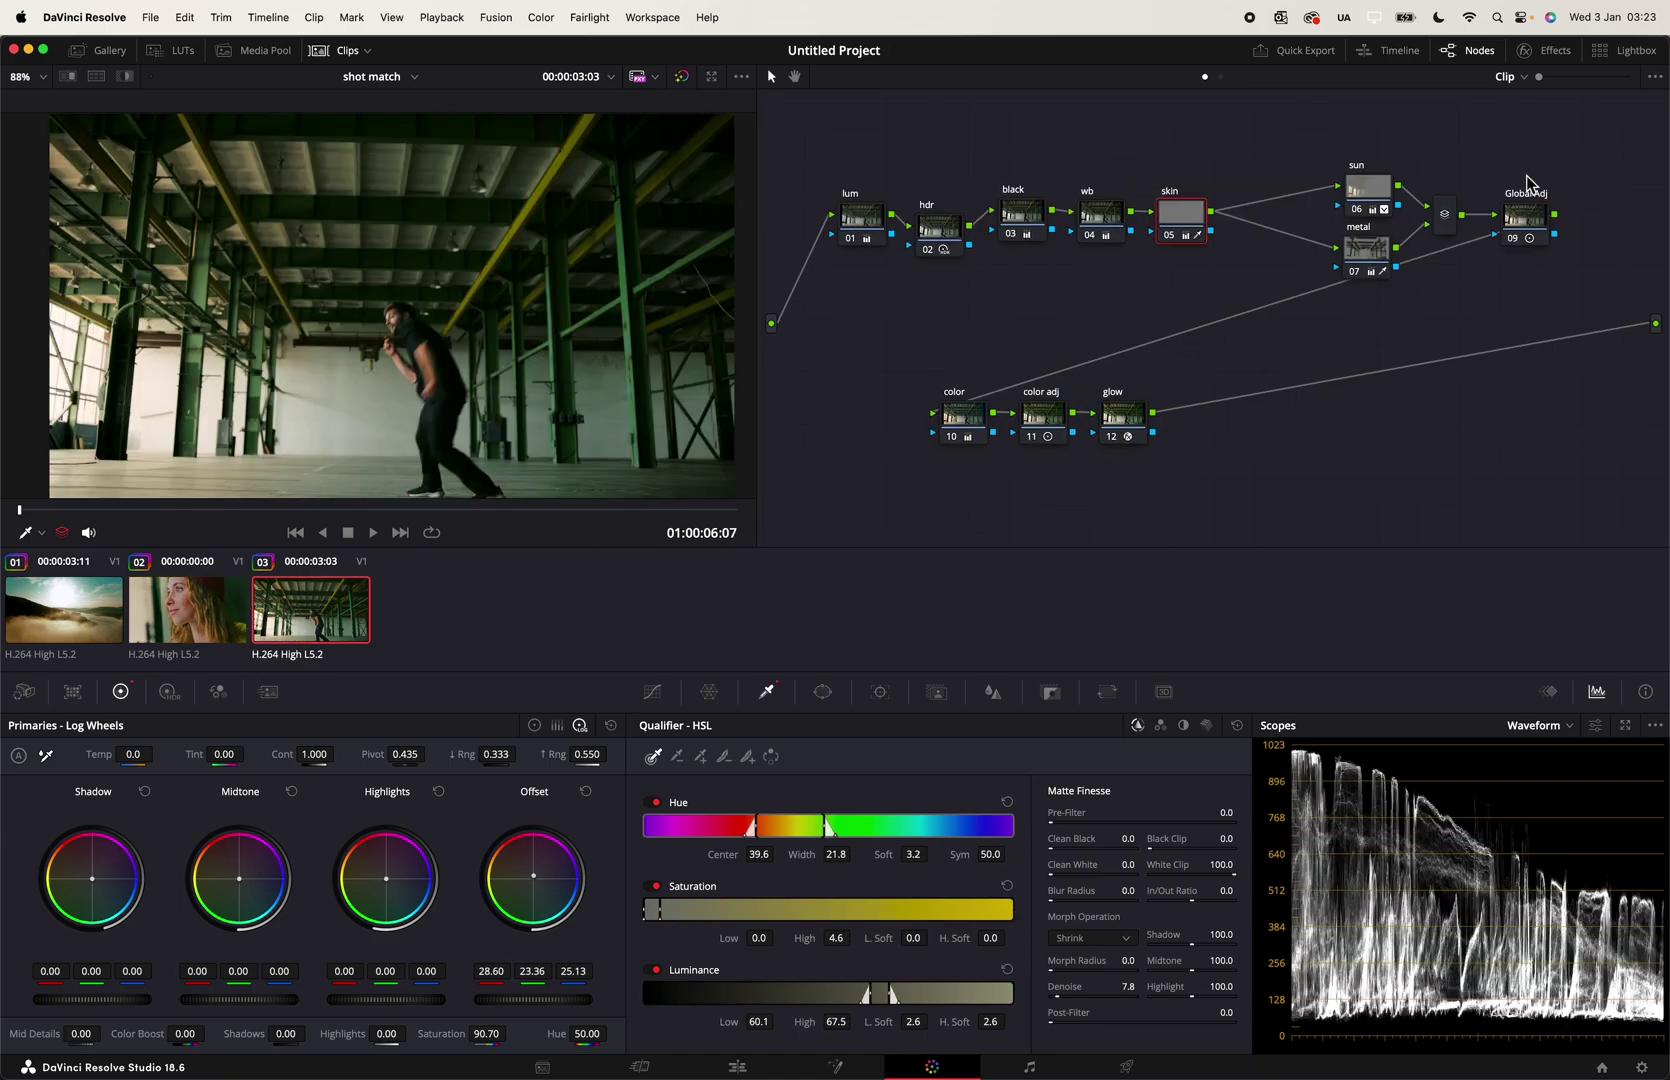
left_click(1526, 218)
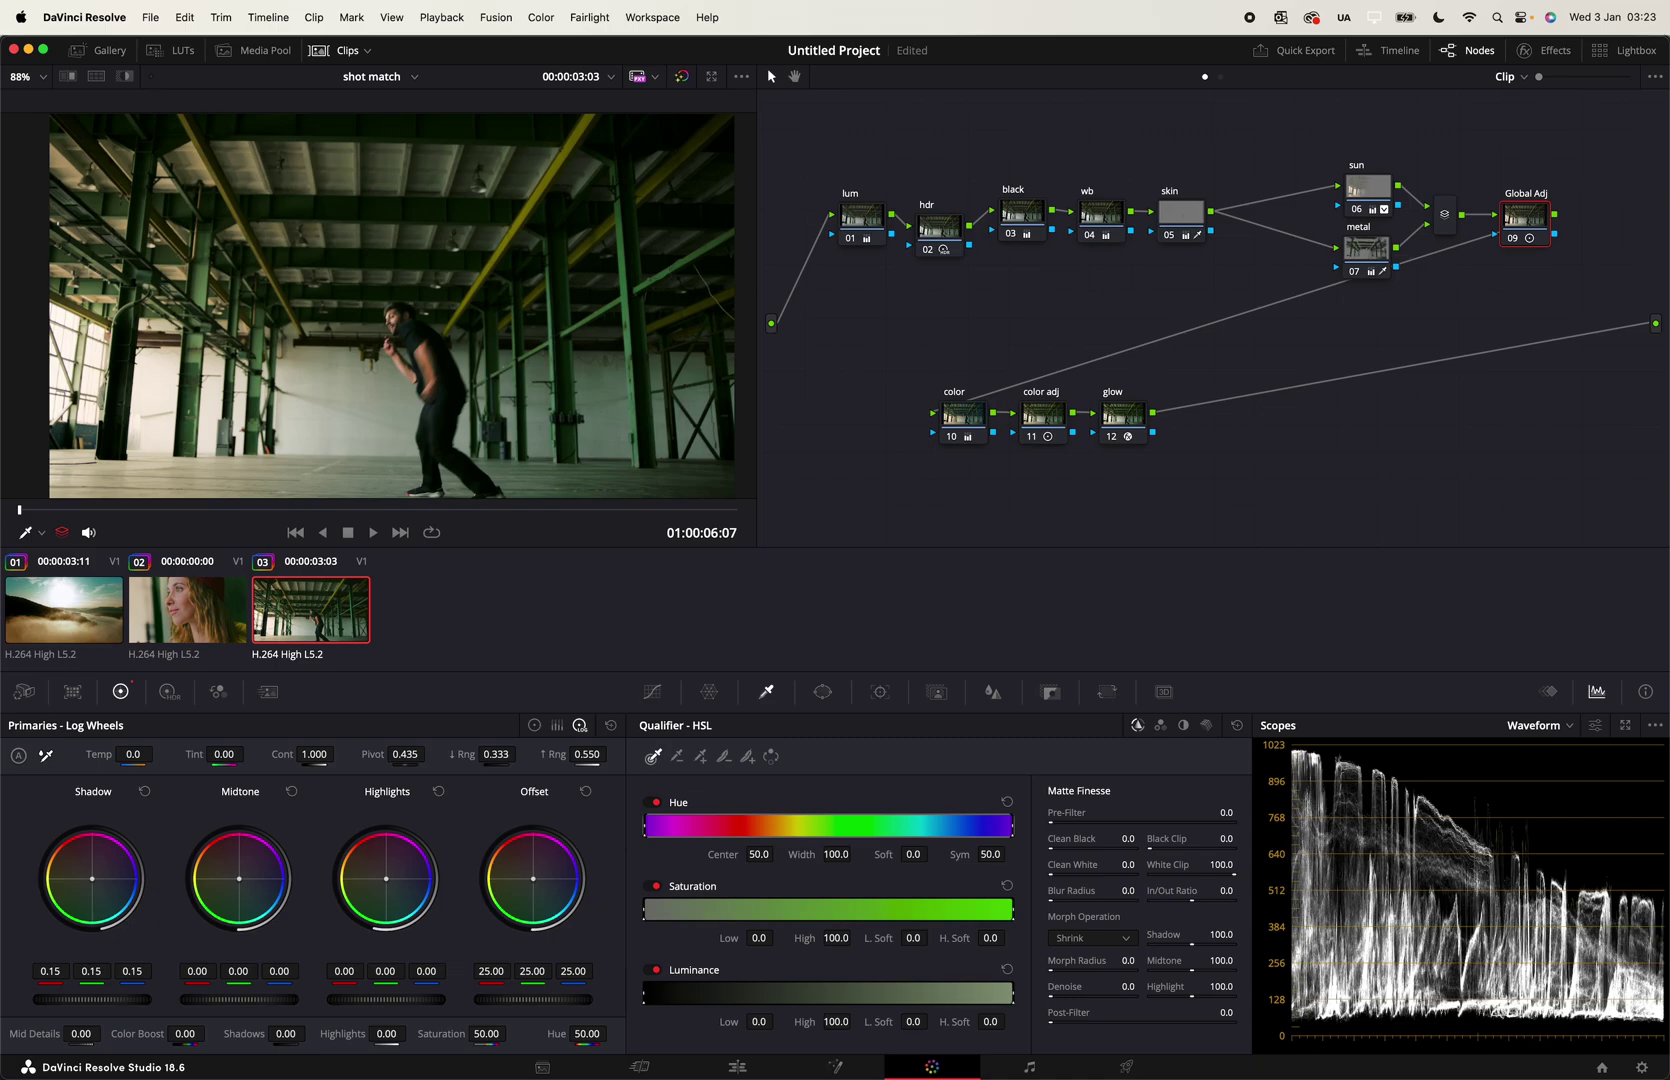
mouse_move(314, 754)
left_mouse_down()
mouse_move(339, 754)
mouse_move(289, 757)
left_mouse_up()
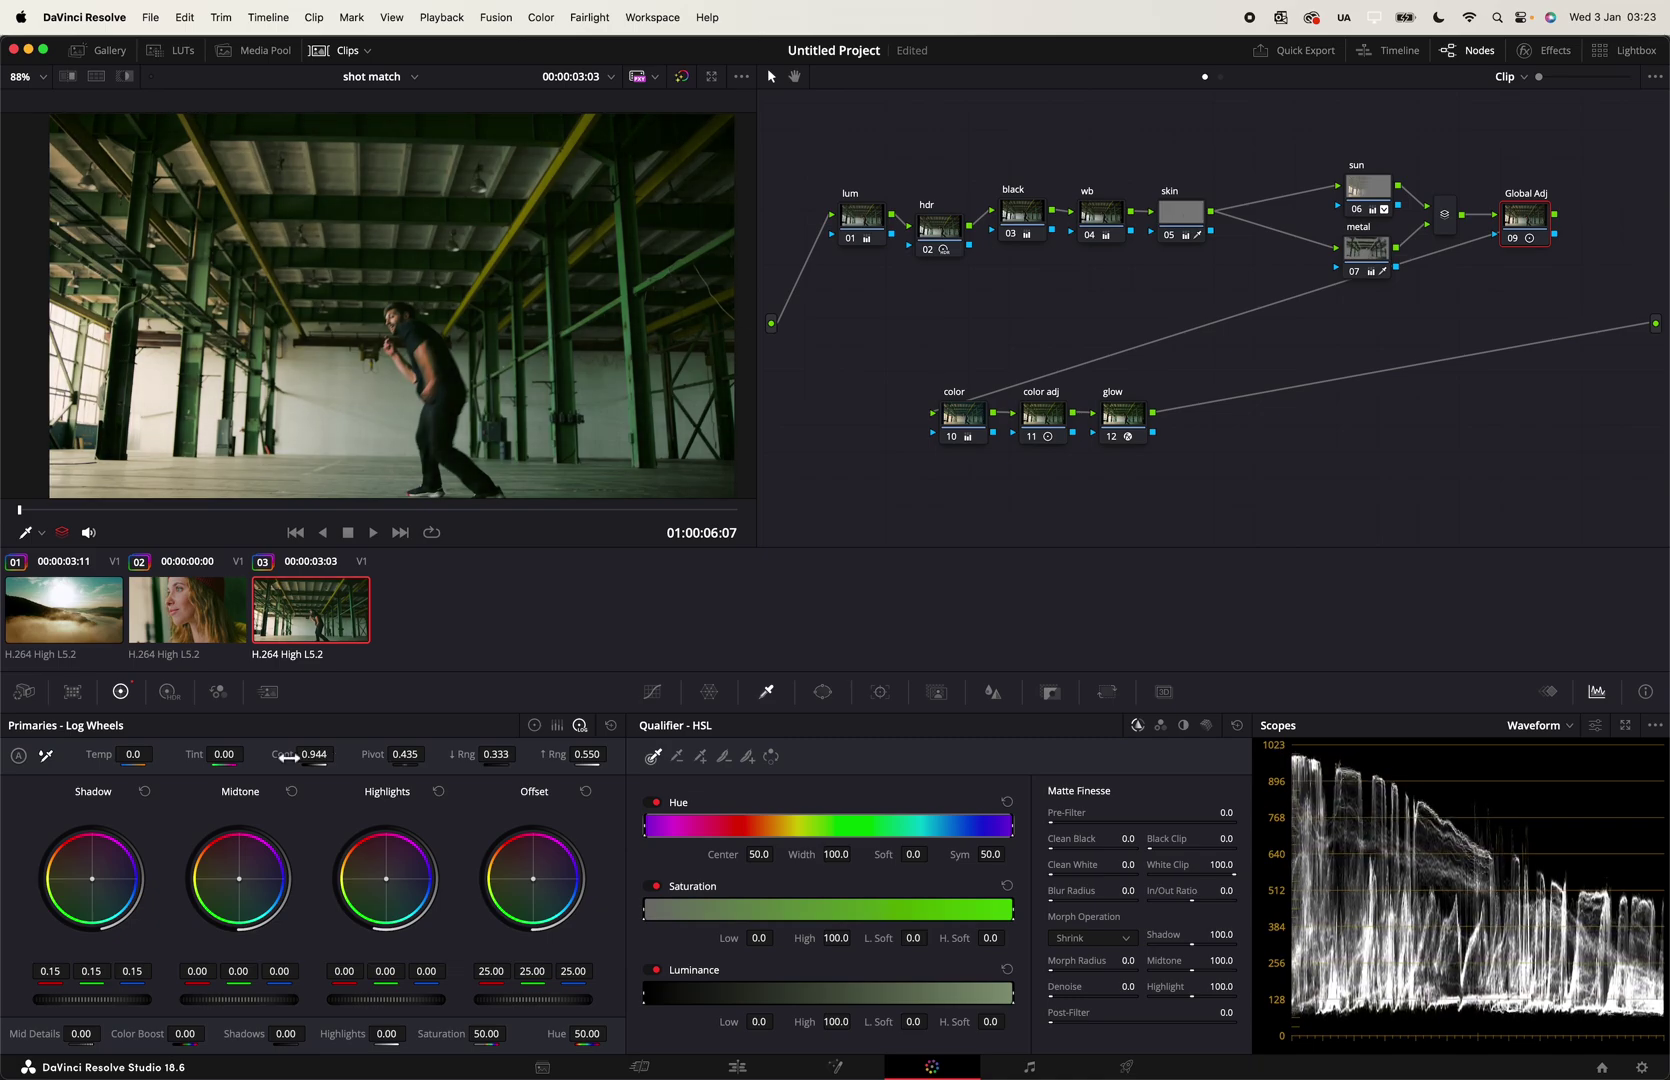
Step: Compare the landscape, portrait and warehouse grades by switching between the three clips
left_click(153, 592)
left_click(280, 618)
left_click(112, 633)
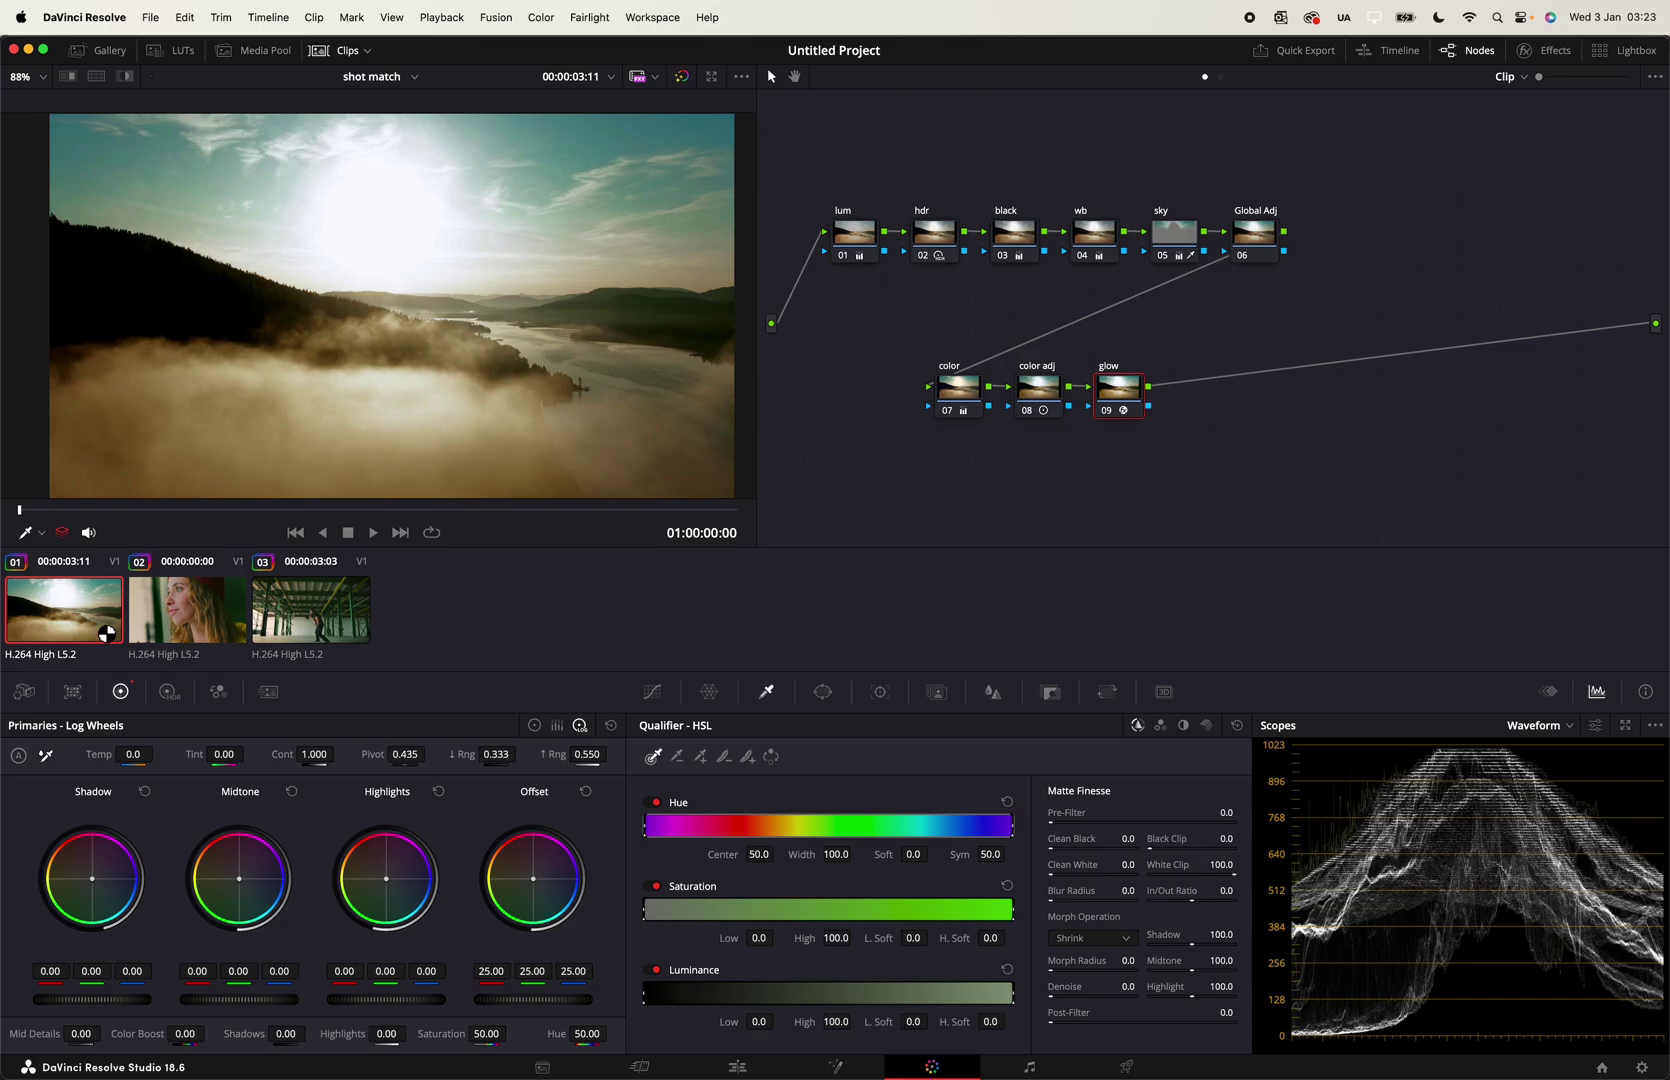
left_click(160, 622)
left_click(255, 609)
left_click(100, 614)
Step: Examine the landscape's node structure, from the lum, hdr, black, wb and sky corrections to Global Adj and the look nodes
left_click_drag(1268, 322, 886, 419)
left_click(1481, 504)
left_click_drag(827, 174, 1012, 270)
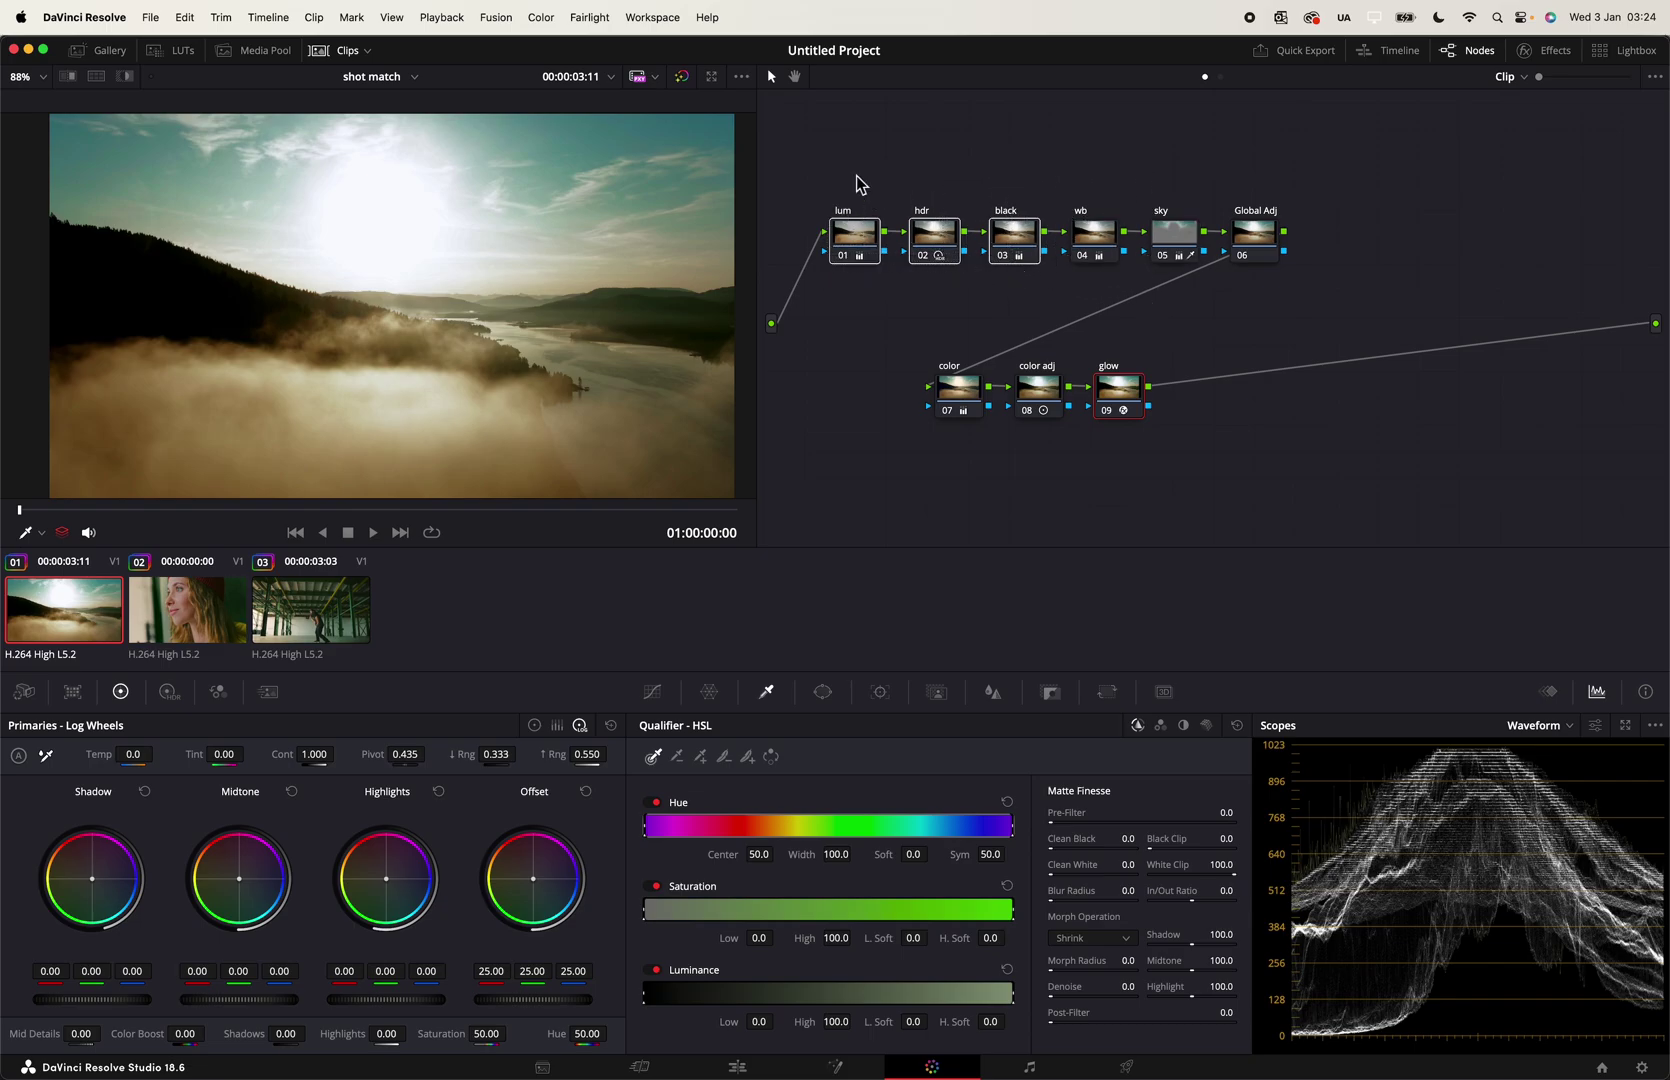
left_click_drag(813, 180, 1111, 287)
left_click(854, 168)
left_click(940, 224)
left_click_drag(825, 160, 953, 312)
left_click(1014, 236)
left_click(1093, 236)
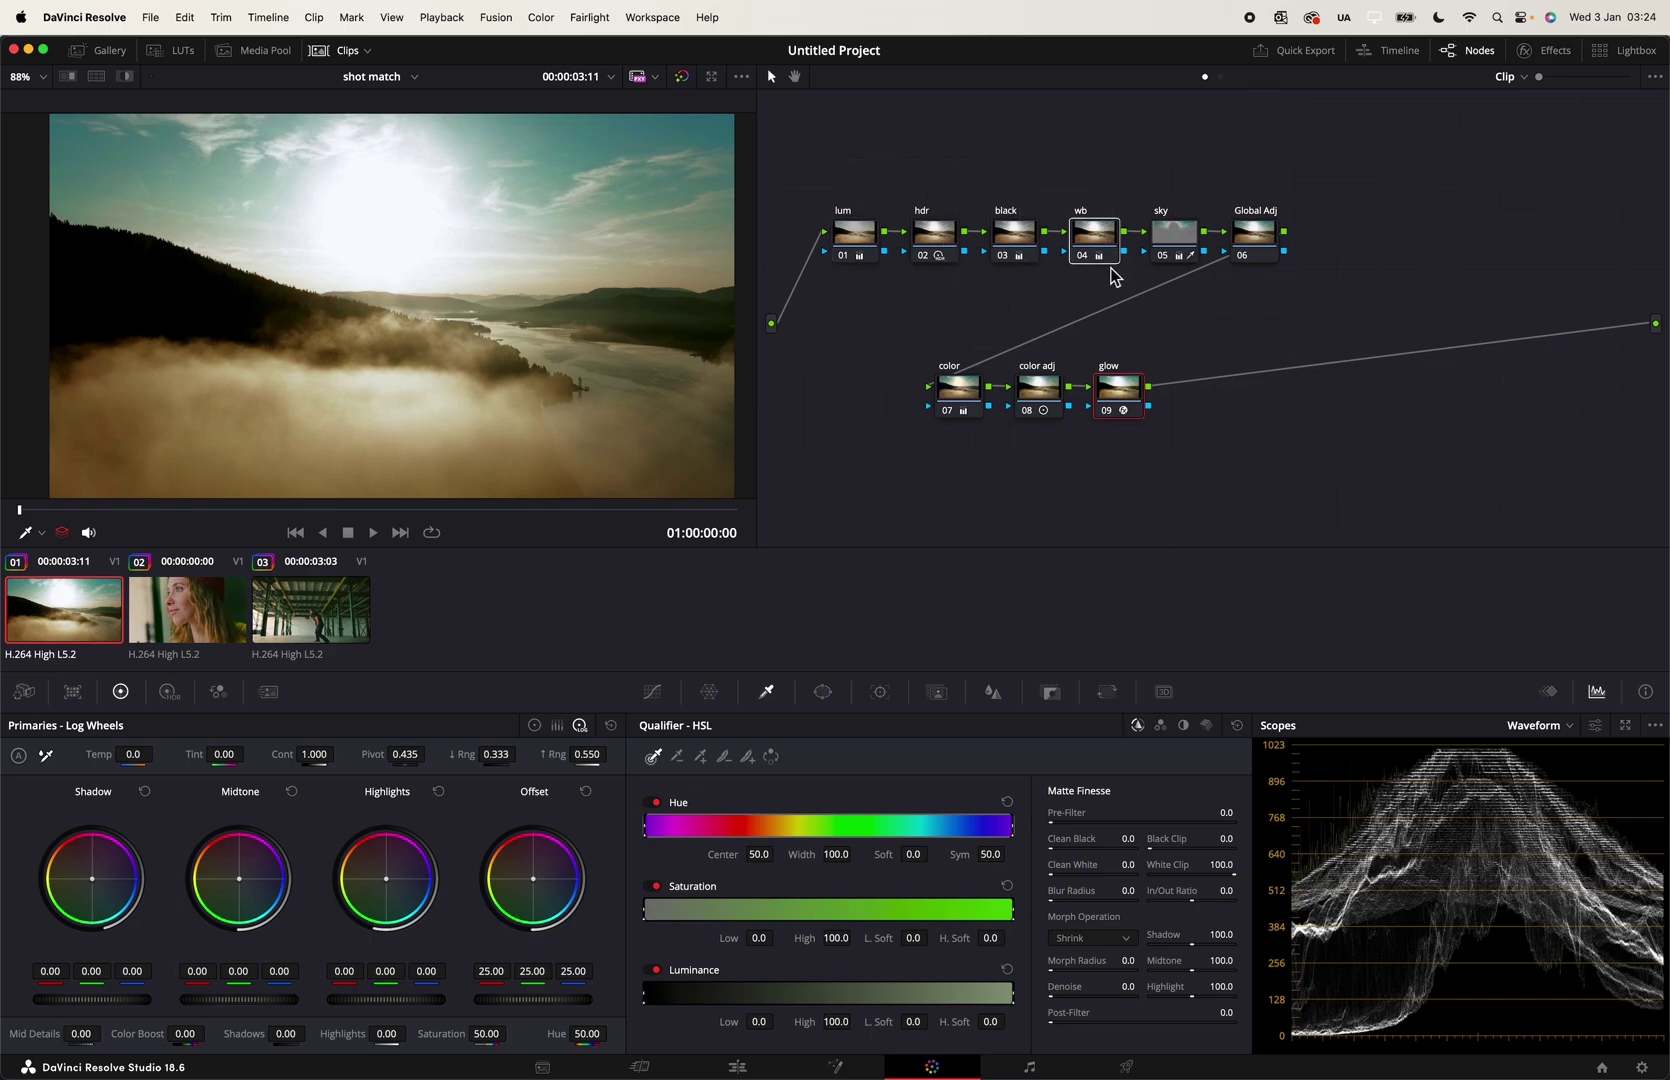
left_click(1175, 232)
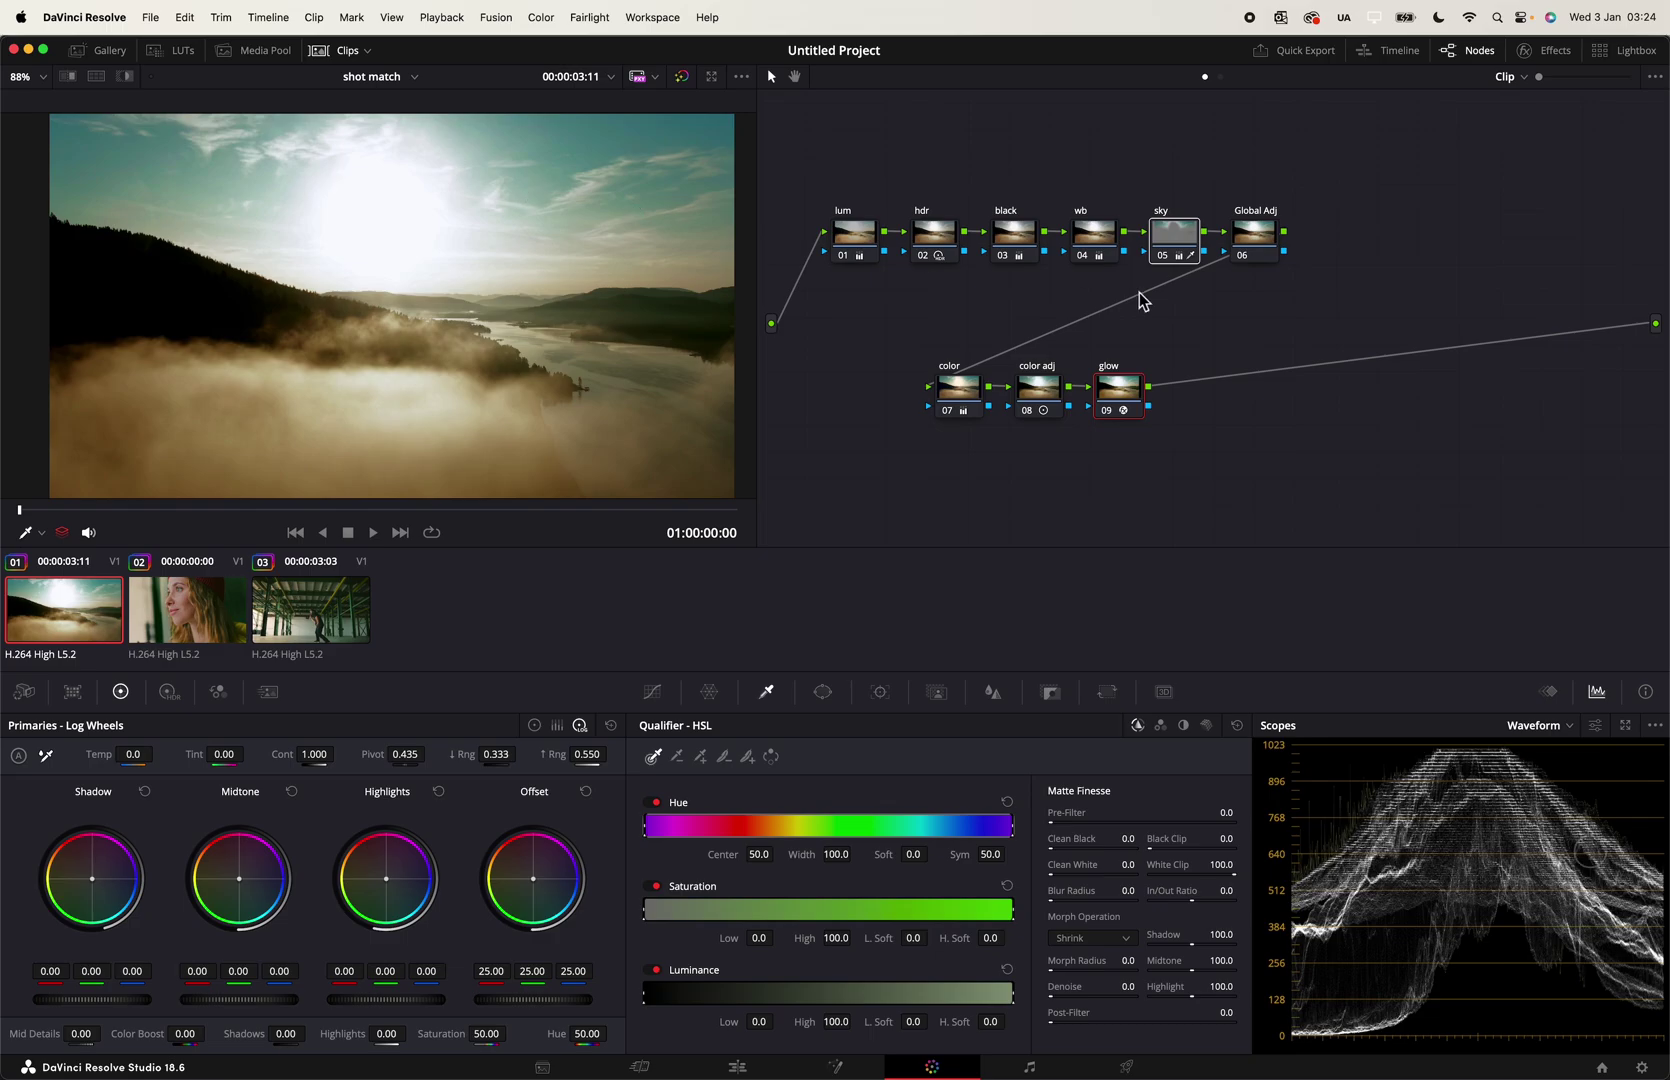
left_click(1255, 238)
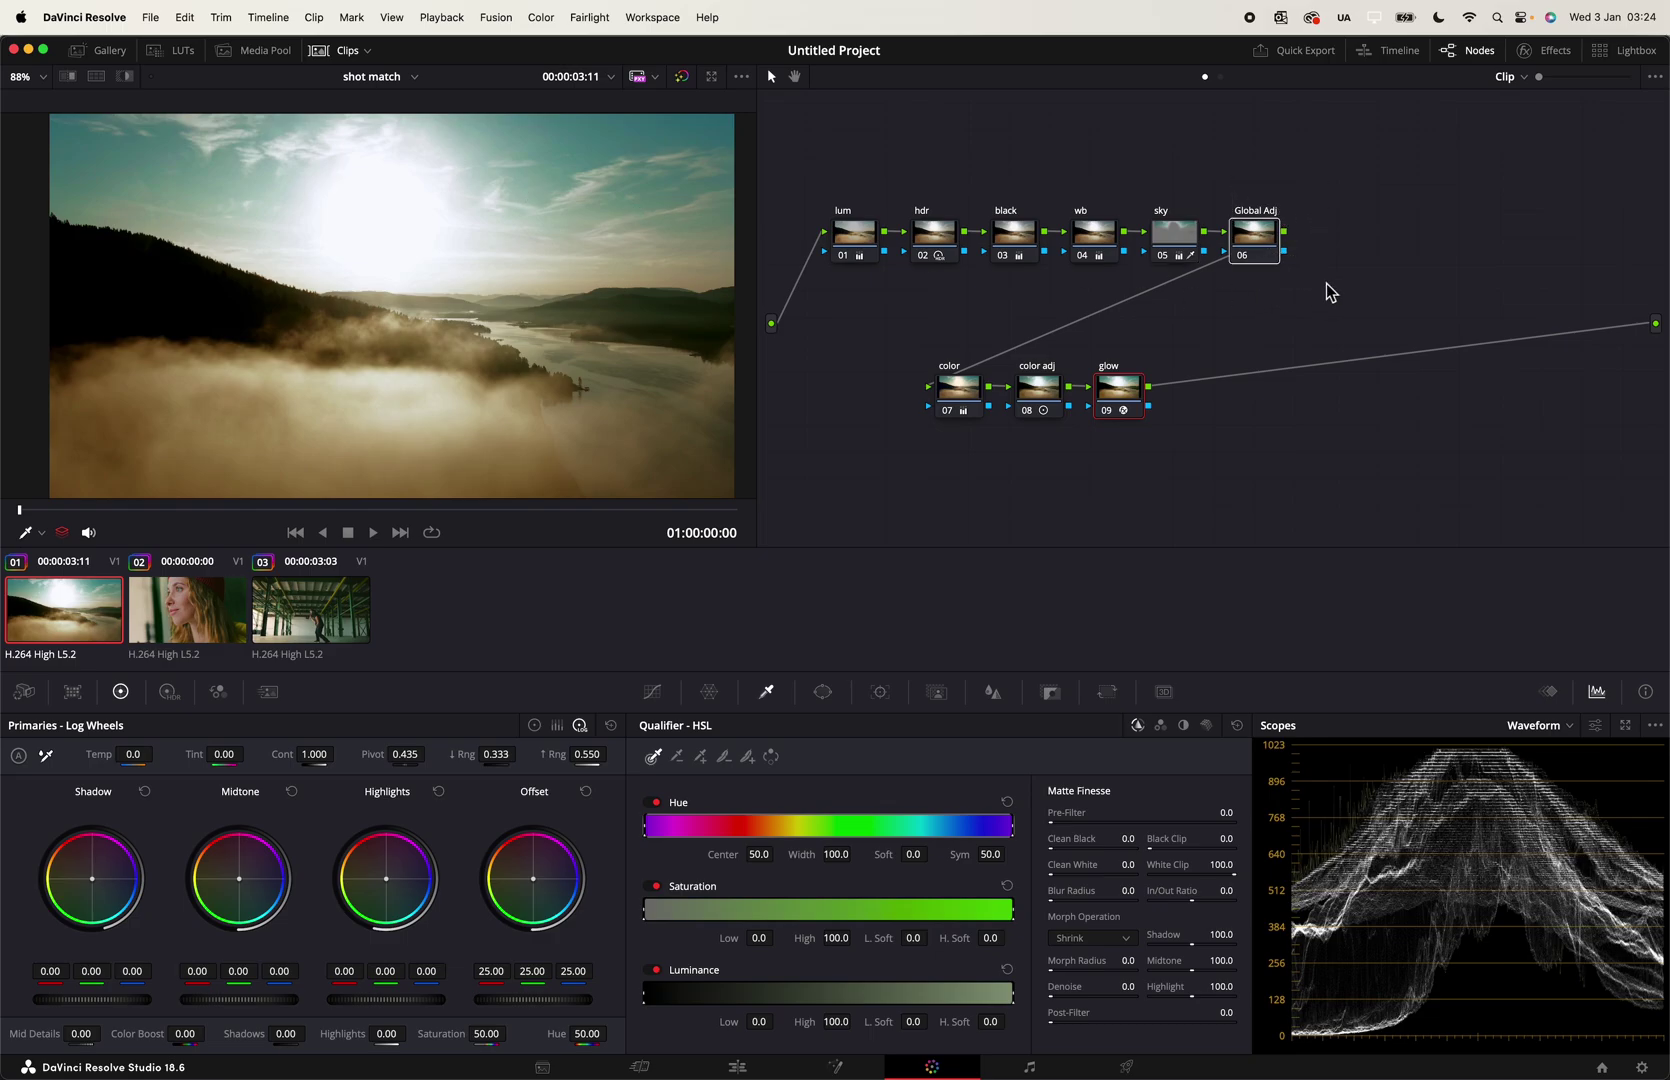
left_click(1268, 244)
Step: Move the landscape's color, color adj and glow nodes further below the correction row and go over both node groups
left_click_drag(895, 331, 1142, 449)
left_click_drag(877, 335, 1139, 440)
left_click_drag(823, 155, 1107, 306)
left_click_drag(1148, 170, 1216, 263)
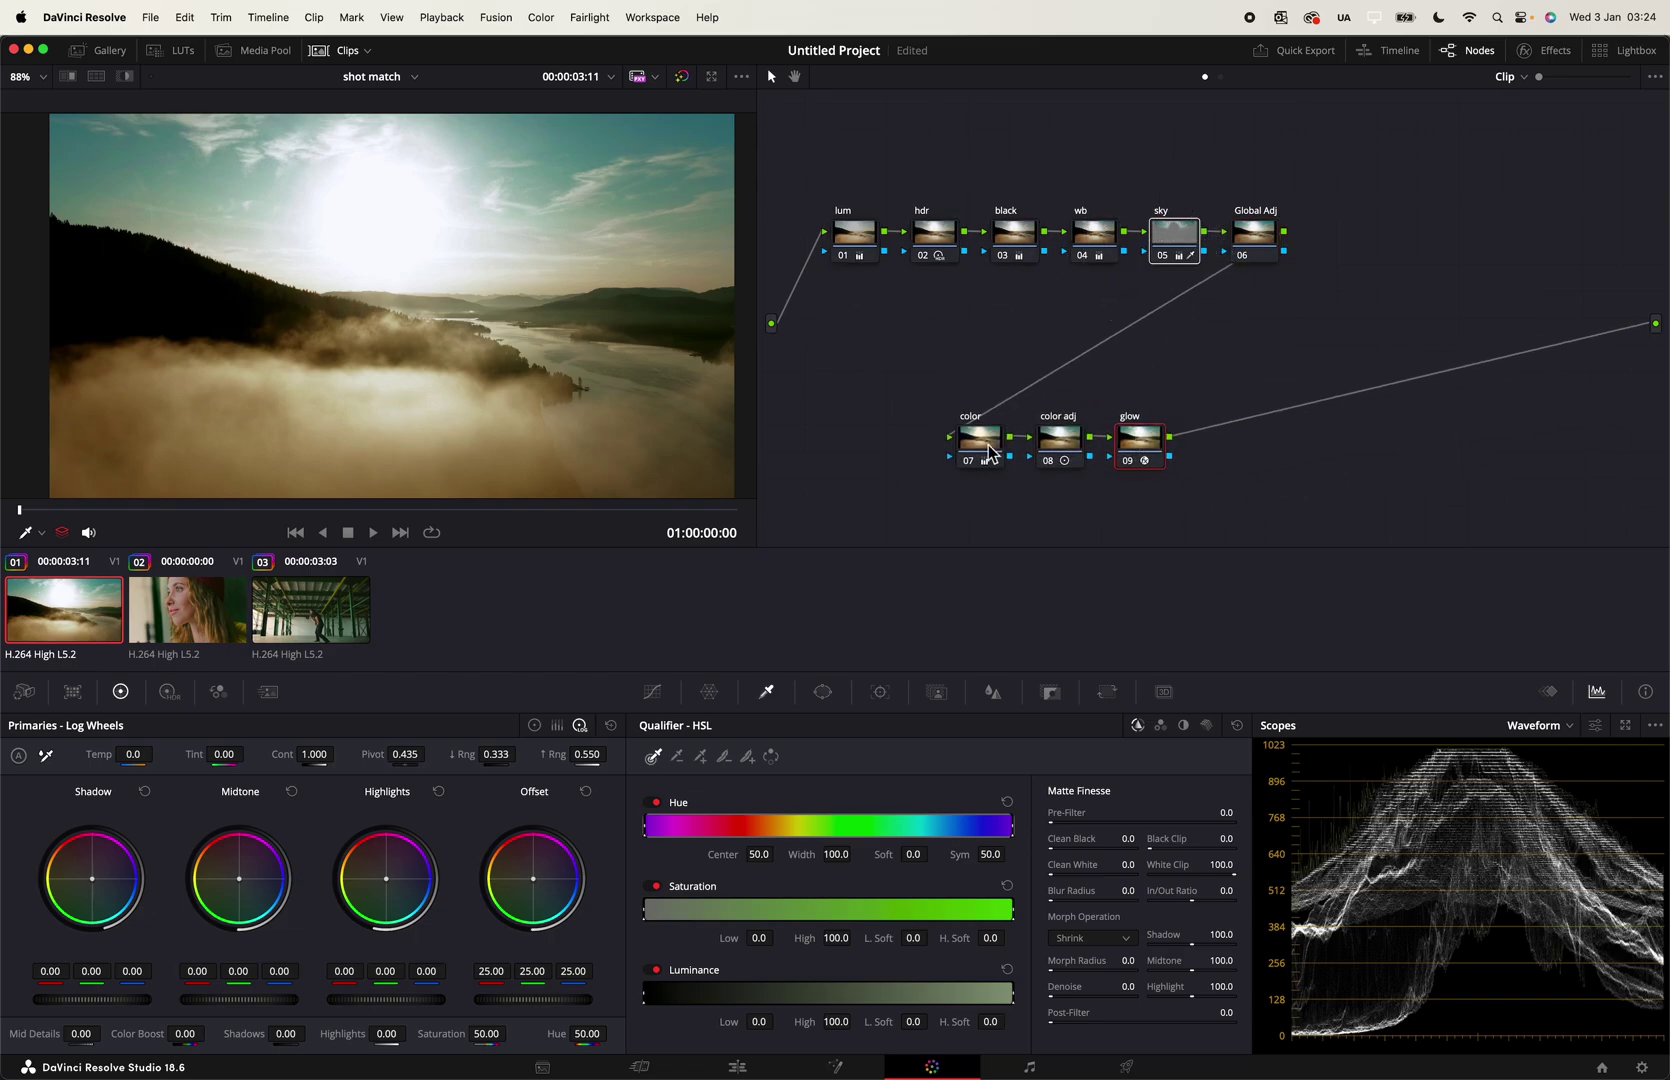
left_click_drag(916, 378, 1150, 486)
left_click(1323, 501)
Step: Examine the portrait's node groups: the base corrections, the local skin-to-background adjustments and the shared look nodes
left_click(208, 612)
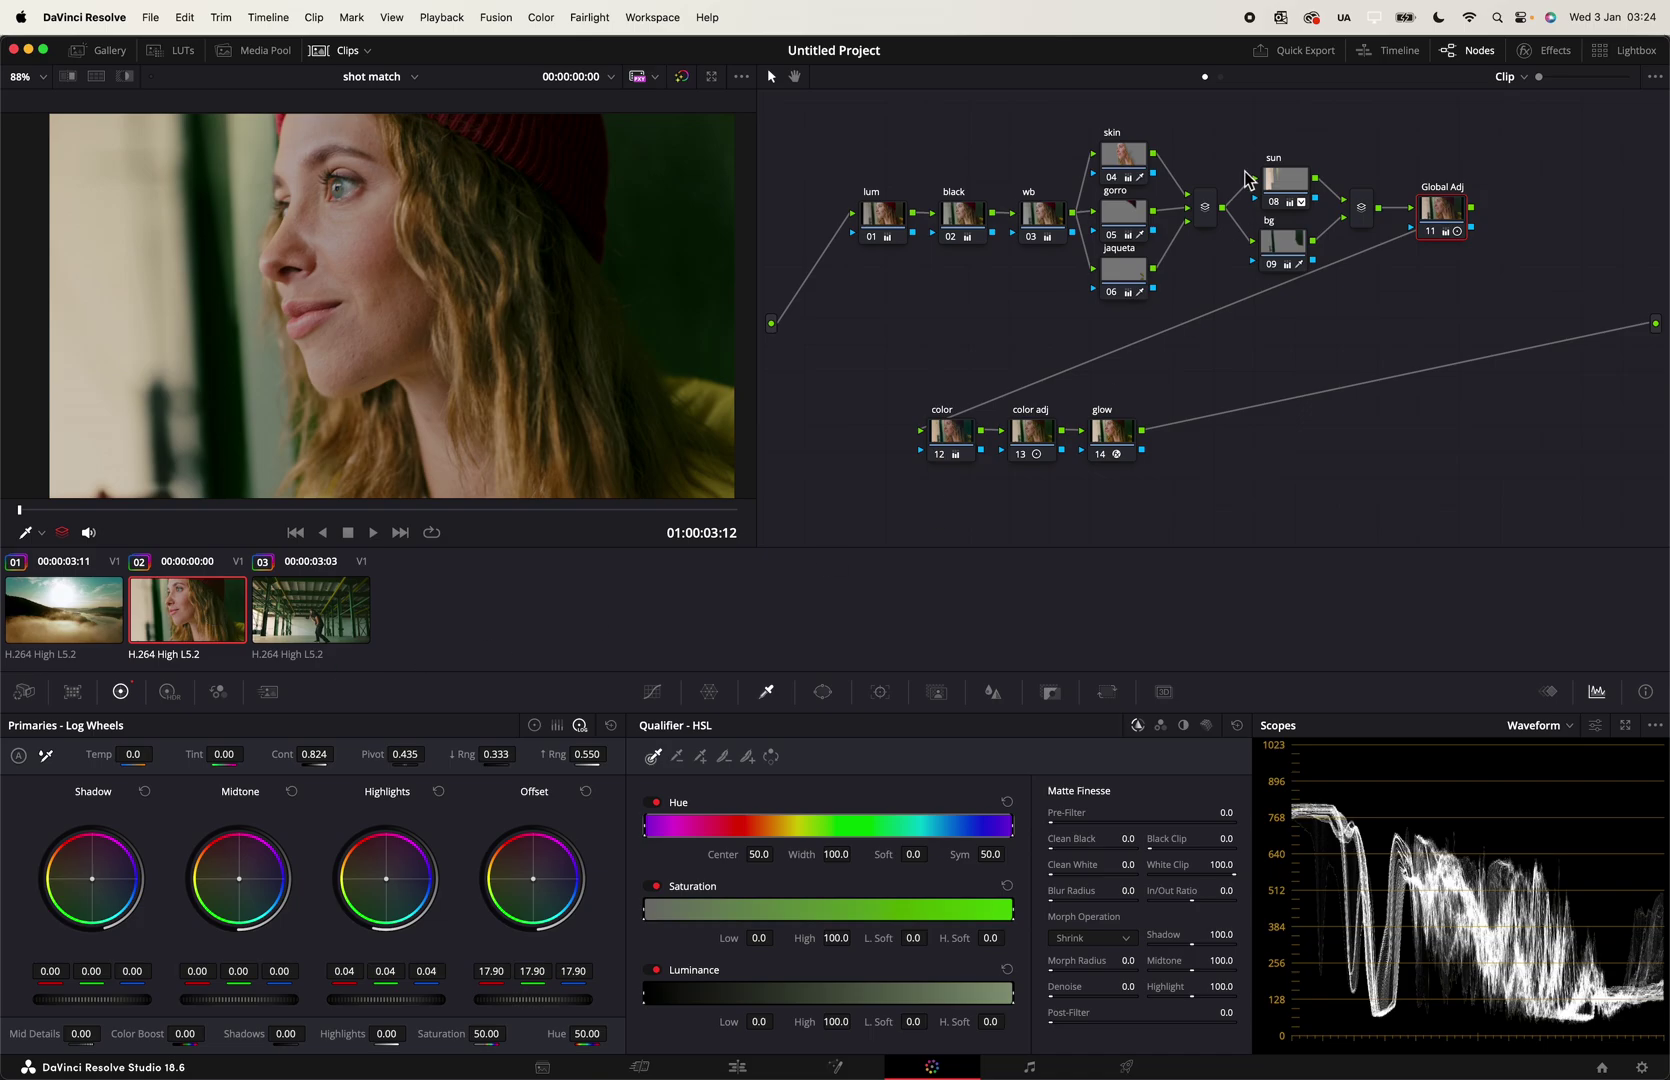
left_click_drag(843, 152, 1060, 272)
left_click_drag(1096, 112, 1303, 300)
left_click_drag(865, 330, 1255, 523)
Step: Compare the landscape with the portrait, and the portrait with the warehouse
left_click(108, 630)
left_click(185, 620)
left_click(93, 628)
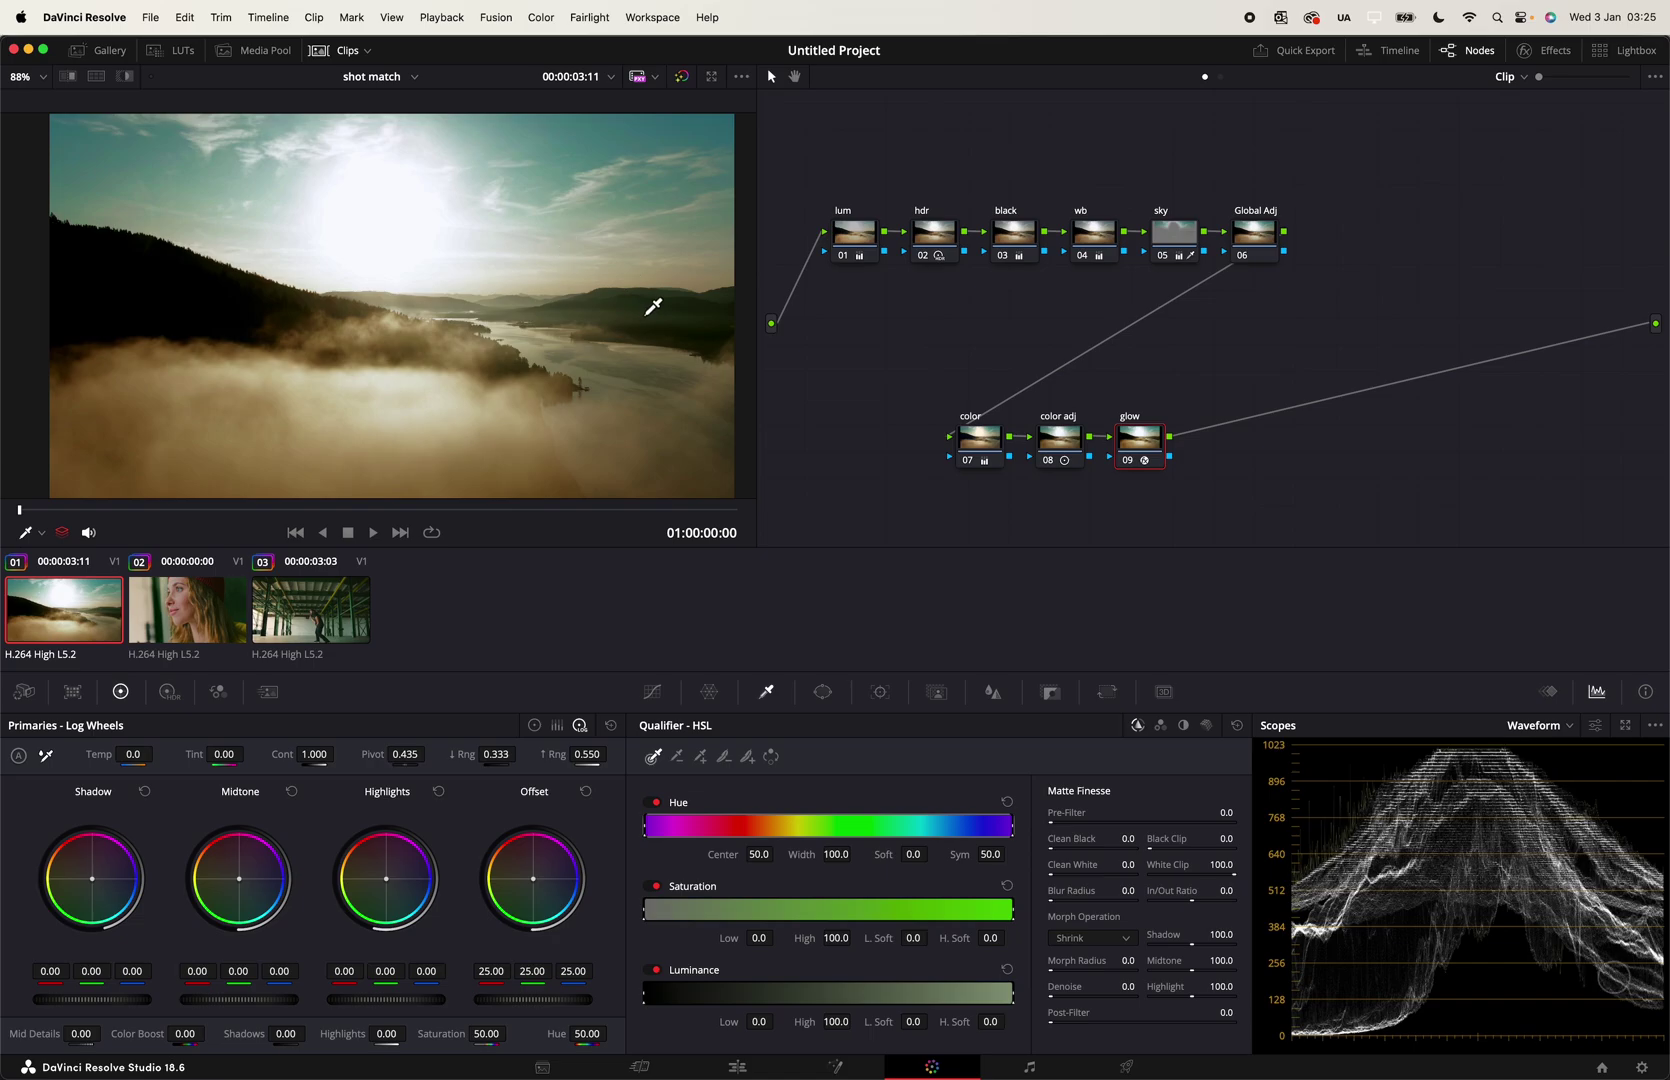
left_click(193, 612)
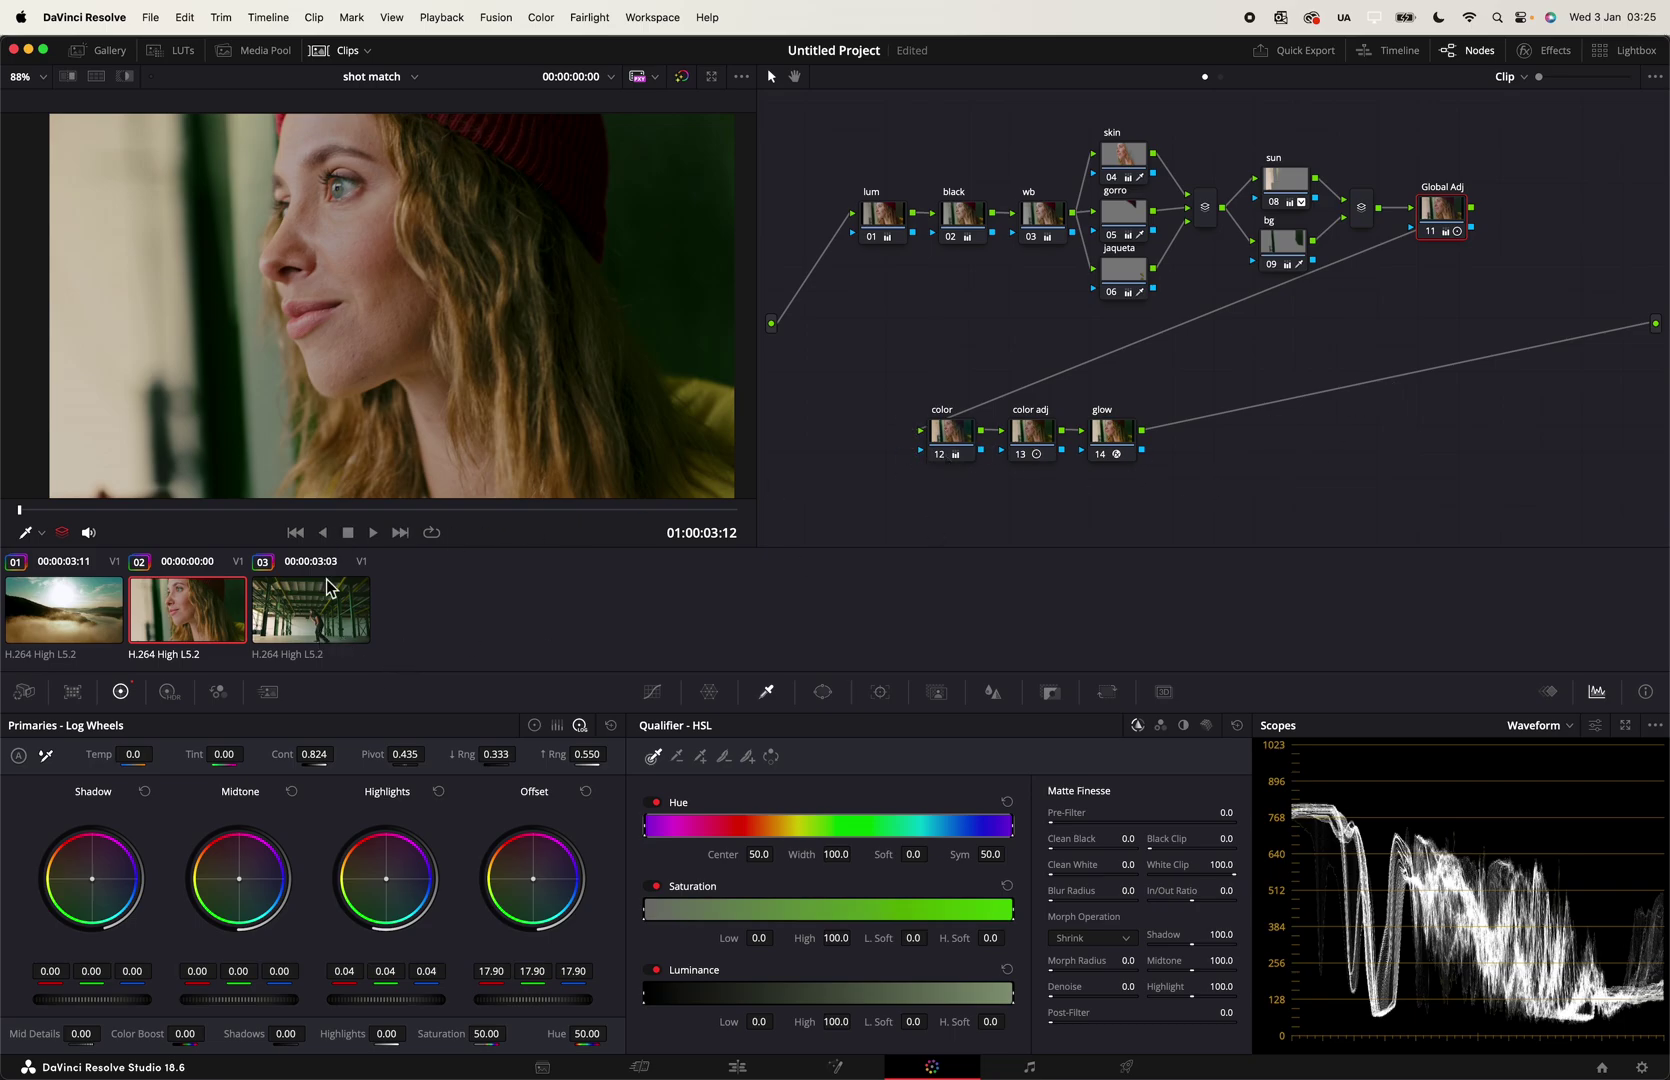
left_click(317, 626)
left_click(225, 630)
Step: Set the Saturation of the warehouse's Global Adj node to 65 and compare the clip with the portrait
left_click(305, 625)
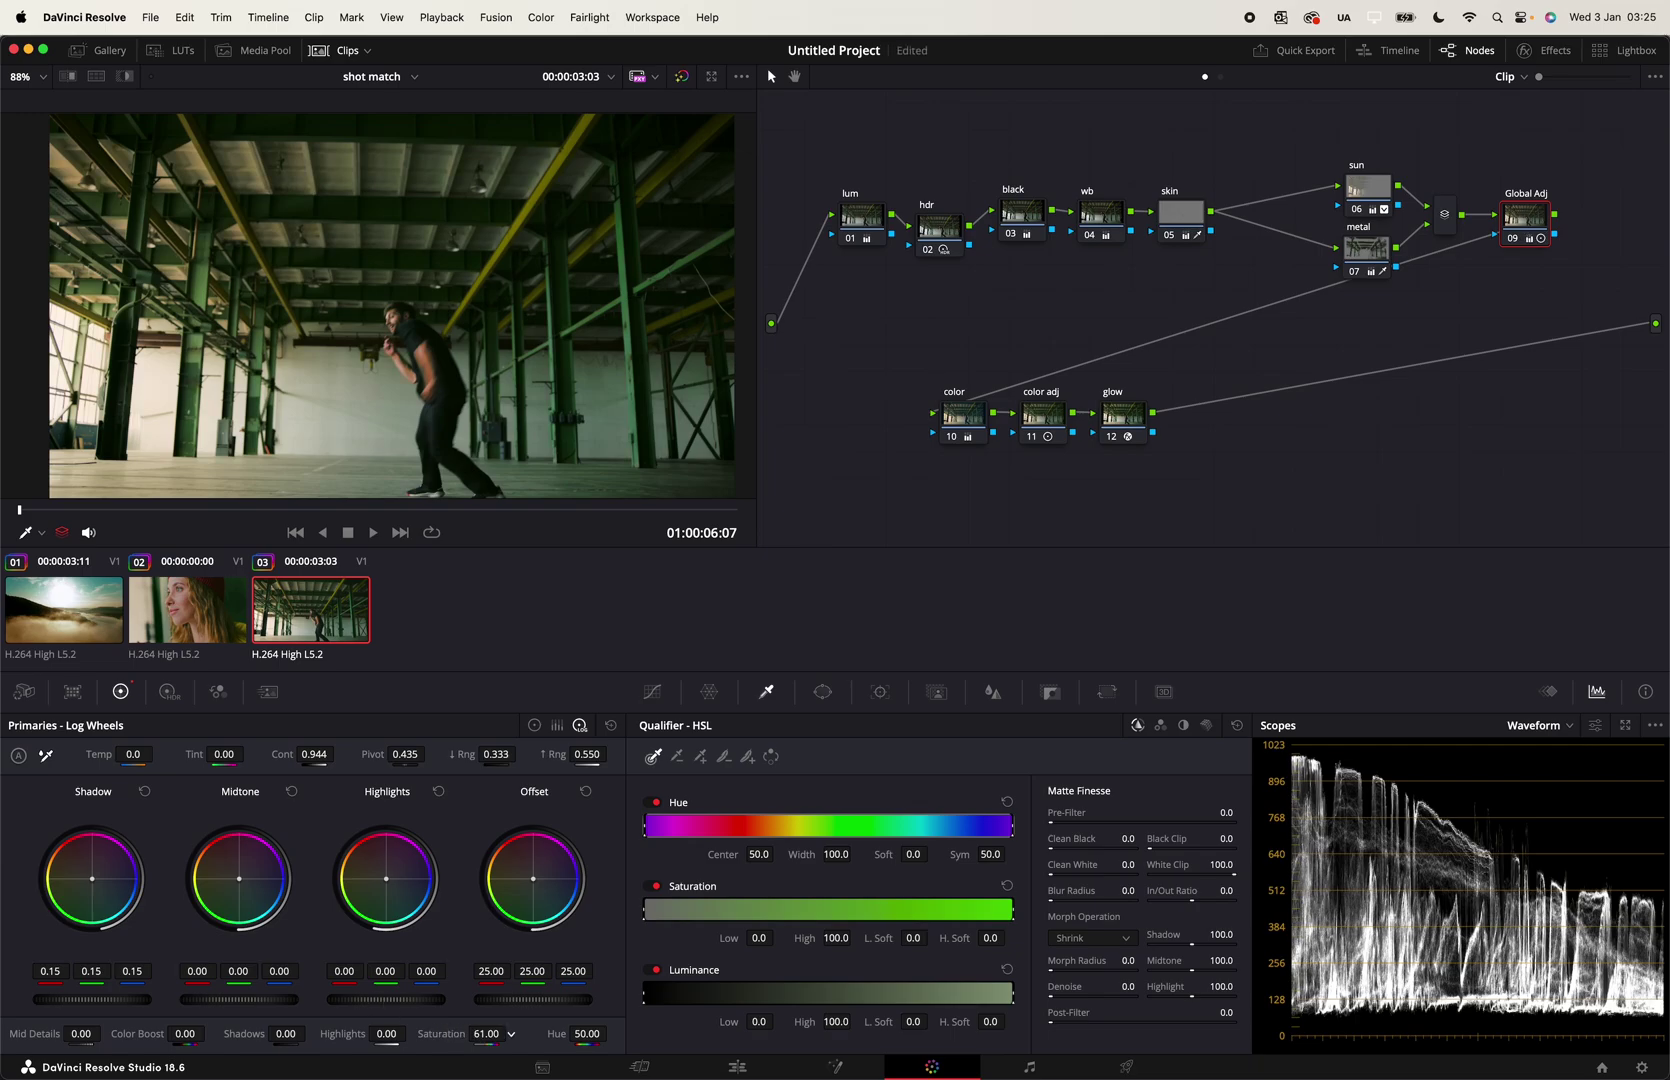
scroll(511, 1033, "up", 3)
scroll(511, 1033, "up", 4)
left_click(489, 1040)
type("65")
key("Return")
left_click(227, 586)
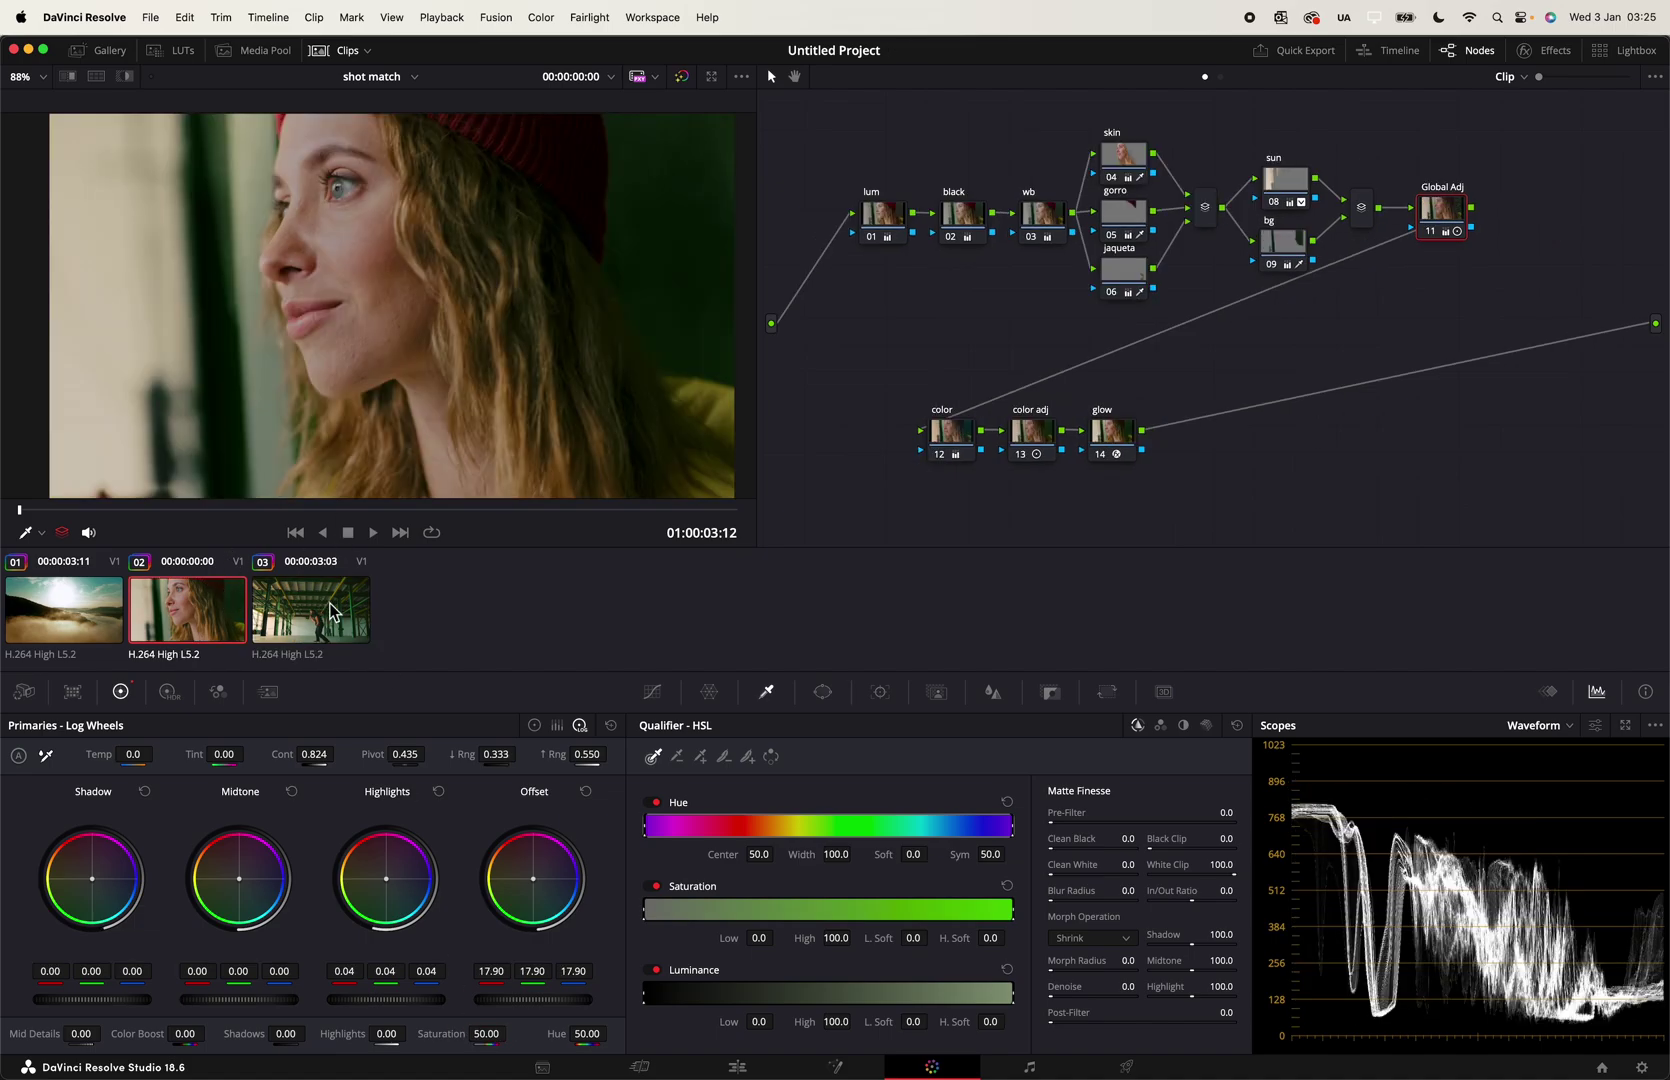
left_click(335, 612)
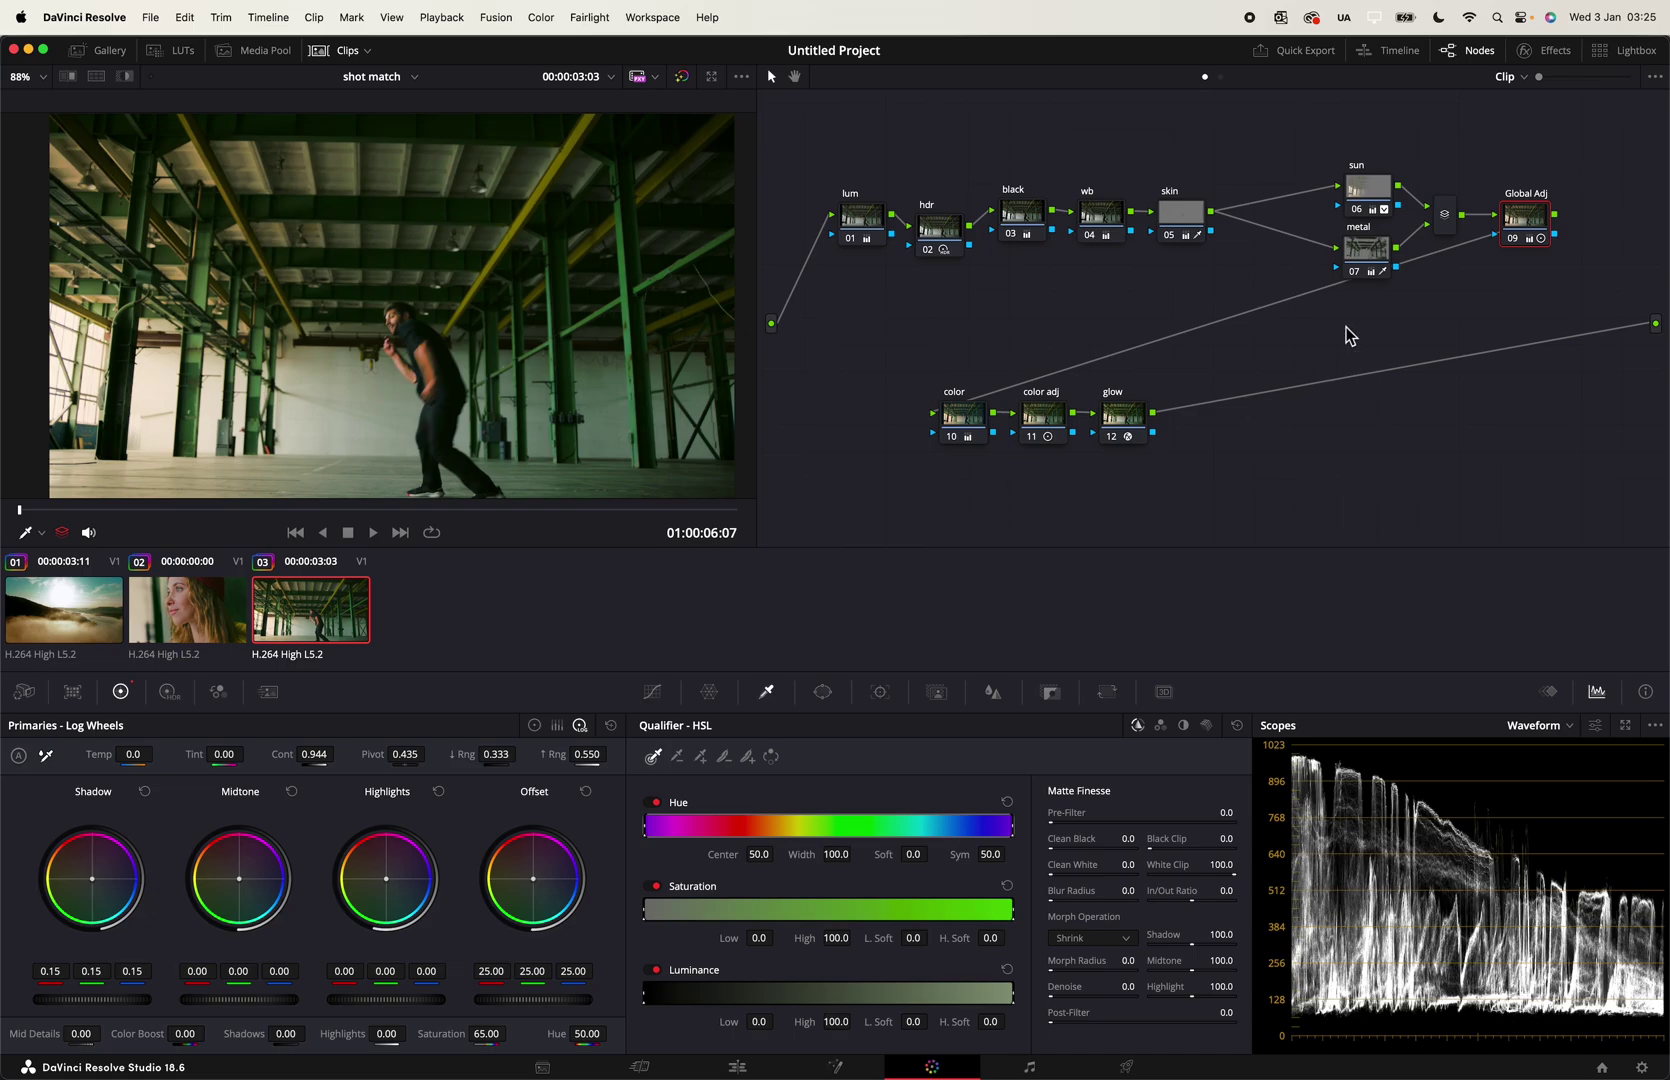